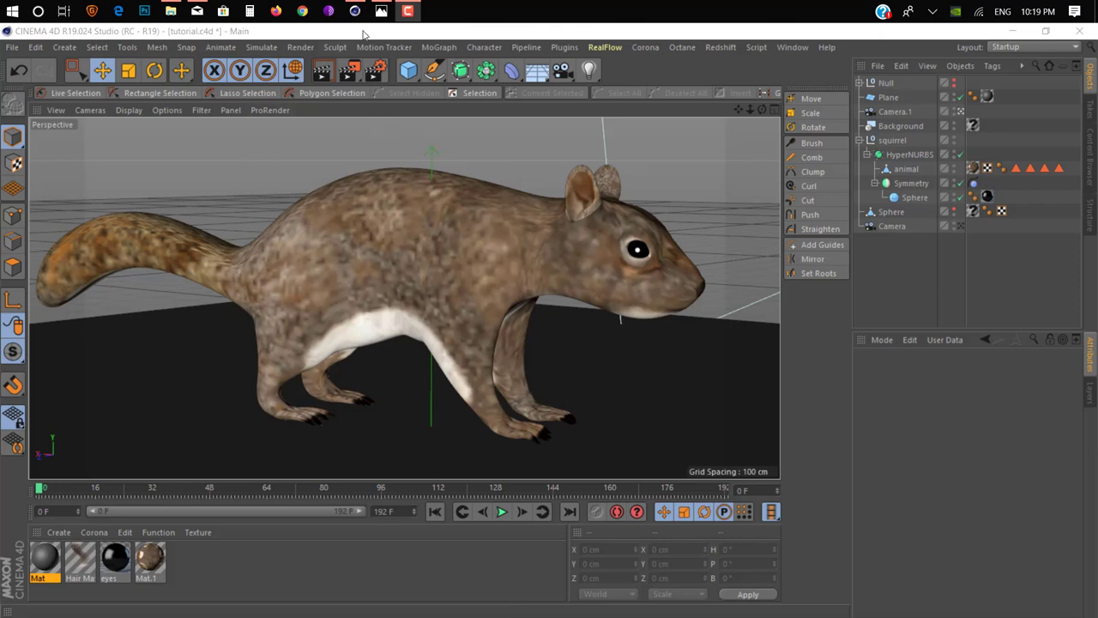
# Bring up Windows Photos to view the finished furry squirrel render aaa.jpg
pyautogui.click(383, 10)
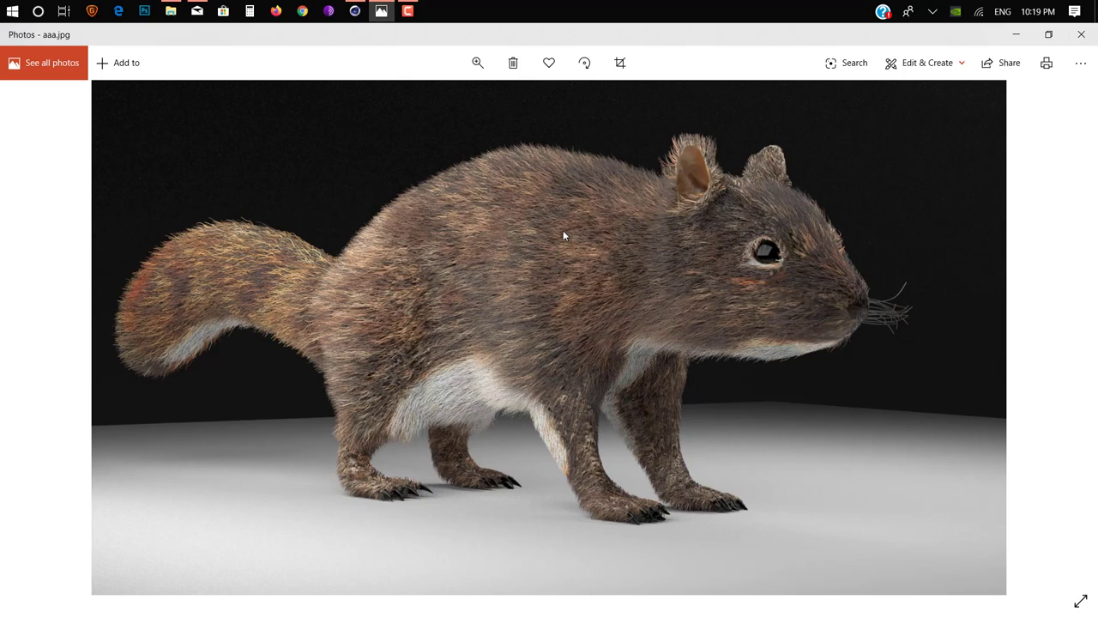
# Open the Redshift-versus-Standard comparison image 1.jpg from the Desktop and zoom into it
pyautogui.click(171, 11)
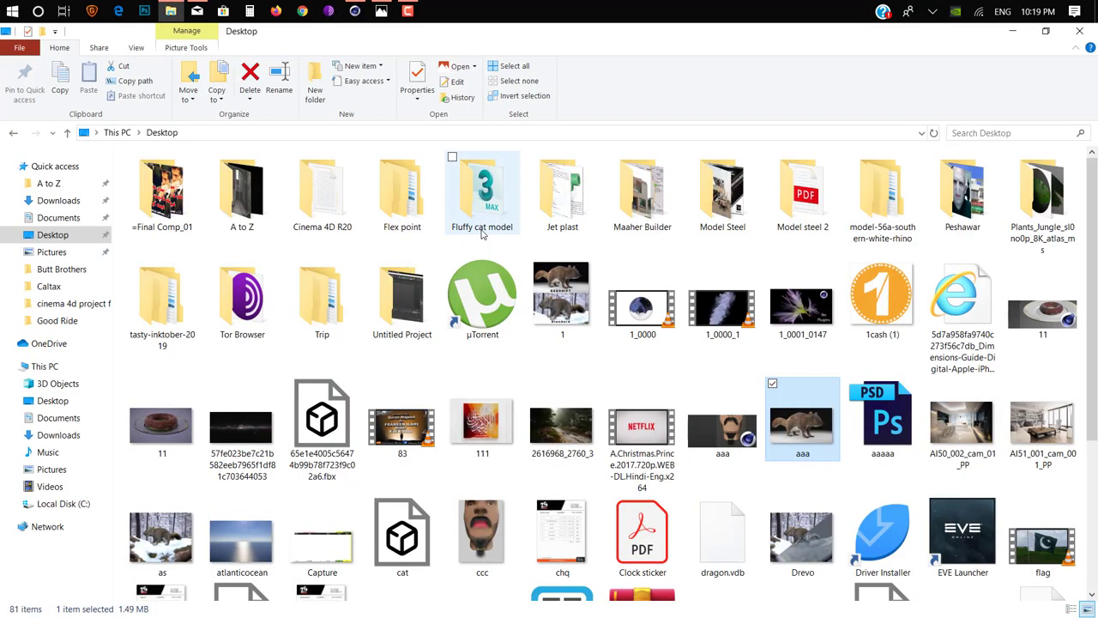
pyautogui.click(565, 319)
pyautogui.doubleClick(564, 319)
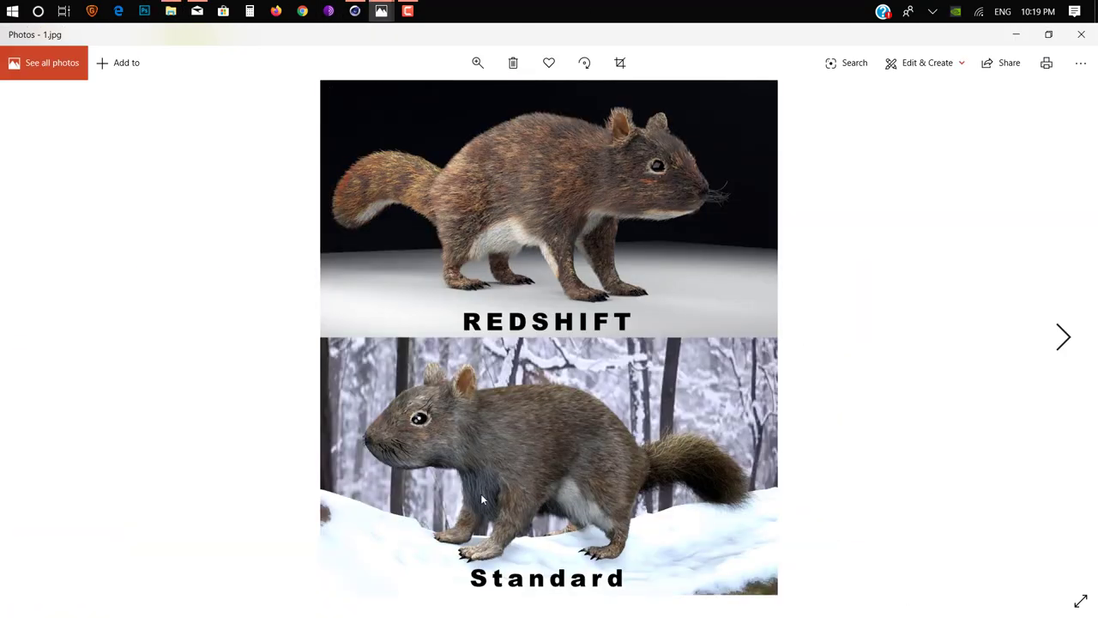
pyautogui.scroll(2, 481, 493)
pyautogui.scroll(2, 525, 526)
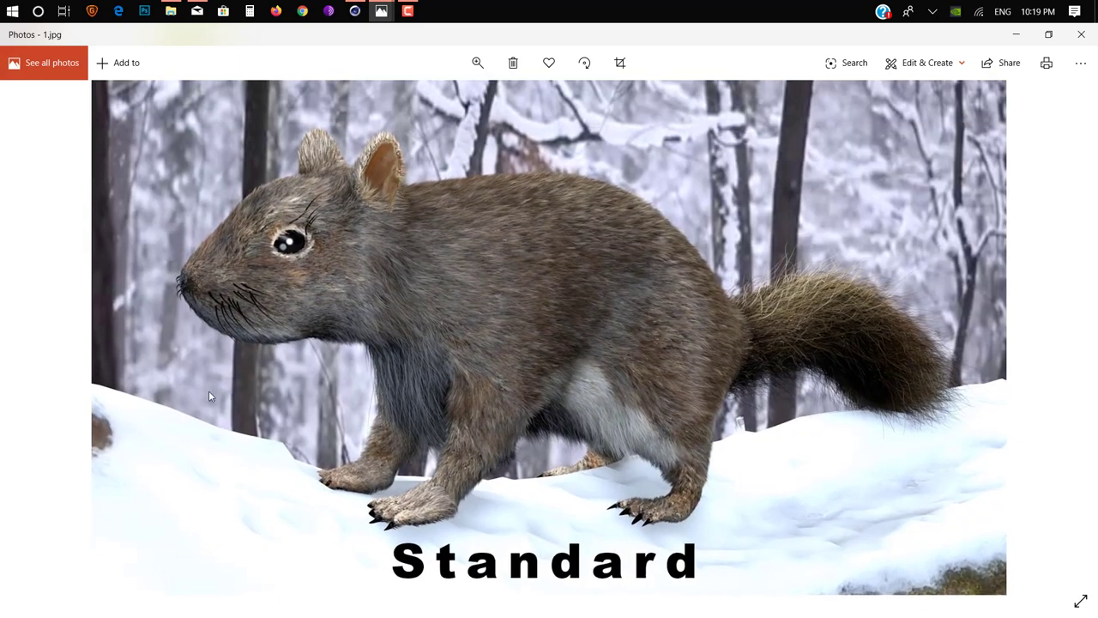
pyautogui.scroll(5, 640, 259)
pyautogui.scroll(5, 633, 362)
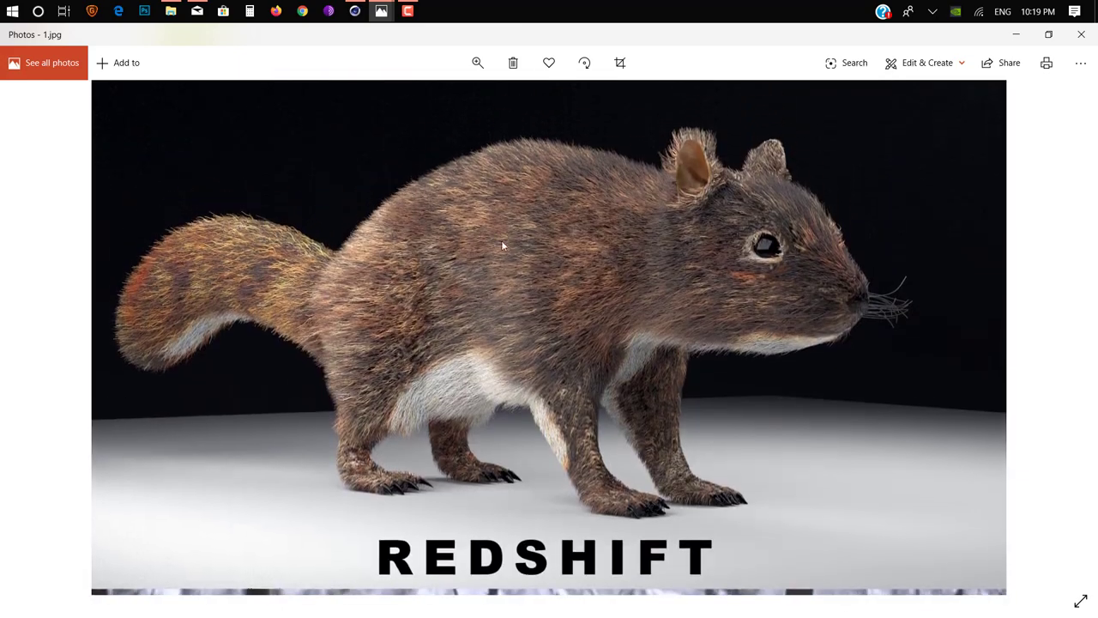
# Close the photo viewer and return to the Cinema 4D squirrel scene
pyautogui.click(1015, 35)
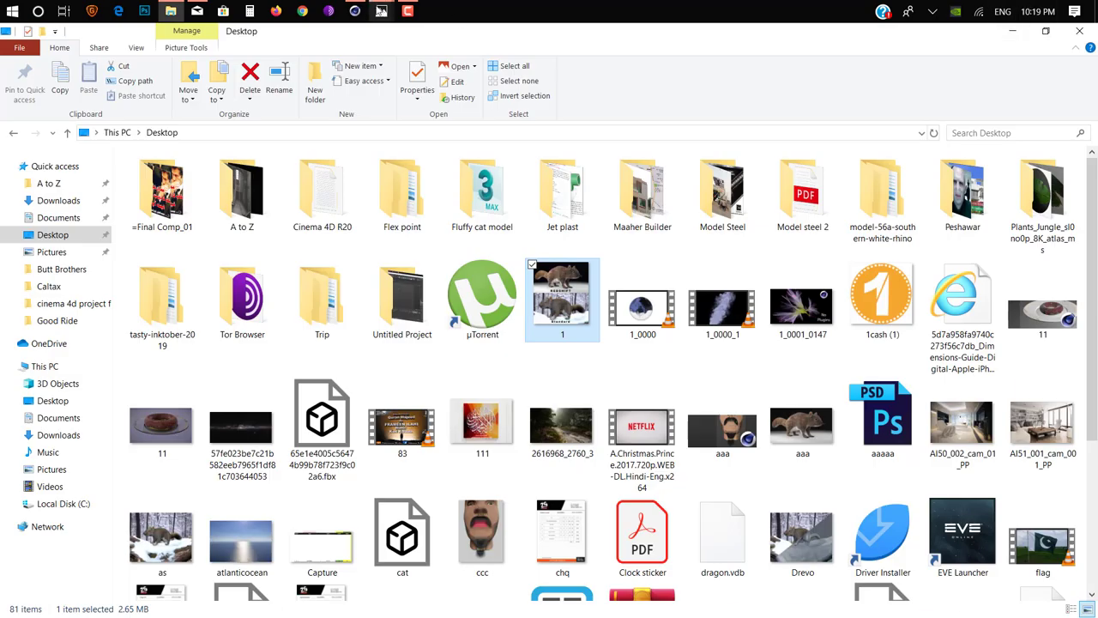
pyautogui.click(354, 10)
pyautogui.moveTo(375, 319)
pyautogui.keyDown('alt'); pyautogui.mouseDown()
pyautogui.moveTo(388, 270)
pyautogui.moveTo(378, 283)
pyautogui.mouseUp(); pyautogui.keyUp('alt')
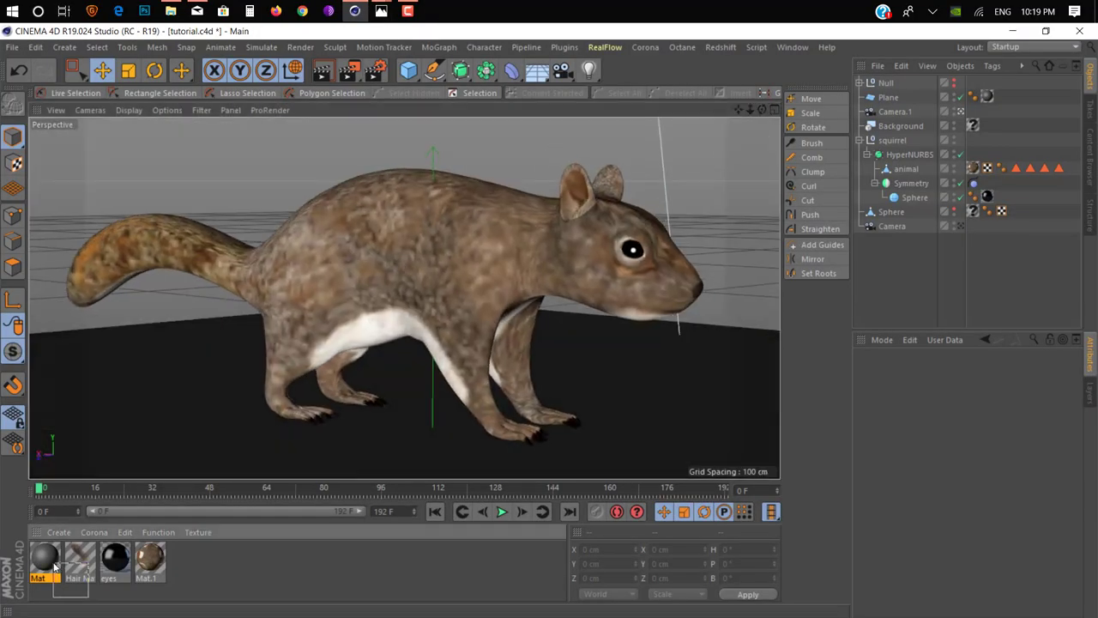
# Delete the Mat and Hair Mat materials and render a viewport preview of the squirrel
pyautogui.press('Delete')
pyautogui.moveTo(537, 268)
pyautogui.keyDown('alt'); pyautogui.mouseDown()
pyautogui.moveTo(556, 254)
pyautogui.moveTo(543, 261)
pyautogui.mouseUp(); pyautogui.keyUp('alt')
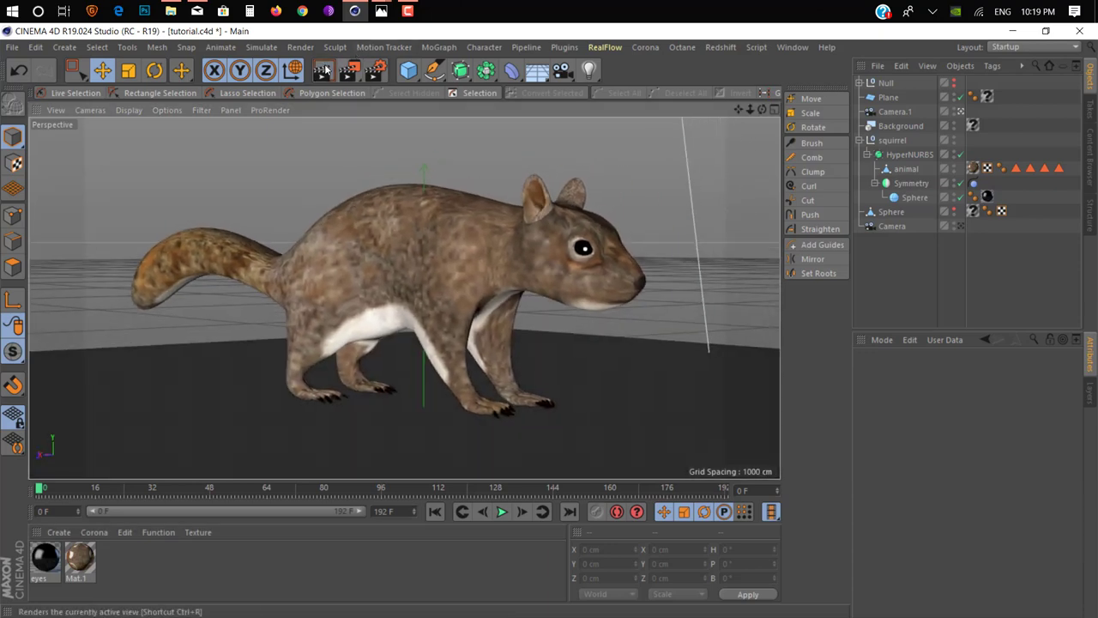
pyautogui.click(322, 70)
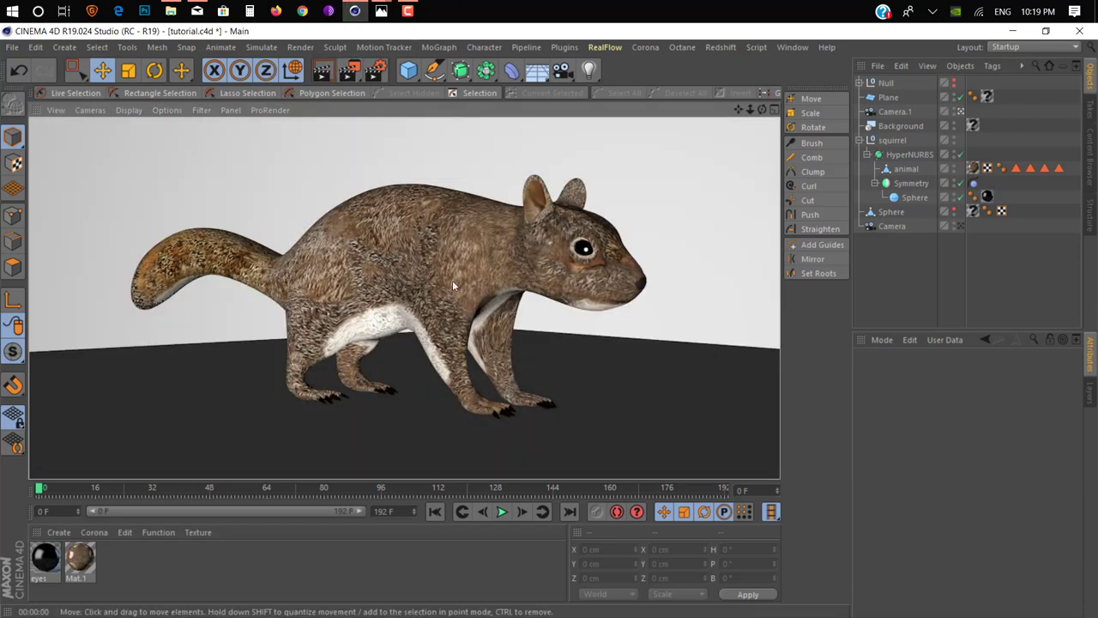
pyautogui.moveTo(537, 282)
pyautogui.keyDown('alt'); pyautogui.mouseDown()
pyautogui.moveTo(596, 264)
pyautogui.moveTo(599, 277)
pyautogui.moveTo(538, 285)
pyautogui.moveTo(585, 281)
pyautogui.moveTo(614, 243)
pyautogui.moveTo(549, 248)
pyautogui.moveTo(549, 270)
pyautogui.moveTo(511, 255)
pyautogui.moveTo(656, 252)
pyautogui.mouseUp(); pyautogui.keyUp('alt')
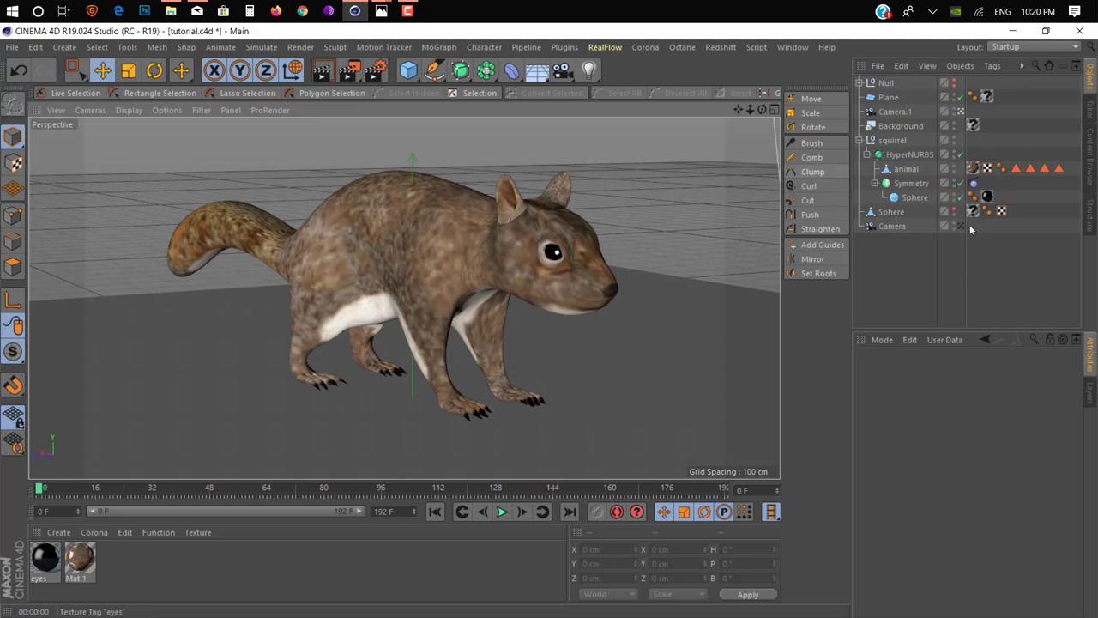
# Move the Hair Collider tag from Symmetry onto the Sphere and load the nose polygon selection
pyautogui.click(973, 184)
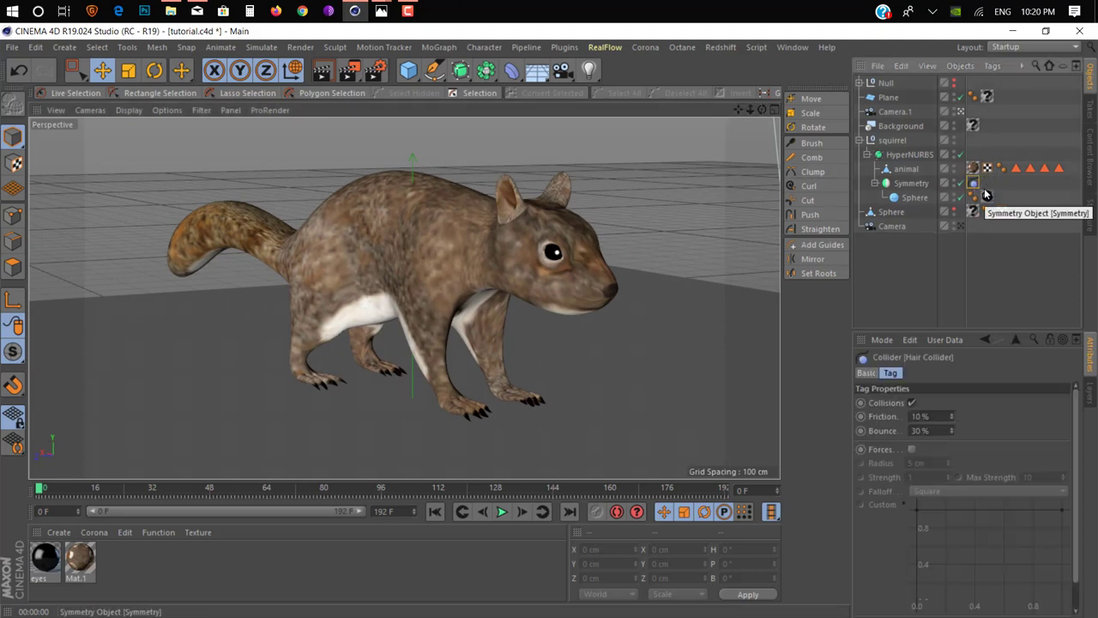
pyautogui.moveTo(973, 183); pyautogui.dragTo(988, 197)
pyautogui.click(1017, 169)
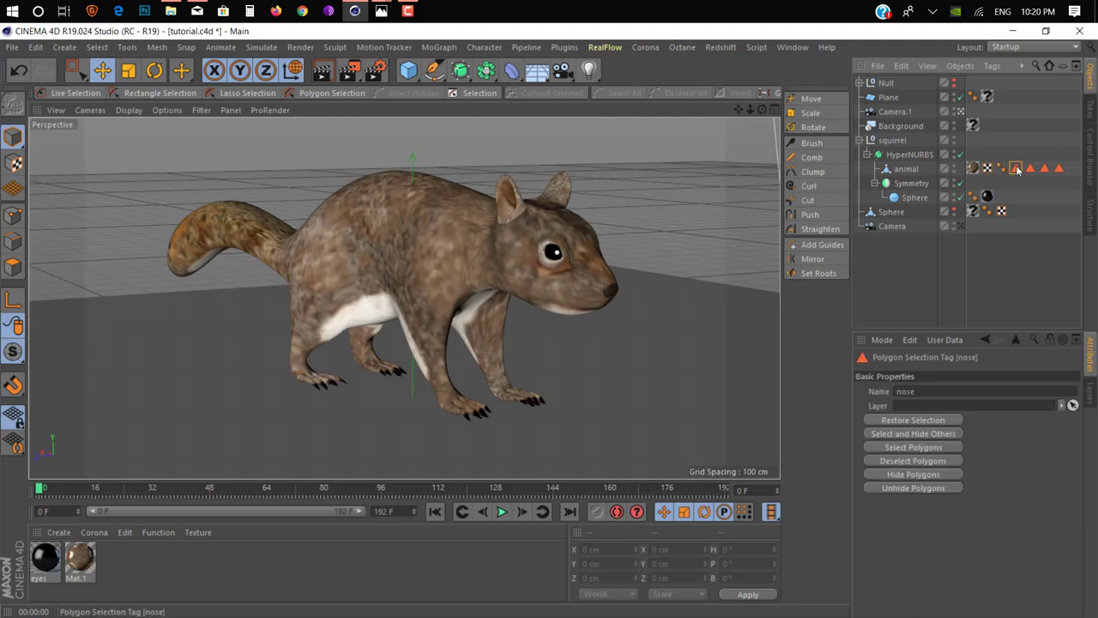
pyautogui.doubleClick(1015, 170)
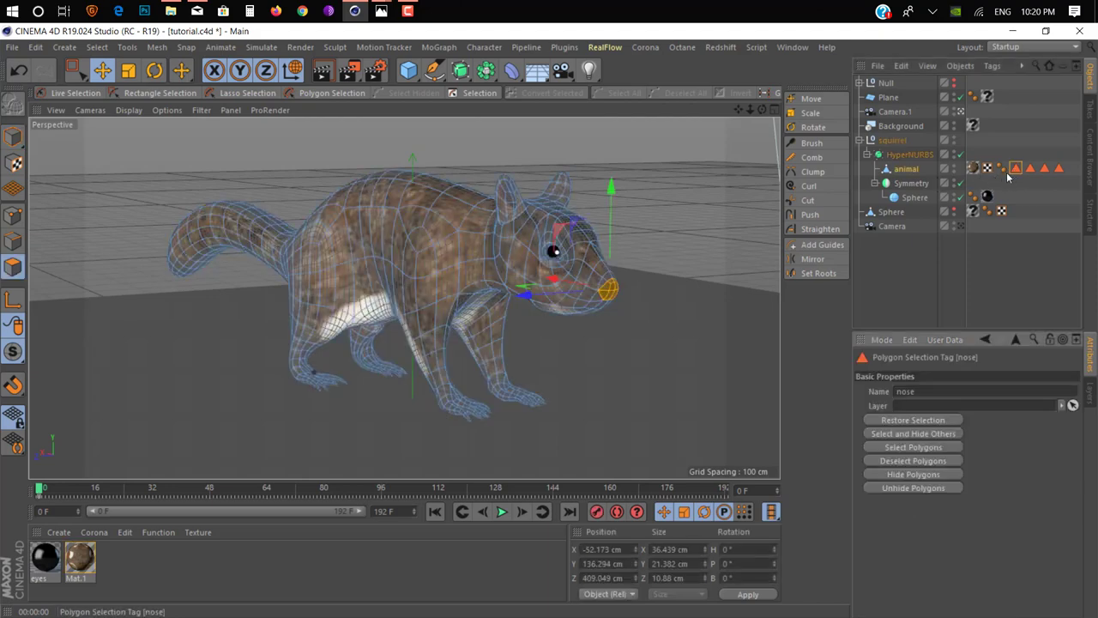
pyautogui.keyDown('alt'); pyautogui.moveTo(600, 258); pyautogui.dragTo(625, 268); pyautogui.keyUp('alt')
pyautogui.scroll(5, 532, 317)
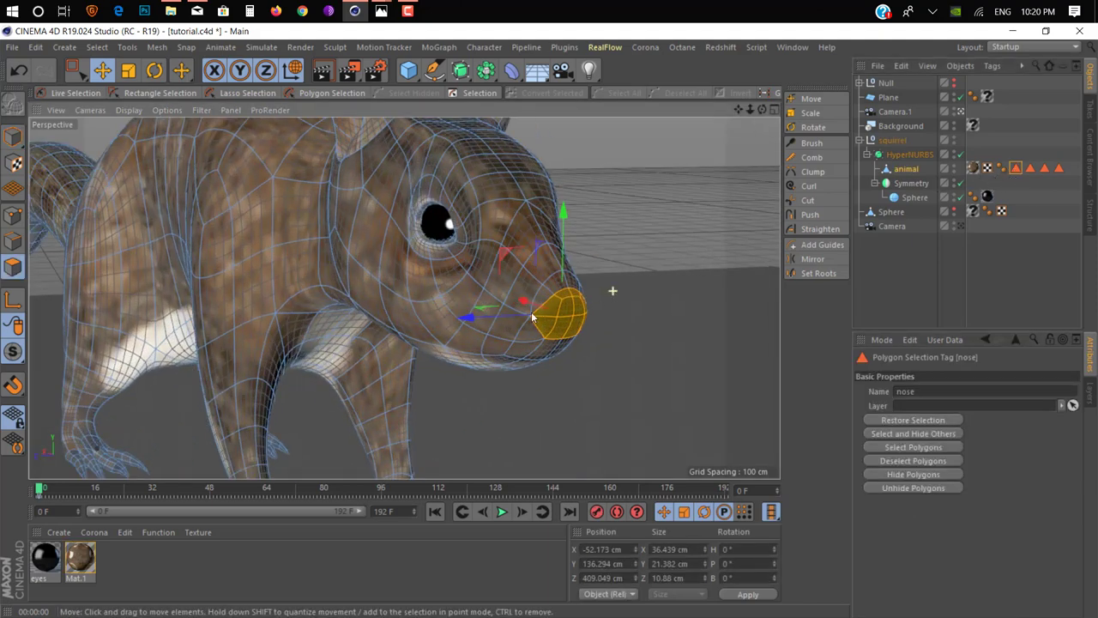
pyautogui.scroll(-8, 532, 318)
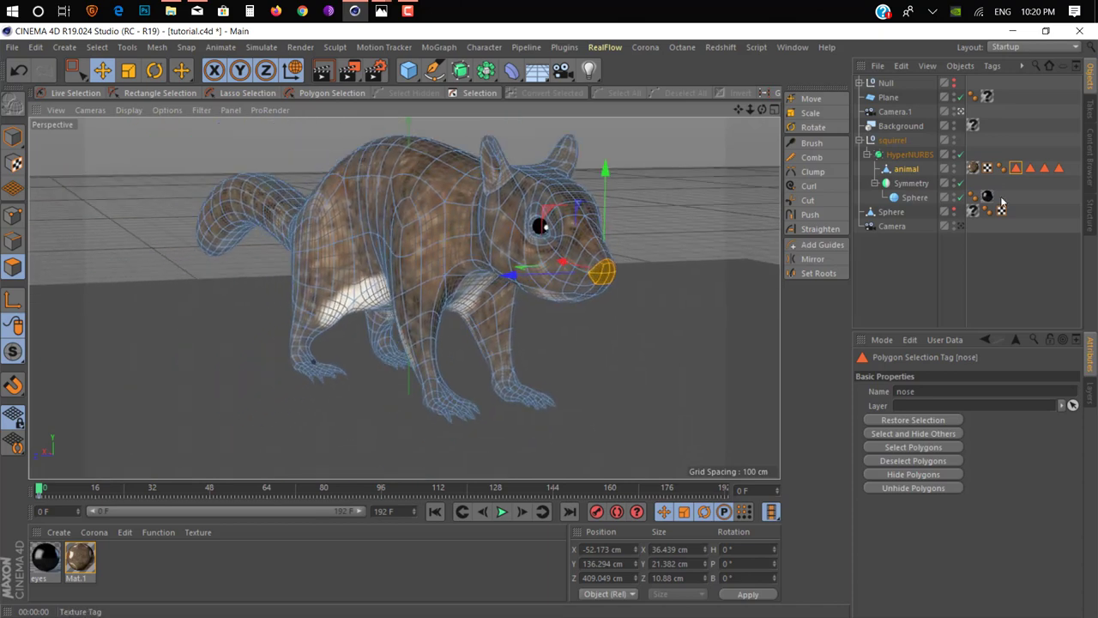
# Load the body, tail and eye brown mustache selections in turn, ending on the body selection
pyautogui.doubleClick(1031, 169)
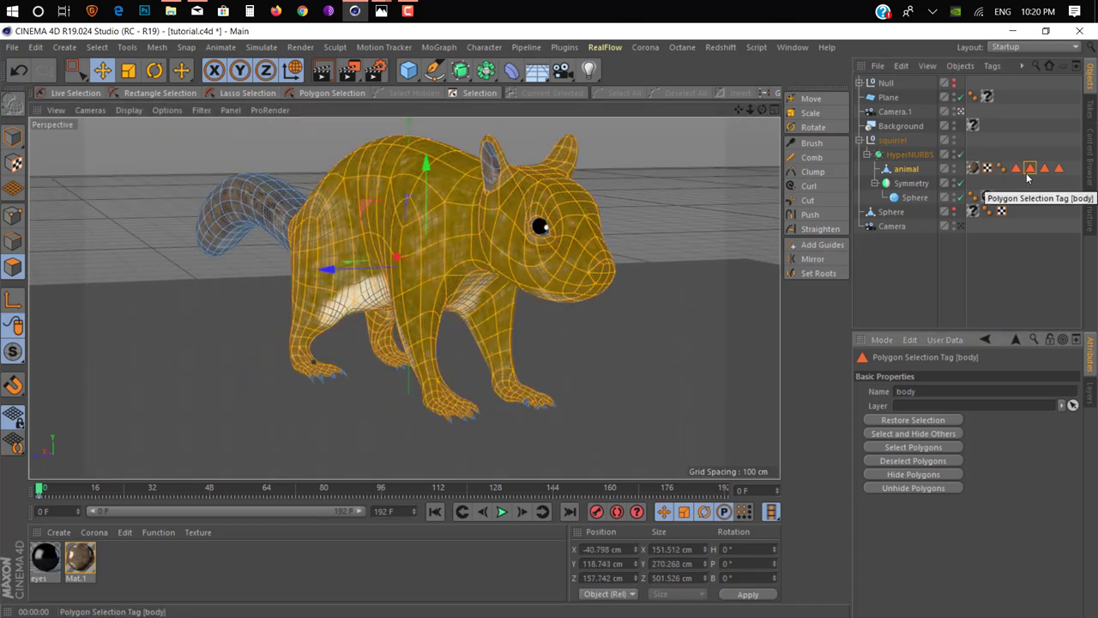
pyautogui.doubleClick(1044, 168)
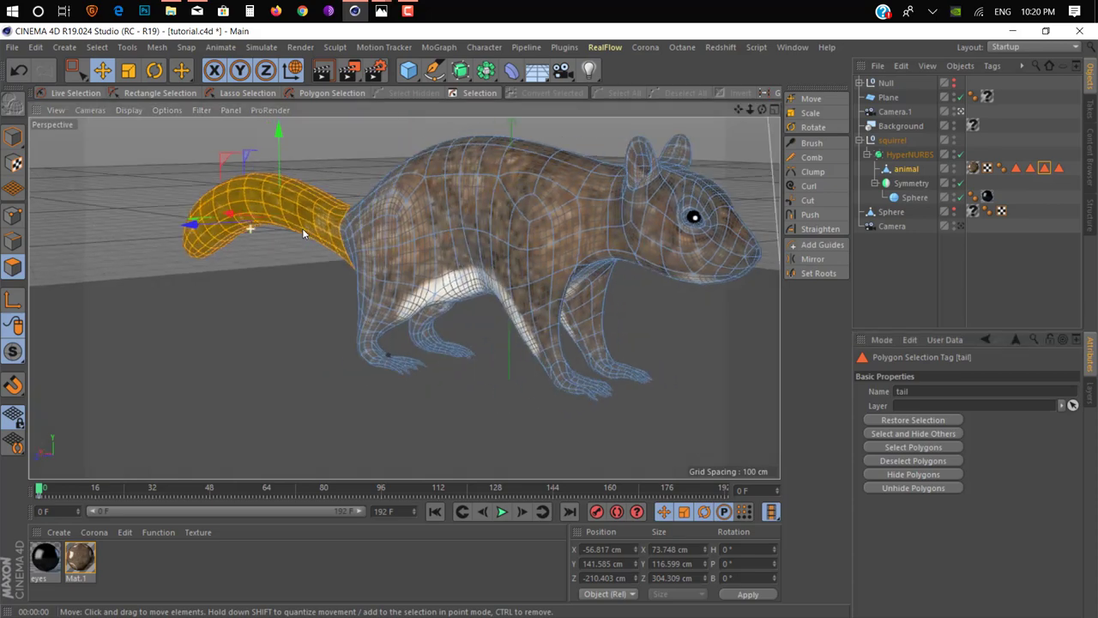
pyautogui.keyDown('alt'); pyautogui.moveTo(214, 232); pyautogui.dragTo(300, 227); pyautogui.keyUp('alt')
pyautogui.click(1060, 169)
pyautogui.click(1062, 169)
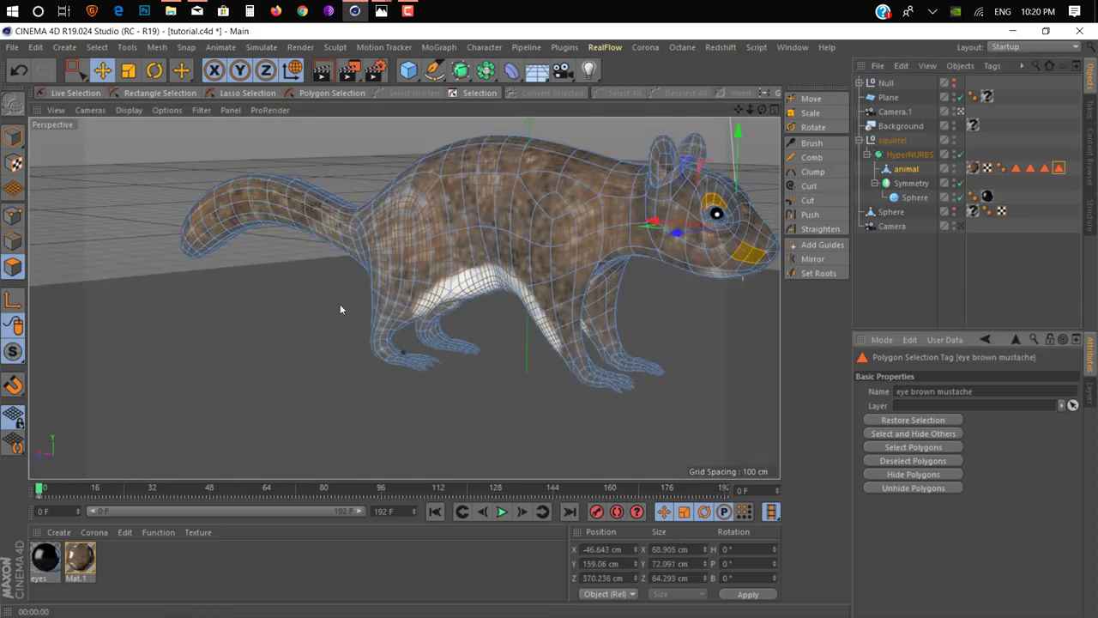
pyautogui.moveTo(340, 304)
pyautogui.keyDown('alt'); pyautogui.mouseDown()
pyautogui.moveTo(361, 242)
pyautogui.moveTo(326, 240)
pyautogui.moveTo(559, 261)
pyautogui.moveTo(481, 249)
pyautogui.mouseUp(); pyautogui.keyUp('alt')
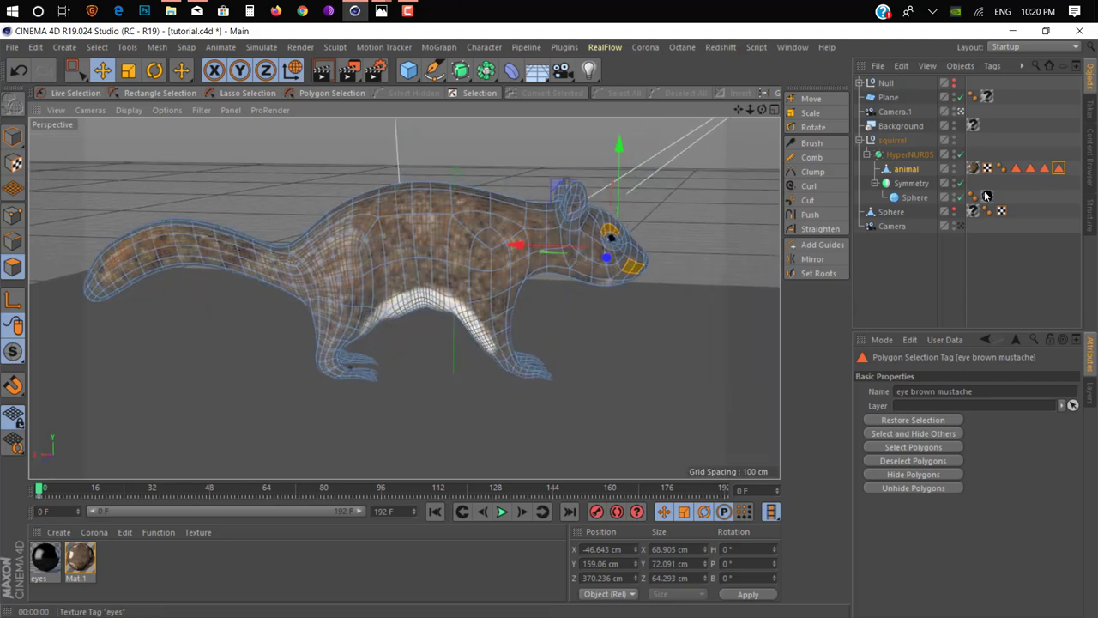
pyautogui.doubleClick(1031, 168)
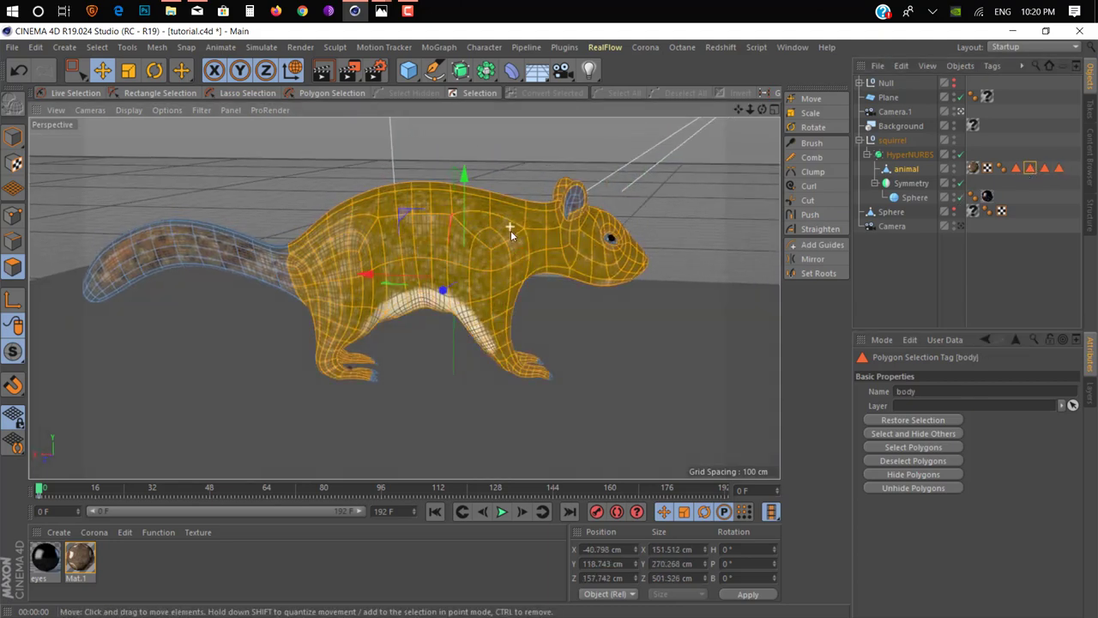
pyautogui.keyDown('alt'); pyautogui.moveTo(479, 253); pyautogui.dragTo(283, 258); pyautogui.keyUp('alt')
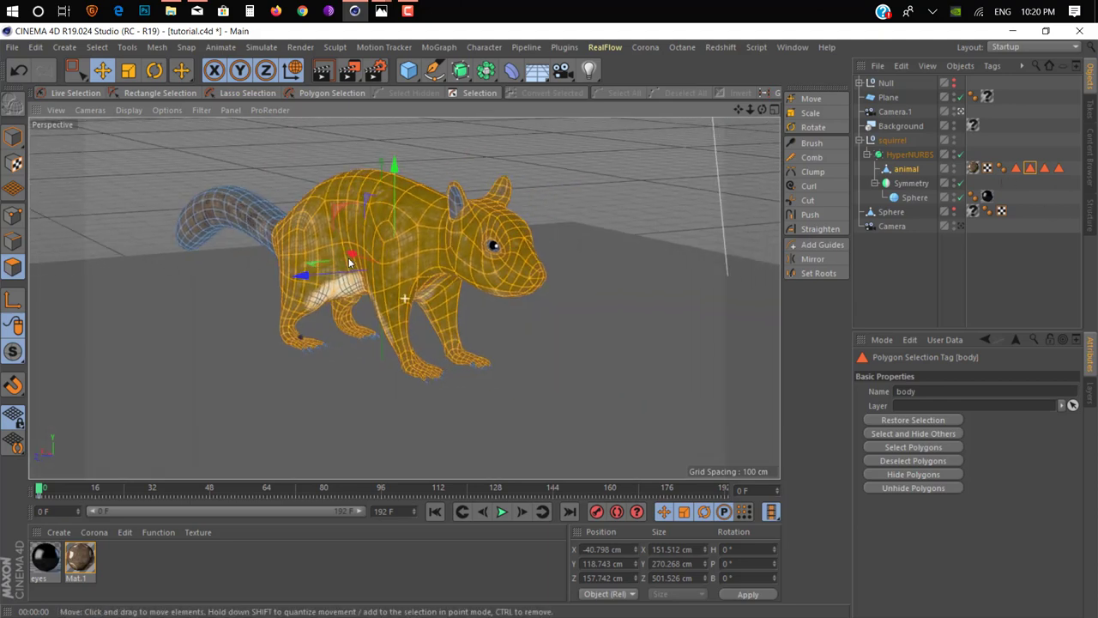
# Add a Hair object to the squirrel's body polygon selection
pyautogui.click(261, 47)
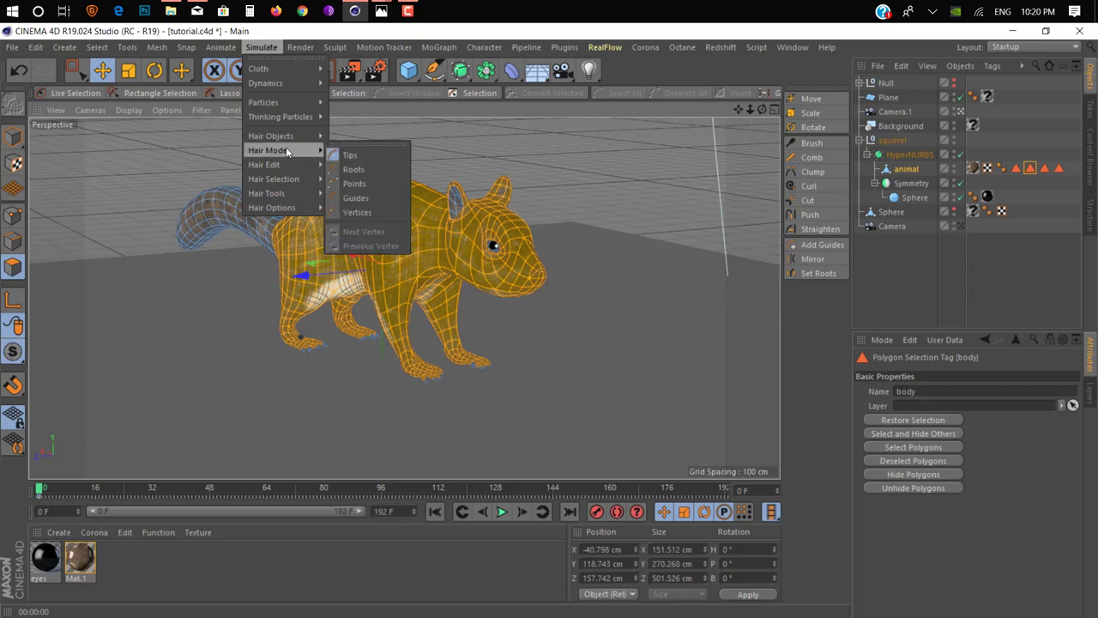
pyautogui.moveTo(271, 136)
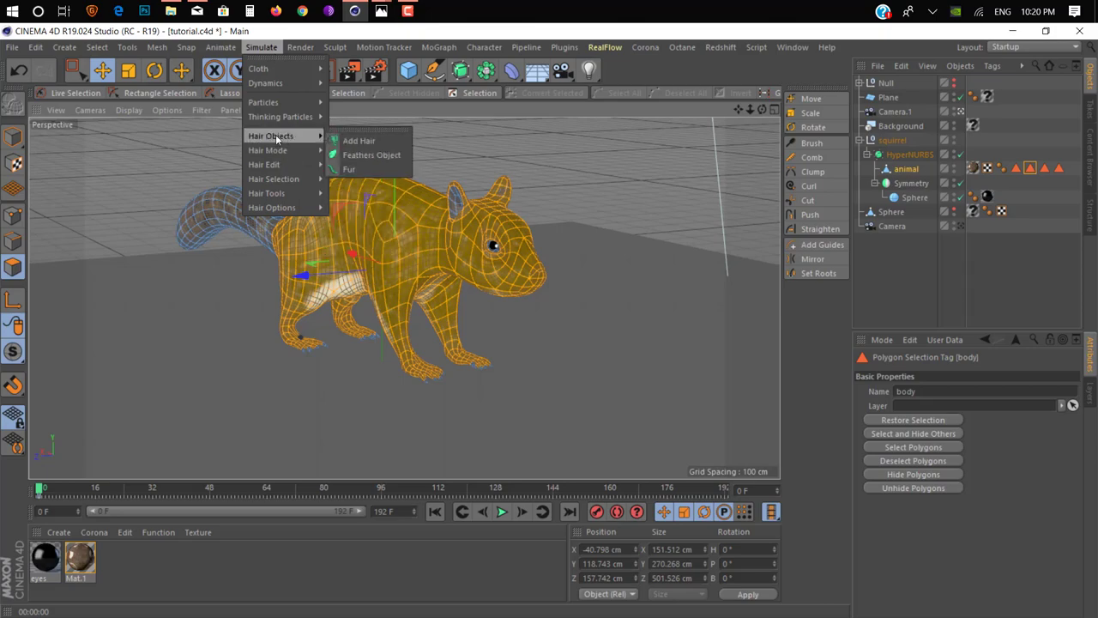
pyautogui.click(348, 141)
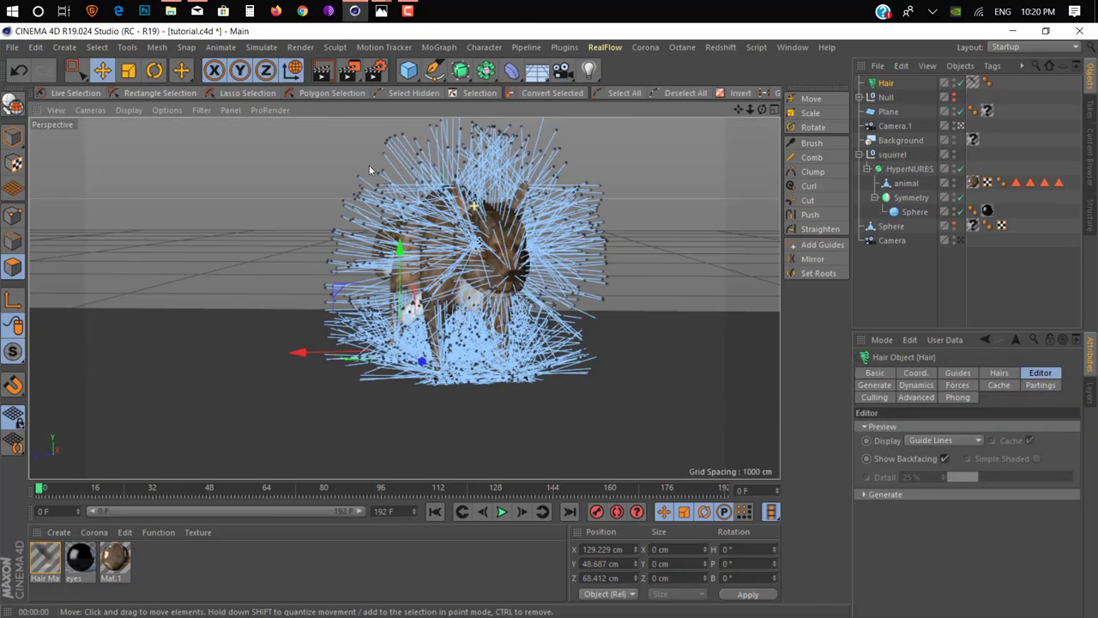
pyautogui.moveTo(480, 211)
pyautogui.keyDown('alt'); pyautogui.mouseDown()
pyautogui.moveTo(510, 247)
pyautogui.moveTo(549, 257)
pyautogui.mouseUp(); pyautogui.keyUp('alt')
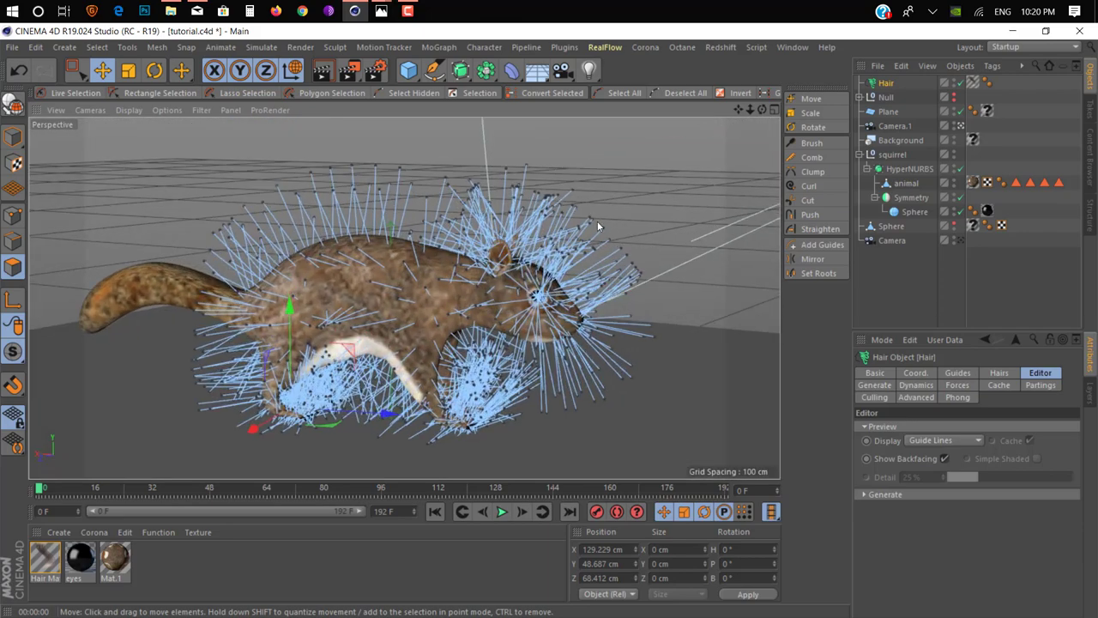
# Set the hair guide length to 13 cm, then lengthen it to 17 cm
pyautogui.click(958, 373)
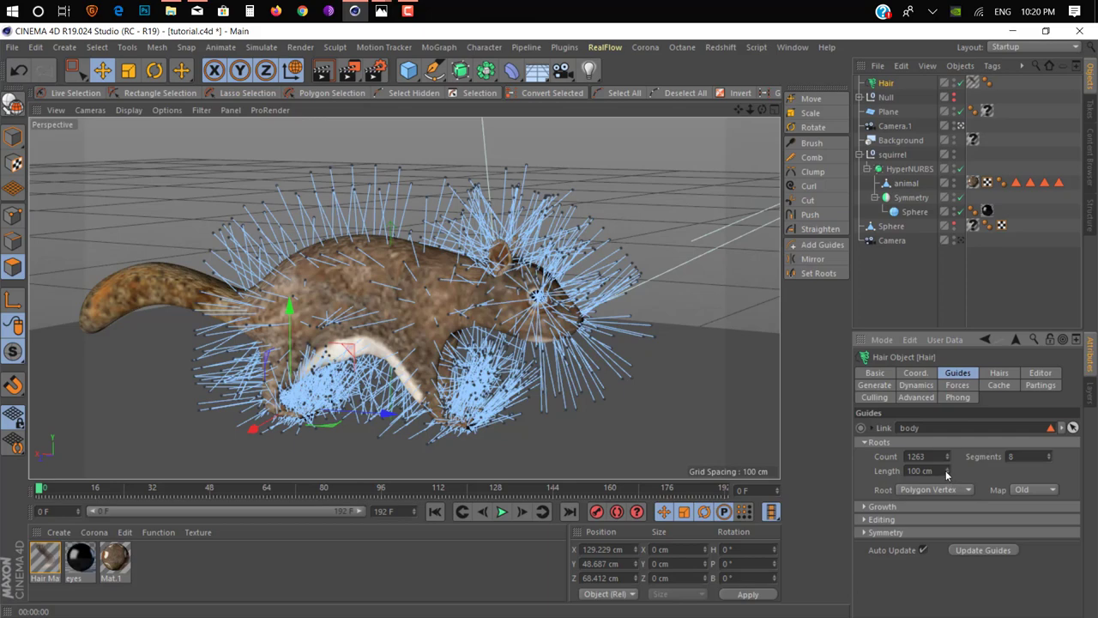
pyautogui.write('3')
pyautogui.press('Return')
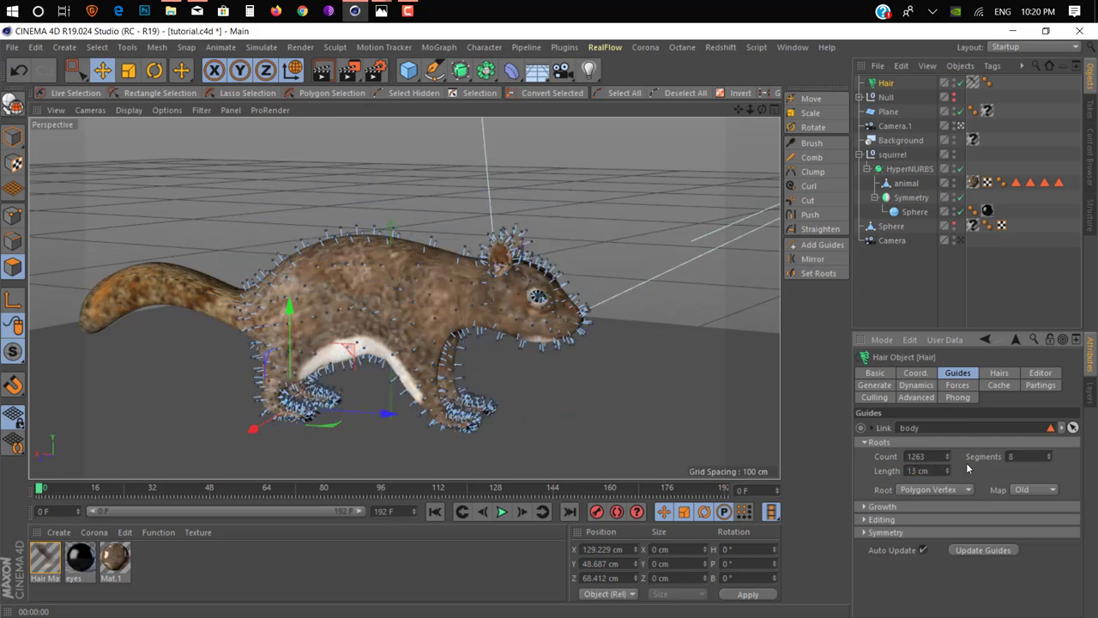
pyautogui.keyDown('alt'); pyautogui.moveTo(404, 309); pyautogui.dragTo(444, 309); pyautogui.keyUp('alt')
pyautogui.scroll(3, 443, 302)
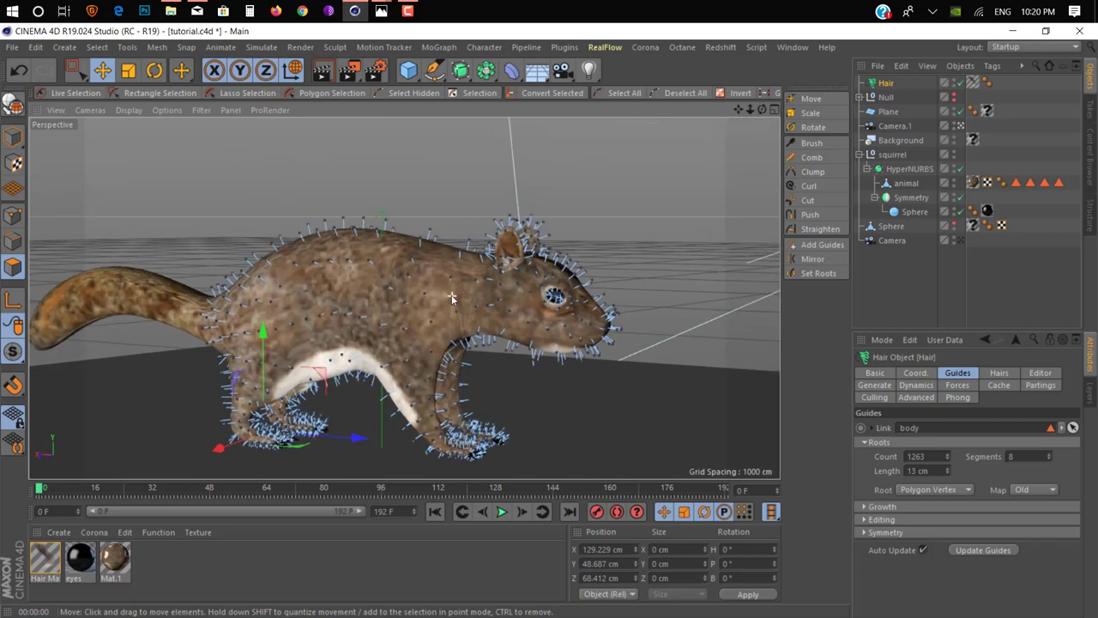
pyautogui.scroll(2, 473, 135)
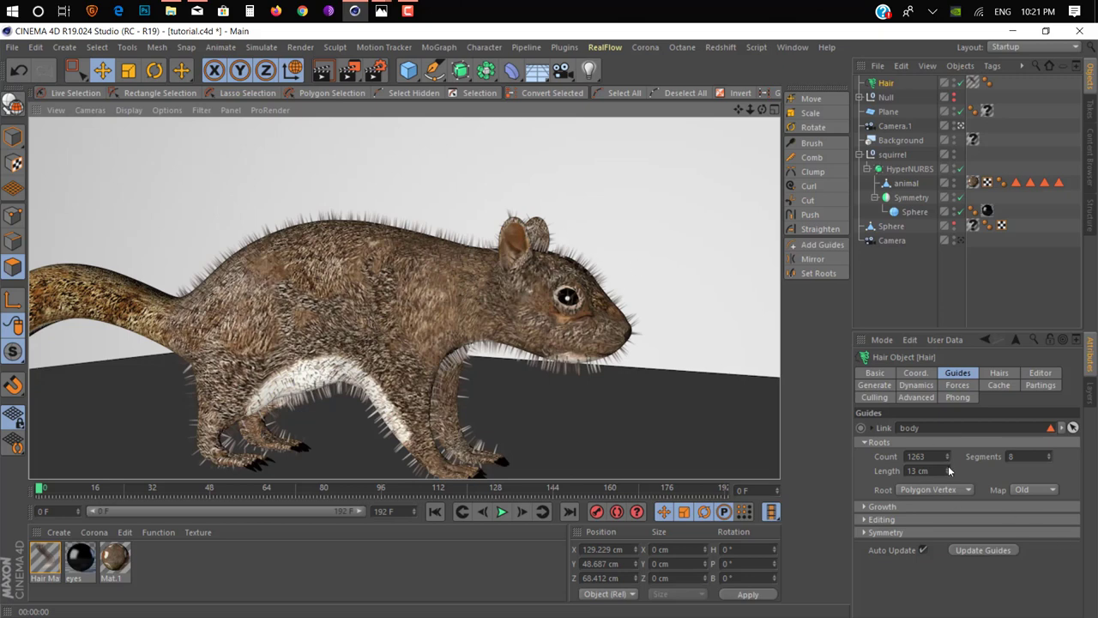
pyautogui.moveTo(947, 470); pyautogui.dragTo(957, 470)
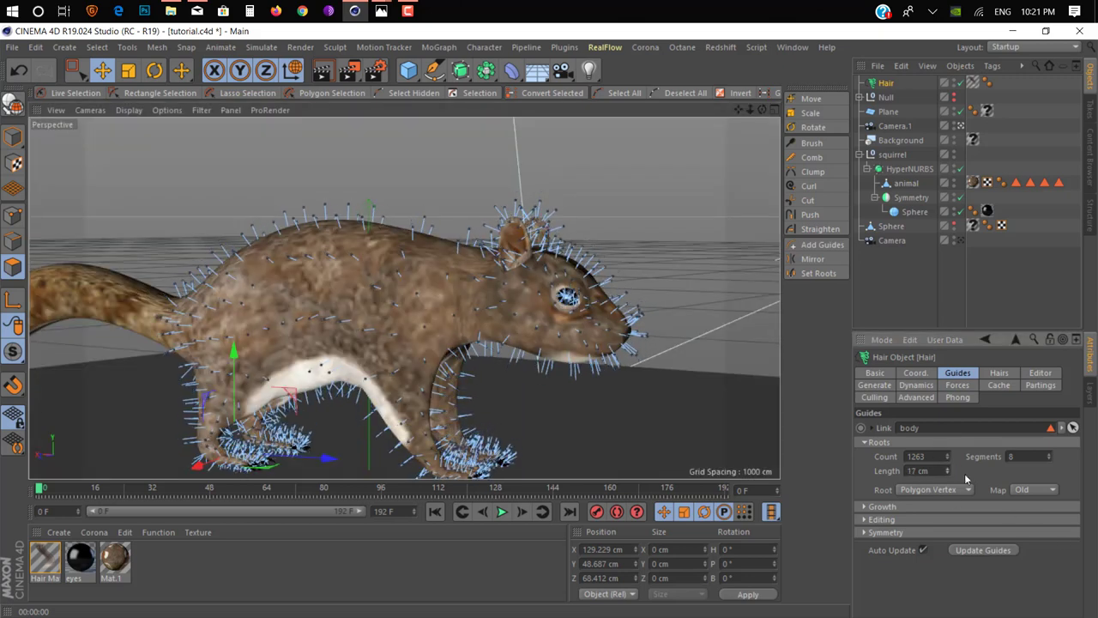
# Render a quick preview of the fur and return to the editor view
pyautogui.click(324, 76)
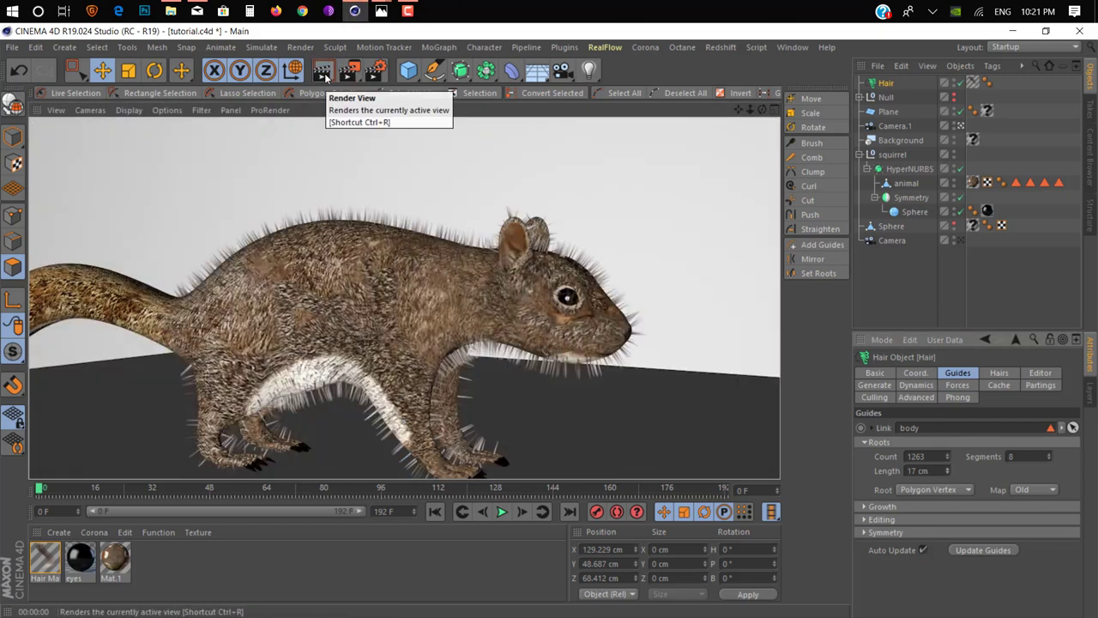
pyautogui.moveTo(318, 332)
pyautogui.keyDown('alt'); pyautogui.mouseDown()
pyautogui.moveTo(477, 357)
pyautogui.moveTo(444, 321)
pyautogui.mouseUp(); pyautogui.keyUp('alt')
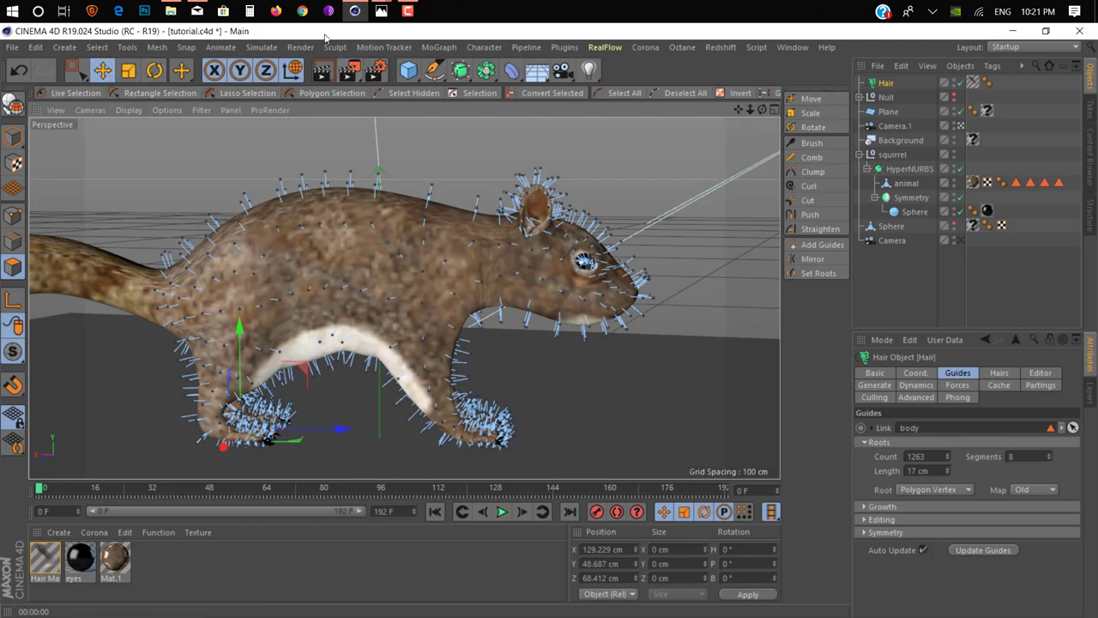
pyautogui.click(258, 47)
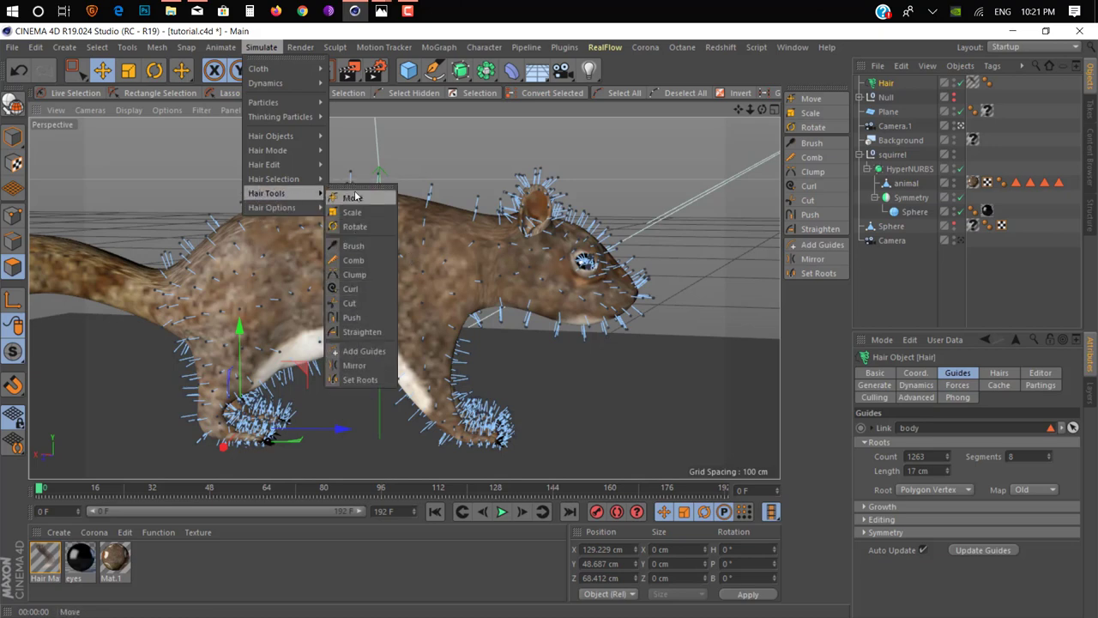
pyautogui.moveTo(273, 178)
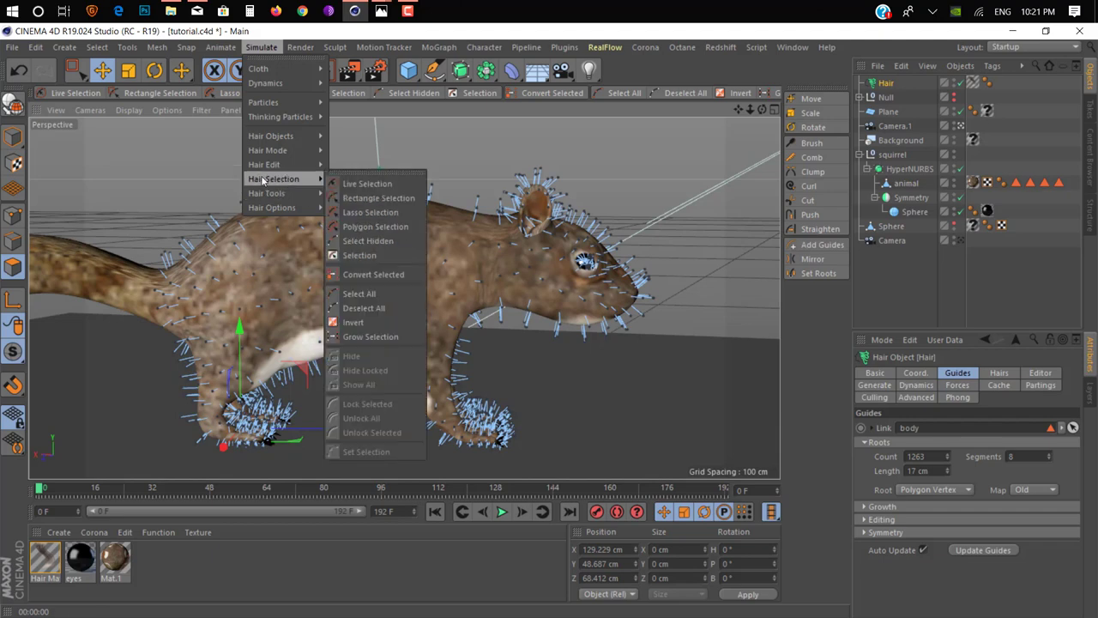
# Using Rectangle Selection and the hair Move tool, push the guides near the head backward
pyautogui.click(92, 96)
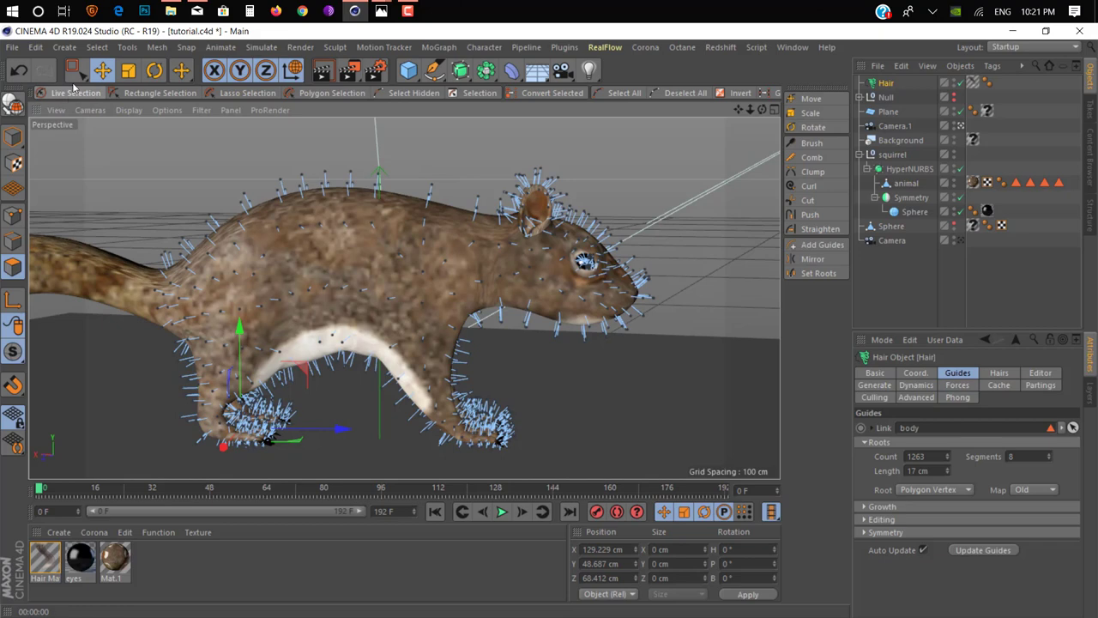
pyautogui.click(159, 93)
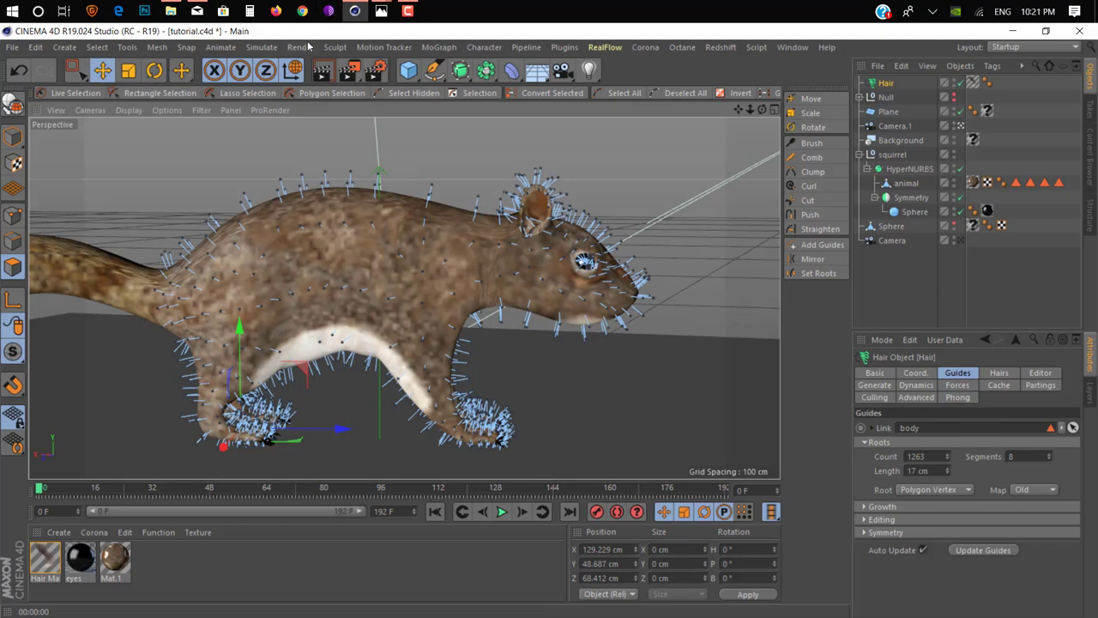
pyautogui.click(260, 48)
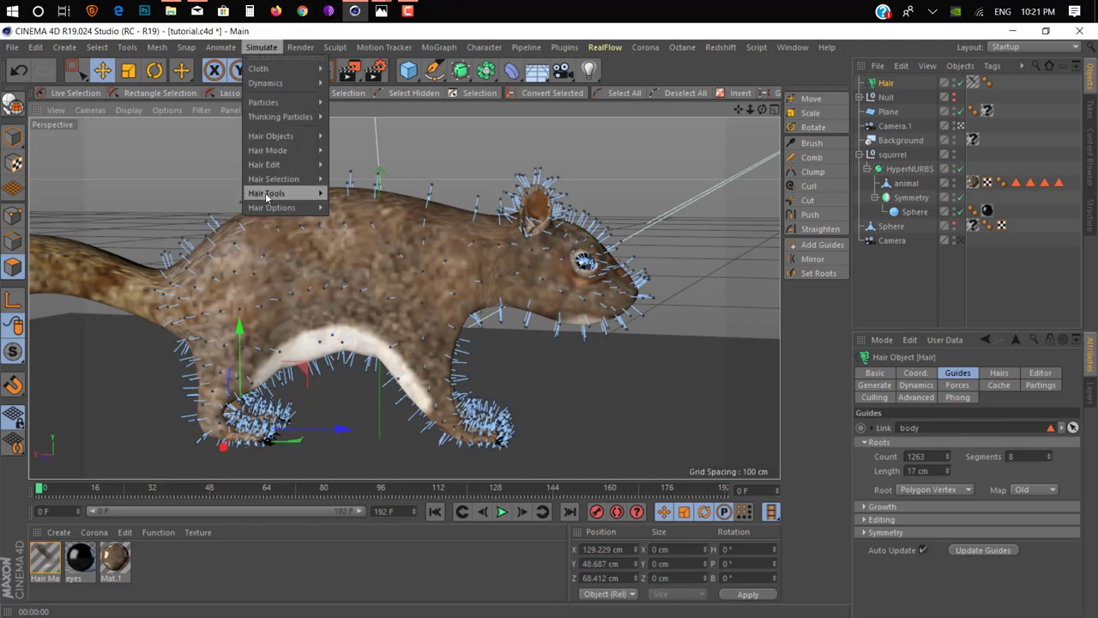
pyautogui.moveTo(272, 207)
pyautogui.click(526, 137)
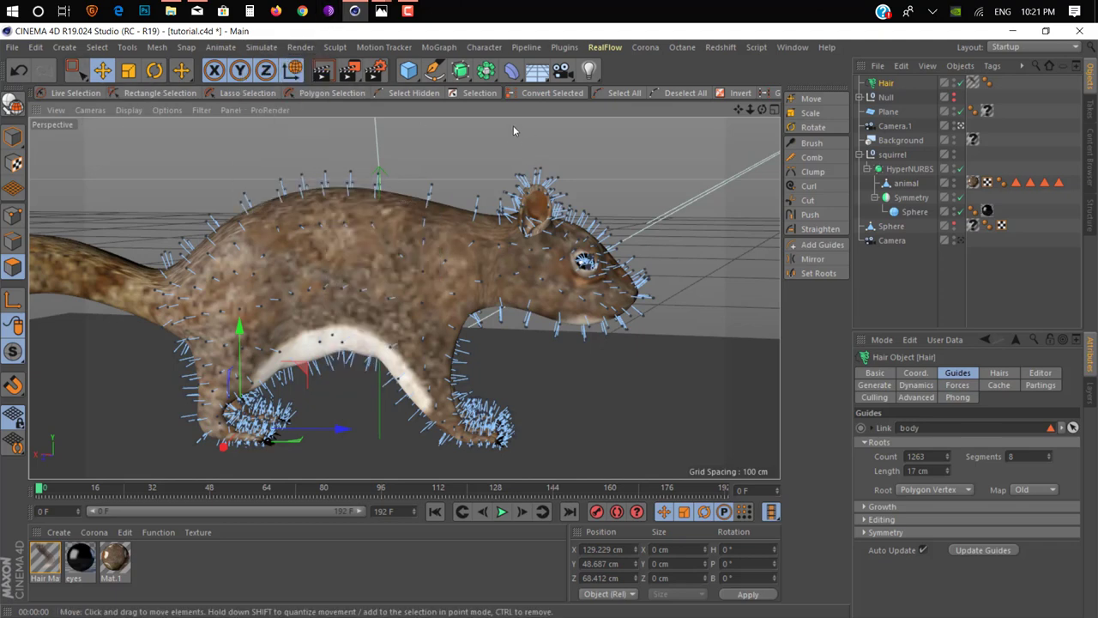
pyautogui.moveTo(513, 125)
pyautogui.keyDown('alt'); pyautogui.mouseDown()
pyautogui.moveTo(559, 321)
pyautogui.moveTo(541, 325)
pyautogui.mouseUp(); pyautogui.keyUp('alt')
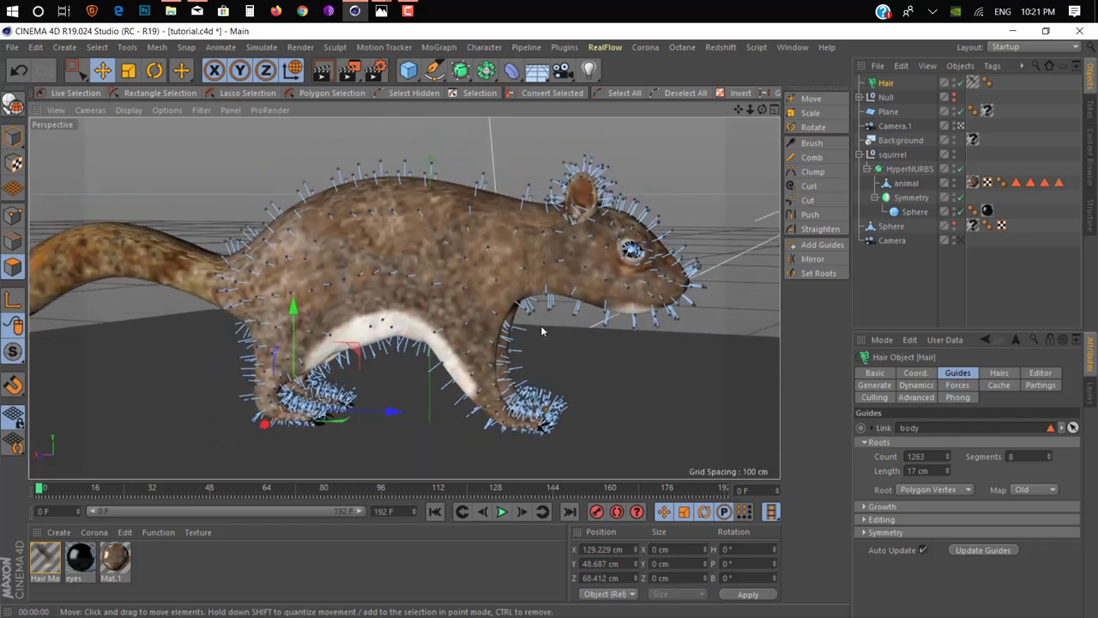
pyautogui.click(825, 100)
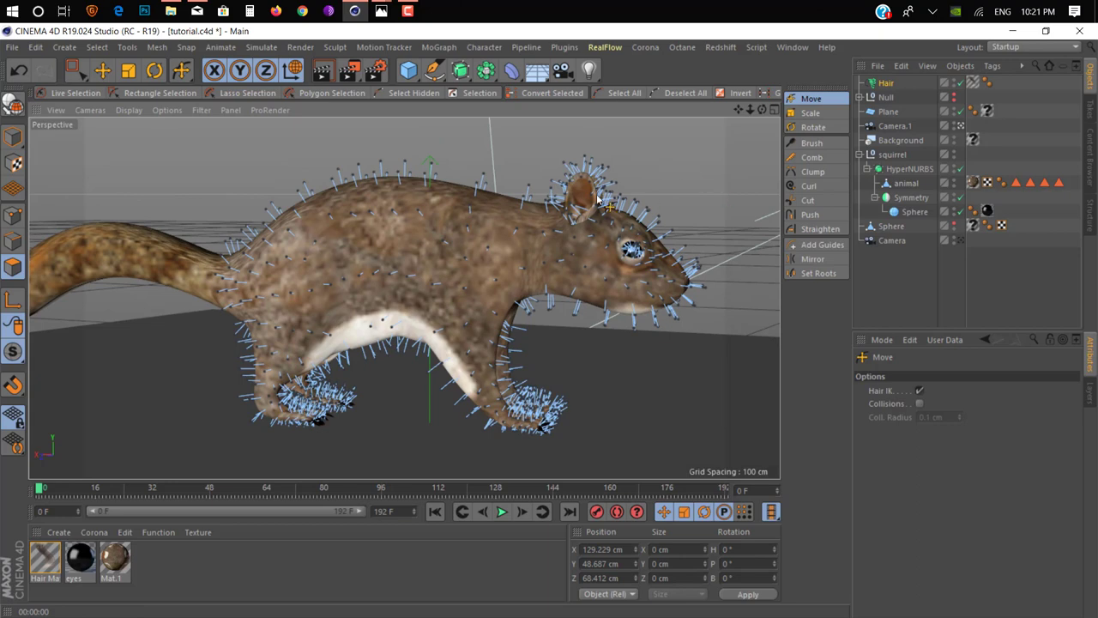
pyautogui.moveTo(597, 199); pyautogui.dragTo(581, 201)
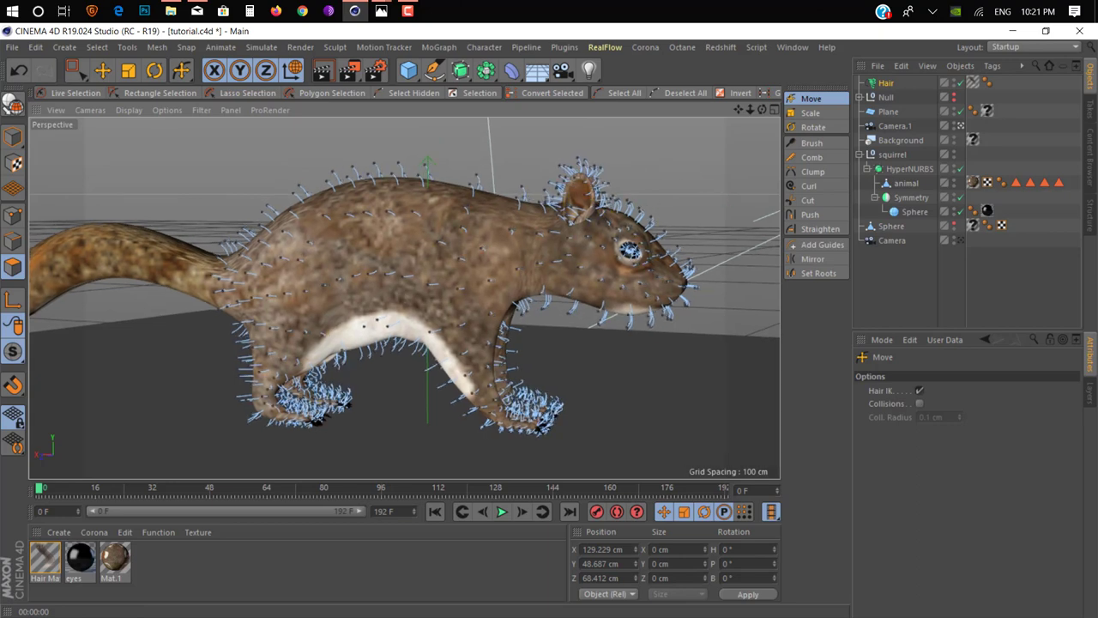
# Render a preview from the front to check the groomed fur
pyautogui.moveTo(673, 249)
pyautogui.keyDown('alt'); pyautogui.mouseDown()
pyautogui.moveTo(560, 263)
pyautogui.moveTo(621, 259)
pyautogui.moveTo(549, 223)
pyautogui.mouseUp(); pyautogui.keyUp('alt')
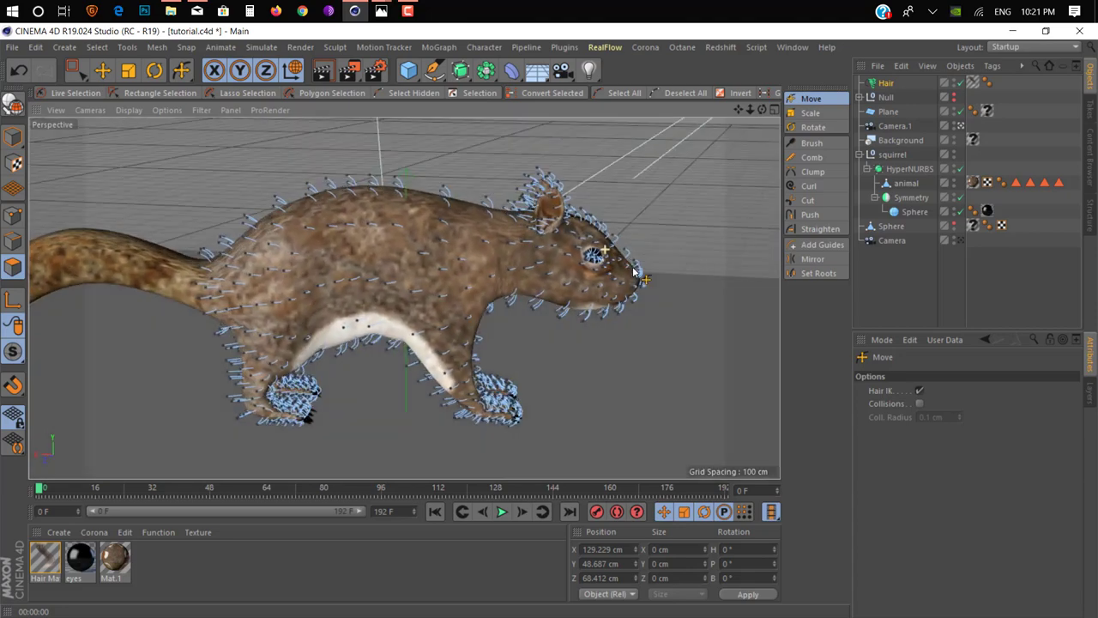
pyautogui.click(321, 70)
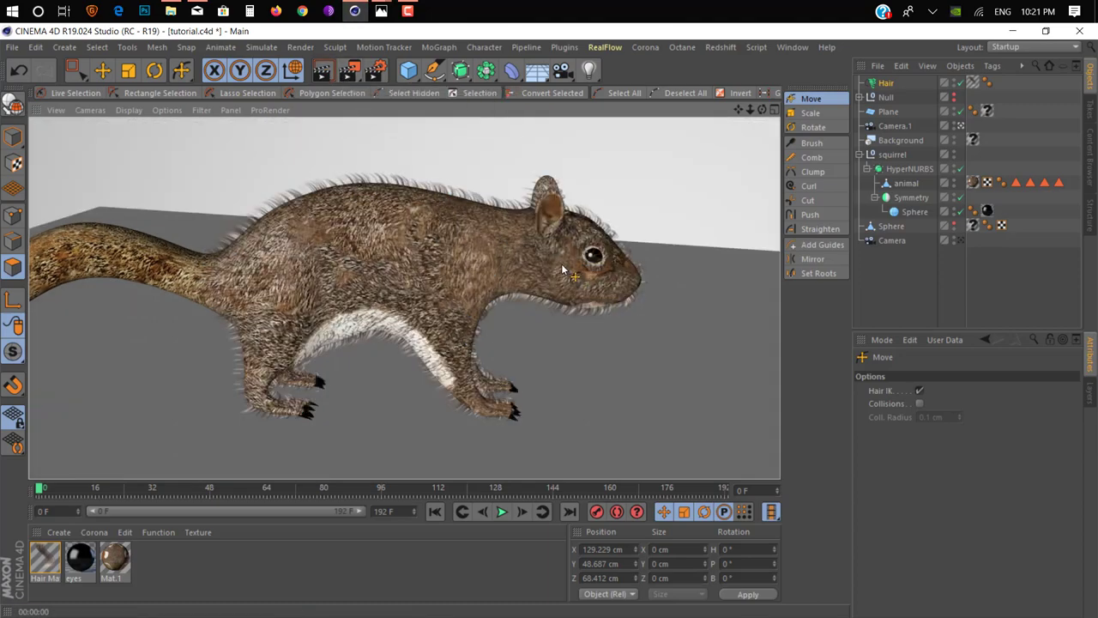
pyautogui.keyDown('alt'); pyautogui.moveTo(521, 268); pyautogui.dragTo(562, 227); pyautogui.keyUp('alt')
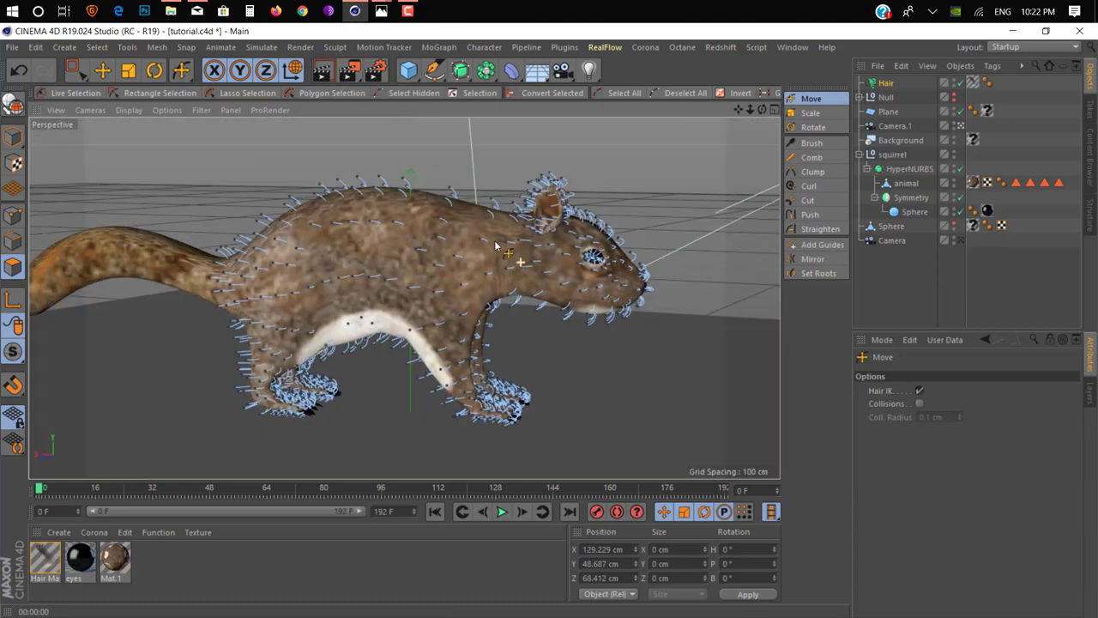
# Set the Hair object's editor display to Hair Lines, trying 100% detail then lowering it to a few percent
pyautogui.click(885, 83)
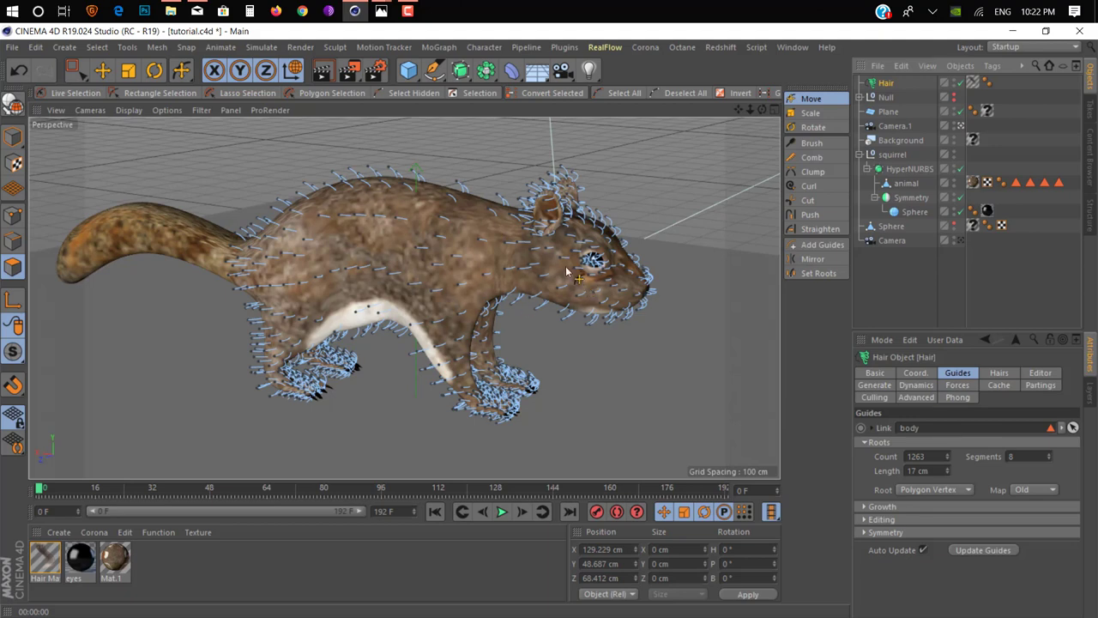
pyautogui.click(1040, 373)
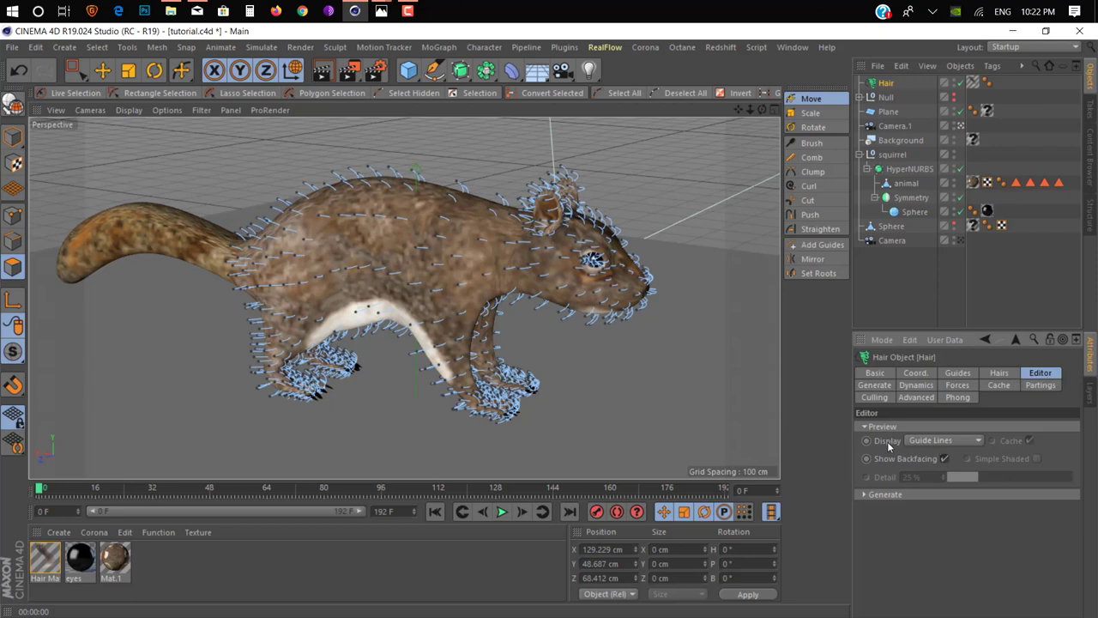
pyautogui.click(927, 440)
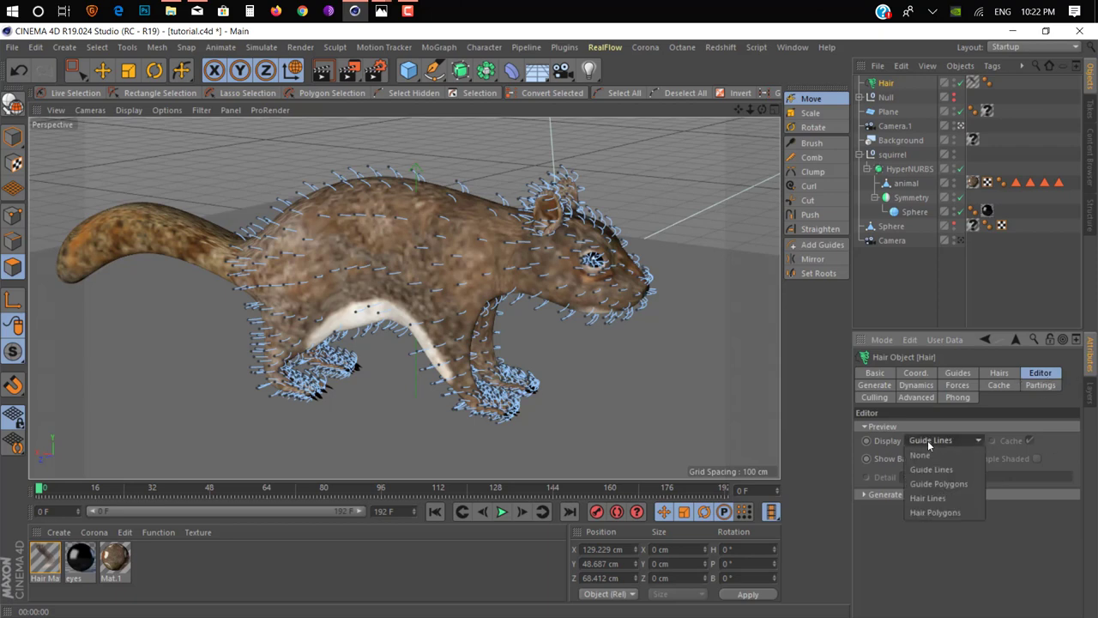
pyautogui.click(928, 498)
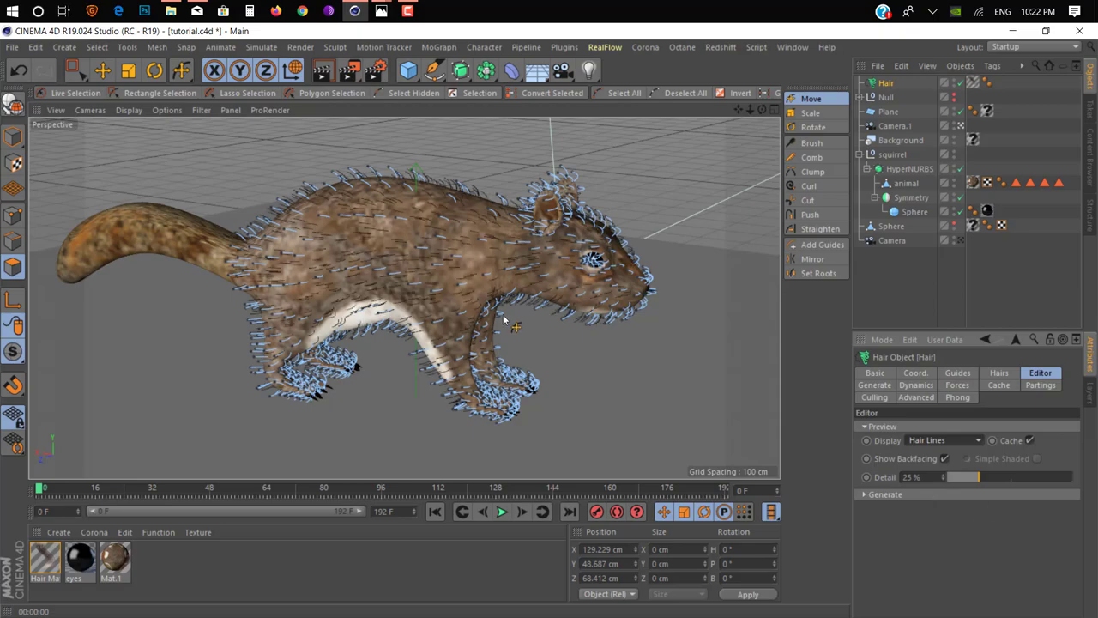
pyautogui.moveTo(421, 257)
pyautogui.keyDown('alt'); pyautogui.mouseDown()
pyautogui.moveTo(450, 265)
pyautogui.moveTo(492, 244)
pyautogui.moveTo(441, 253)
pyautogui.moveTo(448, 268)
pyautogui.mouseUp(); pyautogui.keyUp('alt')
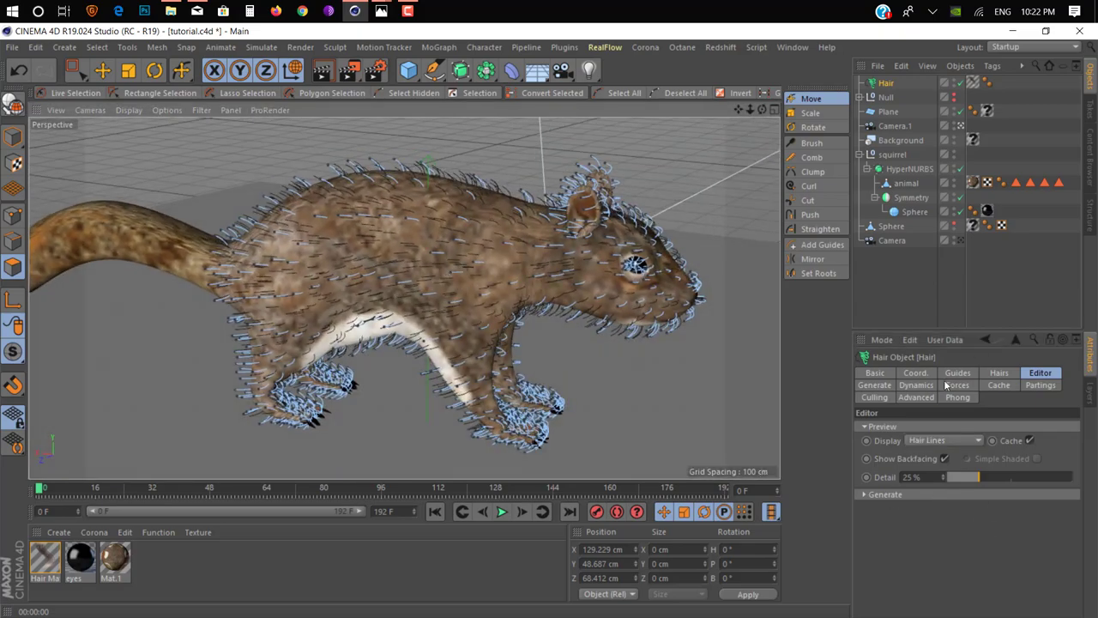
pyautogui.moveTo(998, 479); pyautogui.dragTo(1074, 477)
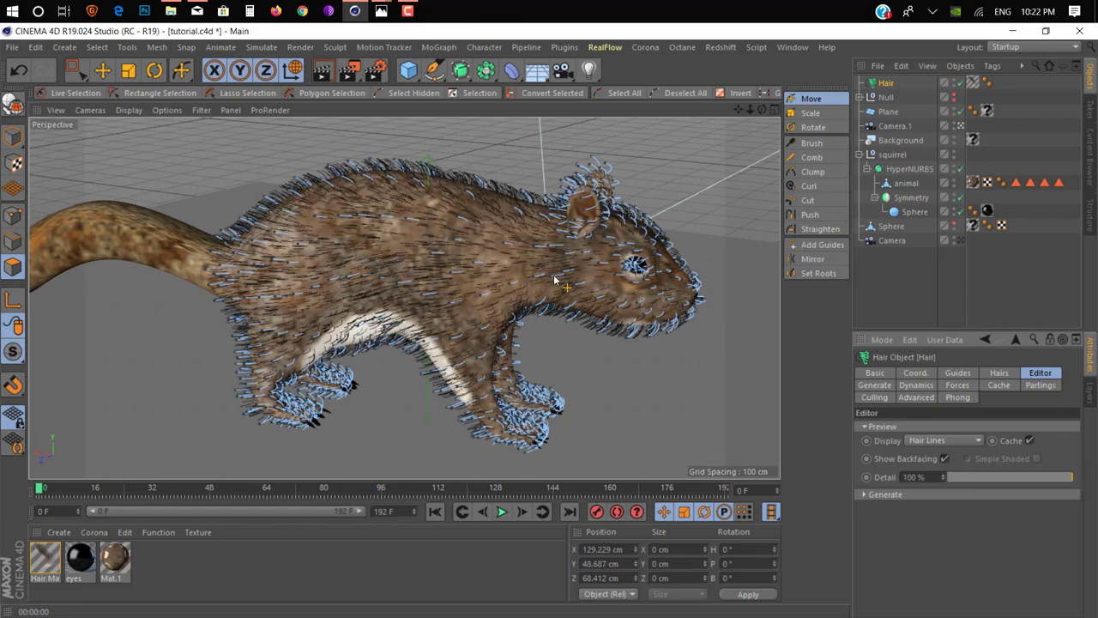
pyautogui.moveTo(556, 281)
pyautogui.keyDown('alt'); pyautogui.mouseDown()
pyautogui.moveTo(579, 351)
pyautogui.moveTo(567, 344)
pyautogui.mouseUp(); pyautogui.keyUp('alt')
pyautogui.click(999, 372)
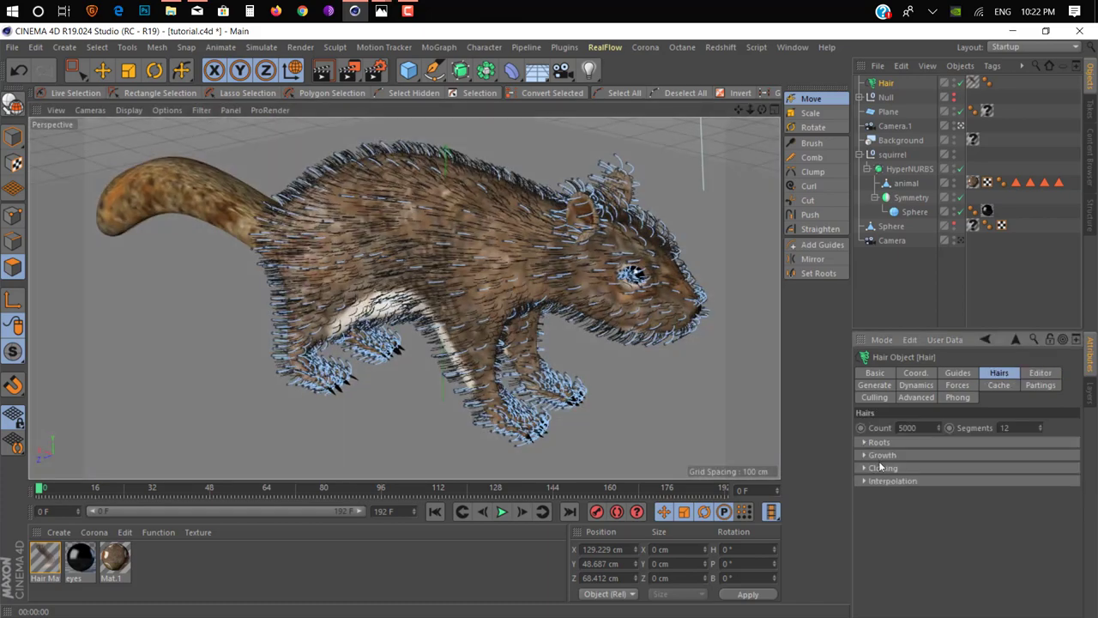
pyautogui.click(1045, 373)
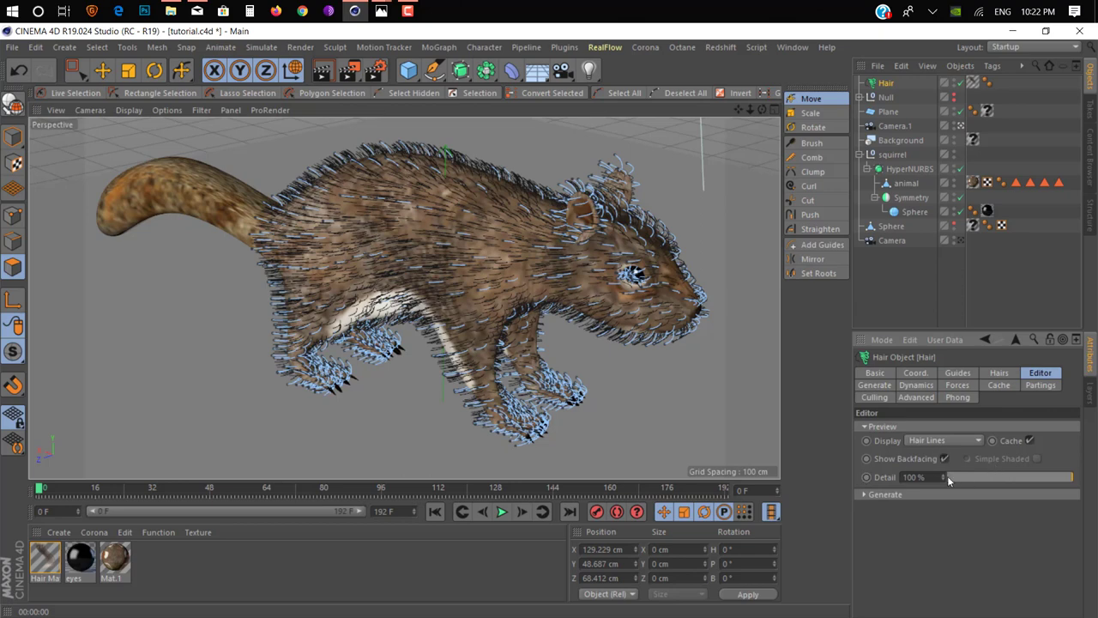
pyautogui.moveTo(948, 478); pyautogui.dragTo(953, 478)
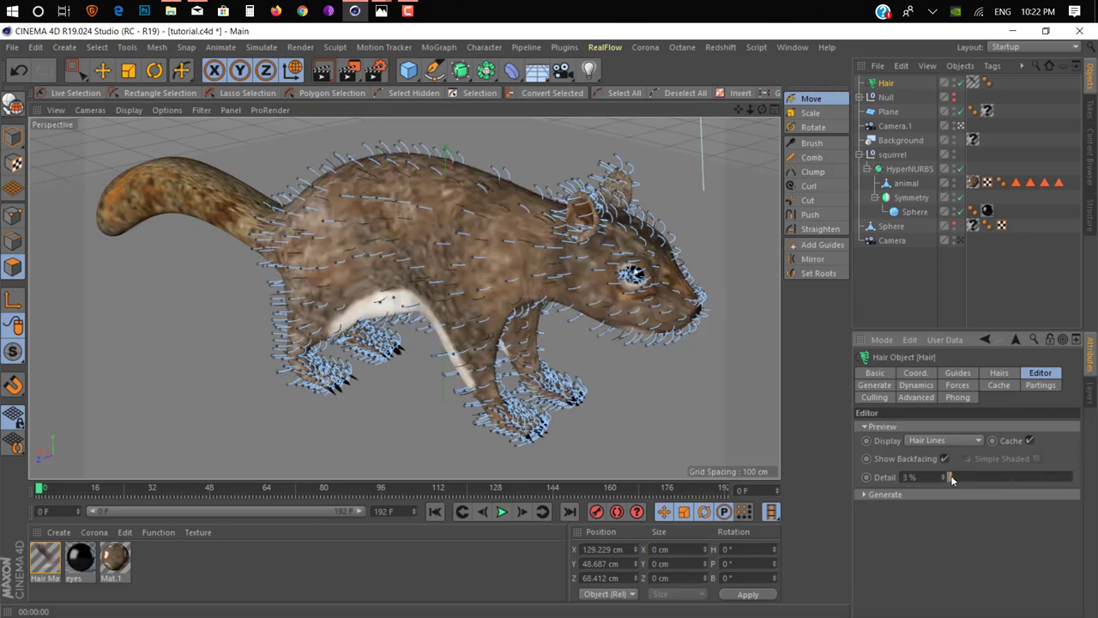
# Set the Hair object's count to 100000
pyautogui.click(996, 377)
pyautogui.write('100000')
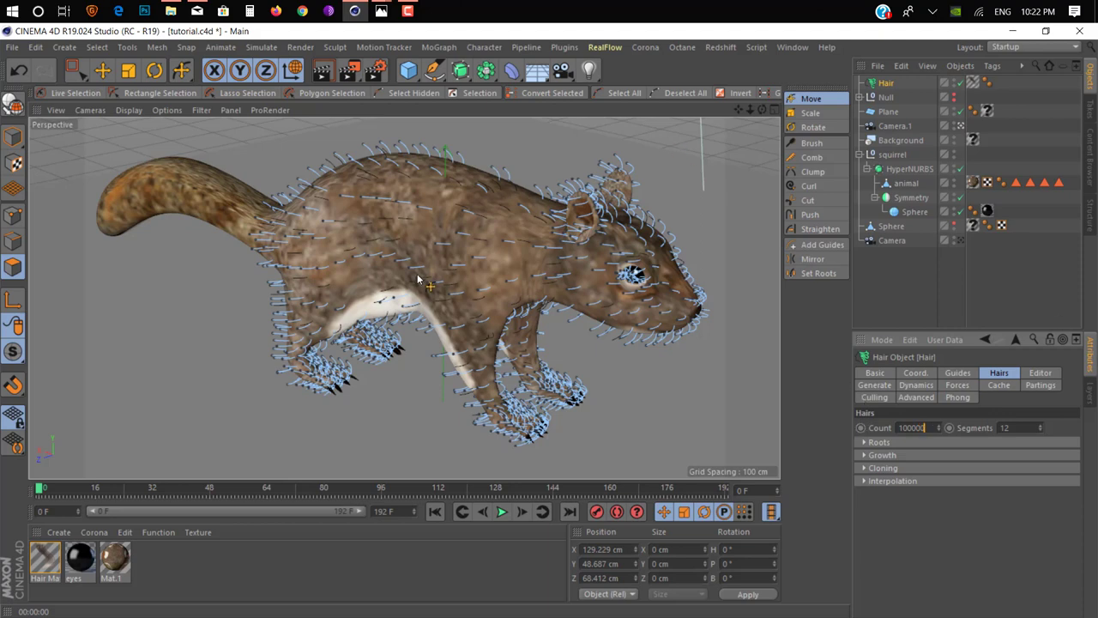
pyautogui.press('Return')
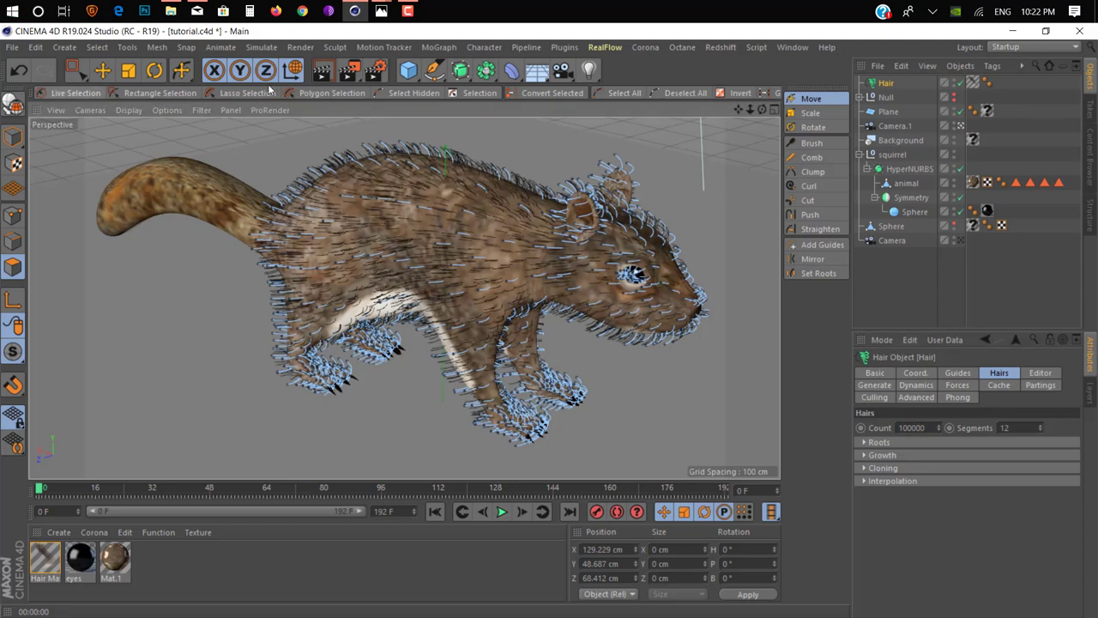
pyautogui.click(103, 70)
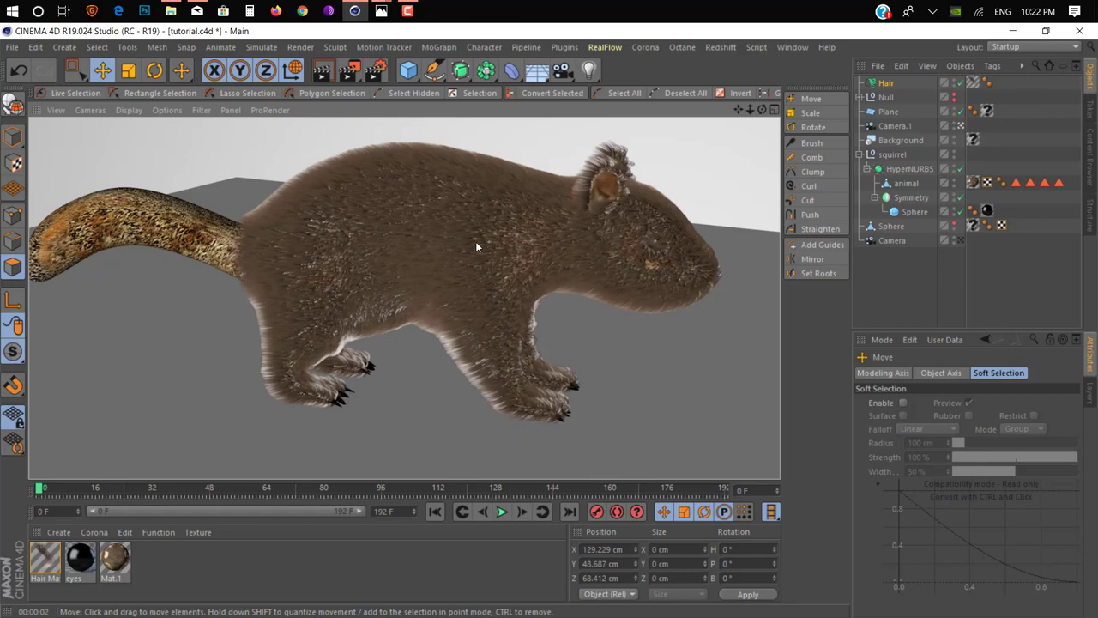
# Raise the Hair object's count to 200000 and render the denser fur preview
pyautogui.moveTo(475, 241)
pyautogui.keyDown('alt'); pyautogui.mouseDown()
pyautogui.moveTo(405, 246)
pyautogui.moveTo(440, 217)
pyautogui.moveTo(408, 204)
pyautogui.moveTo(377, 218)
pyautogui.mouseUp(); pyautogui.keyUp('alt')
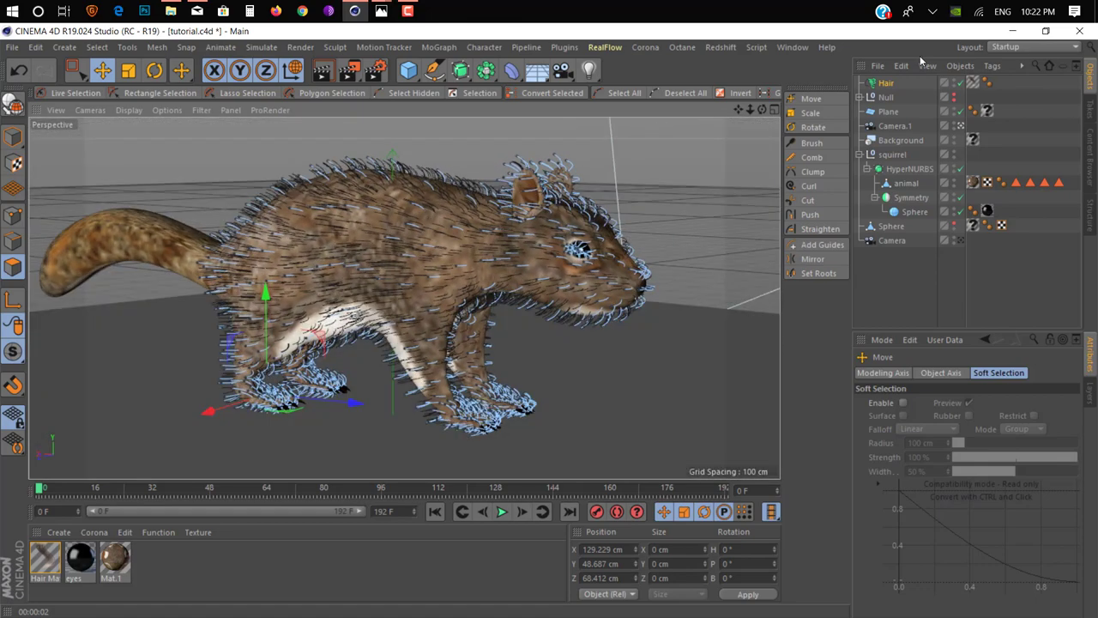
pyautogui.click(885, 82)
pyautogui.click(901, 427)
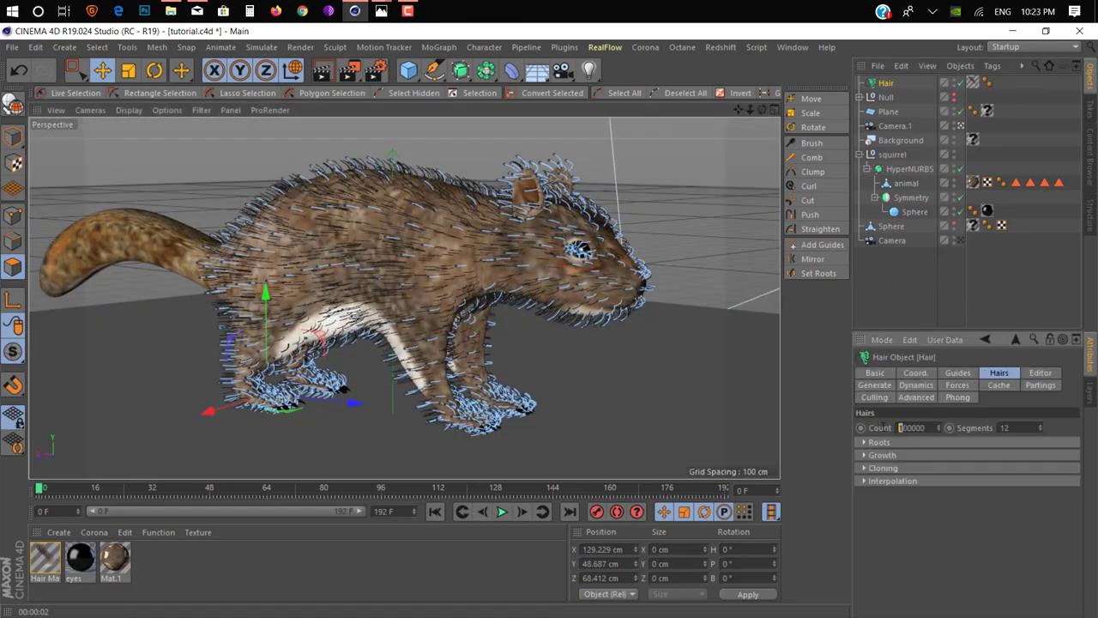
pyautogui.click(348, 76)
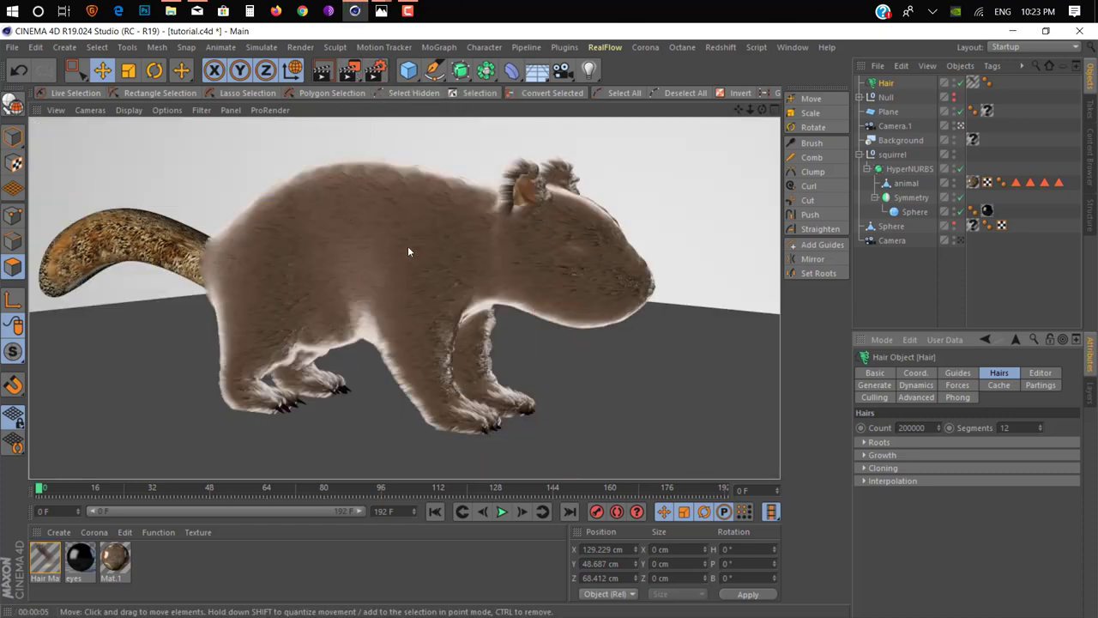
pyautogui.moveTo(418, 253)
pyautogui.keyDown('alt'); pyautogui.mouseDown()
pyautogui.moveTo(386, 323)
pyautogui.moveTo(453, 325)
pyautogui.mouseUp(); pyautogui.keyUp('alt')
# In a maximized Front view, box-select the hair guides on the front and rear paws
pyautogui.middleClick(437, 321)
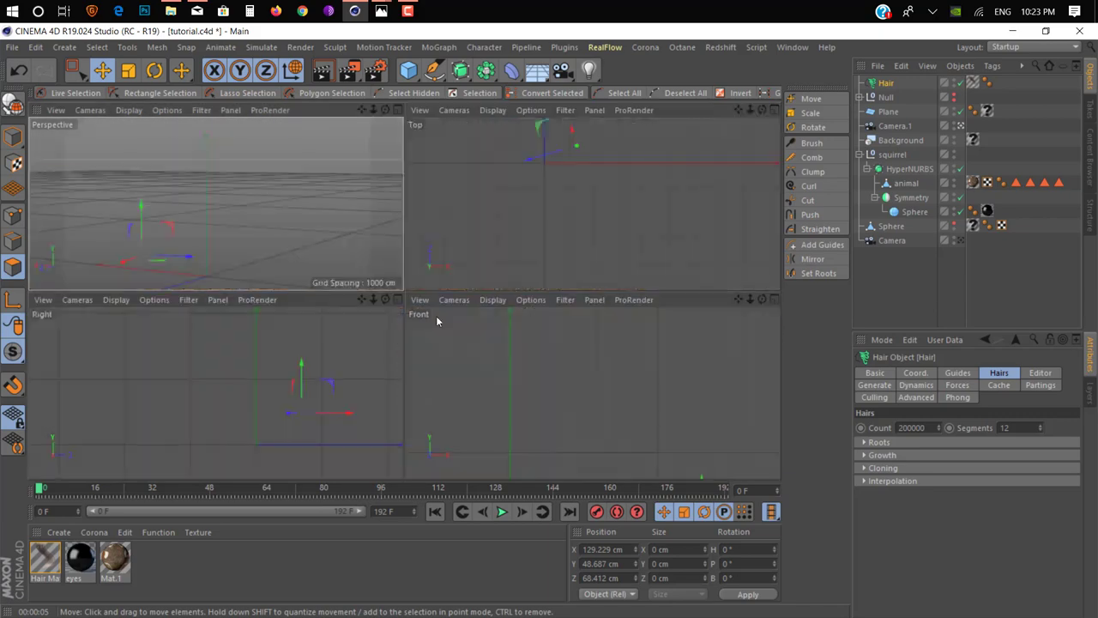
pyautogui.middleClick(501, 371)
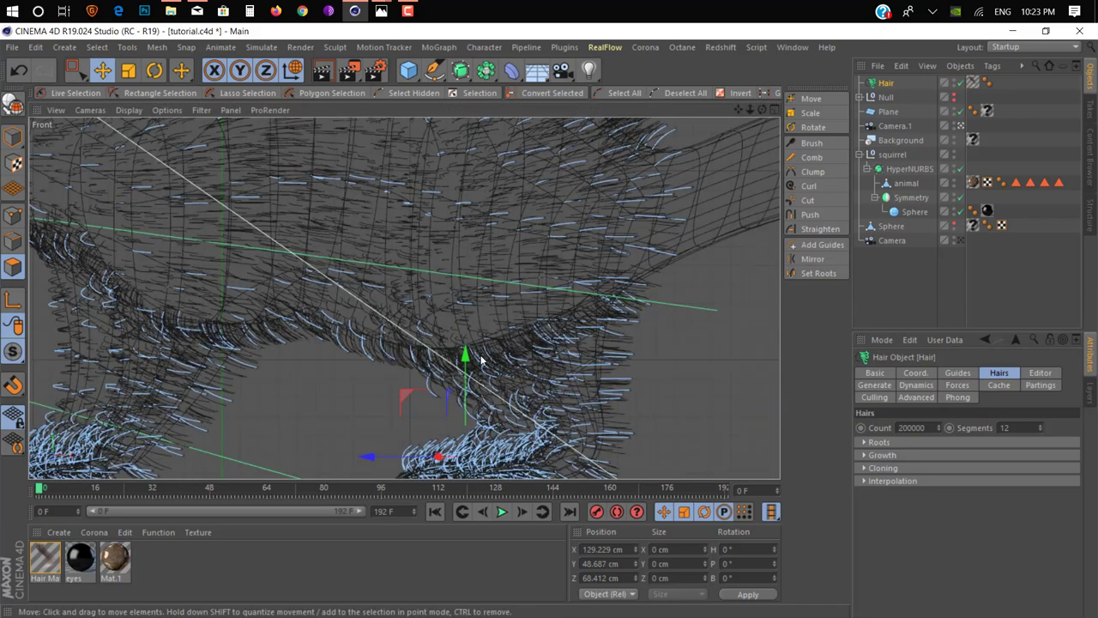
pyautogui.scroll(-5, 481, 360)
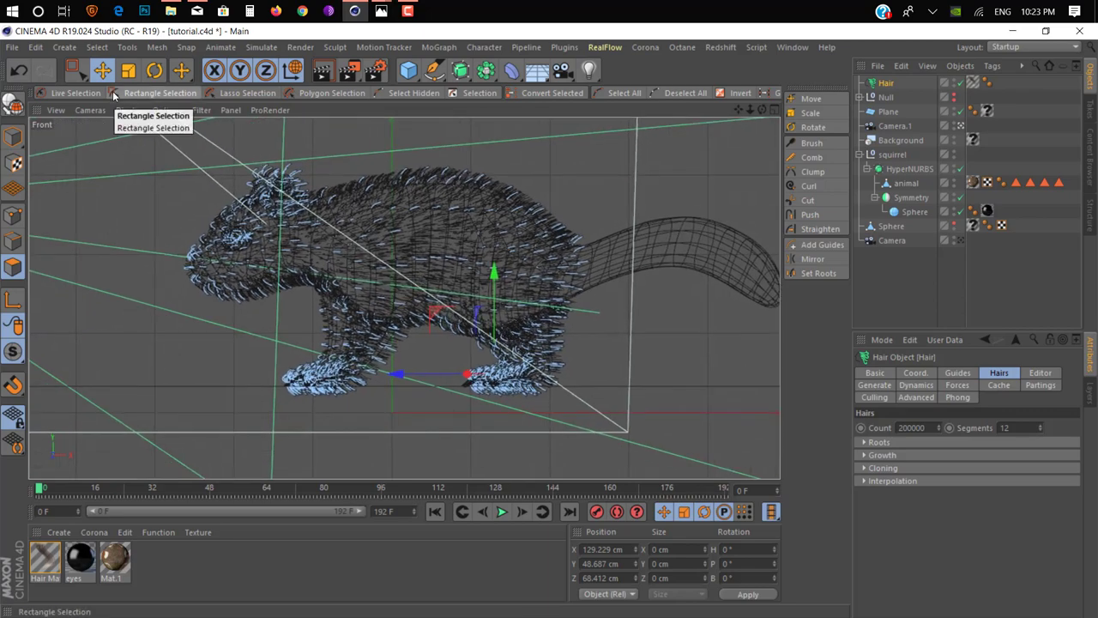
pyautogui.click(159, 93)
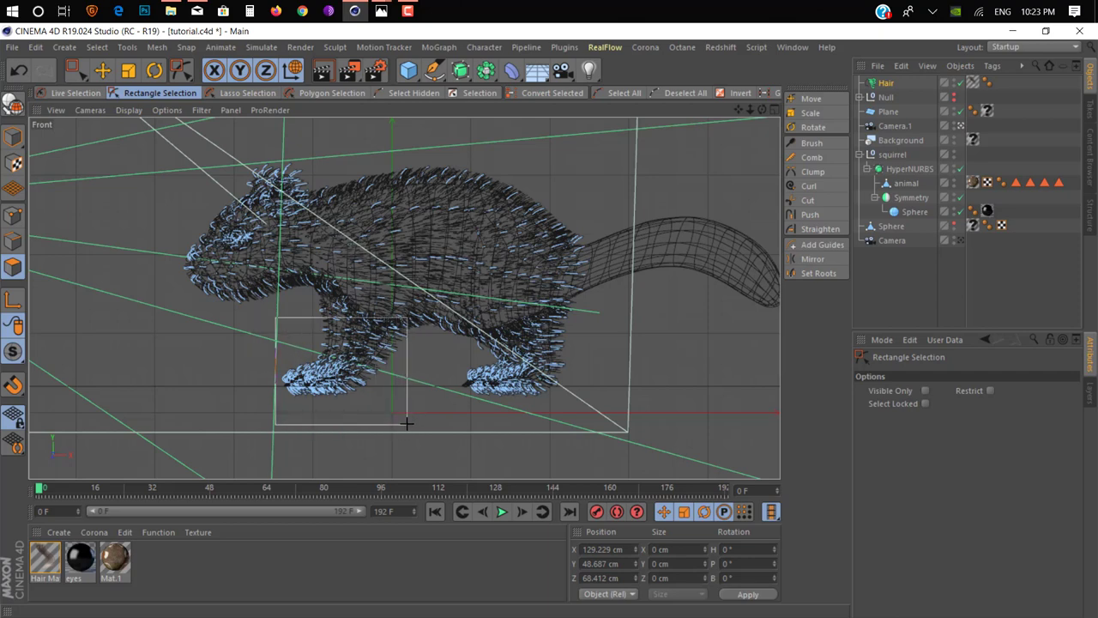
pyautogui.moveTo(407, 423); pyautogui.dragTo(408, 424)
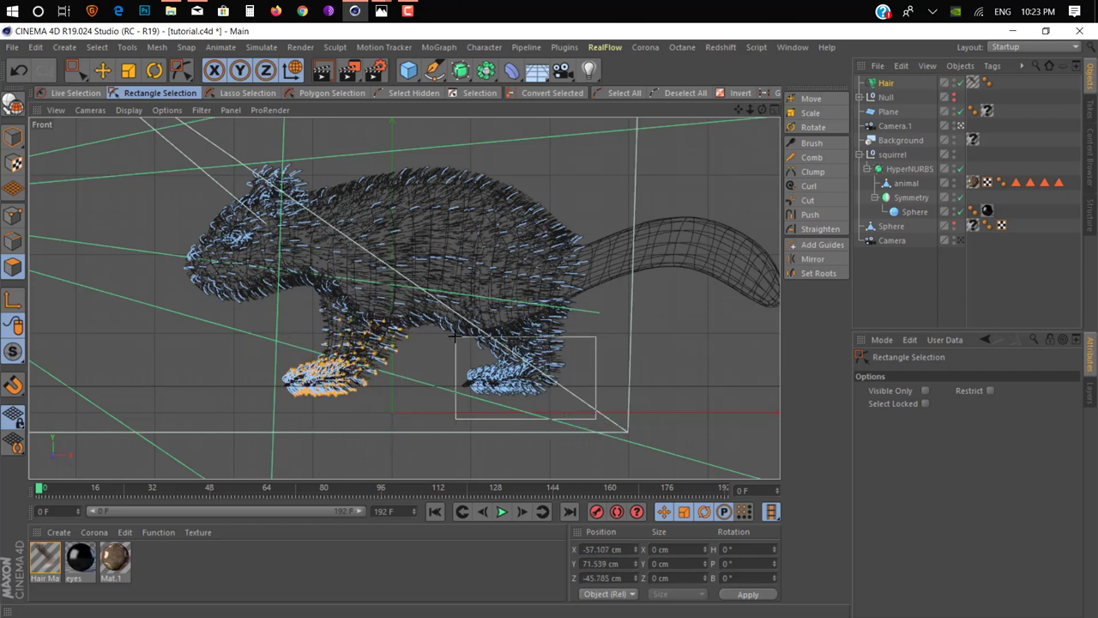
pyautogui.moveTo(444, 343); pyautogui.dragTo(446, 344)
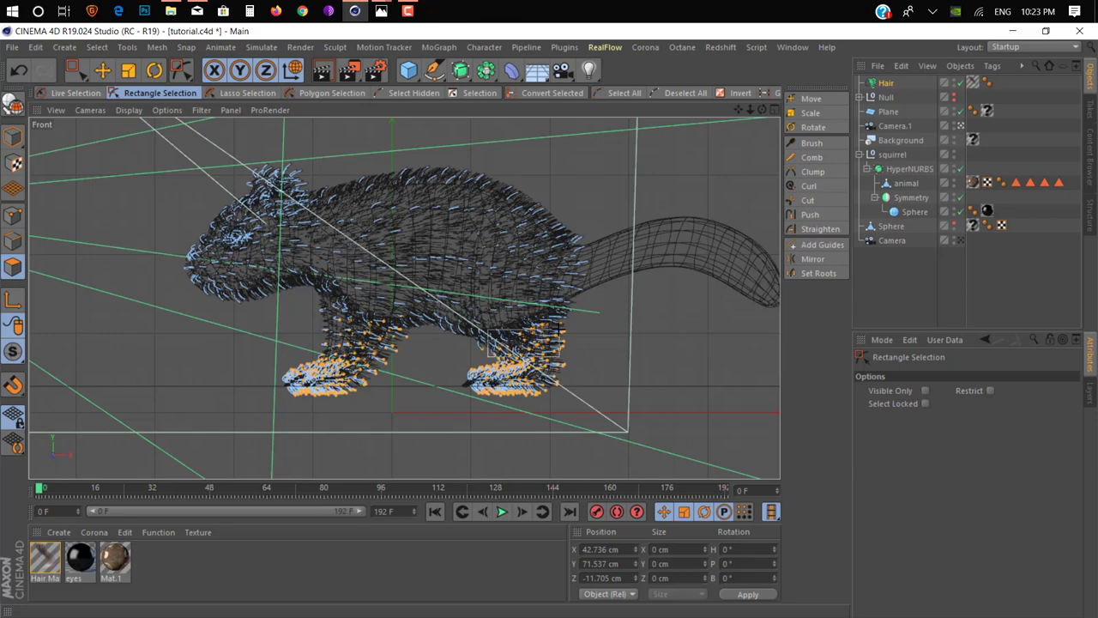
# Back in the Perspective view, scale the selected paw guides down to about 61%
pyautogui.middleClick(408, 384)
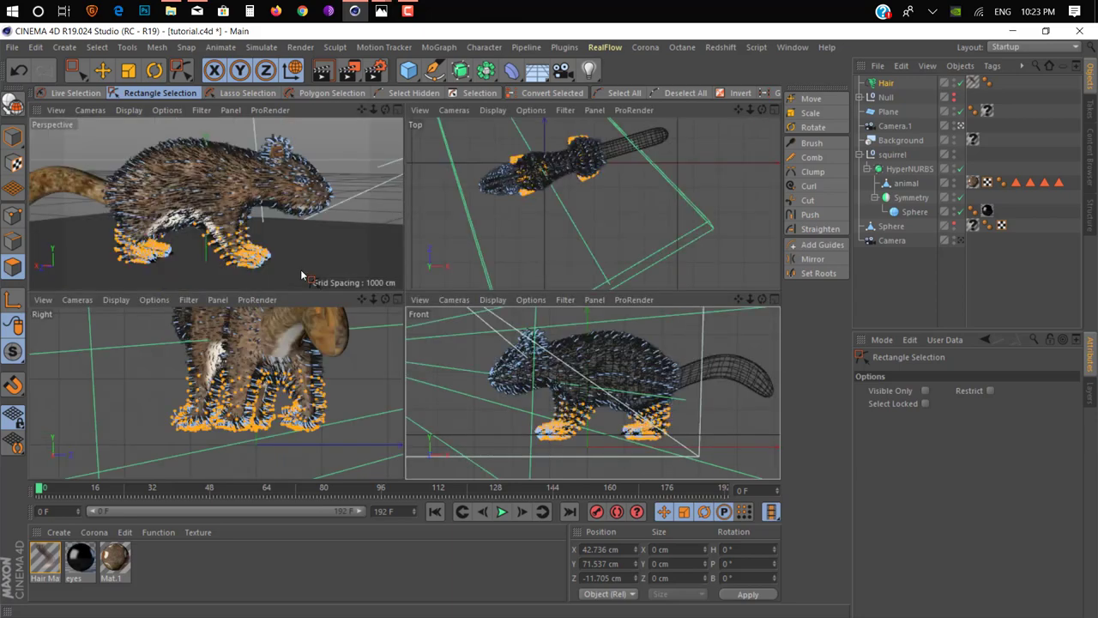
pyautogui.middleClick(302, 270)
pyautogui.moveTo(305, 298)
pyautogui.keyDown('alt'); pyautogui.mouseDown()
pyautogui.moveTo(85, 301)
pyautogui.moveTo(283, 296)
pyautogui.moveTo(433, 330)
pyautogui.moveTo(476, 296)
pyautogui.mouseUp(); pyautogui.keyUp('alt')
pyautogui.click(804, 115)
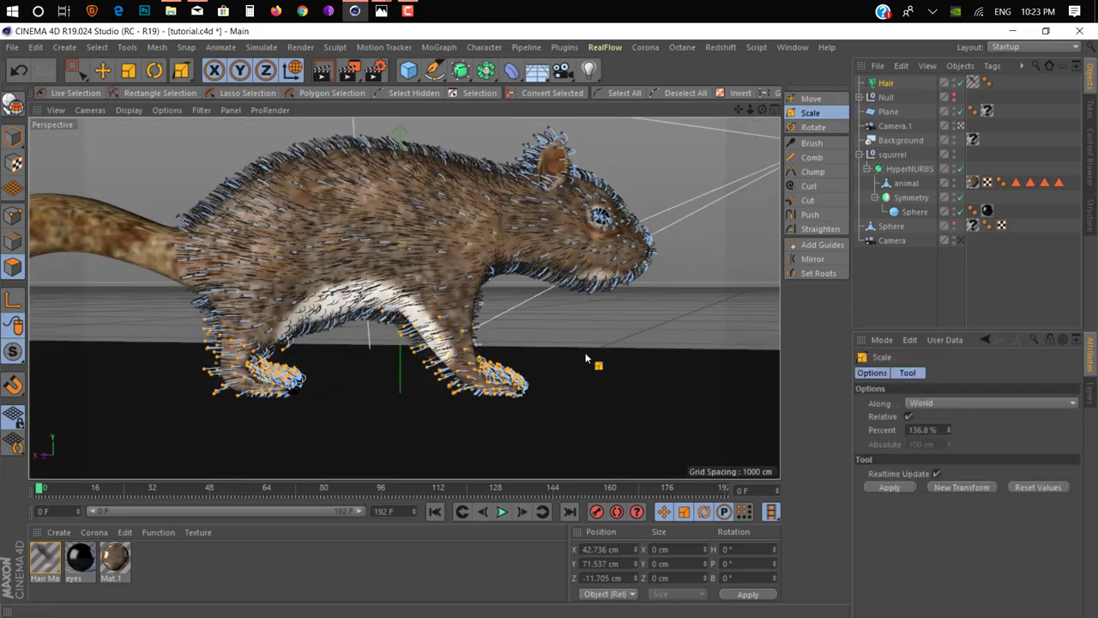
pyautogui.moveTo(515, 378); pyautogui.dragTo(481, 378)
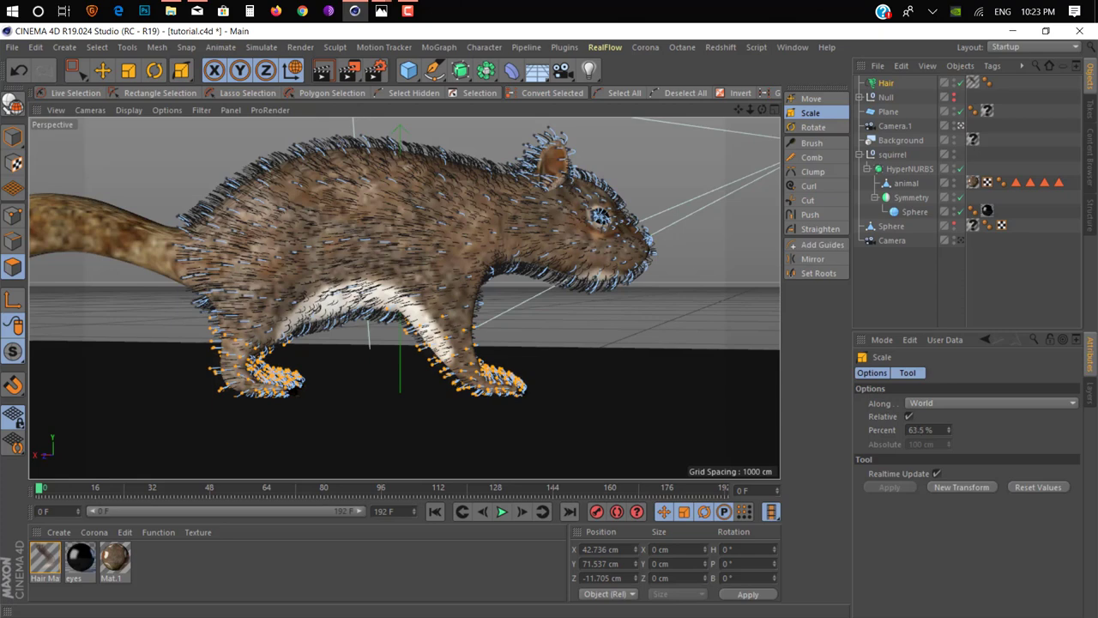
pyautogui.keyDown('alt'); pyautogui.moveTo(374, 398); pyautogui.dragTo(380, 386); pyautogui.keyUp('alt')
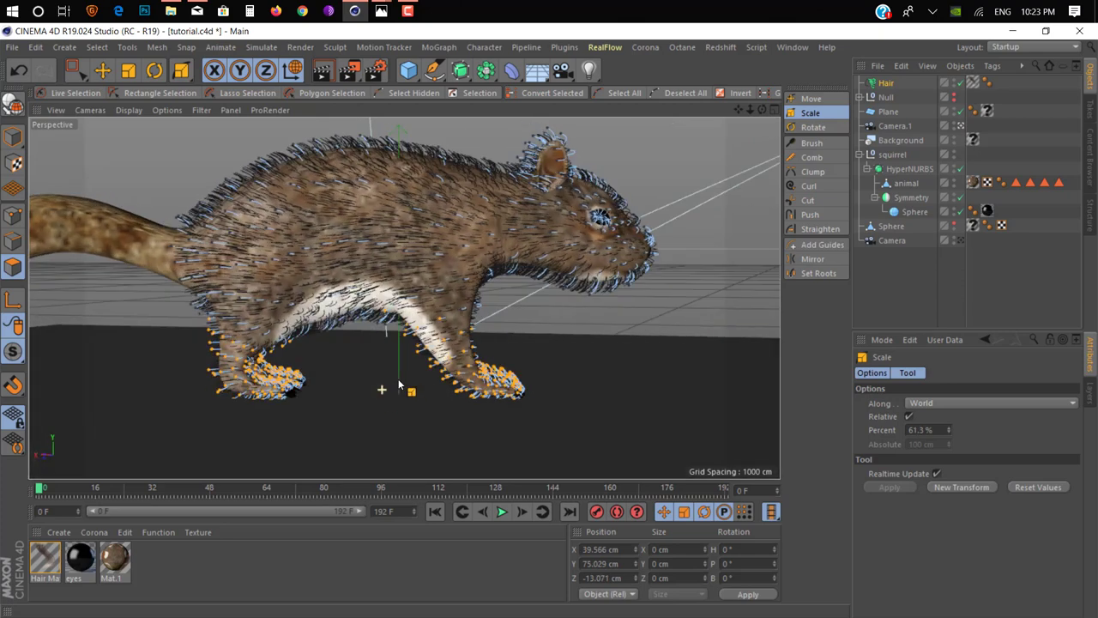
# With the hair Brush tool, push the paw's guides into new positions
pyautogui.click(813, 144)
pyautogui.moveTo(441, 331)
pyautogui.keyDown('alt'); pyautogui.mouseDown()
pyautogui.moveTo(515, 334)
pyautogui.moveTo(482, 341)
pyautogui.mouseUp(); pyautogui.keyUp('alt')
pyautogui.scroll(3, 448, 338)
pyautogui.scroll(4, 441, 348)
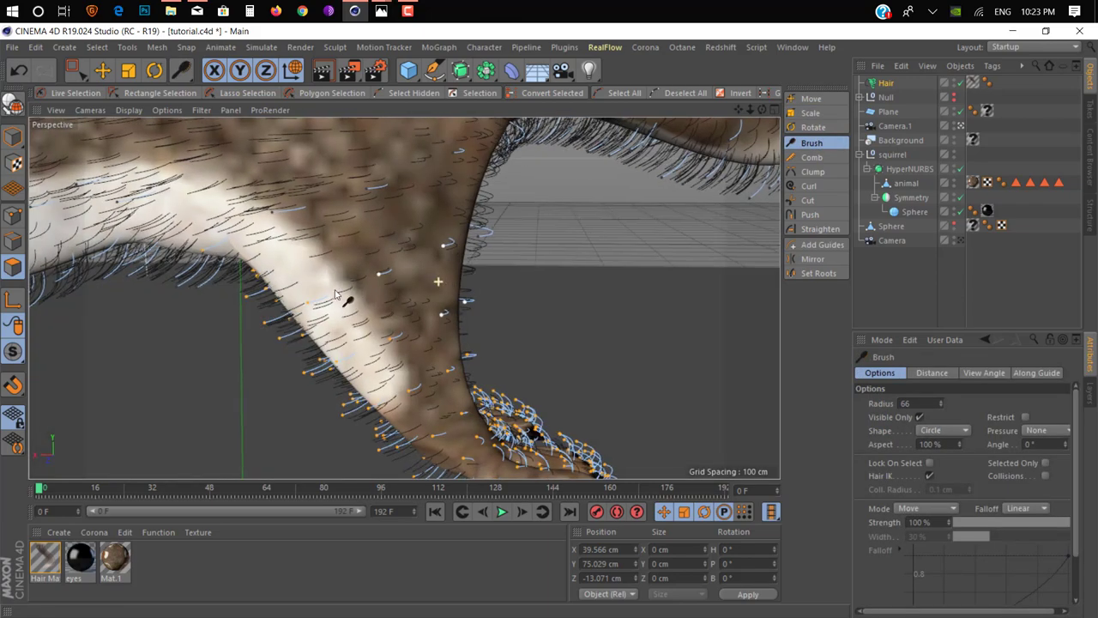
pyautogui.scroll(2, 348, 300)
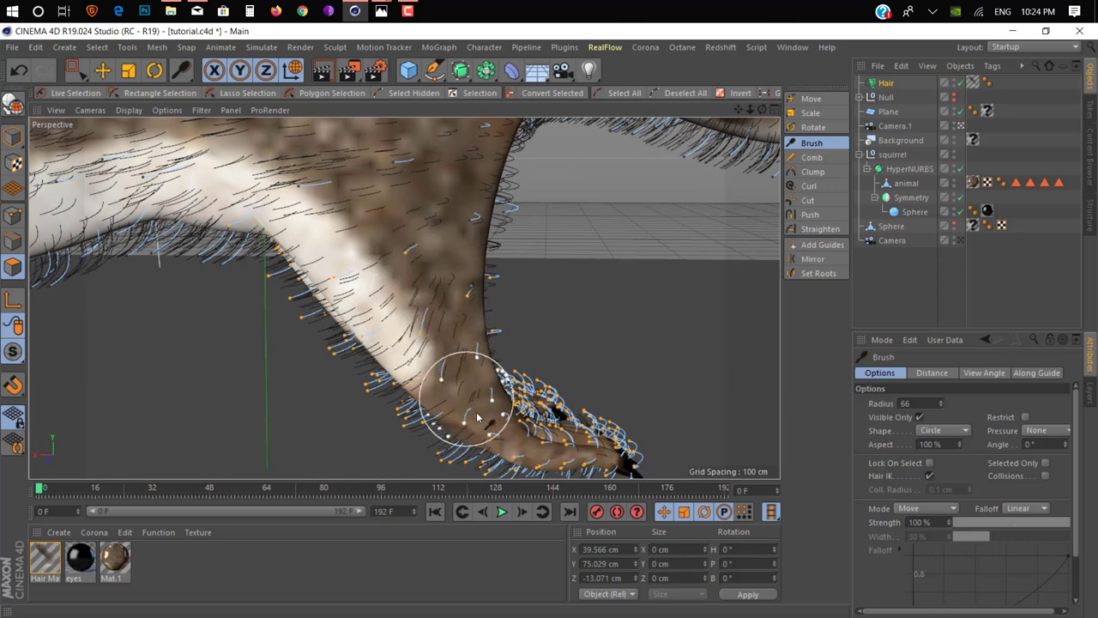
pyautogui.moveTo(530, 415)
pyautogui.mouseDown()
pyautogui.moveTo(515, 385)
pyautogui.moveTo(564, 392)
pyautogui.moveTo(535, 386)
pyautogui.mouseUp()
# Brush the guides down along both legs toward the paws, including the hind leg
pyautogui.moveTo(378, 306)
pyautogui.keyDown('alt'); pyautogui.mouseDown()
pyautogui.moveTo(404, 233)
pyautogui.moveTo(490, 228)
pyautogui.moveTo(290, 241)
pyautogui.mouseUp(); pyautogui.keyUp('alt')
pyautogui.moveTo(325, 275)
pyautogui.mouseDown()
pyautogui.moveTo(363, 331)
pyautogui.moveTo(343, 360)
pyautogui.moveTo(392, 418)
pyautogui.moveTo(481, 418)
pyautogui.moveTo(516, 395)
pyautogui.moveTo(429, 343)
pyautogui.moveTo(214, 394)
pyautogui.moveTo(347, 195)
pyautogui.moveTo(339, 227)
pyautogui.moveTo(386, 210)
pyautogui.moveTo(369, 189)
pyautogui.moveTo(348, 234)
pyautogui.moveTo(441, 199)
pyautogui.moveTo(313, 156)
pyautogui.mouseUp()
pyautogui.moveTo(257, 180)
pyautogui.mouseDown()
pyautogui.moveTo(256, 200)
pyautogui.moveTo(319, 157)
pyautogui.moveTo(236, 283)
pyautogui.moveTo(295, 314)
pyautogui.moveTo(383, 310)
pyautogui.moveTo(466, 250)
pyautogui.moveTo(421, 330)
pyautogui.mouseUp()
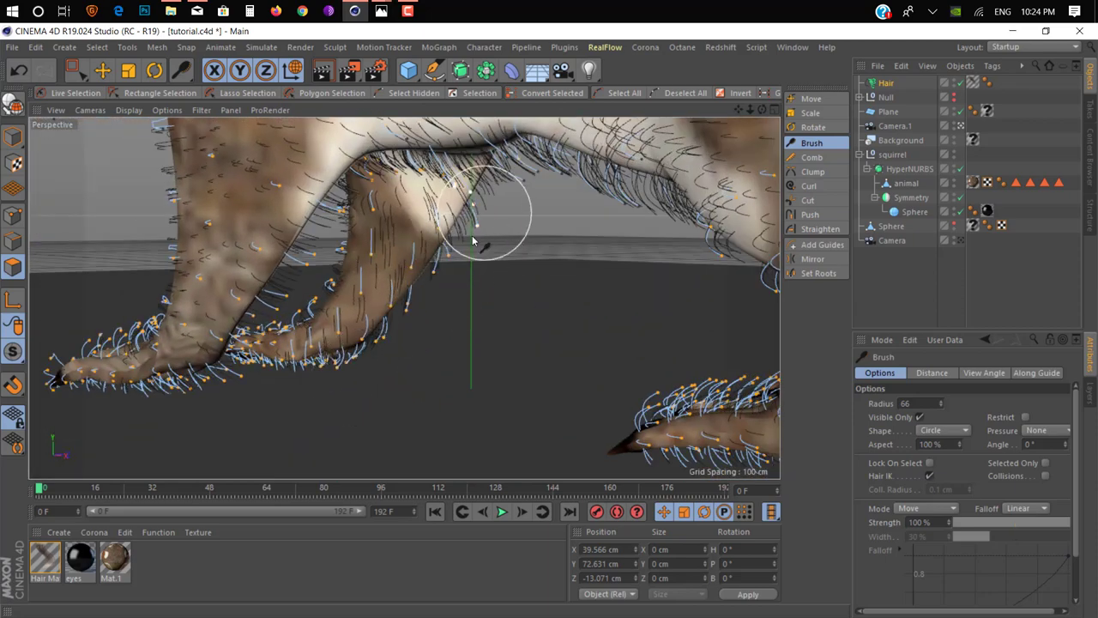
pyautogui.moveTo(473, 241)
pyautogui.mouseDown()
pyautogui.moveTo(407, 276)
pyautogui.moveTo(362, 243)
pyautogui.moveTo(512, 235)
pyautogui.moveTo(444, 249)
pyautogui.mouseUp()
pyautogui.moveTo(430, 203)
pyautogui.mouseDown()
pyautogui.moveTo(429, 186)
pyautogui.moveTo(417, 249)
pyautogui.moveTo(444, 187)
pyautogui.moveTo(453, 238)
pyautogui.moveTo(443, 208)
pyautogui.mouseUp()
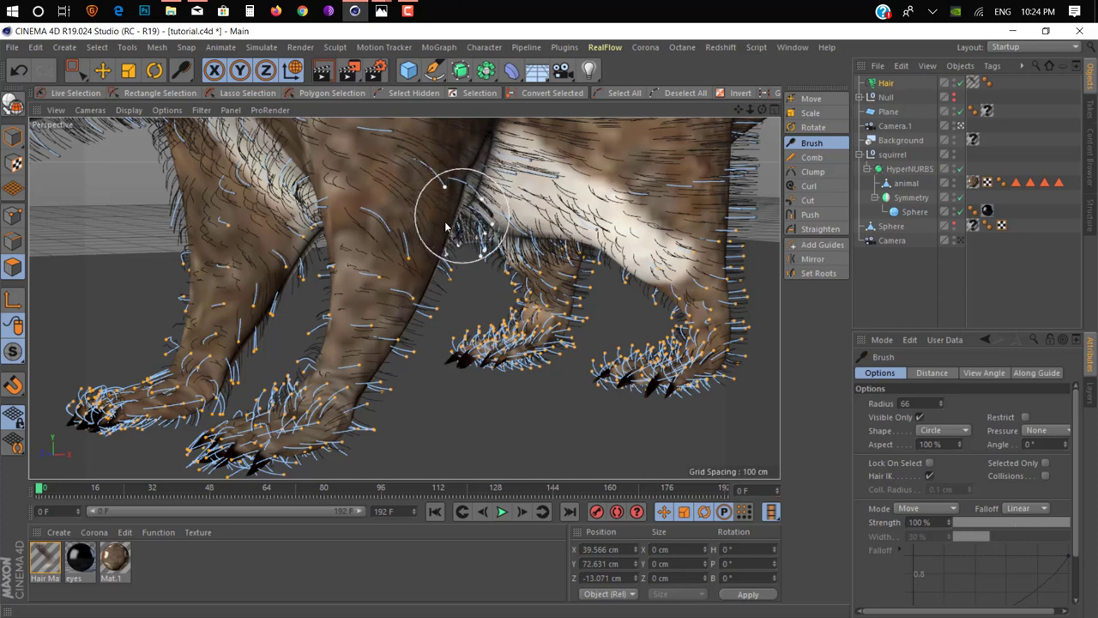
pyautogui.moveTo(407, 343)
pyautogui.mouseDown()
pyautogui.moveTo(318, 417)
pyautogui.moveTo(385, 355)
pyautogui.moveTo(388, 396)
pyautogui.moveTo(380, 372)
pyautogui.moveTo(355, 397)
pyautogui.moveTo(149, 391)
pyautogui.mouseUp()
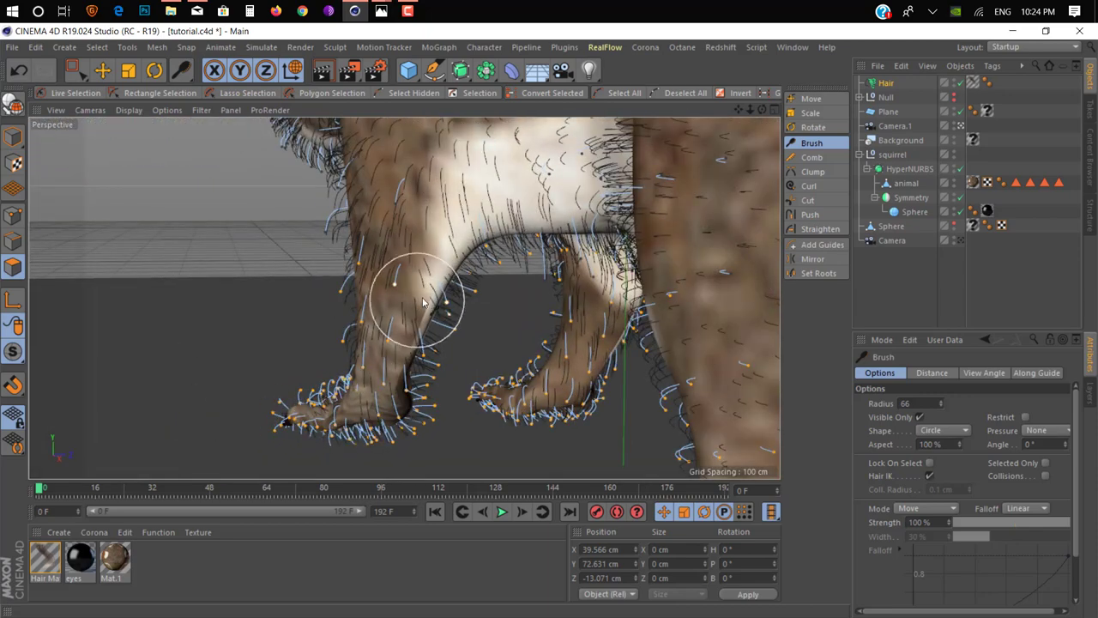
pyautogui.moveTo(422, 302)
pyautogui.mouseDown()
pyautogui.moveTo(412, 318)
pyautogui.moveTo(468, 312)
pyautogui.moveTo(435, 326)
pyautogui.moveTo(367, 307)
pyautogui.moveTo(365, 286)
pyautogui.moveTo(63, 268)
pyautogui.moveTo(133, 279)
pyautogui.mouseUp()
# Redo the last stroke and brush the leg's edge guides down toward the foot
pyautogui.hotkey('ctrl', 'shift', 'z')
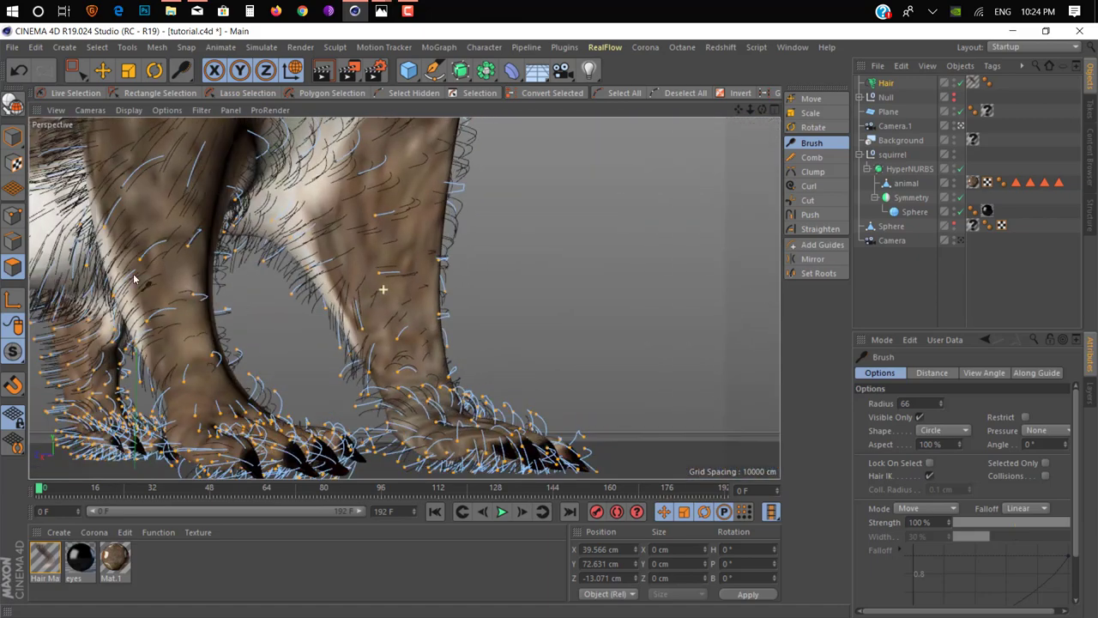
pyautogui.moveTo(380, 270)
pyautogui.mouseDown()
pyautogui.moveTo(392, 284)
pyautogui.moveTo(449, 223)
pyautogui.moveTo(441, 296)
pyautogui.moveTo(462, 274)
pyautogui.moveTo(405, 229)
pyautogui.moveTo(436, 245)
pyautogui.moveTo(436, 294)
pyautogui.moveTo(471, 245)
pyautogui.moveTo(559, 262)
pyautogui.mouseUp()
pyautogui.moveTo(504, 296)
pyautogui.mouseDown()
pyautogui.moveTo(396, 402)
pyautogui.moveTo(441, 436)
pyautogui.moveTo(392, 380)
pyautogui.moveTo(393, 362)
pyautogui.mouseUp()
# Comb the hind leg's guides down around the ankle and foot
pyautogui.keyDown('alt'); pyautogui.moveTo(401, 411); pyautogui.dragTo(412, 279); pyautogui.keyUp('alt')
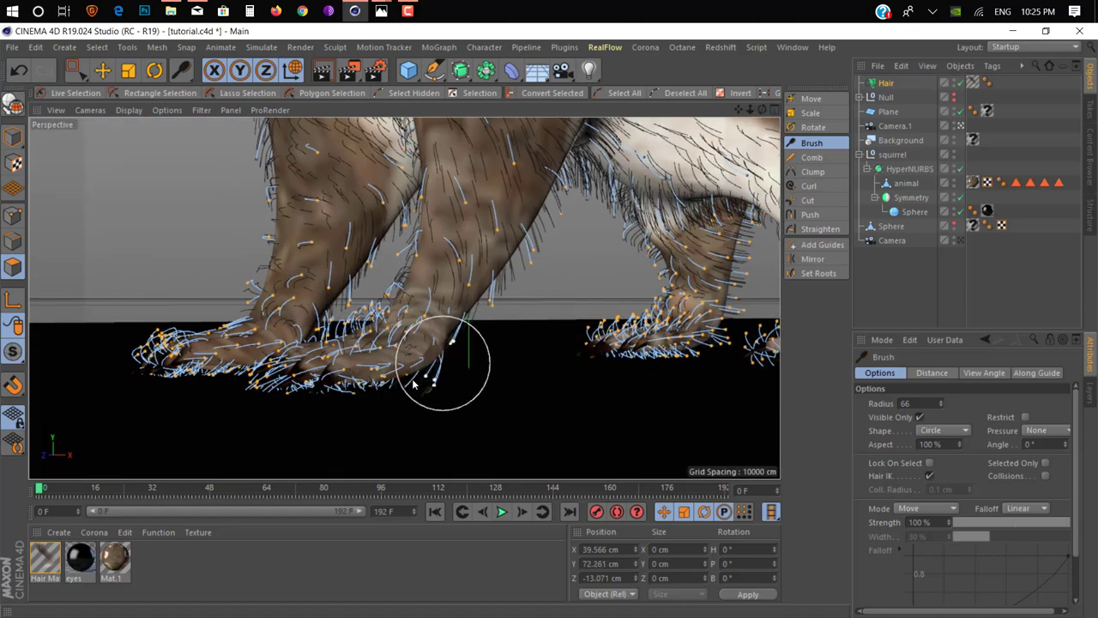
pyautogui.keyDown('alt'); pyautogui.moveTo(441, 355); pyautogui.dragTo(402, 316); pyautogui.keyUp('alt')
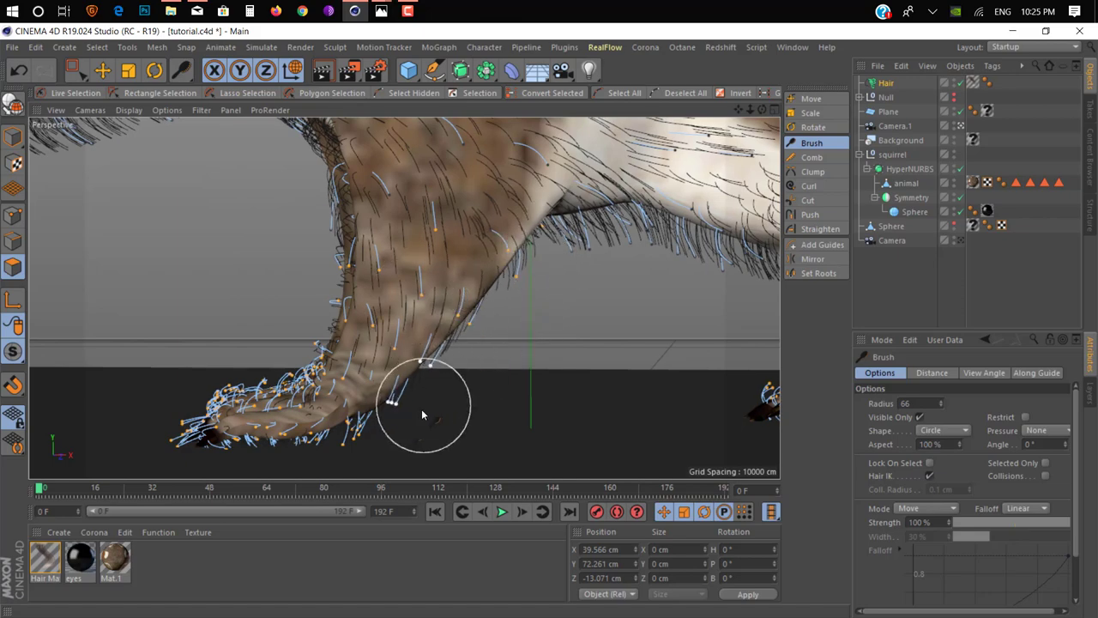
pyautogui.moveTo(566, 303)
pyautogui.keyDown('alt'); pyautogui.mouseDown()
pyautogui.moveTo(453, 299)
pyautogui.moveTo(485, 273)
pyautogui.mouseUp(); pyautogui.keyUp('alt')
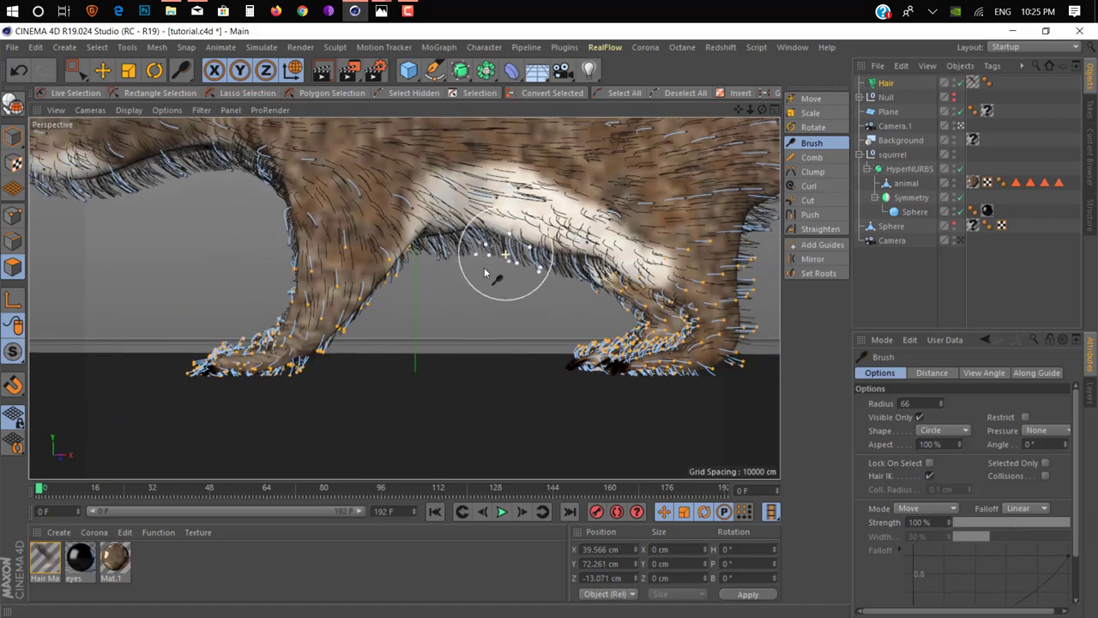
pyautogui.moveTo(600, 266)
pyautogui.keyDown('alt'); pyautogui.mouseDown()
pyautogui.moveTo(510, 257)
pyautogui.moveTo(551, 318)
pyautogui.moveTo(542, 439)
pyautogui.mouseUp(); pyautogui.keyUp('alt')
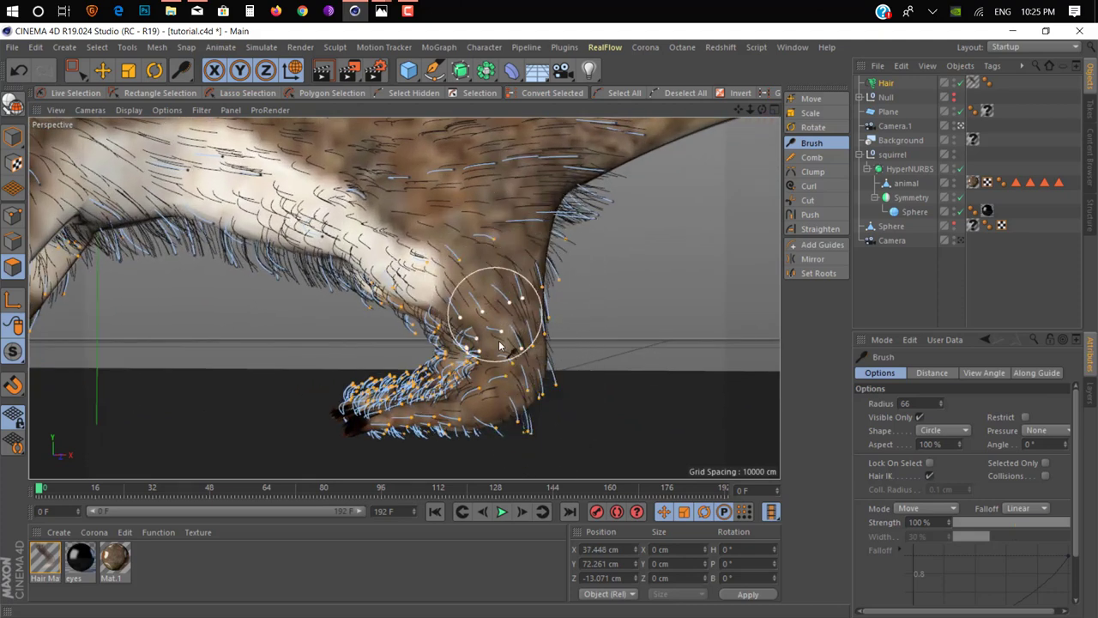
pyautogui.moveTo(500, 346)
pyautogui.mouseDown()
pyautogui.moveTo(515, 368)
pyautogui.moveTo(503, 399)
pyautogui.moveTo(520, 400)
pyautogui.moveTo(466, 422)
pyautogui.moveTo(520, 419)
pyautogui.moveTo(478, 441)
pyautogui.moveTo(513, 412)
pyautogui.moveTo(517, 446)
pyautogui.mouseUp()
pyautogui.scroll(-3, 604, 336)
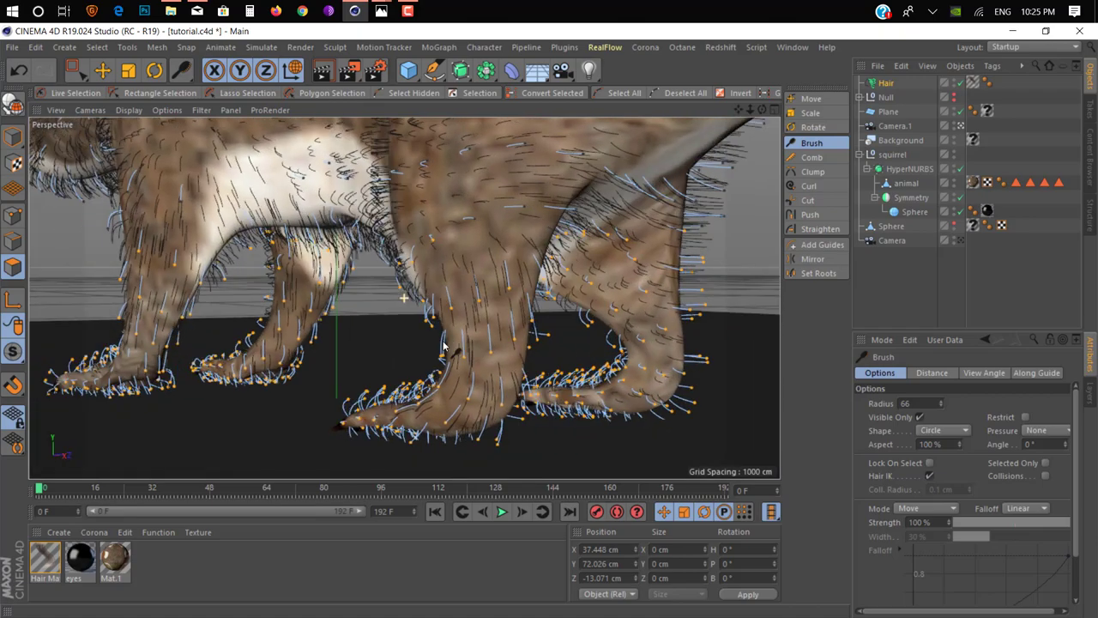
pyautogui.scroll(2, 466, 360)
pyautogui.scroll(1, 466, 360)
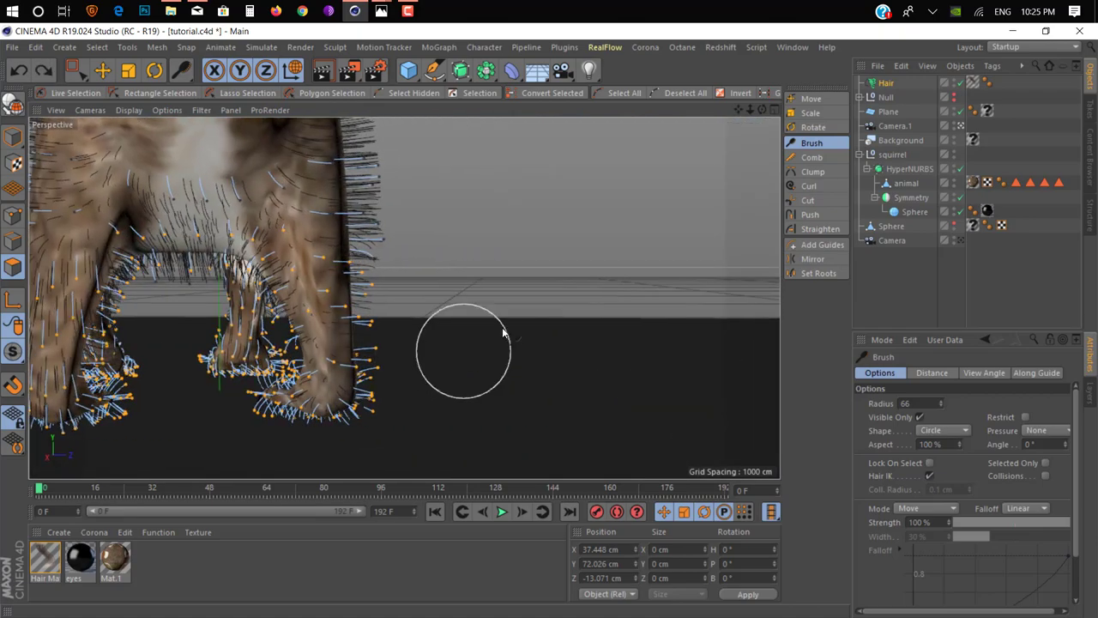
pyautogui.scroll(-5, 503, 331)
pyautogui.scroll(4, 404, 297)
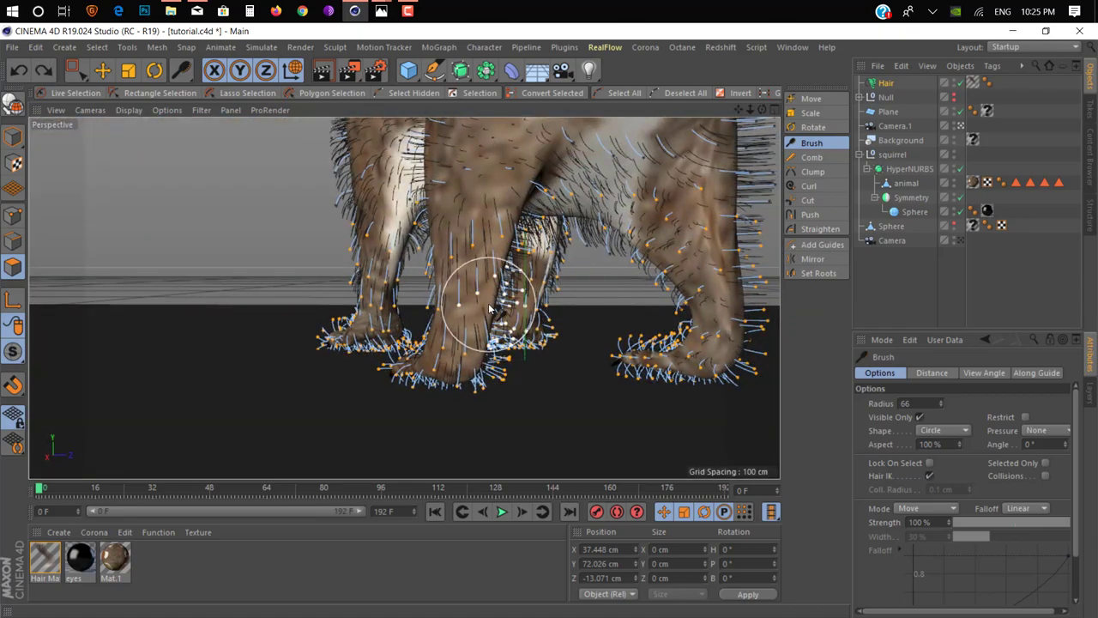
pyautogui.scroll(2, 490, 308)
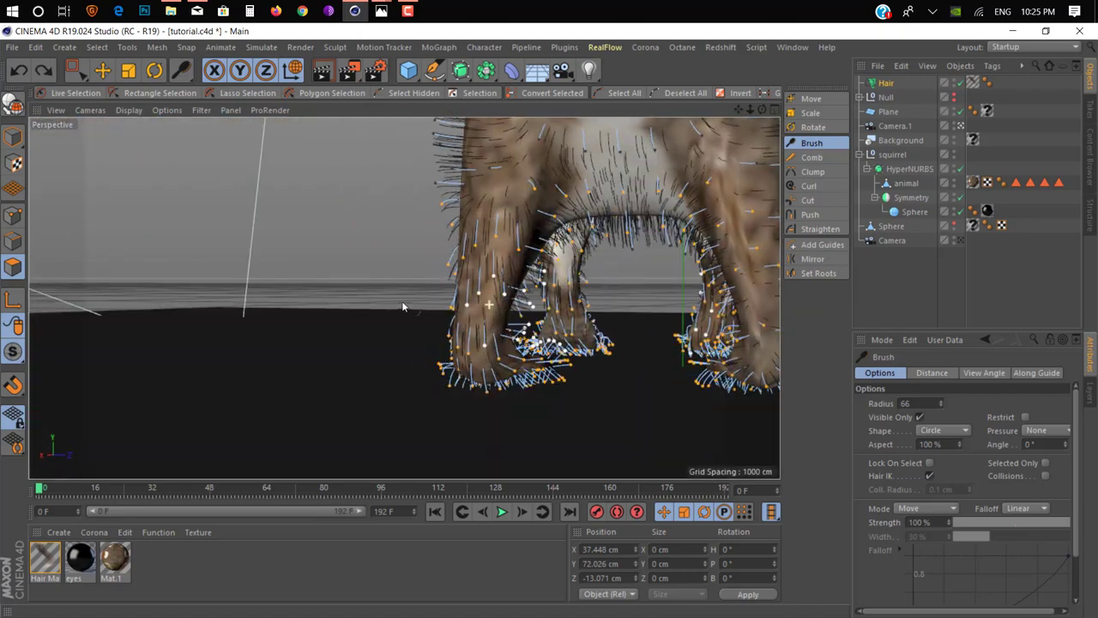
pyautogui.scroll(1, 549, 293)
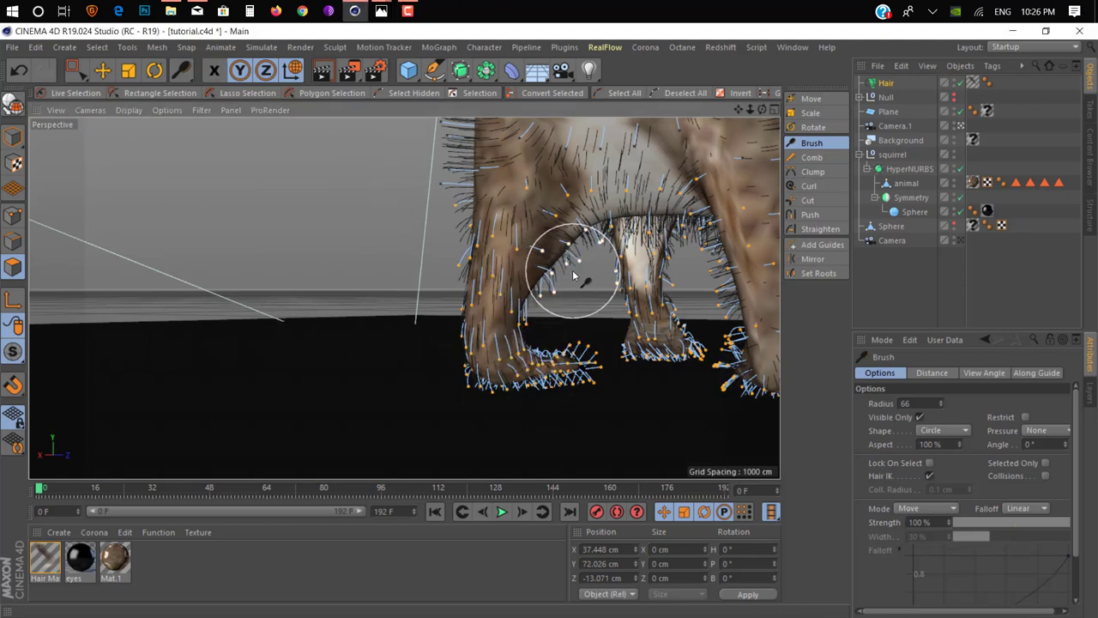
pyautogui.keyDown('alt'); pyautogui.moveTo(564, 282); pyautogui.dragTo(554, 270); pyautogui.keyUp('alt')
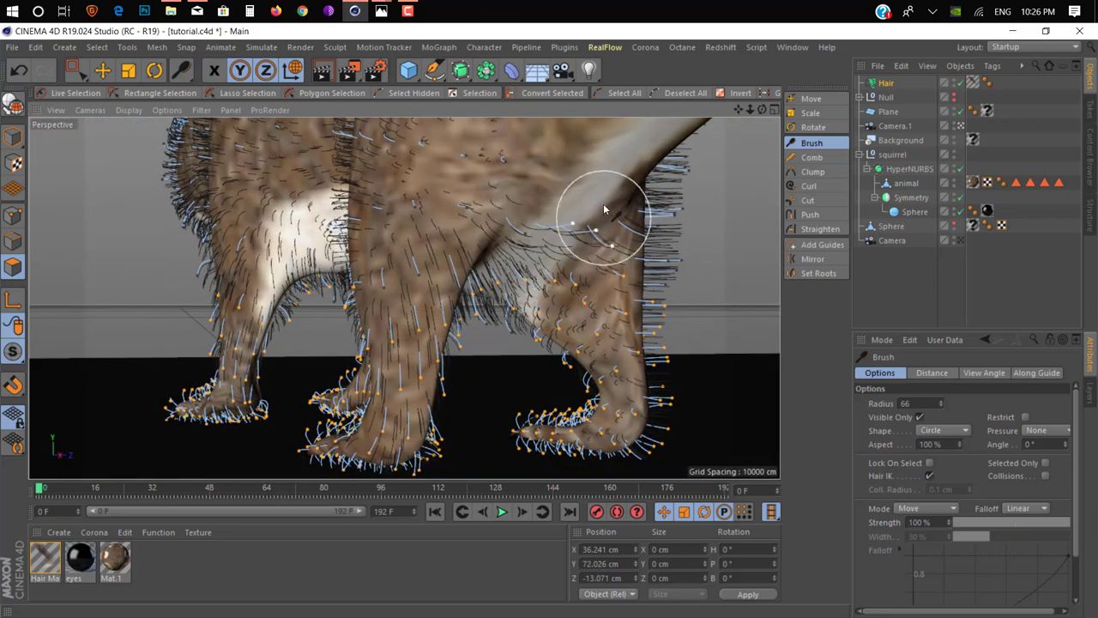
# Brush the guides across the right leg, lower leg and foot
pyautogui.moveTo(600, 209)
pyautogui.keyDown('alt'); pyautogui.mouseDown()
pyautogui.moveTo(420, 204)
pyautogui.moveTo(522, 196)
pyautogui.mouseUp(); pyautogui.keyUp('alt')
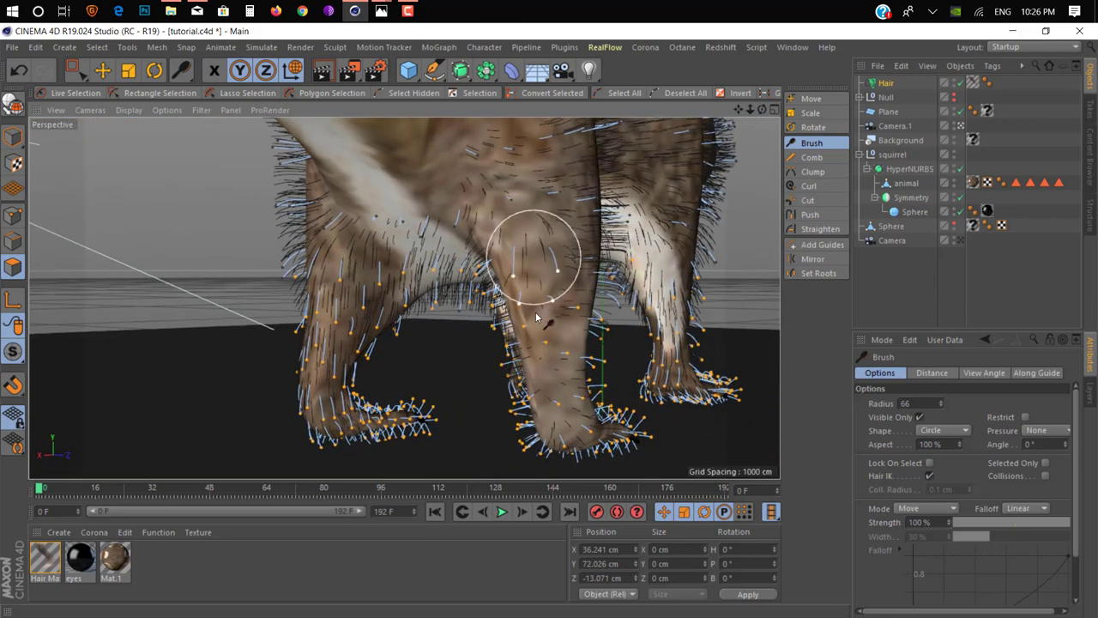
pyautogui.moveTo(568, 342)
pyautogui.mouseDown()
pyautogui.moveTo(527, 368)
pyautogui.moveTo(556, 362)
pyautogui.moveTo(535, 392)
pyautogui.moveTo(588, 454)
pyautogui.moveTo(478, 444)
pyautogui.mouseUp()
pyautogui.moveTo(546, 383)
pyautogui.mouseDown()
pyautogui.moveTo(527, 441)
pyautogui.moveTo(635, 435)
pyautogui.moveTo(529, 397)
pyautogui.moveTo(600, 197)
pyautogui.moveTo(505, 394)
pyautogui.moveTo(454, 355)
pyautogui.moveTo(466, 392)
pyautogui.moveTo(453, 392)
pyautogui.moveTo(483, 325)
pyautogui.moveTo(514, 372)
pyautogui.moveTo(483, 335)
pyautogui.moveTo(478, 306)
pyautogui.mouseUp()
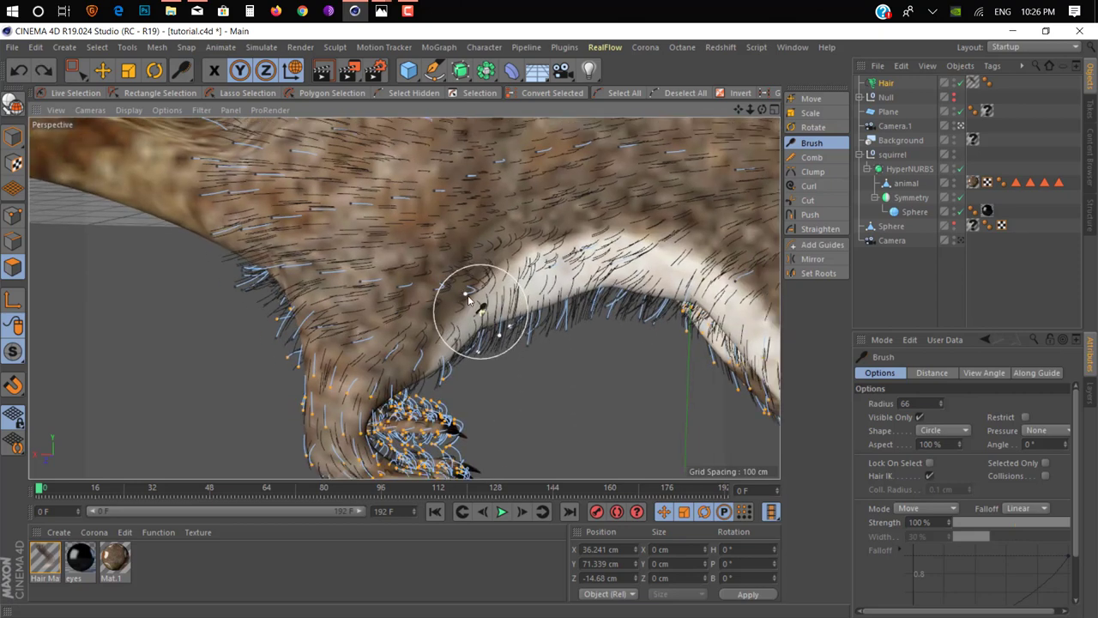
pyautogui.keyDown('alt'); pyautogui.moveTo(455, 238); pyautogui.dragTo(416, 233); pyautogui.keyUp('alt')
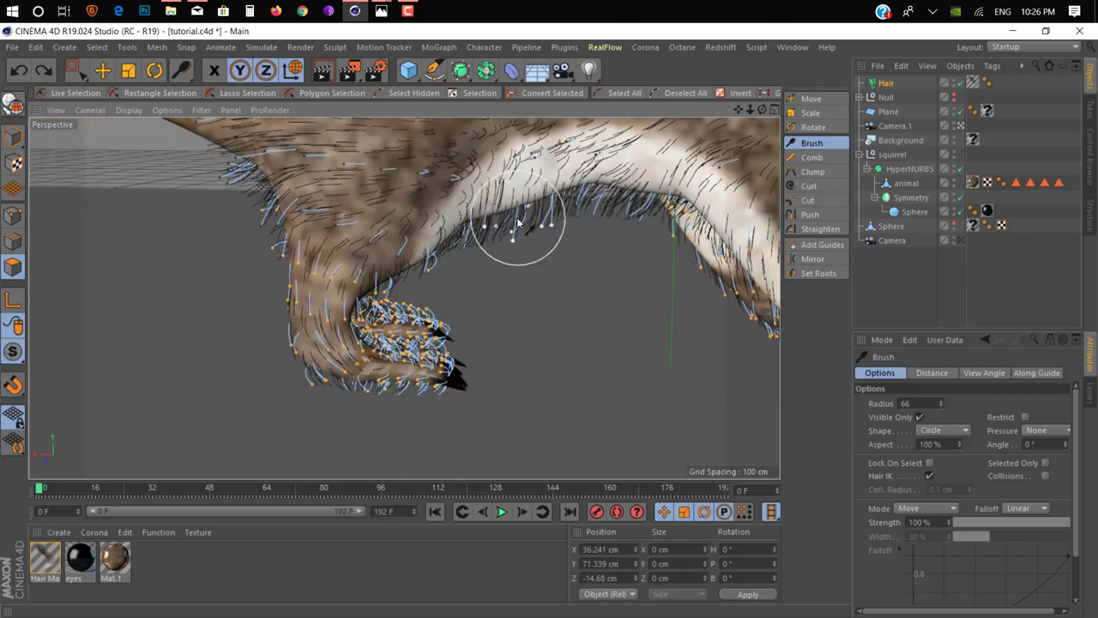
# Comb the spiky hair guides on the squirrel's back flat
pyautogui.moveTo(515, 215)
pyautogui.keyDown('alt'); pyautogui.mouseDown()
pyautogui.moveTo(480, 298)
pyautogui.moveTo(481, 289)
pyautogui.moveTo(399, 342)
pyautogui.moveTo(412, 257)
pyautogui.mouseUp(); pyautogui.keyUp('alt')
pyautogui.moveTo(522, 220)
pyautogui.mouseDown()
pyautogui.moveTo(363, 253)
pyautogui.moveTo(283, 308)
pyautogui.moveTo(253, 347)
pyautogui.moveTo(238, 333)
pyautogui.mouseUp()
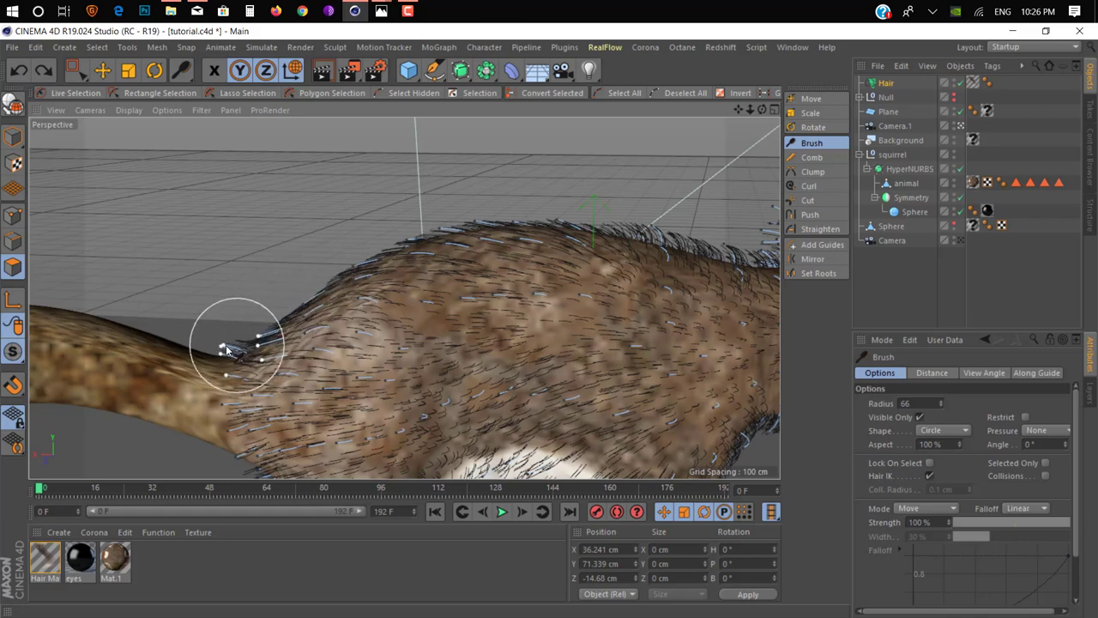
pyautogui.moveTo(348, 249)
pyautogui.keyDown('alt'); pyautogui.mouseDown()
pyautogui.moveTo(624, 271)
pyautogui.moveTo(428, 252)
pyautogui.moveTo(283, 271)
pyautogui.mouseUp(); pyautogui.keyUp('alt')
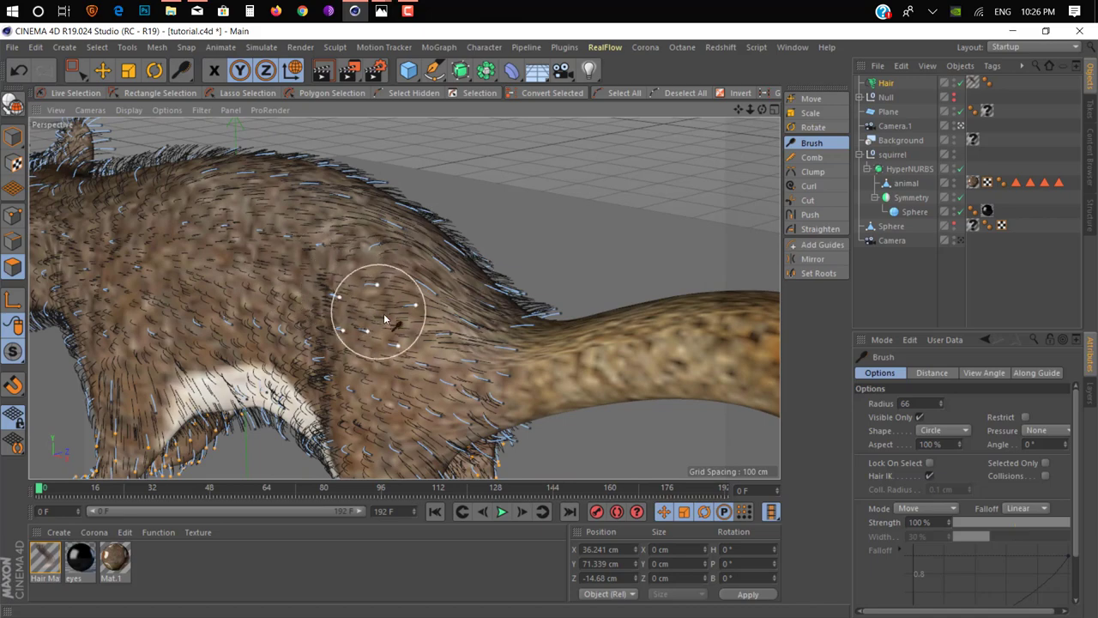
pyautogui.moveTo(183, 155)
pyautogui.keyDown('alt'); pyautogui.mouseDown()
pyautogui.moveTo(440, 292)
pyautogui.moveTo(441, 338)
pyautogui.mouseUp(); pyautogui.keyUp('alt')
# Set brush radius 29, then 65, and brush the head-edge and ear-edge guides upward
pyautogui.moveTo(341, 264)
pyautogui.mouseDown(button='middle')
pyautogui.moveTo(367, 260)
pyautogui.moveTo(360, 252)
pyautogui.mouseUp(button='middle')
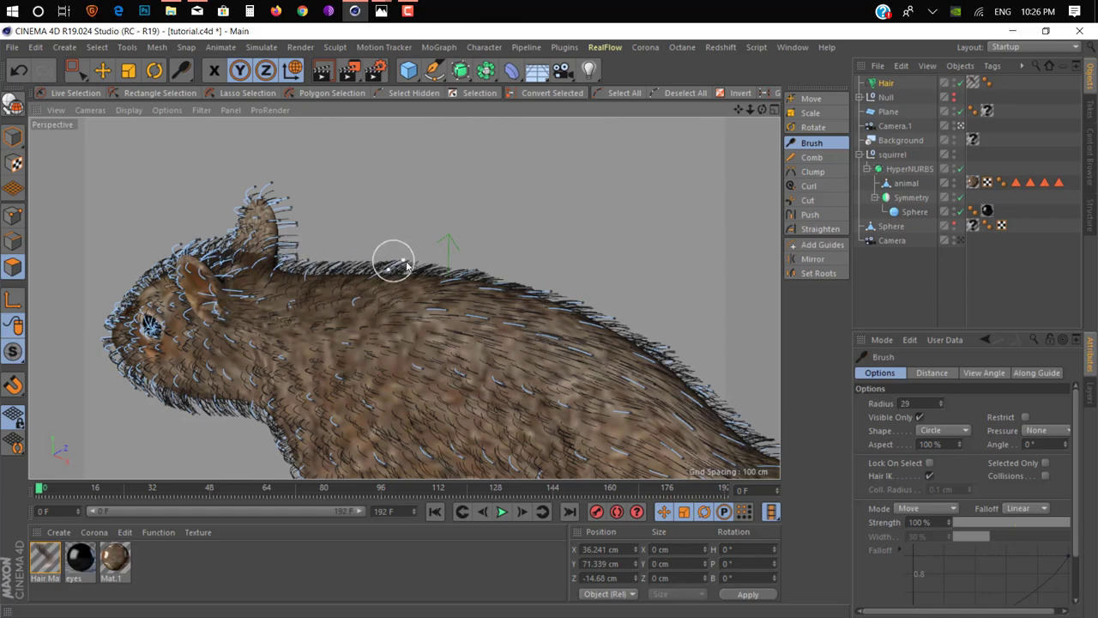
pyautogui.keyDown('alt'); pyautogui.moveTo(304, 230); pyautogui.dragTo(251, 192); pyautogui.keyUp('alt')
pyautogui.scroll(3, 251, 192)
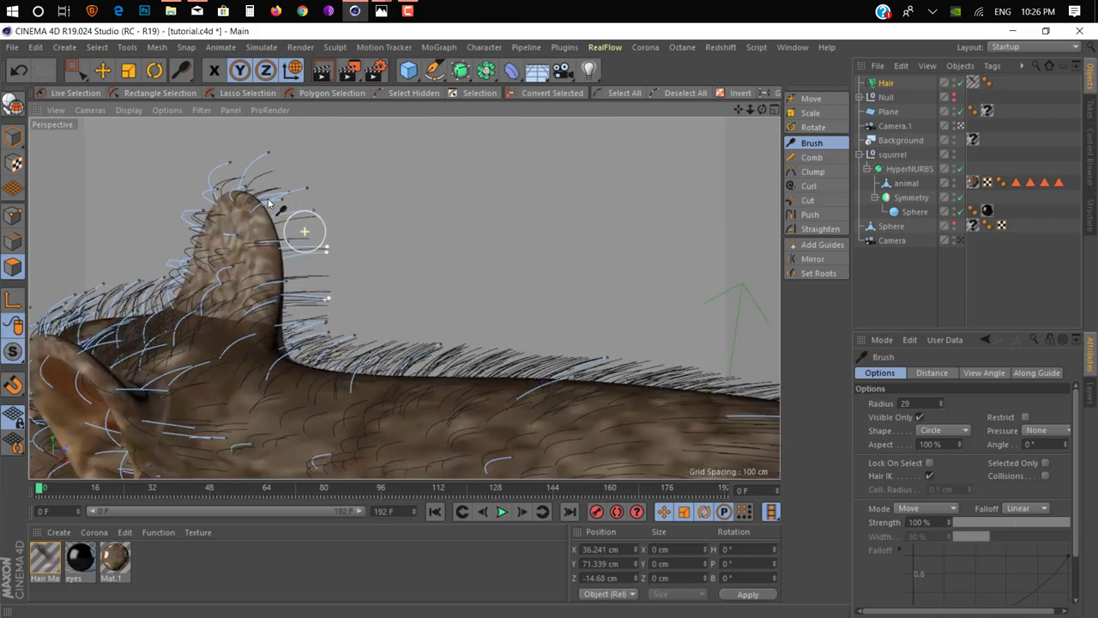
pyautogui.scroll(2, 261, 286)
pyautogui.scroll(-3, 236, 278)
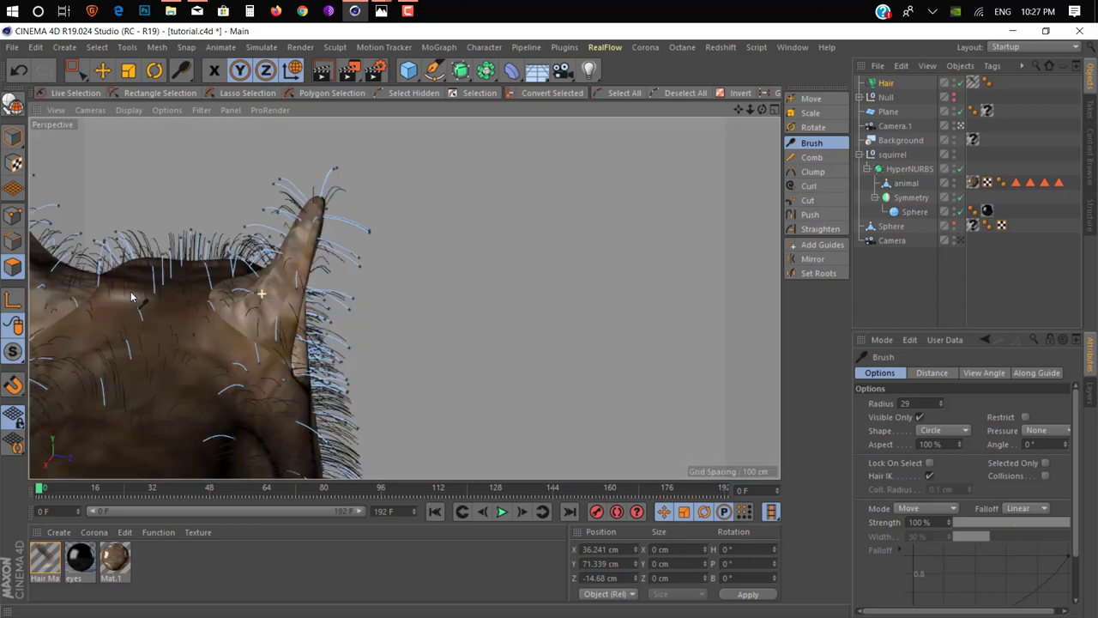
pyautogui.keyDown('alt'); pyautogui.moveTo(261, 296); pyautogui.dragTo(250, 300); pyautogui.keyUp('alt')
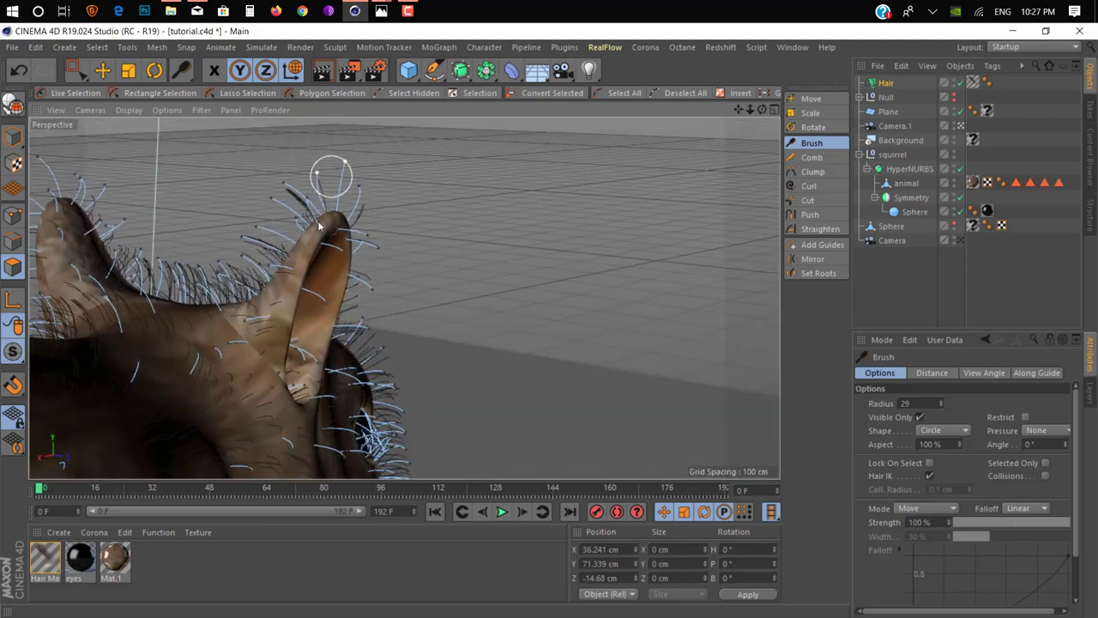
pyautogui.moveTo(304, 197); pyautogui.dragTo(306, 193, button='middle')
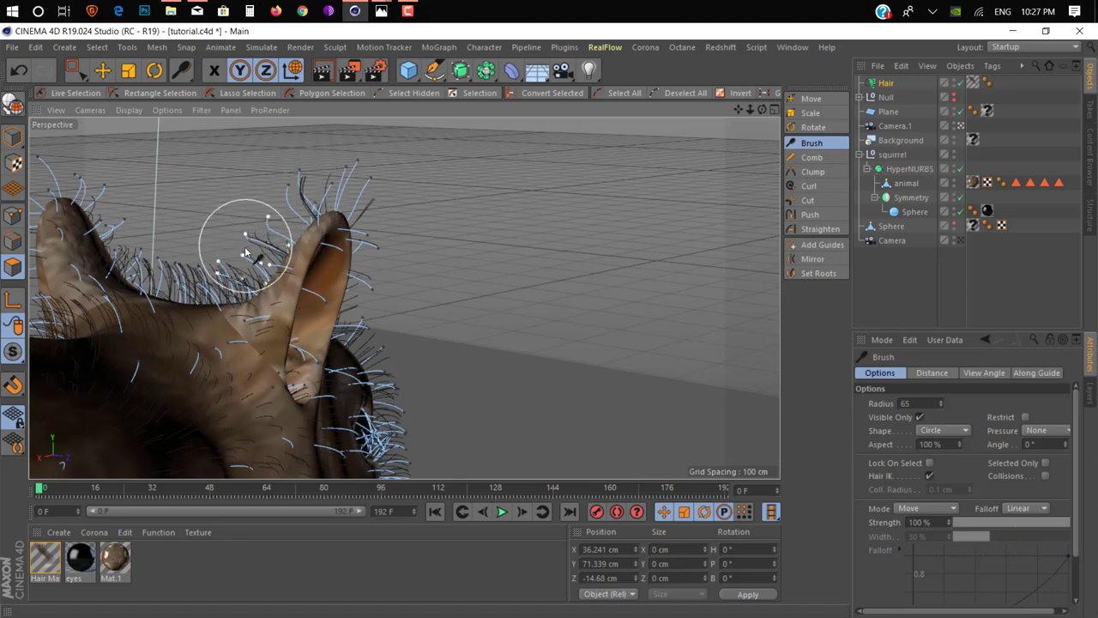
pyautogui.moveTo(249, 245)
pyautogui.keyDown('alt'); pyautogui.mouseDown()
pyautogui.moveTo(535, 301)
pyautogui.moveTo(175, 306)
pyautogui.moveTo(404, 298)
pyautogui.mouseUp(); pyautogui.keyUp('alt')
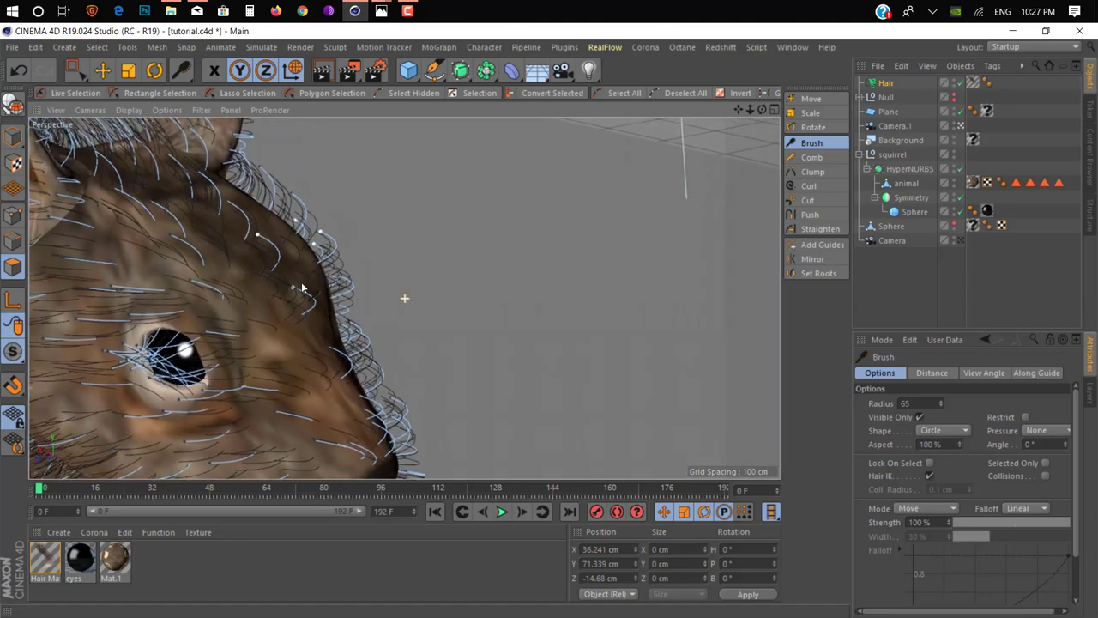
pyautogui.moveTo(254, 226)
pyautogui.mouseDown()
pyautogui.moveTo(221, 184)
pyautogui.moveTo(201, 252)
pyautogui.moveTo(179, 218)
pyautogui.moveTo(404, 300)
pyautogui.moveTo(191, 184)
pyautogui.moveTo(172, 187)
pyautogui.moveTo(177, 167)
pyautogui.moveTo(155, 193)
pyautogui.moveTo(185, 176)
pyautogui.moveTo(194, 128)
pyautogui.mouseUp()
pyautogui.moveTo(283, 318)
pyautogui.mouseDown()
pyautogui.moveTo(265, 277)
pyautogui.moveTo(282, 184)
pyautogui.moveTo(294, 211)
pyautogui.moveTo(263, 271)
pyautogui.moveTo(350, 246)
pyautogui.mouseUp()
# Comb and shorten the fringe under the chin and brush the cheek guides upward
pyautogui.scroll(-5, 404, 299)
pyautogui.scroll(5, 429, 403)
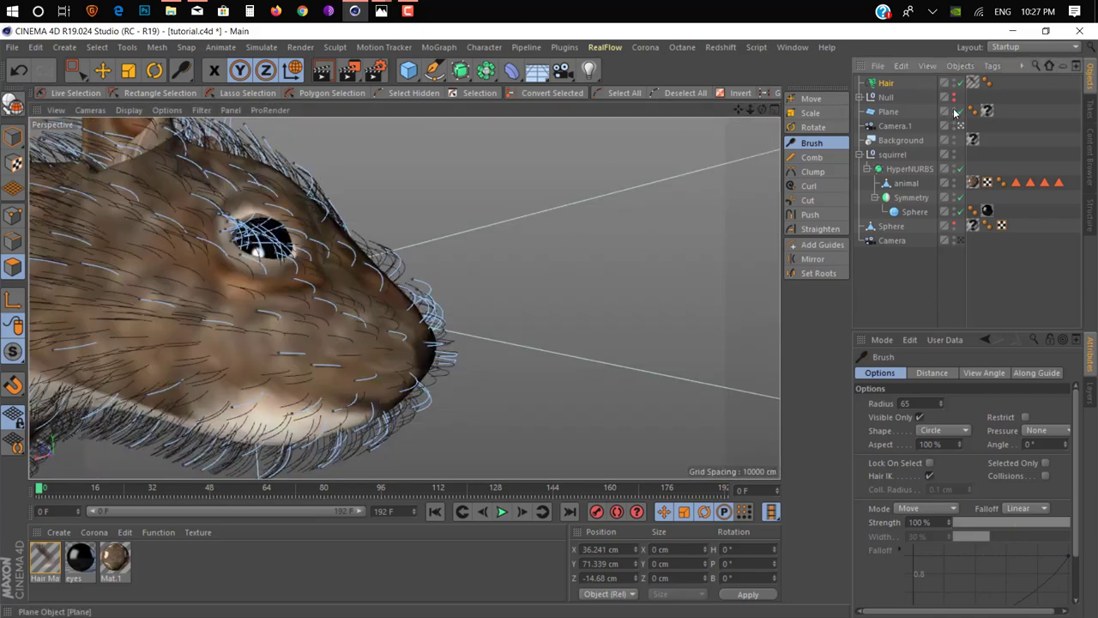
pyautogui.moveTo(140, 427)
pyautogui.keyDown('alt'); pyautogui.mouseDown()
pyautogui.moveTo(244, 348)
pyautogui.moveTo(501, 351)
pyautogui.mouseUp(); pyautogui.keyUp('alt')
pyautogui.moveTo(383, 403)
pyautogui.mouseDown()
pyautogui.moveTo(343, 392)
pyautogui.moveTo(277, 400)
pyautogui.moveTo(515, 368)
pyautogui.moveTo(529, 343)
pyautogui.mouseUp()
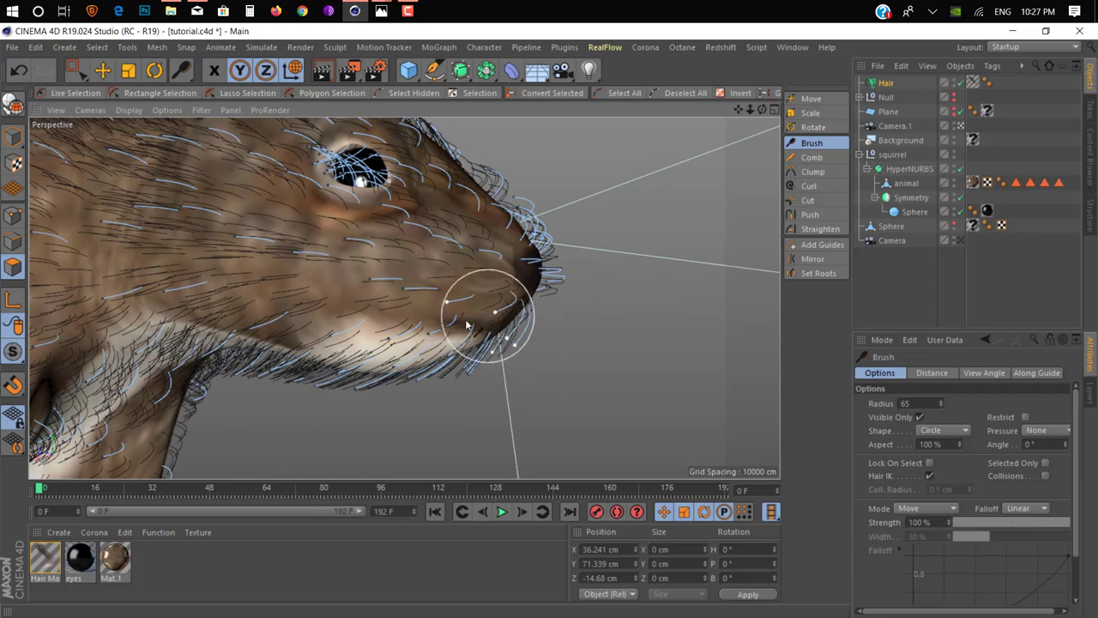
pyautogui.moveTo(478, 311)
pyautogui.keyDown('alt'); pyautogui.mouseDown()
pyautogui.moveTo(429, 307)
pyautogui.moveTo(478, 331)
pyautogui.moveTo(381, 323)
pyautogui.moveTo(441, 355)
pyautogui.mouseUp(); pyautogui.keyUp('alt')
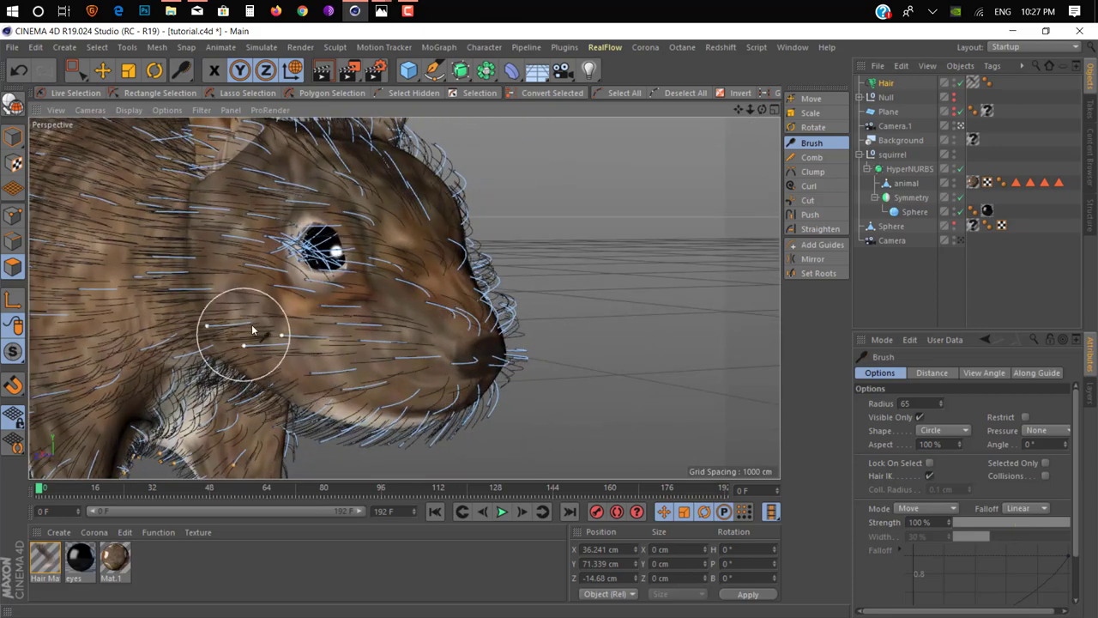
pyautogui.moveTo(245, 318)
pyautogui.keyDown('alt'); pyautogui.mouseDown()
pyautogui.moveTo(343, 334)
pyautogui.moveTo(392, 314)
pyautogui.moveTo(432, 377)
pyautogui.mouseUp(); pyautogui.keyUp('alt')
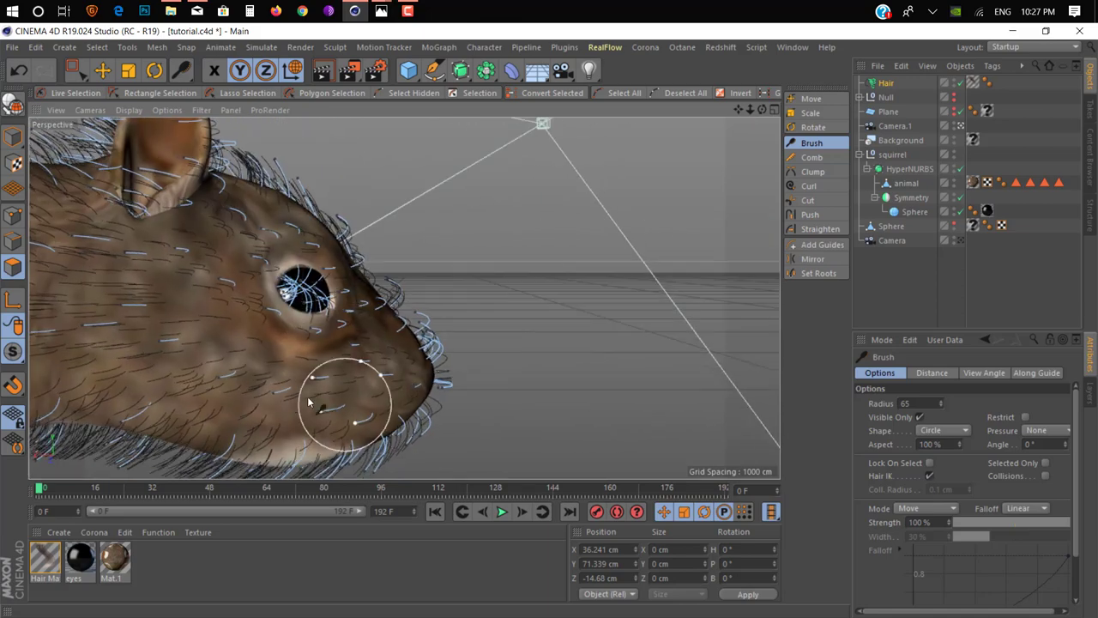
pyautogui.scroll(2, 314, 306)
pyautogui.scroll(2, 296, 262)
pyautogui.scroll(2, 296, 261)
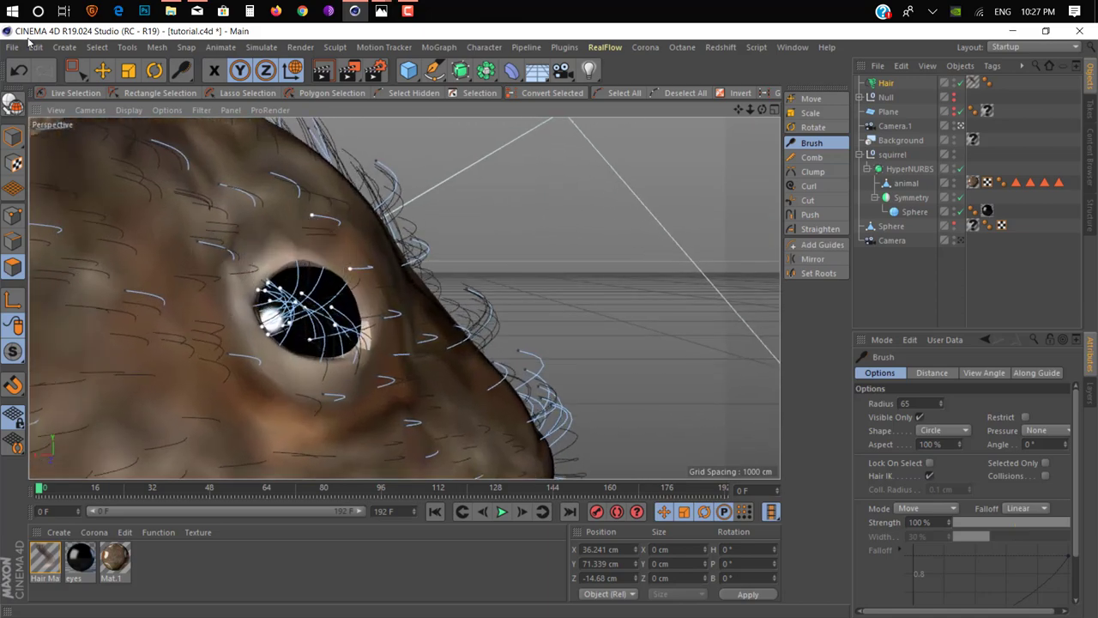
# Use the Cut tool at radius 34 to remove guide hairs crossing the eye
pyautogui.click(816, 204)
pyautogui.moveTo(314, 308); pyautogui.dragTo(302, 330)
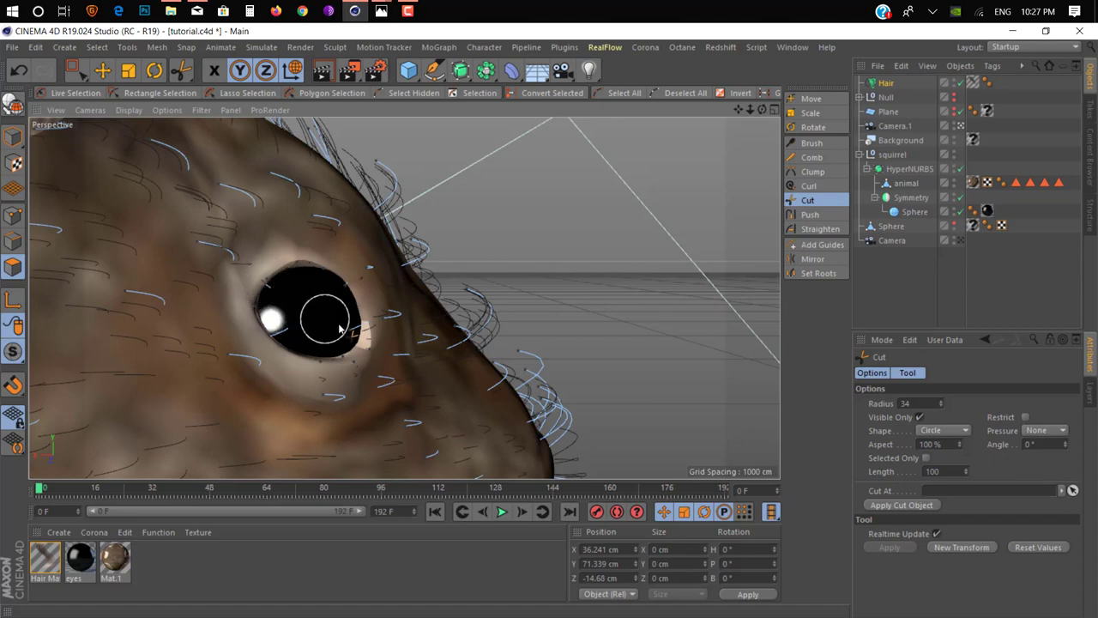
pyautogui.scroll(2, 314, 325)
pyautogui.scroll(2, 314, 322)
pyautogui.scroll(2, 311, 318)
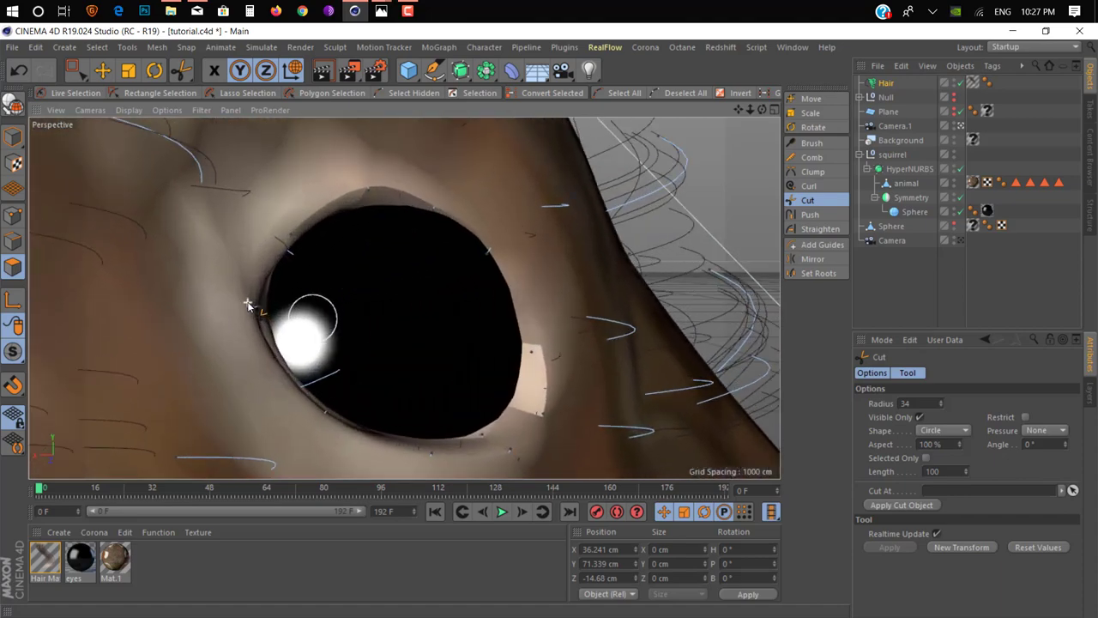
pyautogui.scroll(2, 312, 339)
pyautogui.scroll(2, 314, 345)
pyautogui.scroll(2, 317, 346)
pyautogui.scroll(2, 314, 346)
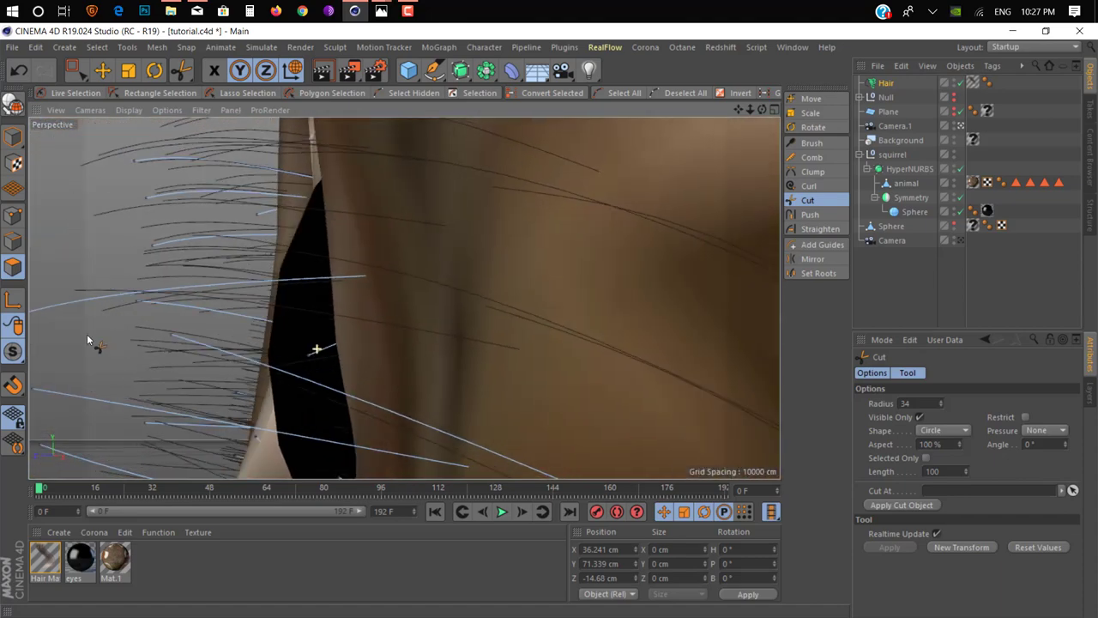
pyautogui.scroll(2, 315, 349)
pyautogui.scroll(-3, 315, 349)
pyautogui.scroll(-2, 317, 348)
pyautogui.scroll(-1, 319, 350)
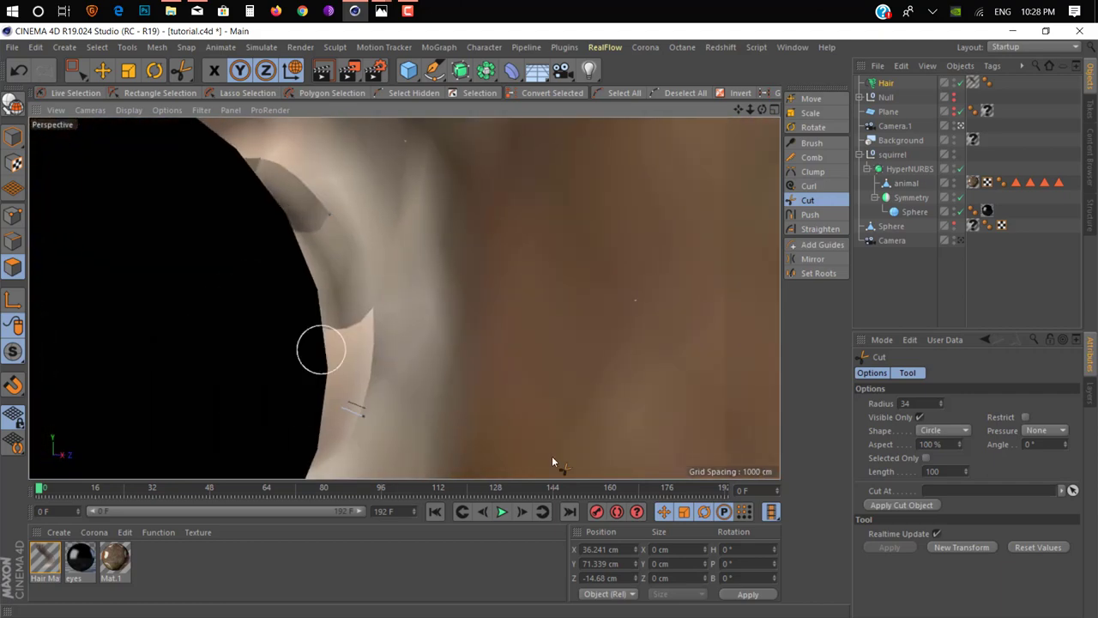
pyautogui.scroll(-1, 399, 402)
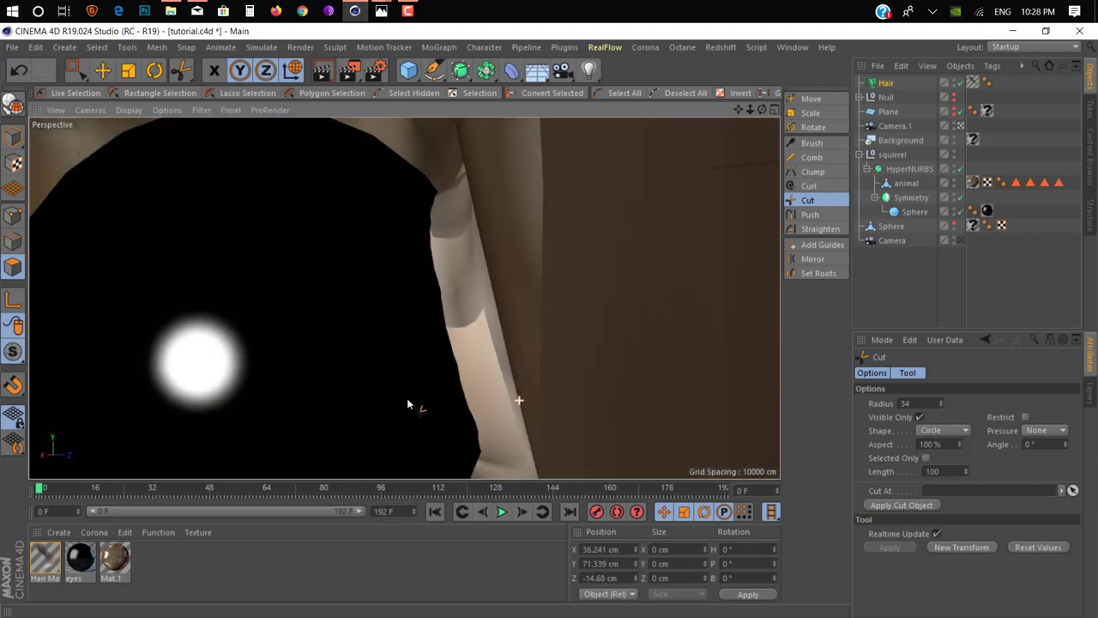
pyautogui.scroll(-2, 378, 393)
pyautogui.scroll(-1, 403, 378)
pyautogui.scroll(-1, 557, 370)
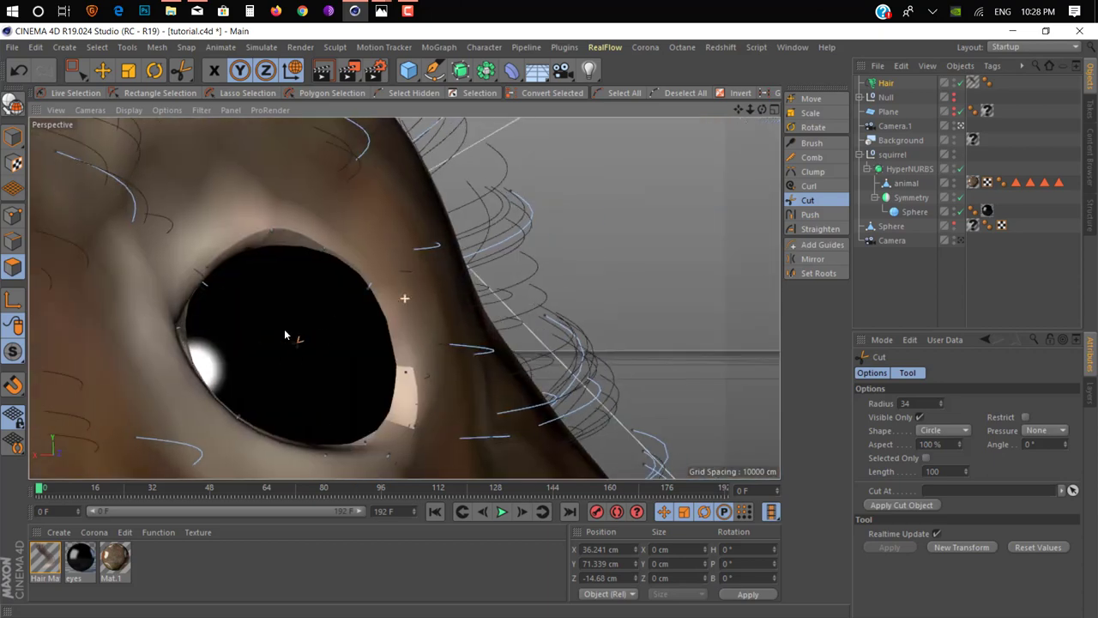
# Trim the guide hairs along the eye's right rim and across the pupil
pyautogui.keyDown('alt'); pyautogui.moveTo(675, 413); pyautogui.dragTo(404, 335); pyautogui.keyUp('alt')
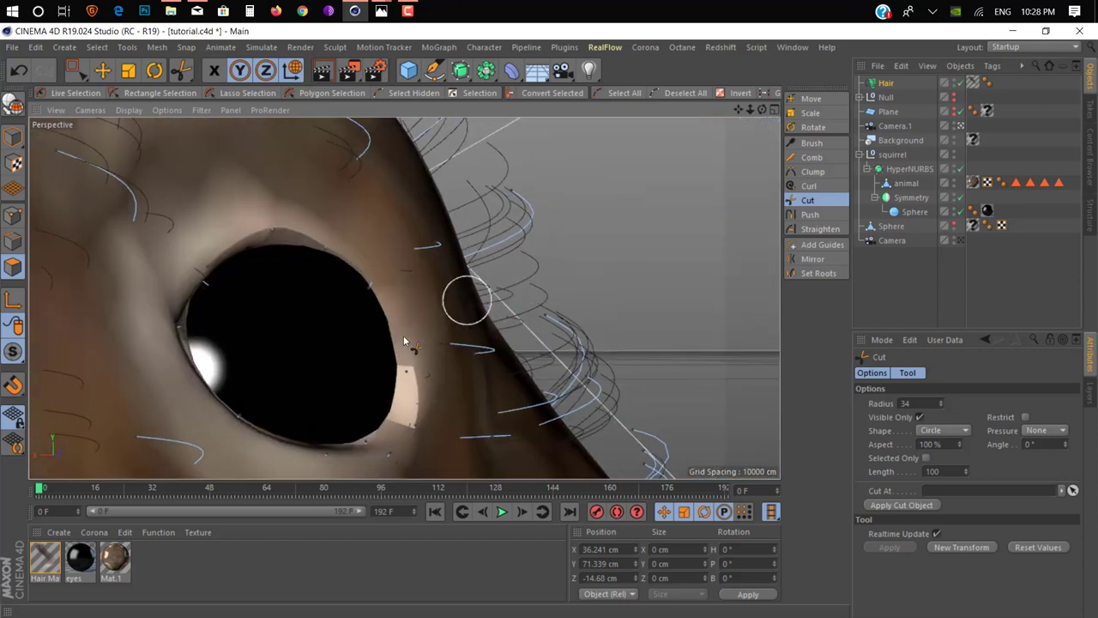
pyautogui.scroll(2, 403, 335)
pyautogui.moveTo(210, 344)
pyautogui.keyDown('alt'); pyautogui.mouseDown()
pyautogui.moveTo(404, 297)
pyautogui.moveTo(436, 309)
pyautogui.moveTo(610, 296)
pyautogui.moveTo(89, 290)
pyautogui.mouseUp(); pyautogui.keyUp('alt')
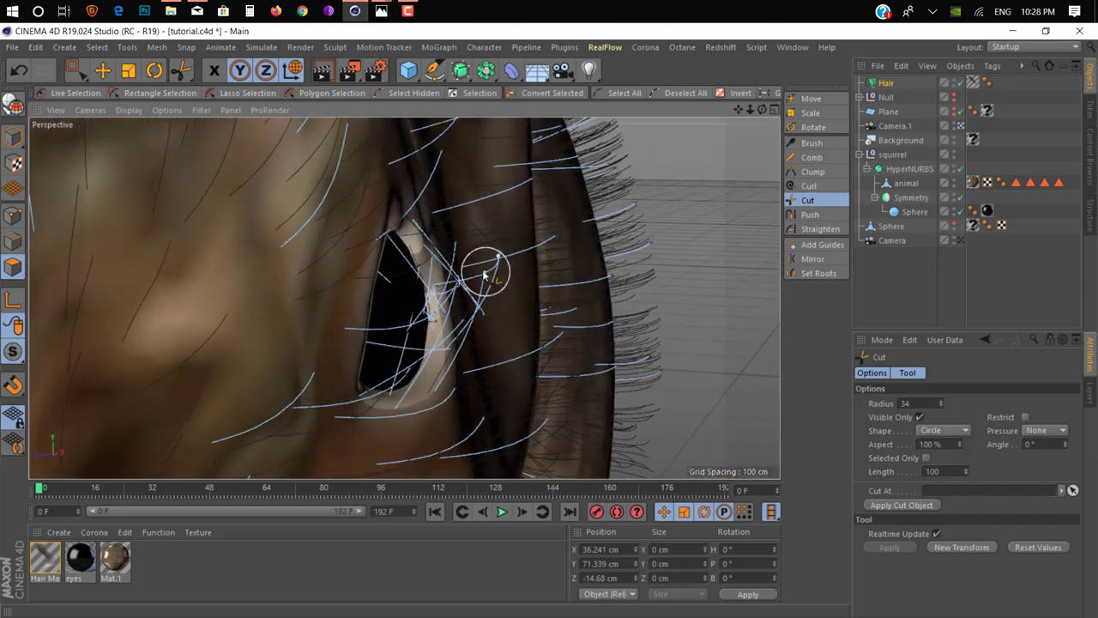
pyautogui.moveTo(417, 312)
pyautogui.keyDown('alt'); pyautogui.mouseDown()
pyautogui.moveTo(322, 307)
pyautogui.moveTo(307, 335)
pyautogui.mouseUp(); pyautogui.keyUp('alt')
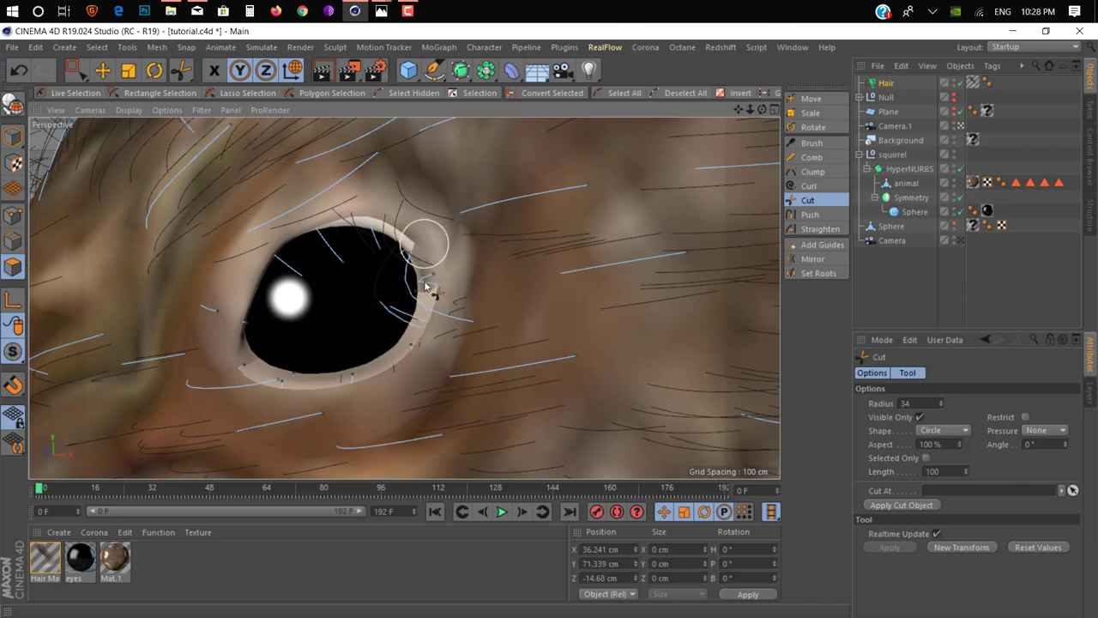
pyautogui.moveTo(485, 334); pyautogui.dragTo(386, 212)
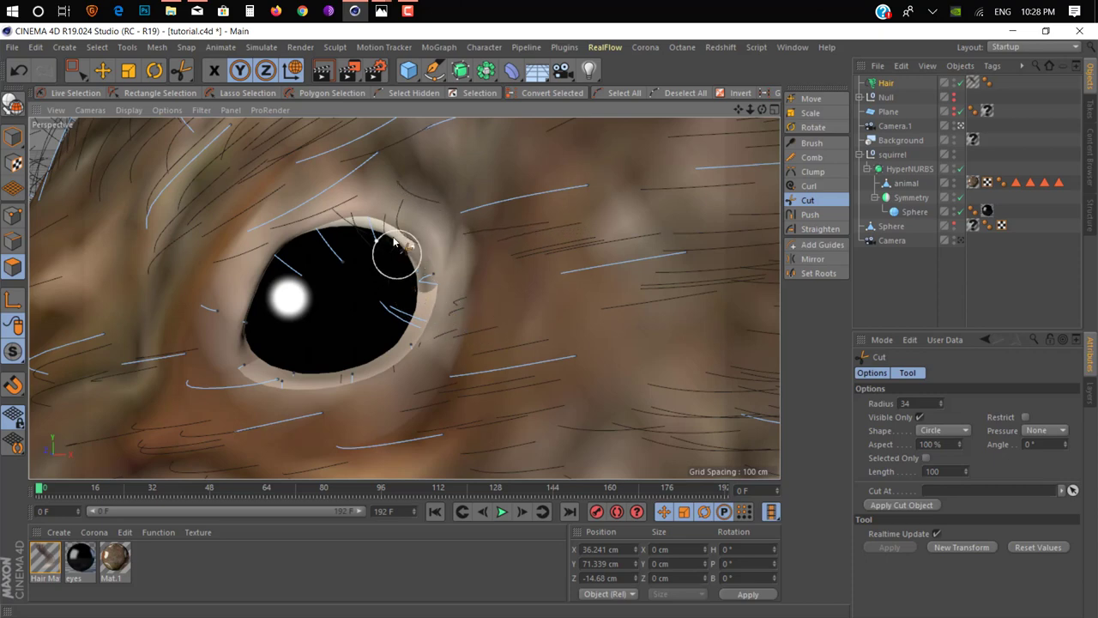
pyautogui.moveTo(327, 249); pyautogui.dragTo(279, 257)
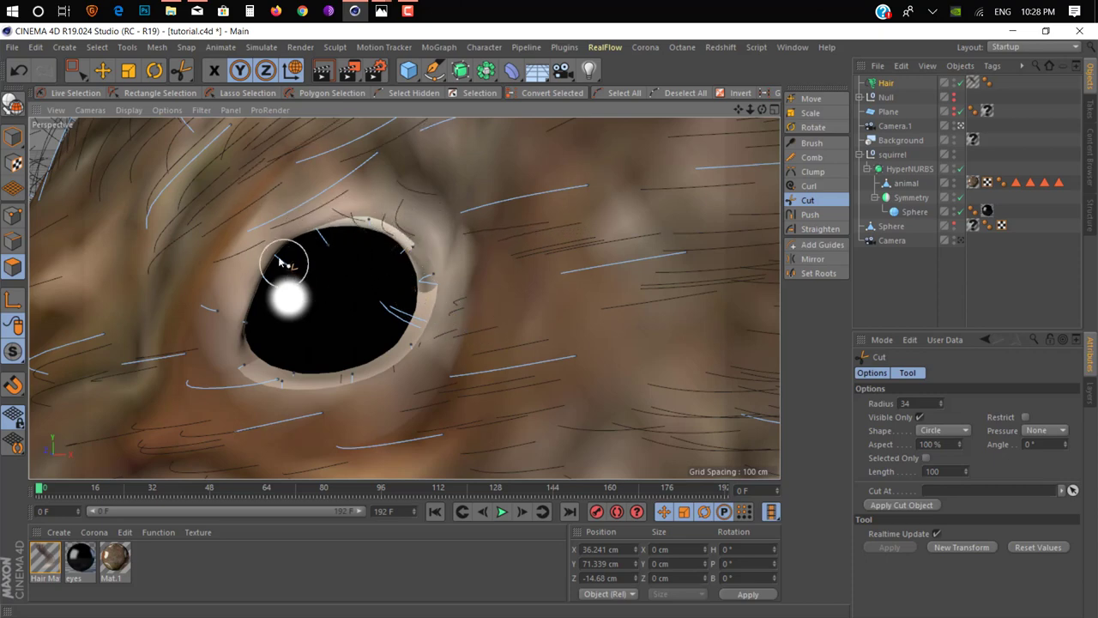
# Cut the remaining guides sticking out past the eye rim and check it from all sides
pyautogui.scroll(2, 395, 308)
pyautogui.scroll(2, 387, 263)
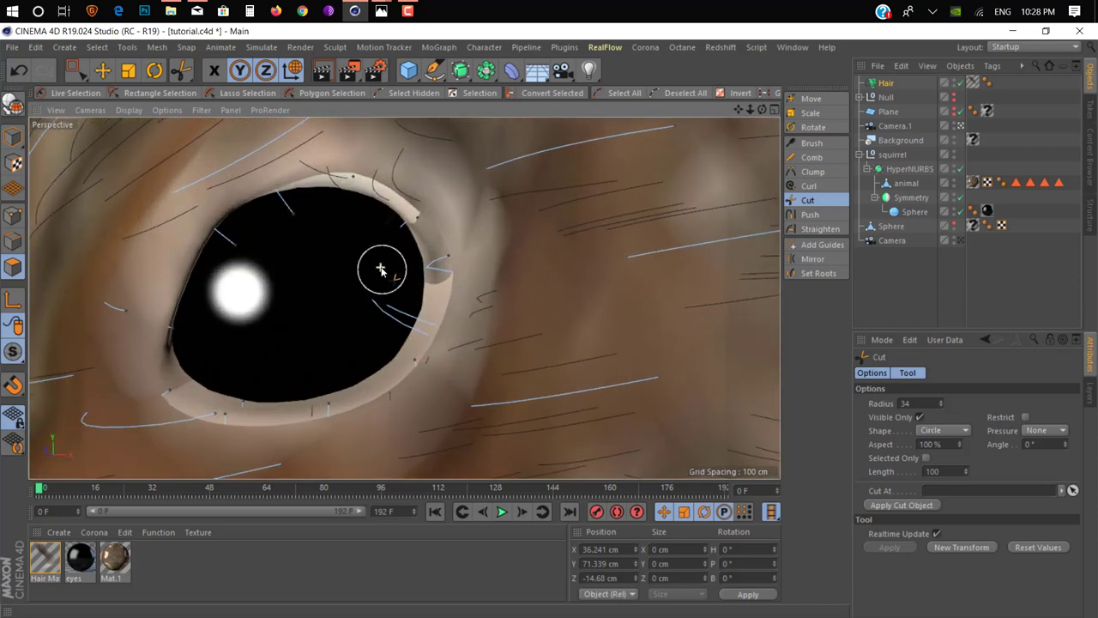
pyautogui.scroll(2, 380, 264)
pyautogui.scroll(2, 515, 249)
pyautogui.moveTo(557, 232); pyautogui.dragTo(459, 274)
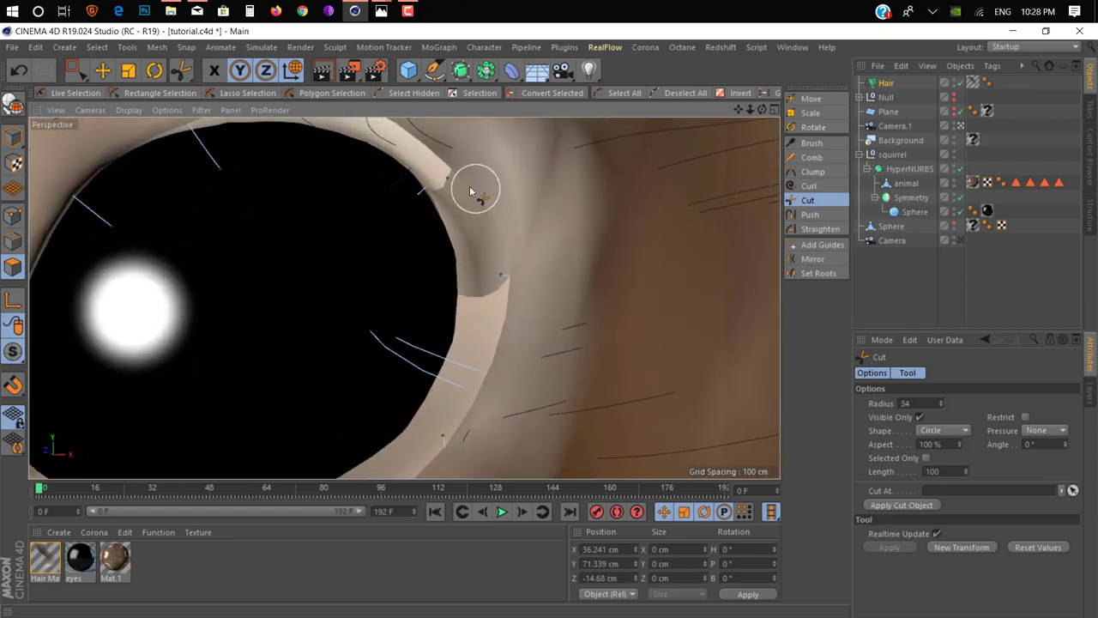
pyautogui.keyDown('alt'); pyautogui.moveTo(388, 233); pyautogui.dragTo(137, 228); pyautogui.keyUp('alt')
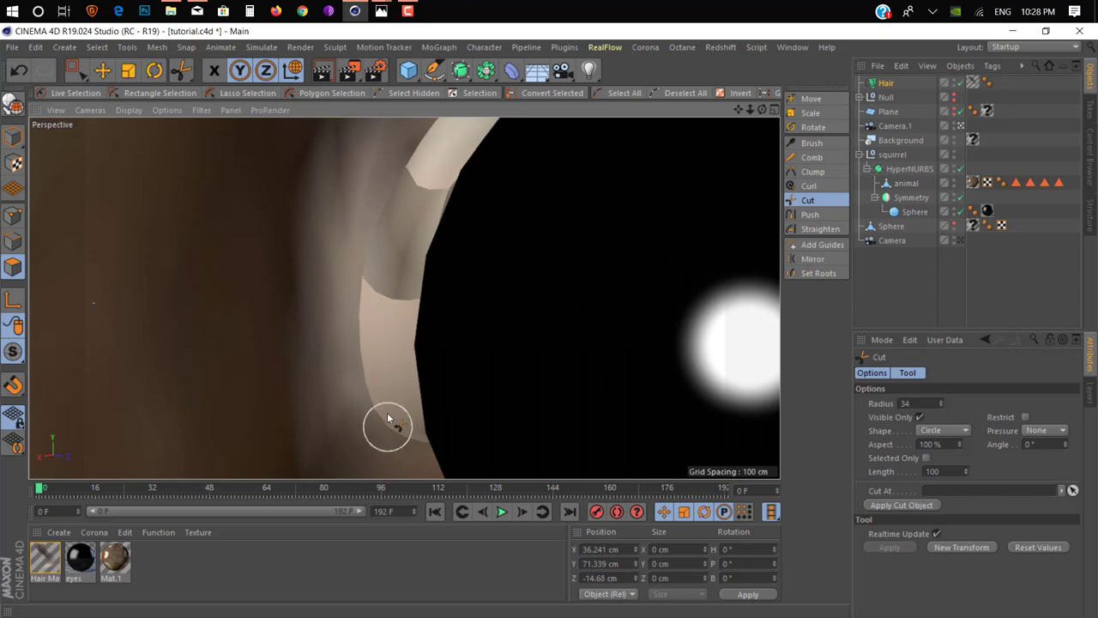
pyautogui.keyDown('alt'); pyautogui.moveTo(387, 419); pyautogui.dragTo(626, 395); pyautogui.keyUp('alt')
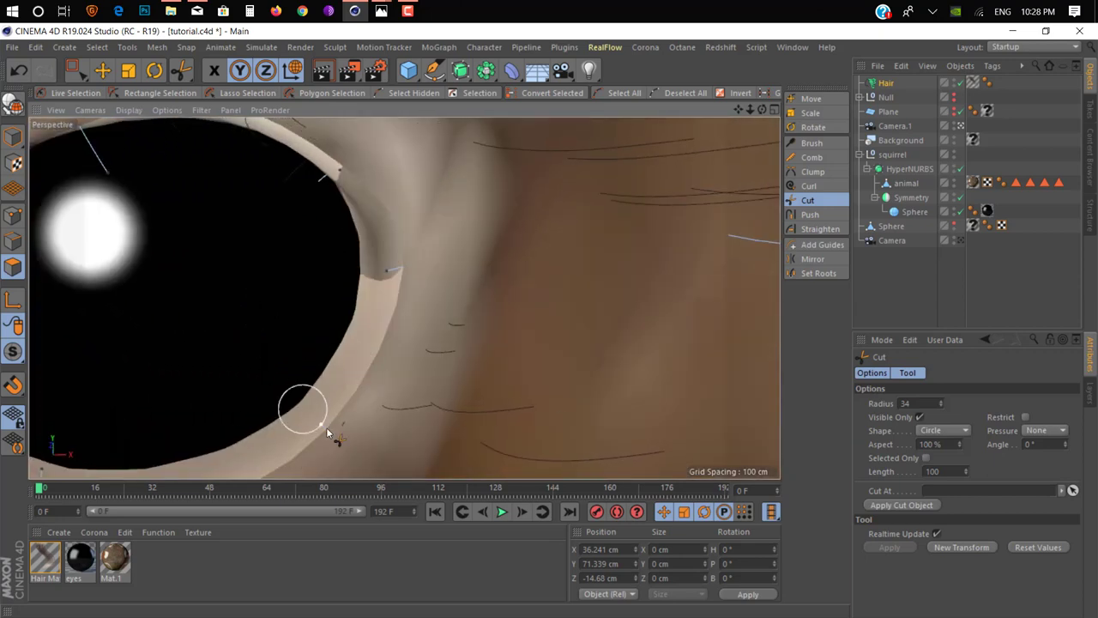
pyautogui.keyDown('alt'); pyautogui.moveTo(275, 349); pyautogui.dragTo(232, 295); pyautogui.keyUp('alt')
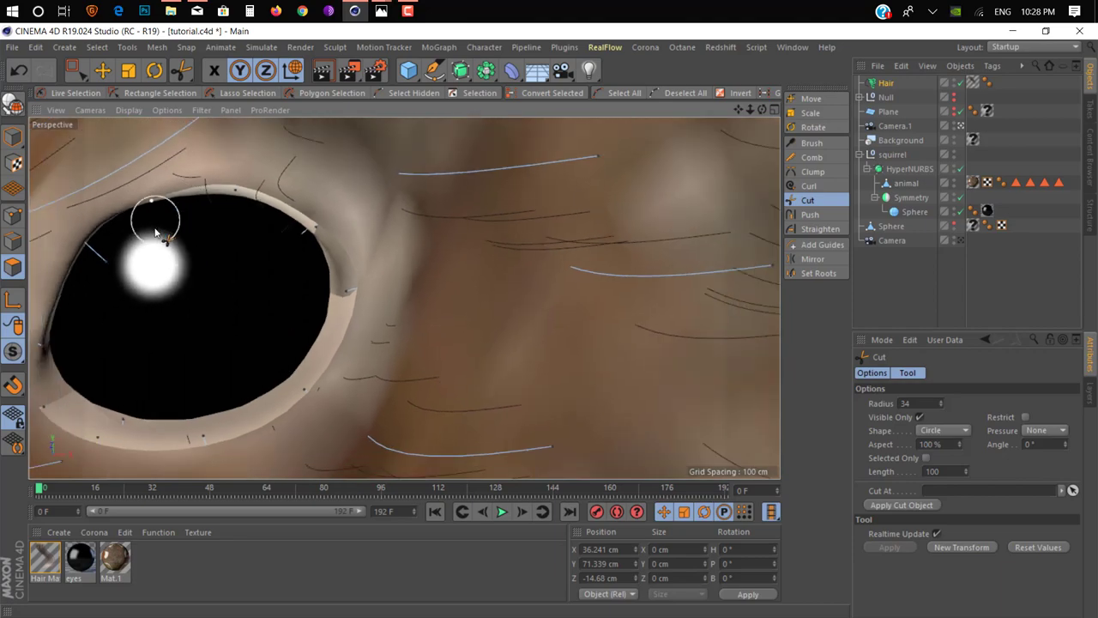
pyautogui.scroll(-3, 124, 290)
pyautogui.scroll(-3, 125, 286)
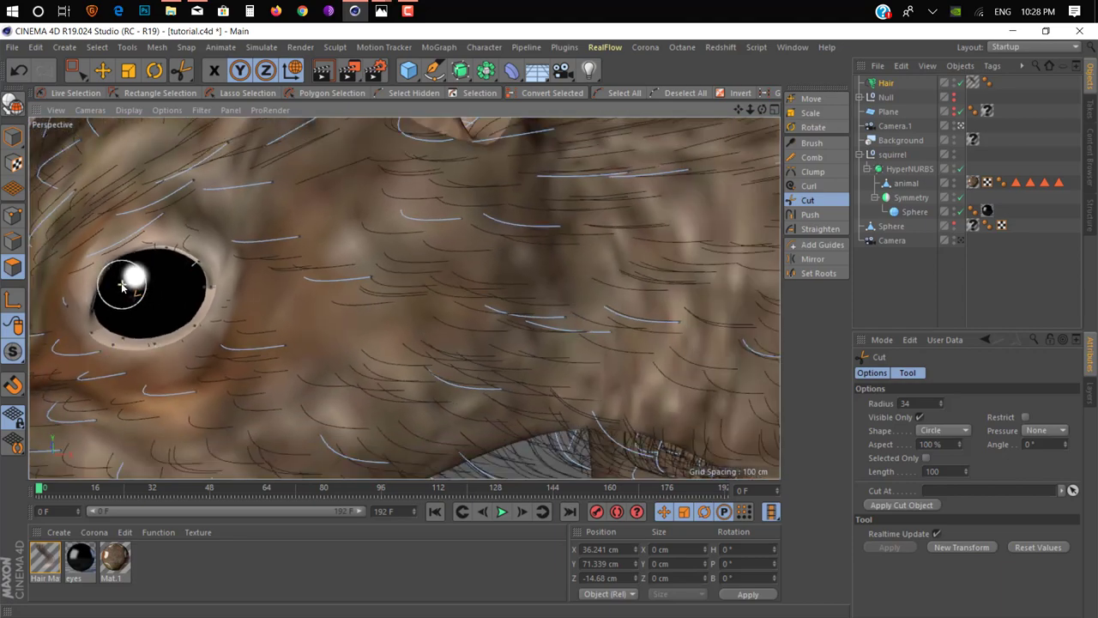
pyautogui.scroll(-3, 126, 283)
pyautogui.scroll(-3, 127, 279)
pyautogui.scroll(-2, 125, 279)
pyautogui.keyDown('alt'); pyautogui.moveTo(129, 284); pyautogui.dragTo(368, 335); pyautogui.keyUp('alt')
pyautogui.scroll(2, 204, 340)
pyautogui.scroll(2, 204, 341)
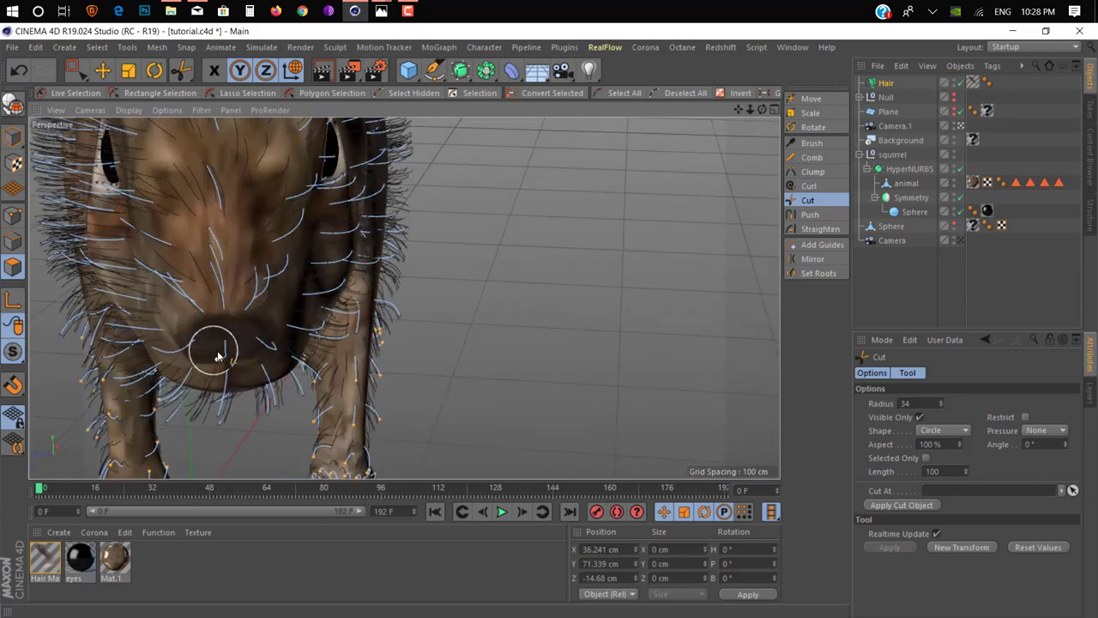
pyautogui.scroll(2, 236, 353)
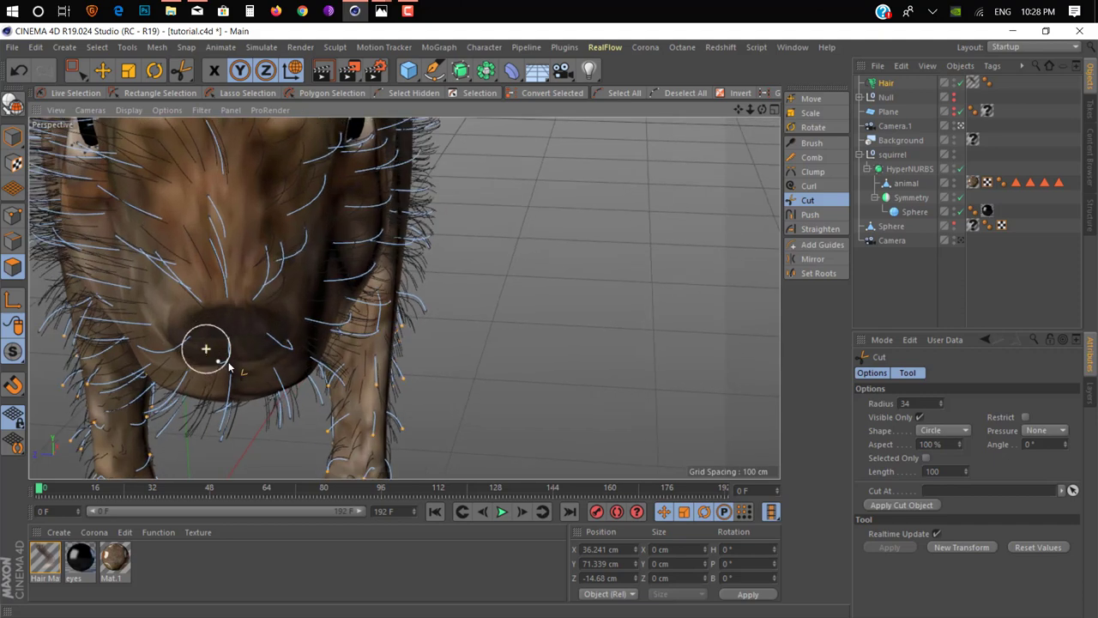
pyautogui.scroll(1, 226, 354)
pyautogui.moveTo(230, 359)
pyautogui.keyDown('alt'); pyautogui.mouseDown()
pyautogui.moveTo(314, 351)
pyautogui.moveTo(254, 367)
pyautogui.mouseUp(); pyautogui.keyUp('alt')
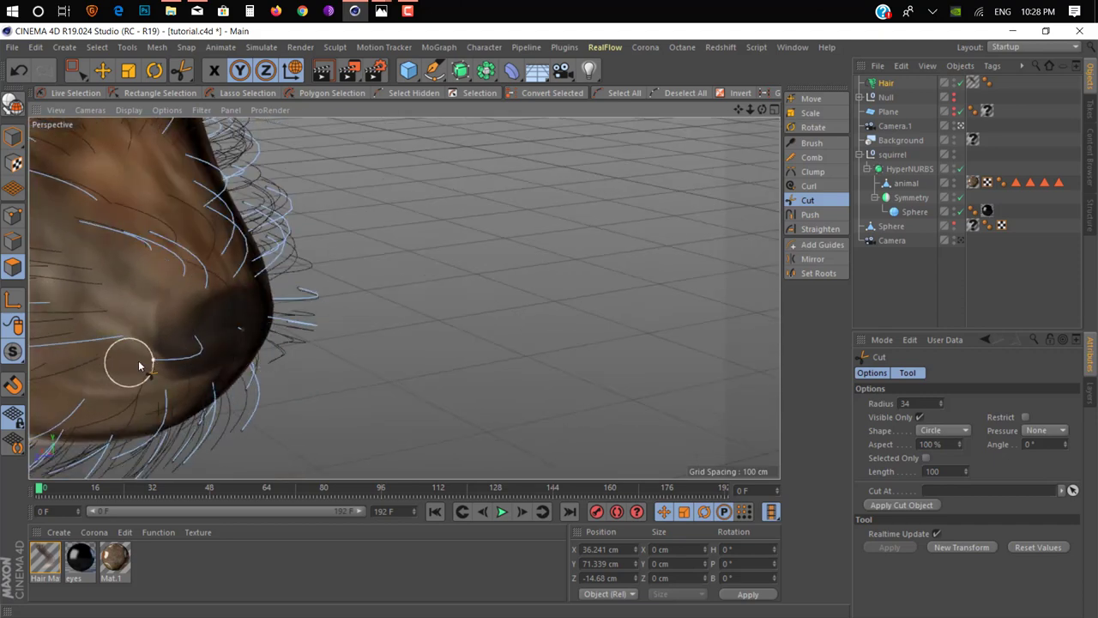
pyautogui.moveTo(206, 356)
pyautogui.keyDown('alt'); pyautogui.mouseDown()
pyautogui.moveTo(213, 326)
pyautogui.moveTo(269, 376)
pyautogui.moveTo(238, 380)
pyautogui.moveTo(397, 367)
pyautogui.moveTo(372, 355)
pyautogui.moveTo(478, 294)
pyautogui.moveTo(480, 328)
pyautogui.moveTo(372, 264)
pyautogui.mouseUp(); pyautogui.keyUp('alt')
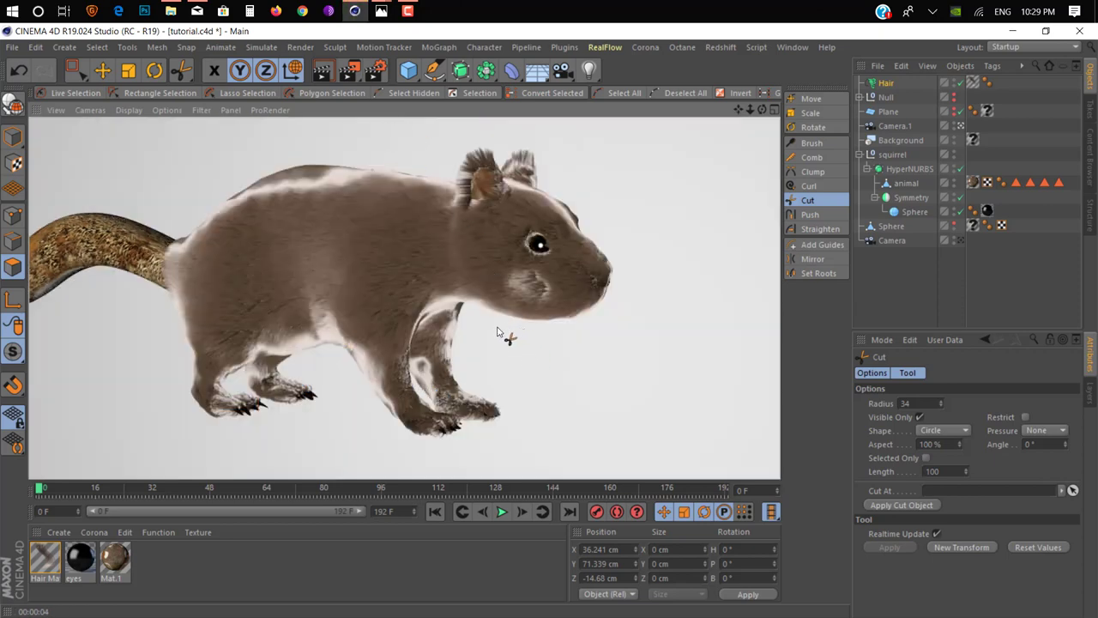
# Orbit around the squirrel and zoom in close on the snout's guide hairs
pyautogui.moveTo(555, 282)
pyautogui.keyDown('alt'); pyautogui.mouseDown()
pyautogui.moveTo(605, 300)
pyautogui.moveTo(642, 261)
pyautogui.moveTo(695, 299)
pyautogui.moveTo(642, 296)
pyautogui.moveTo(626, 332)
pyautogui.mouseUp(); pyautogui.keyUp('alt')
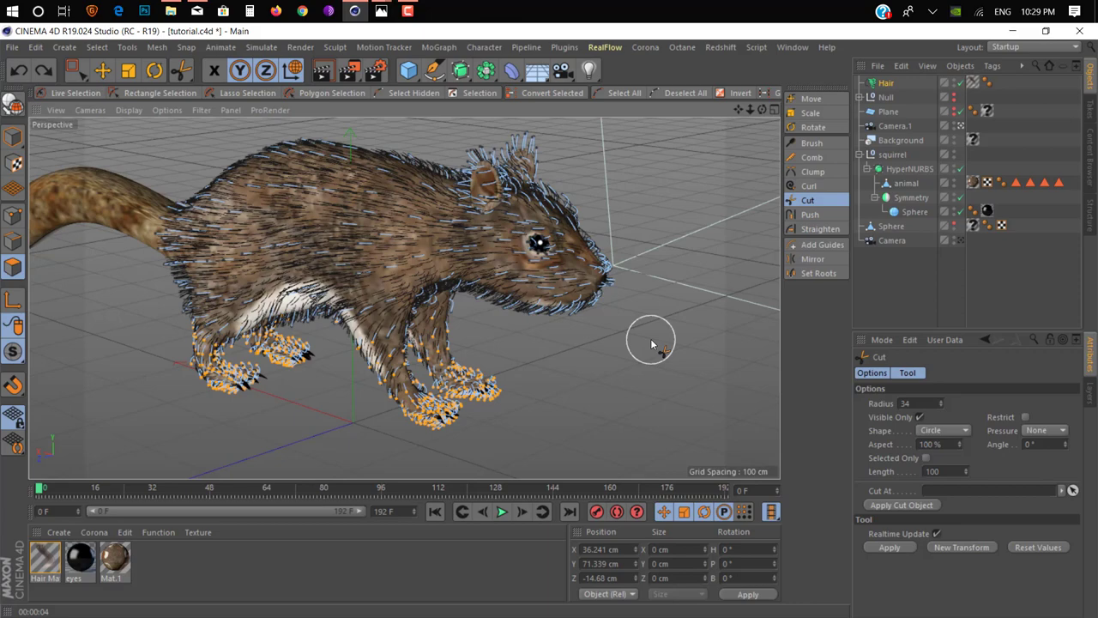
pyautogui.scroll(2, 569, 285)
pyautogui.scroll(3, 569, 283)
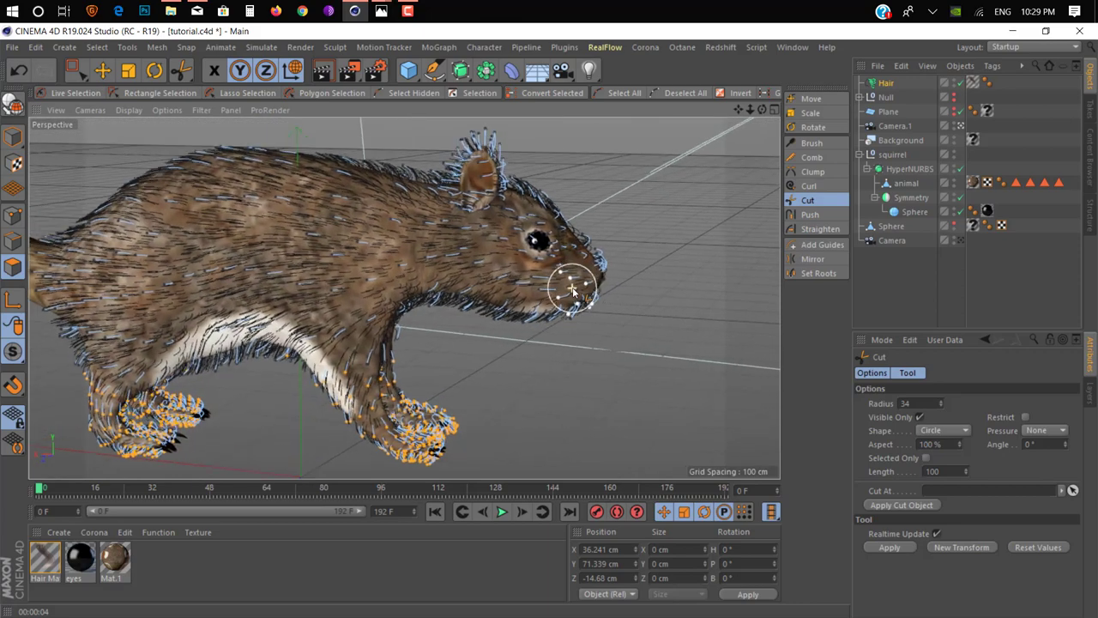
pyautogui.scroll(3, 569, 283)
pyautogui.scroll(3, 572, 291)
pyautogui.scroll(2, 571, 288)
pyautogui.scroll(2, 571, 289)
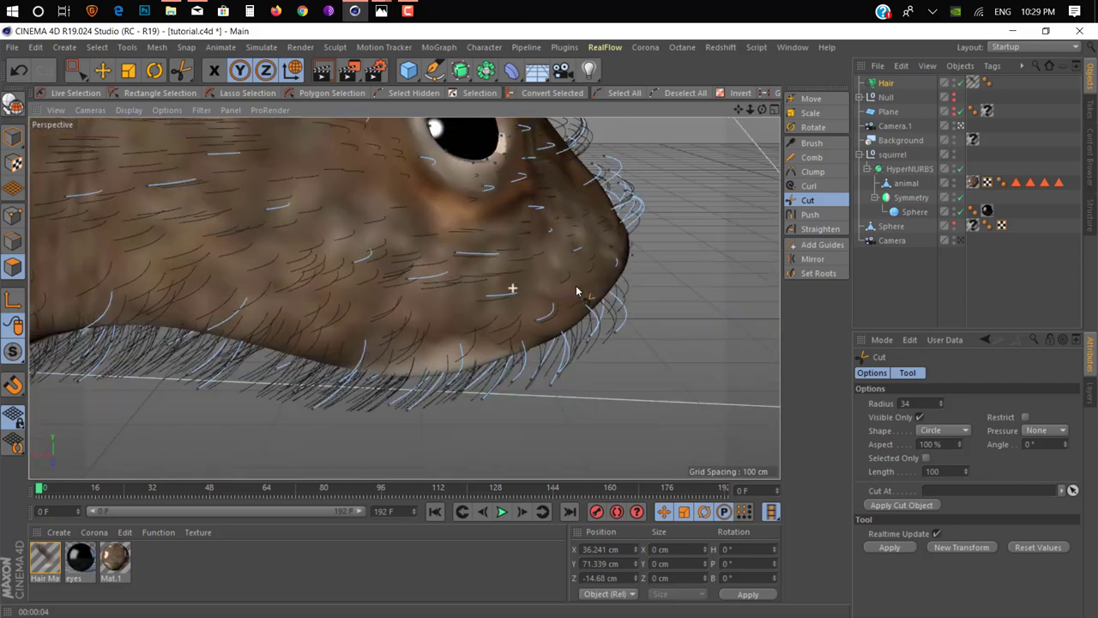
pyautogui.scroll(2, 574, 288)
pyautogui.scroll(2, 515, 279)
pyautogui.scroll(2, 480, 266)
pyautogui.scroll(2, 489, 309)
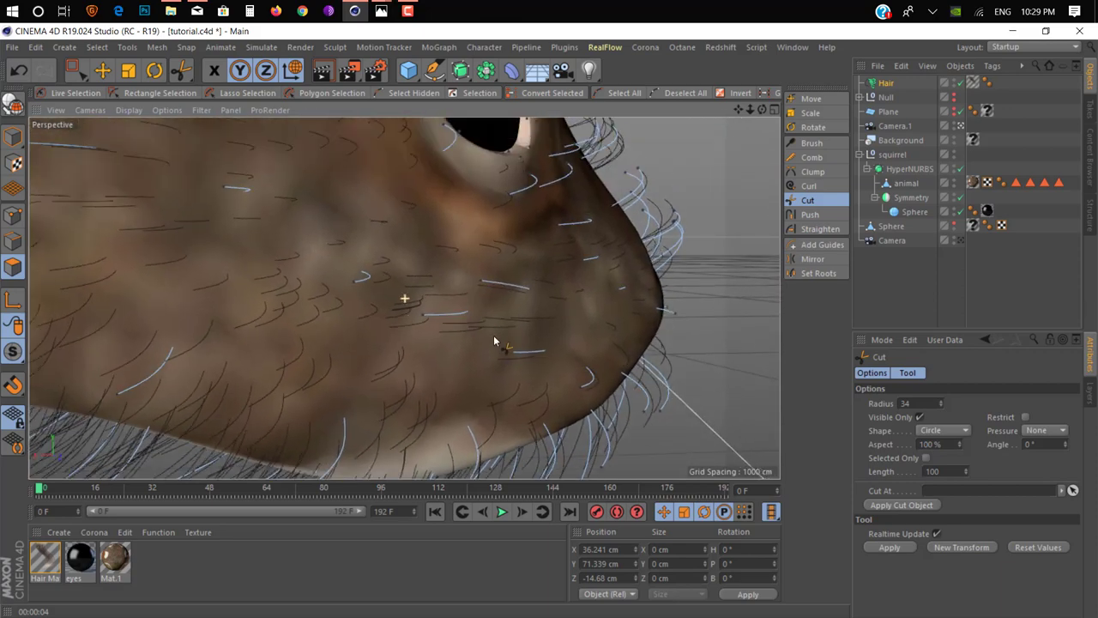
pyautogui.scroll(2, 479, 329)
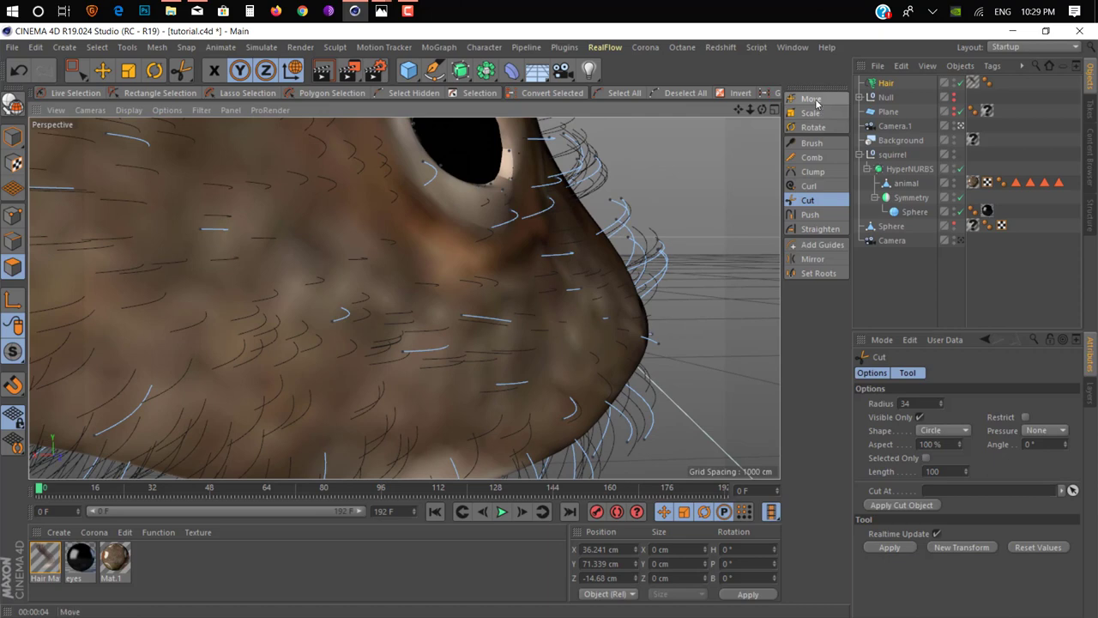
# Box-select several hair guides on the snout with Rectangle Selection
pyautogui.click(84, 75)
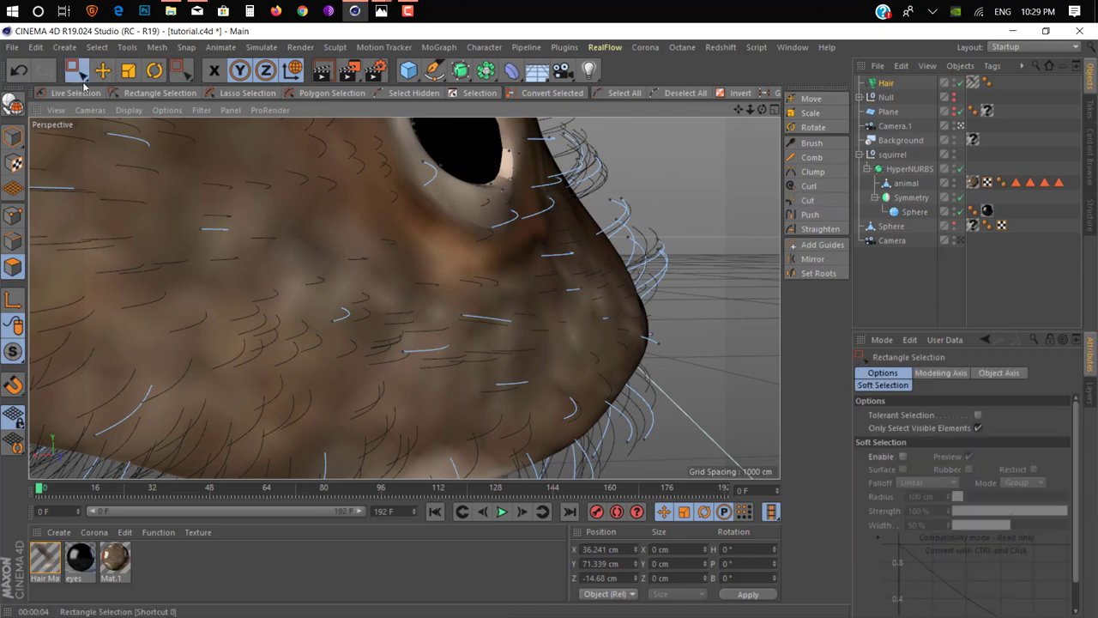
pyautogui.click(136, 94)
pyautogui.moveTo(319, 227); pyautogui.dragTo(570, 444)
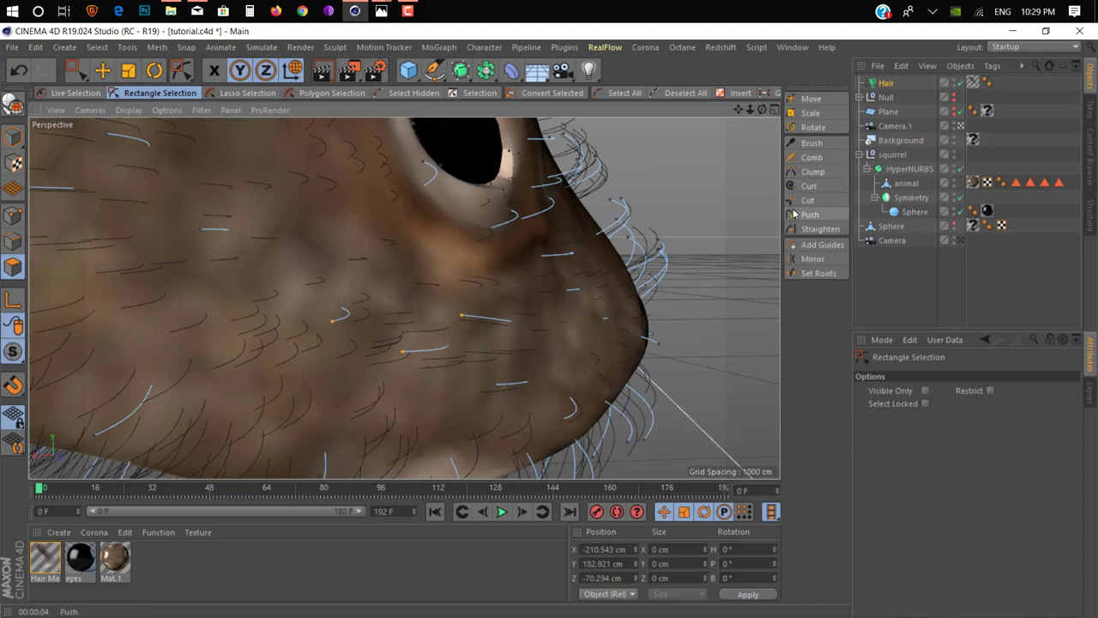
# With the hair Move tool, shift the selected guide tips near the nostril sideways
pyautogui.click(811, 99)
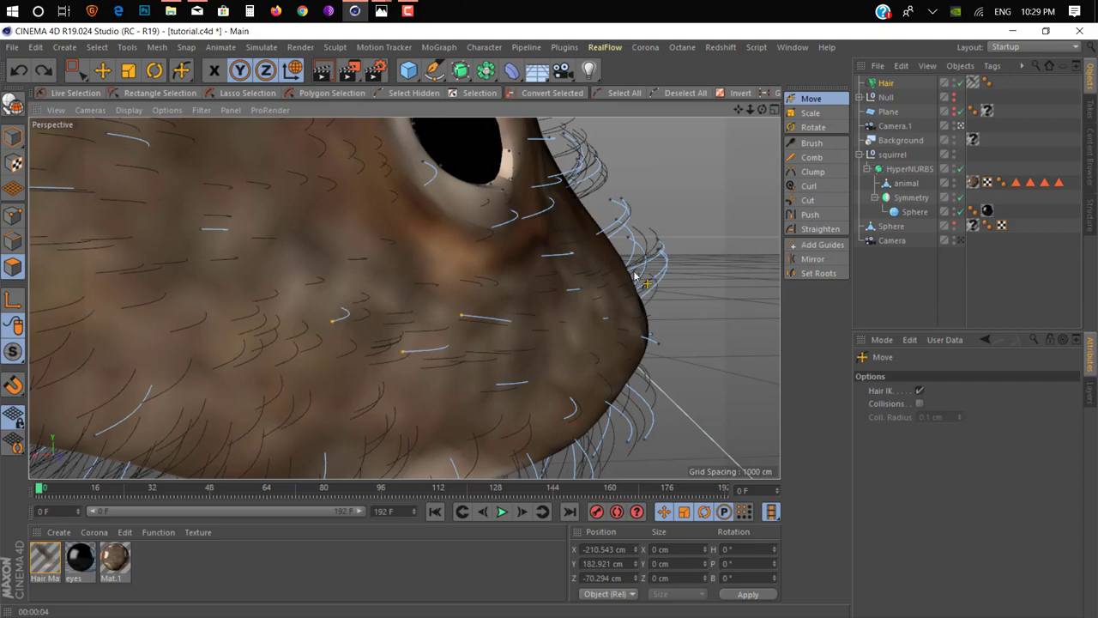
pyautogui.keyDown('alt'); pyautogui.moveTo(647, 284); pyautogui.dragTo(639, 358); pyautogui.keyUp('alt')
pyautogui.moveTo(547, 418); pyautogui.dragTo(557, 420)
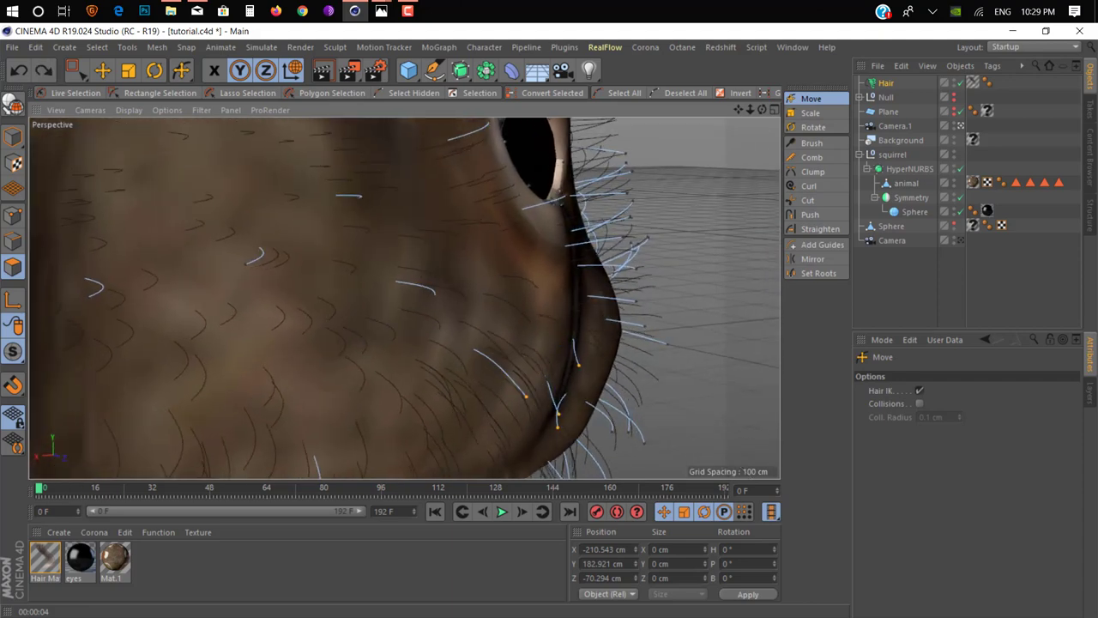
pyautogui.moveTo(584, 372); pyautogui.dragTo(596, 371)
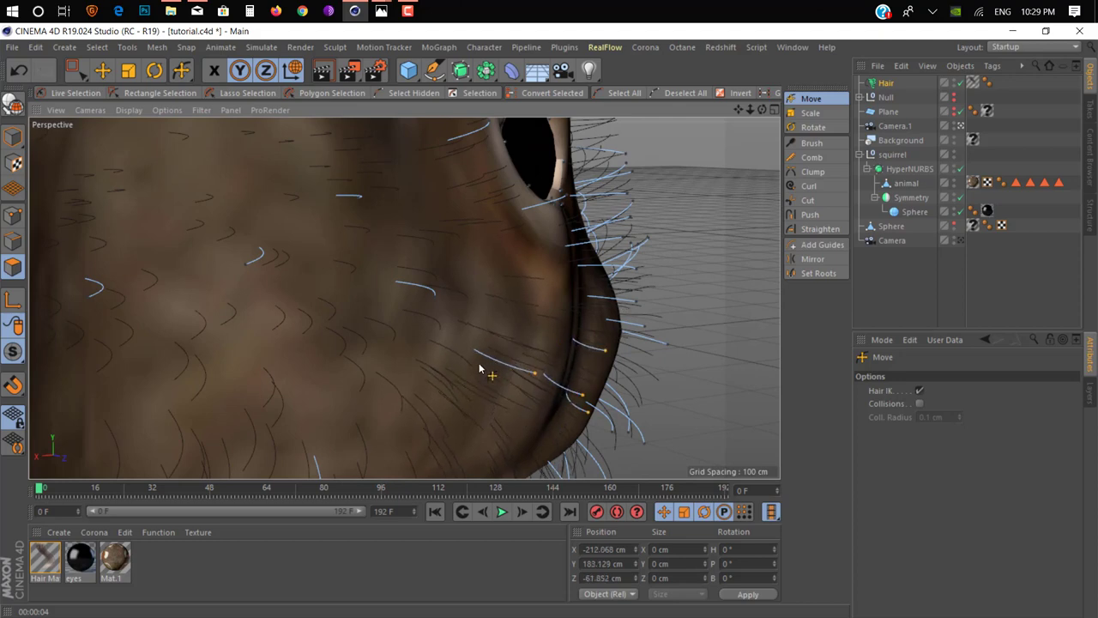
pyautogui.moveTo(483, 363)
pyautogui.keyDown('alt'); pyautogui.mouseDown()
pyautogui.moveTo(449, 350)
pyautogui.moveTo(472, 273)
pyautogui.mouseUp(); pyautogui.keyUp('alt')
pyautogui.scroll(-4, 472, 272)
pyautogui.scroll(-1, 472, 273)
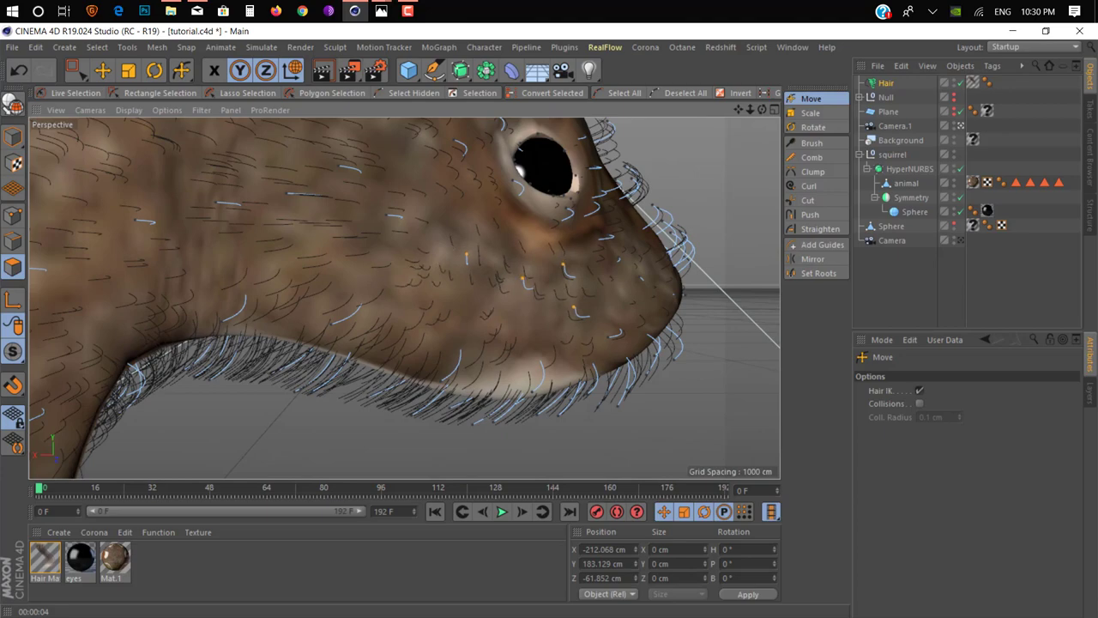
# Orbit around the eye, cheek and foreleg to a three-quarter front view to check the moved guides
pyautogui.moveTo(577, 302)
pyautogui.keyDown('alt'); pyautogui.mouseDown()
pyautogui.moveTo(472, 283)
pyautogui.moveTo(706, 326)
pyautogui.moveTo(649, 334)
pyautogui.mouseUp(); pyautogui.keyUp('alt')
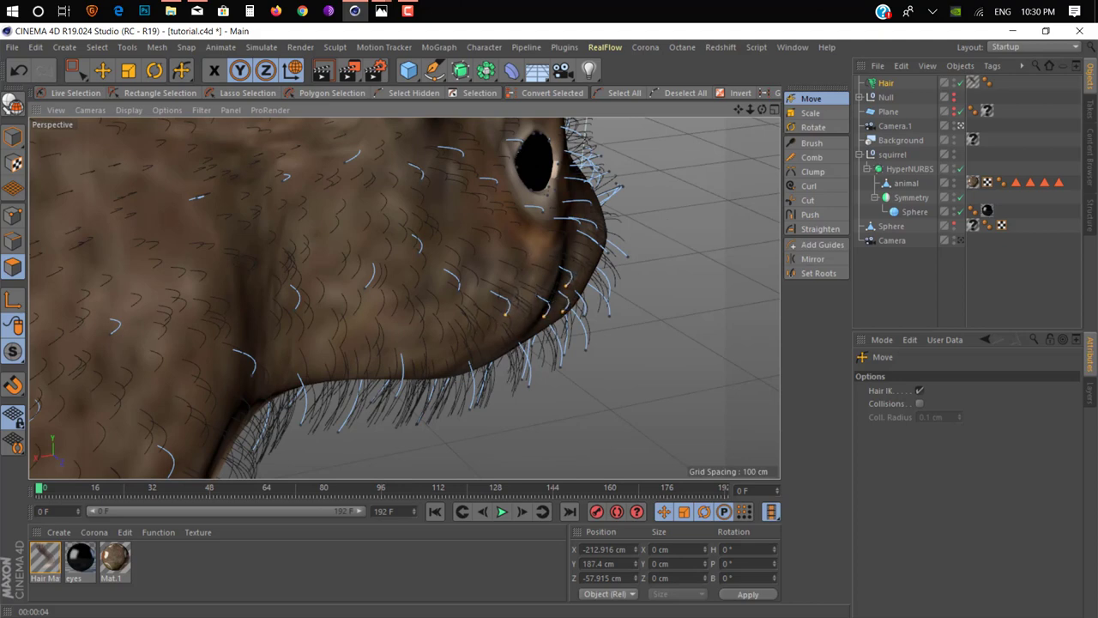
pyautogui.keyDown('alt'); pyautogui.moveTo(546, 342); pyautogui.dragTo(446, 326); pyautogui.keyUp('alt')
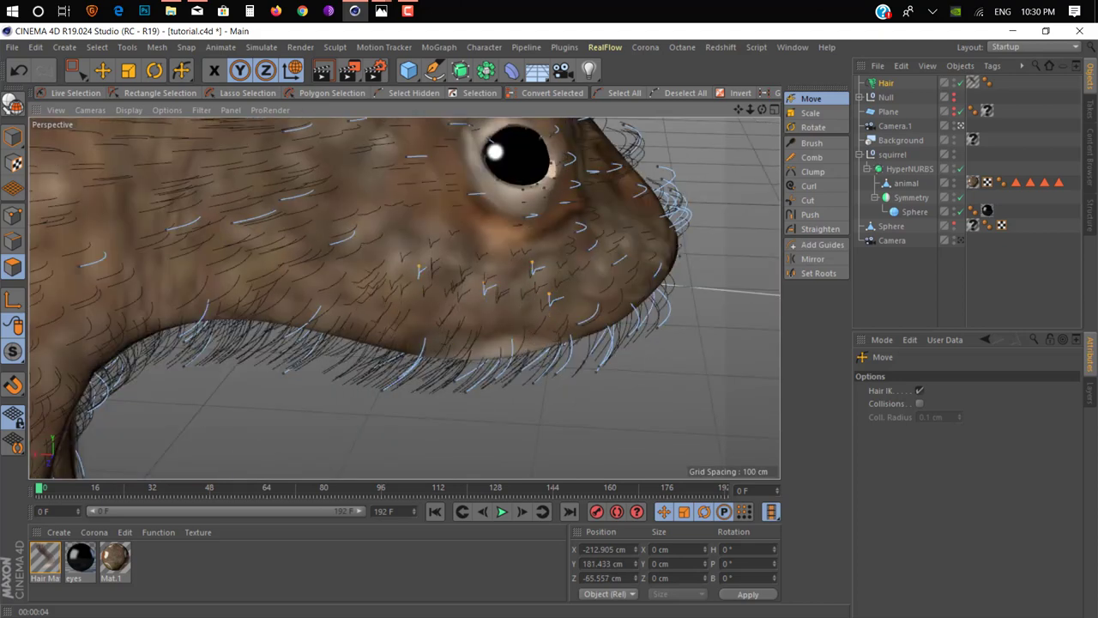
pyautogui.keyDown('alt'); pyautogui.moveTo(605, 330); pyautogui.dragTo(463, 292); pyautogui.keyUp('alt')
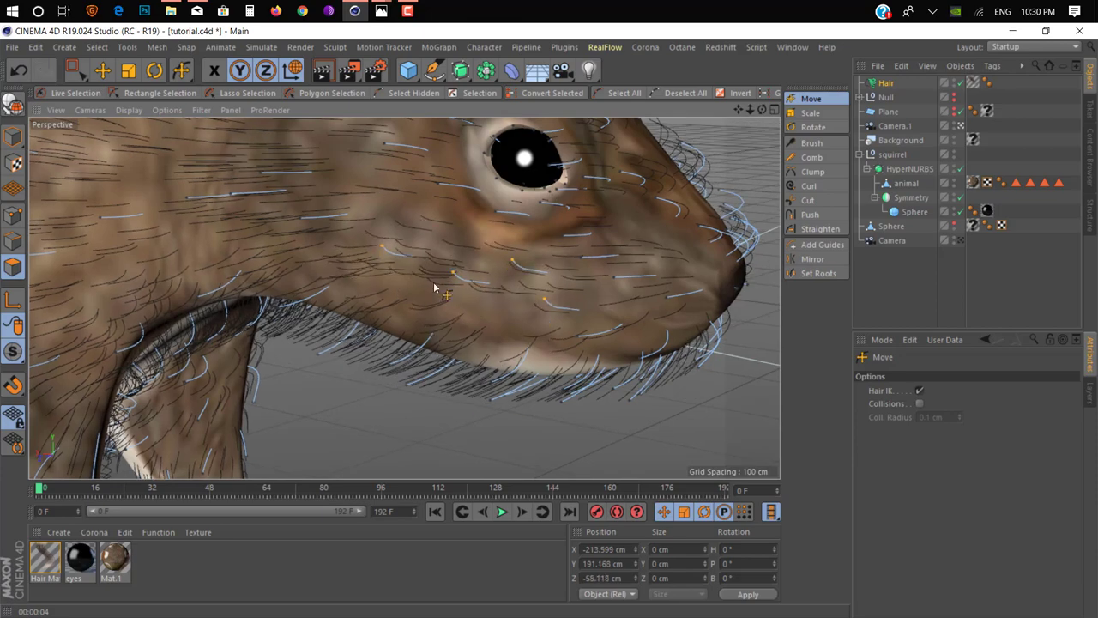
pyautogui.scroll(-3, 436, 288)
pyautogui.scroll(-3, 436, 288)
pyautogui.scroll(-2, 433, 293)
pyautogui.scroll(-2, 431, 297)
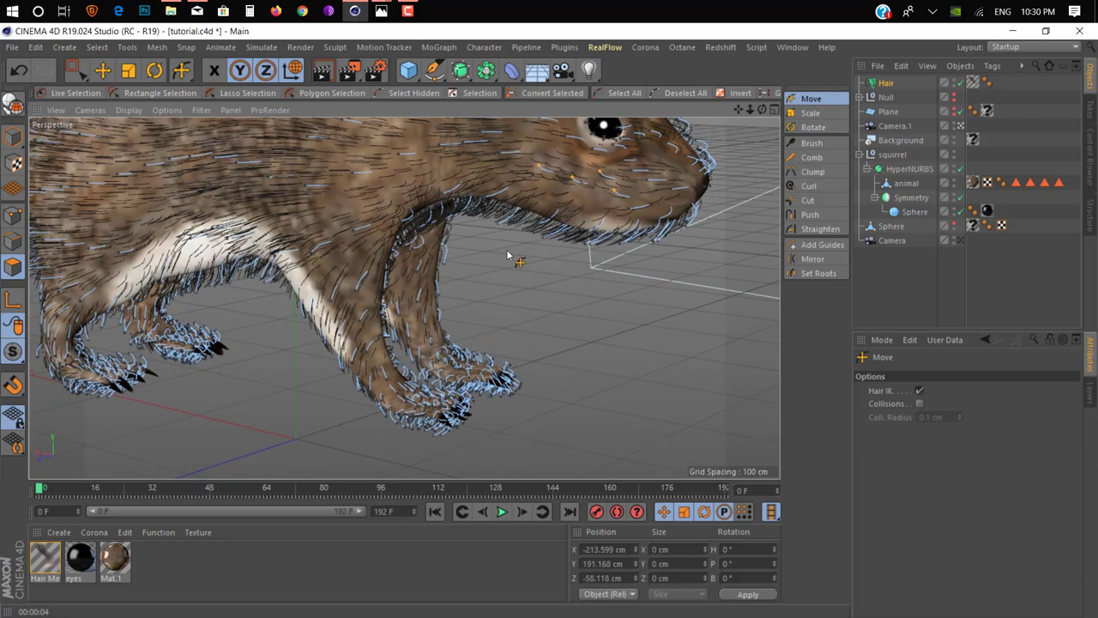
pyautogui.scroll(-2, 509, 254)
pyautogui.scroll(-2, 510, 254)
pyautogui.scroll(-2, 539, 284)
pyautogui.moveTo(546, 279)
pyautogui.keyDown('alt'); pyautogui.mouseDown()
pyautogui.moveTo(536, 268)
pyautogui.moveTo(617, 275)
pyautogui.mouseUp(); pyautogui.keyUp('alt')
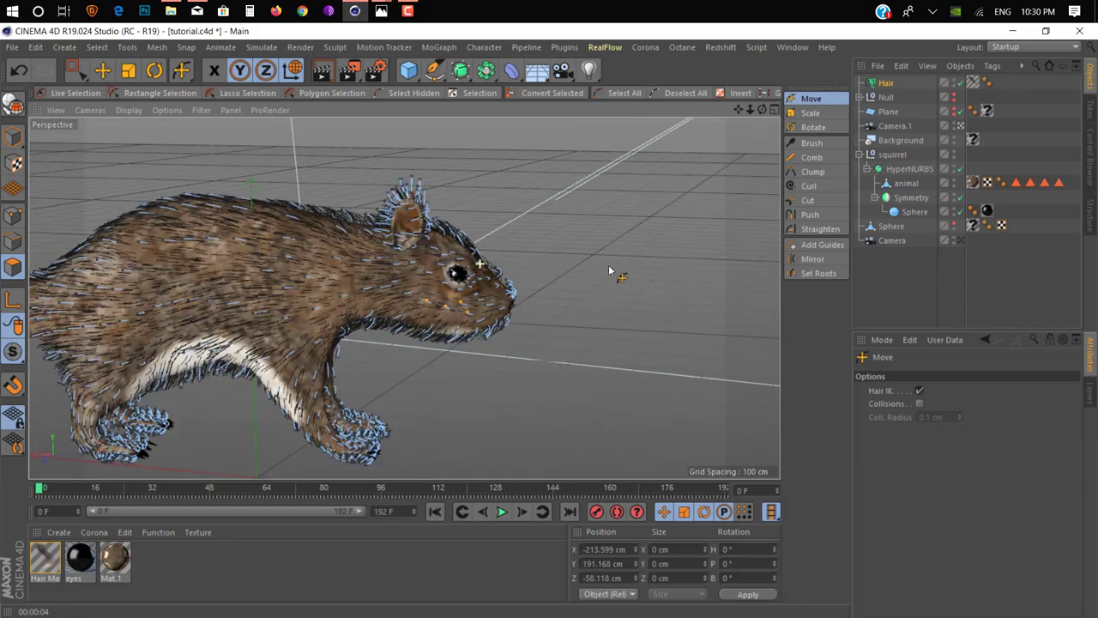
pyautogui.scroll(2, 617, 274)
pyautogui.scroll(2, 515, 240)
pyautogui.scroll(3, 408, 209)
pyautogui.scroll(2, 409, 208)
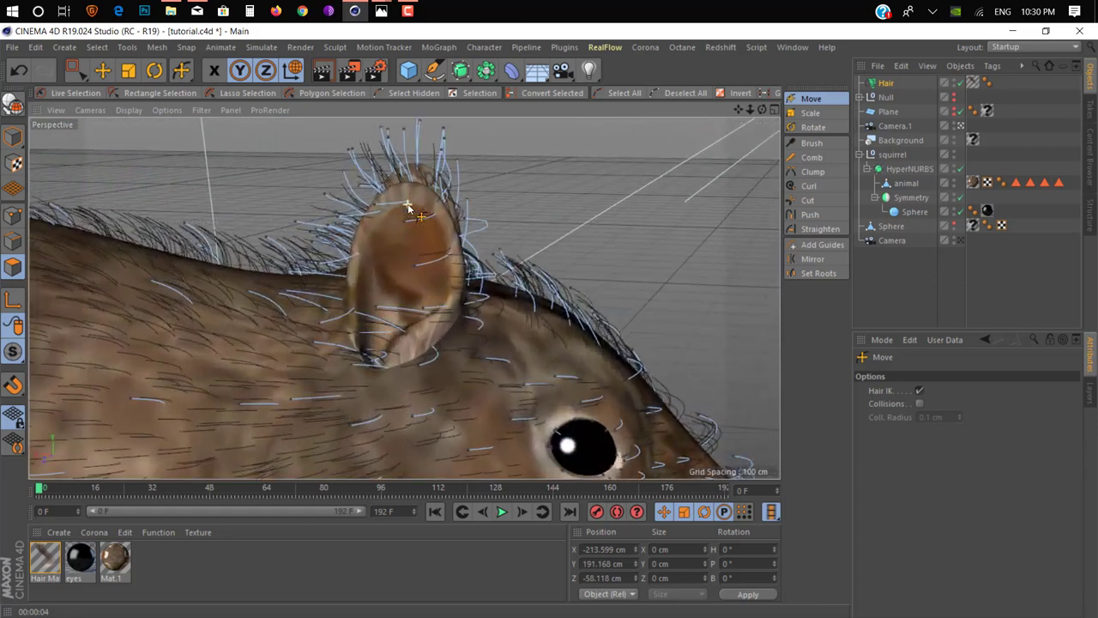
# Cut the long guide hairs at the ear tip, check both ears, then return to Move
pyautogui.click(807, 200)
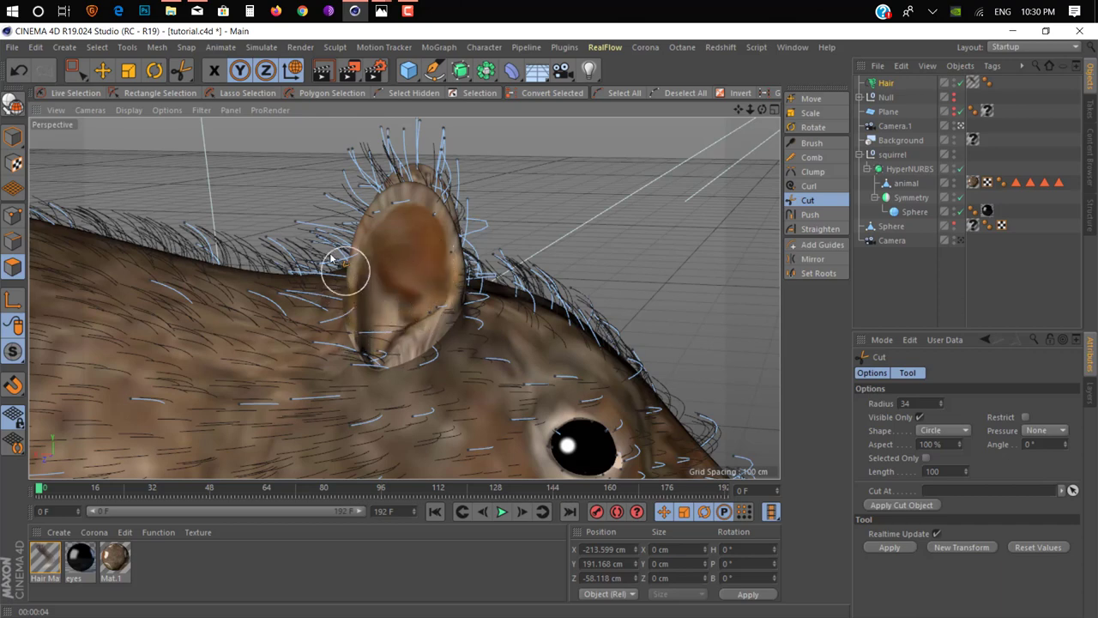
pyautogui.moveTo(309, 224); pyautogui.dragTo(452, 146)
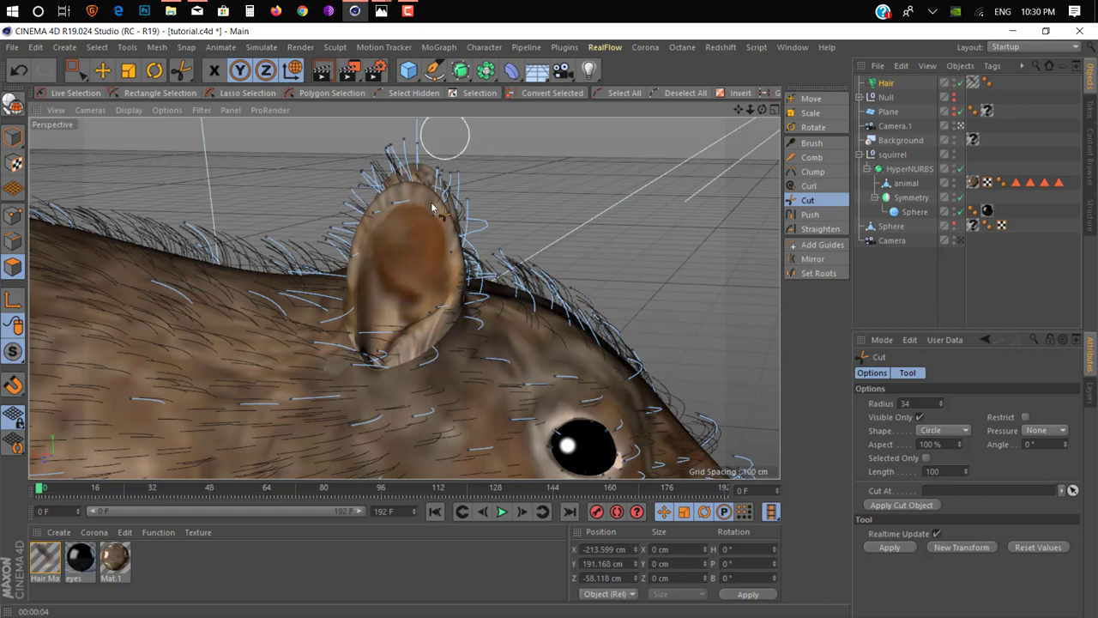
pyautogui.moveTo(444, 135)
pyautogui.keyDown('alt'); pyautogui.mouseDown()
pyautogui.moveTo(396, 174)
pyautogui.moveTo(310, 322)
pyautogui.mouseUp(); pyautogui.keyUp('alt')
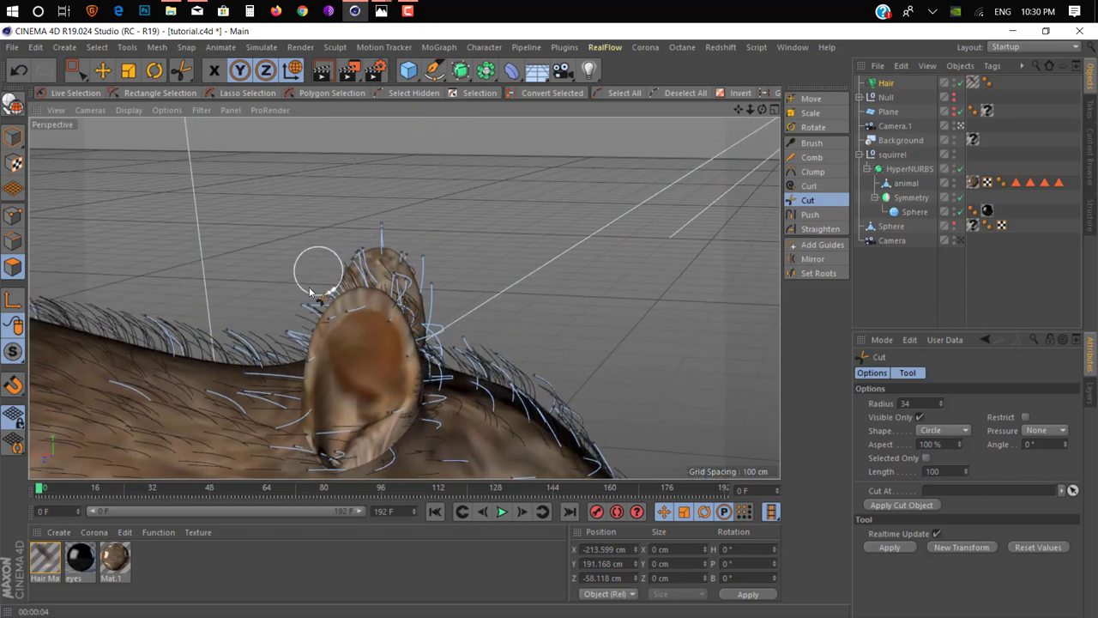
pyautogui.keyDown('alt'); pyautogui.moveTo(367, 245); pyautogui.dragTo(296, 263); pyautogui.keyUp('alt')
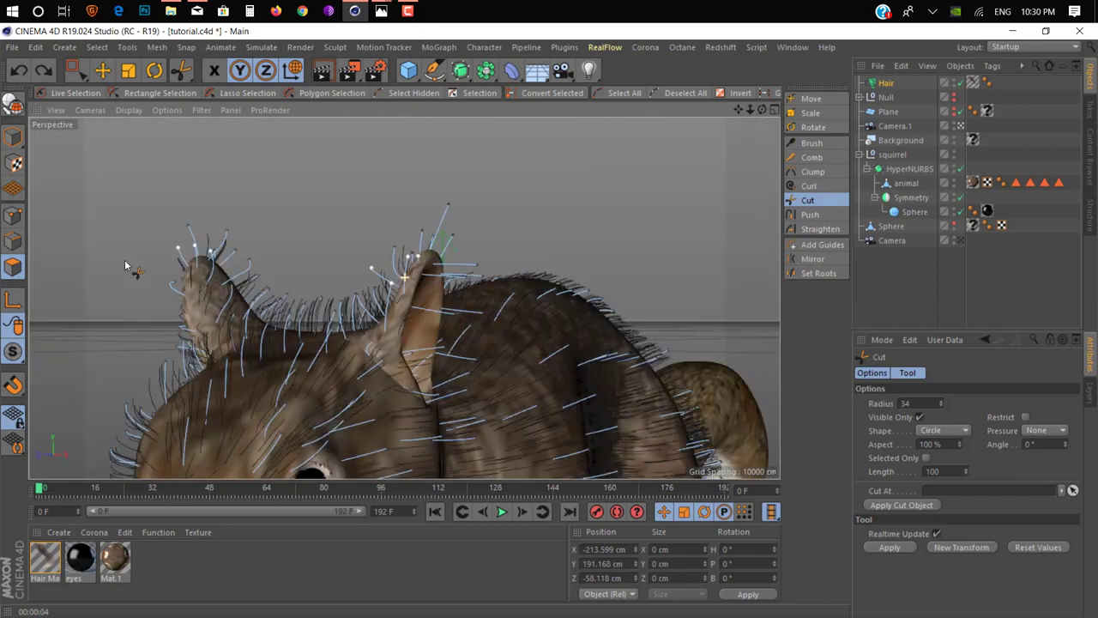
pyautogui.keyDown('alt'); pyautogui.moveTo(460, 208); pyautogui.dragTo(461, 216); pyautogui.keyUp('alt')
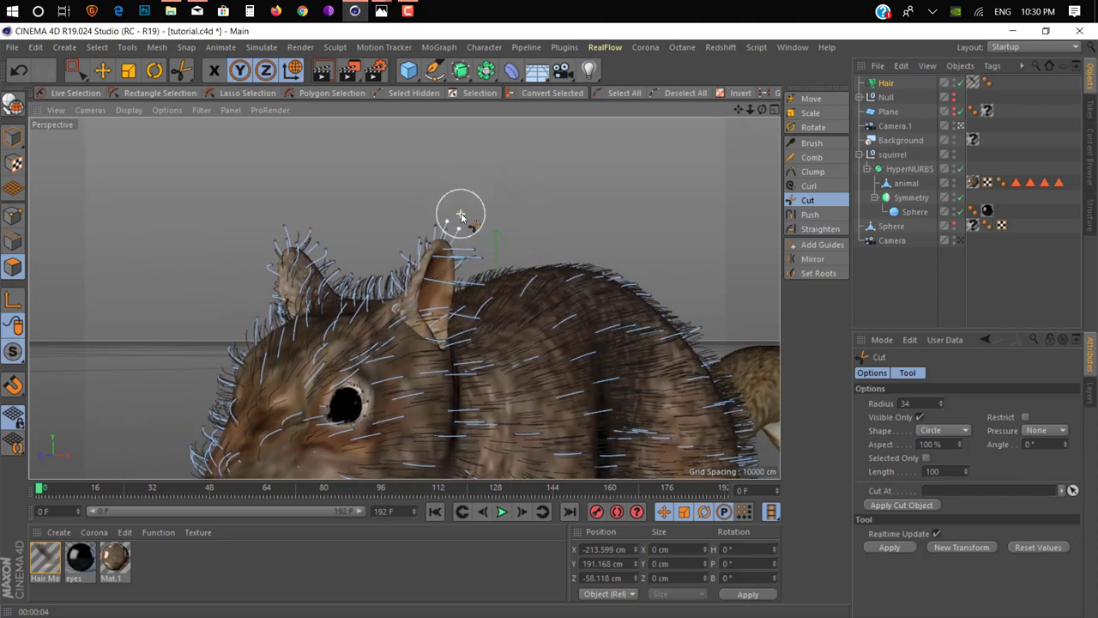
pyautogui.scroll(-3, 460, 217)
pyautogui.scroll(-2, 473, 260)
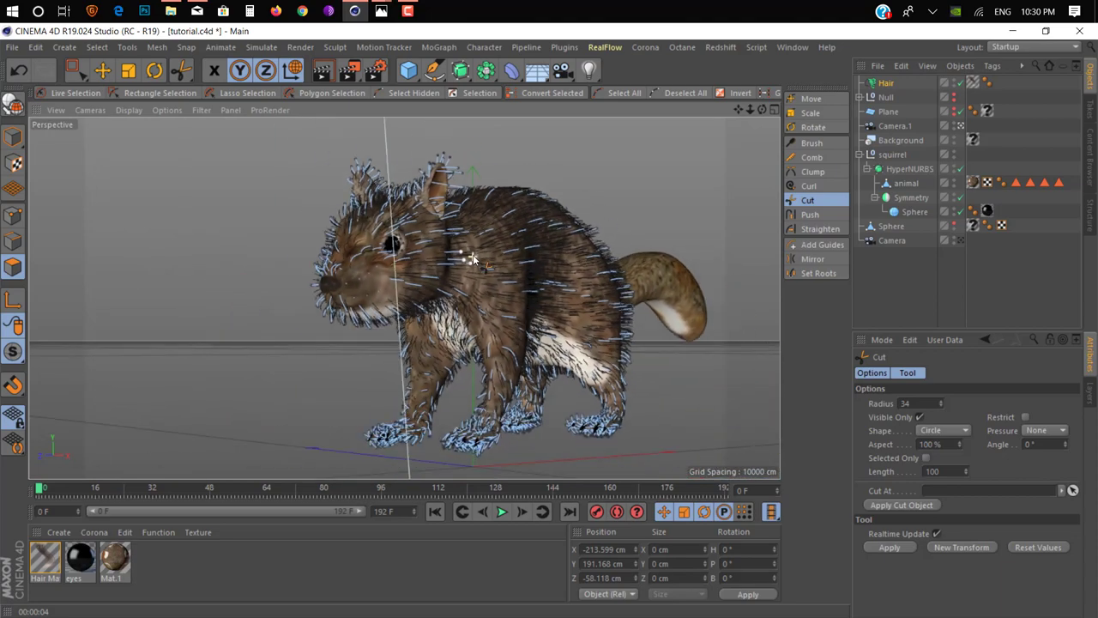
pyautogui.scroll(-2, 481, 274)
pyautogui.moveTo(481, 274)
pyautogui.keyDown('alt'); pyautogui.mouseDown()
pyautogui.moveTo(642, 294)
pyautogui.moveTo(436, 269)
pyautogui.mouseUp(); pyautogui.keyUp('alt')
pyautogui.scroll(2, 436, 269)
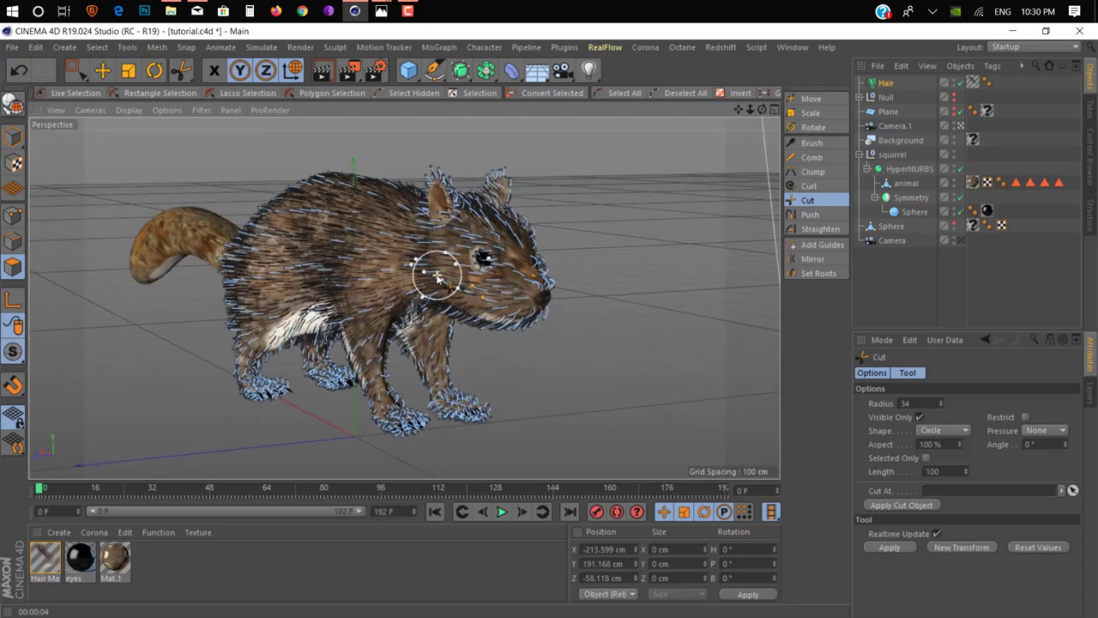
pyautogui.click(101, 69)
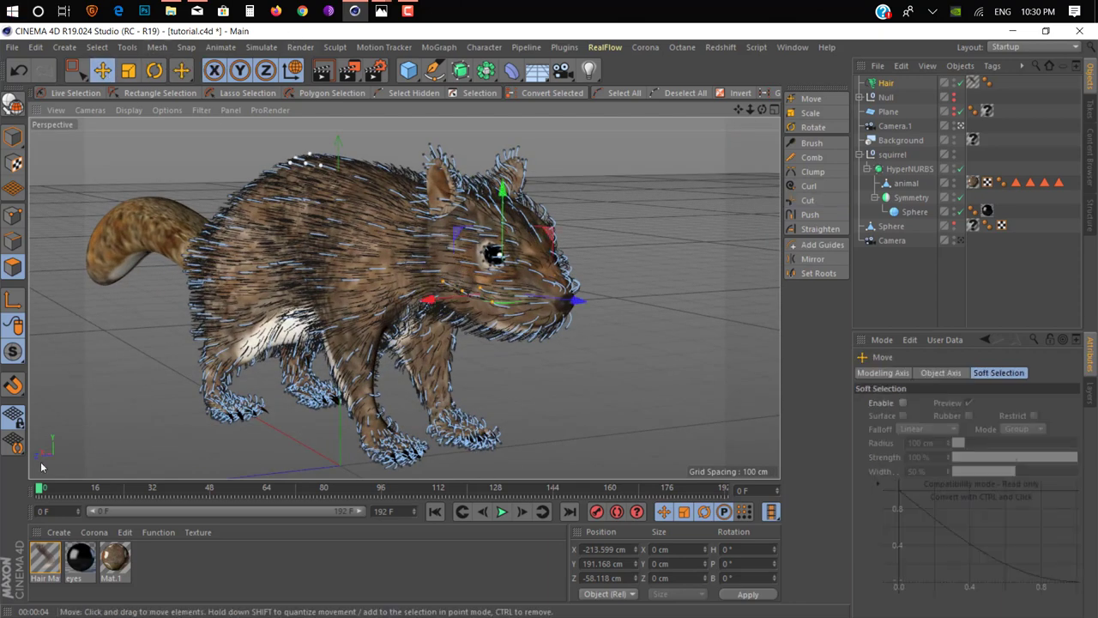
# Enable the Surface option in the Hair Mat's Material Editor settings
pyautogui.doubleClick(45, 558)
pyautogui.moveTo(376, 104); pyautogui.dragTo(743, 113)
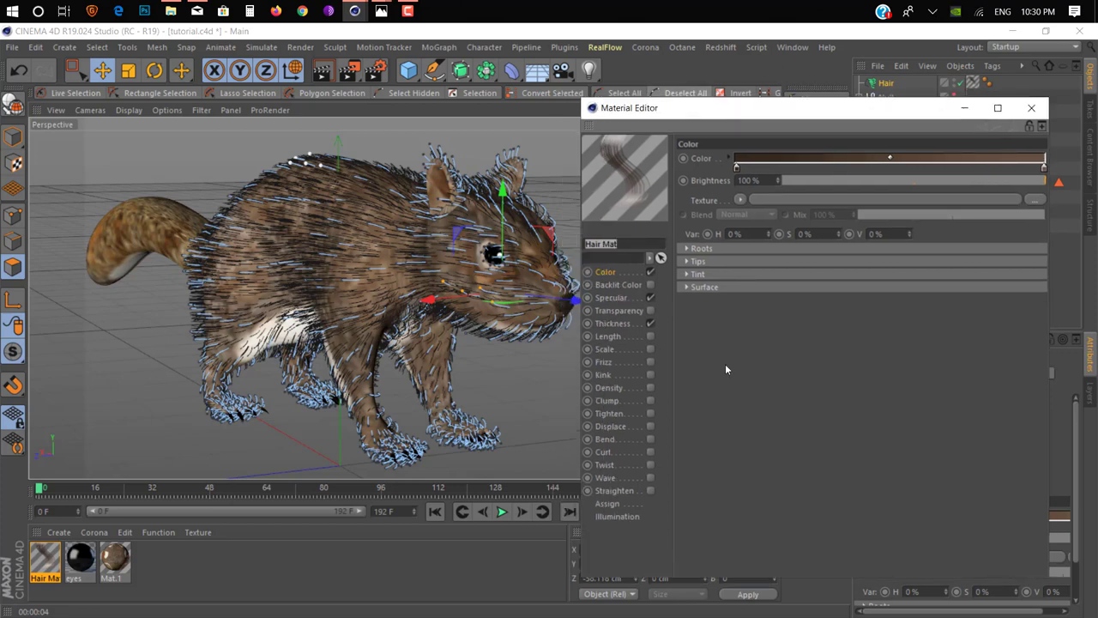
pyautogui.click(703, 286)
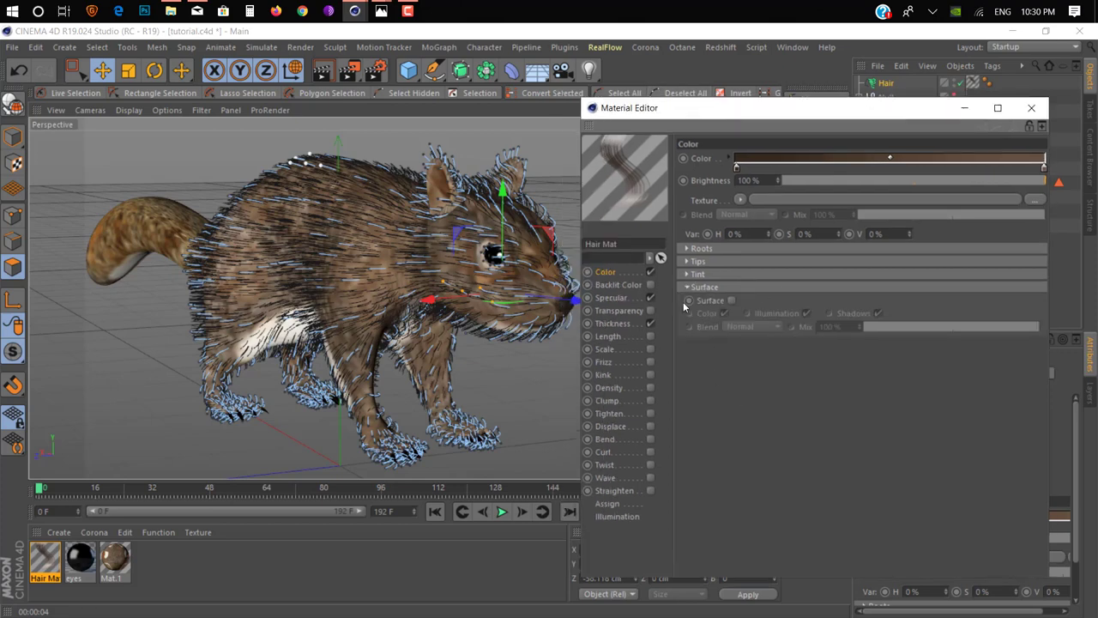
pyautogui.click(731, 300)
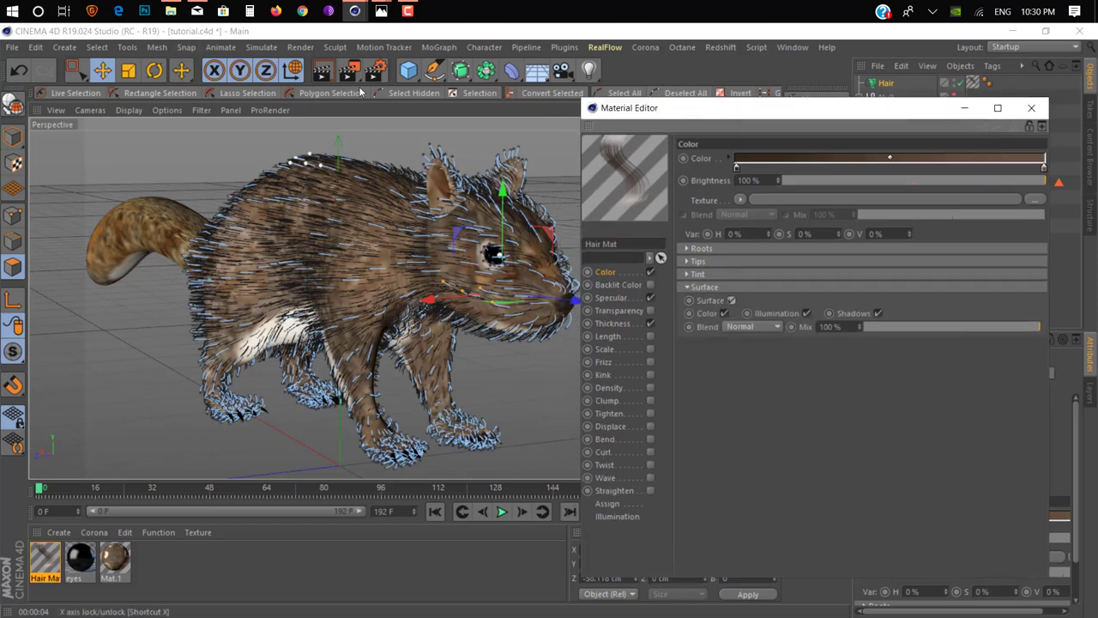
# Render the viewport to preview the fur, then re-render a closer view
pyautogui.click(329, 68)
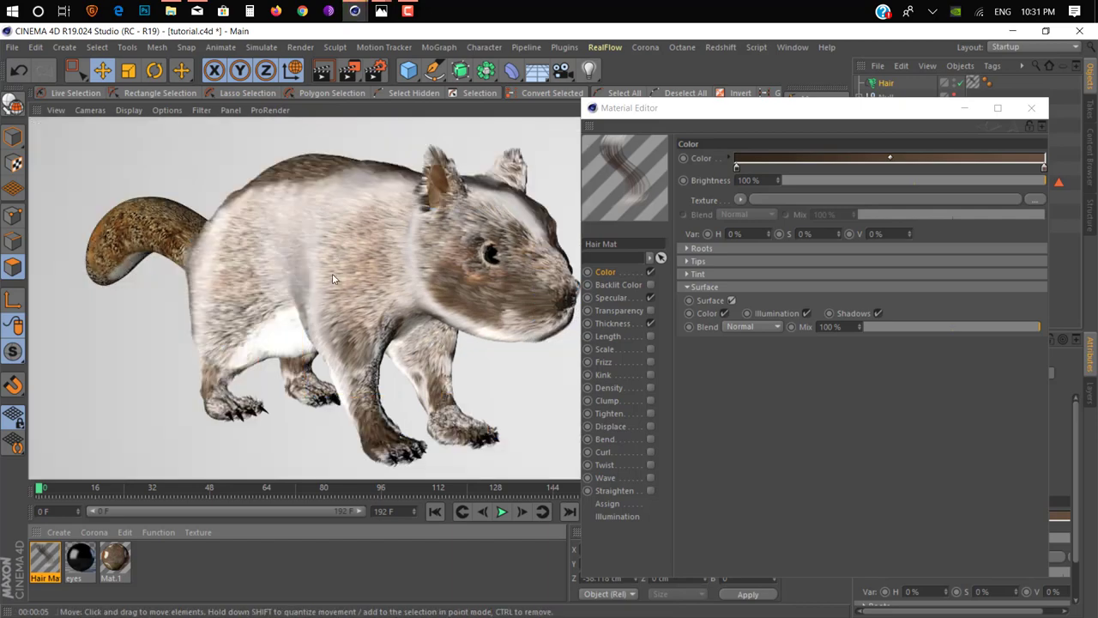
pyautogui.scroll(2, 381, 203)
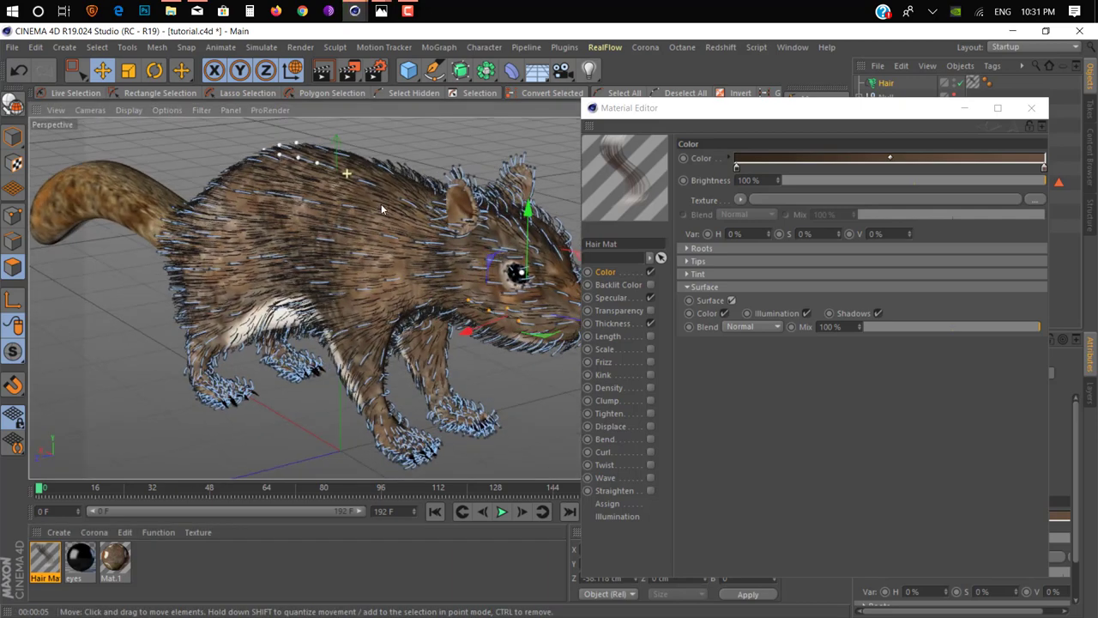
pyautogui.scroll(1, 381, 204)
pyautogui.scroll(4, 361, 155)
pyautogui.click(328, 76)
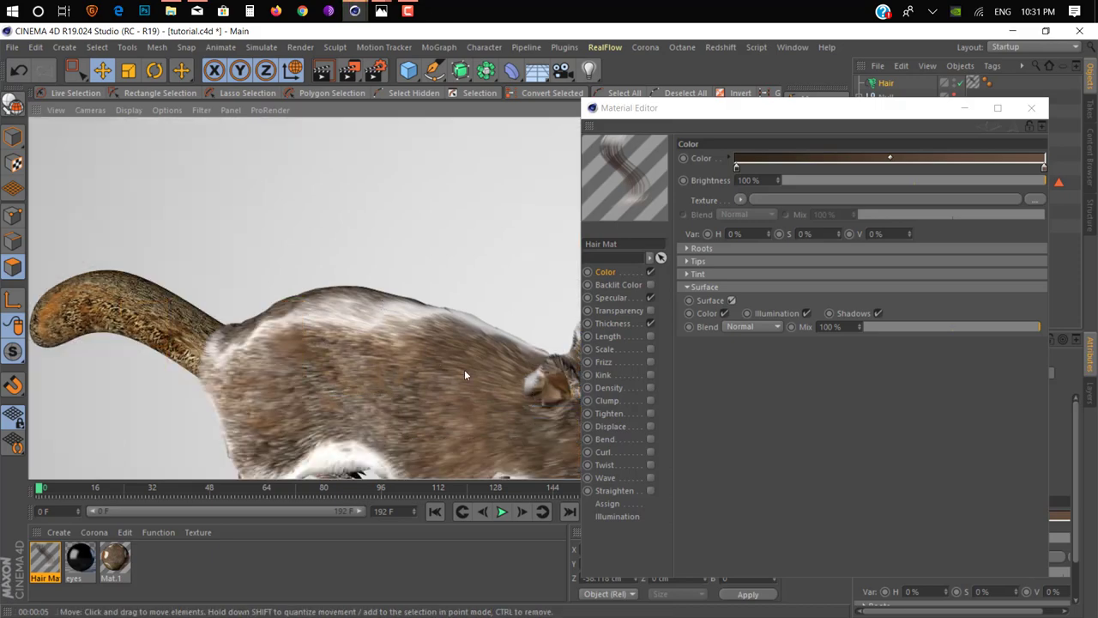
pyautogui.scroll(-5, 382, 255)
# Switch off the Hair Mat's Specular channel
pyautogui.keyDown('alt'); pyautogui.moveTo(381, 256); pyautogui.dragTo(388, 290); pyautogui.keyUp('alt')
pyautogui.click(644, 300)
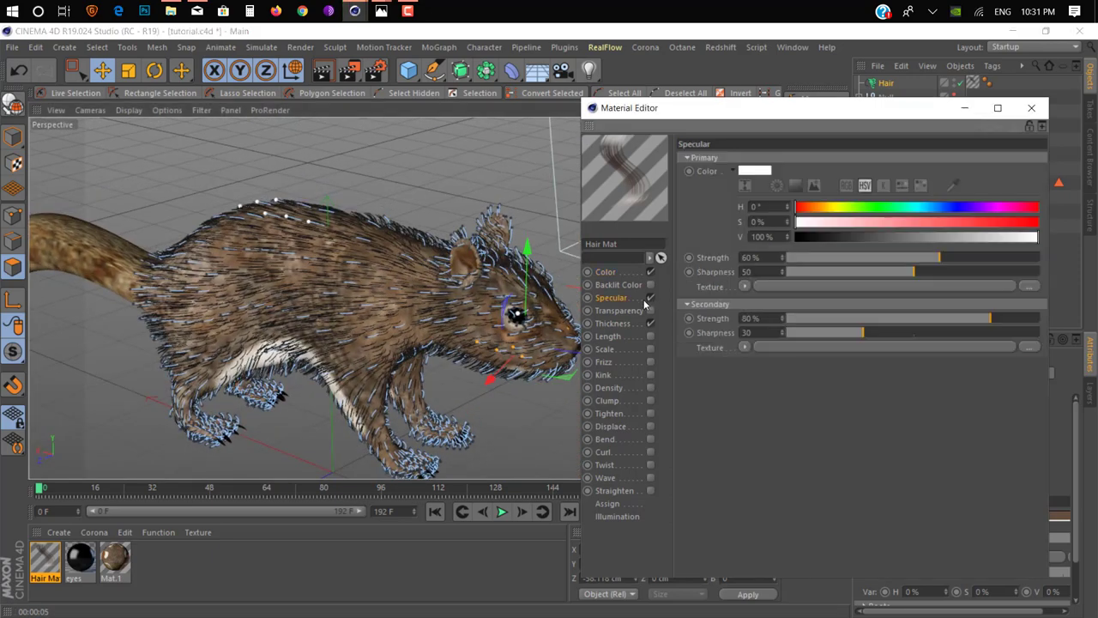
pyautogui.click(649, 297)
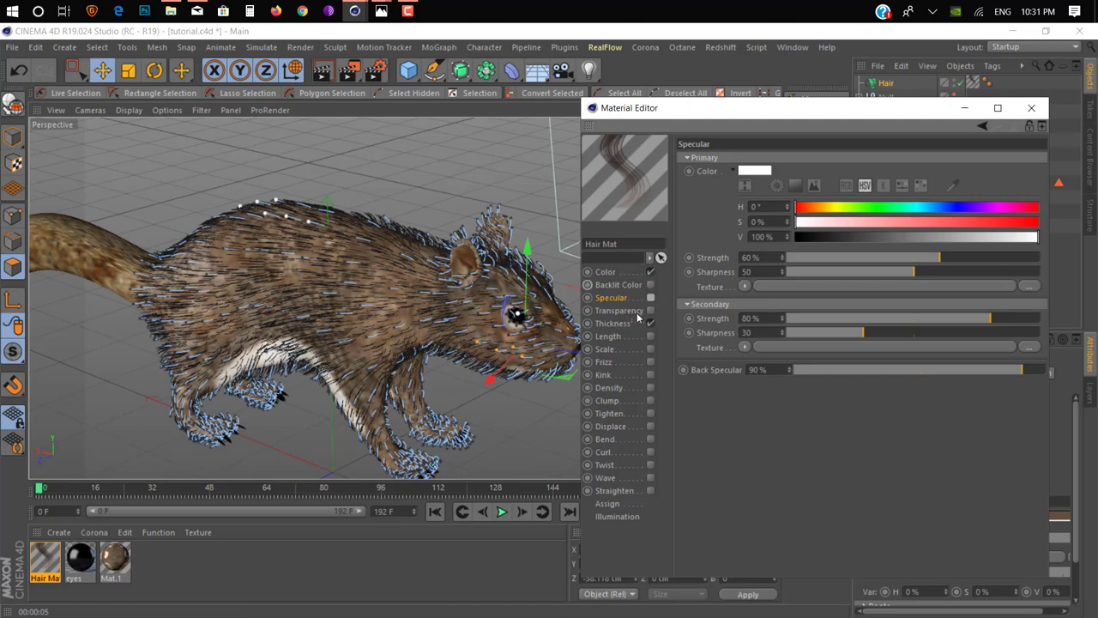
# Set Hair Mat Root and Tip thickness to 0.5 cm and lower the curve's right end to the bottom
pyautogui.click(612, 323)
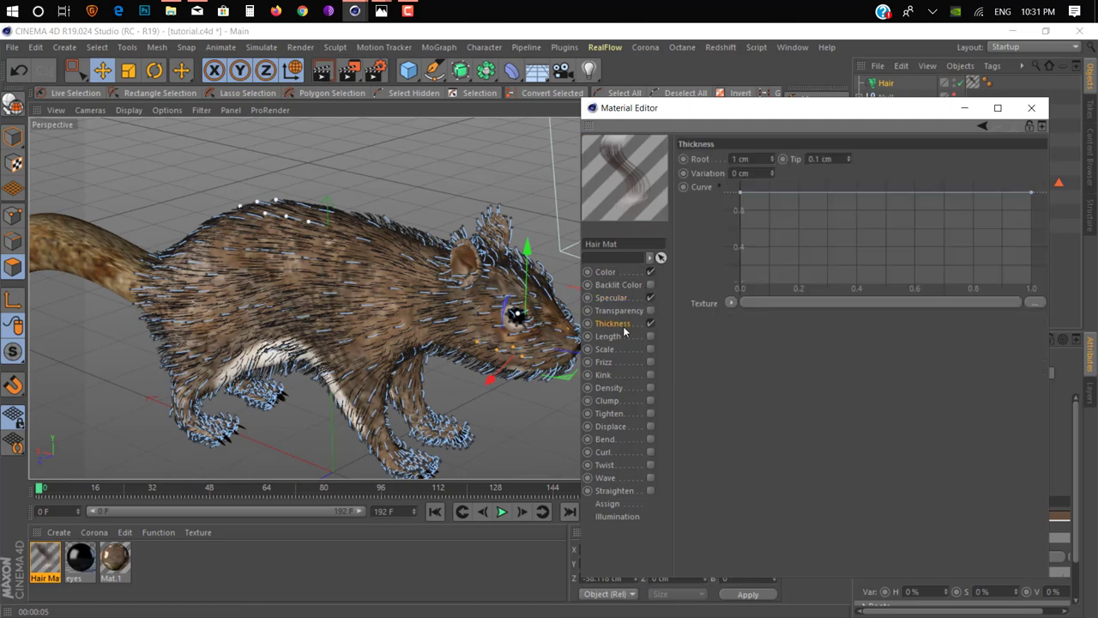
pyautogui.keyDown('alt'); pyautogui.moveTo(309, 248); pyautogui.dragTo(480, 230); pyautogui.keyUp('alt')
pyautogui.doubleClick(739, 158)
pyautogui.write('.5')
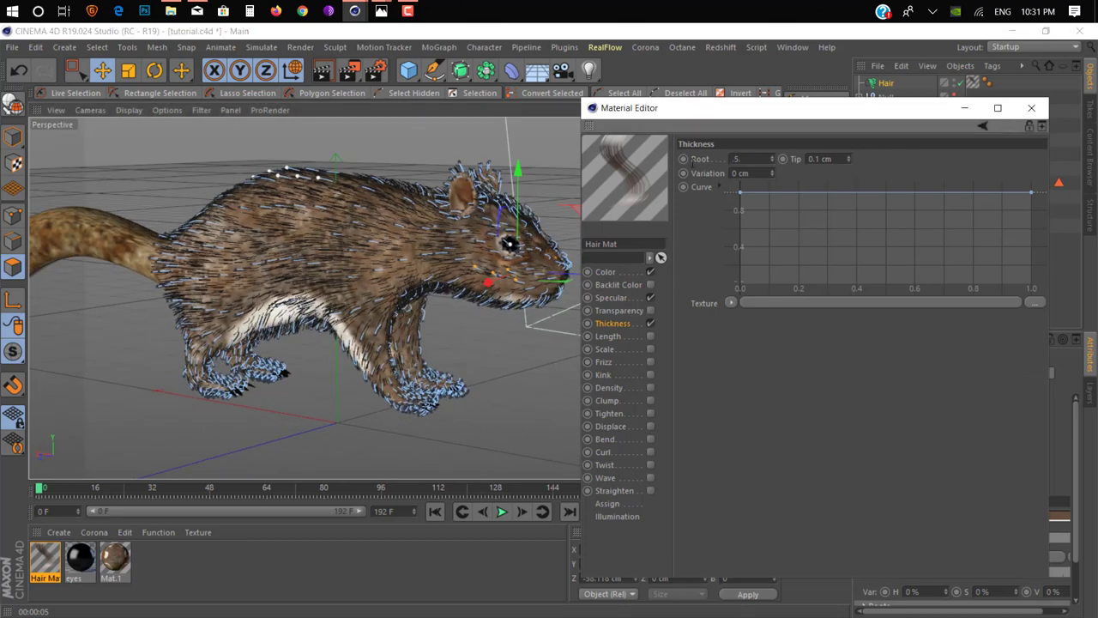
pyautogui.press('Tab')
pyautogui.write('.5')
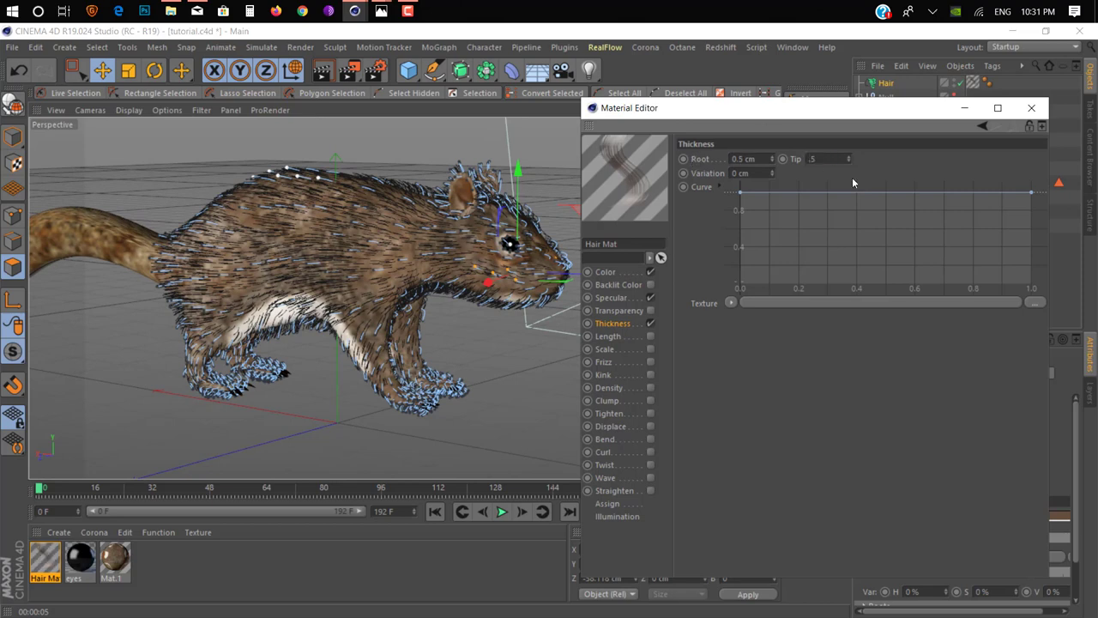
pyautogui.press('Return')
pyautogui.moveTo(736, 197); pyautogui.dragTo(753, 272)
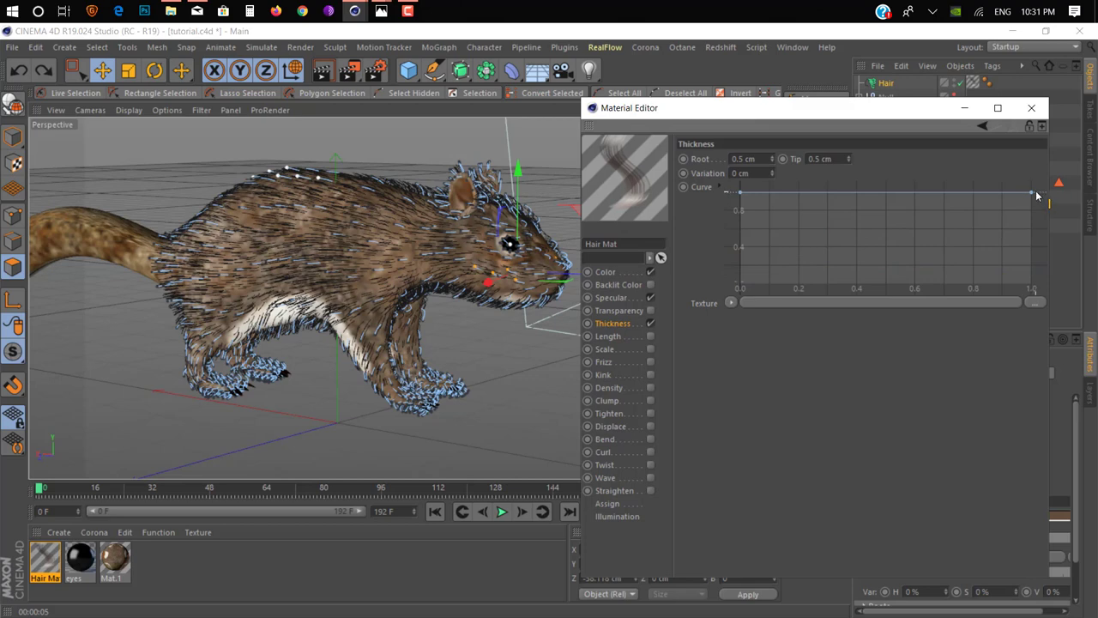
pyautogui.moveTo(1036, 196); pyautogui.dragTo(1031, 280)
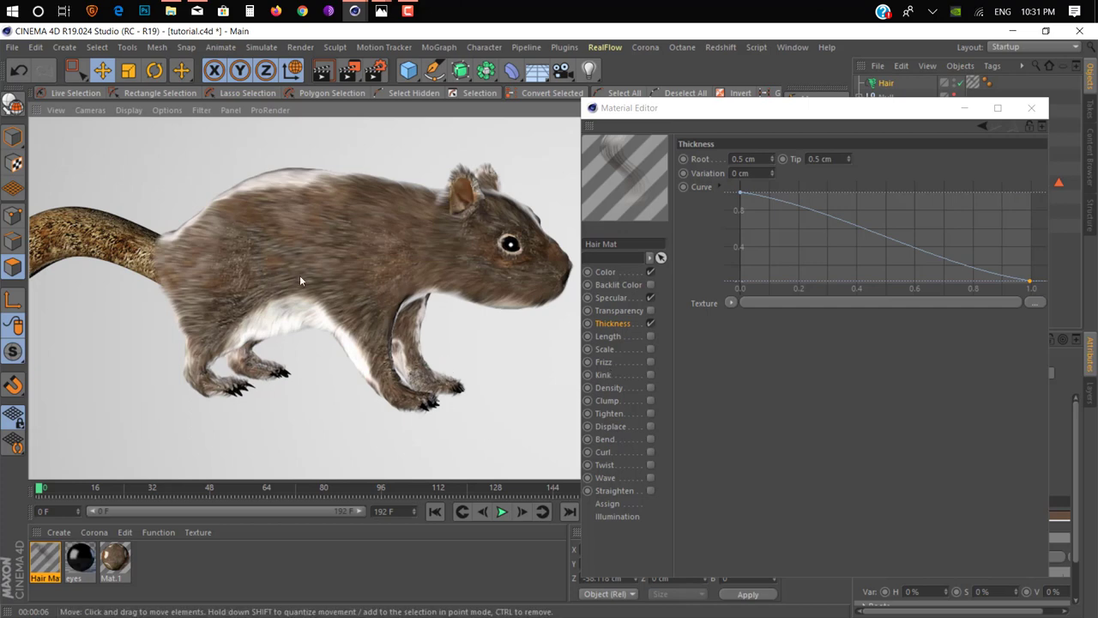
# Lower the Hair Mat's primary specular strength from 60% to 23%, rendering to check the sheen
pyautogui.click(604, 298)
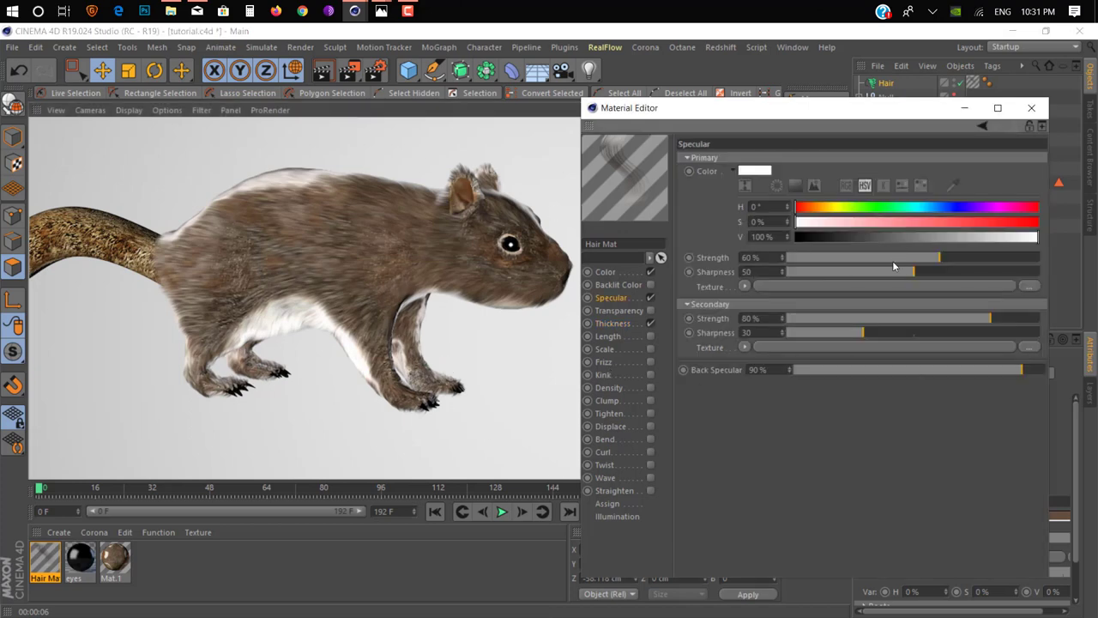
pyautogui.moveTo(907, 255); pyautogui.dragTo(830, 257)
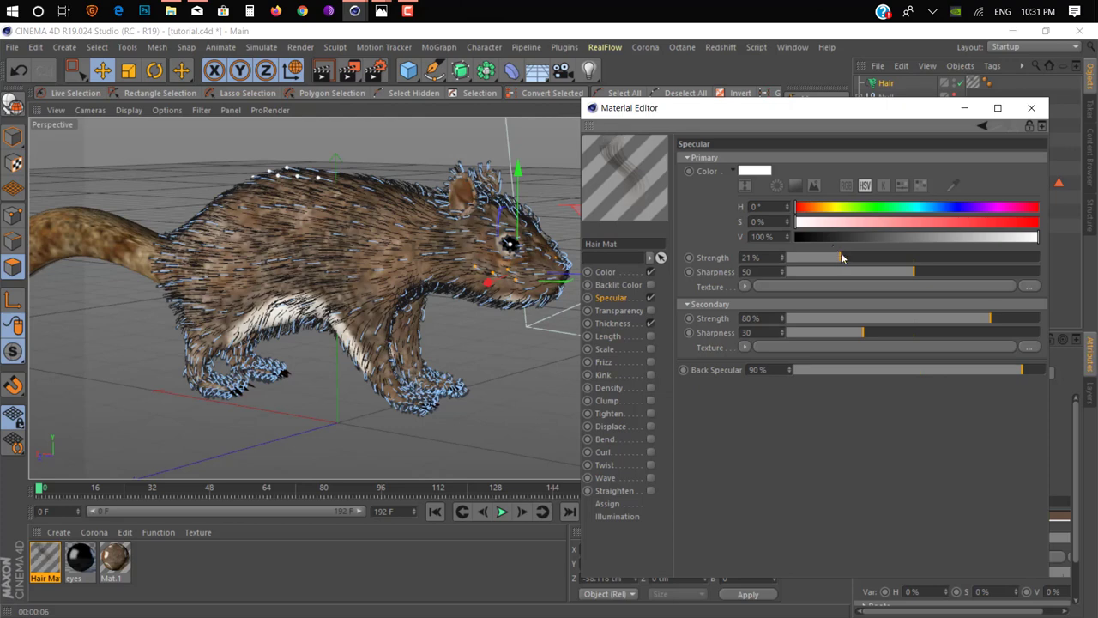
pyautogui.click(332, 77)
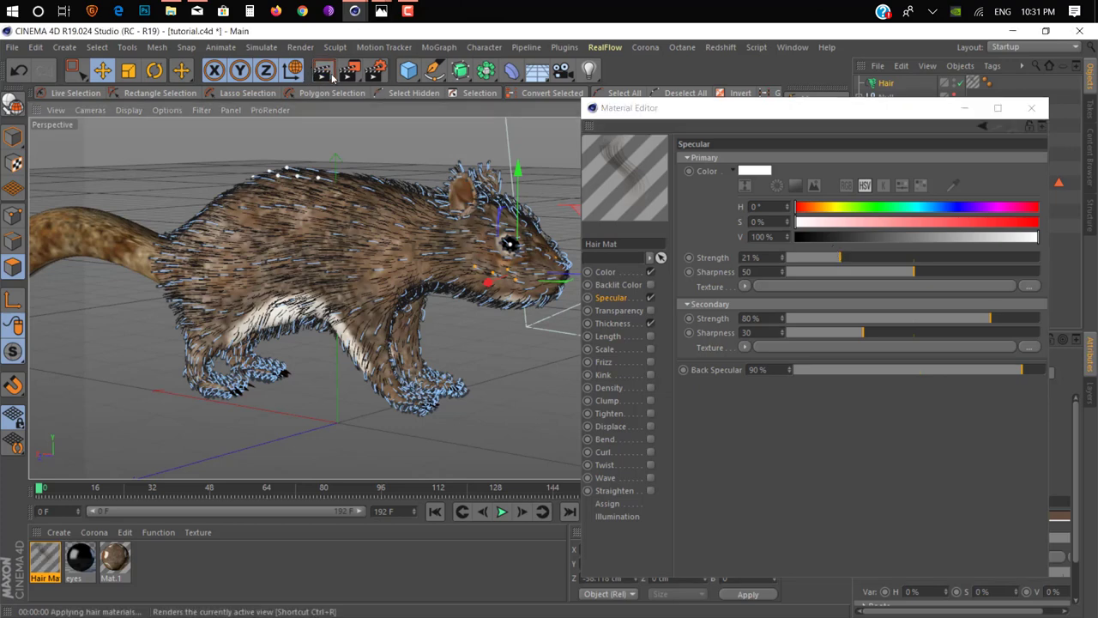
pyautogui.click(845, 262)
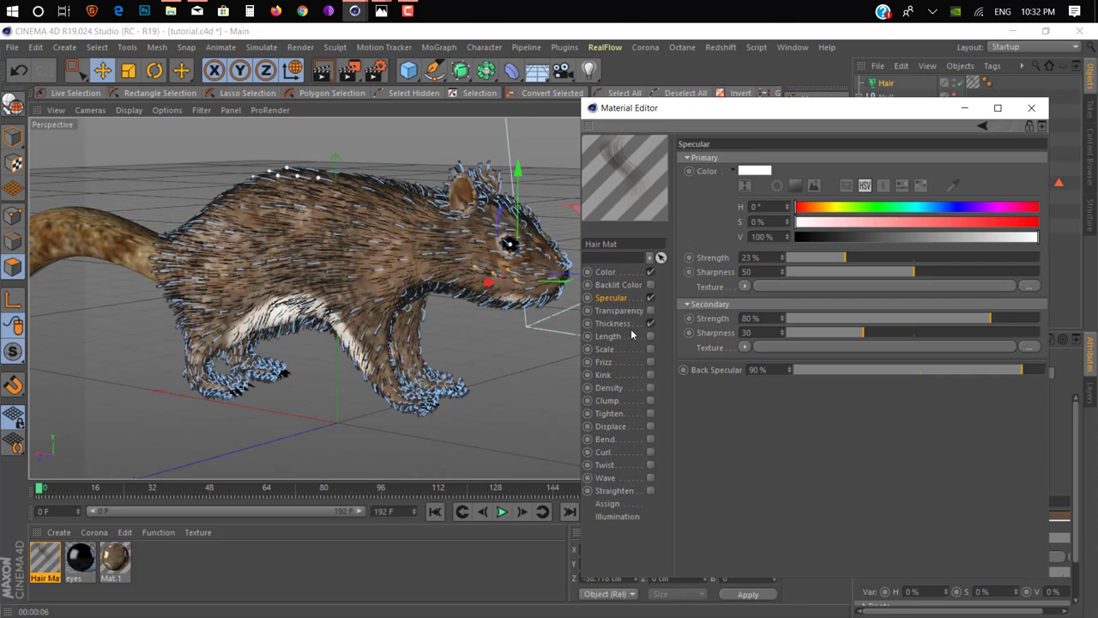
# Enable Frizz on the Hair Mat and pull its curve down toward the tips
pyautogui.click(610, 348)
pyautogui.click(616, 362)
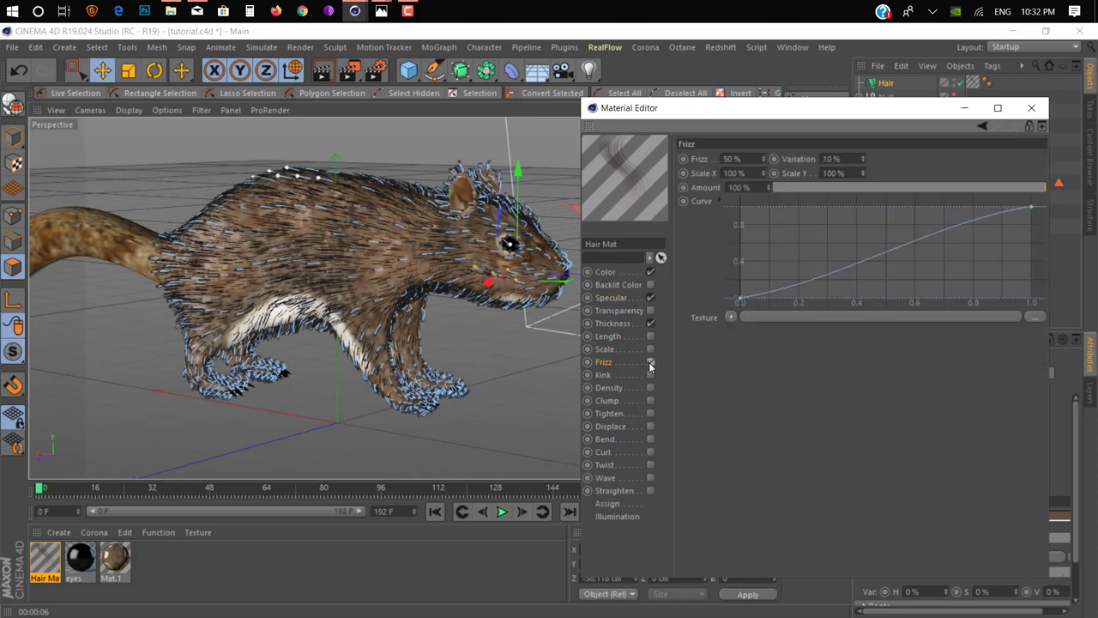
pyautogui.click(650, 363)
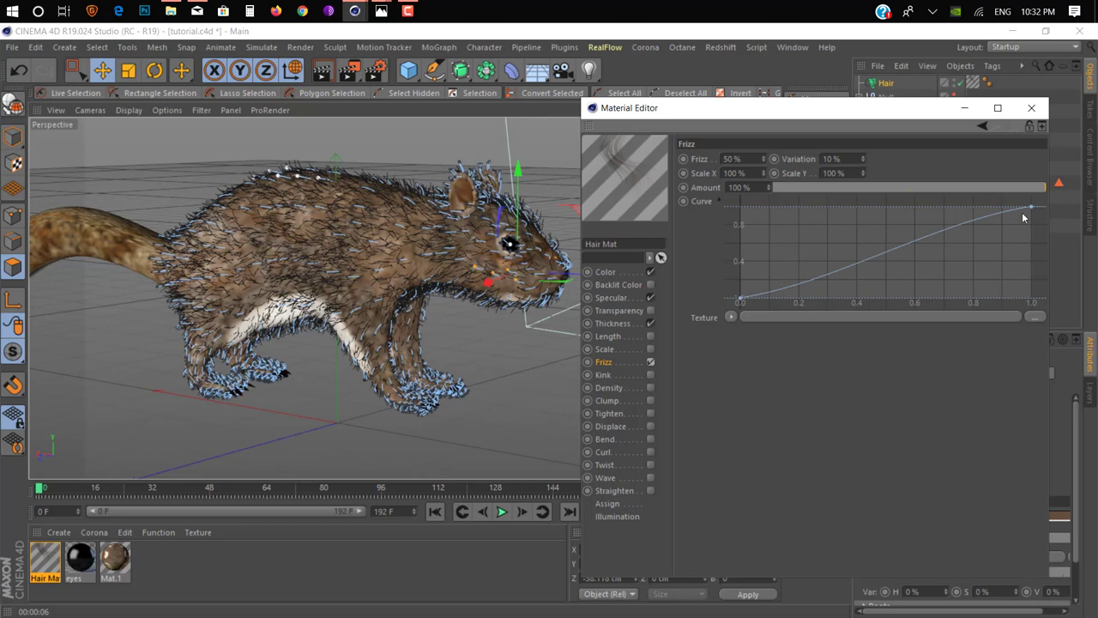
pyautogui.moveTo(1032, 211); pyautogui.dragTo(1031, 277)
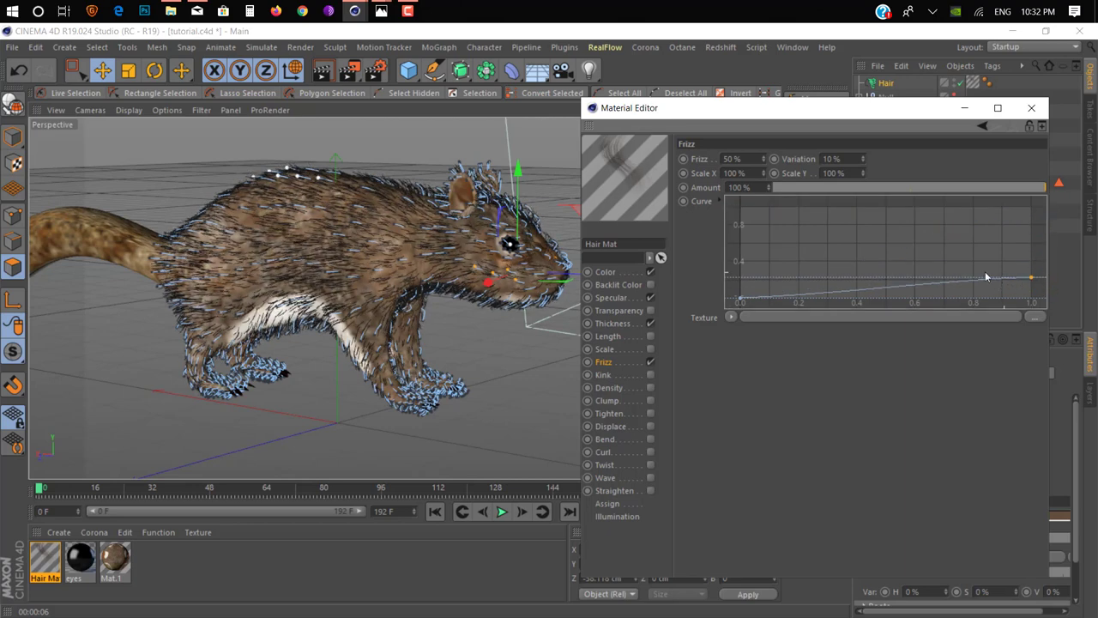
pyautogui.moveTo(957, 284); pyautogui.dragTo(961, 294)
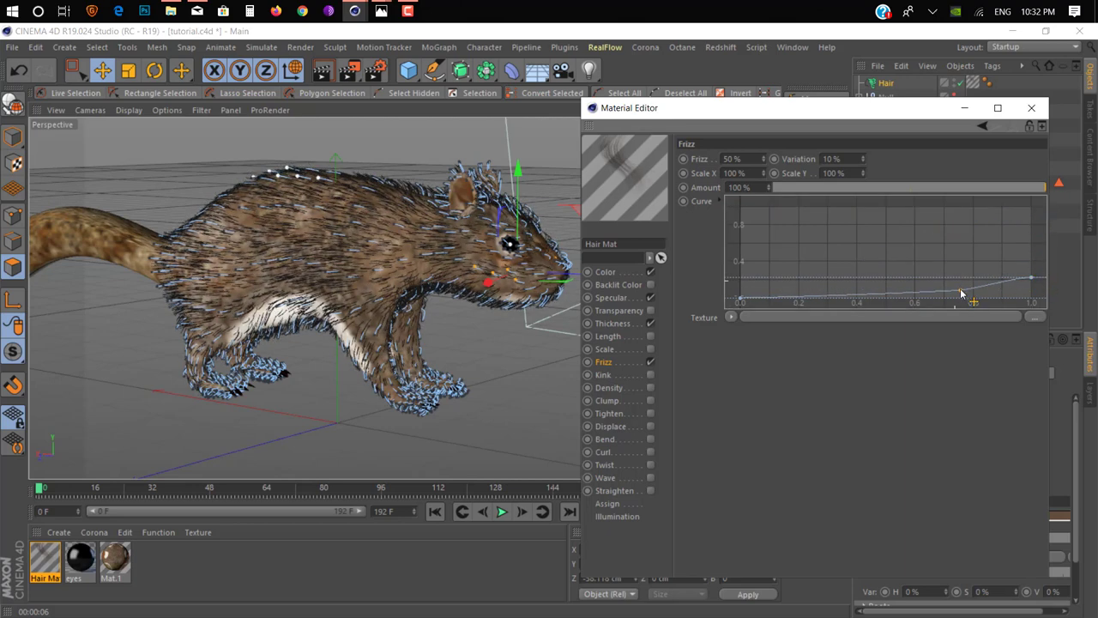
# Enable Kink, lower the curve's end and raise a middle point
pyautogui.click(639, 376)
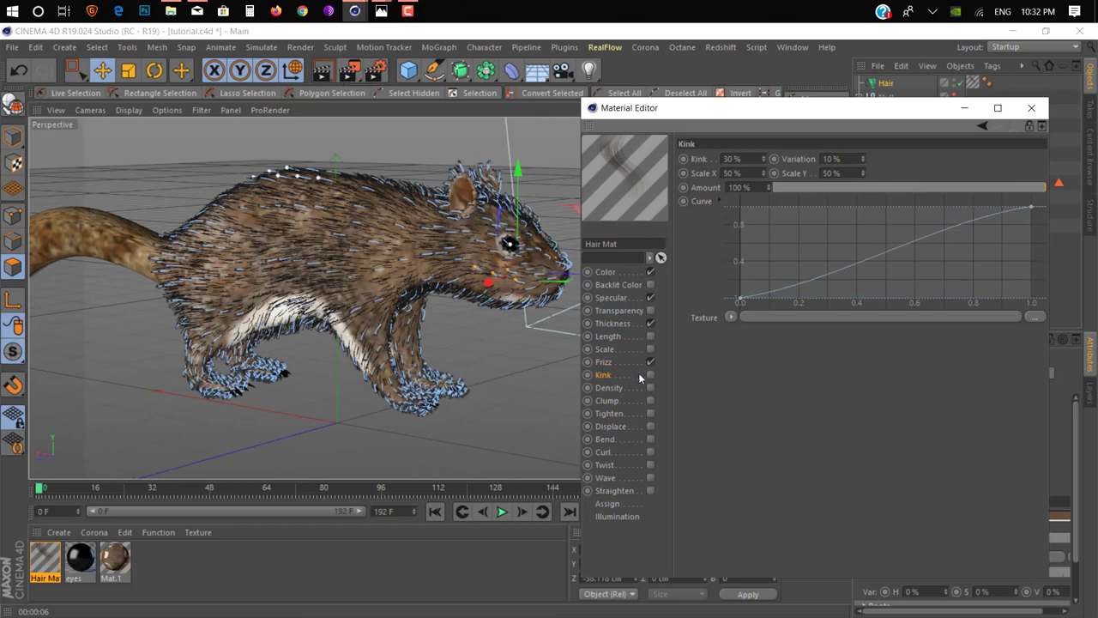
pyautogui.click(650, 374)
pyautogui.moveTo(1032, 209); pyautogui.dragTo(1029, 298)
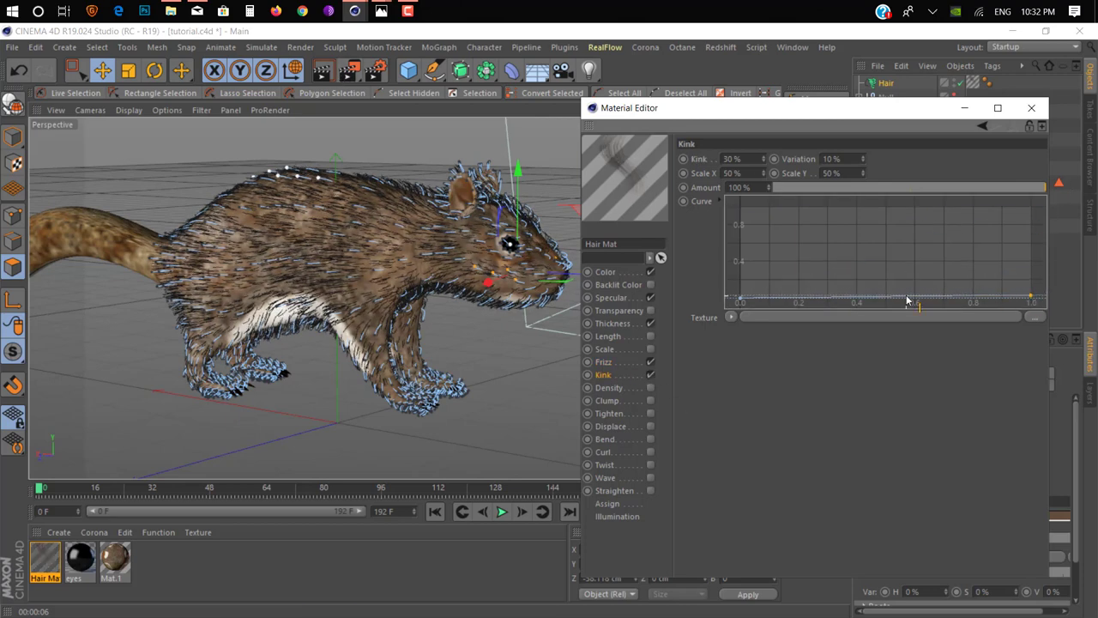
pyautogui.moveTo(889, 300); pyautogui.dragTo(888, 290)
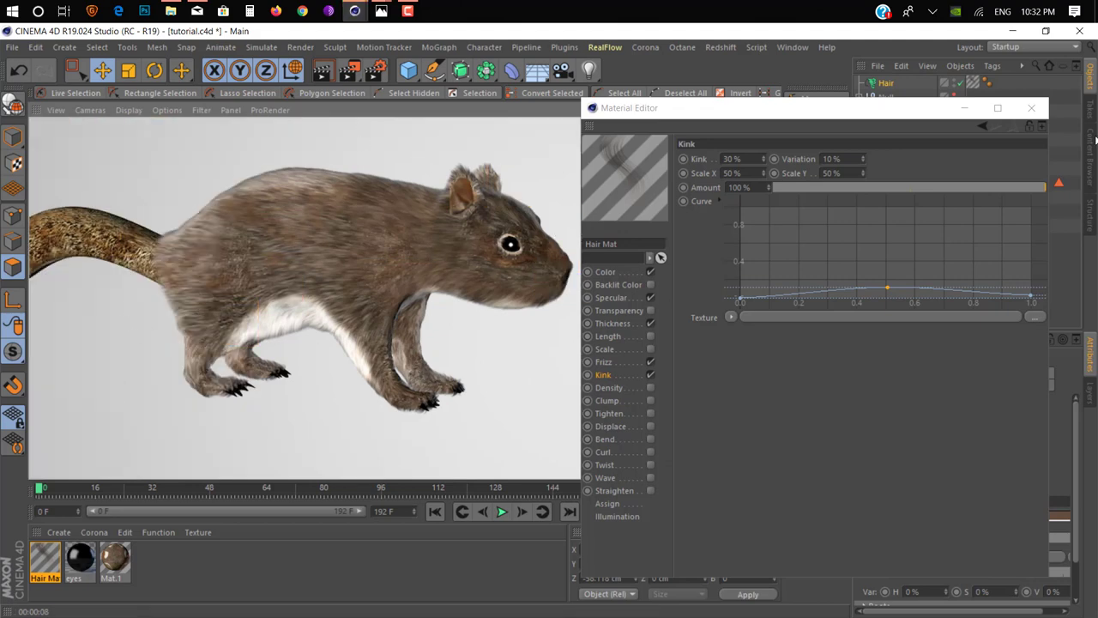
# Add an omni light and position it beside the squirrel's head
pyautogui.click(1028, 109)
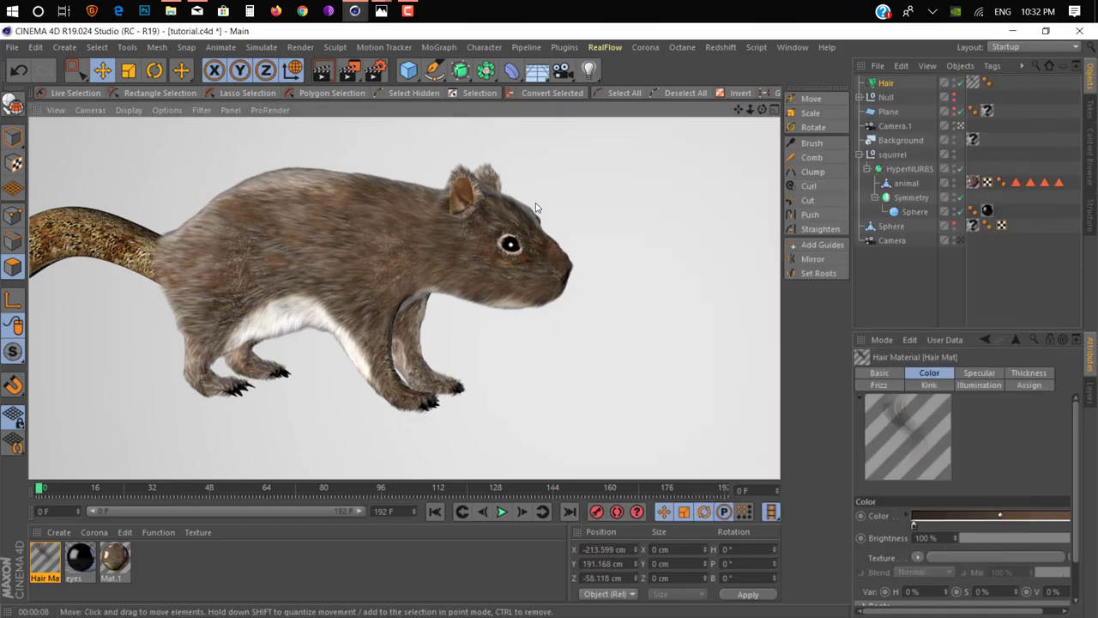
pyautogui.keyDown('alt'); pyautogui.moveTo(536, 233); pyautogui.dragTo(579, 110); pyautogui.keyUp('alt')
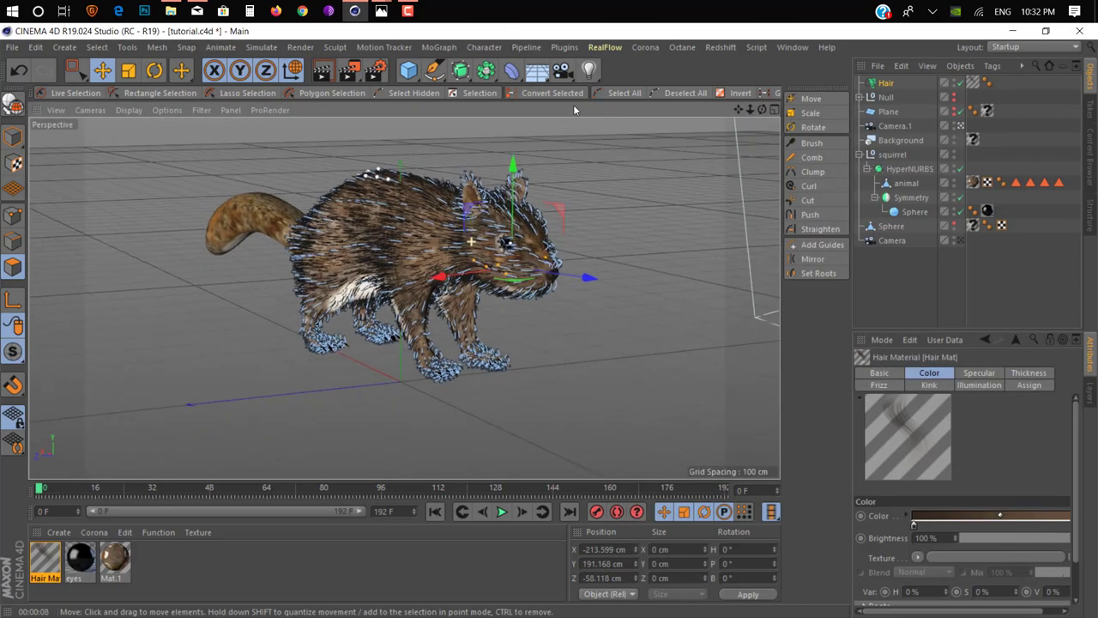
pyautogui.click(592, 72)
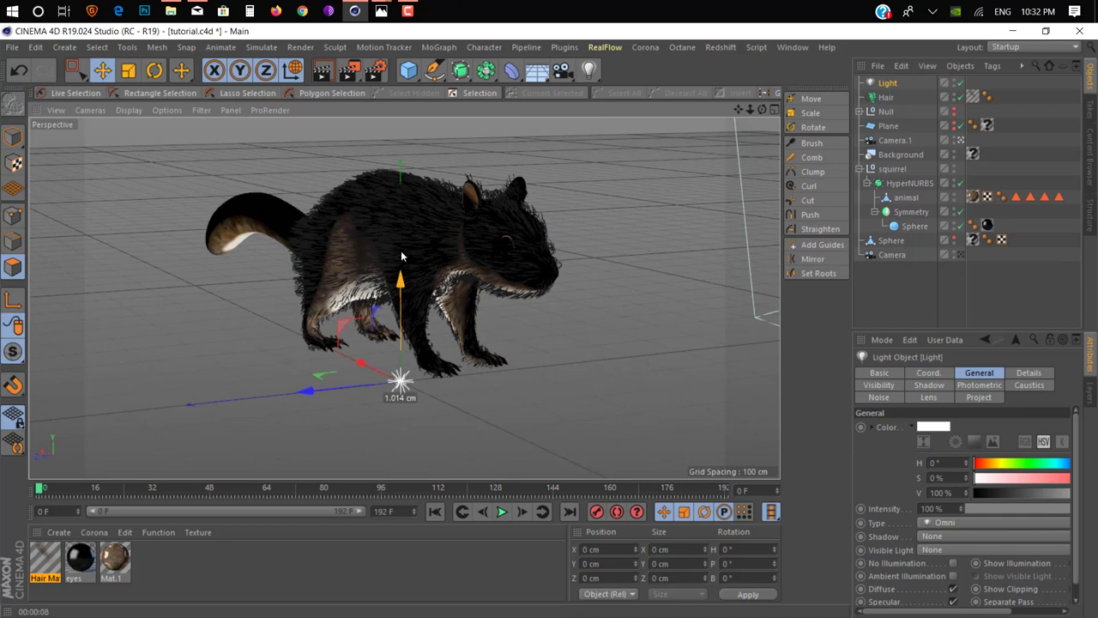
pyautogui.moveTo(392, 321)
pyautogui.keyDown('alt'); pyautogui.mouseDown()
pyautogui.moveTo(327, 208)
pyautogui.moveTo(588, 257)
pyautogui.mouseUp(); pyautogui.keyUp('alt')
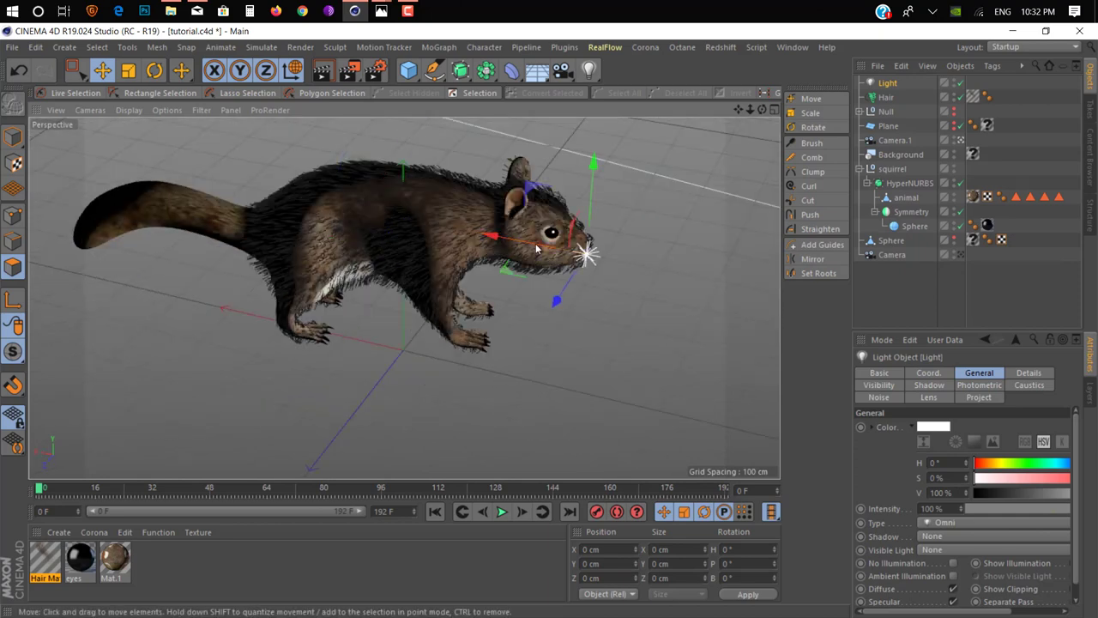
pyautogui.moveTo(559, 299)
pyautogui.mouseDown()
pyautogui.moveTo(493, 324)
pyautogui.moveTo(493, 210)
pyautogui.mouseUp()
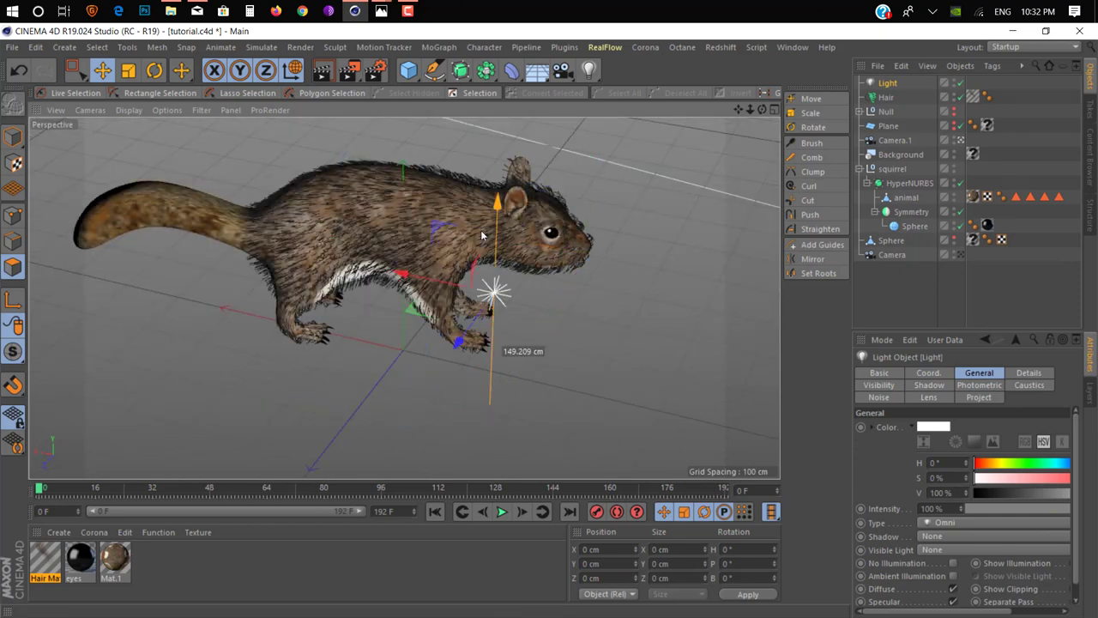
pyautogui.moveTo(446, 283); pyautogui.dragTo(520, 301)
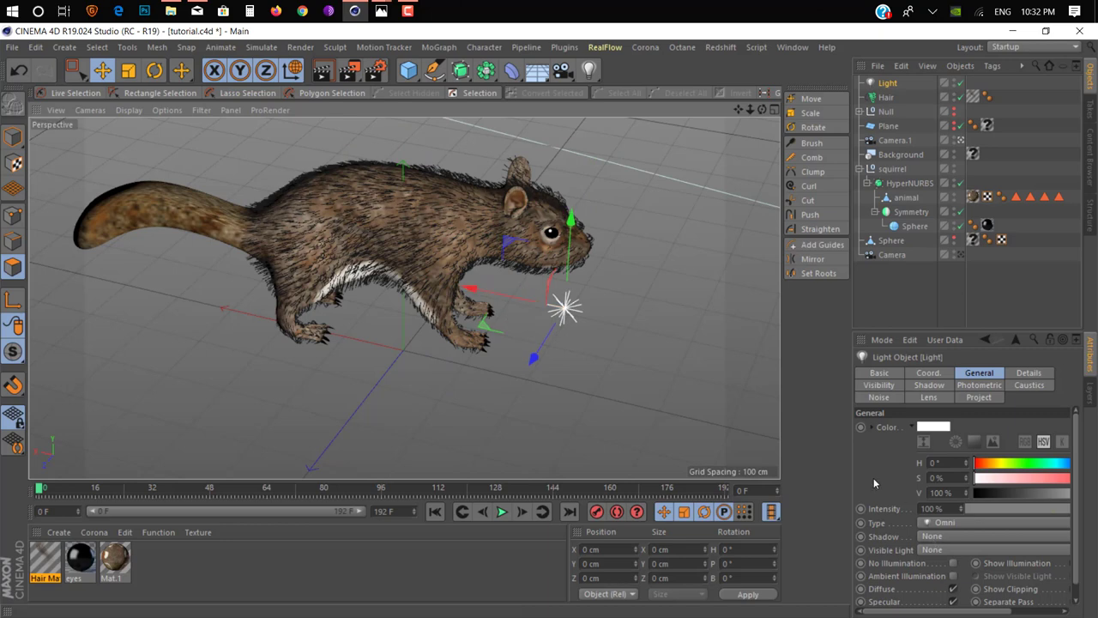
# Give the light Area shadows and make the floor plane visible
pyautogui.click(933, 536)
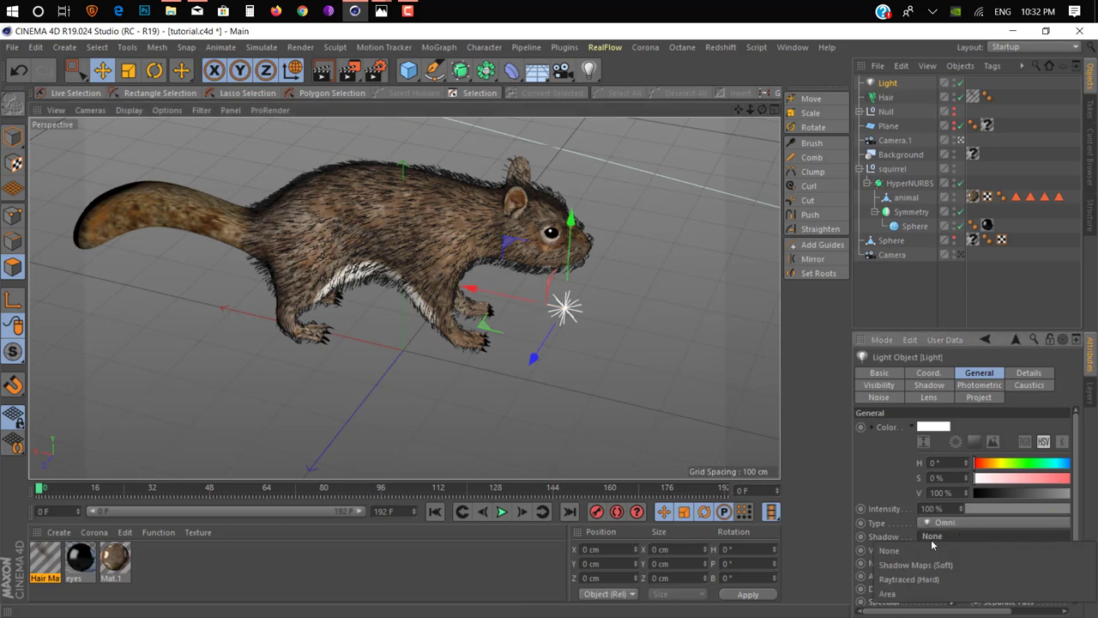
pyautogui.click(883, 593)
pyautogui.moveTo(411, 257)
pyautogui.keyDown('alt'); pyautogui.mouseDown()
pyautogui.moveTo(448, 225)
pyautogui.moveTo(470, 230)
pyautogui.moveTo(459, 240)
pyautogui.mouseUp(); pyautogui.keyUp('alt')
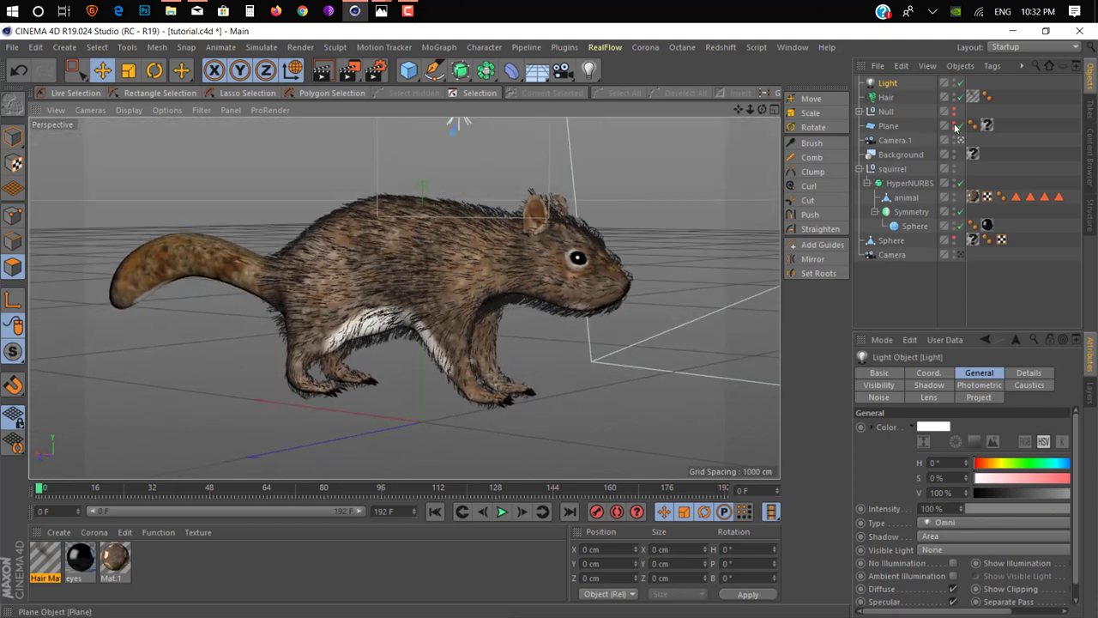
pyautogui.click(954, 125)
# Render the viewport, then orbit and zoom to a close side view of the squirrel's head
pyautogui.click(323, 71)
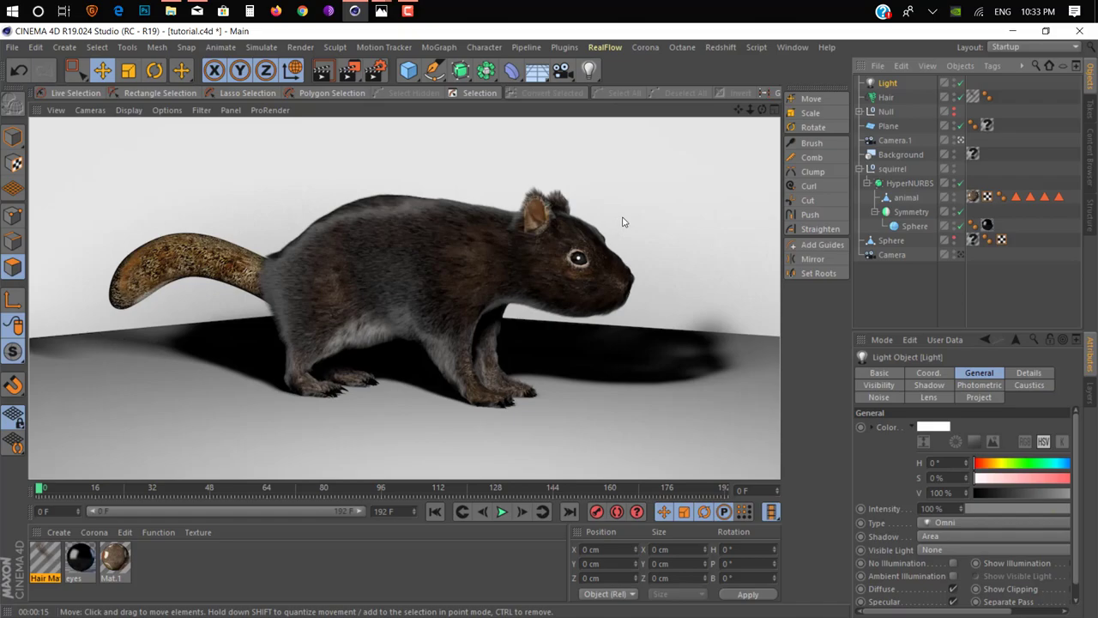
pyautogui.moveTo(624, 222)
pyautogui.keyDown('alt'); pyautogui.mouseDown()
pyautogui.moveTo(517, 266)
pyautogui.moveTo(401, 267)
pyautogui.moveTo(456, 270)
pyautogui.mouseUp(); pyautogui.keyUp('alt')
pyautogui.scroll(3, 455, 270)
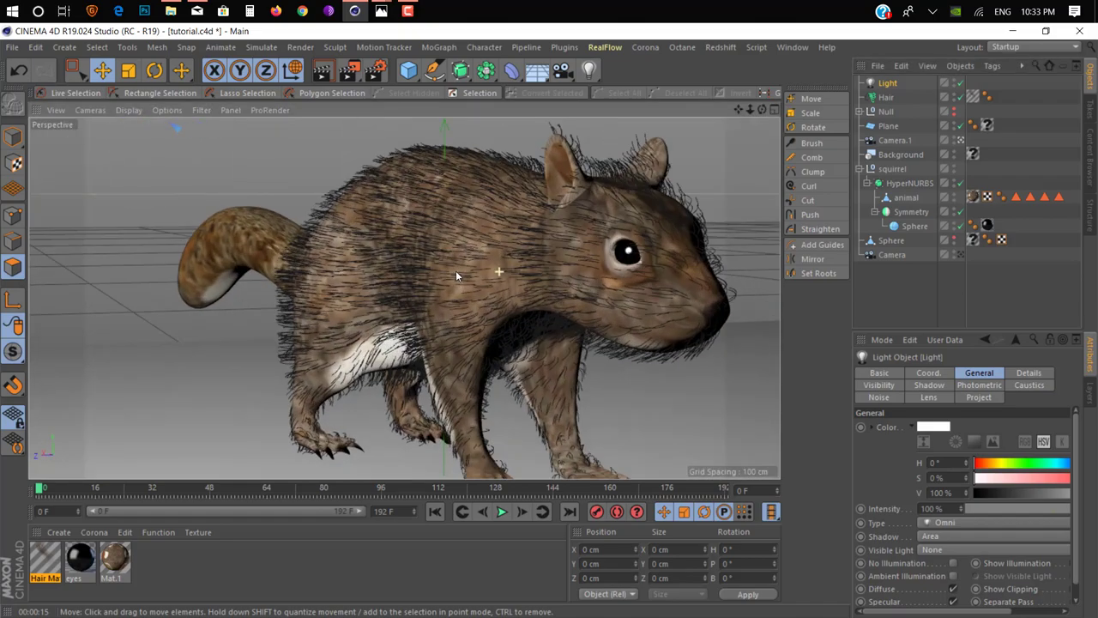
pyautogui.scroll(3, 455, 271)
pyautogui.moveTo(589, 273)
pyautogui.keyDown('alt'); pyautogui.mouseDown()
pyautogui.moveTo(745, 274)
pyautogui.moveTo(618, 280)
pyautogui.moveTo(686, 275)
pyautogui.mouseUp(); pyautogui.keyUp('alt')
# Select the Hair object with the hair Brush tool and undo the recent view changes
pyautogui.click(812, 142)
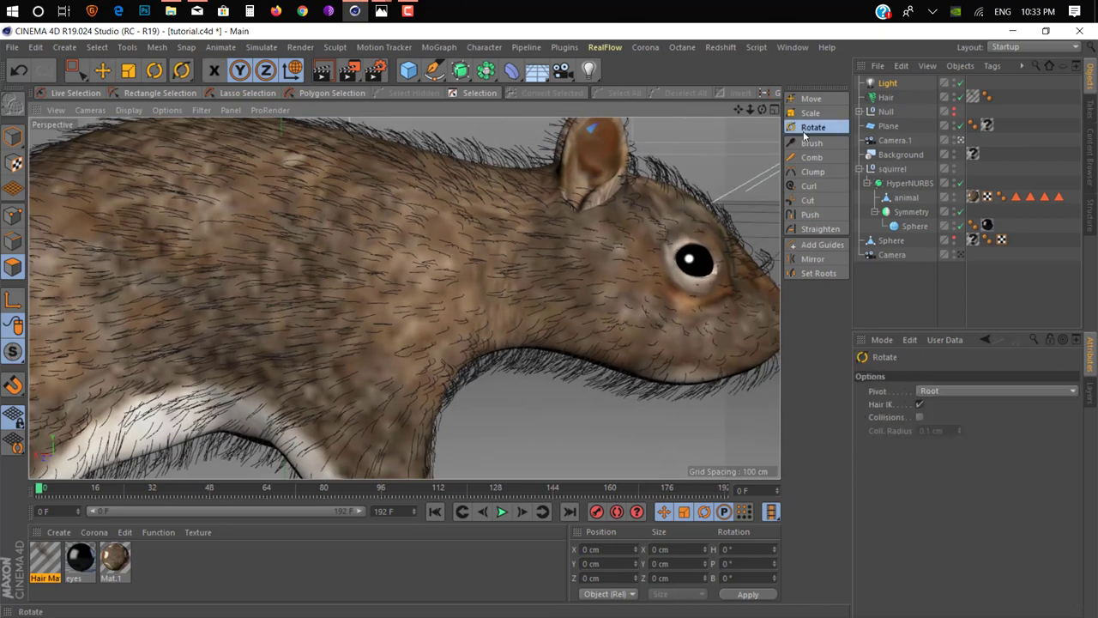
pyautogui.click(886, 97)
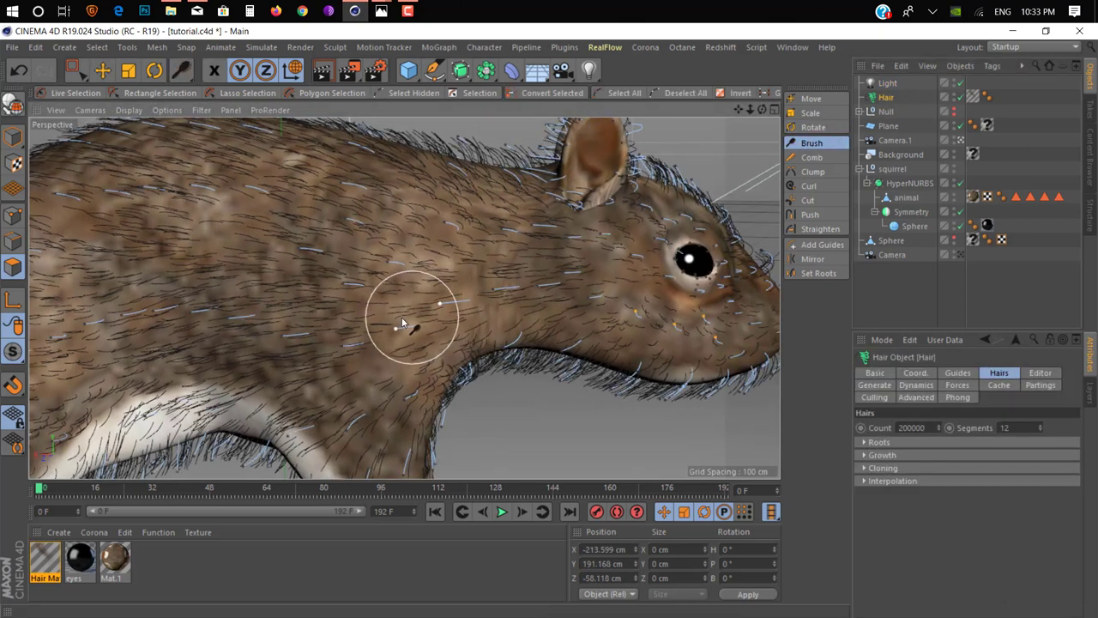
pyautogui.keyDown('alt'); pyautogui.moveTo(402, 317); pyautogui.dragTo(577, 320); pyautogui.keyUp('alt')
pyautogui.hotkey('ctrl', 'shift', 'z')
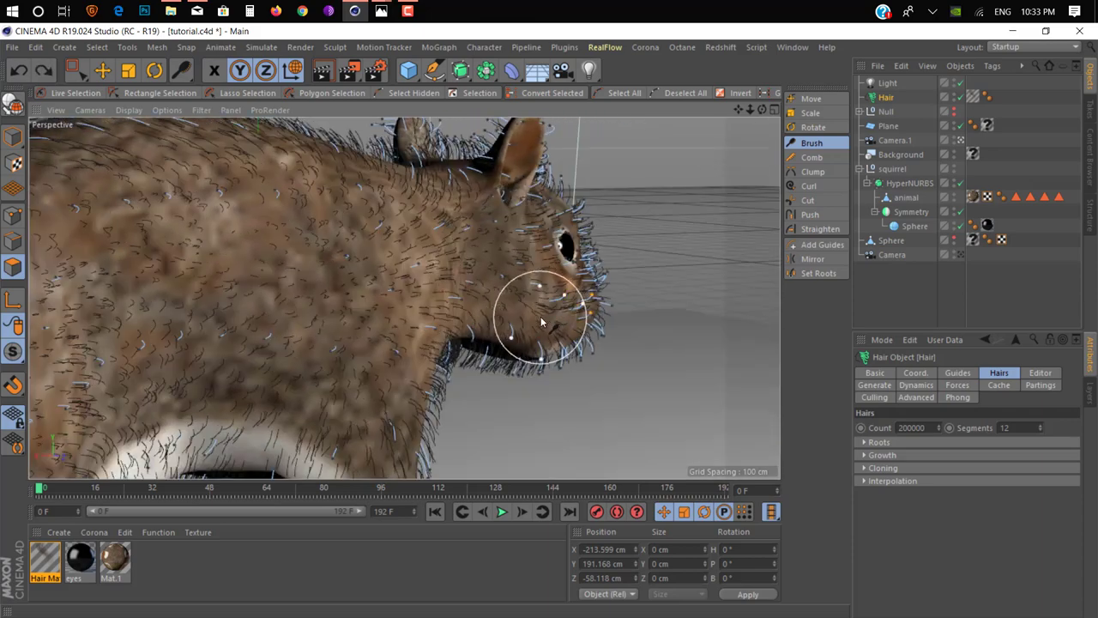
pyautogui.hotkey('ctrl', 'z')
pyautogui.hotkey('ctrl', 'shift', 'z')
pyautogui.hotkey('ctrl', 'shift', 'z')
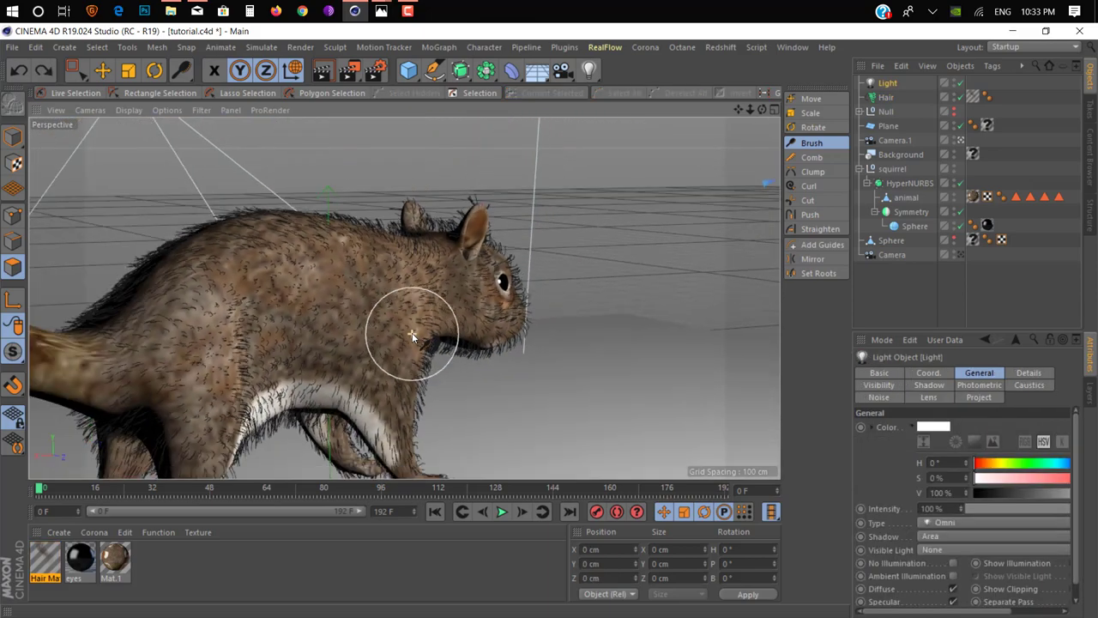
pyautogui.hotkey('ctrl', 'shift', 'z')
pyautogui.hotkey('ctrl', 'shift', 'z')
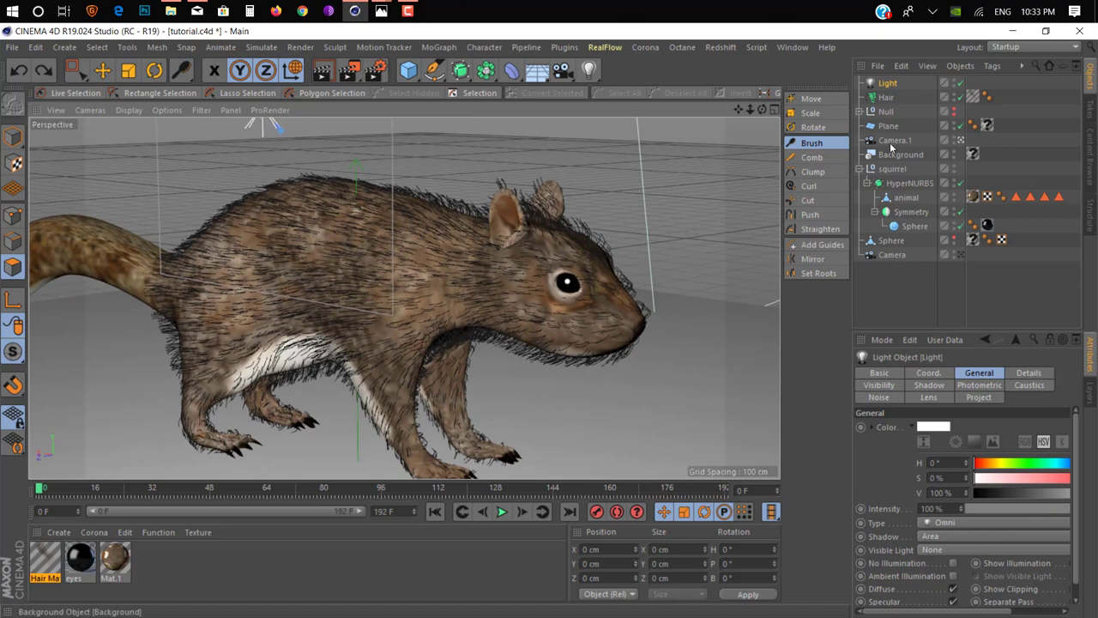
# Remove the Light object, reselect Hair to show its guides, and pick Live Selection
pyautogui.hotkey('ctrl', 'z')
pyautogui.hotkey('ctrl', 'z')
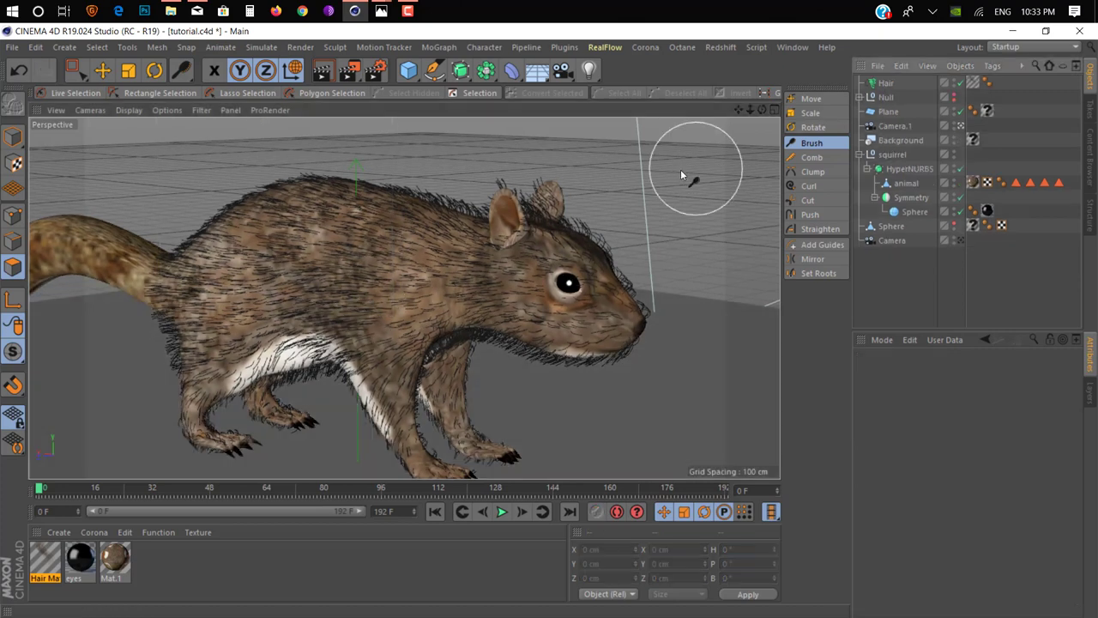
pyautogui.hotkey('ctrl', 'z')
pyautogui.hotkey('ctrl', 'z')
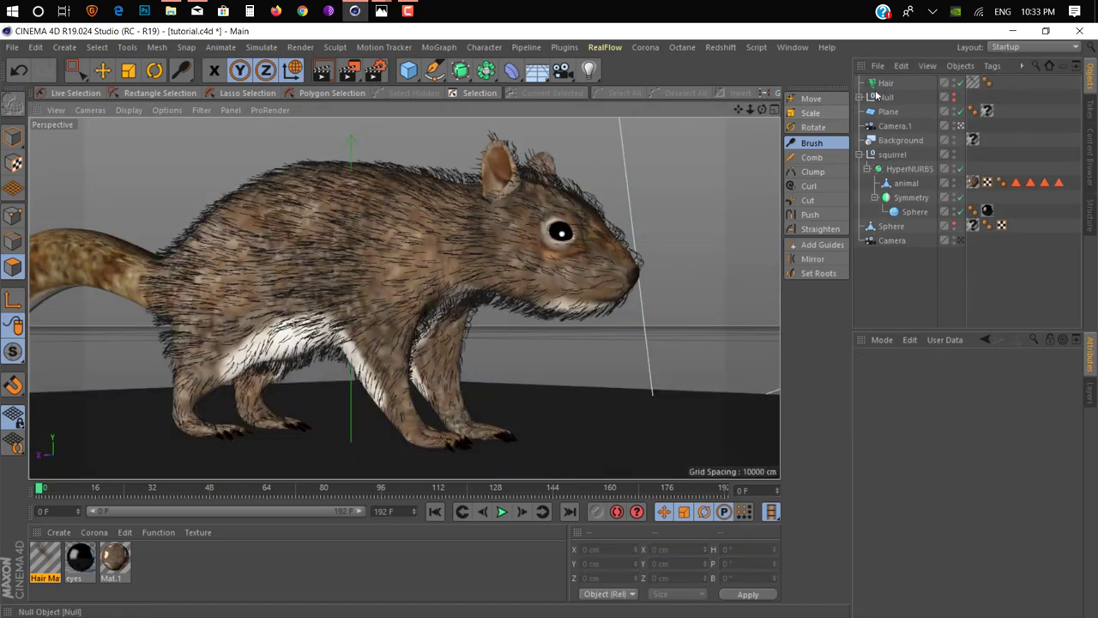
pyautogui.click(883, 84)
pyautogui.scroll(3, 510, 282)
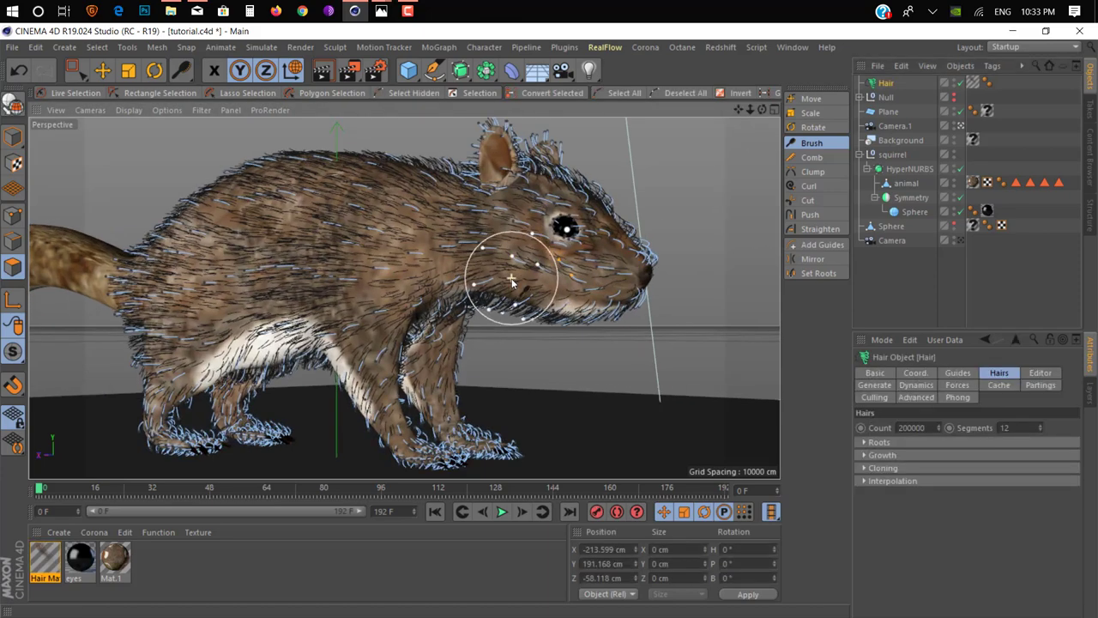
pyautogui.scroll(3, 509, 282)
pyautogui.scroll(3, 481, 281)
pyautogui.scroll(-2, 439, 280)
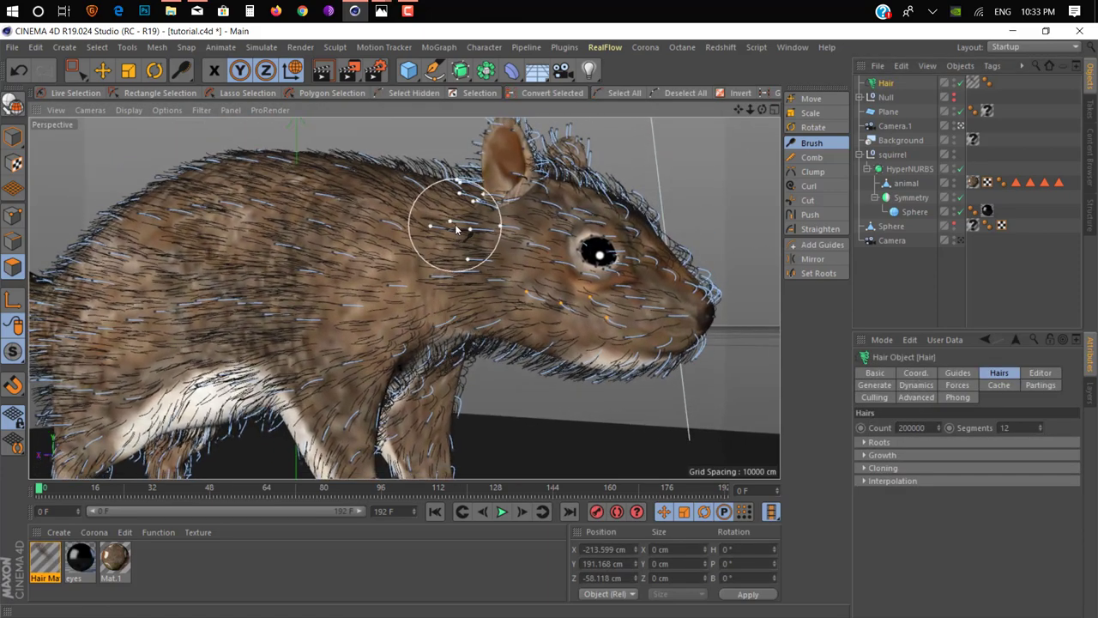
pyautogui.click(74, 93)
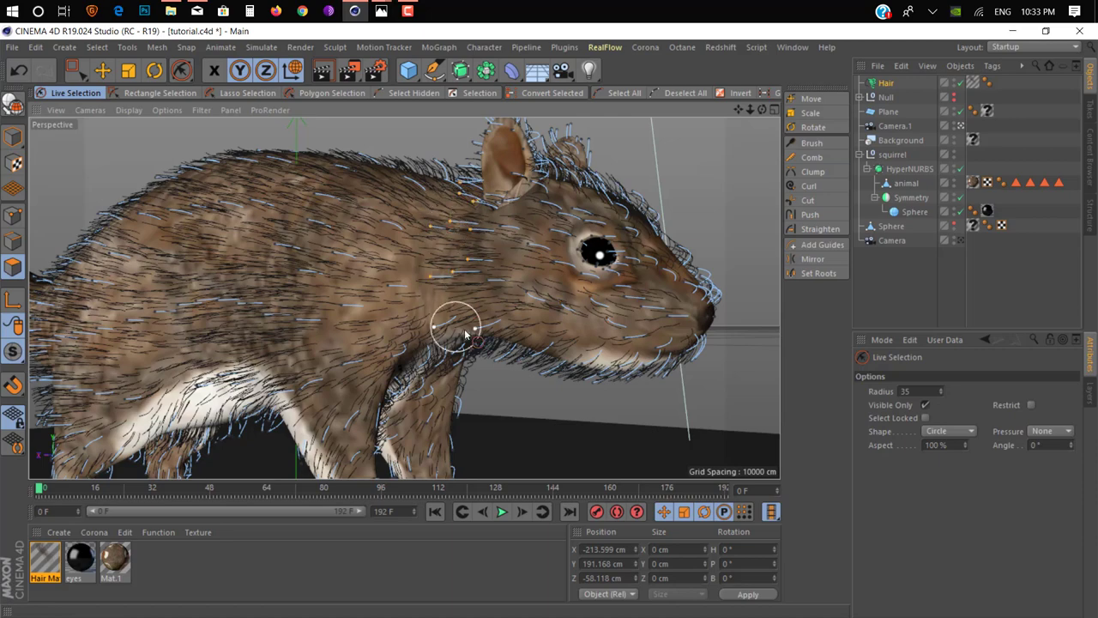
# Paint-select the hair guides on the squirrel's neck and shoulder
pyautogui.scroll(5, 429, 309)
pyautogui.scroll(-3, 344, 292)
pyautogui.scroll(-3, 258, 293)
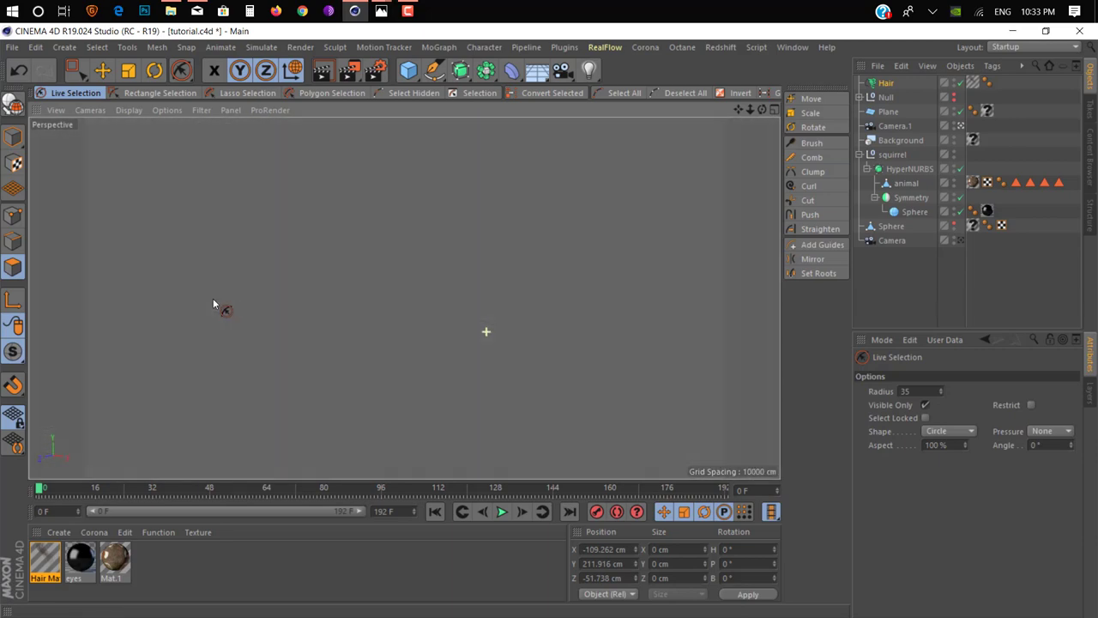
pyautogui.scroll(-3, 197, 305)
pyautogui.scroll(-1, 183, 310)
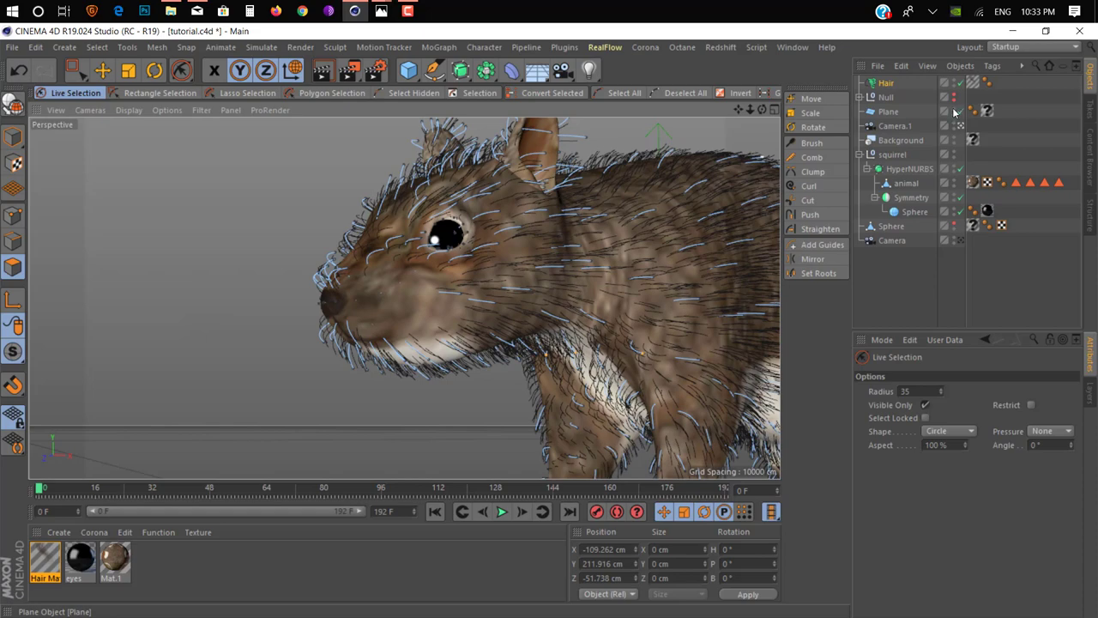
pyautogui.moveTo(584, 209); pyautogui.dragTo(571, 319)
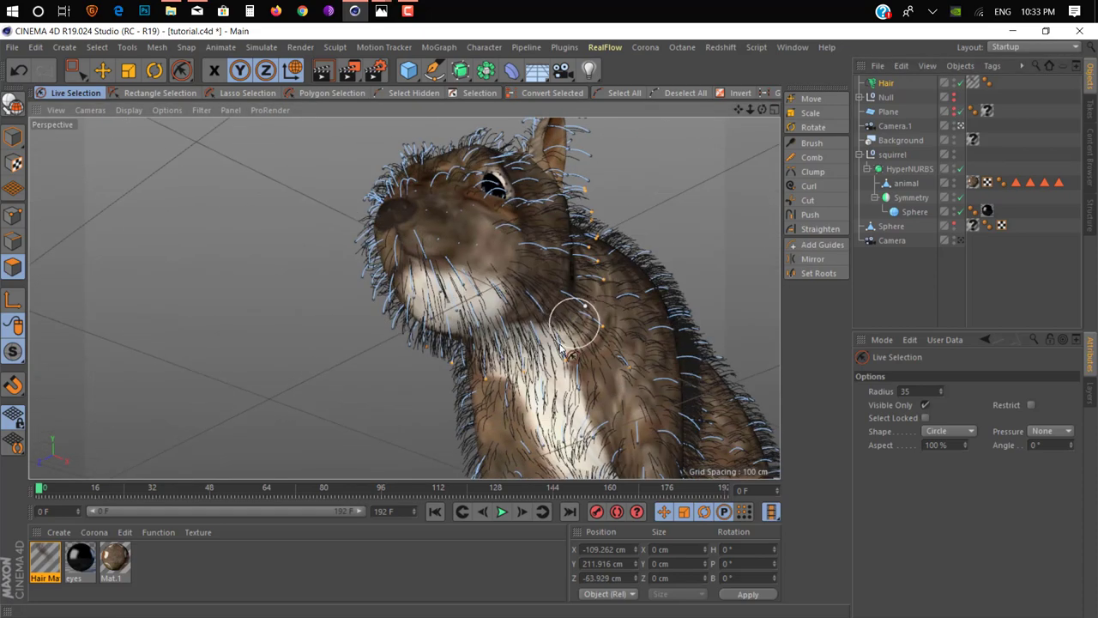
# Orbit to the legs and add the belly guides to the selection
pyautogui.moveTo(570, 424)
pyautogui.keyDown('alt'); pyautogui.mouseDown()
pyautogui.moveTo(446, 343)
pyautogui.moveTo(624, 381)
pyautogui.mouseUp(); pyautogui.keyUp('alt')
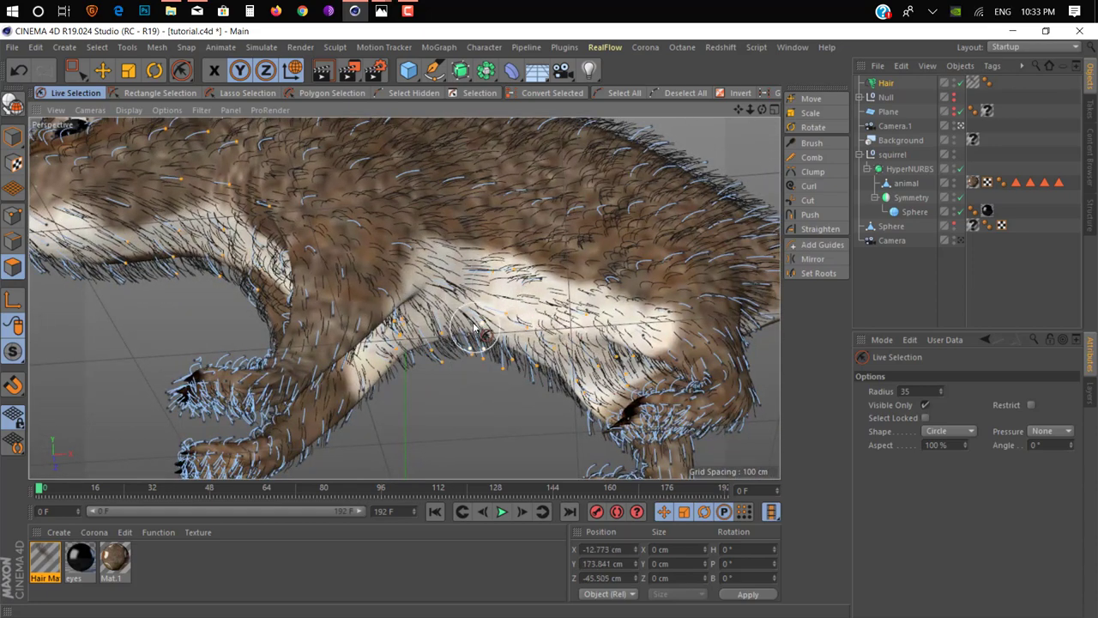
pyautogui.moveTo(476, 330)
pyautogui.keyDown('alt'); pyautogui.mouseDown()
pyautogui.moveTo(523, 300)
pyautogui.moveTo(375, 295)
pyautogui.mouseUp(); pyautogui.keyUp('alt')
pyautogui.scroll(5, 542, 268)
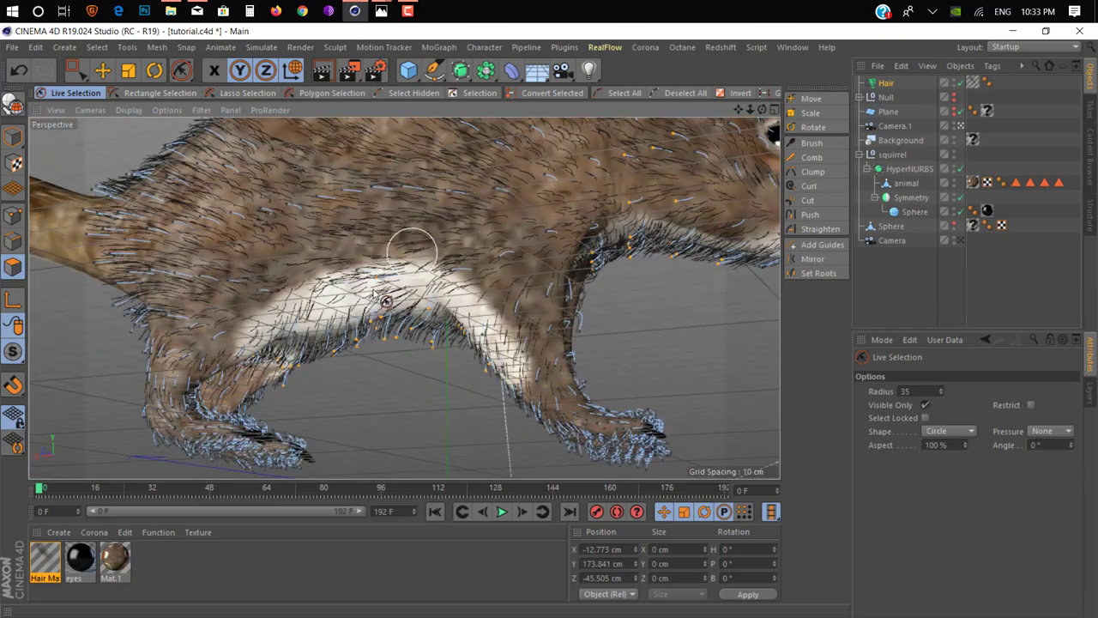
pyautogui.moveTo(301, 330); pyautogui.dragTo(360, 331)
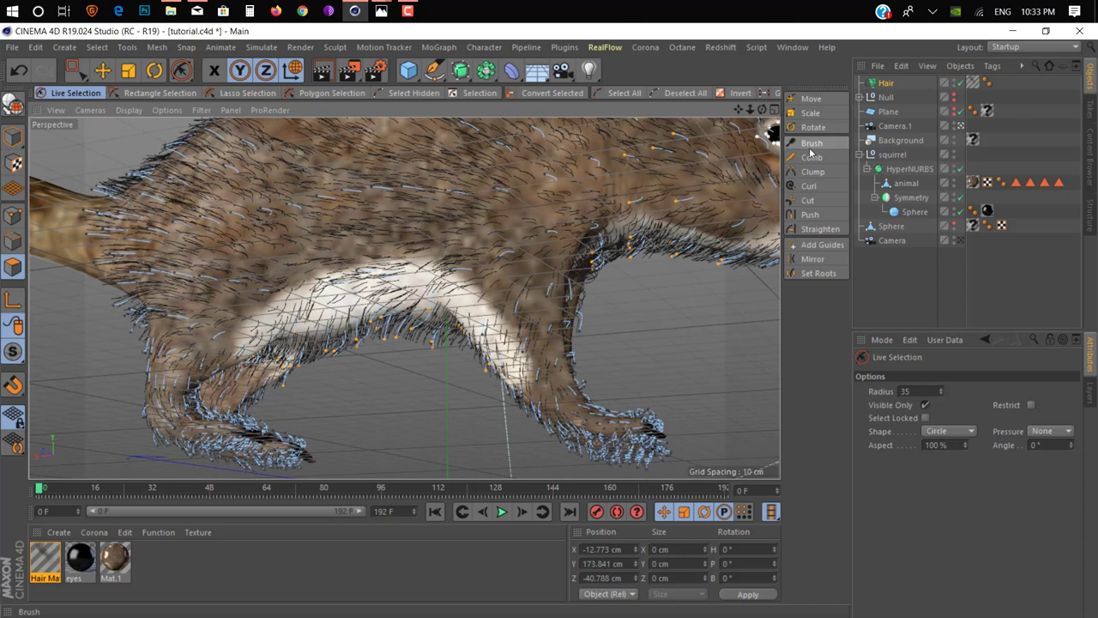
# Scale the selected belly and leg guides to 80.7% with the hair Scale tool and test-render
pyautogui.click(810, 113)
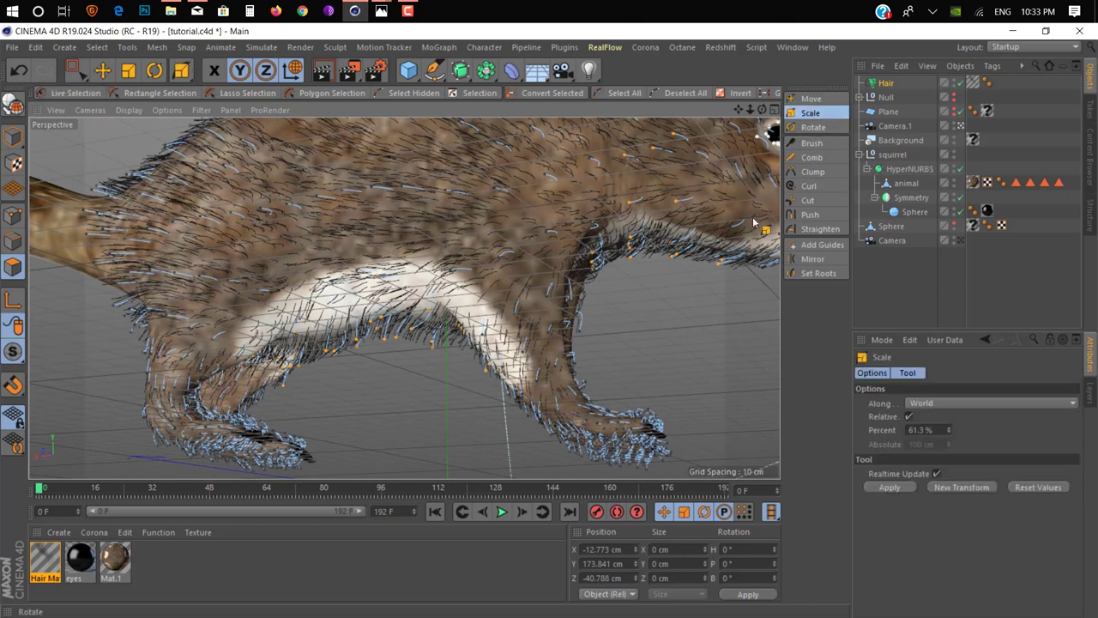
pyautogui.moveTo(770, 133); pyautogui.dragTo(678, 279)
pyautogui.scroll(-2, 677, 278)
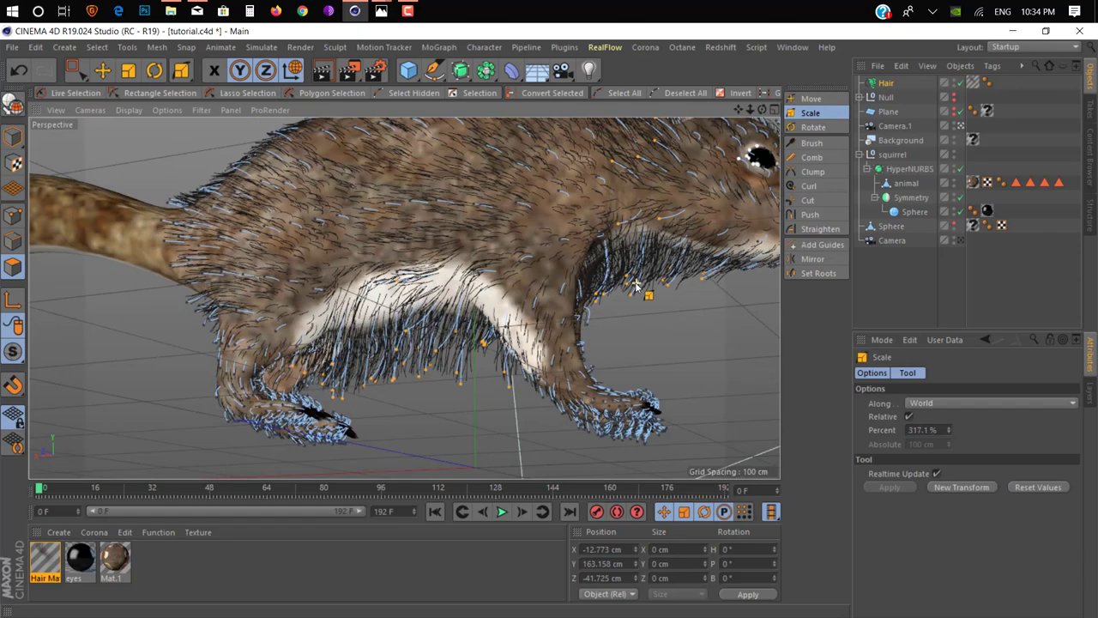
pyautogui.scroll(-2, 657, 257)
pyautogui.scroll(-2, 507, 351)
pyautogui.moveTo(506, 352)
pyautogui.mouseDown()
pyautogui.moveTo(593, 360)
pyautogui.moveTo(450, 361)
pyautogui.mouseUp()
pyautogui.moveTo(549, 378)
pyautogui.mouseDown()
pyautogui.moveTo(441, 332)
pyautogui.moveTo(348, 118)
pyautogui.mouseUp()
pyautogui.click(324, 70)
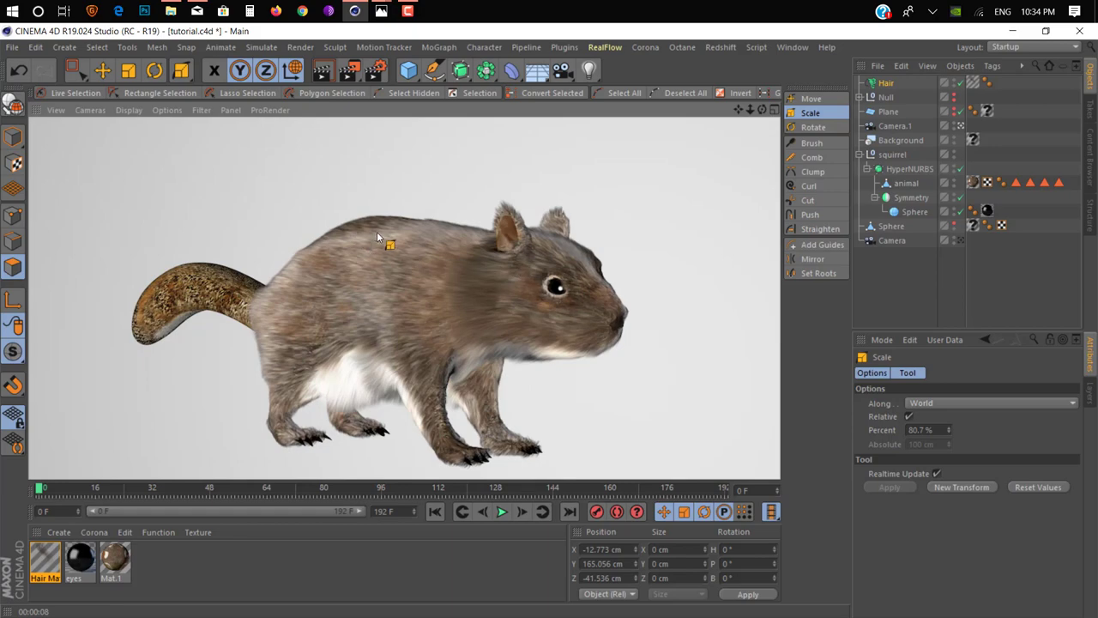
# Paint-select the hair guides along the squirrel's back
pyautogui.moveTo(369, 238)
pyautogui.keyDown('alt'); pyautogui.mouseDown()
pyautogui.moveTo(521, 319)
pyautogui.moveTo(736, 176)
pyautogui.mouseUp(); pyautogui.keyUp('alt')
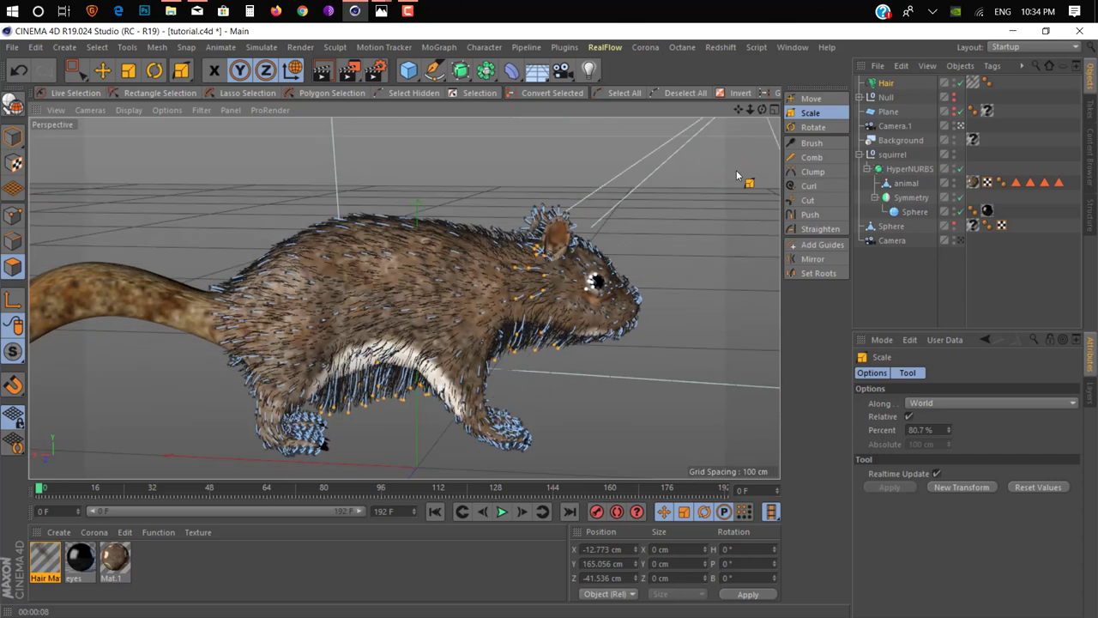
pyautogui.click(75, 89)
pyautogui.moveTo(336, 224); pyautogui.dragTo(284, 230)
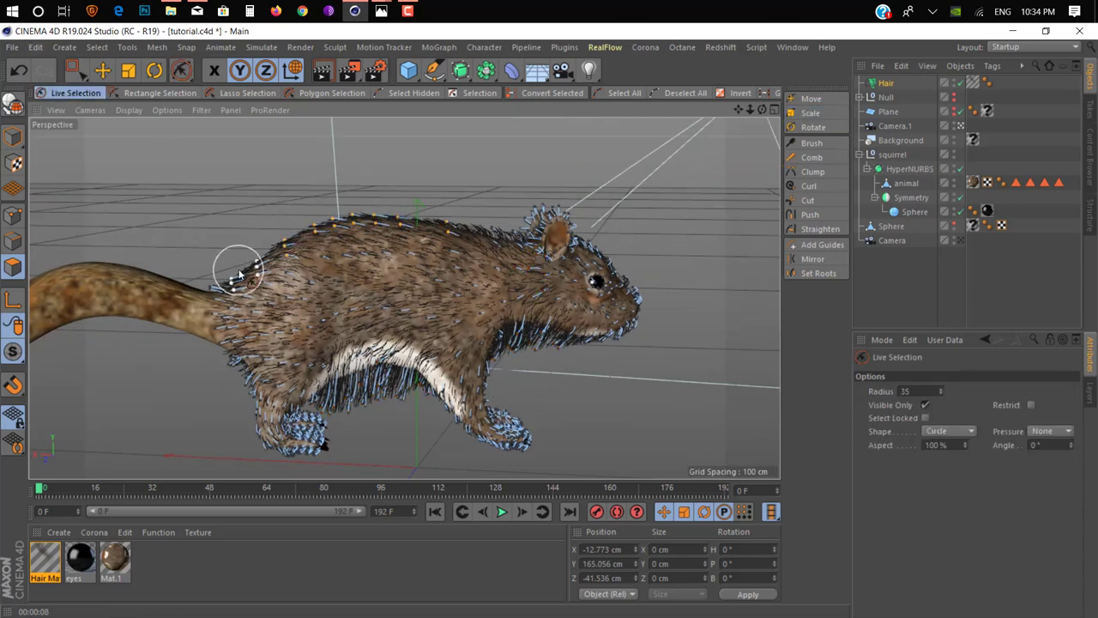
pyautogui.moveTo(239, 273); pyautogui.dragTo(282, 215)
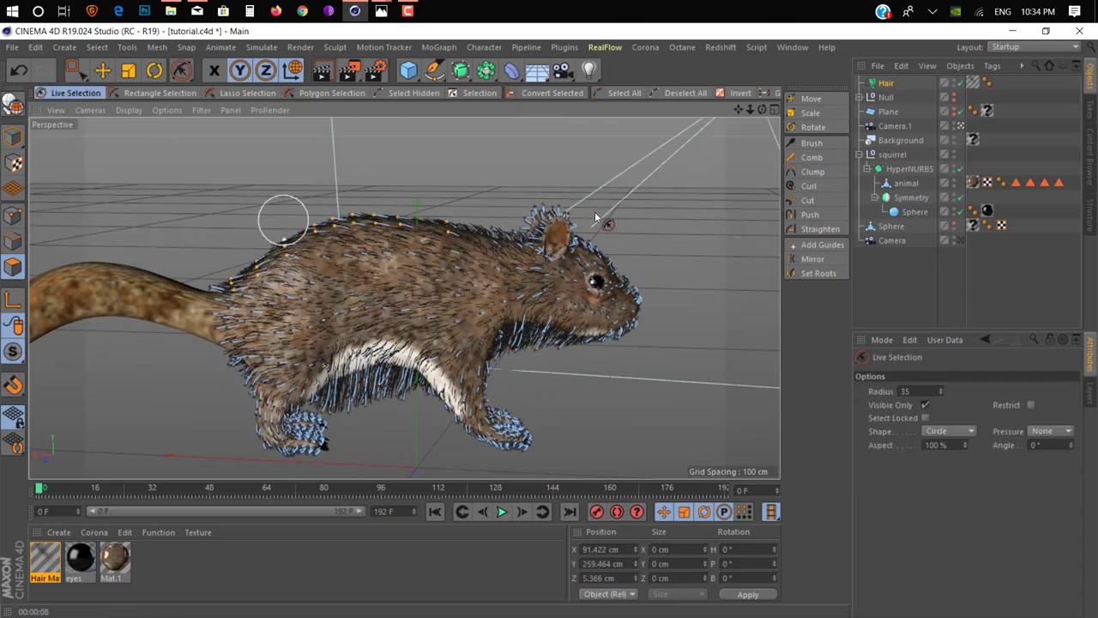
# Use the hair Move tool to lay the back guides flat along the back
pyautogui.click(810, 99)
pyautogui.moveTo(324, 443); pyautogui.dragTo(325, 444)
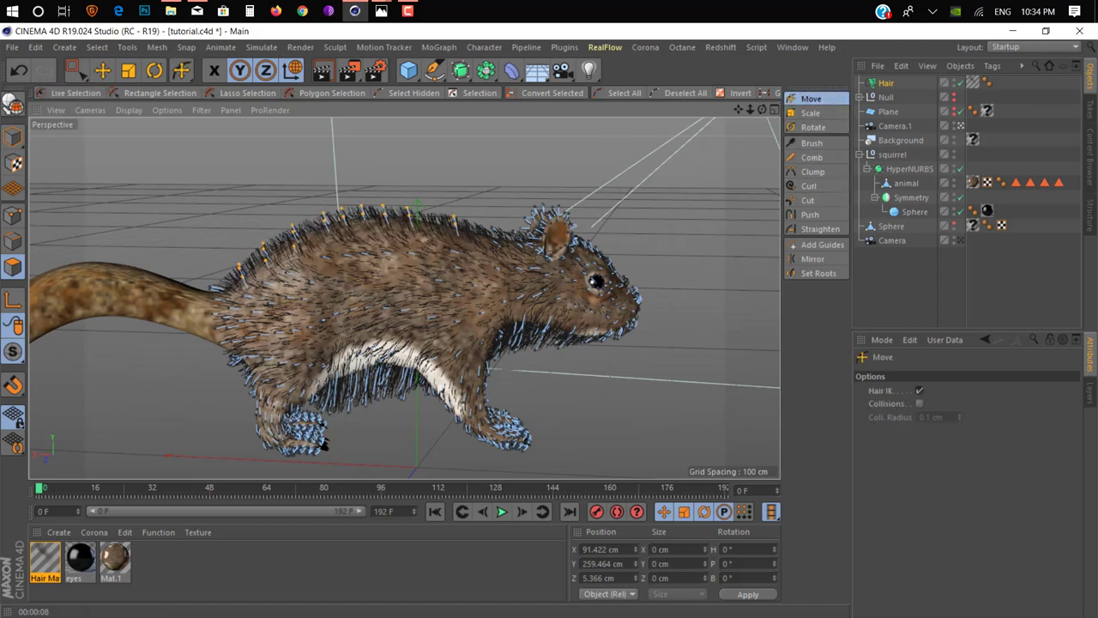
pyautogui.moveTo(369, 210); pyautogui.dragTo(221, 206)
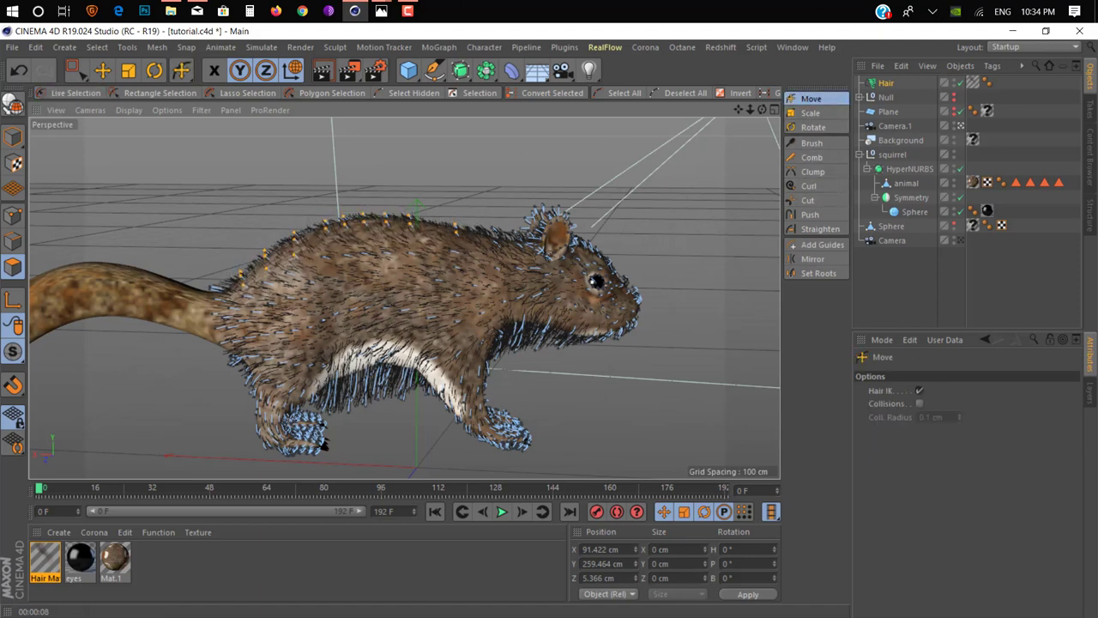
pyautogui.moveTo(283, 245); pyautogui.dragTo(257, 258)
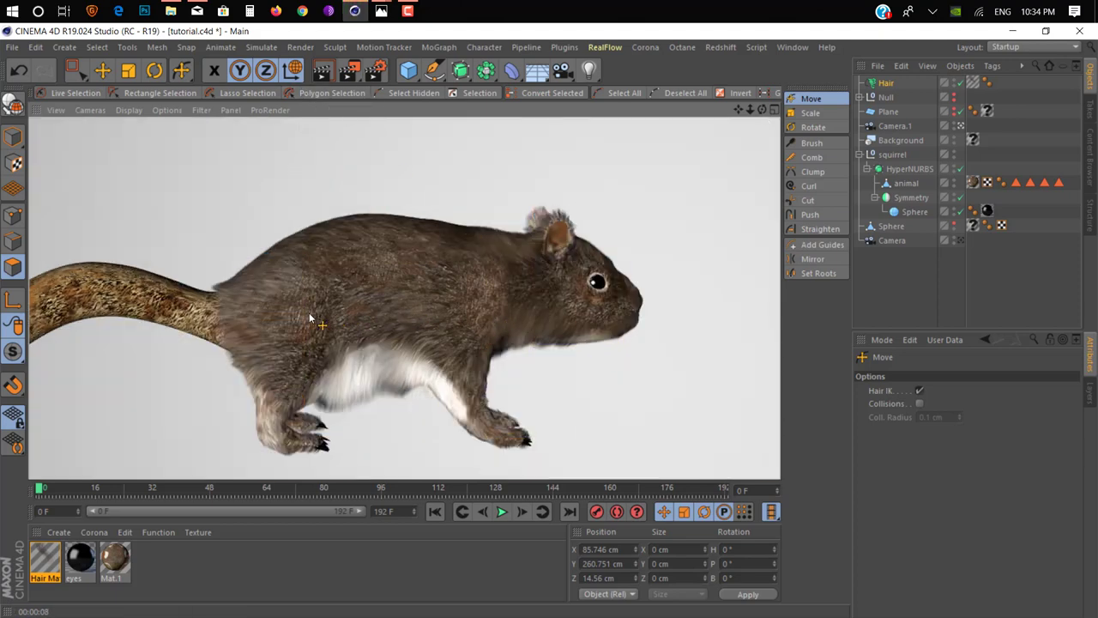
# Zoom and orbit around the squirrel, switching to the hair guide Move tool
pyautogui.scroll(2, 310, 317)
pyautogui.scroll(3, 310, 318)
pyautogui.scroll(3, 309, 315)
pyautogui.moveTo(310, 317)
pyautogui.keyDown('alt'); pyautogui.mouseDown()
pyautogui.moveTo(132, 310)
pyautogui.moveTo(455, 316)
pyautogui.mouseUp(); pyautogui.keyUp('alt')
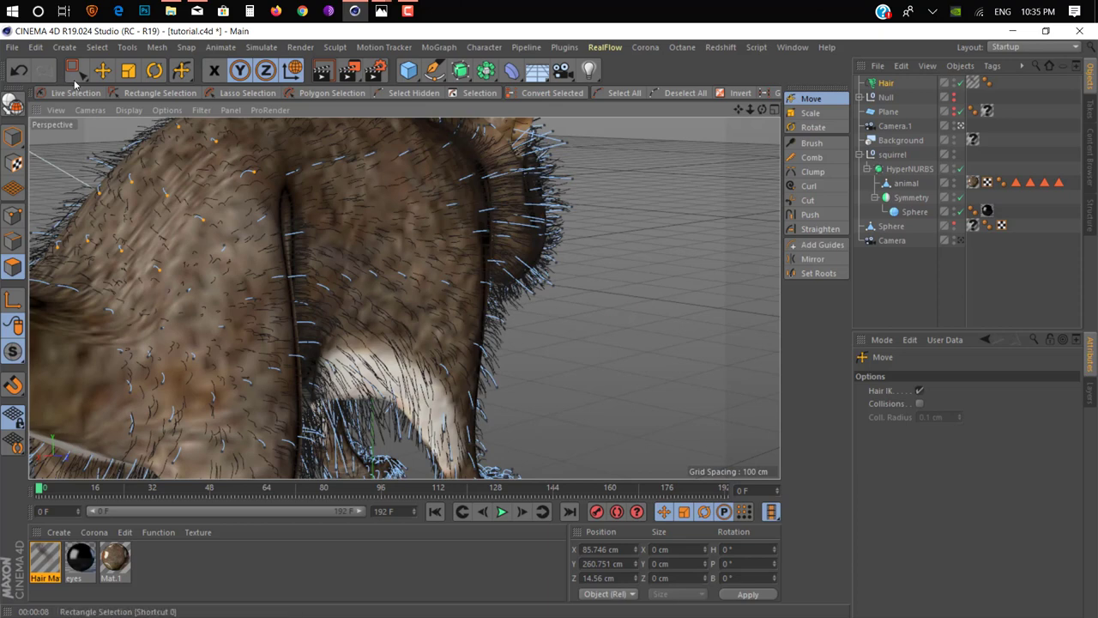
pyautogui.click(100, 72)
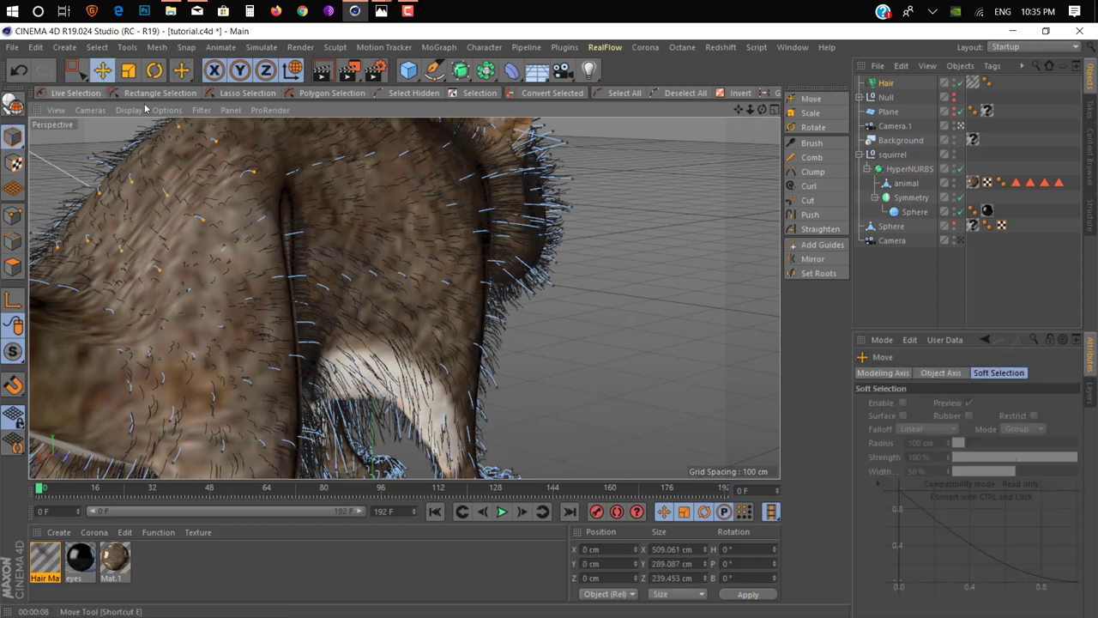
pyautogui.click(815, 113)
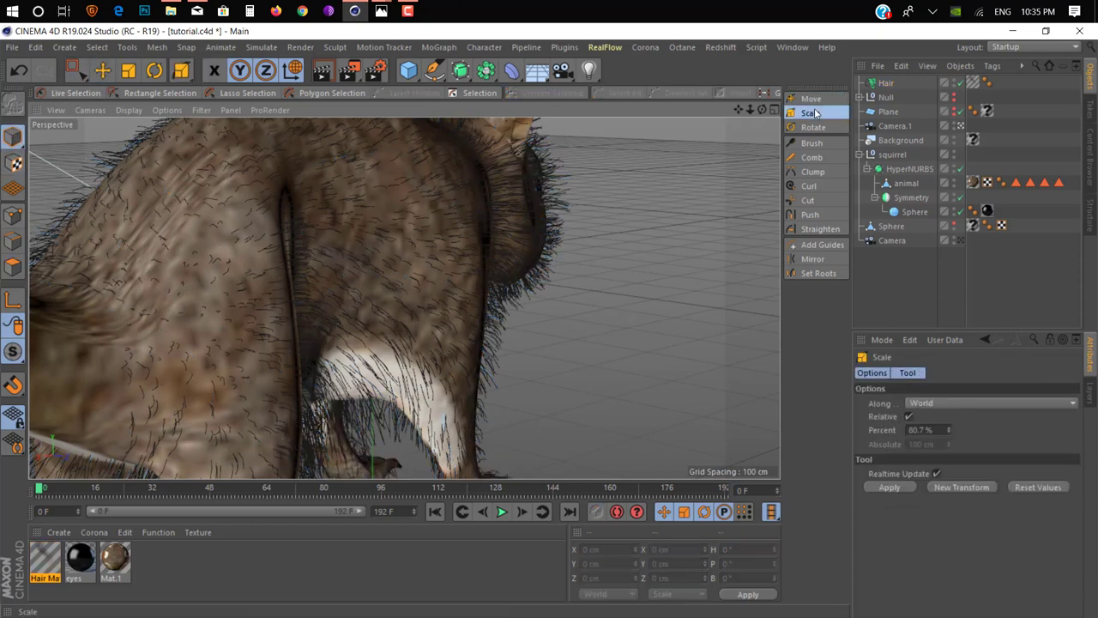
pyautogui.click(814, 99)
pyautogui.keyDown('alt'); pyautogui.moveTo(527, 277); pyautogui.dragTo(995, 133); pyautogui.keyUp('alt')
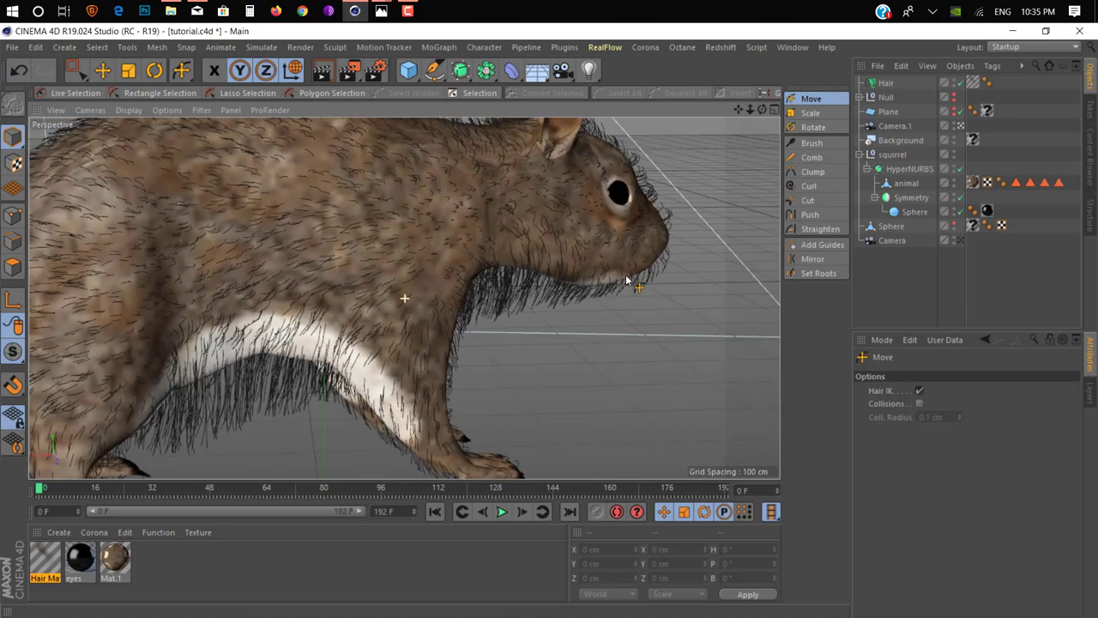
# Select the Hair object to show its guides and split the viewport into four views
pyautogui.click(888, 83)
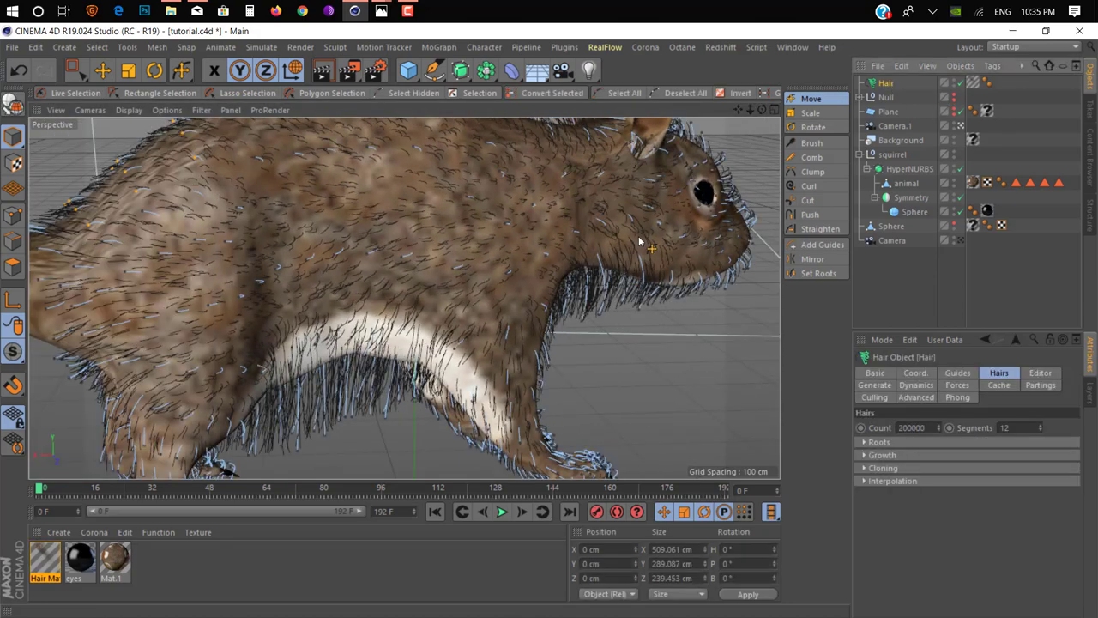
pyautogui.click(75, 92)
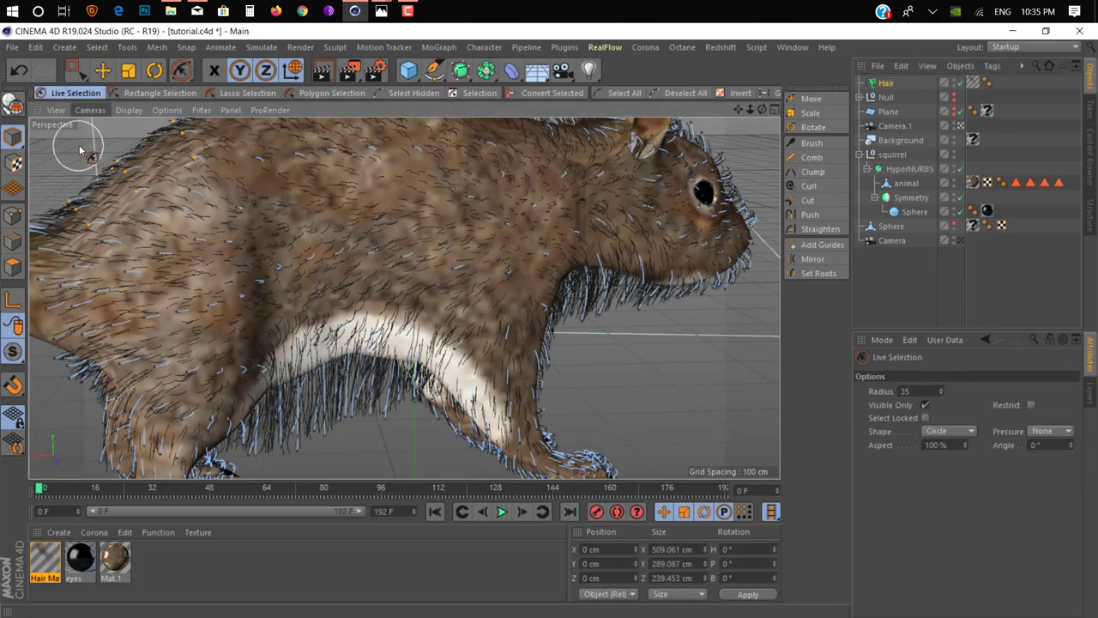
pyautogui.click(809, 101)
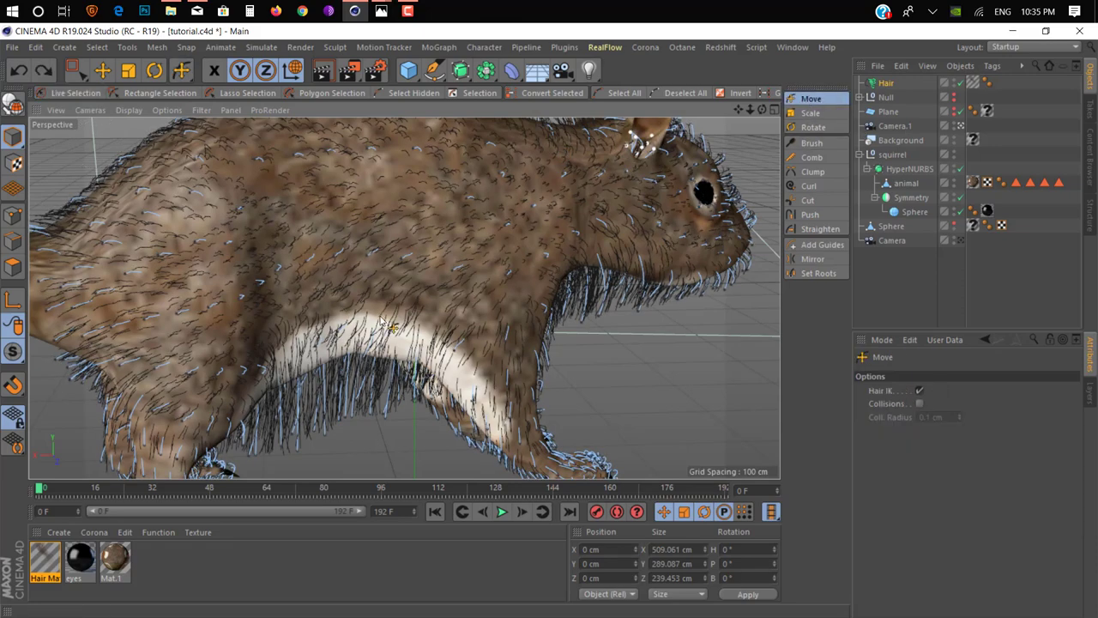
pyautogui.keyDown('alt'); pyautogui.moveTo(390, 330); pyautogui.dragTo(460, 366); pyautogui.keyUp('alt')
pyautogui.middleClick(460, 366)
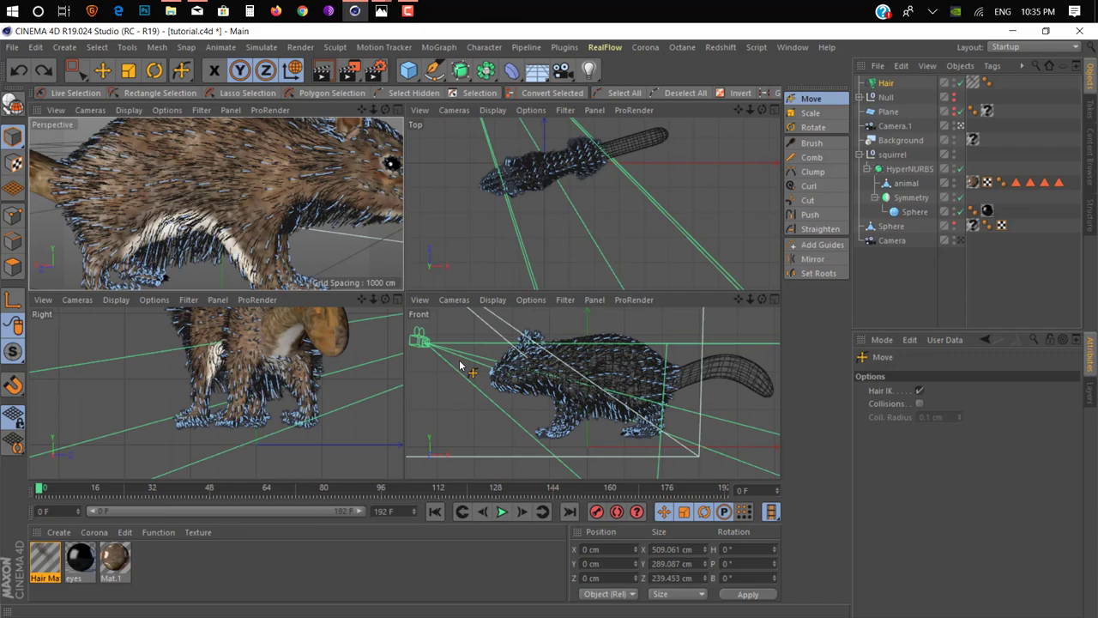
# Maximize the Perspective view and orbit around the squirrel's body
pyautogui.middleClick(607, 381)
pyautogui.scroll(4, 437, 262)
pyautogui.scroll(3, 436, 257)
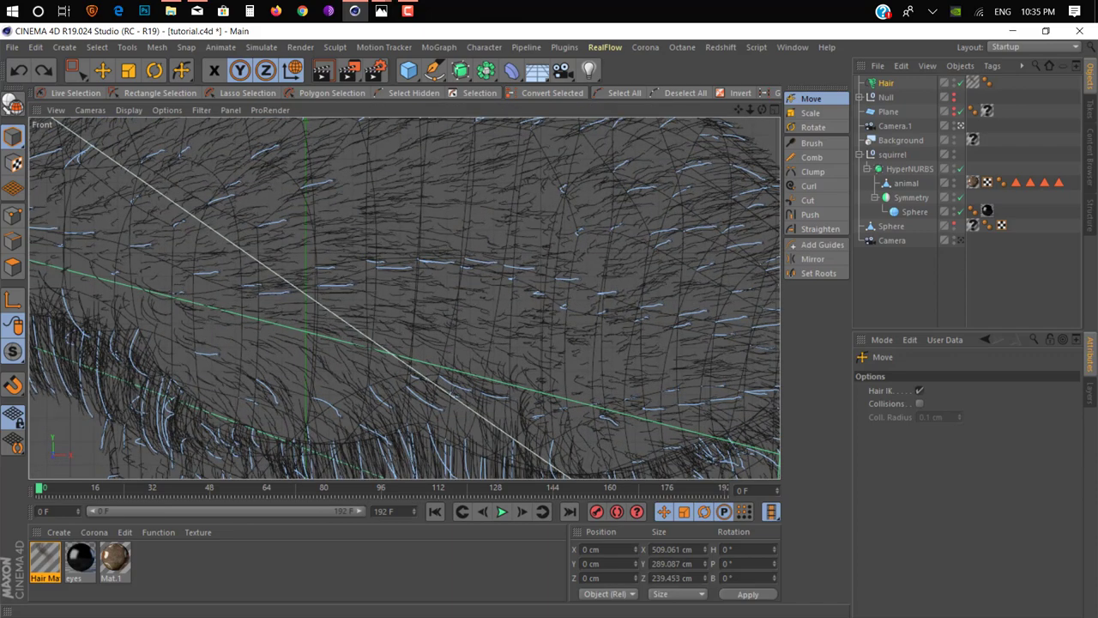
pyautogui.middleClick(408, 257)
pyautogui.middleClick(300, 238)
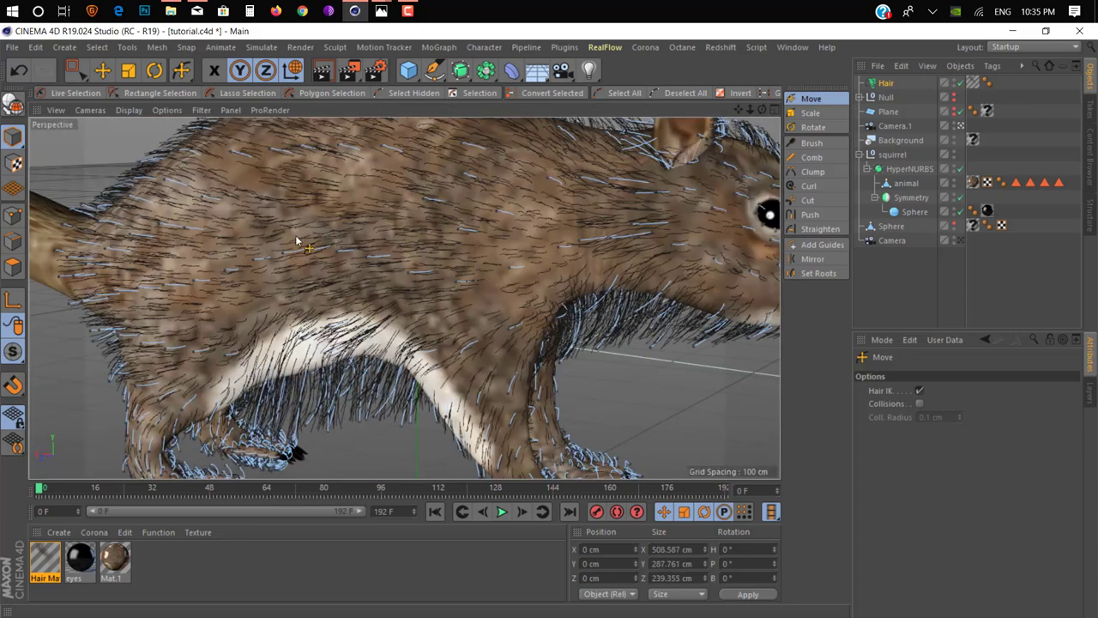
pyautogui.moveTo(299, 238)
pyautogui.keyDown('alt'); pyautogui.mouseDown()
pyautogui.moveTo(468, 232)
pyautogui.moveTo(460, 246)
pyautogui.mouseUp(); pyautogui.keyUp('alt')
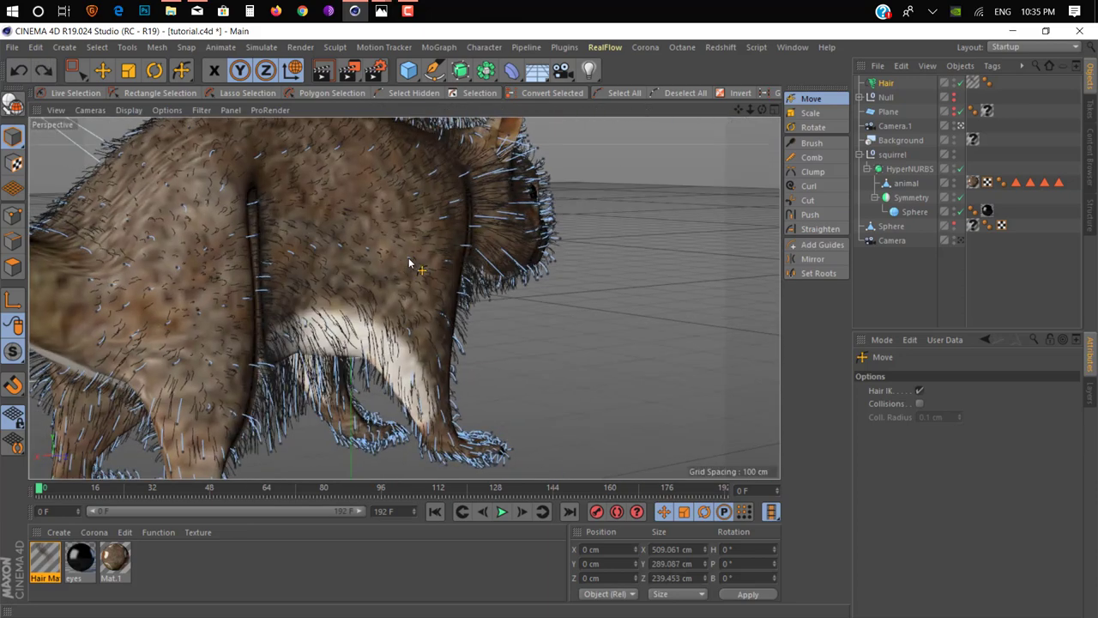
# Undo and redo the last guide tweak, then push the belly and leg guides into place
pyautogui.hotkey('ctrl', 'z')
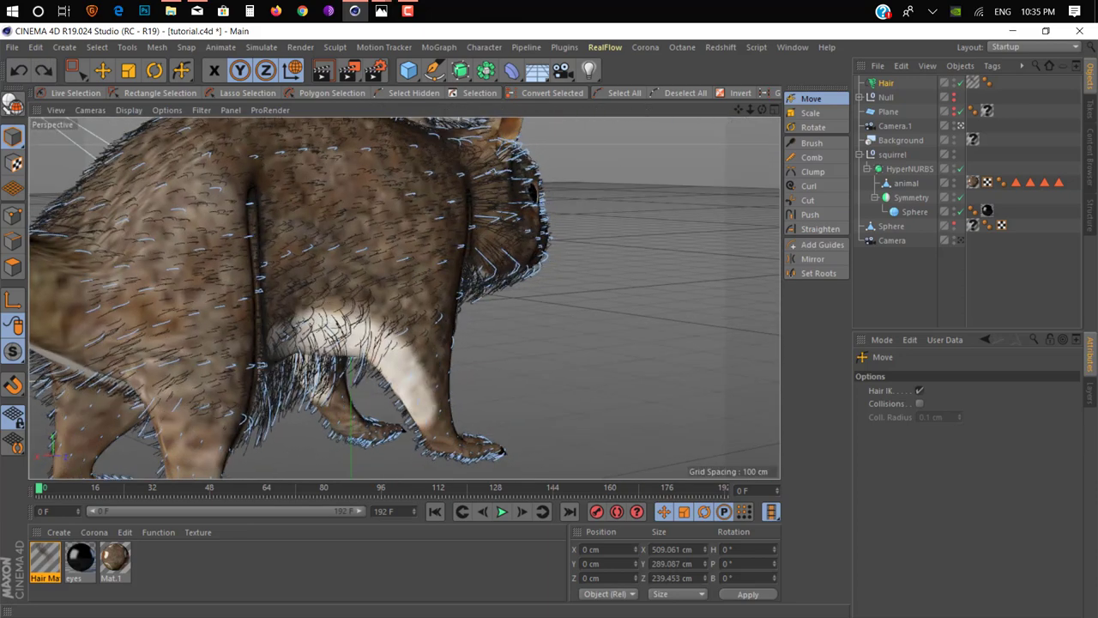
pyautogui.hotkey('ctrl', 'z')
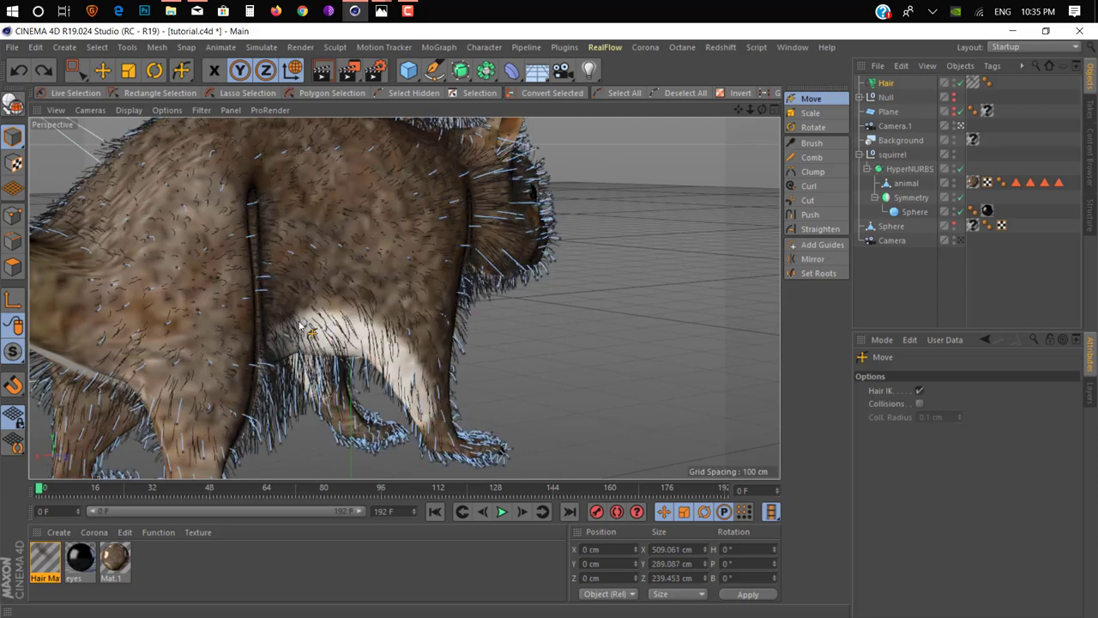
pyautogui.moveTo(403, 269)
pyautogui.keyDown('alt'); pyautogui.mouseDown()
pyautogui.moveTo(299, 292)
pyautogui.moveTo(354, 242)
pyautogui.moveTo(278, 239)
pyautogui.mouseUp(); pyautogui.keyUp('alt')
pyautogui.moveTo(530, 263)
pyautogui.mouseDown()
pyautogui.moveTo(409, 203)
pyautogui.moveTo(549, 214)
pyautogui.mouseUp()
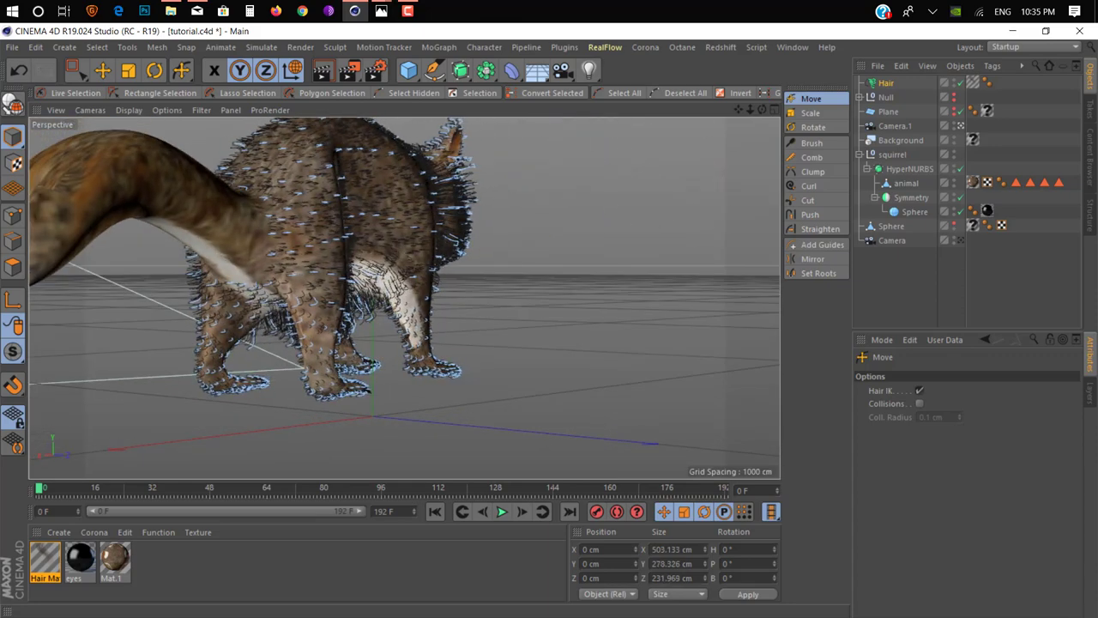
# Render the groomed squirrel from a side view to check the fur
pyautogui.keyDown('alt'); pyautogui.moveTo(349, 245); pyautogui.dragTo(433, 279); pyautogui.keyUp('alt')
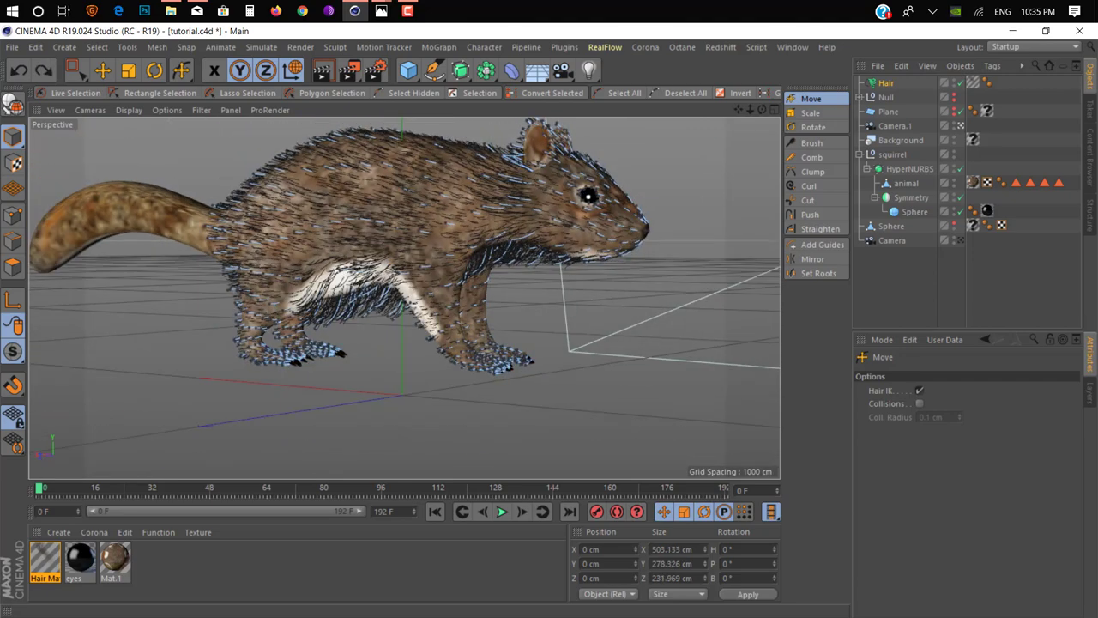
pyautogui.moveTo(388, 259)
pyautogui.keyDown('alt'); pyautogui.mouseDown()
pyautogui.moveTo(397, 279)
pyautogui.moveTo(377, 275)
pyautogui.mouseUp(); pyautogui.keyUp('alt')
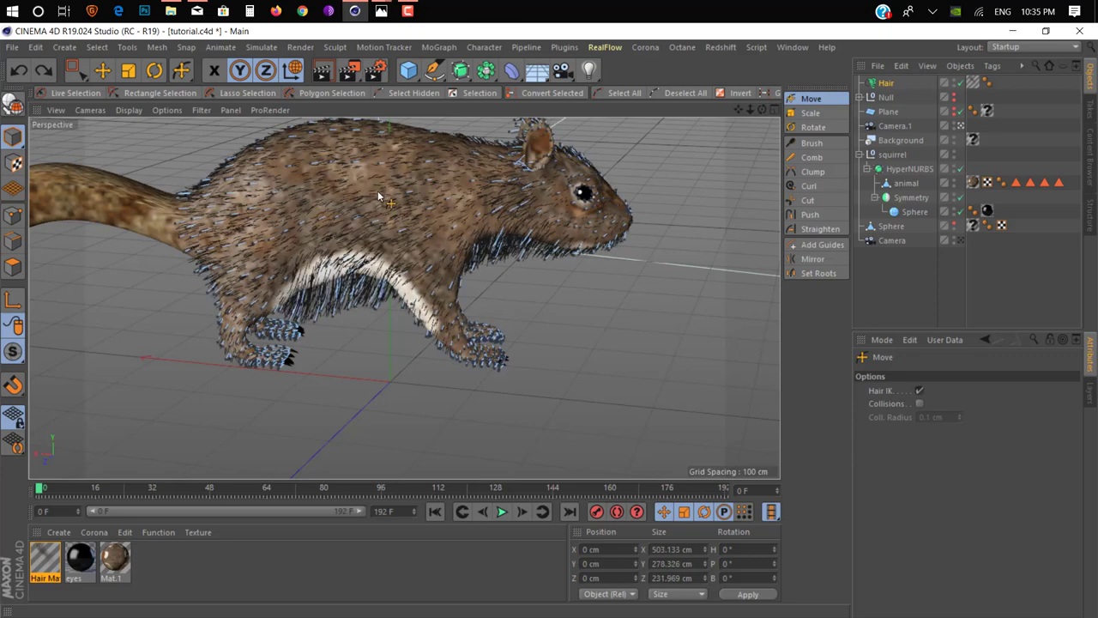
pyautogui.moveTo(381, 196)
pyautogui.keyDown('alt'); pyautogui.mouseDown()
pyautogui.moveTo(438, 202)
pyautogui.moveTo(359, 225)
pyautogui.moveTo(265, 206)
pyautogui.moveTo(327, 255)
pyautogui.mouseUp(); pyautogui.keyUp('alt')
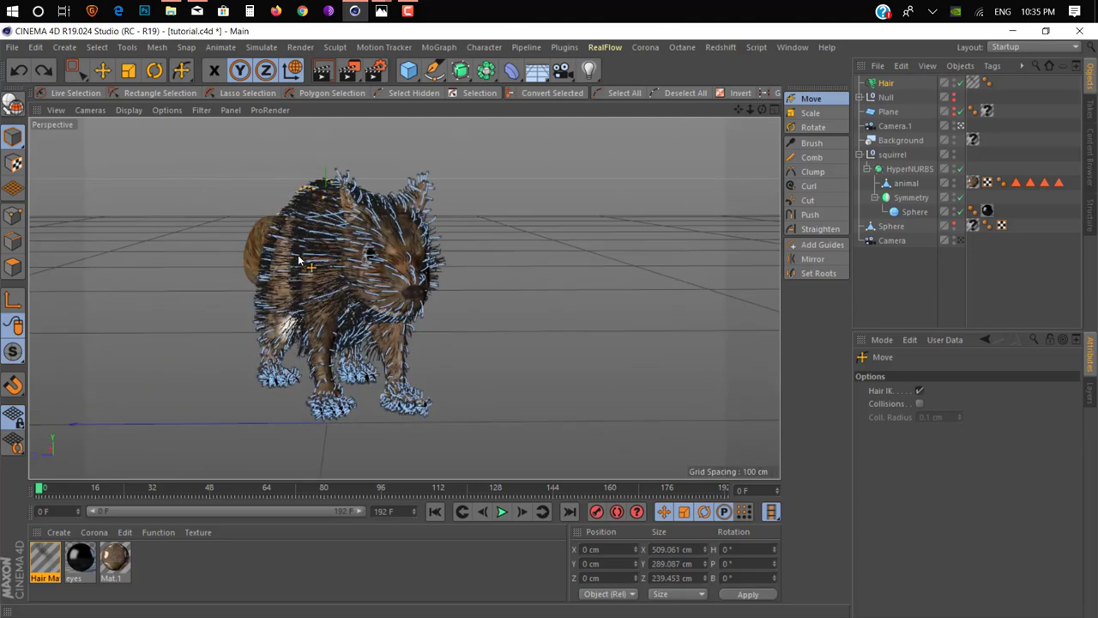
pyautogui.keyDown('alt'); pyautogui.moveTo(254, 203); pyautogui.dragTo(377, 214); pyautogui.keyUp('alt')
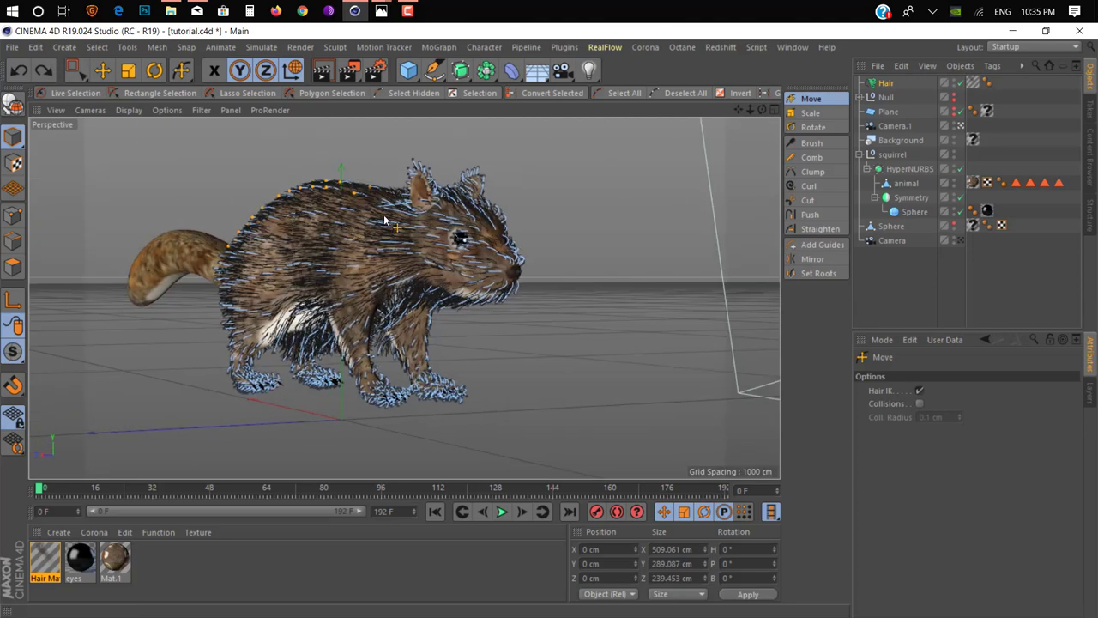
pyautogui.click(321, 72)
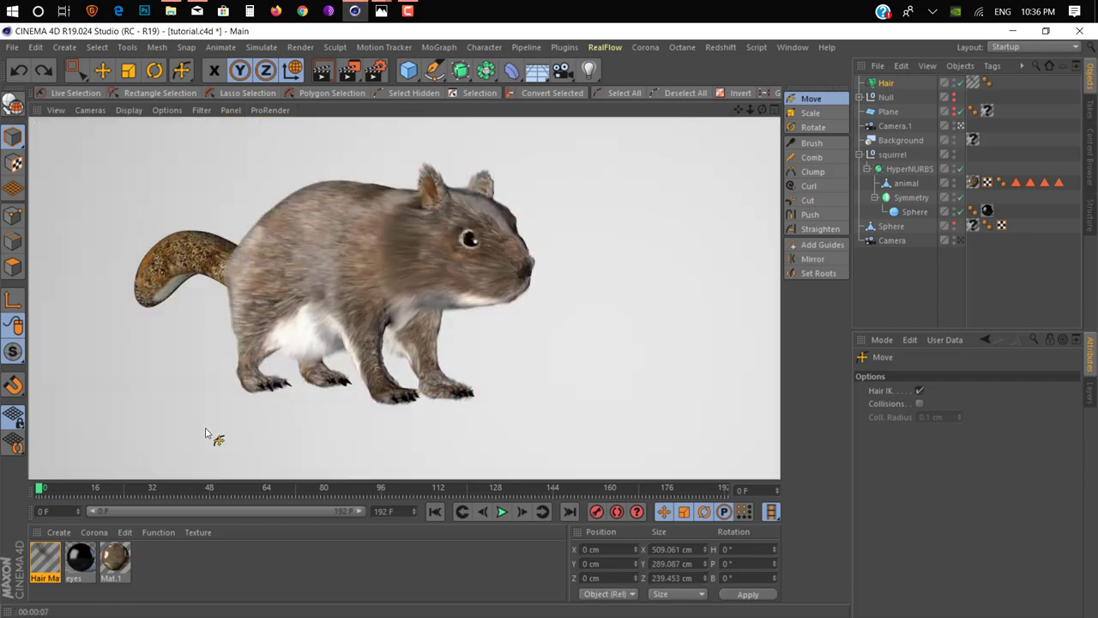
# Clear the render, then expand and collapse the Null in the Object Manager
pyautogui.click(107, 70)
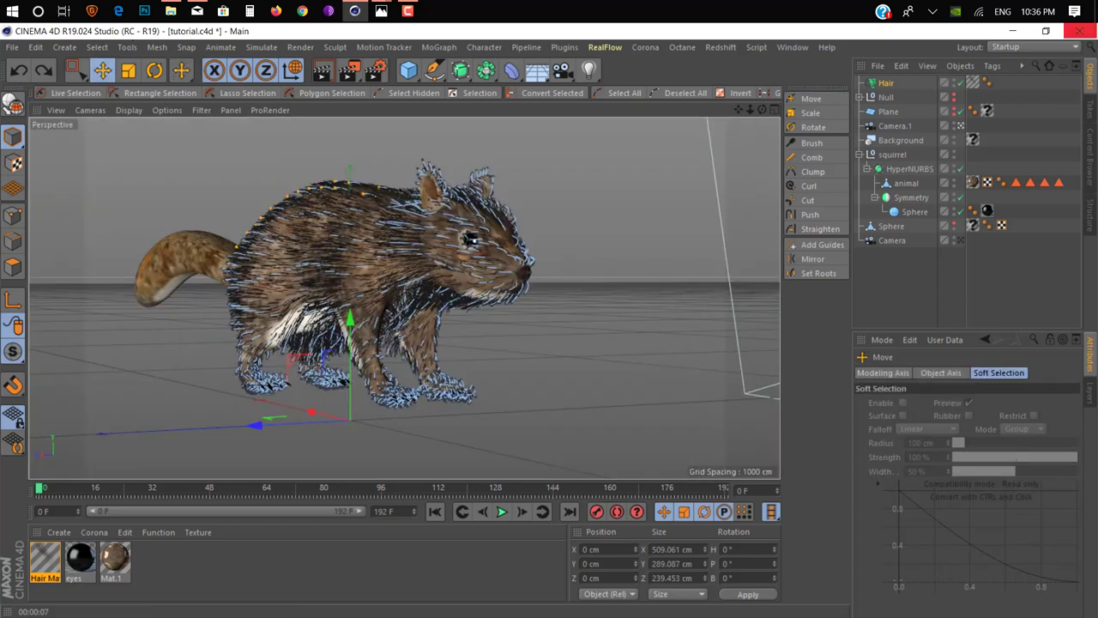
pyautogui.click(861, 98)
pyautogui.click(860, 97)
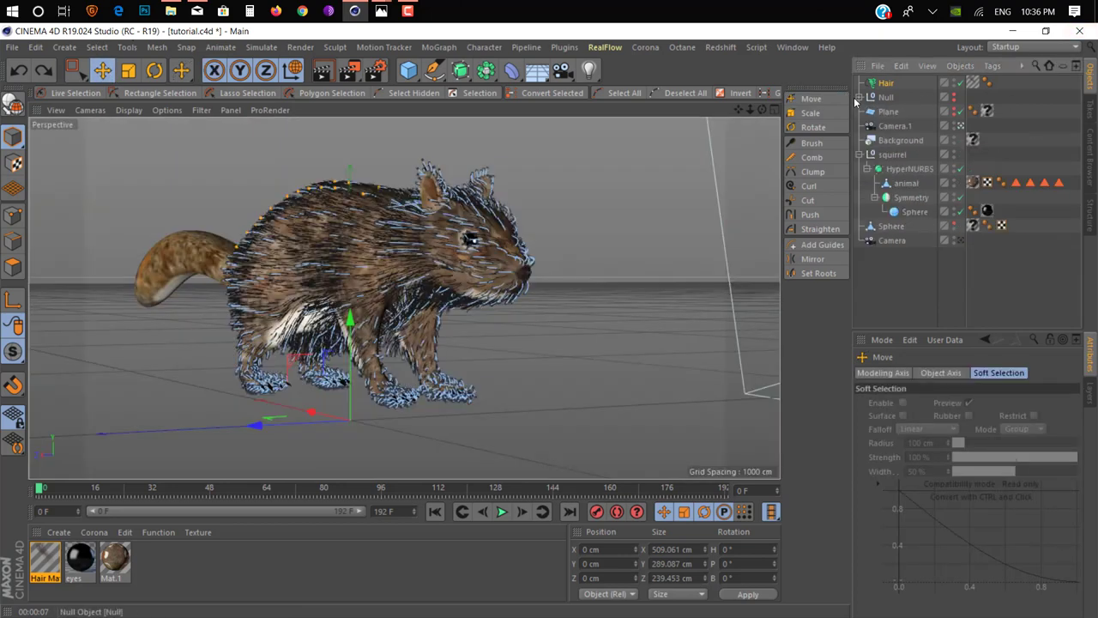
# Make the Null's three lights visible in the editor and render the view again
pyautogui.keyDown('alt'); pyautogui.moveTo(480, 257); pyautogui.dragTo(589, 240); pyautogui.keyUp('alt')
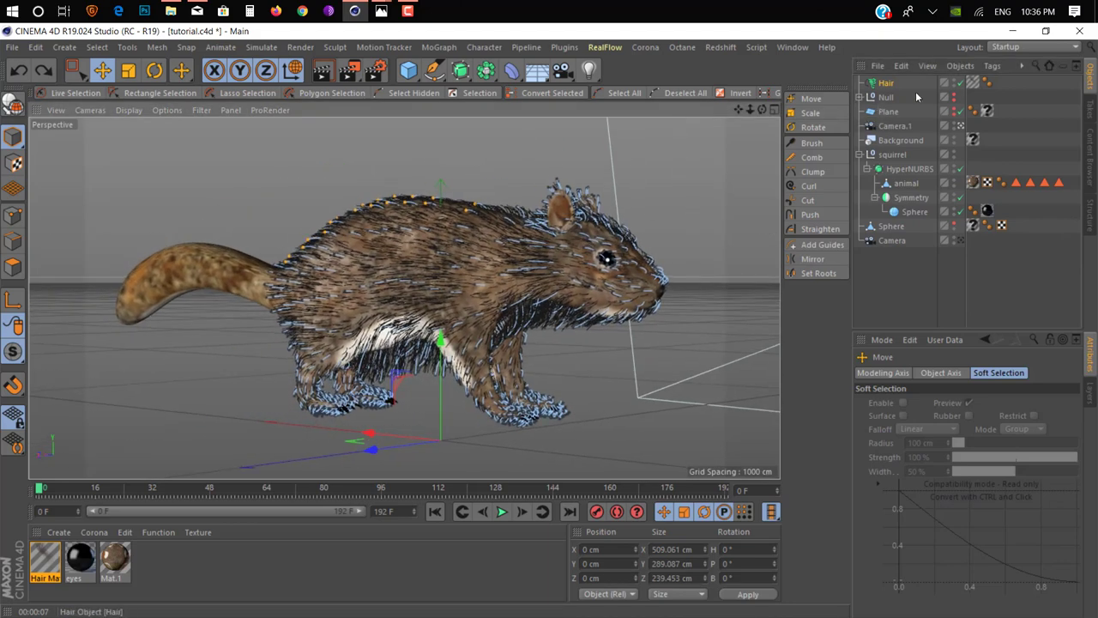
pyautogui.click(953, 95)
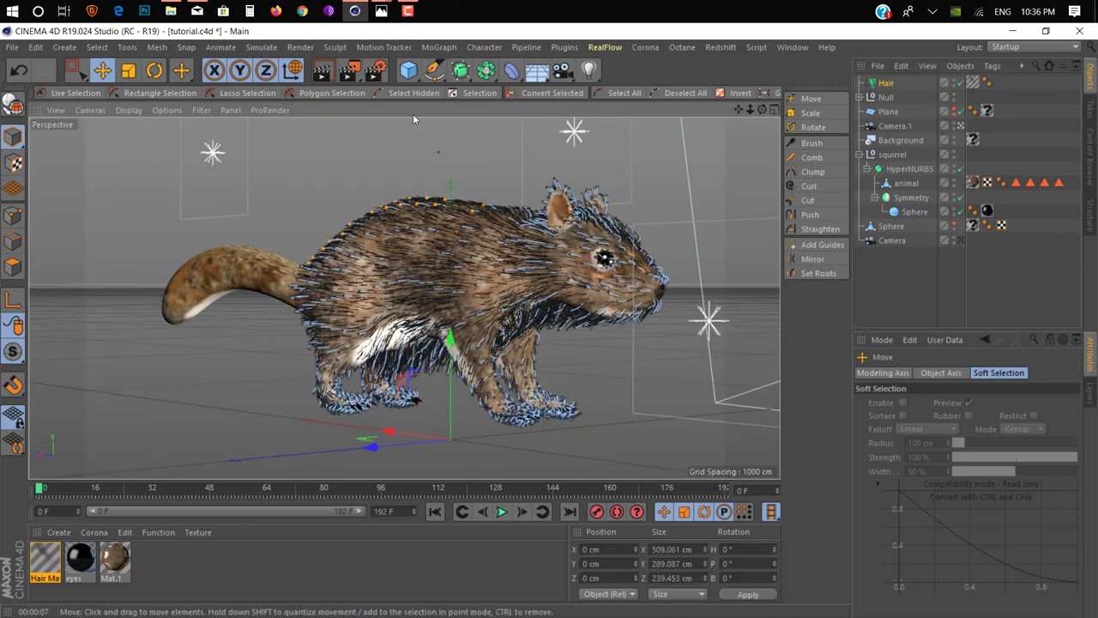
pyautogui.click(321, 71)
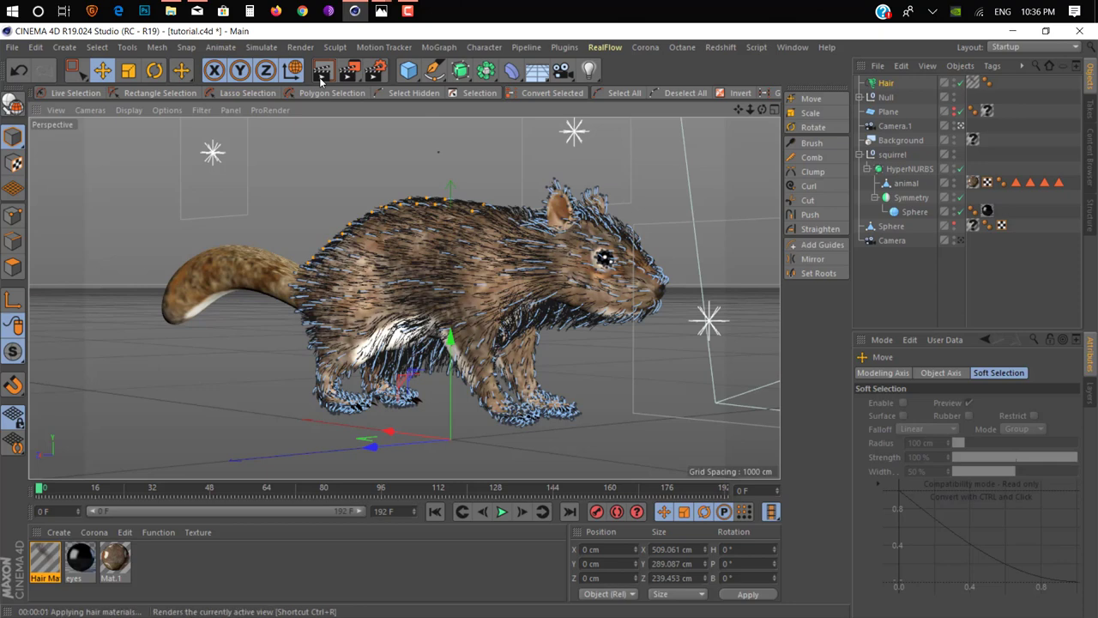
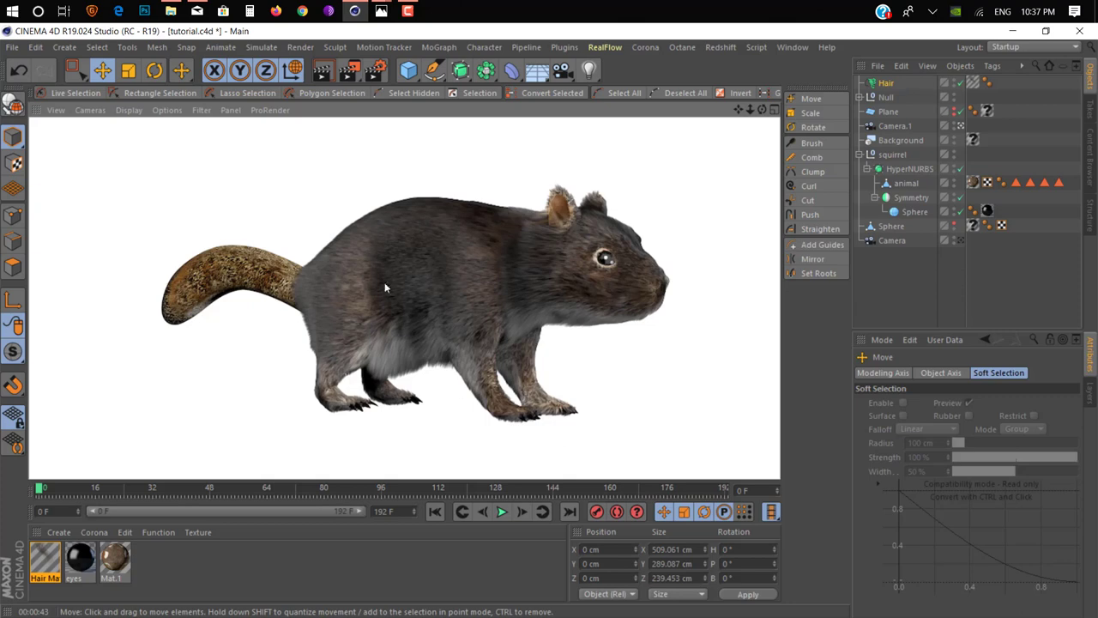
# Turn off Illumination under Hair Mat's Color channel Surface options, keeping the squirrel visible
pyautogui.doubleClick(45, 557)
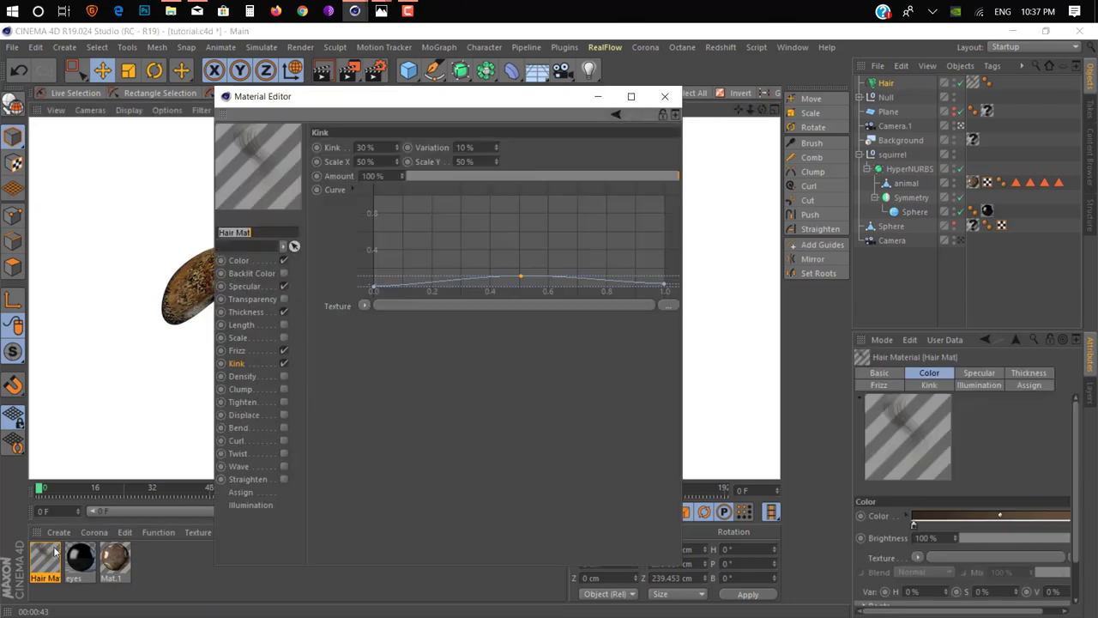
pyautogui.moveTo(415, 96); pyautogui.dragTo(801, 138)
pyautogui.click(627, 320)
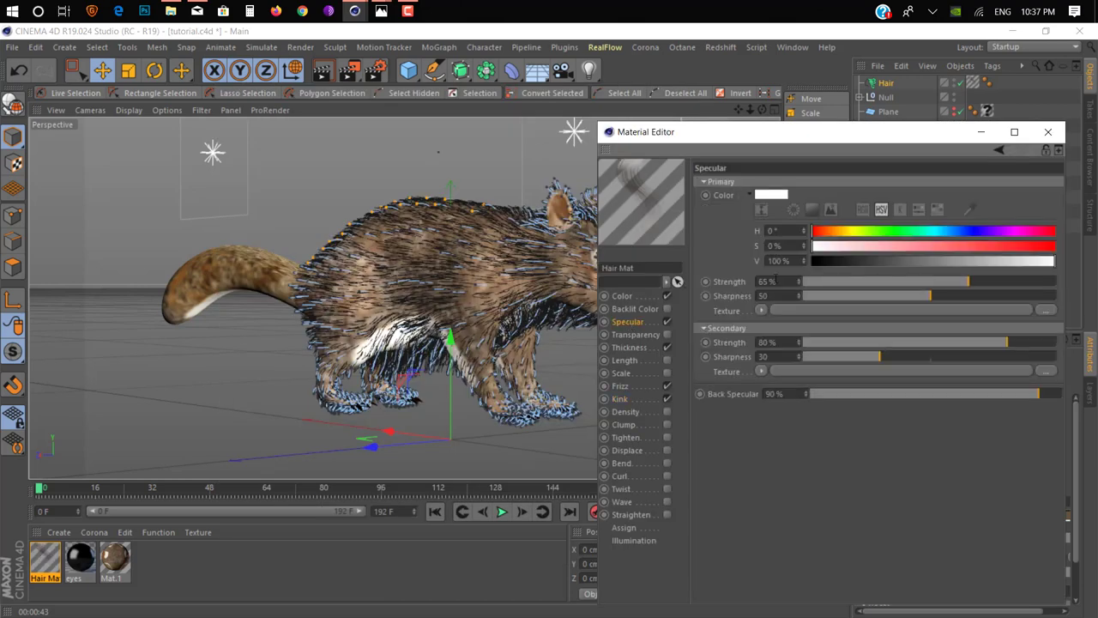
pyautogui.click(635, 296)
pyautogui.click(721, 310)
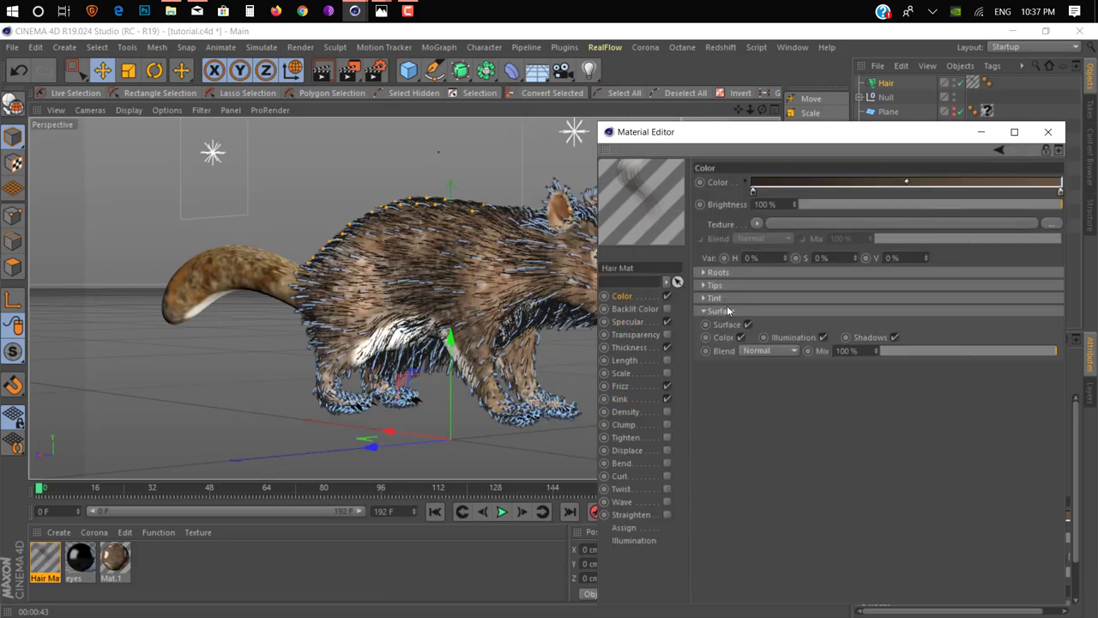
pyautogui.click(823, 338)
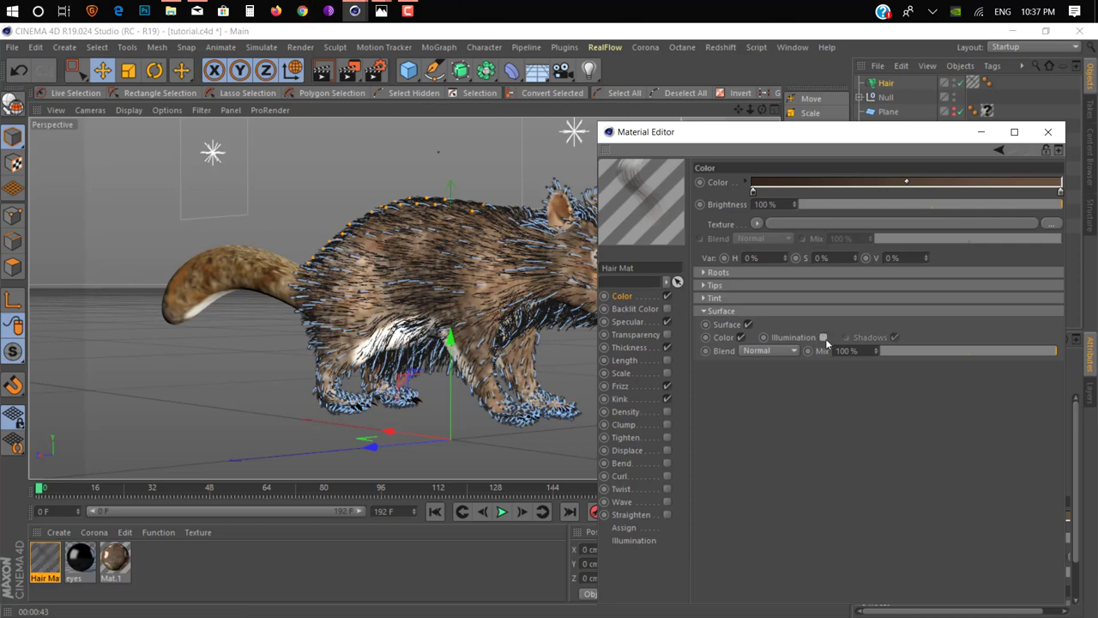
pyautogui.moveTo(682, 130); pyautogui.dragTo(748, 115)
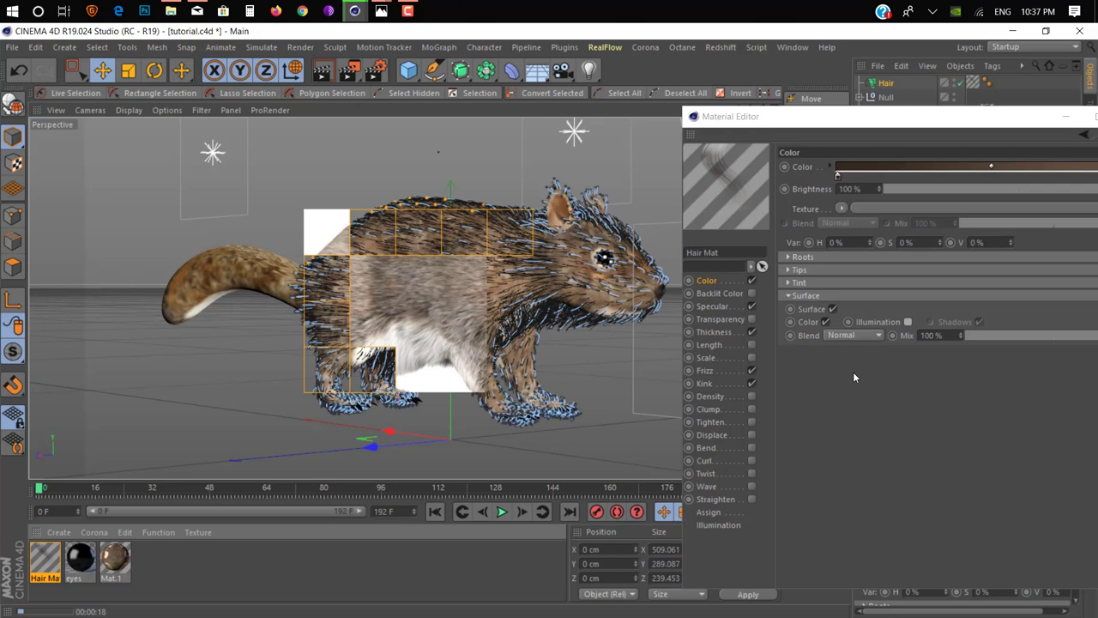
# Re-enable Hair Mat's surface Illumination so the fur renders in the viewport
pyautogui.click(907, 321)
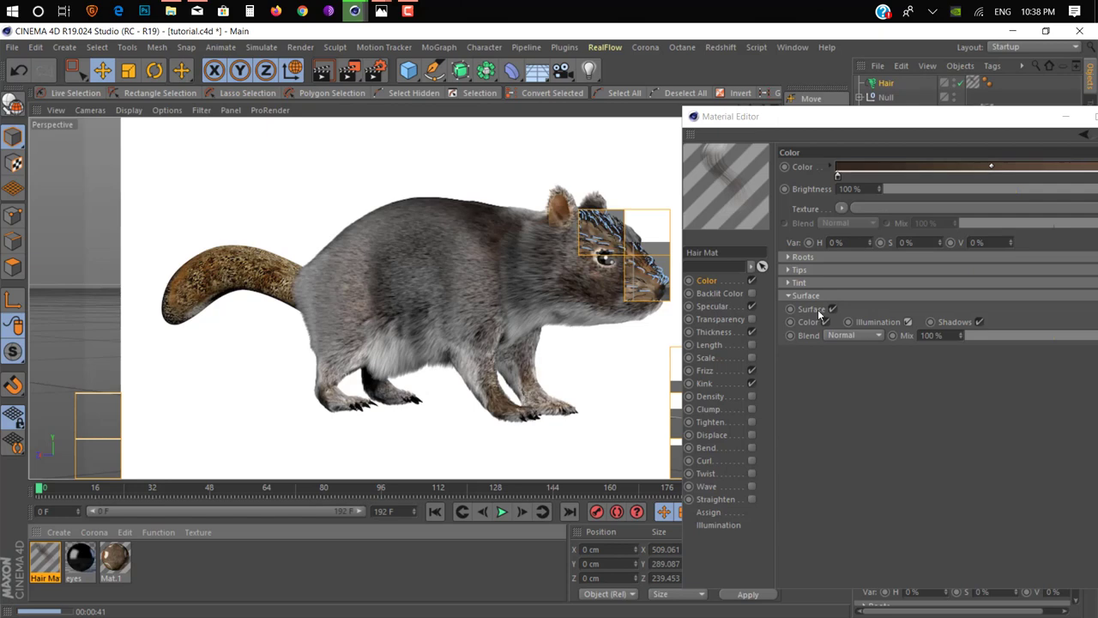
# Lower Hair Mat's primary specular strength to 34%, close the editor and re-render the view
pyautogui.click(906, 321)
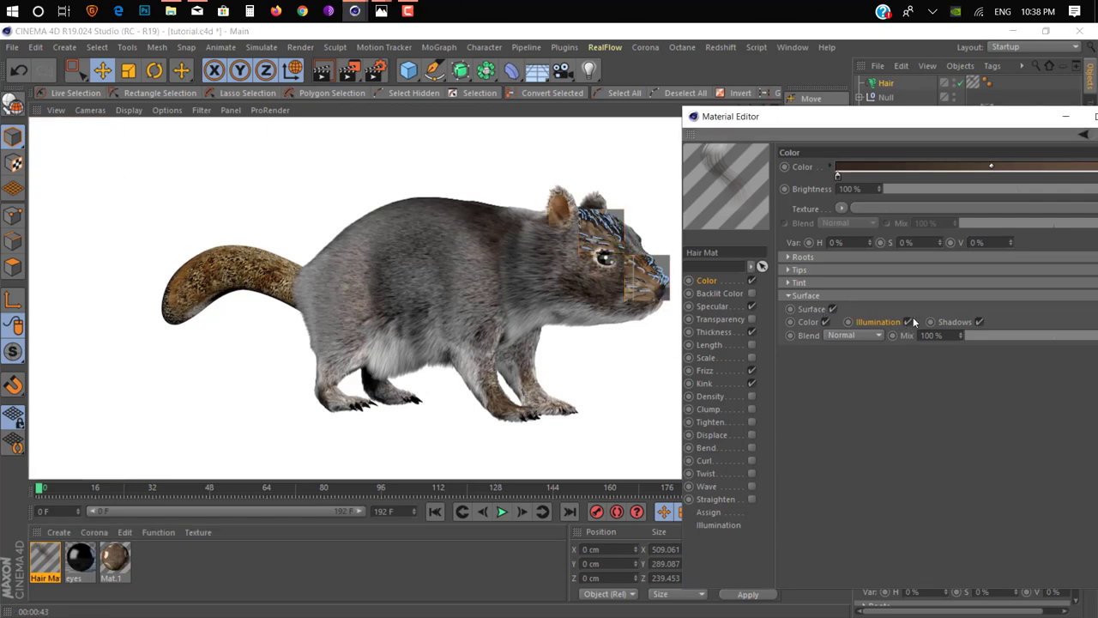
pyautogui.click(711, 306)
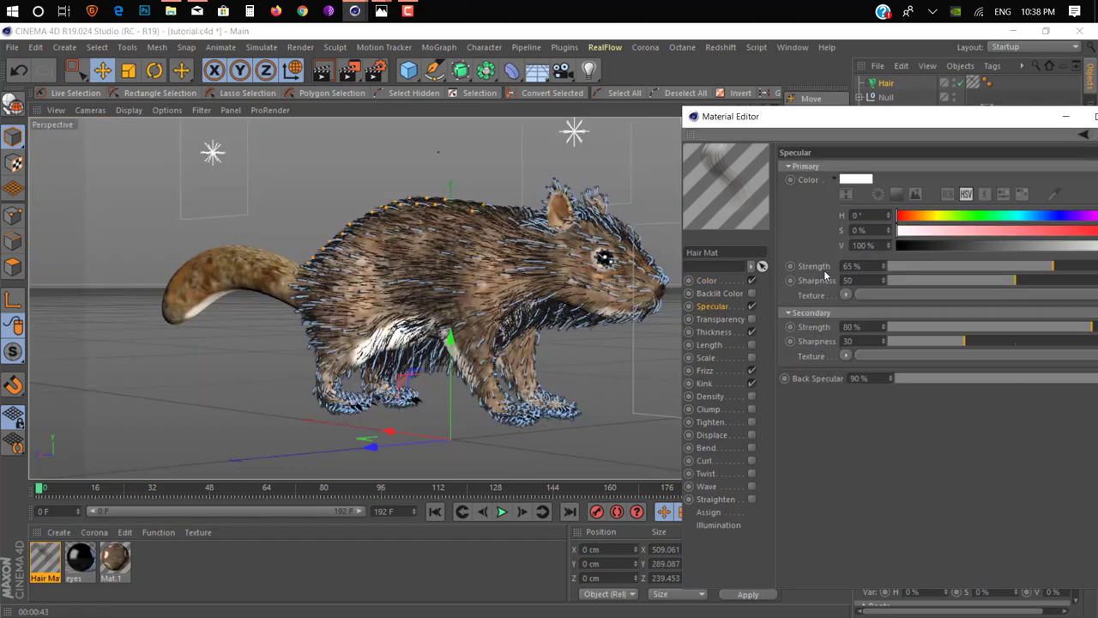
pyautogui.moveTo(1019, 266); pyautogui.dragTo(974, 266)
pyautogui.moveTo(1086, 134); pyautogui.dragTo(807, 139)
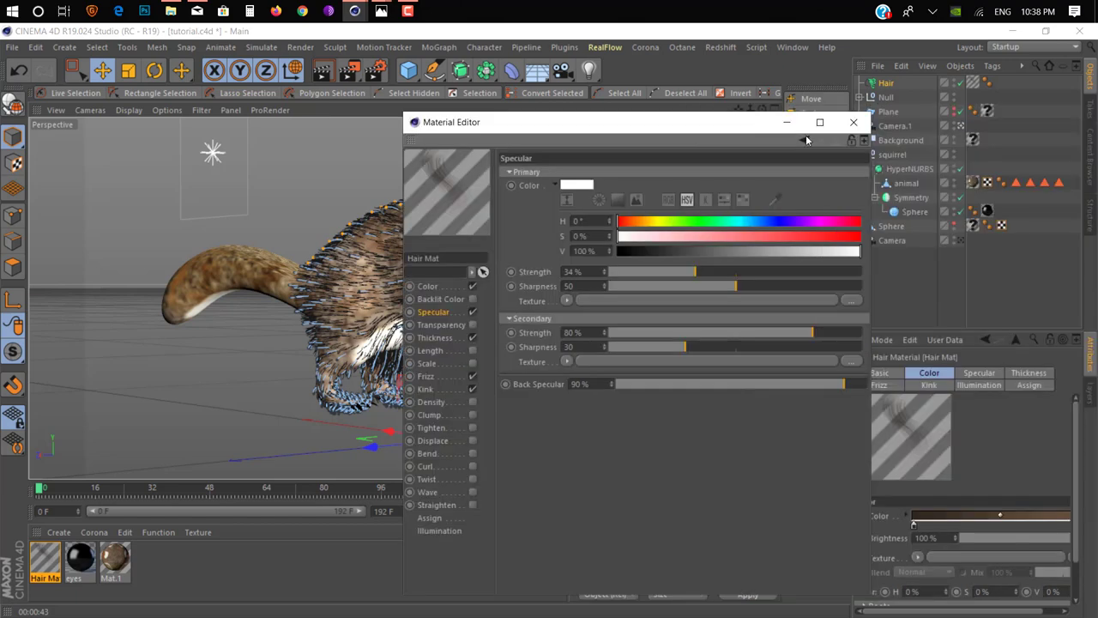
pyautogui.click(853, 122)
pyautogui.click(320, 72)
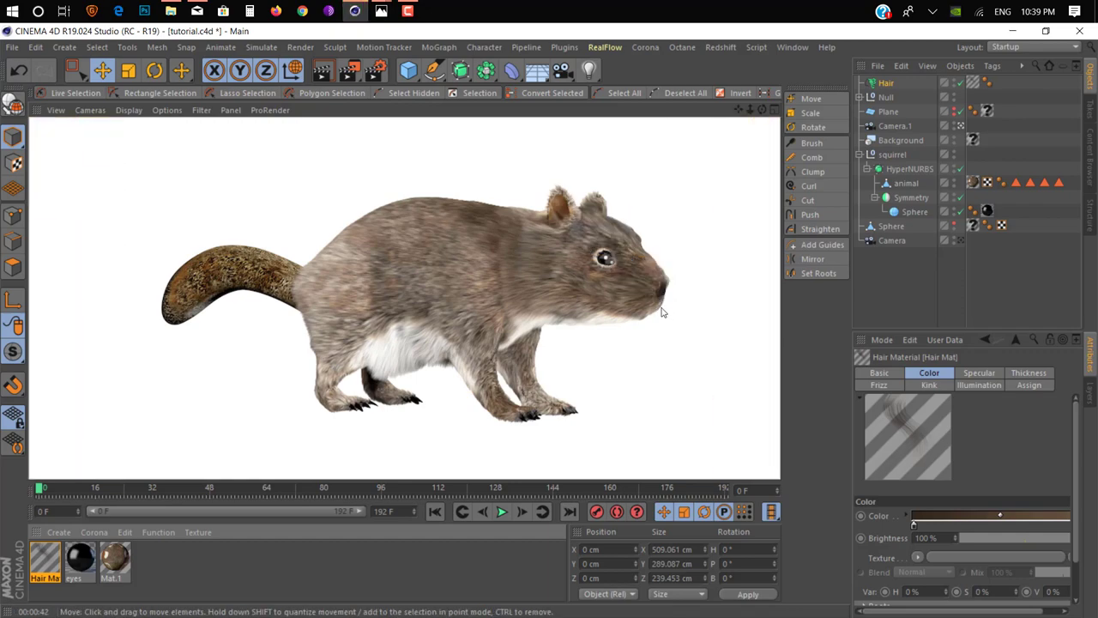
# Select the squirrel's tail polygon selection and add a Hair object growing from it
pyautogui.click(311, 262)
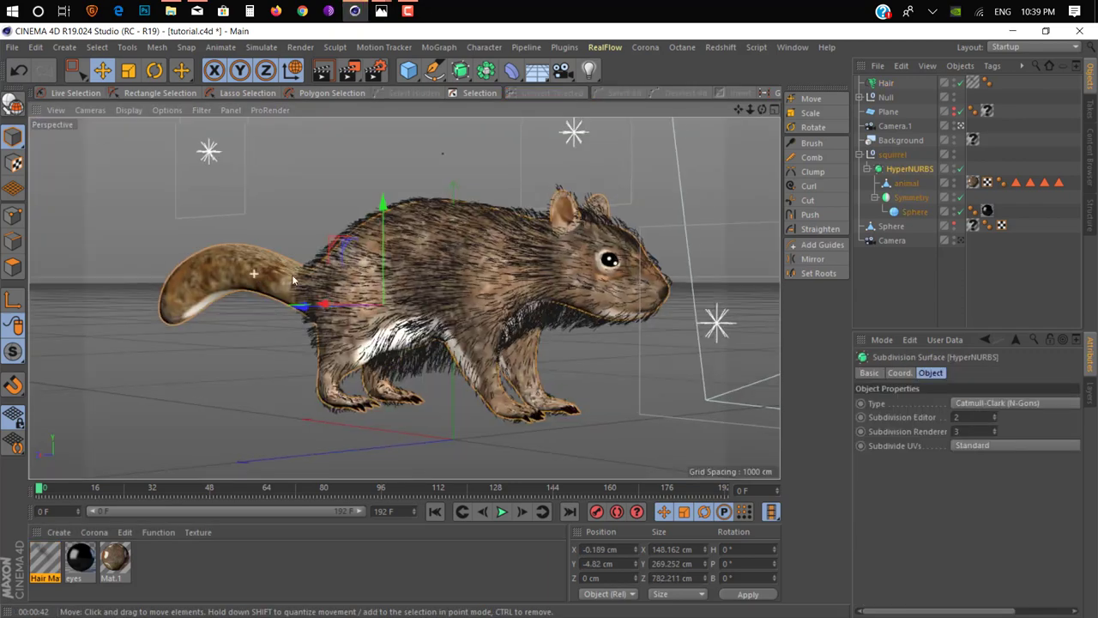
pyautogui.moveTo(313, 265)
pyautogui.keyDown('alt'); pyautogui.mouseDown()
pyautogui.moveTo(334, 270)
pyautogui.moveTo(332, 294)
pyautogui.mouseUp(); pyautogui.keyUp('alt')
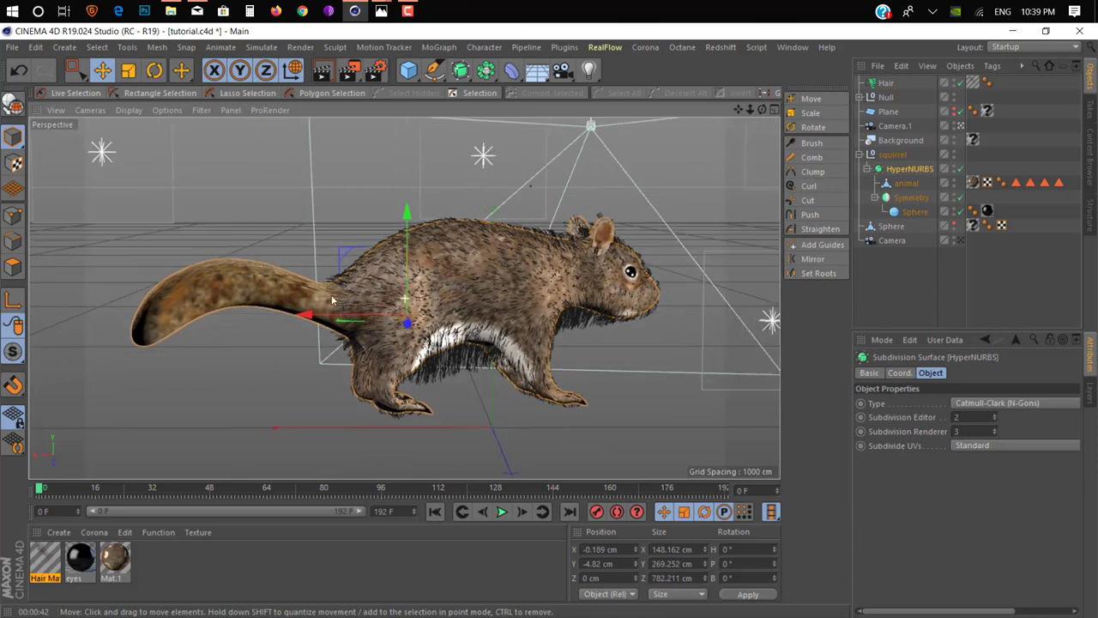
pyautogui.click(1015, 183)
pyautogui.click(1030, 182)
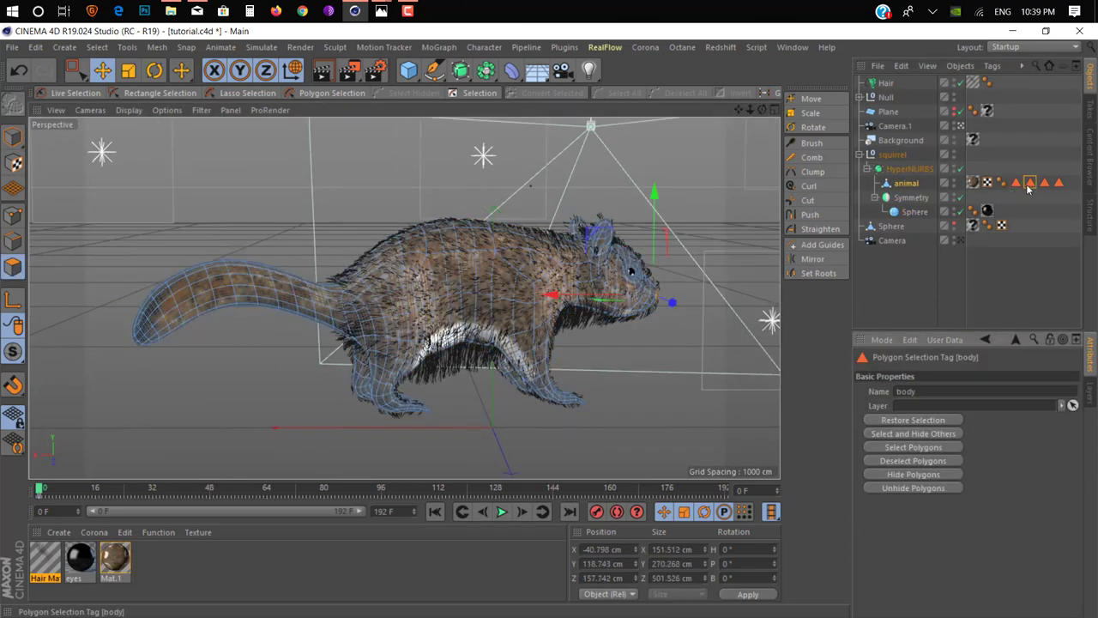
pyautogui.click(1044, 182)
pyautogui.keyDown('alt'); pyautogui.moveTo(125, 292); pyautogui.dragTo(392, 249); pyautogui.keyUp('alt')
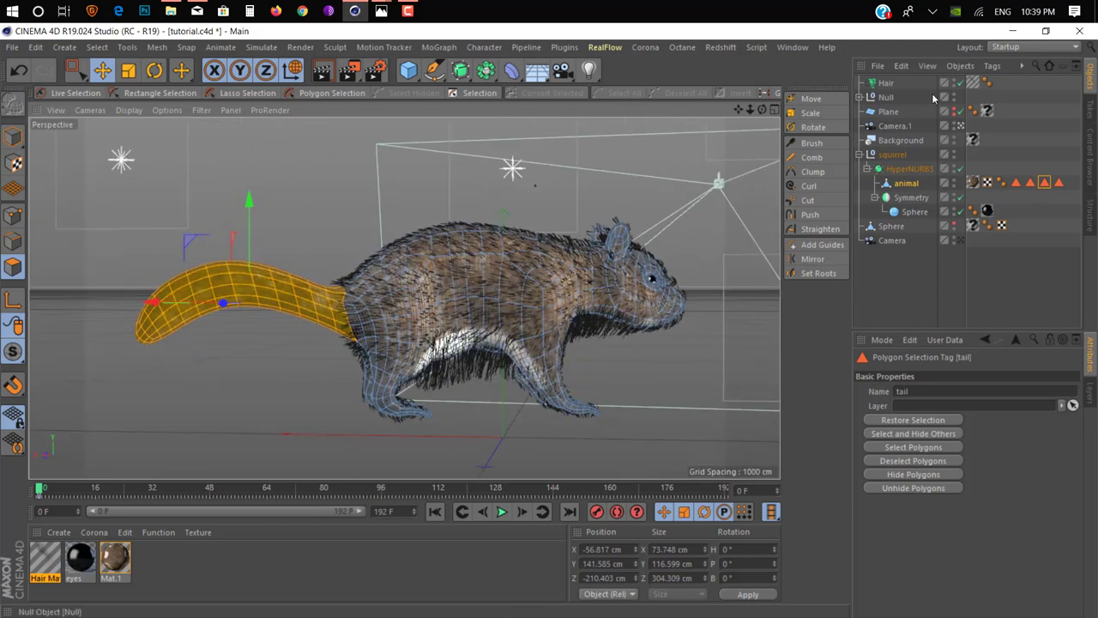
pyautogui.click(261, 48)
pyautogui.moveTo(283, 150)
pyautogui.click(348, 137)
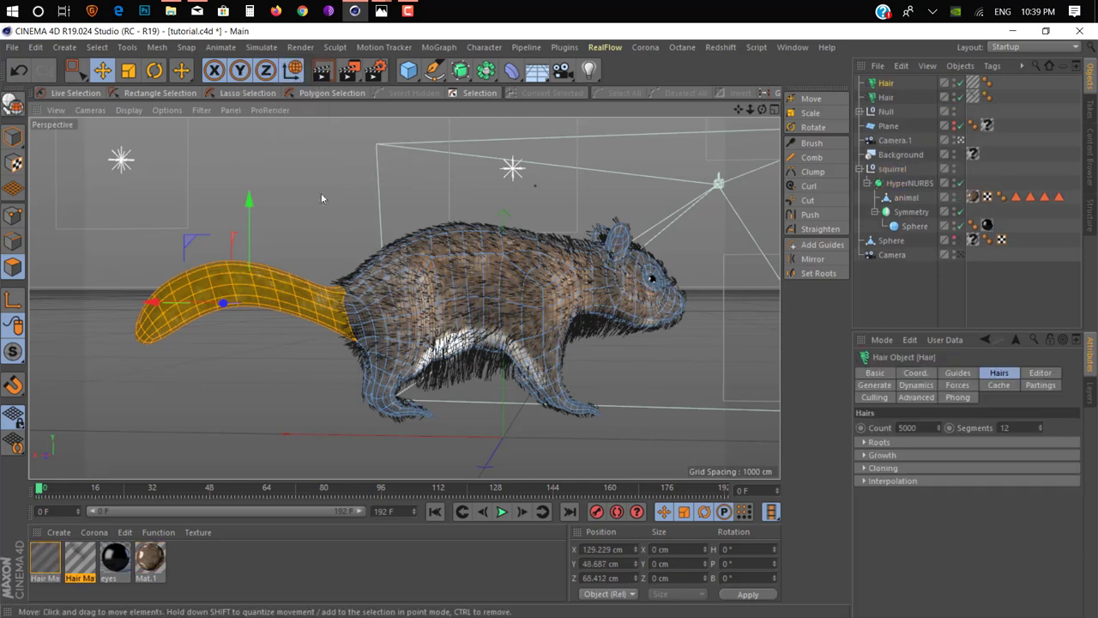
# Set the tail hair guides' length to 30 cm
pyautogui.click(957, 372)
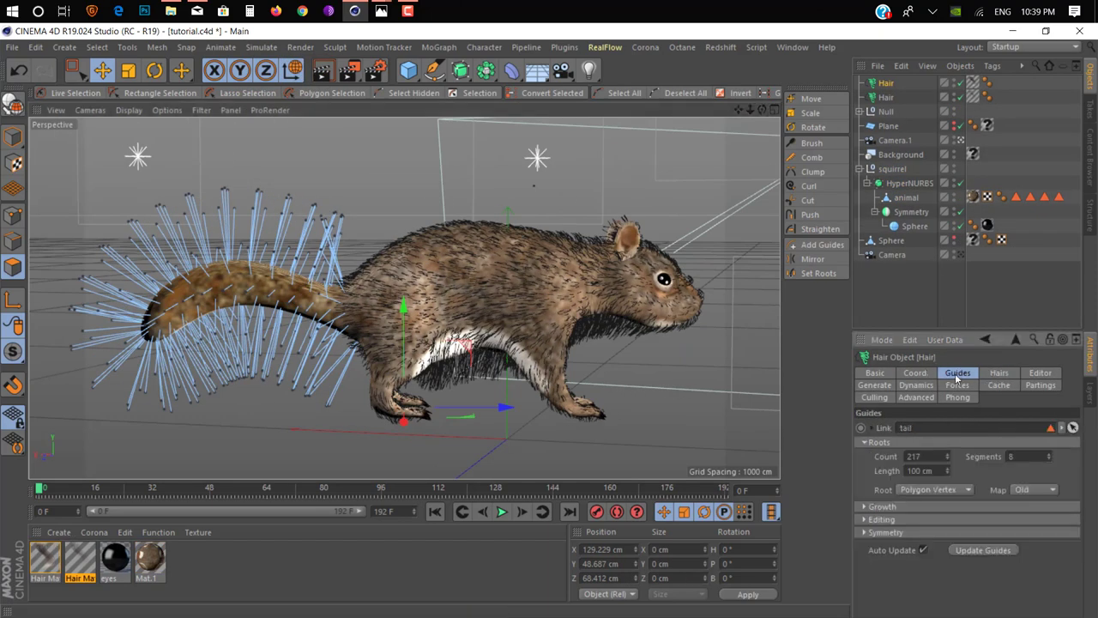
pyautogui.moveTo(947, 471); pyautogui.dragTo(947, 532)
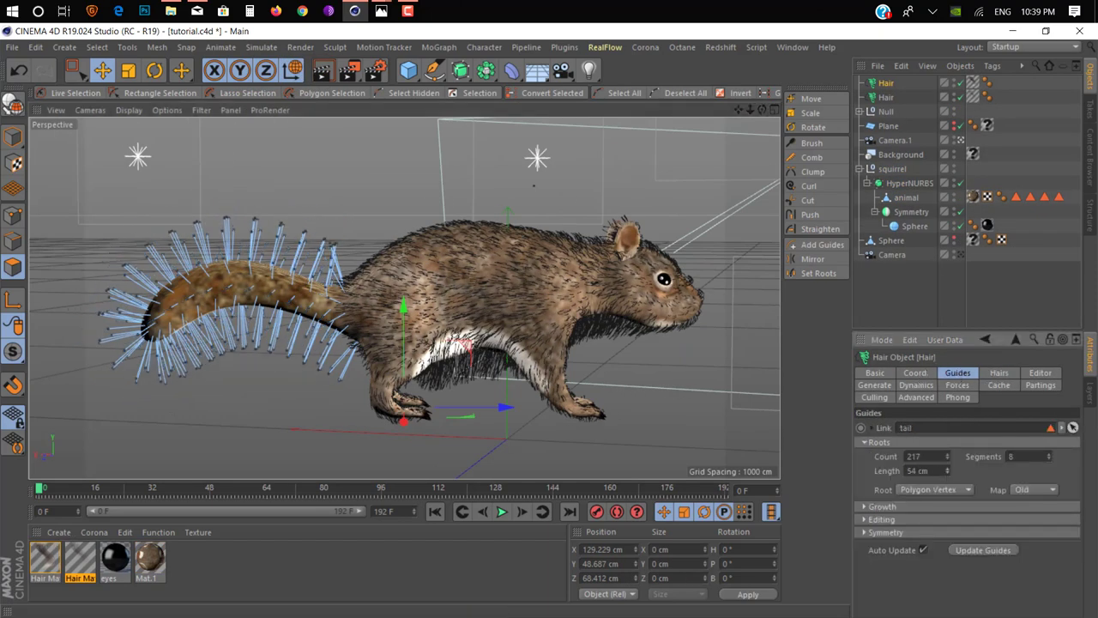
pyautogui.moveTo(947, 471); pyautogui.dragTo(948, 455)
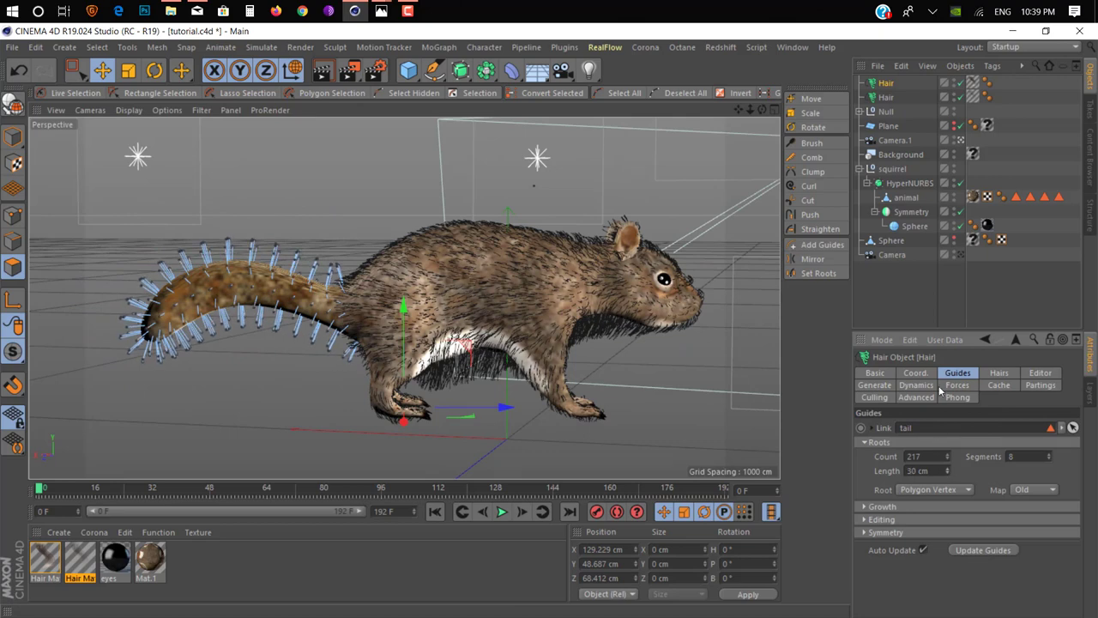
# Activate the hair Move tool and orbit the Perspective view to inspect the tail guides
pyautogui.click(810, 99)
pyautogui.middleClick(363, 247)
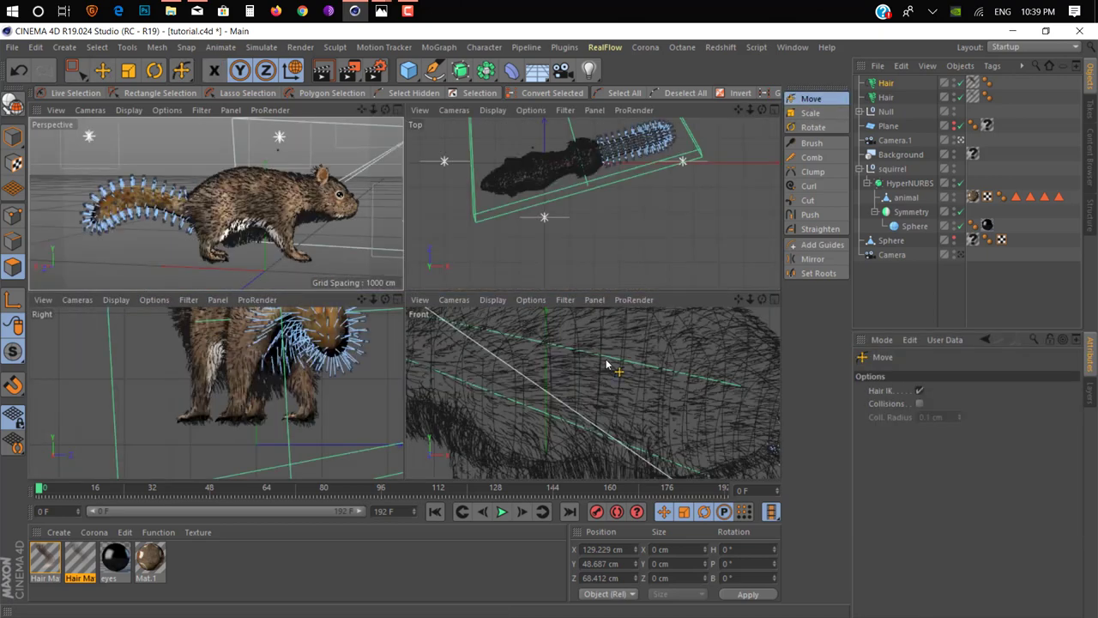
pyautogui.scroll(-3, 604, 361)
pyautogui.scroll(-2, 613, 350)
pyautogui.scroll(1, 613, 350)
pyautogui.scroll(4, 600, 360)
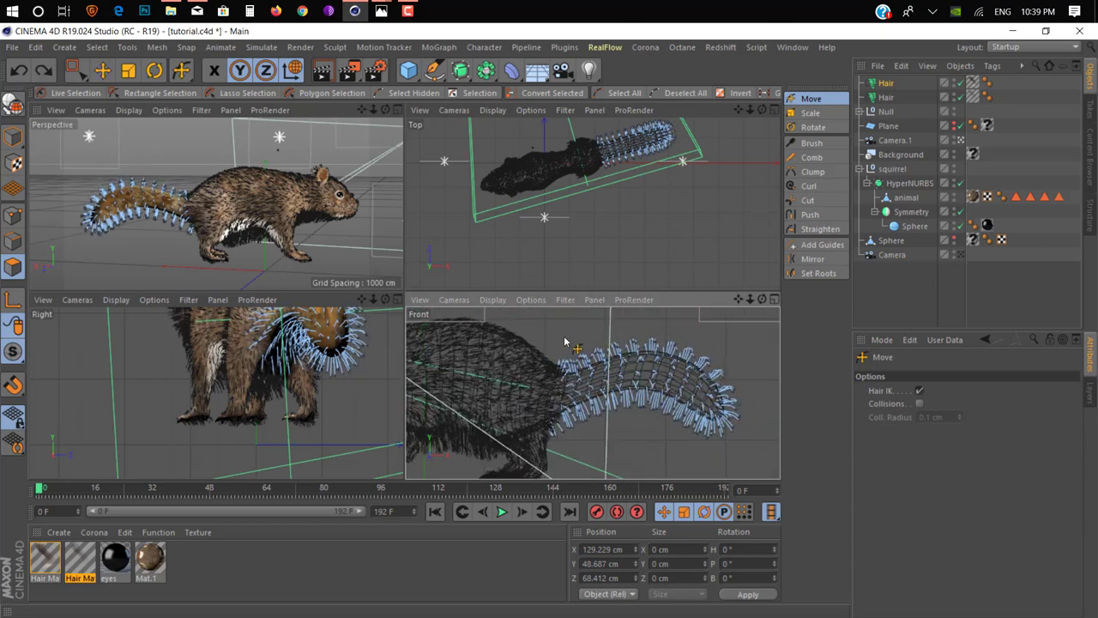
pyautogui.middleClick(309, 266)
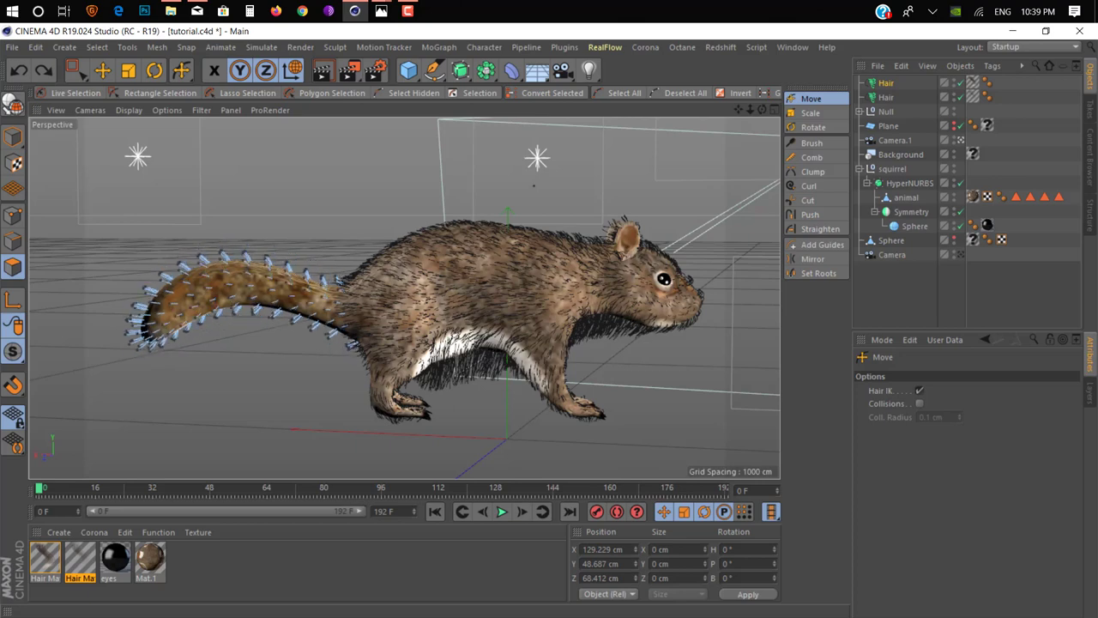
pyautogui.scroll(3, 385, 297)
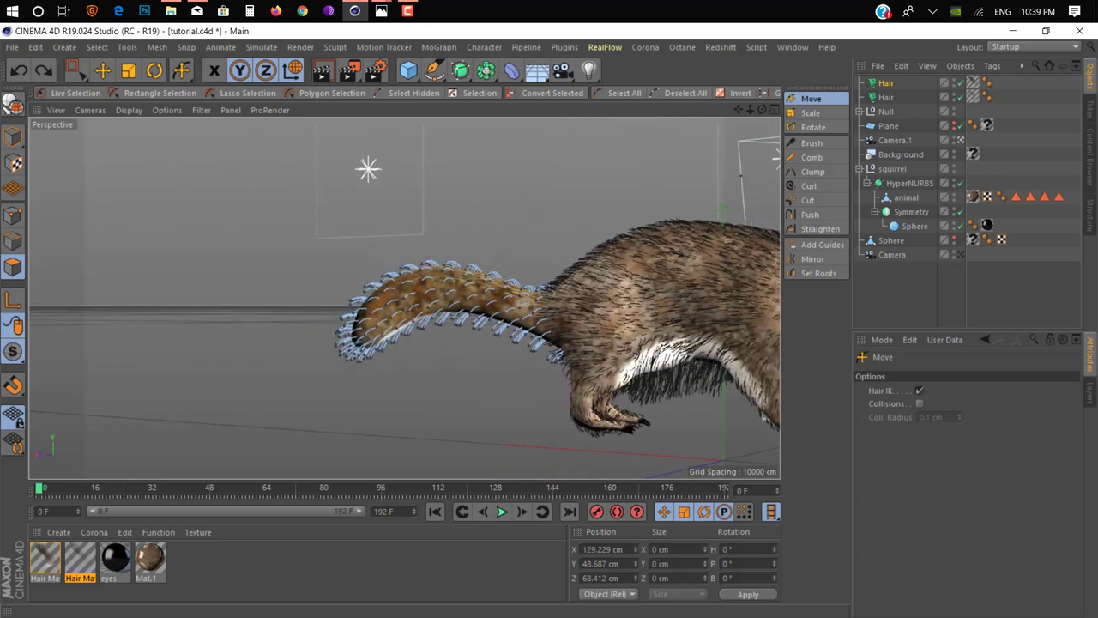
pyautogui.keyDown('alt'); pyautogui.moveTo(519, 295); pyautogui.dragTo(653, 346); pyautogui.keyUp('alt')
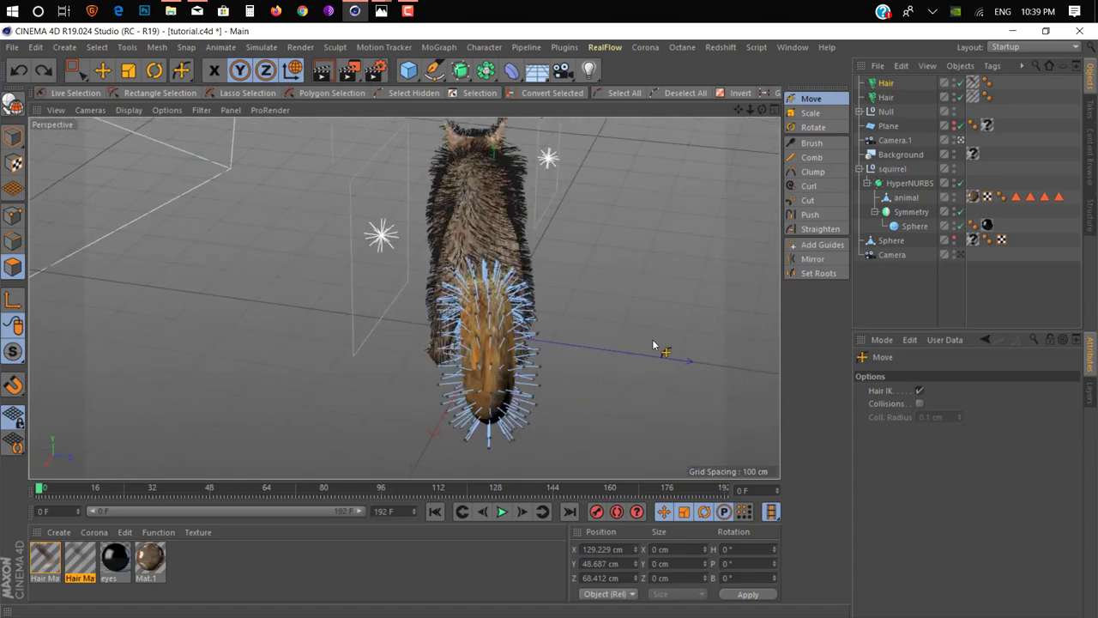
pyautogui.keyDown('alt'); pyautogui.moveTo(491, 315); pyautogui.dragTo(361, 326); pyautogui.keyUp('alt')
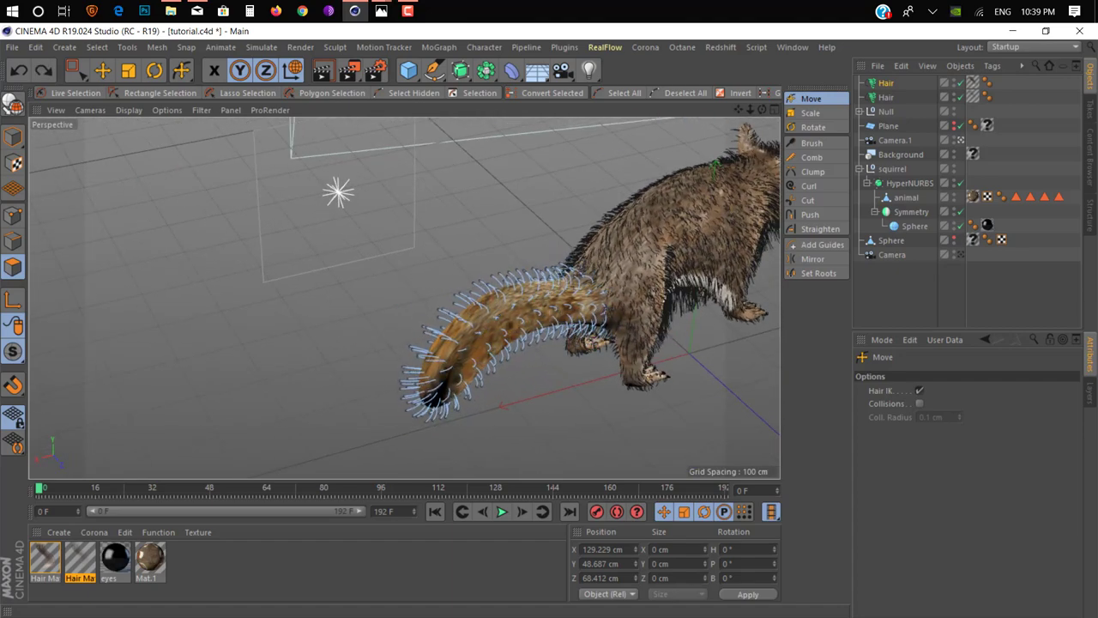
pyautogui.moveTo(421, 274)
pyautogui.keyDown('alt'); pyautogui.mouseDown()
pyautogui.moveTo(368, 223)
pyautogui.moveTo(558, 341)
pyautogui.moveTo(421, 292)
pyautogui.mouseUp(); pyautogui.keyUp('alt')
# Lock the X axis and view the squirrel from behind in a maximized Perspective view
pyautogui.click(214, 70)
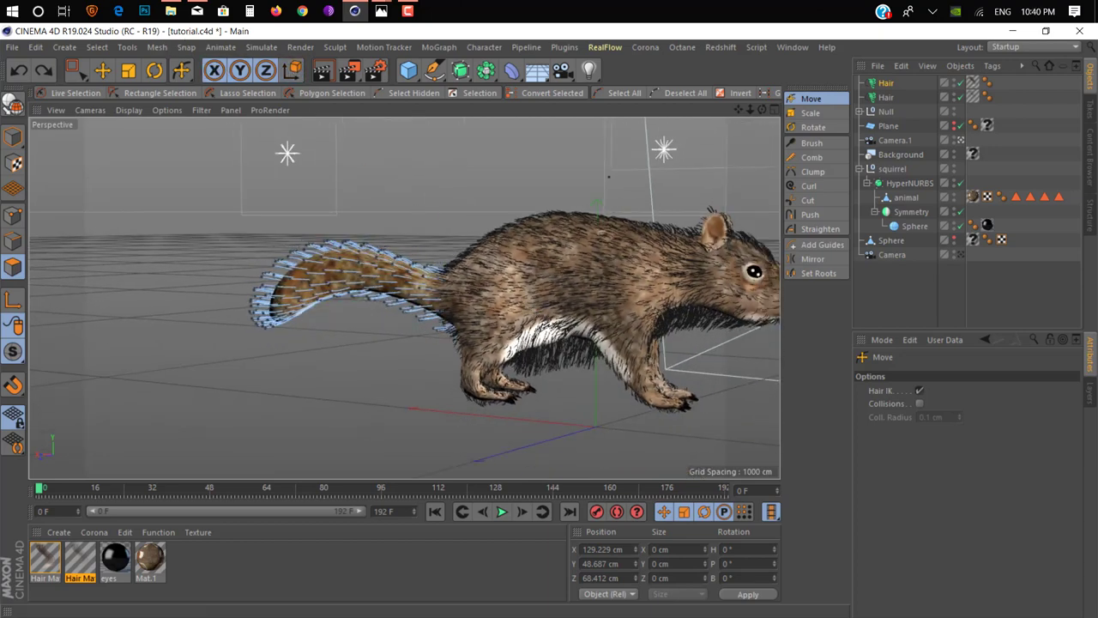
pyautogui.middleClick(450, 309)
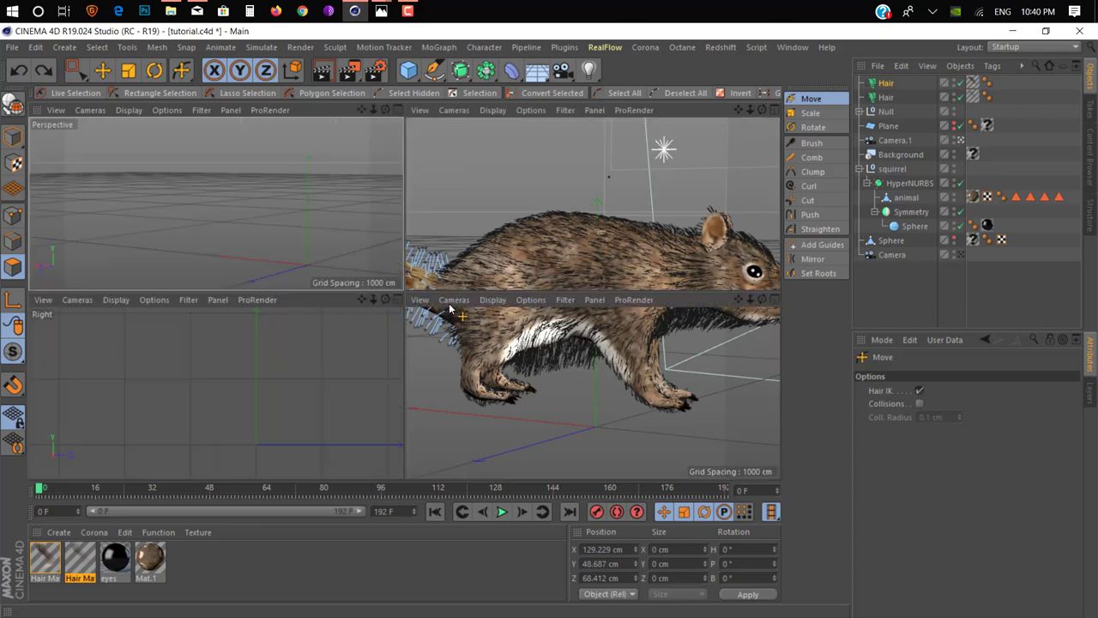
pyautogui.middleClick(450, 308)
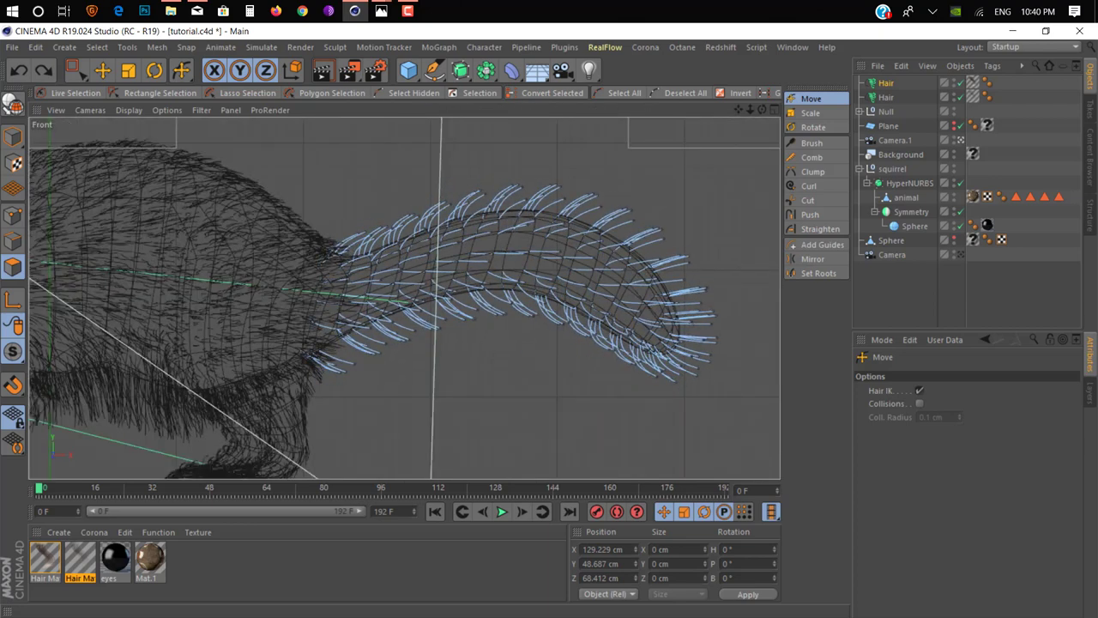
pyautogui.middleClick(541, 358)
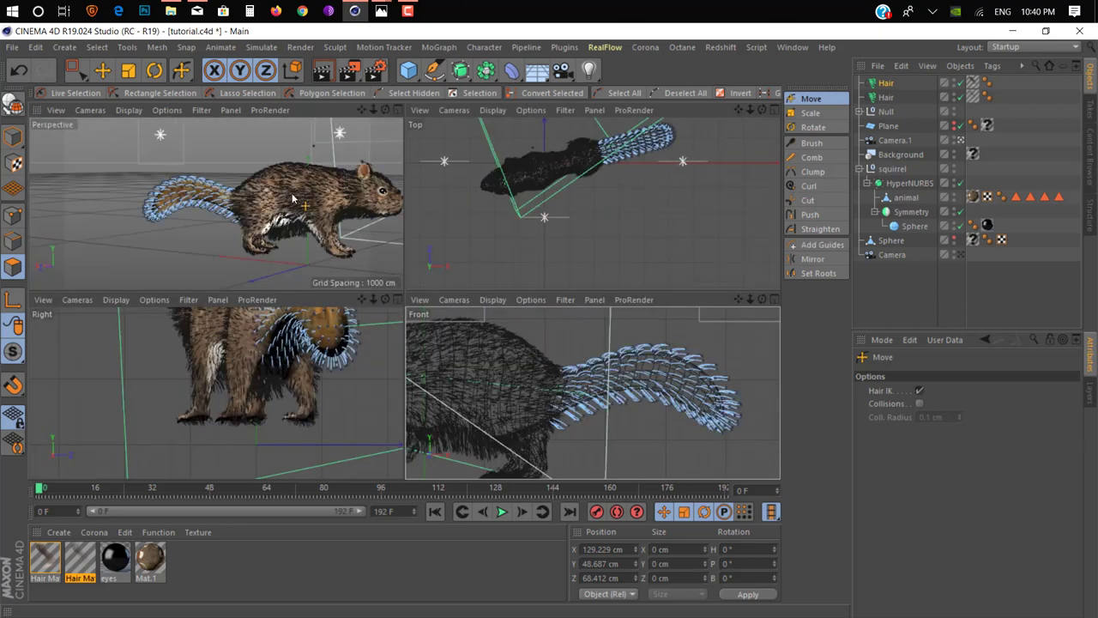
pyautogui.middleClick(292, 199)
pyautogui.moveTo(291, 199)
pyautogui.keyDown('alt'); pyautogui.mouseDown()
pyautogui.moveTo(490, 365)
pyautogui.moveTo(576, 380)
pyautogui.moveTo(667, 285)
pyautogui.moveTo(352, 338)
pyautogui.mouseUp(); pyautogui.keyUp('alt')
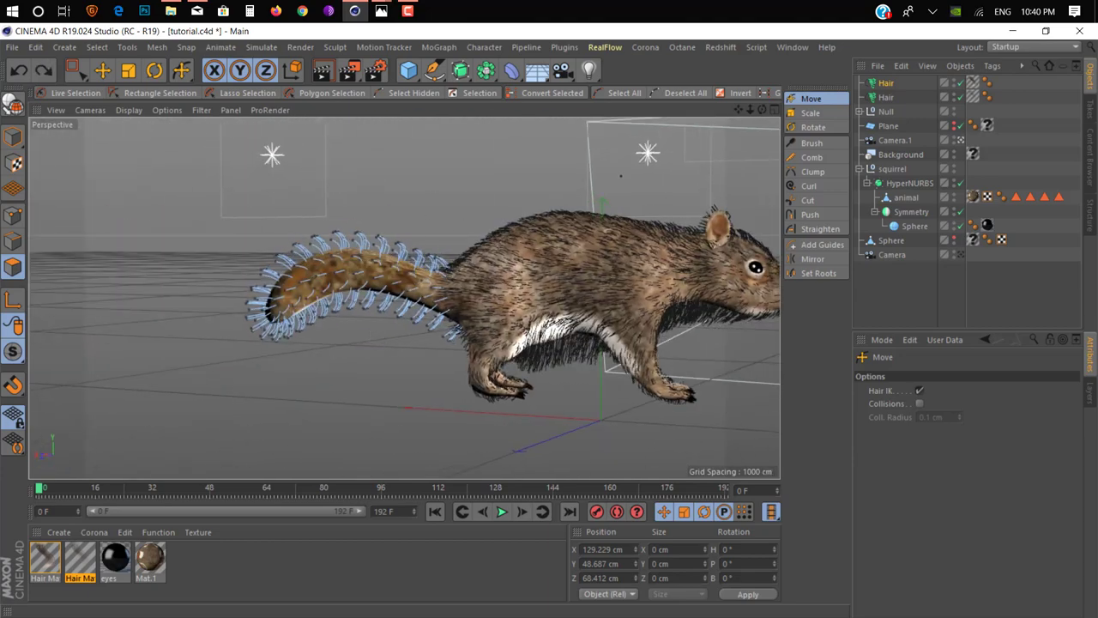
# Check the tail in the Front view, then orbit and zoom Perspective to a side-on squirrel
pyautogui.middleClick(380, 344)
pyautogui.middleClick(600, 375)
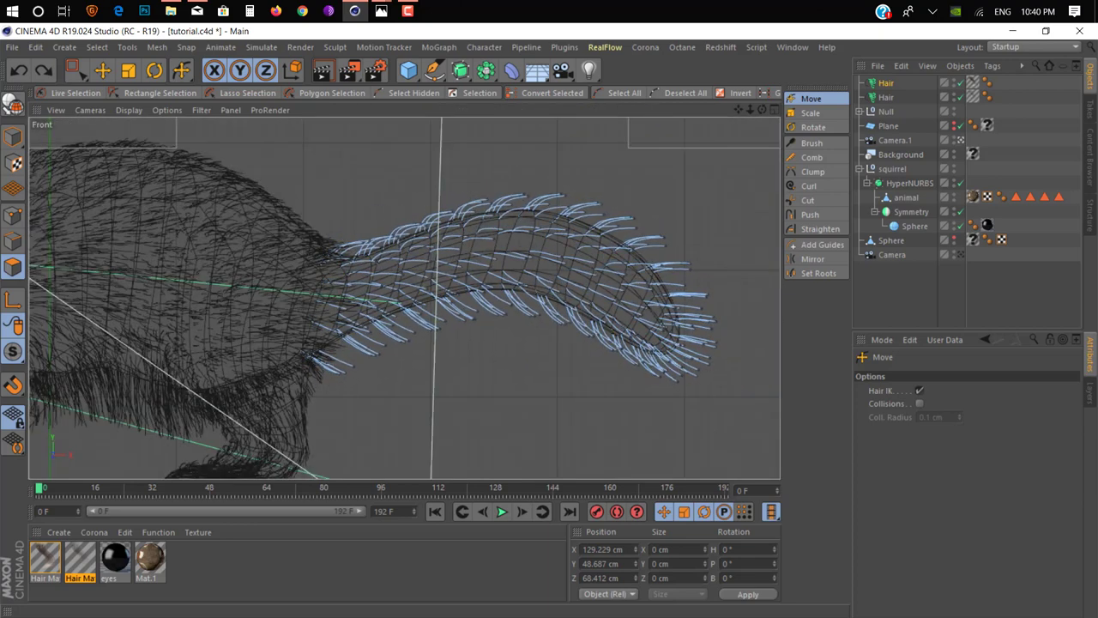
pyautogui.middleClick(490, 352)
pyautogui.middleClick(386, 257)
pyautogui.moveTo(386, 258)
pyautogui.keyDown('alt'); pyautogui.mouseDown()
pyautogui.moveTo(435, 229)
pyautogui.moveTo(423, 277)
pyautogui.mouseUp(); pyautogui.keyUp('alt')
pyautogui.moveTo(362, 298)
pyautogui.keyDown('alt'); pyautogui.mouseDown()
pyautogui.moveTo(171, 355)
pyautogui.moveTo(111, 348)
pyautogui.moveTo(314, 348)
pyautogui.moveTo(36, 313)
pyautogui.moveTo(598, 417)
pyautogui.moveTo(238, 347)
pyautogui.moveTo(135, 363)
pyautogui.mouseUp(); pyautogui.keyUp('alt')
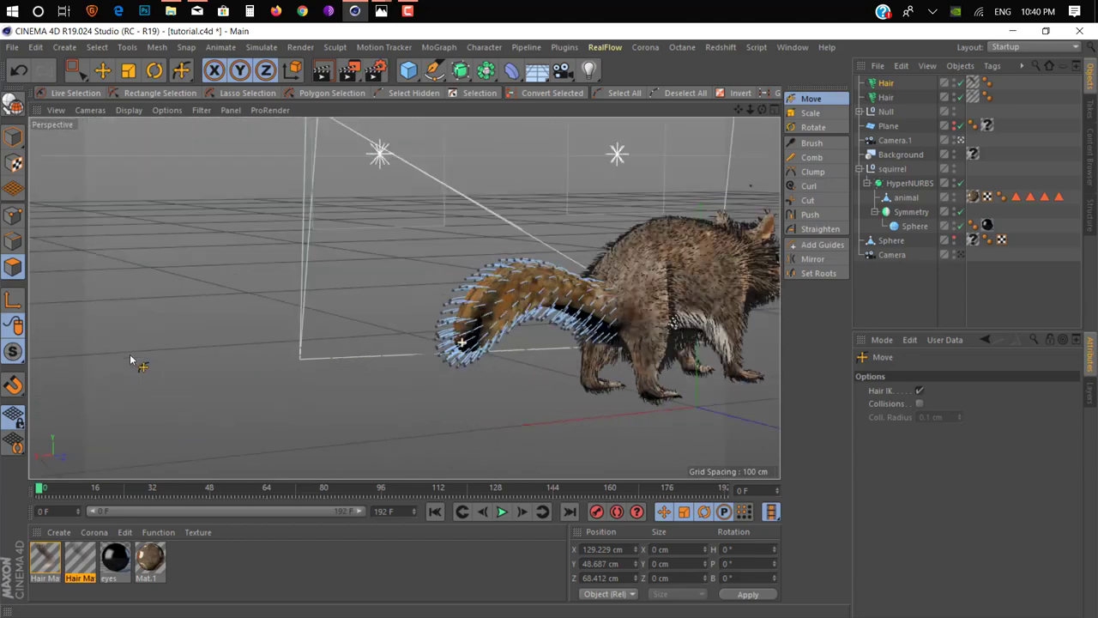
pyautogui.keyDown('alt'); pyautogui.moveTo(134, 362); pyautogui.dragTo(358, 314, button='right'); pyautogui.keyUp('alt')
pyautogui.keyDown('alt'); pyautogui.moveTo(358, 314); pyautogui.dragTo(655, 275); pyautogui.keyUp('alt')
pyautogui.keyDown('alt'); pyautogui.moveTo(467, 276); pyautogui.dragTo(386, 292, button='right'); pyautogui.keyUp('alt')
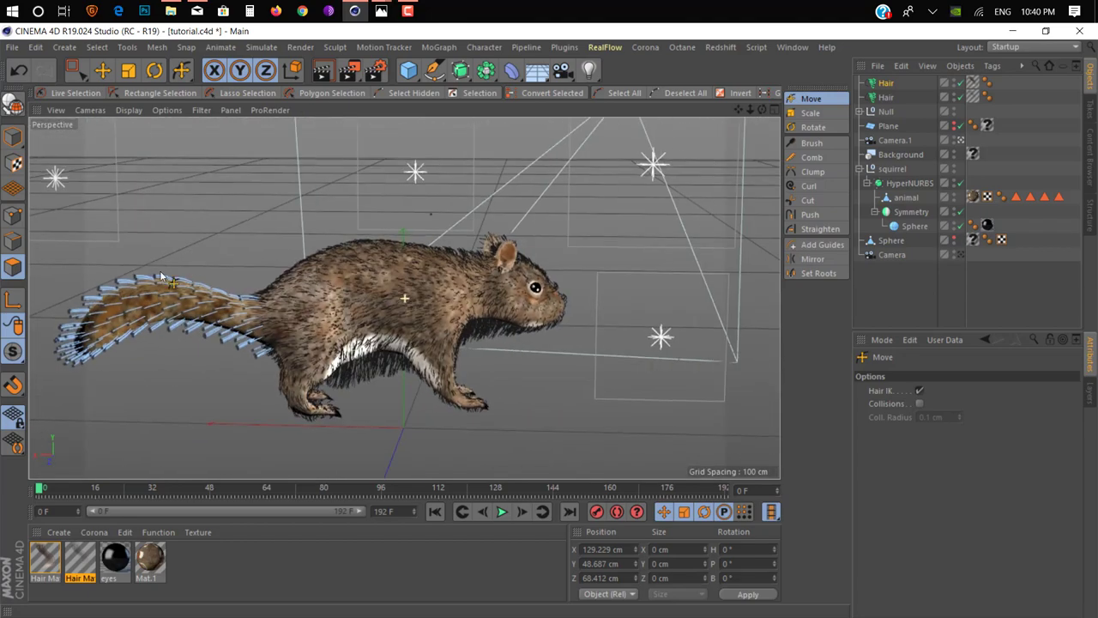
pyautogui.keyDown('alt'); pyautogui.moveTo(386, 292); pyautogui.dragTo(515, 275); pyautogui.keyUp('alt')
# Rename the hair objects Body and Tail and show Tail's Hairs settings (Count 50000, Segments 12)
pyautogui.click(888, 84)
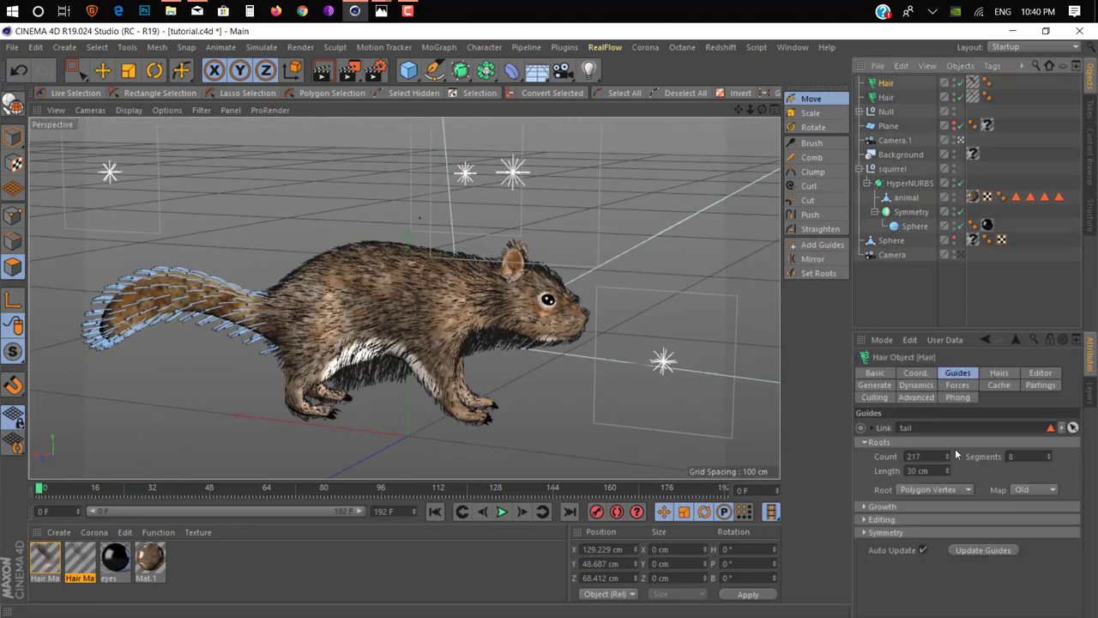
pyautogui.click(887, 97)
pyautogui.write('Body')
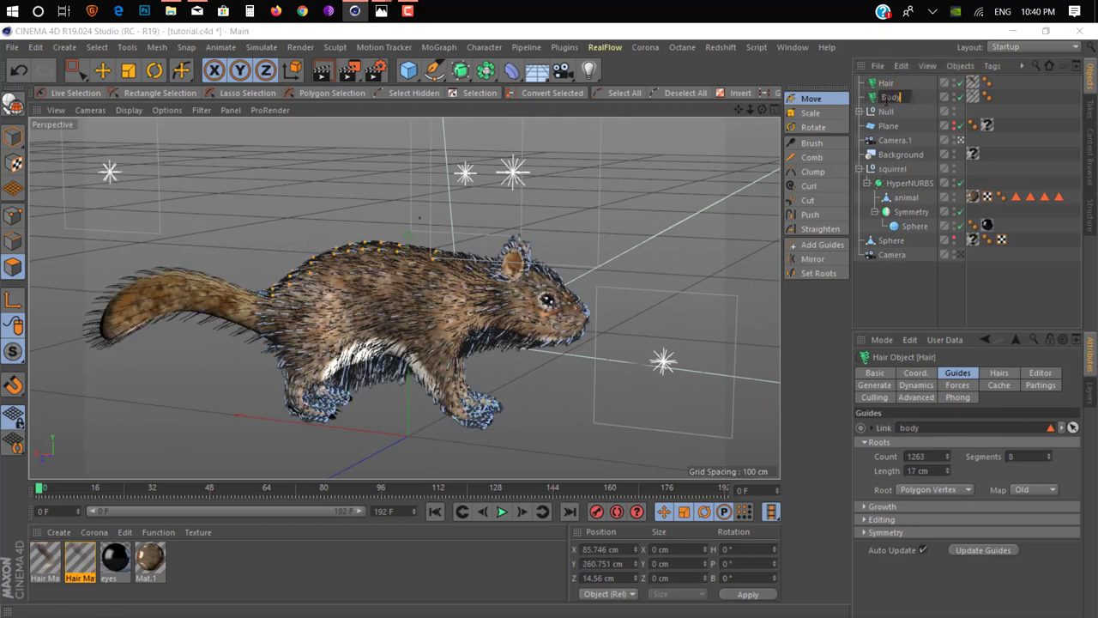
pyautogui.press('Return')
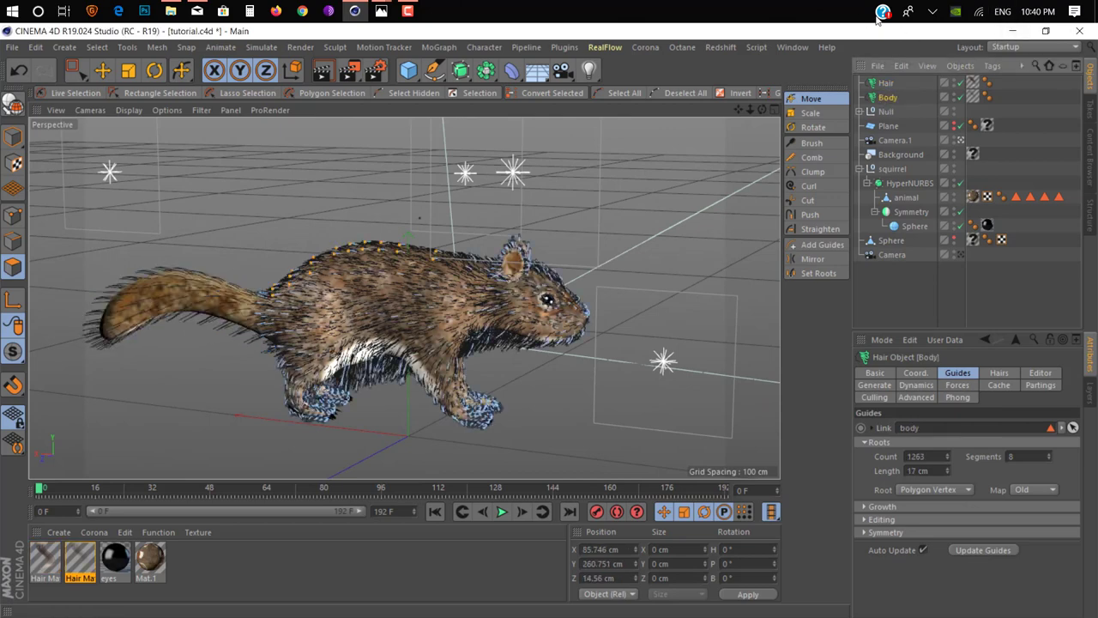
pyautogui.doubleClick(887, 84)
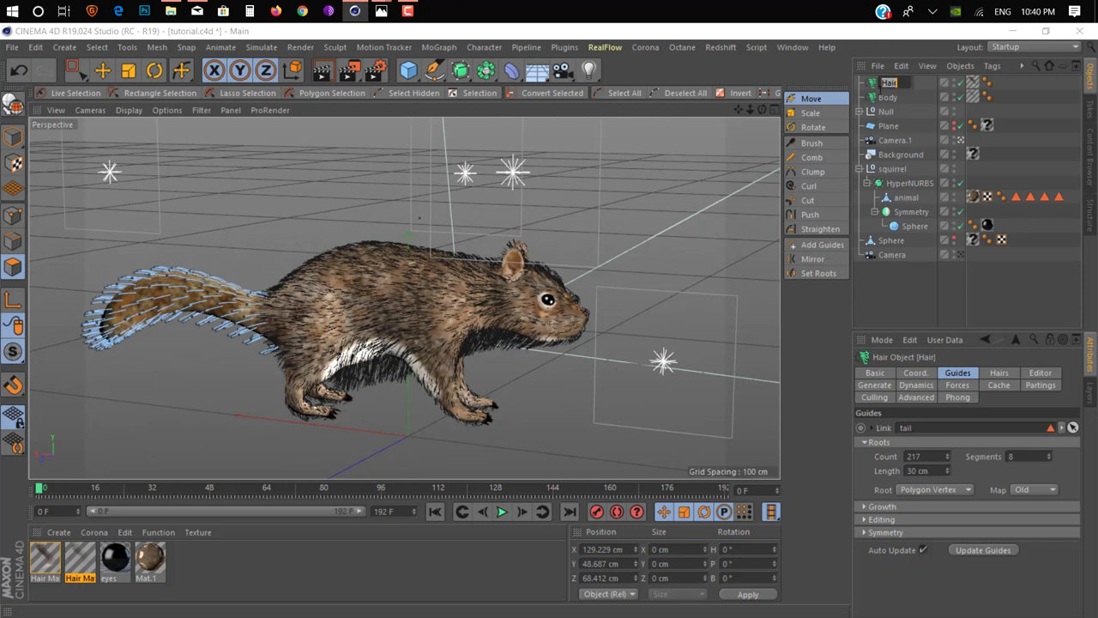
pyautogui.write('Tail')
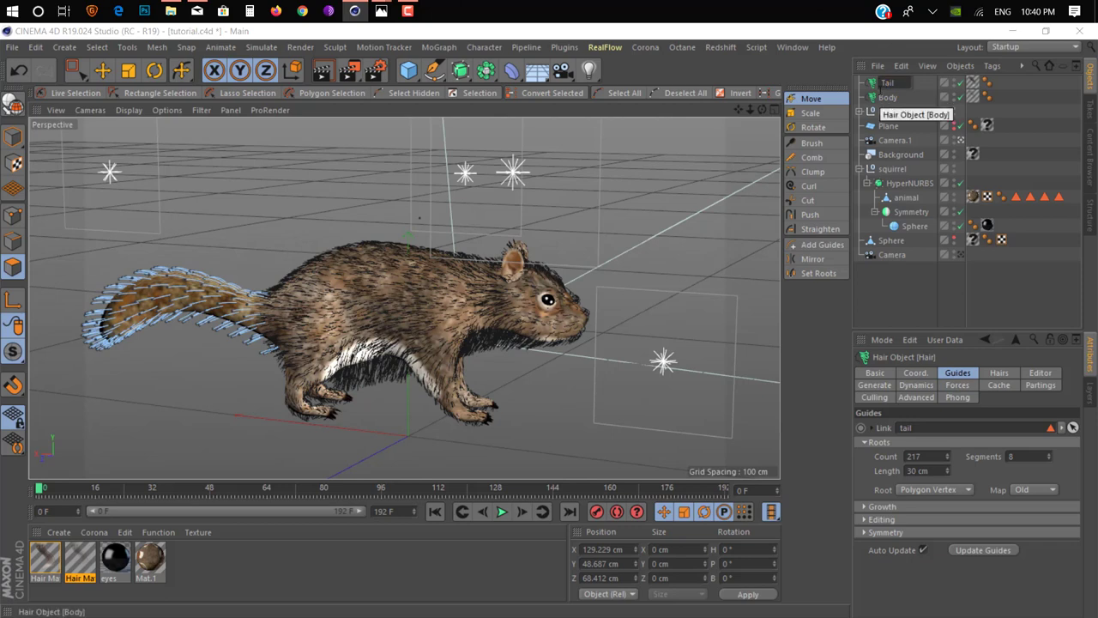
pyautogui.press('Return')
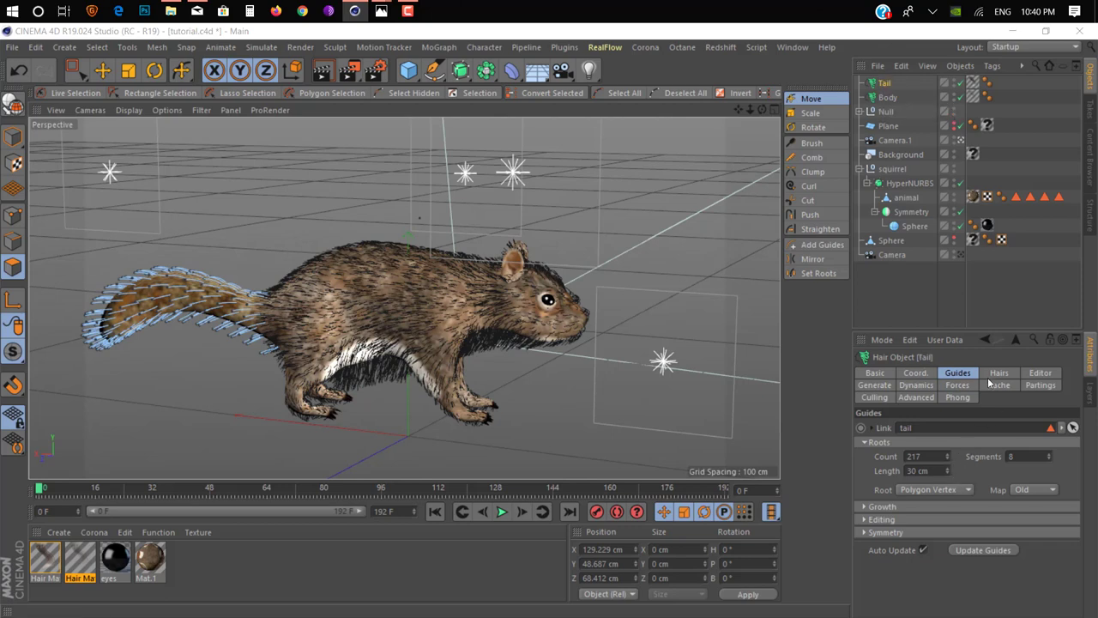
pyautogui.click(995, 374)
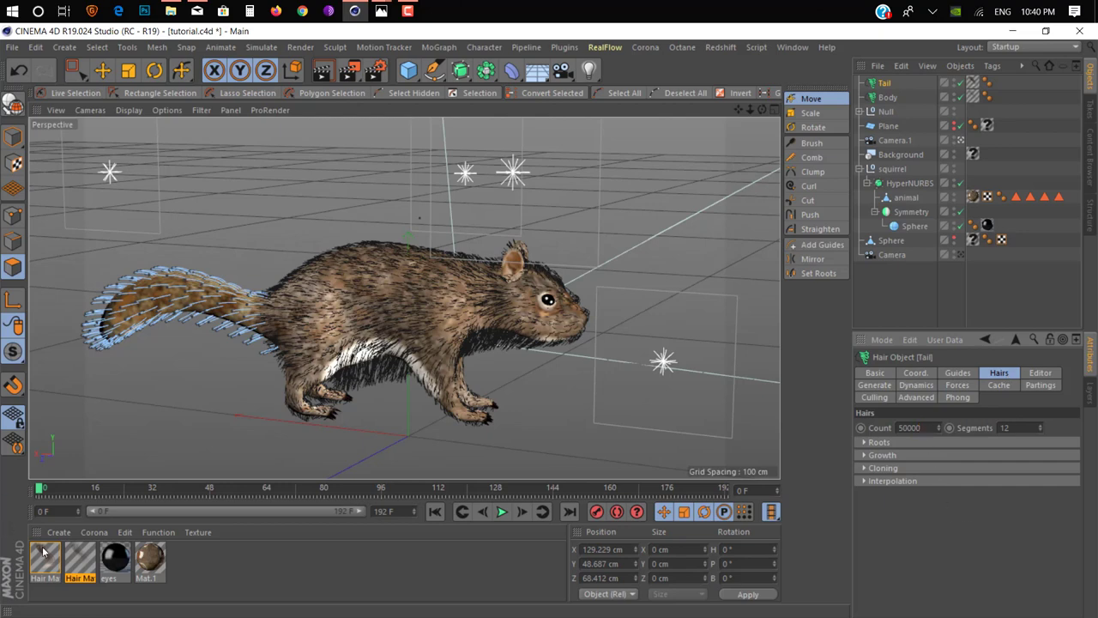
# Enable Frizz and Kink on Hair Mat, entering 20% for Frizz
pyautogui.doubleClick(59, 569)
pyautogui.moveTo(368, 94); pyautogui.dragTo(617, 94)
pyautogui.click(532, 347)
pyautogui.click(533, 359)
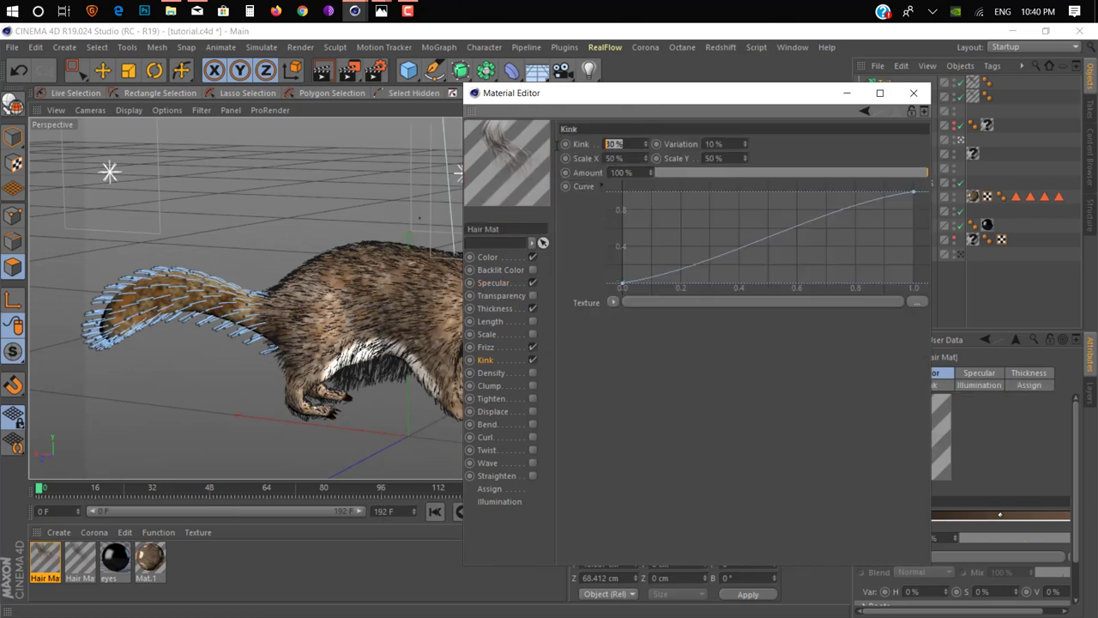
pyautogui.press('Return')
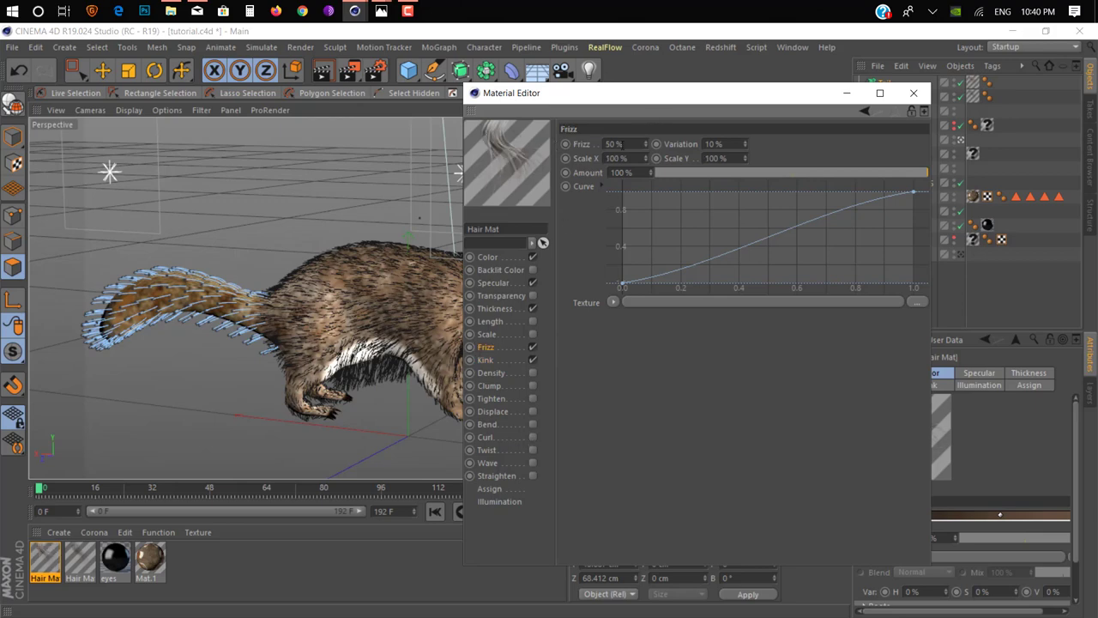
pyautogui.write('2')
pyautogui.write('0')
pyautogui.press('Return')
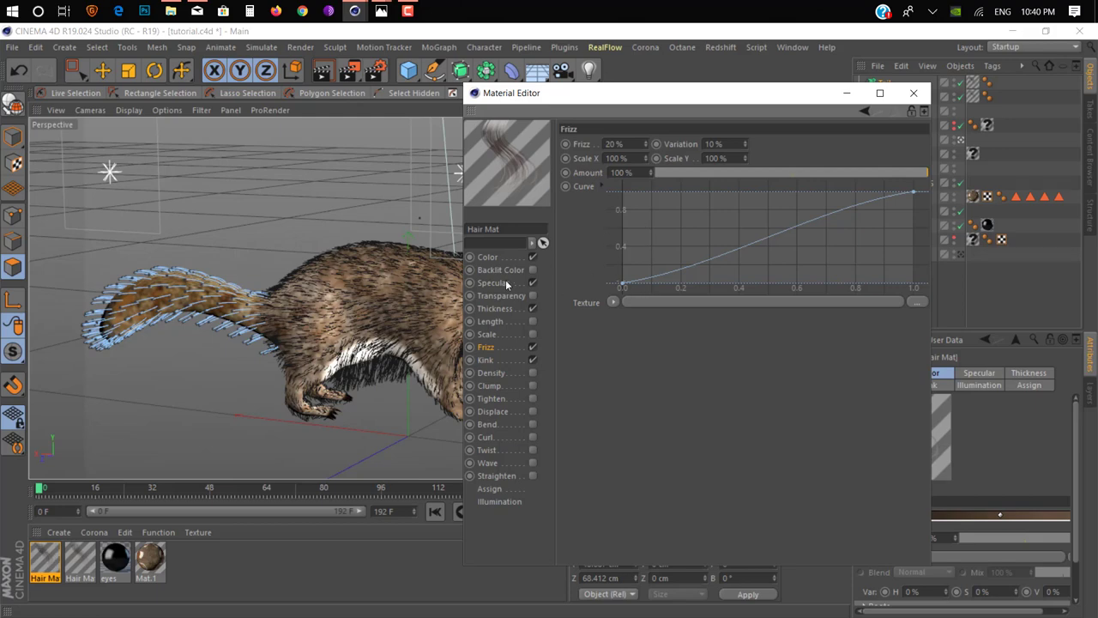
# Reopen Hair Mat and set the Kink percentage to 30%
pyautogui.click(489, 259)
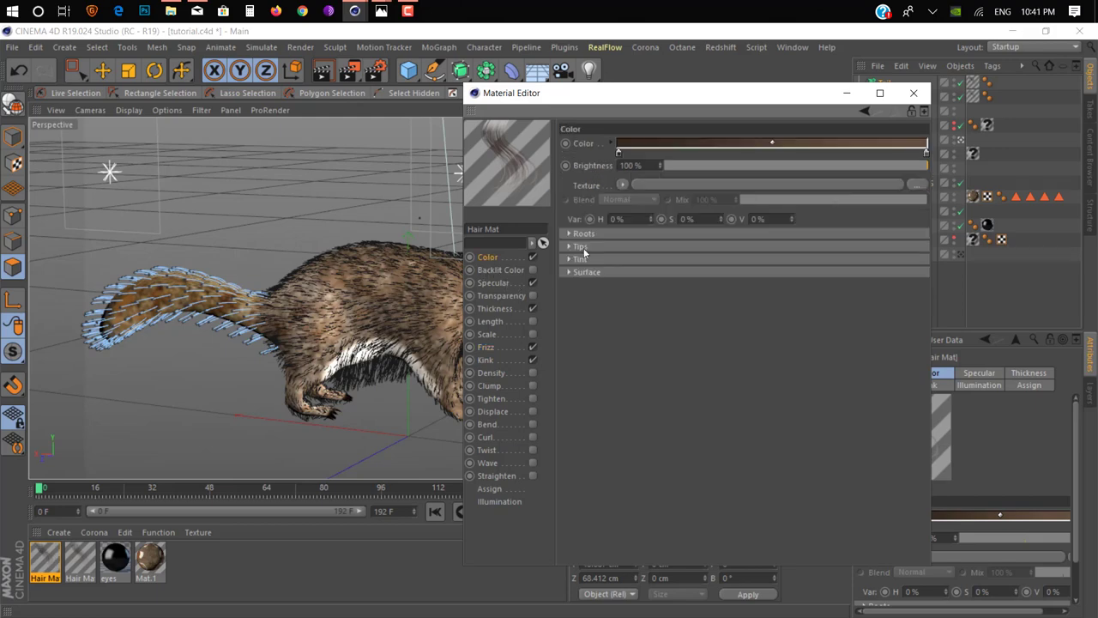
pyautogui.click(619, 270)
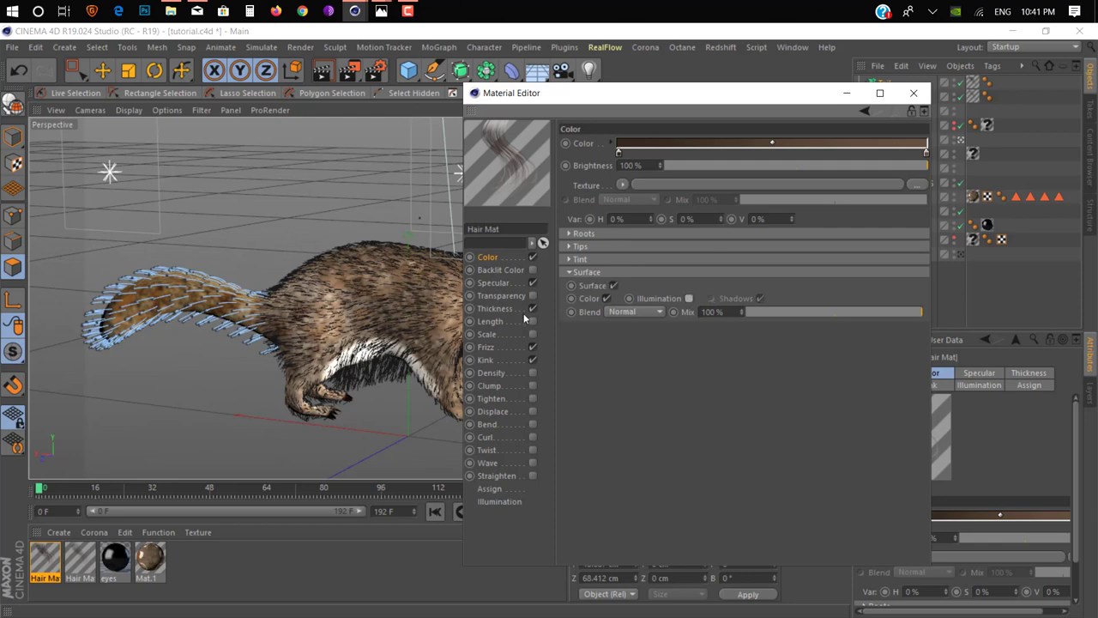
pyautogui.click(407, 10)
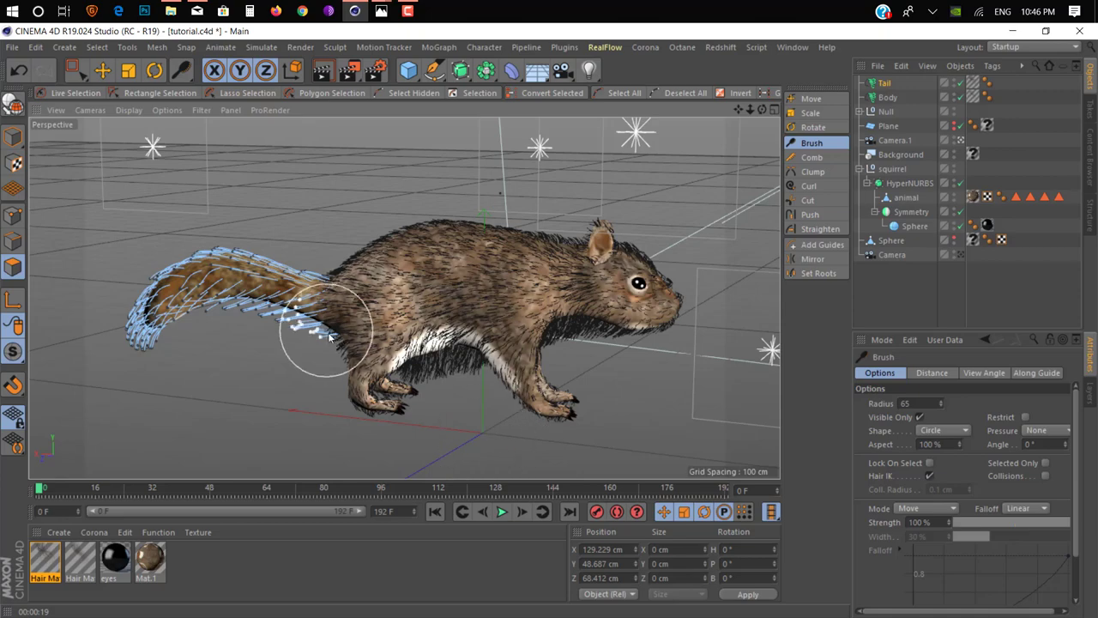
pyautogui.keyDown('alt'); pyautogui.moveTo(318, 331); pyautogui.dragTo(454, 347); pyautogui.keyUp('alt')
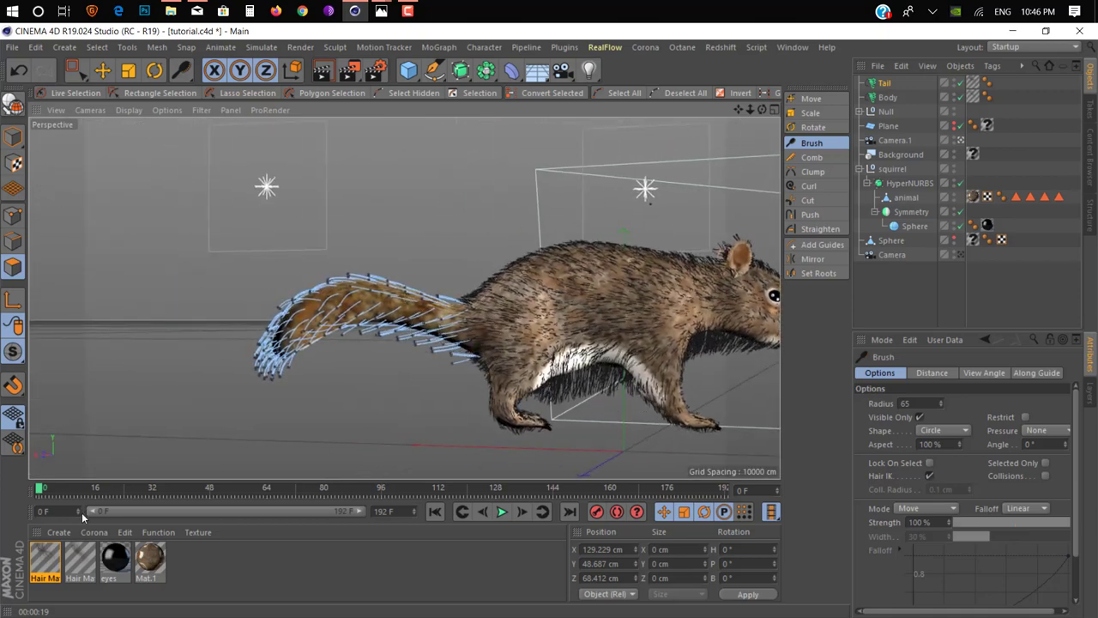
pyautogui.click(41, 552)
pyautogui.doubleClick(41, 551)
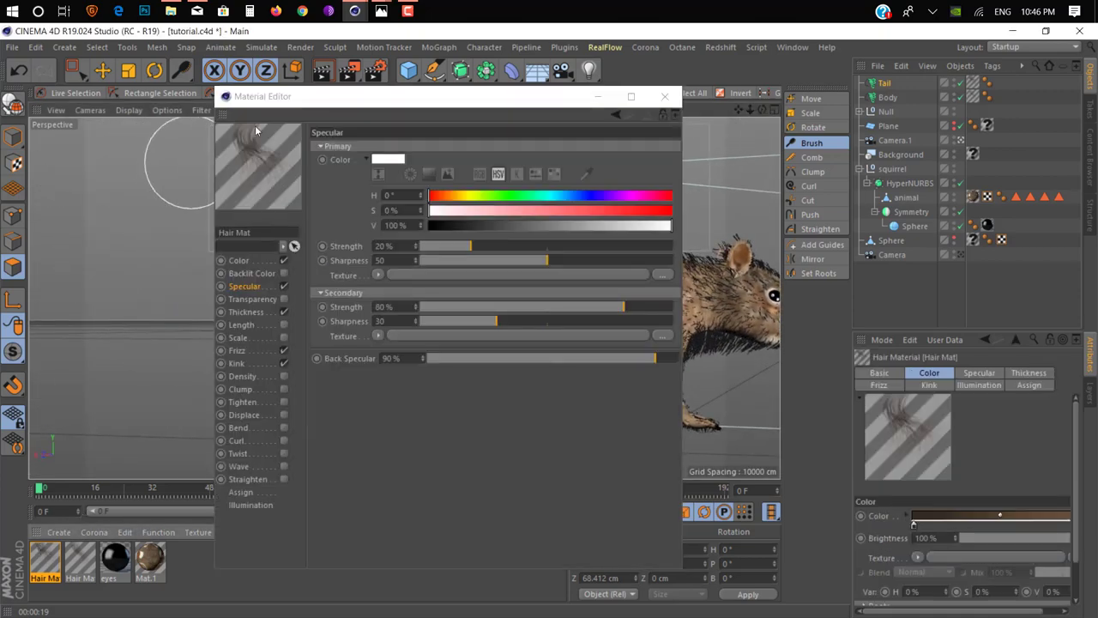
pyautogui.moveTo(420, 101); pyautogui.dragTo(793, 93)
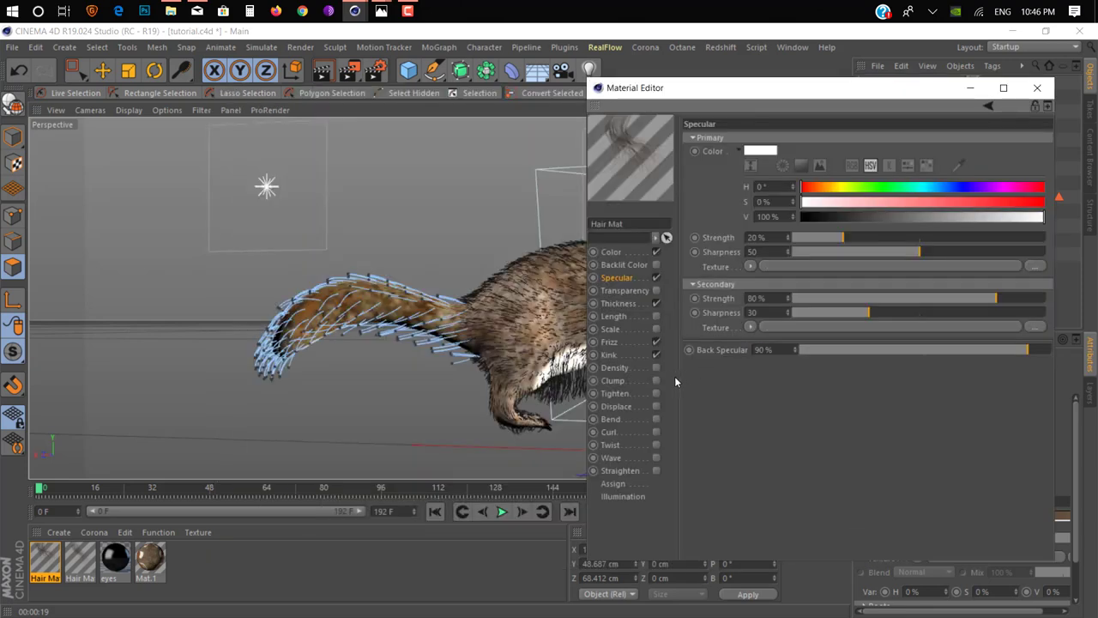
pyautogui.click(609, 341)
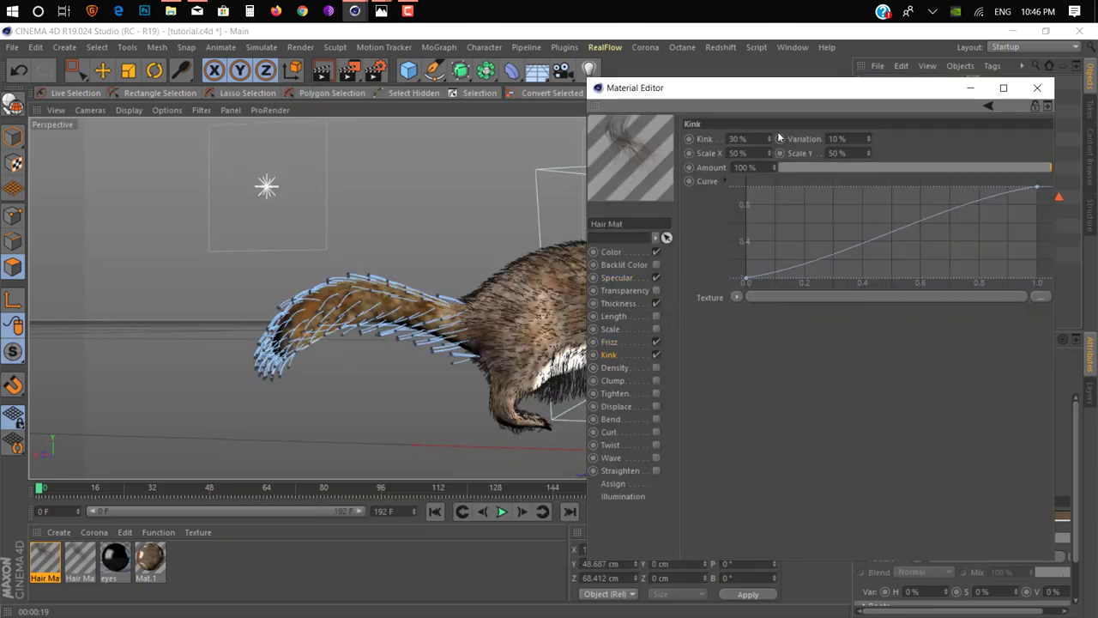
pyautogui.click(743, 139)
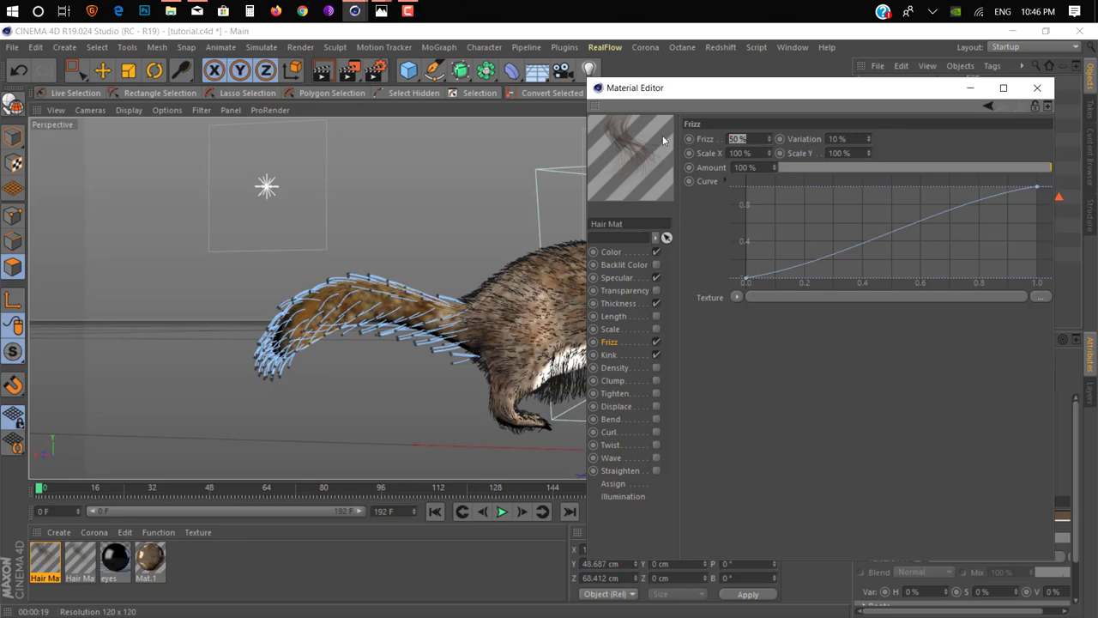
pyautogui.write('3')
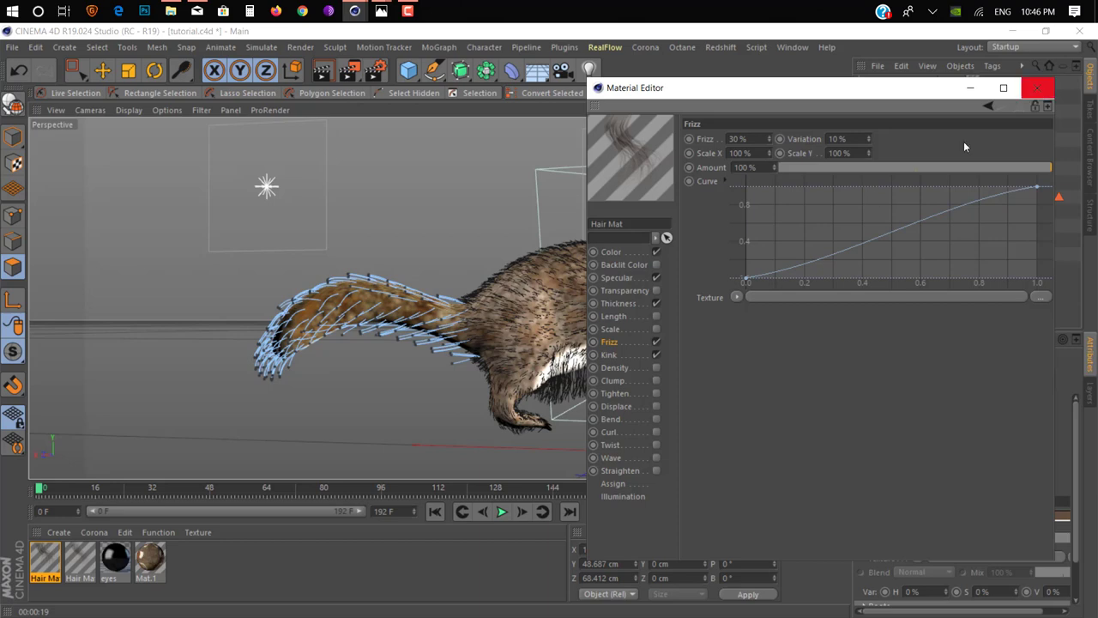
# Set hair Thickness to 0.5 cm with a curve tapering toward the tips, then close the editor
pyautogui.click(624, 276)
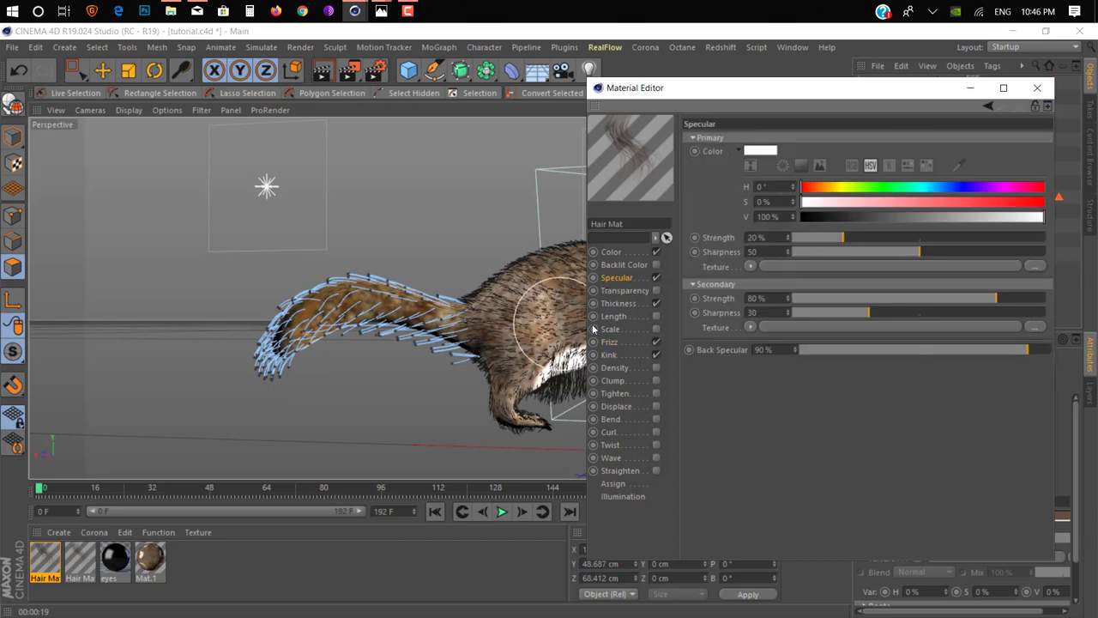
pyautogui.click(640, 303)
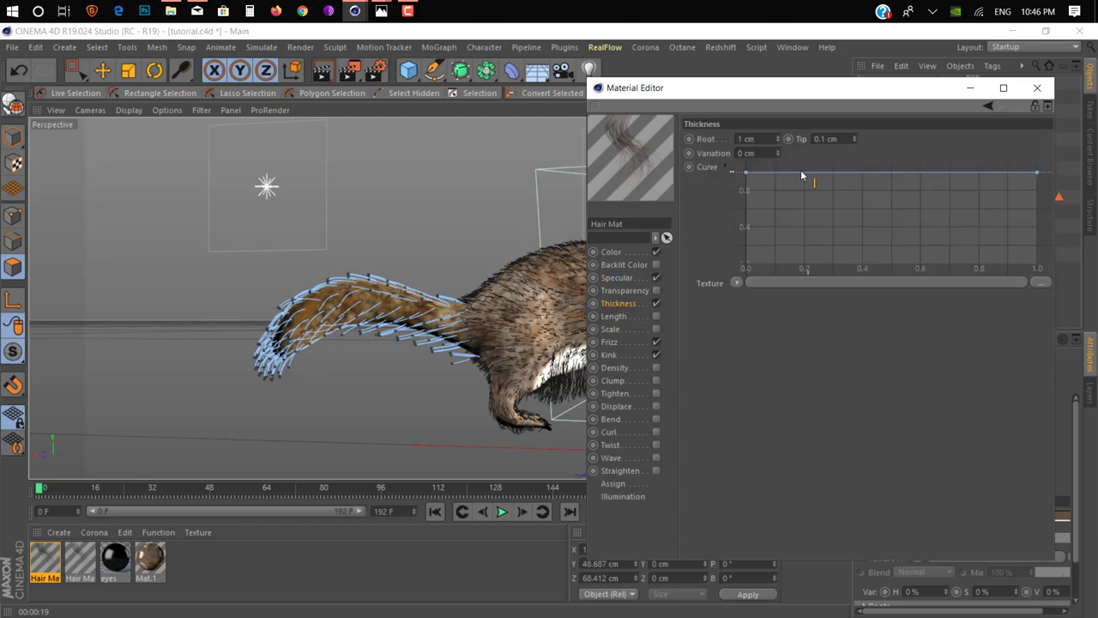
pyautogui.moveTo(746, 175); pyautogui.dragTo(746, 258)
pyautogui.write('0.5')
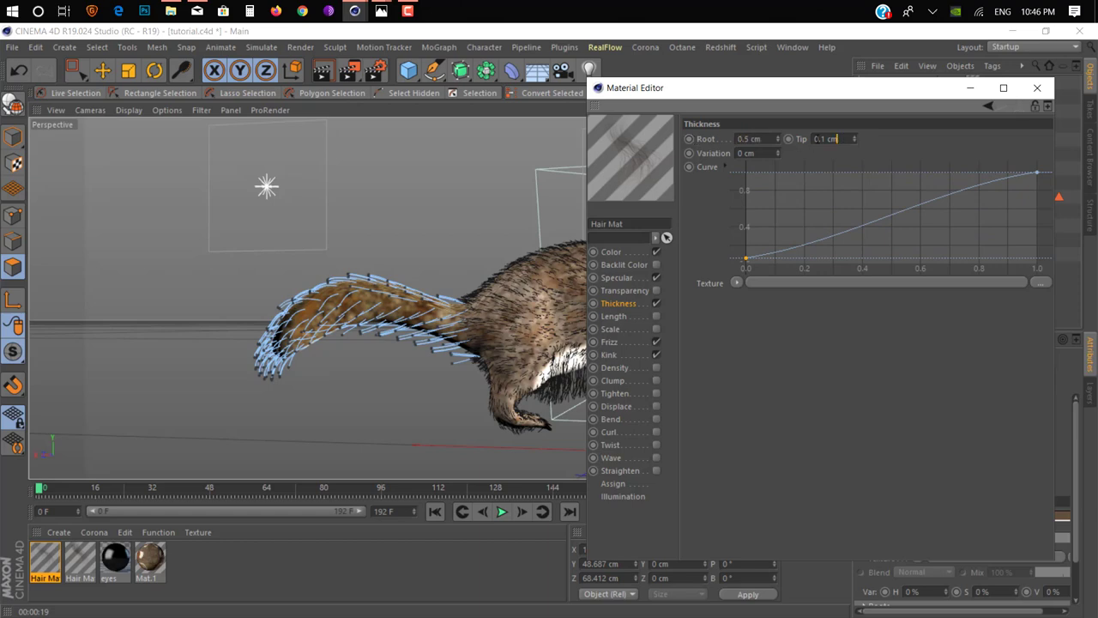
pyautogui.press('Return')
pyautogui.moveTo(747, 257)
pyautogui.mouseDown()
pyautogui.moveTo(737, 226)
pyautogui.moveTo(745, 173)
pyautogui.mouseUp()
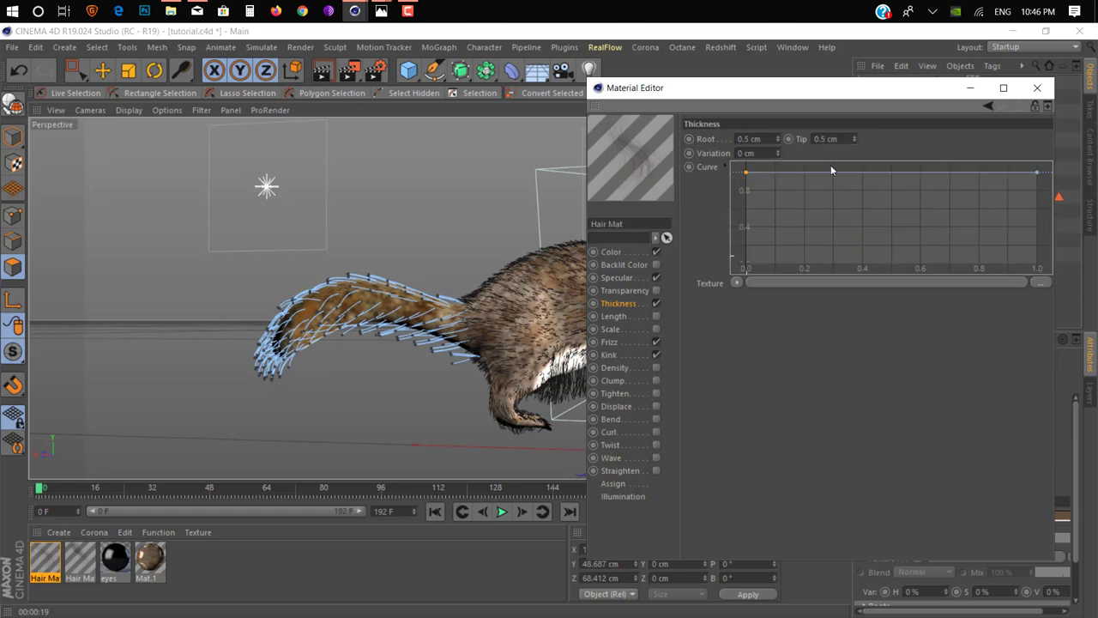
pyautogui.moveTo(1038, 175); pyautogui.dragTo(1040, 228)
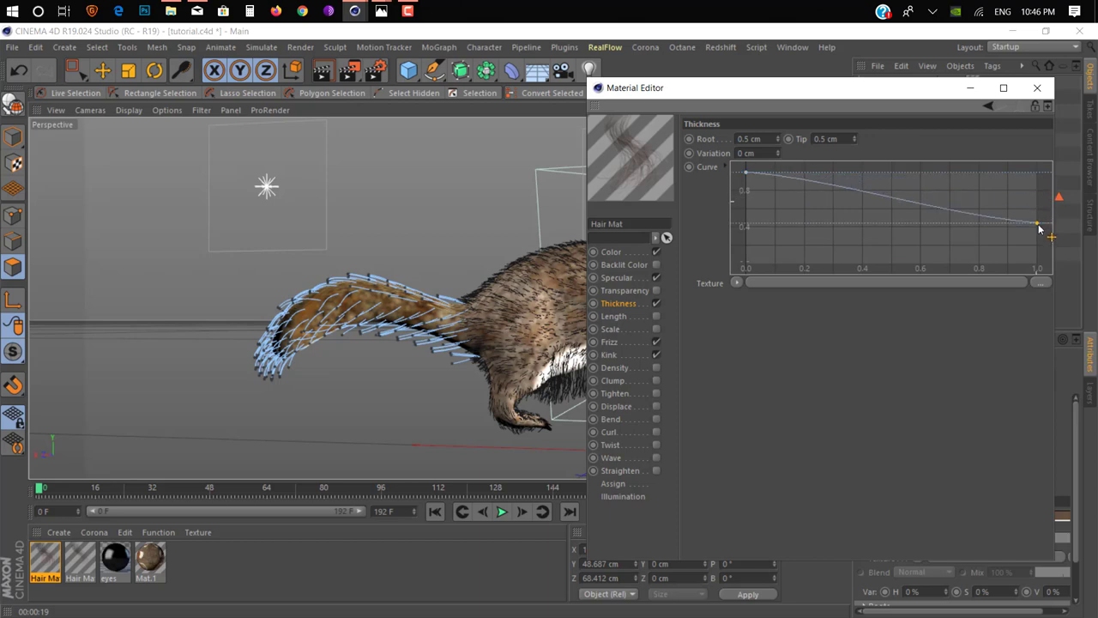
pyautogui.click(1037, 87)
pyautogui.moveTo(627, 210)
pyautogui.keyDown('alt'); pyautogui.mouseDown()
pyautogui.moveTo(443, 317)
pyautogui.moveTo(559, 236)
pyautogui.mouseUp(); pyautogui.keyUp('alt')
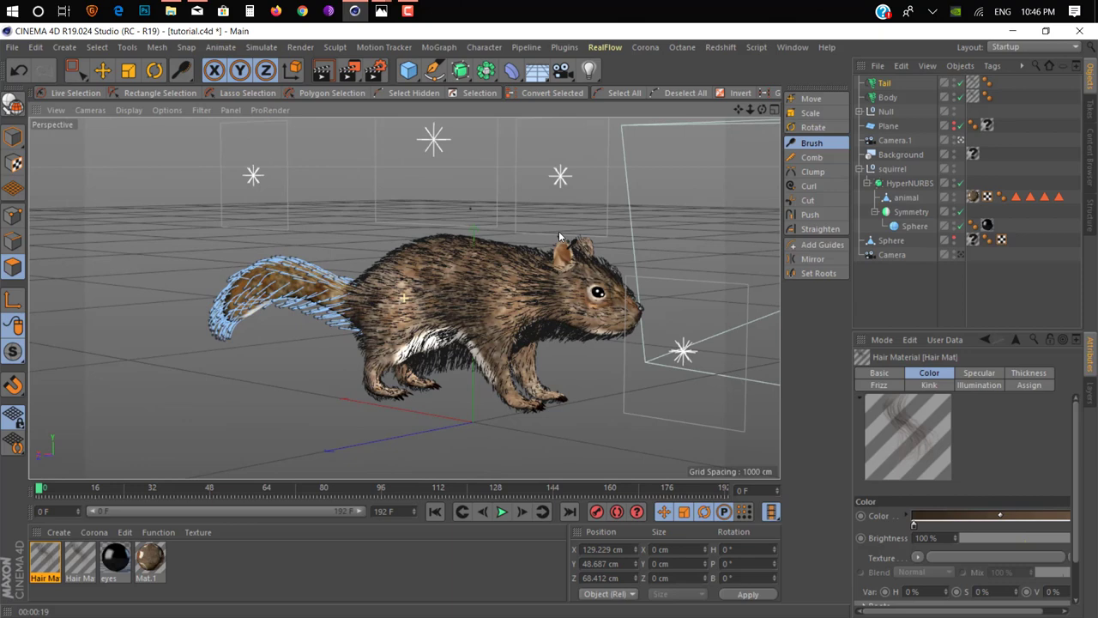
pyautogui.scroll(2, 571, 236)
pyautogui.scroll(3, 583, 245)
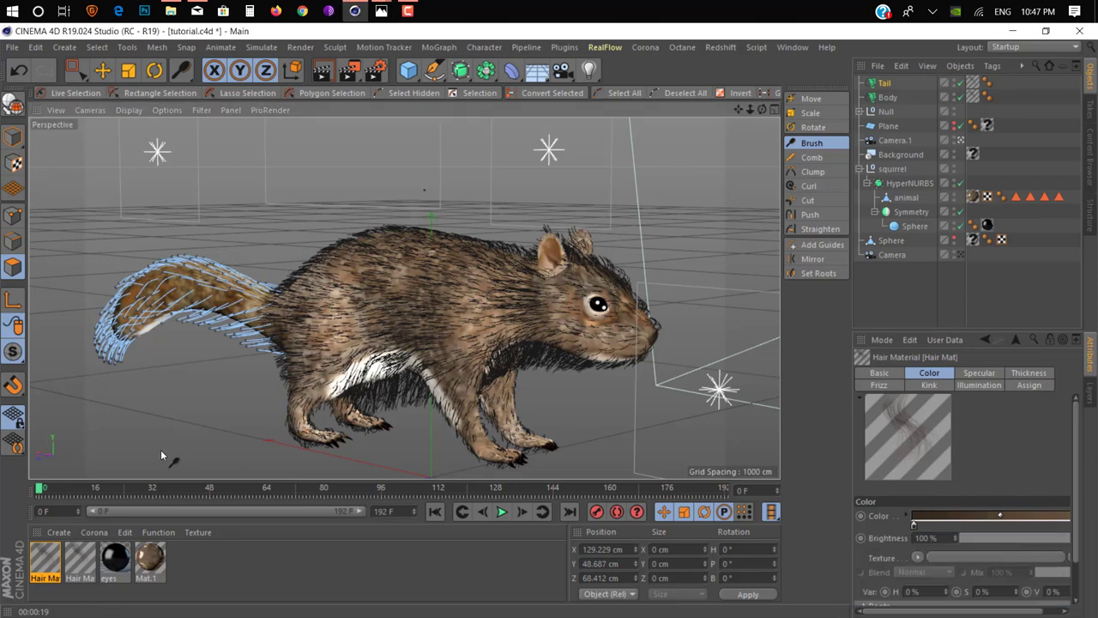
pyautogui.moveTo(300, 319)
pyautogui.keyDown('alt'); pyautogui.mouseDown()
pyautogui.moveTo(296, 309)
pyautogui.moveTo(121, 391)
pyautogui.moveTo(142, 375)
pyautogui.mouseUp(); pyautogui.keyUp('alt')
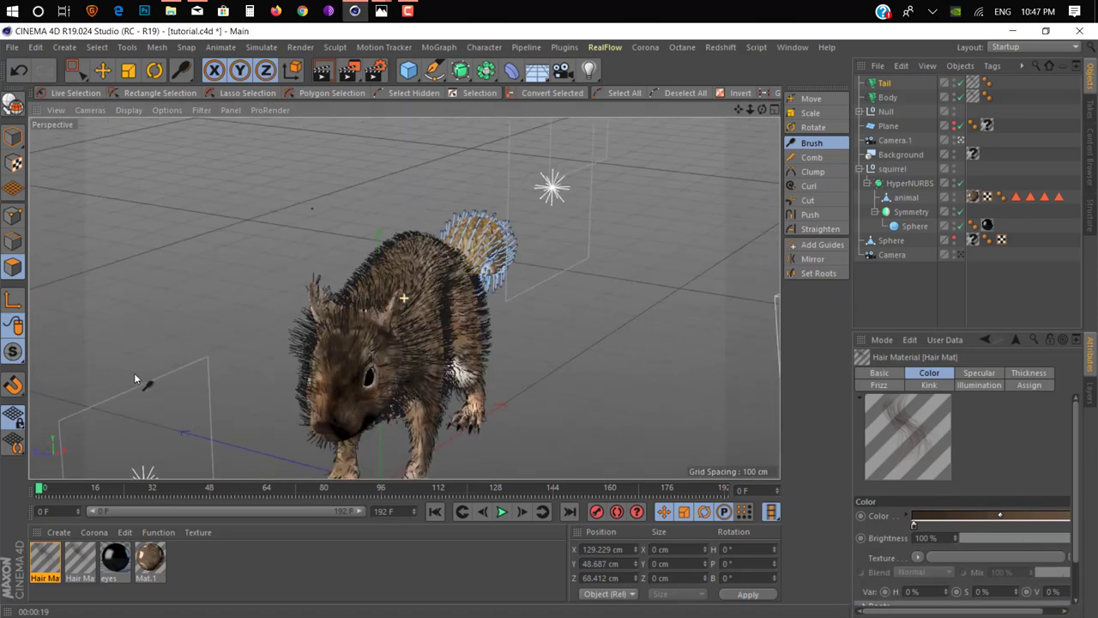
pyautogui.moveTo(314, 363)
pyautogui.keyDown('alt'); pyautogui.mouseDown()
pyautogui.moveTo(331, 344)
pyautogui.moveTo(399, 407)
pyautogui.moveTo(503, 282)
pyautogui.moveTo(366, 328)
pyautogui.moveTo(424, 399)
pyautogui.mouseUp(); pyautogui.keyUp('alt')
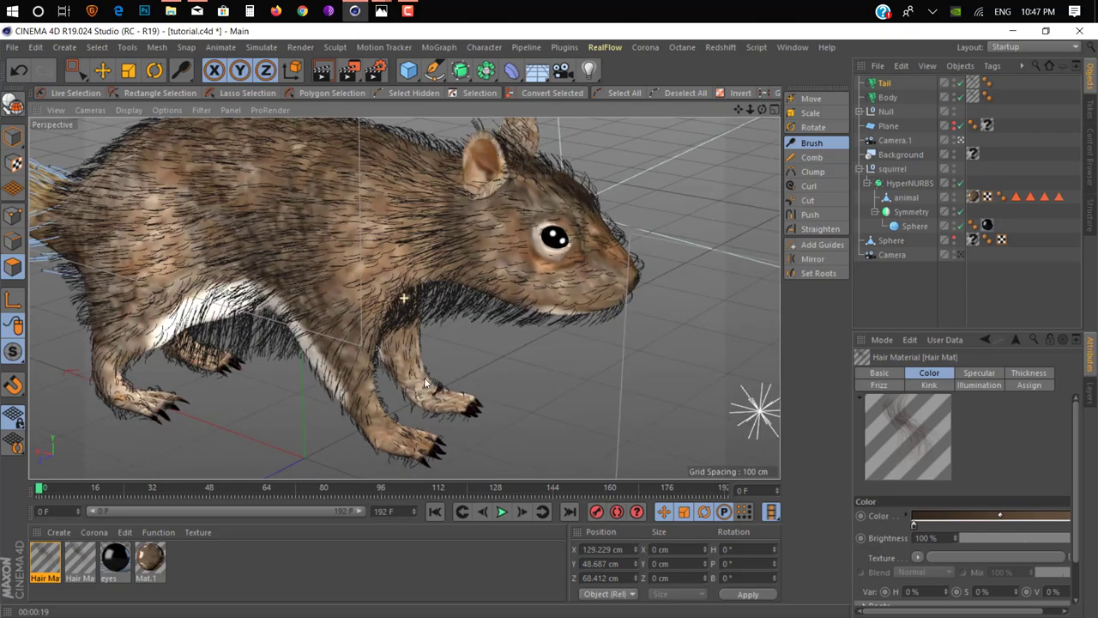
pyautogui.moveTo(424, 330)
pyautogui.keyDown('alt'); pyautogui.mouseDown()
pyautogui.moveTo(420, 291)
pyautogui.moveTo(303, 370)
pyautogui.moveTo(407, 260)
pyautogui.moveTo(454, 276)
pyautogui.mouseUp(); pyautogui.keyUp('alt')
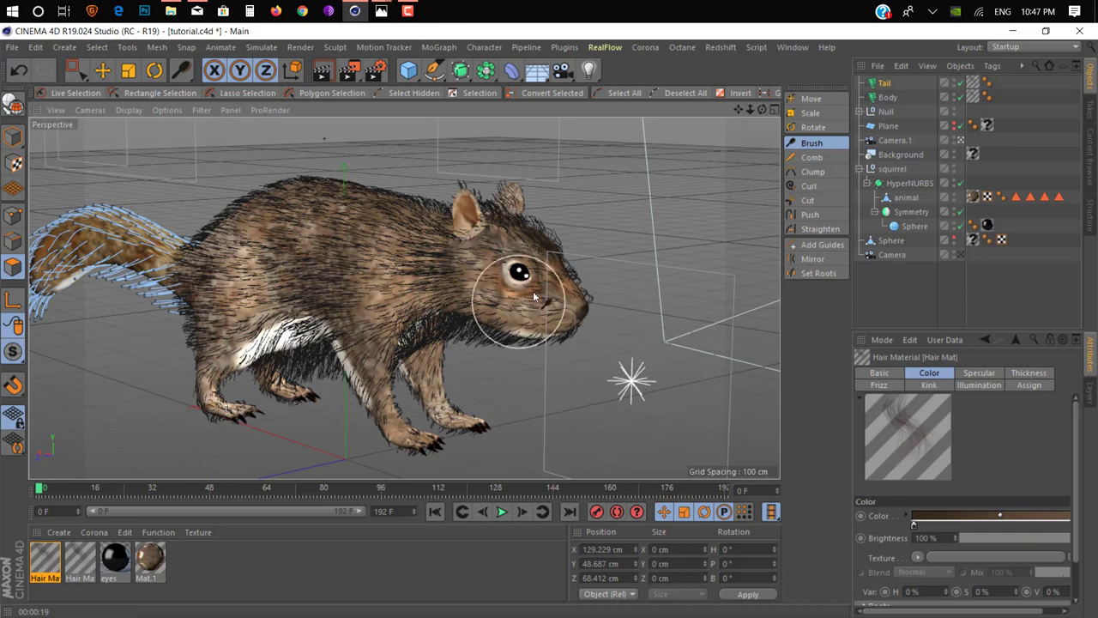
pyautogui.moveTo(519, 302)
pyautogui.keyDown('alt'); pyautogui.mouseDown()
pyautogui.moveTo(591, 294)
pyautogui.moveTo(556, 305)
pyautogui.moveTo(592, 265)
pyautogui.mouseUp(); pyautogui.keyUp('alt')
# Select the 'eye brown mustache' polygon selection and add a Hair object growing whisker guides from it
pyautogui.click(1044, 198)
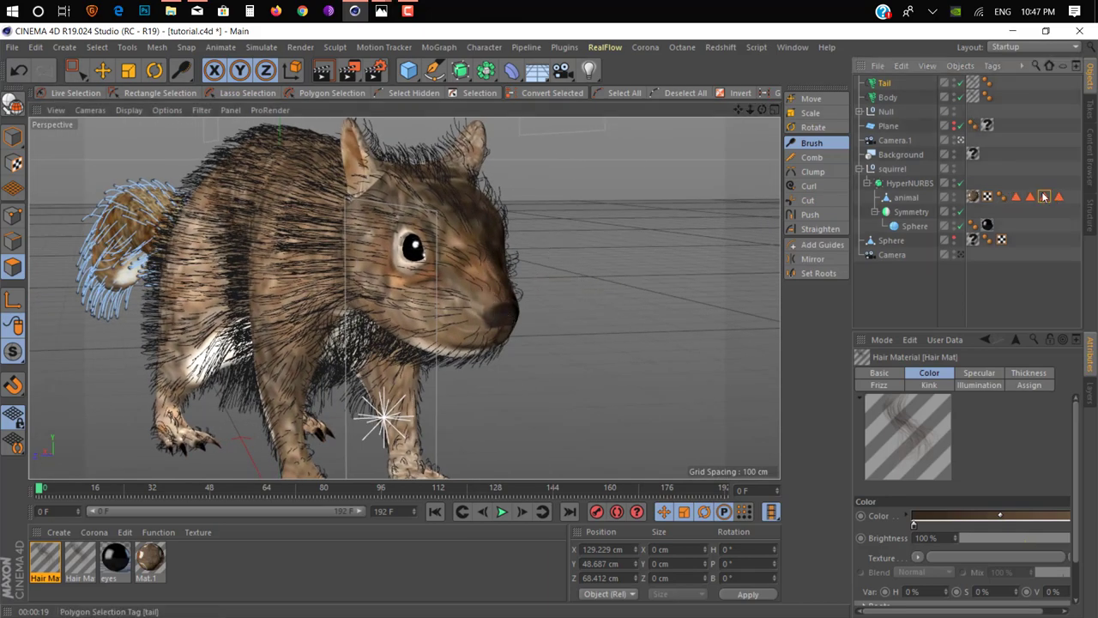
pyautogui.click(1058, 197)
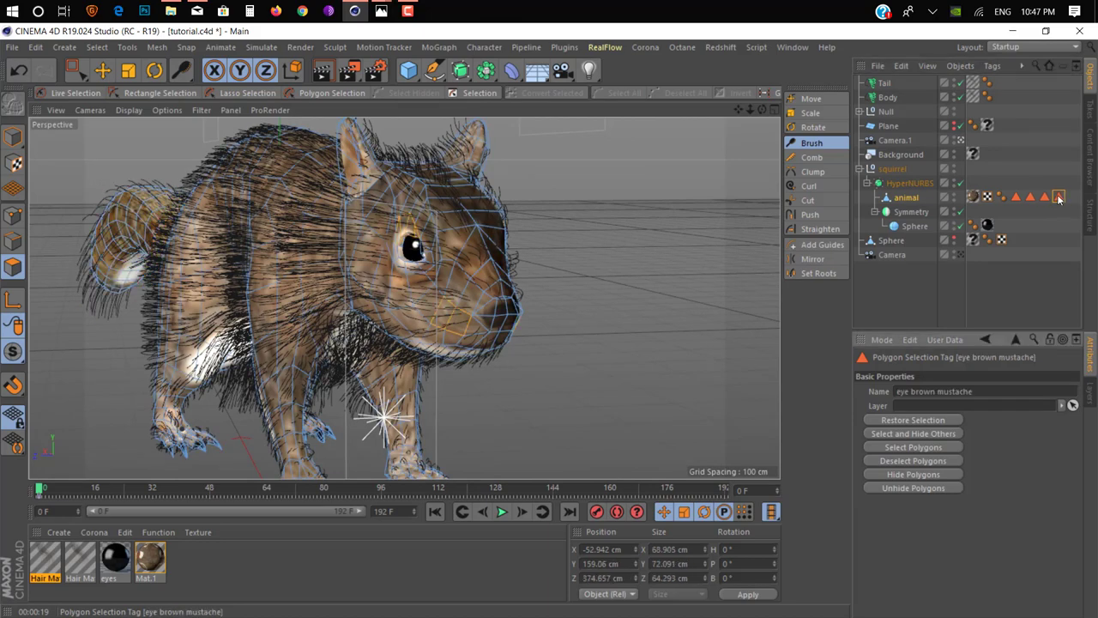
pyautogui.keyDown('alt'); pyautogui.moveTo(549, 269); pyautogui.dragTo(282, 270); pyautogui.keyUp('alt')
pyautogui.moveTo(282, 269)
pyautogui.keyDown('alt'); pyautogui.mouseDown(button='right')
pyautogui.moveTo(466, 294)
pyautogui.moveTo(477, 282)
pyautogui.mouseUp(button='right'); pyautogui.keyUp('alt')
pyautogui.moveTo(477, 282)
pyautogui.keyDown('alt'); pyautogui.mouseDown()
pyautogui.moveTo(445, 298)
pyautogui.moveTo(441, 228)
pyautogui.moveTo(607, 299)
pyautogui.mouseUp(); pyautogui.keyUp('alt')
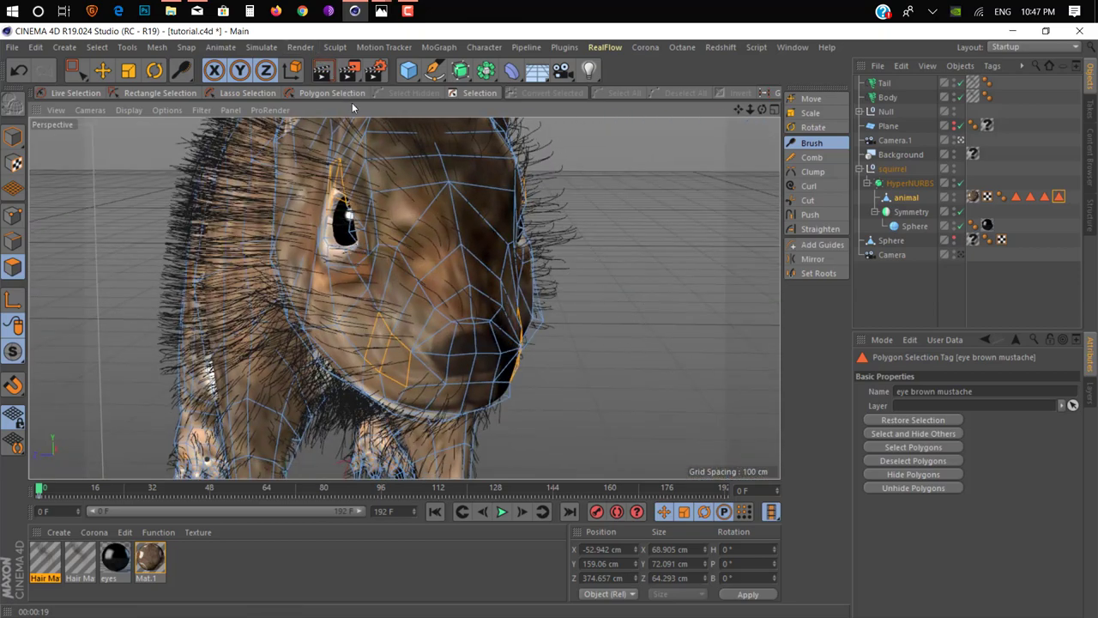
pyautogui.click(334, 47)
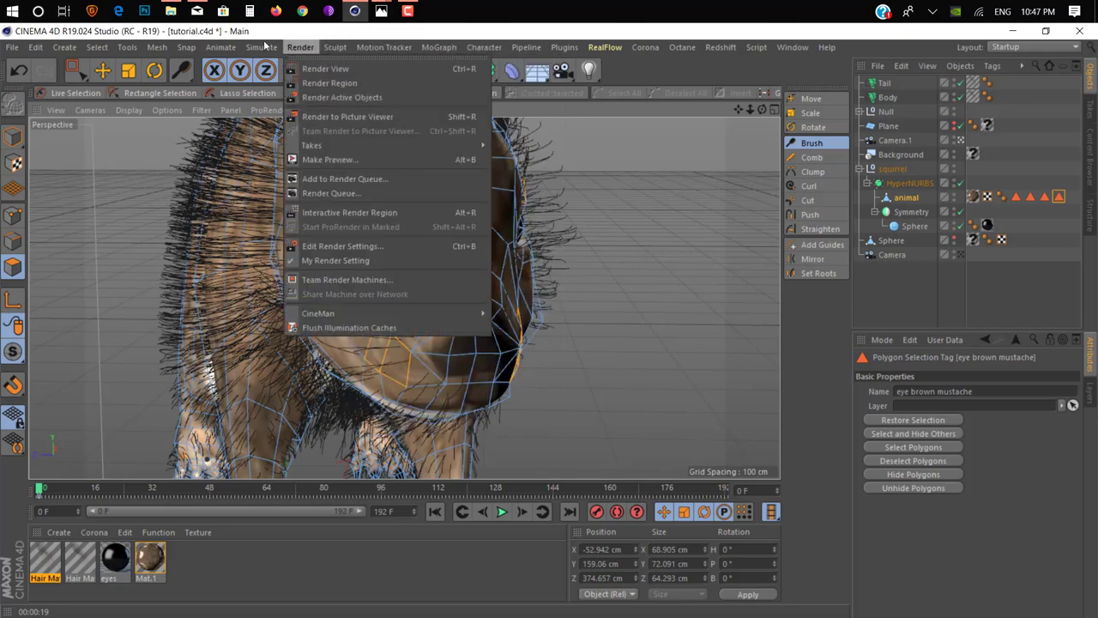
pyautogui.moveTo(271, 136)
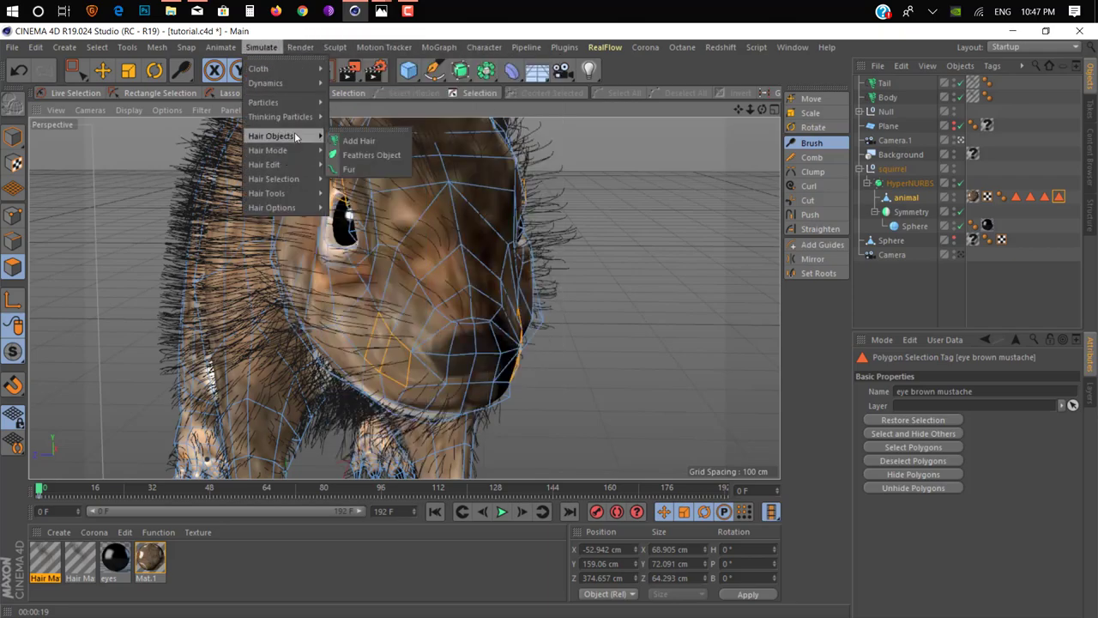
pyautogui.click(363, 141)
pyautogui.moveTo(482, 265)
pyautogui.keyDown('alt'); pyautogui.mouseDown()
pyautogui.moveTo(585, 290)
pyautogui.moveTo(495, 254)
pyautogui.moveTo(493, 240)
pyautogui.moveTo(589, 299)
pyautogui.mouseUp(); pyautogui.keyUp('alt')
# Set the whisker hair's viewport Display to Hair Lines at 100% detail
pyautogui.click(999, 372)
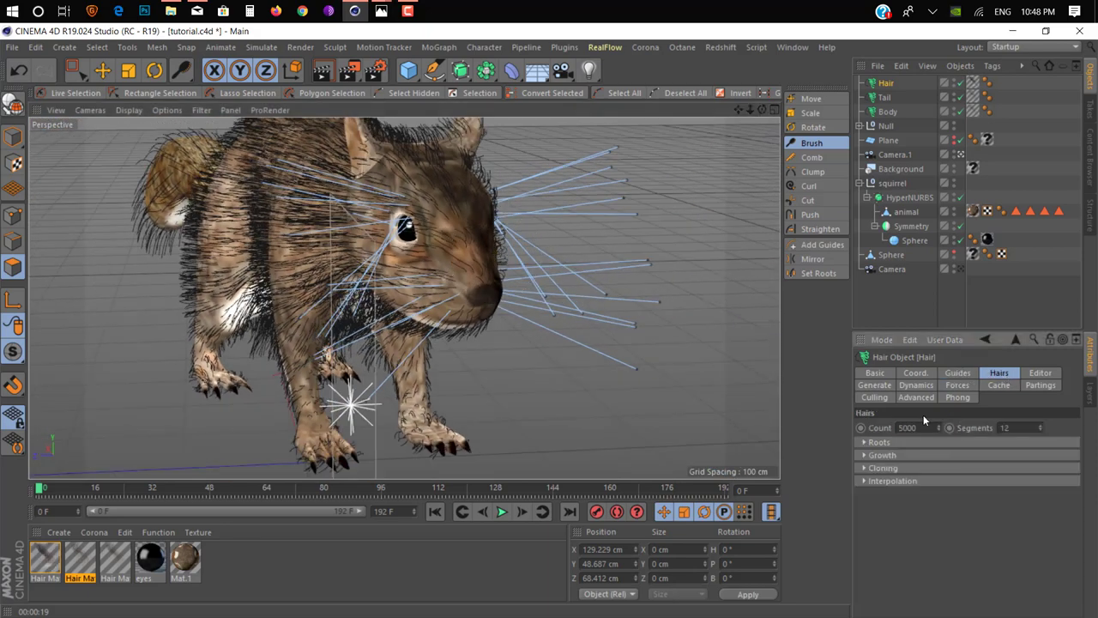
pyautogui.click(1035, 373)
pyautogui.click(944, 440)
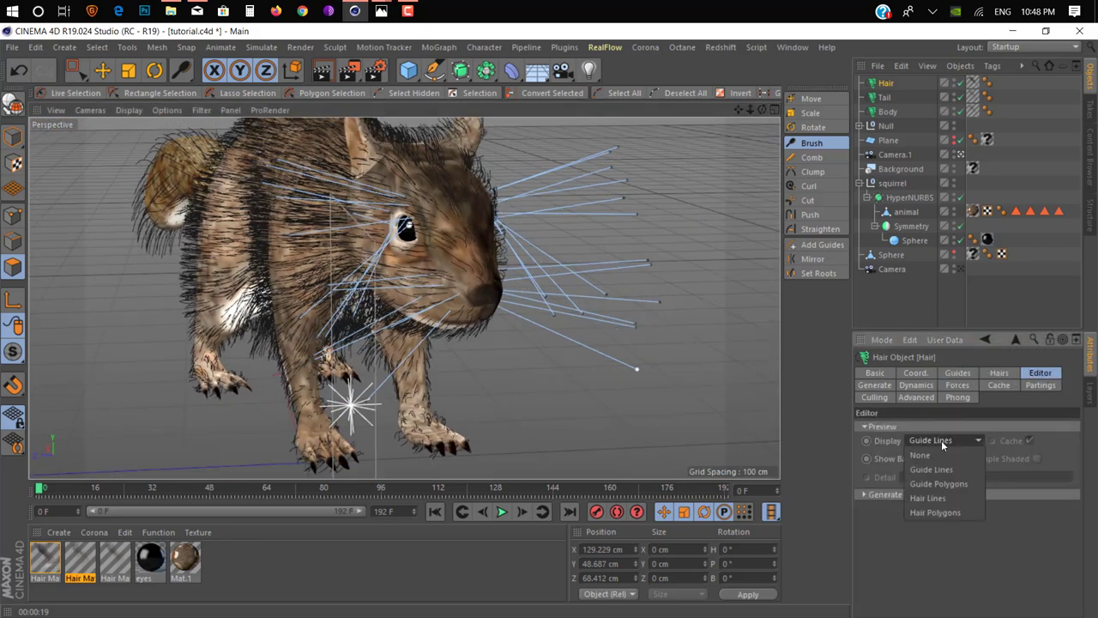
pyautogui.click(927, 498)
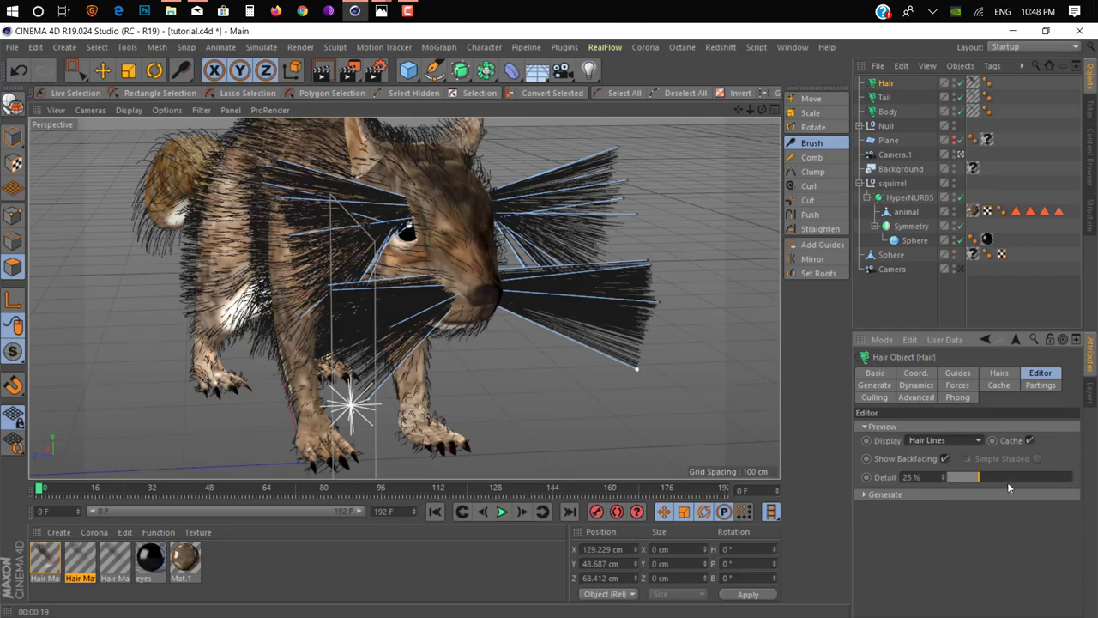
pyautogui.moveTo(1048, 481); pyautogui.dragTo(1087, 482)
pyautogui.moveTo(636, 379)
pyautogui.keyDown('alt'); pyautogui.mouseDown()
pyautogui.moveTo(630, 370)
pyautogui.moveTo(647, 369)
pyautogui.moveTo(690, 402)
pyautogui.moveTo(673, 441)
pyautogui.moveTo(615, 396)
pyautogui.mouseUp(); pyautogui.keyUp('alt')
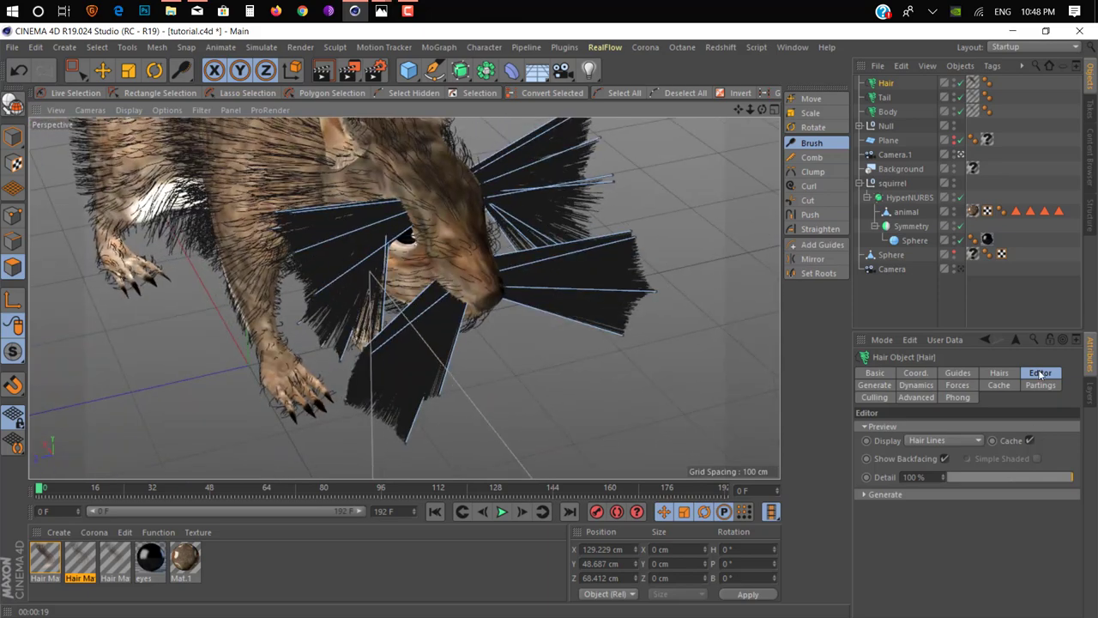
# Reduce the whisker hair Count to 122
pyautogui.click(999, 373)
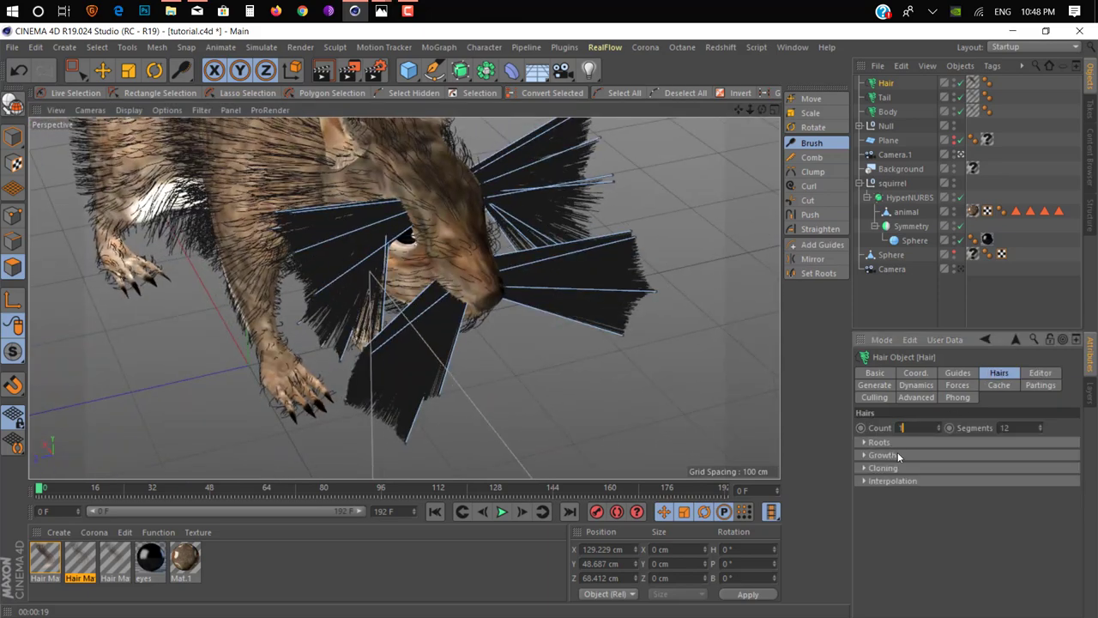
pyautogui.write('22')
pyautogui.press('Return')
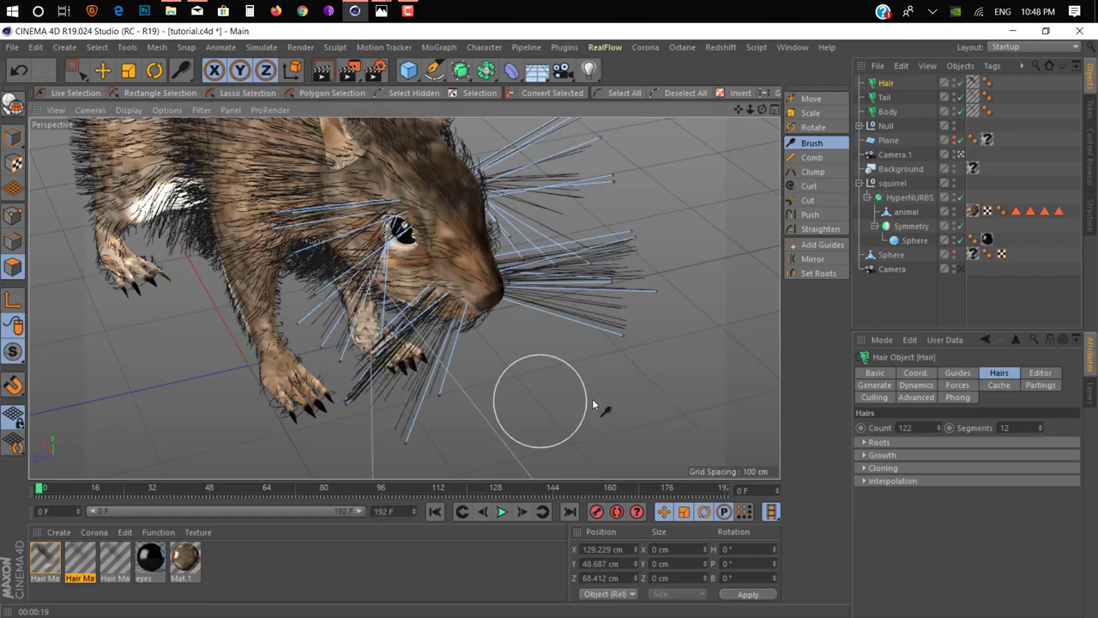
pyautogui.moveTo(592, 398)
pyautogui.keyDown('alt'); pyautogui.mouseDown()
pyautogui.moveTo(491, 341)
pyautogui.moveTo(577, 339)
pyautogui.moveTo(601, 360)
pyautogui.moveTo(598, 380)
pyautogui.moveTo(549, 364)
pyautogui.moveTo(717, 397)
pyautogui.mouseUp(); pyautogui.keyUp('alt')
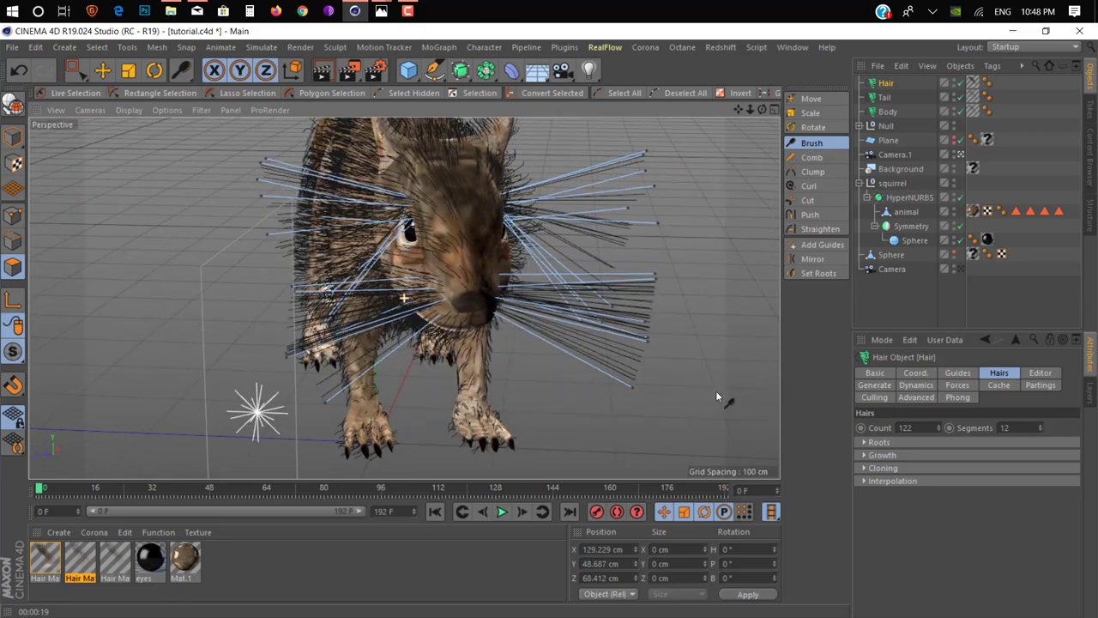
# Set the Hair guides' Roots Length to 8 cm, then adjust it to about 9 cm
pyautogui.click(955, 374)
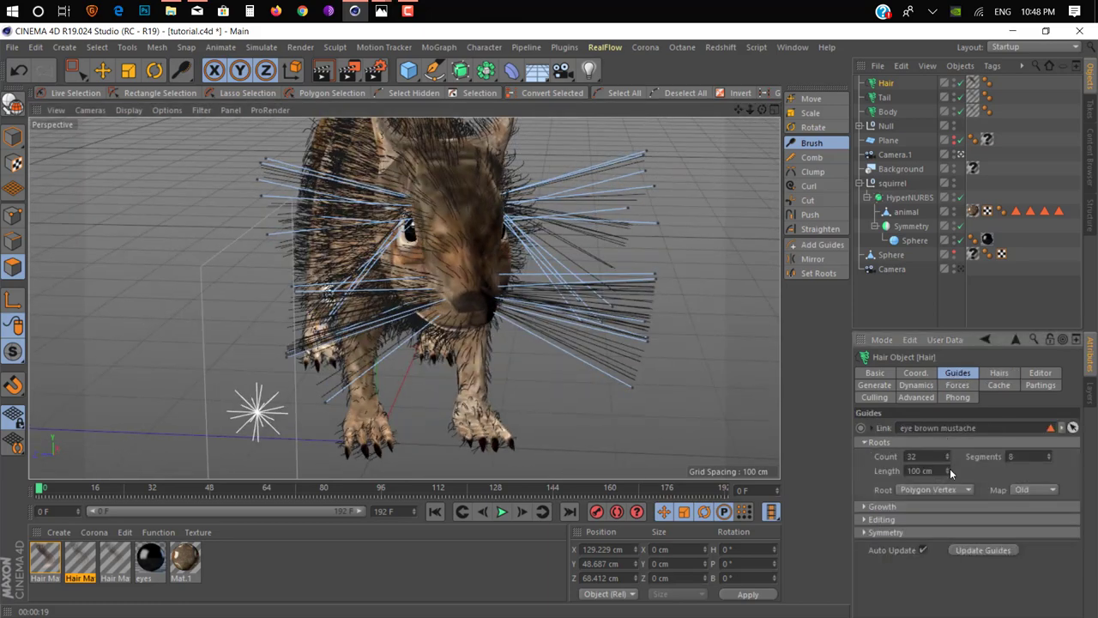
pyautogui.write('8')
pyautogui.press('Return')
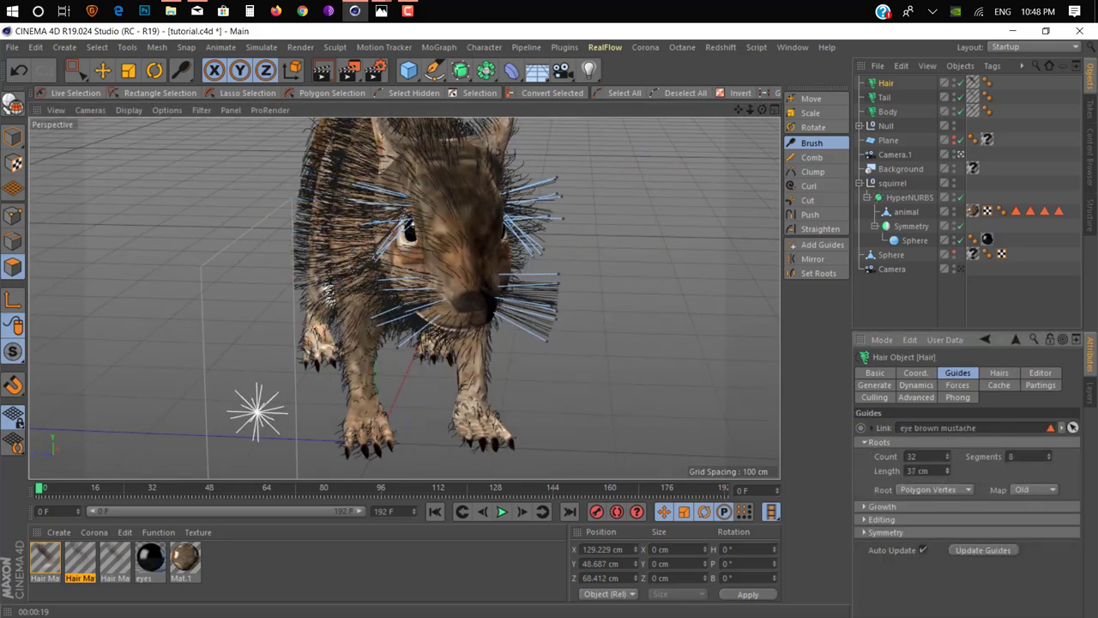
pyautogui.scroll(2, 392, 191)
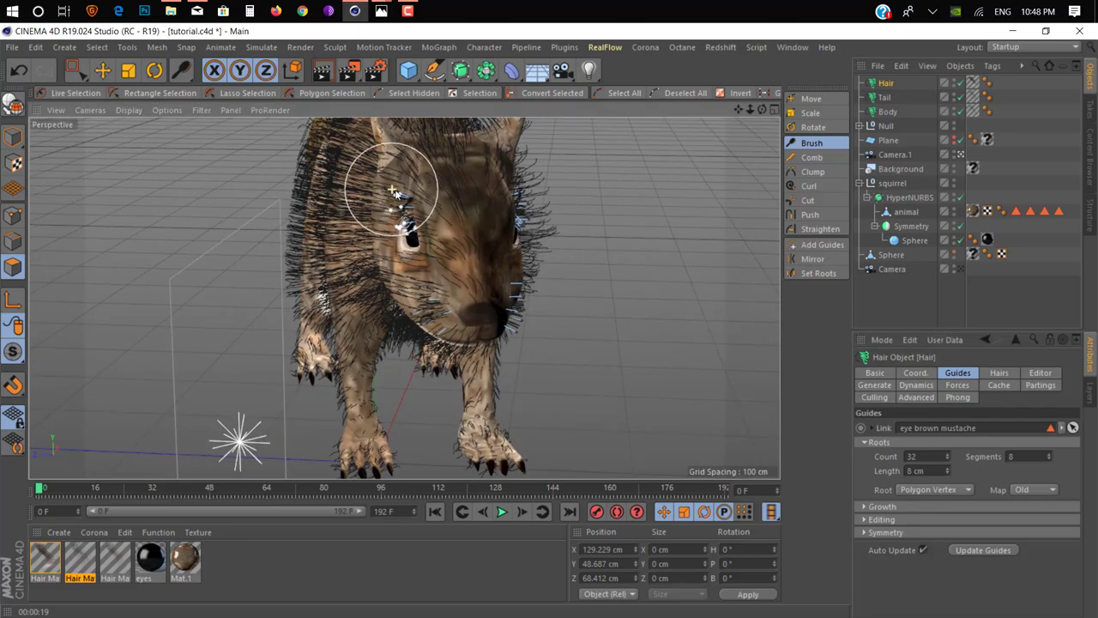
pyautogui.scroll(3, 409, 210)
pyautogui.keyDown('alt'); pyautogui.moveTo(502, 185); pyautogui.dragTo(649, 184); pyautogui.keyUp('alt')
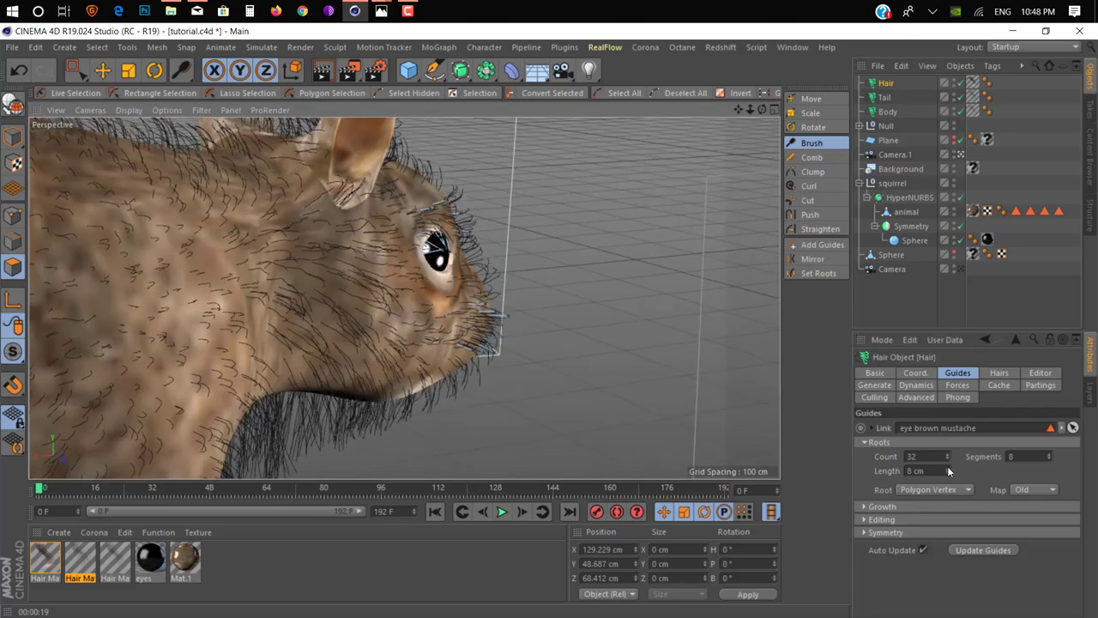
pyautogui.moveTo(949, 473); pyautogui.dragTo(948, 454)
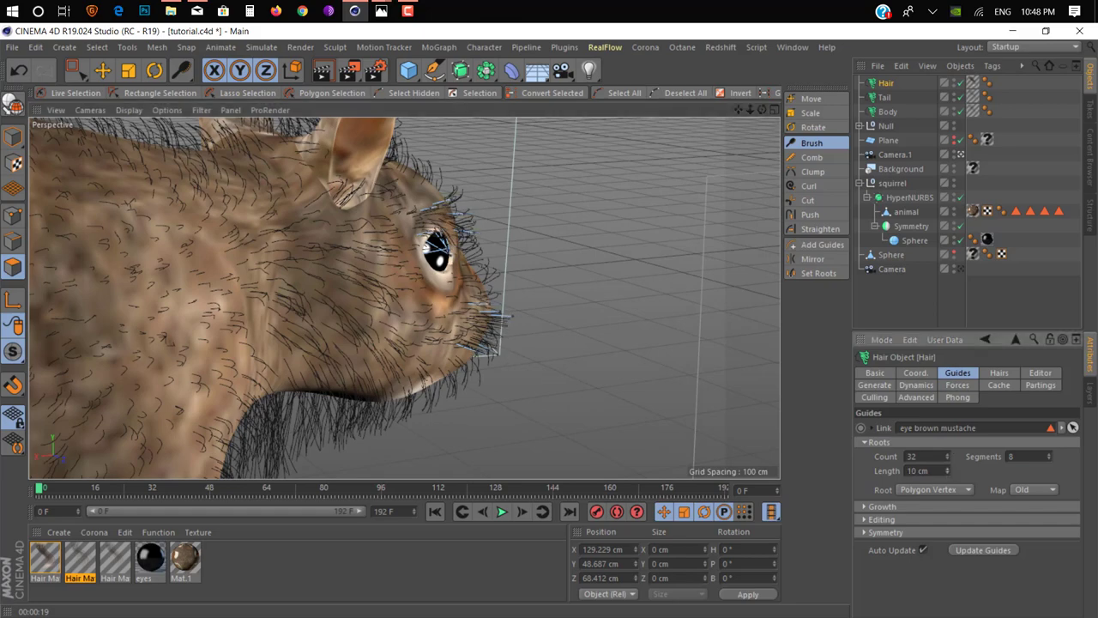
# Zoom in and orbit around the eye to check the shortened eyebrow and whisker guides
pyautogui.scroll(3, 514, 197)
pyautogui.scroll(2, 525, 197)
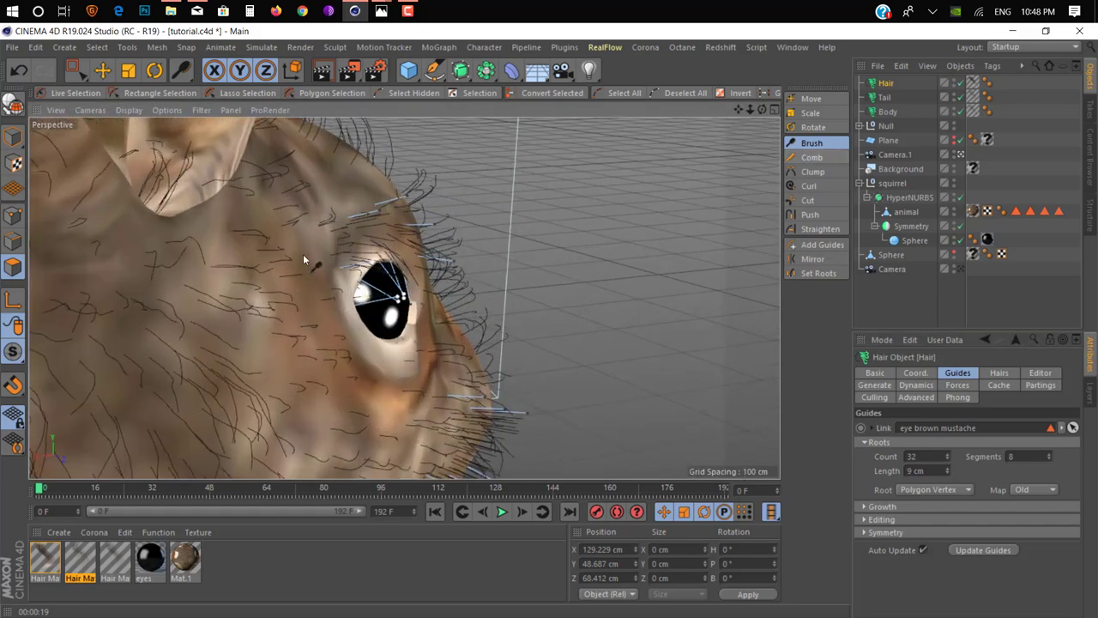
pyautogui.scroll(3, 283, 255)
pyautogui.keyDown('alt'); pyautogui.moveTo(225, 257); pyautogui.dragTo(343, 317); pyautogui.keyUp('alt')
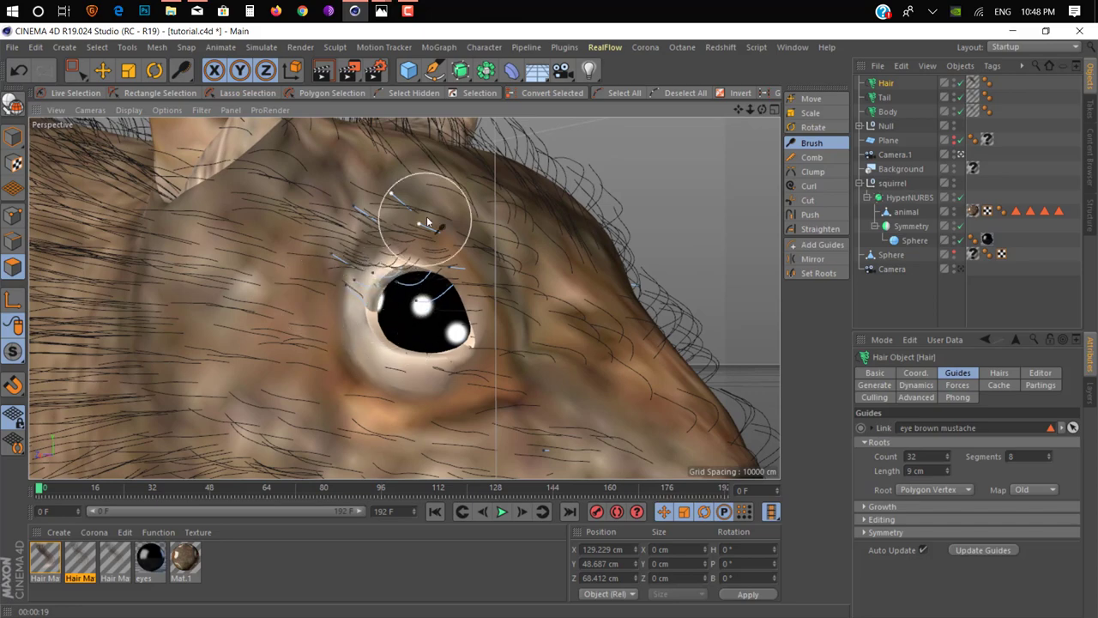
pyautogui.keyDown('alt'); pyautogui.moveTo(421, 215); pyautogui.dragTo(350, 263); pyautogui.keyUp('alt')
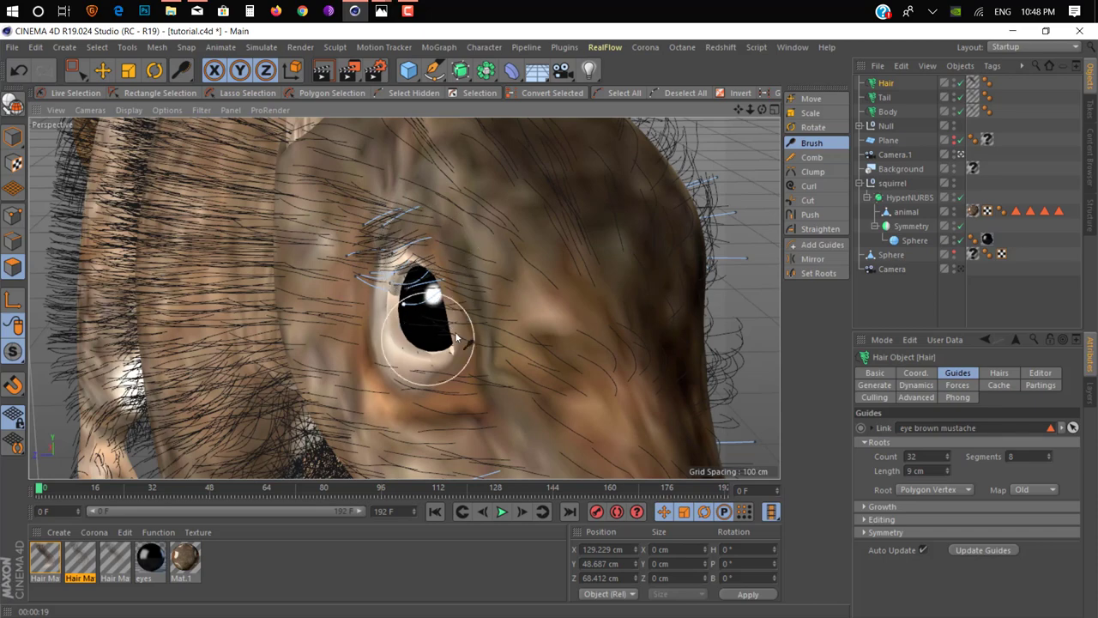
pyautogui.moveTo(416, 294)
pyautogui.keyDown('alt'); pyautogui.mouseDown()
pyautogui.moveTo(681, 249)
pyautogui.moveTo(378, 246)
pyautogui.moveTo(466, 214)
pyautogui.mouseUp(); pyautogui.keyUp('alt')
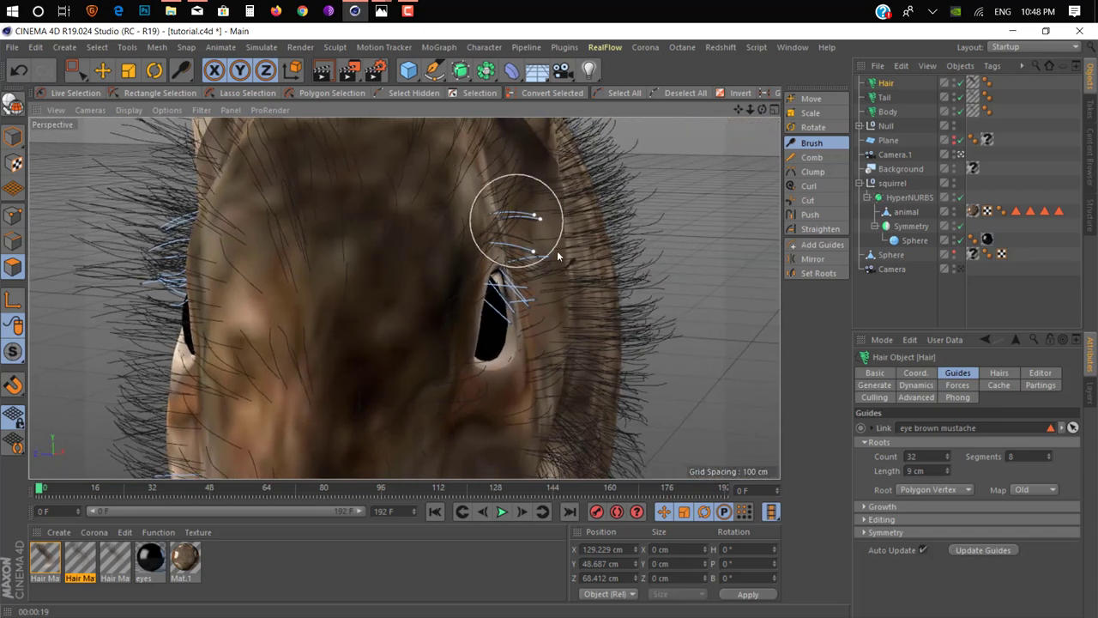
pyautogui.moveTo(566, 260)
pyautogui.keyDown('alt'); pyautogui.mouseDown()
pyautogui.moveTo(502, 246)
pyautogui.moveTo(478, 262)
pyautogui.mouseUp(); pyautogui.keyUp('alt')
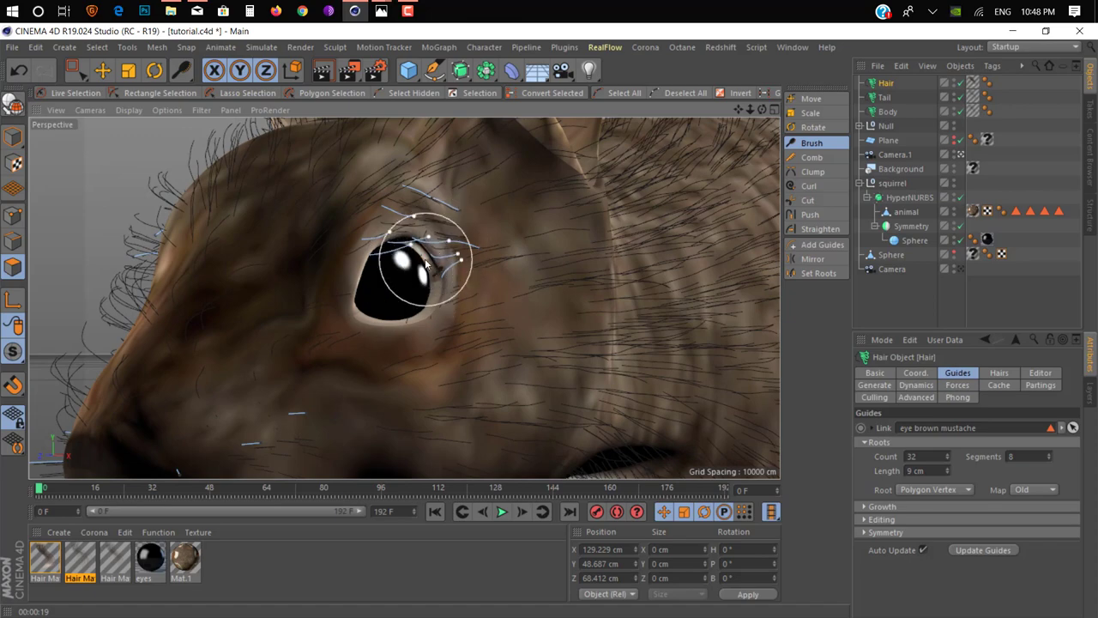
pyautogui.keyDown('alt'); pyautogui.moveTo(474, 275); pyautogui.dragTo(517, 324); pyautogui.keyUp('alt')
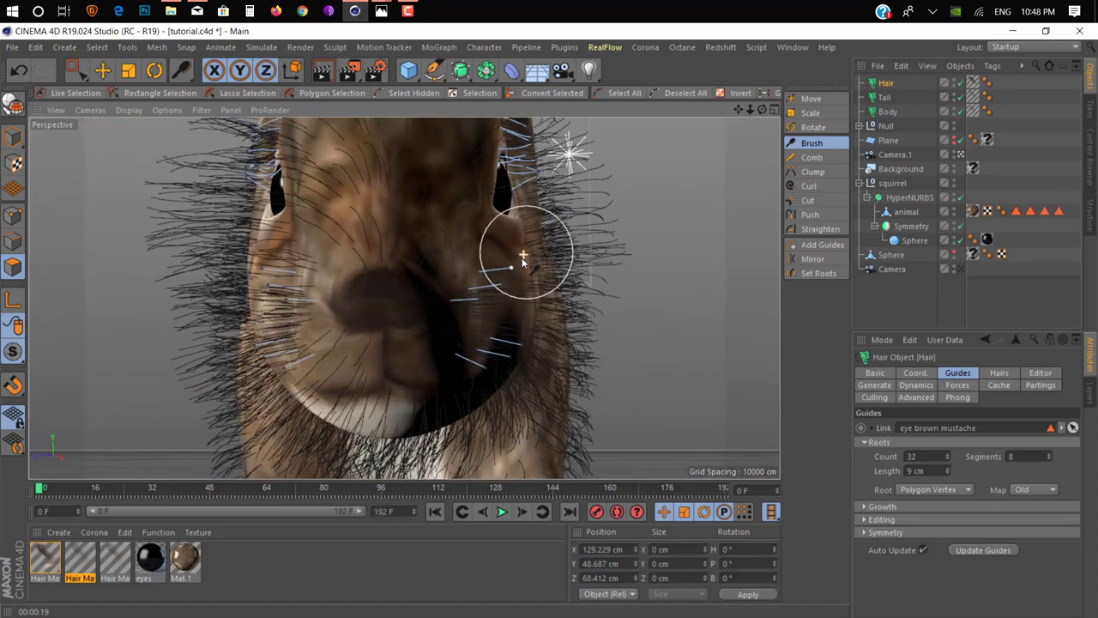
# Select the muzzle whisker guide tips and scale them up to several times their length
pyautogui.click(75, 93)
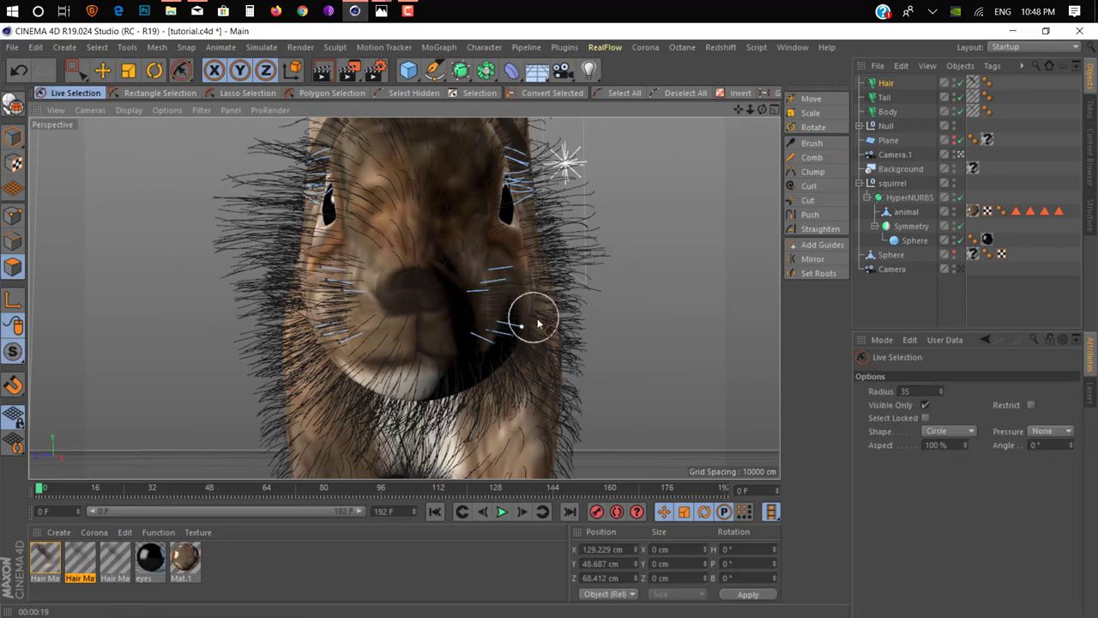
pyautogui.keyDown('alt'); pyautogui.moveTo(343, 294); pyautogui.dragTo(332, 297); pyautogui.keyUp('alt')
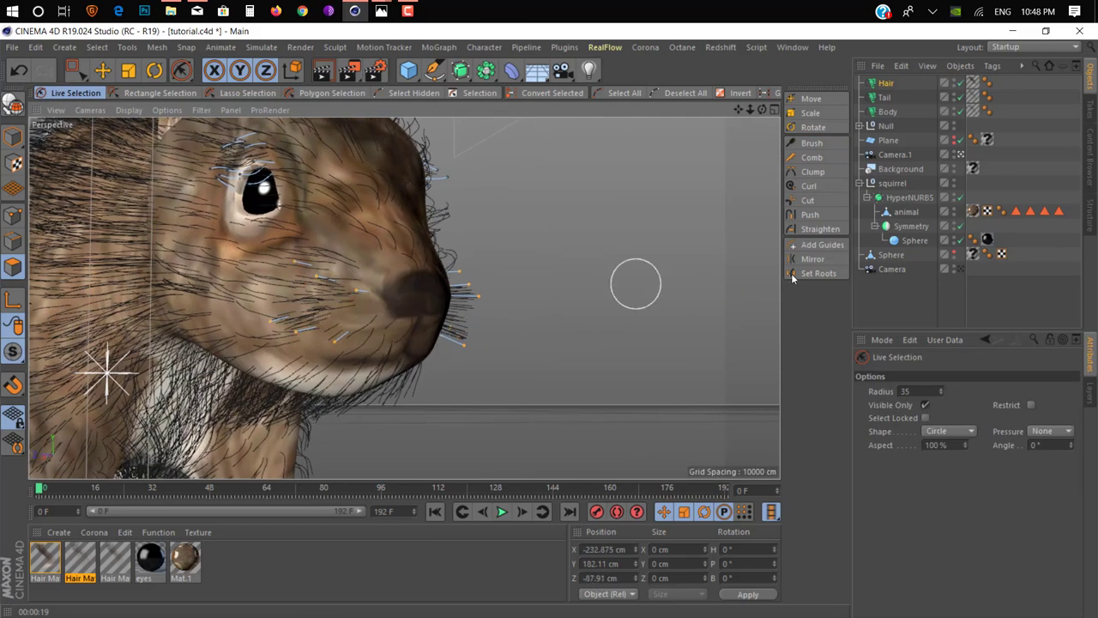
pyautogui.click(810, 112)
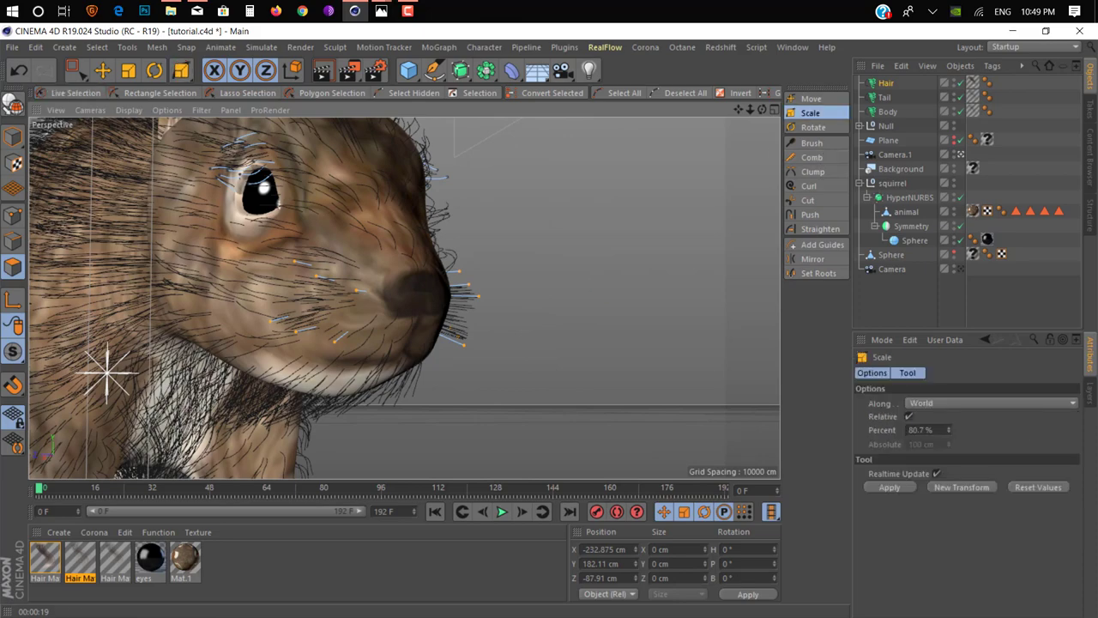
pyautogui.moveTo(549, 283); pyautogui.dragTo(601, 283)
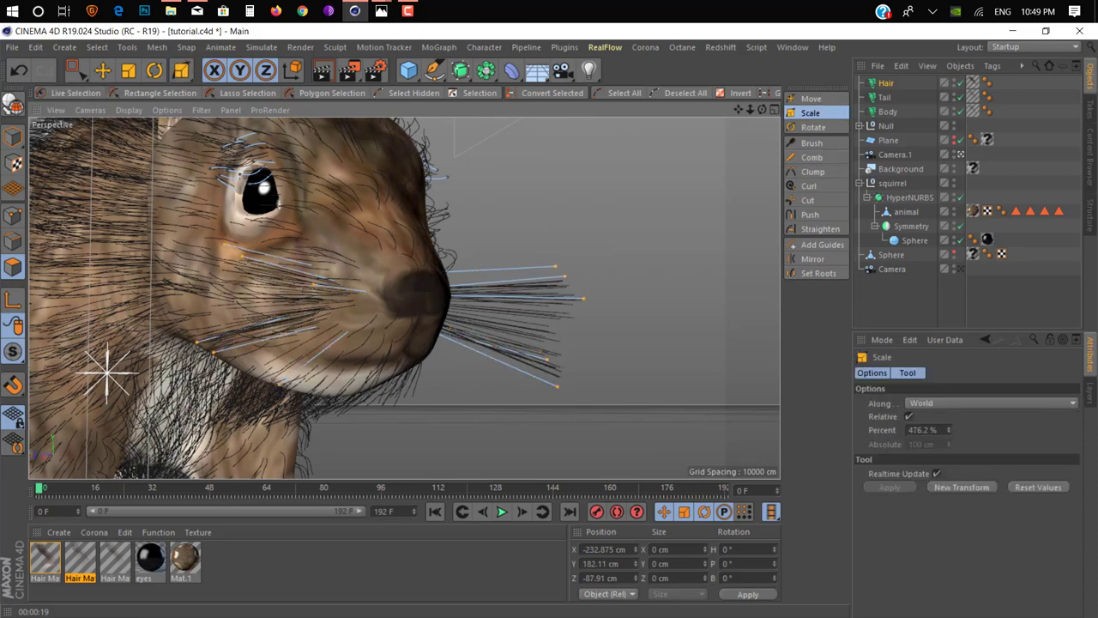
pyautogui.keyDown('alt'); pyautogui.moveTo(510, 330); pyautogui.dragTo(541, 323); pyautogui.keyUp('alt')
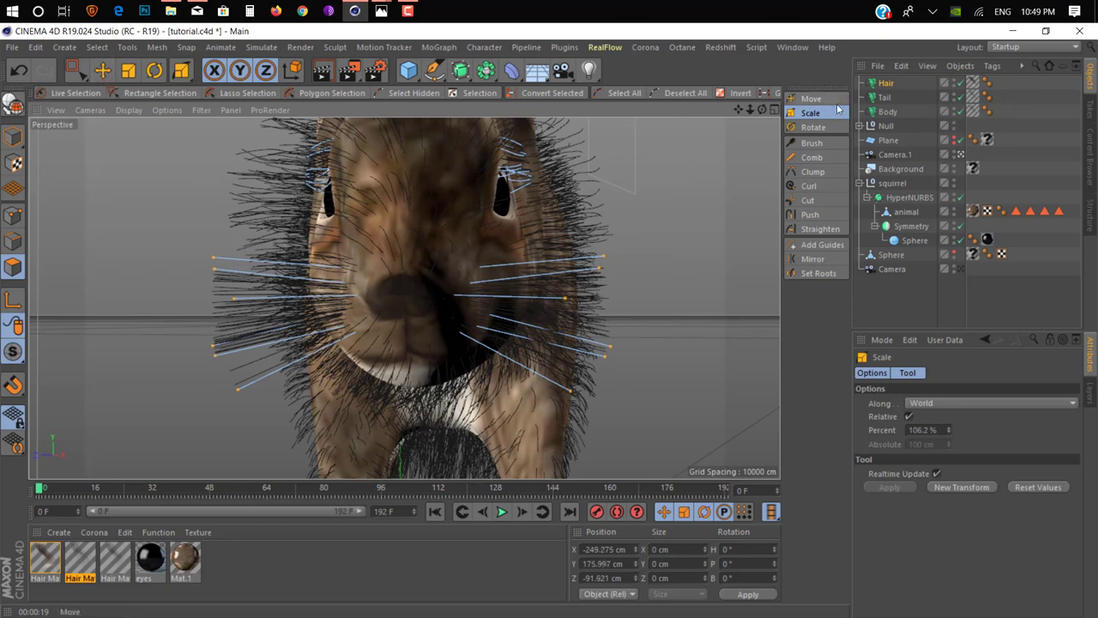
pyautogui.click(75, 93)
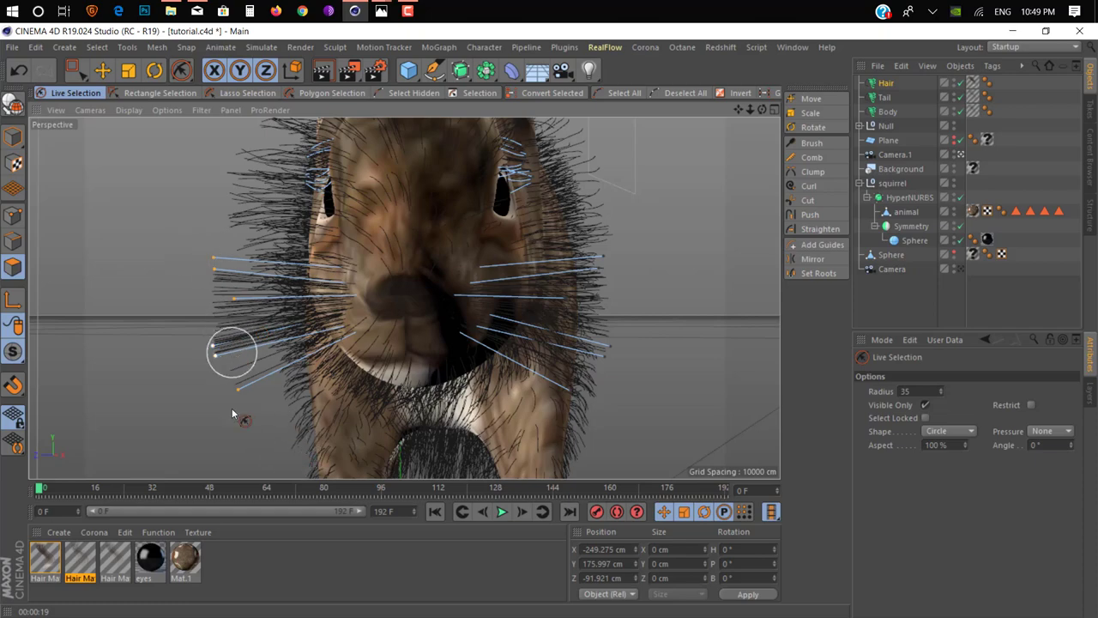
pyautogui.keyDown('alt'); pyautogui.moveTo(210, 417); pyautogui.dragTo(354, 335); pyautogui.keyUp('alt')
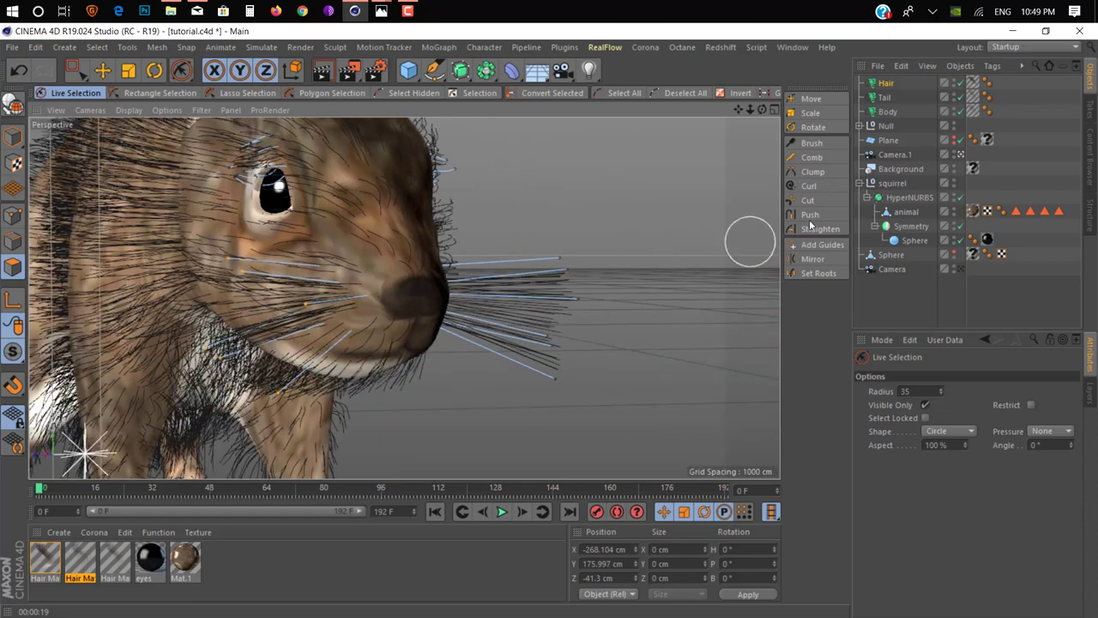
# Gather the cheek hair guides together with the Clump tool
pyautogui.moveTo(423, 232)
pyautogui.keyDown('alt'); pyautogui.mouseDown()
pyautogui.moveTo(386, 269)
pyautogui.moveTo(389, 255)
pyautogui.mouseUp(); pyautogui.keyUp('alt')
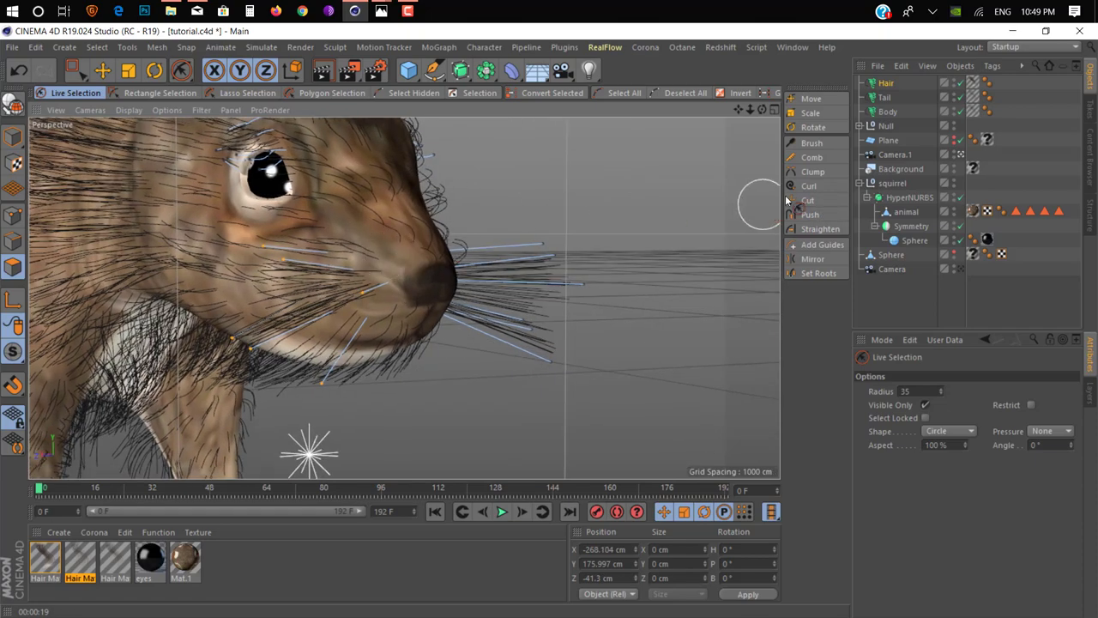
pyautogui.click(812, 171)
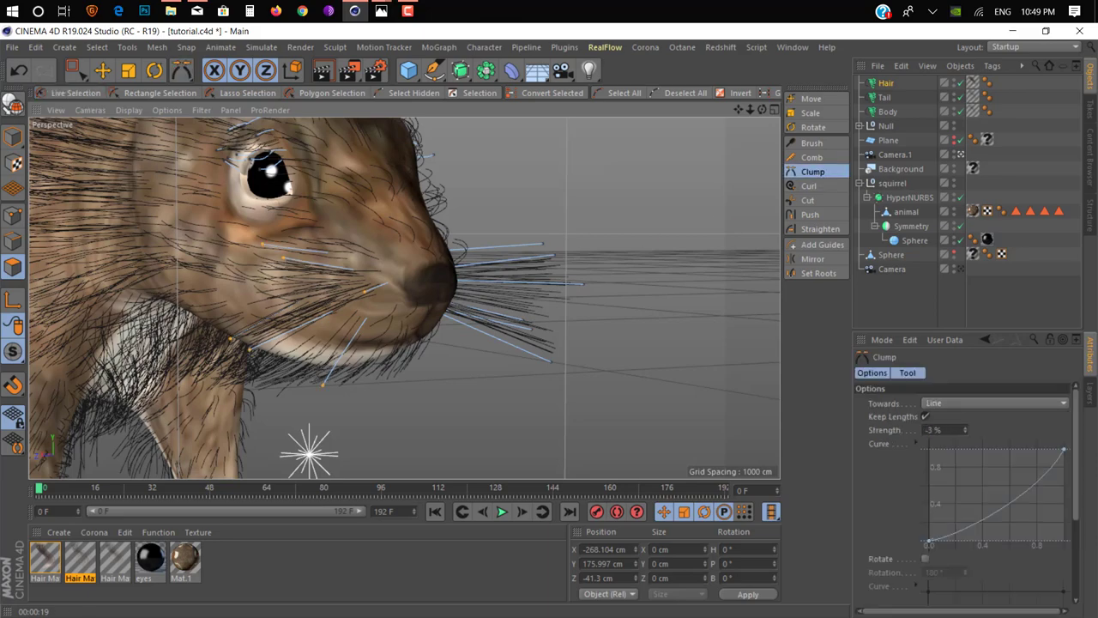
pyautogui.moveTo(334, 283); pyautogui.dragTo(283, 311)
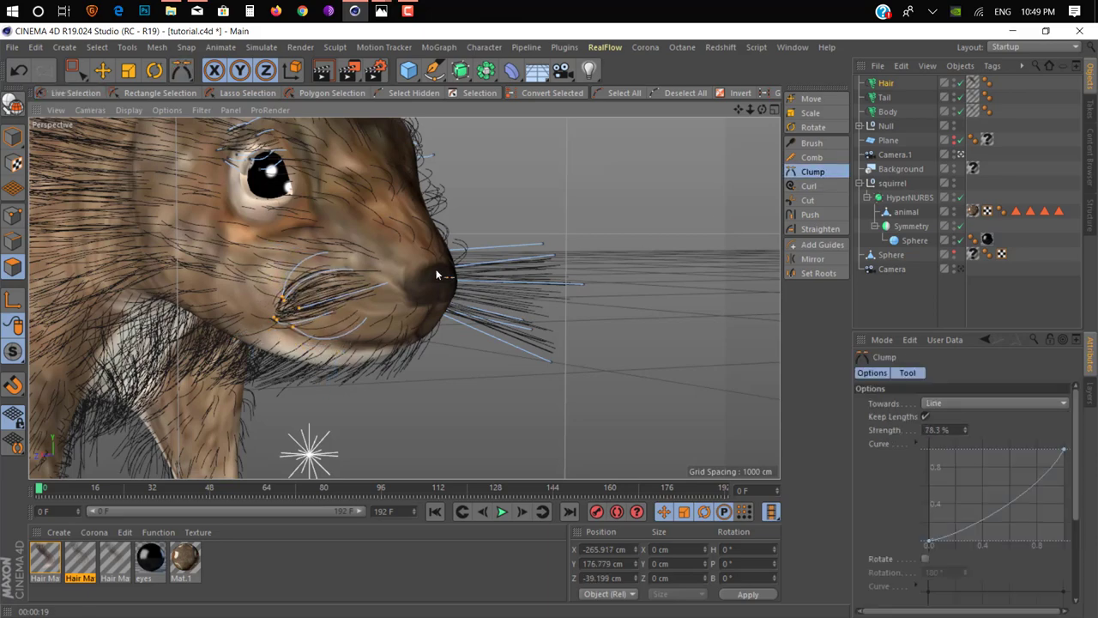
pyautogui.keyDown('alt'); pyautogui.moveTo(435, 274); pyautogui.dragTo(283, 296); pyautogui.keyUp('alt')
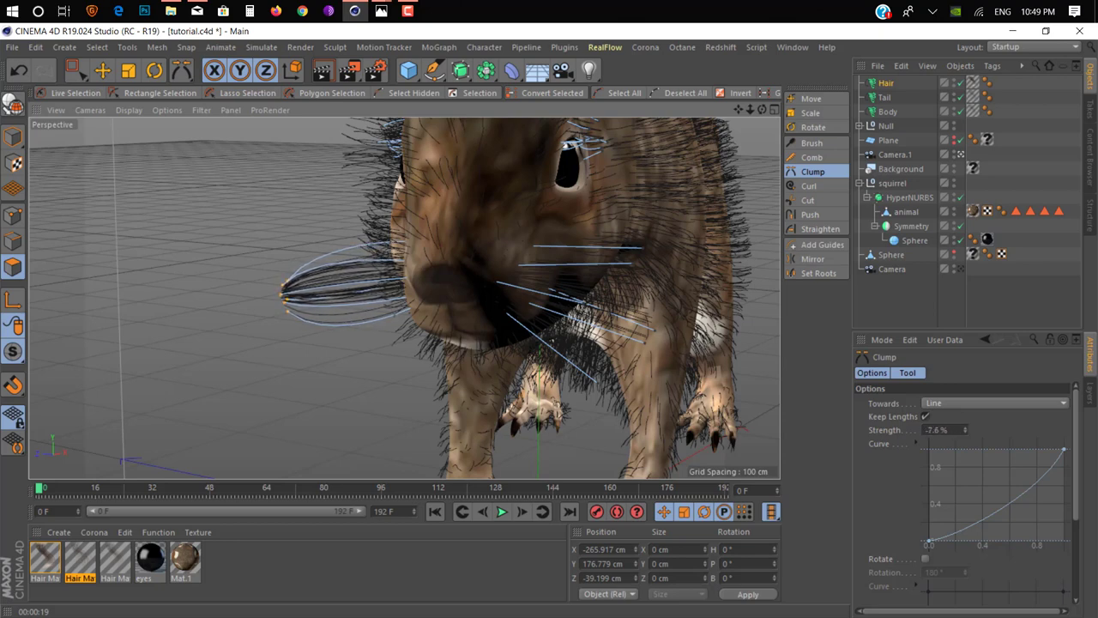
# Select the whisker guides on one cheek and pull them into a tight clump
pyautogui.click(73, 71)
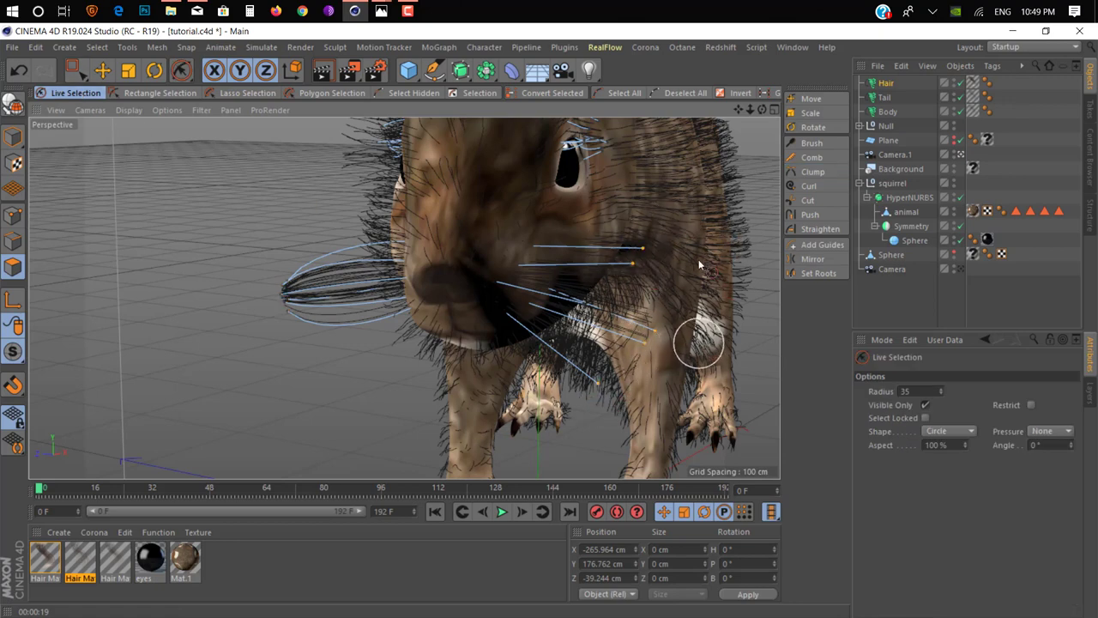
pyautogui.moveTo(651, 266); pyautogui.dragTo(706, 253)
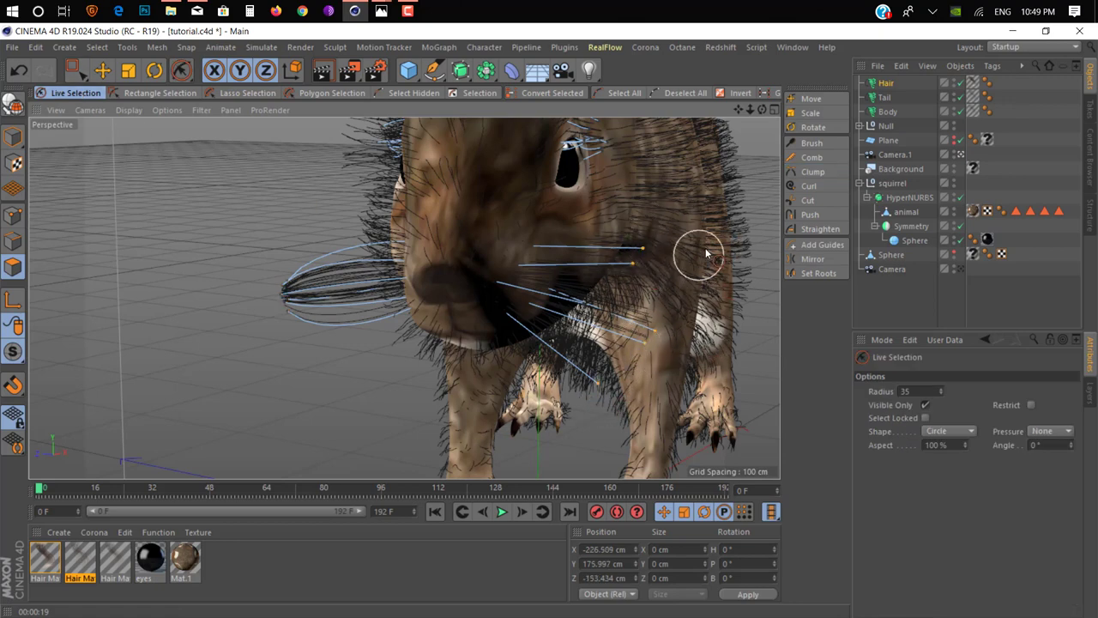
pyautogui.click(829, 177)
pyautogui.moveTo(592, 291); pyautogui.dragTo(635, 318)
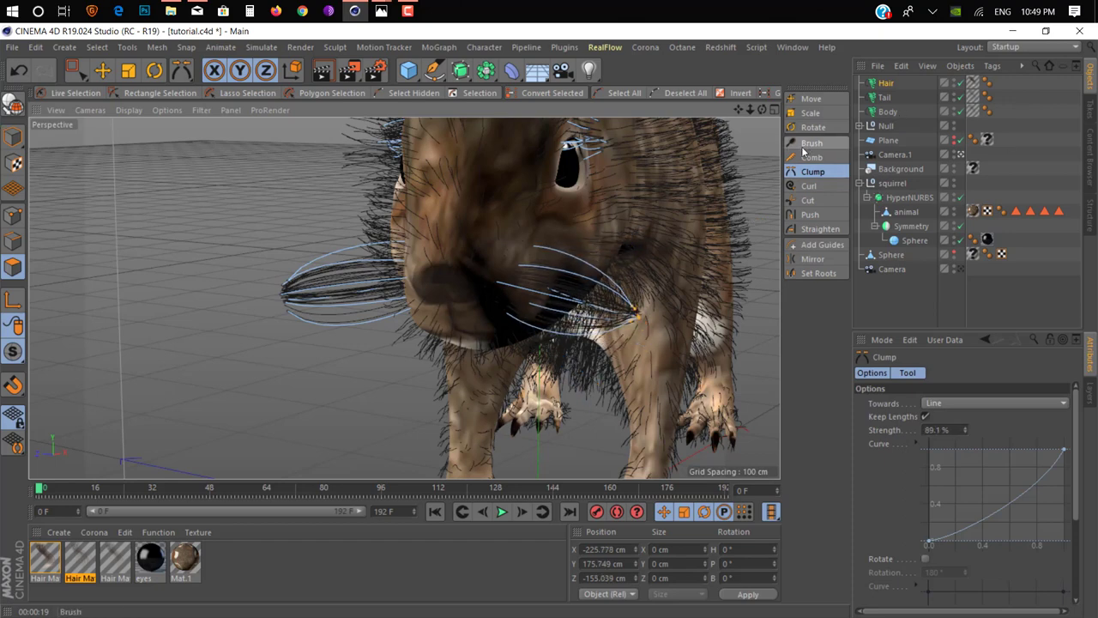
# Brush the snout whiskers on both sides into curved, swept-back shapes
pyautogui.click(804, 146)
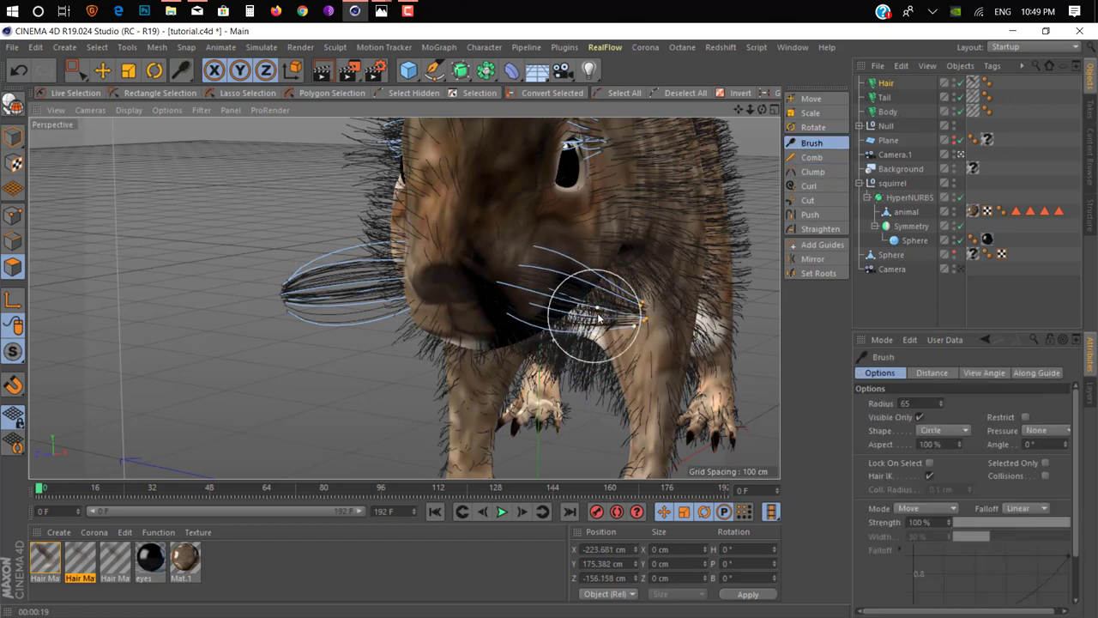
pyautogui.moveTo(606, 314)
pyautogui.keyDown('alt'); pyautogui.mouseDown()
pyautogui.moveTo(479, 329)
pyautogui.moveTo(319, 265)
pyautogui.moveTo(232, 289)
pyautogui.moveTo(245, 275)
pyautogui.mouseUp(); pyautogui.keyUp('alt')
pyautogui.keyDown('alt'); pyautogui.moveTo(136, 289); pyautogui.dragTo(184, 292); pyautogui.keyUp('alt')
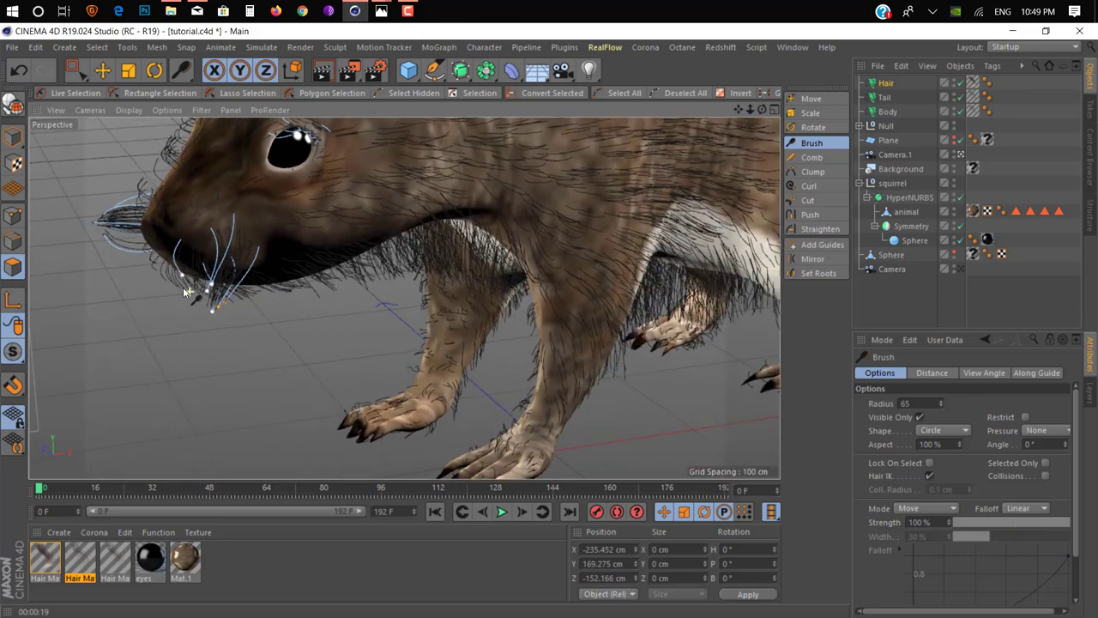
pyautogui.moveTo(146, 245)
pyautogui.mouseDown()
pyautogui.moveTo(205, 326)
pyautogui.moveTo(301, 300)
pyautogui.moveTo(540, 288)
pyautogui.moveTo(374, 300)
pyautogui.moveTo(282, 245)
pyautogui.mouseUp()
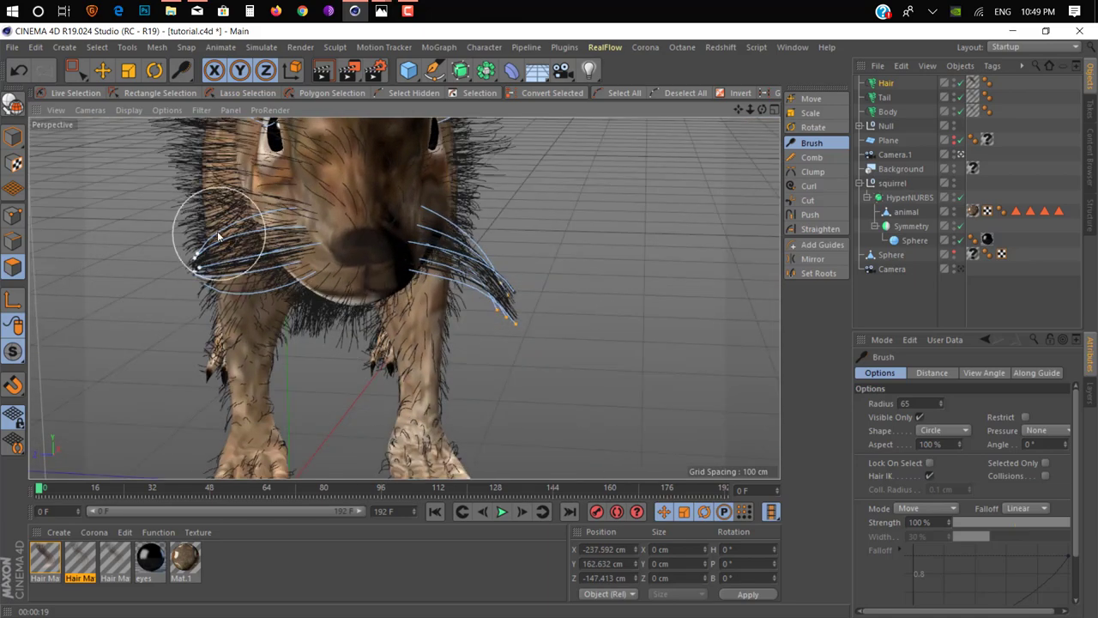
pyautogui.moveTo(220, 269)
pyautogui.keyDown('alt'); pyautogui.mouseDown()
pyautogui.moveTo(379, 239)
pyautogui.moveTo(489, 245)
pyautogui.moveTo(215, 294)
pyautogui.mouseUp(); pyautogui.keyUp('alt')
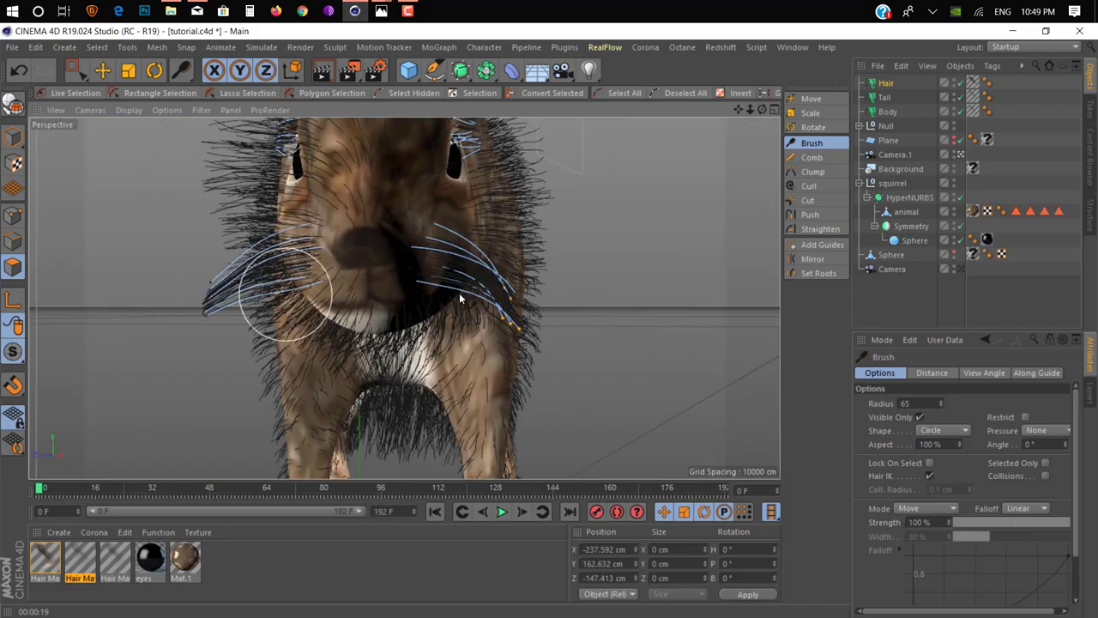
# Brush the hair guides around the squirrel's eye into a swept shape
pyautogui.scroll(-3, 492, 262)
pyautogui.scroll(-3, 490, 257)
pyautogui.scroll(-1, 490, 257)
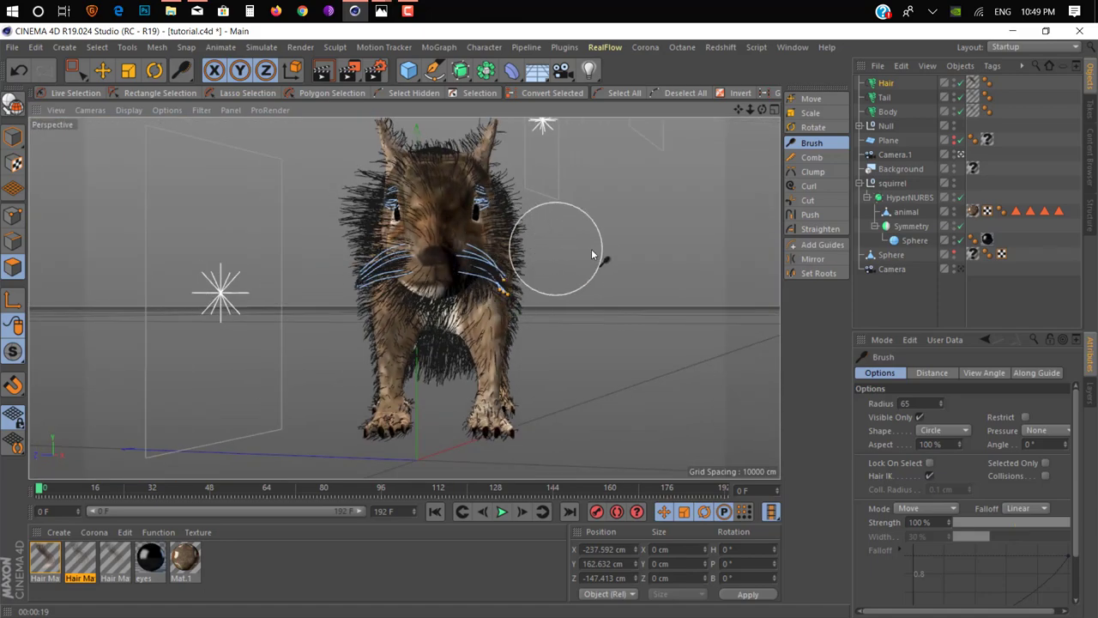
pyautogui.moveTo(457, 241)
pyautogui.keyDown('alt'); pyautogui.mouseDown()
pyautogui.moveTo(515, 234)
pyautogui.moveTo(521, 260)
pyautogui.moveTo(452, 295)
pyautogui.moveTo(527, 243)
pyautogui.mouseUp(); pyautogui.keyUp('alt')
pyautogui.scroll(2, 487, 222)
pyautogui.scroll(2, 488, 222)
pyautogui.scroll(2, 469, 233)
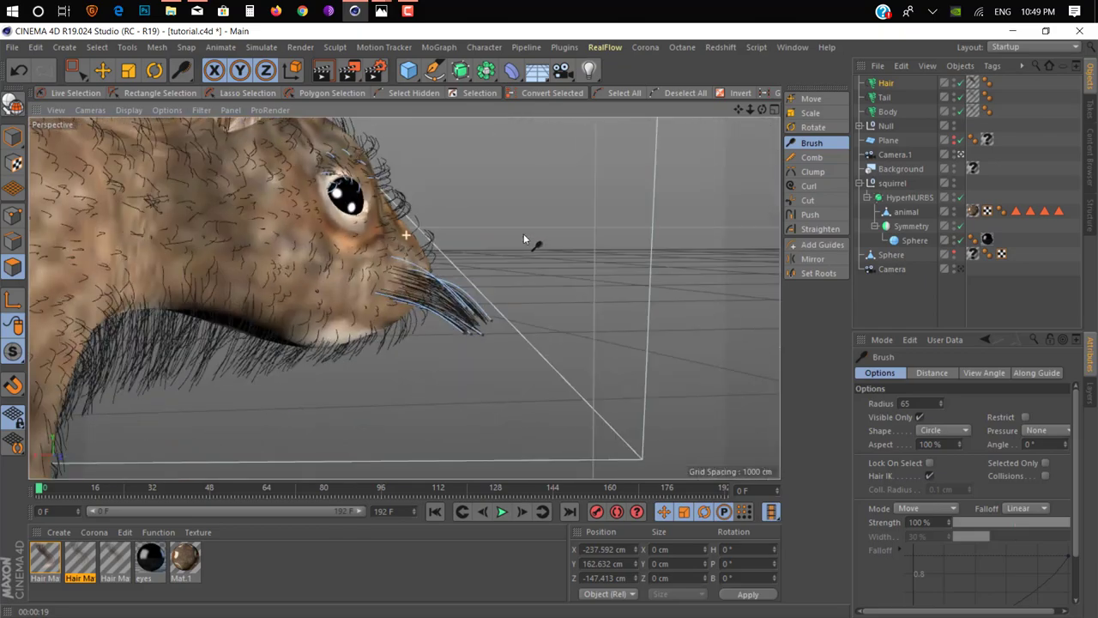
pyautogui.moveTo(387, 223)
pyautogui.mouseDown()
pyautogui.moveTo(396, 195)
pyautogui.moveTo(365, 183)
pyautogui.moveTo(405, 193)
pyautogui.moveTo(392, 172)
pyautogui.moveTo(385, 183)
pyautogui.moveTo(417, 183)
pyautogui.moveTo(172, 190)
pyautogui.mouseUp()
pyautogui.scroll(-3, 294, 206)
pyautogui.scroll(-3, 294, 206)
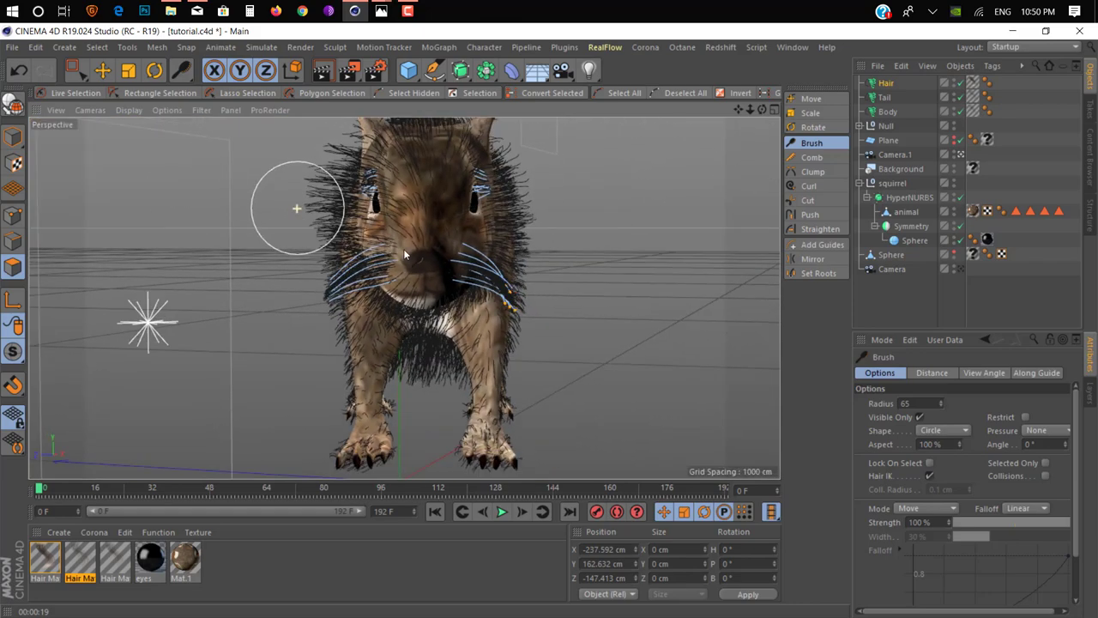
pyautogui.moveTo(403, 249)
pyautogui.keyDown('alt'); pyautogui.mouseDown()
pyautogui.moveTo(390, 268)
pyautogui.moveTo(441, 245)
pyautogui.moveTo(553, 257)
pyautogui.mouseUp(); pyautogui.keyUp('alt')
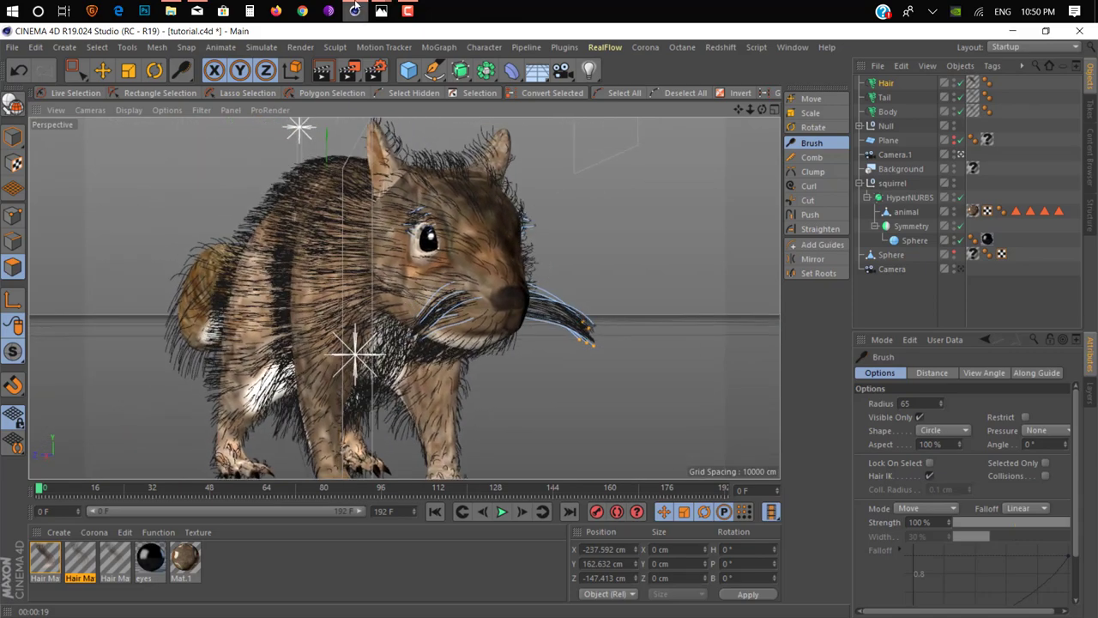
# Render a Render View preview of the furry squirrel, then bring Firefox to the front
pyautogui.click(322, 72)
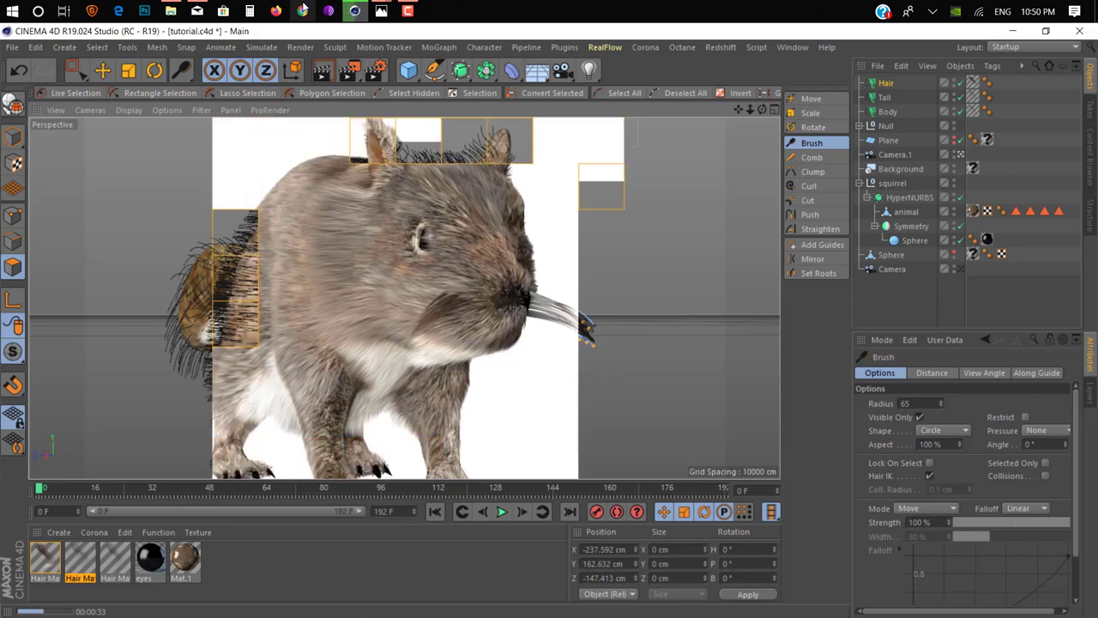
pyautogui.click(277, 10)
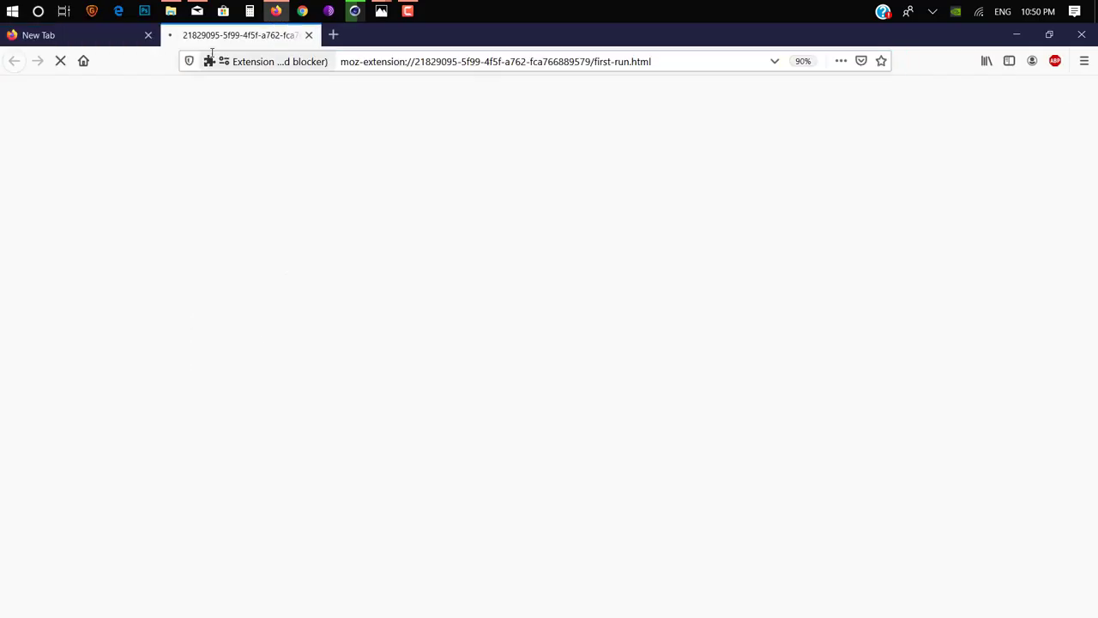
# Search the web for 'squirrel' from the address bar
pyautogui.click(419, 62)
pyautogui.write('squ')
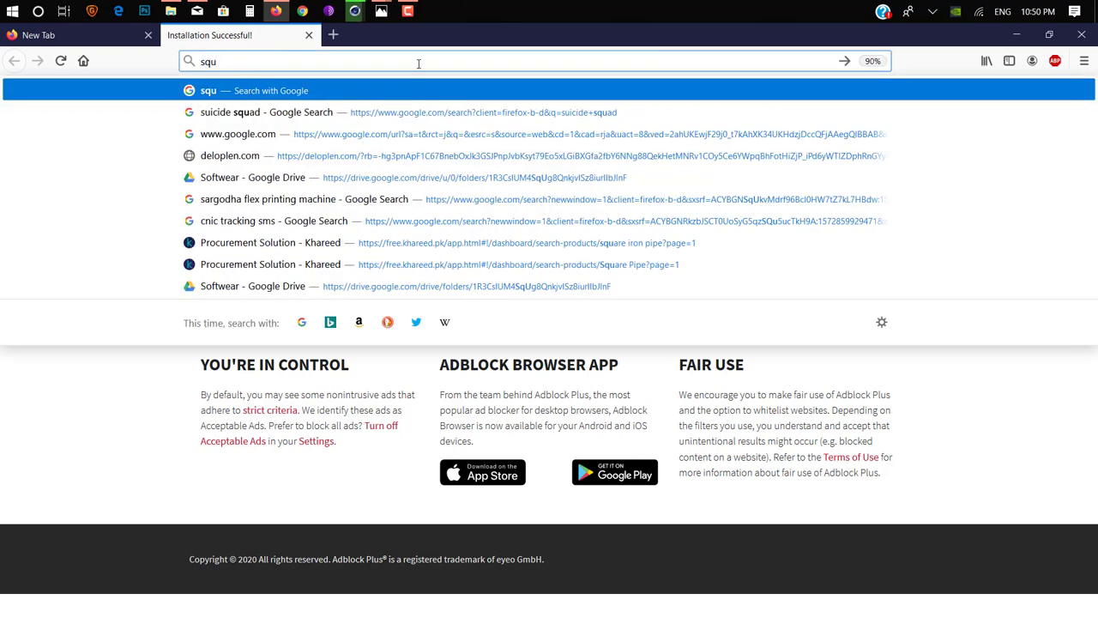
pyautogui.write('a')
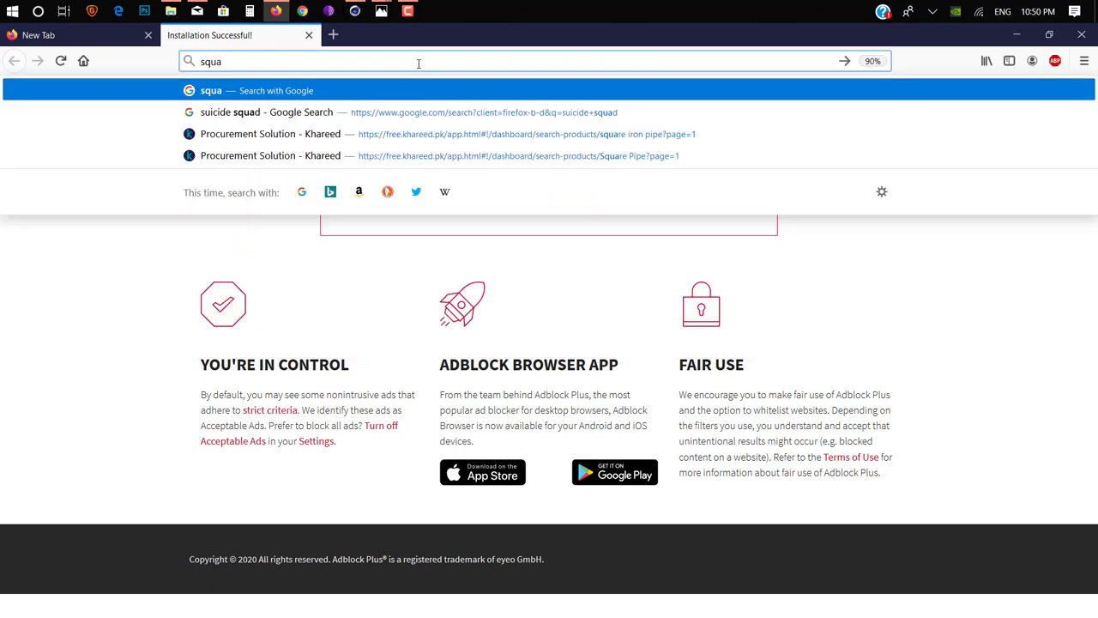
pyautogui.write('l')
pyautogui.press('BackSpace')
pyautogui.press('BackSpace')
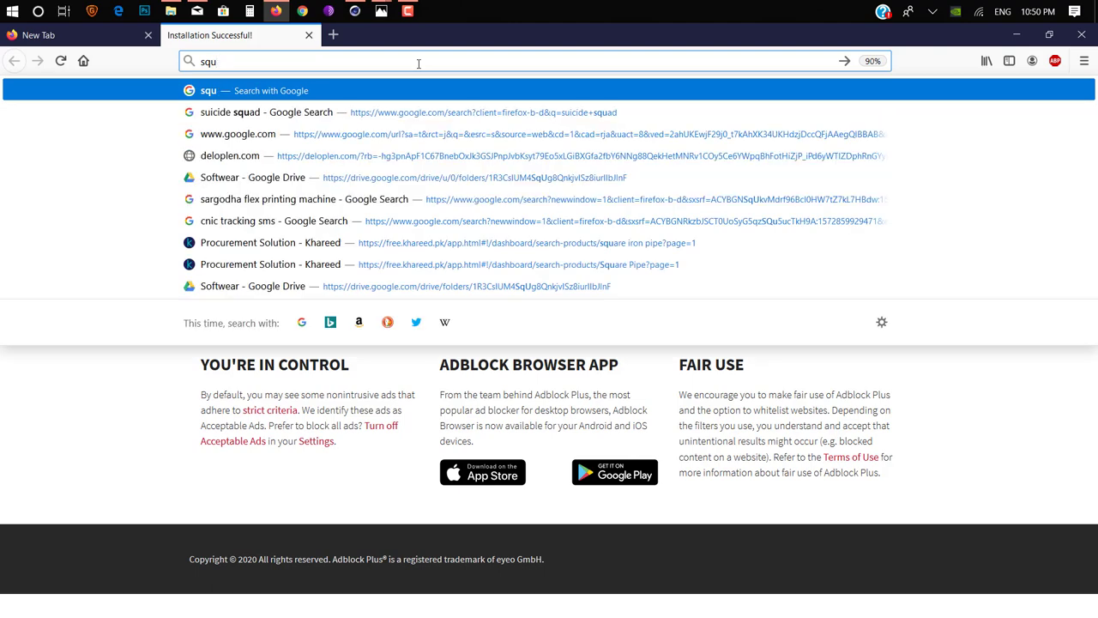
pyautogui.press('Down')
pyautogui.press('Down')
pyautogui.press('Return')
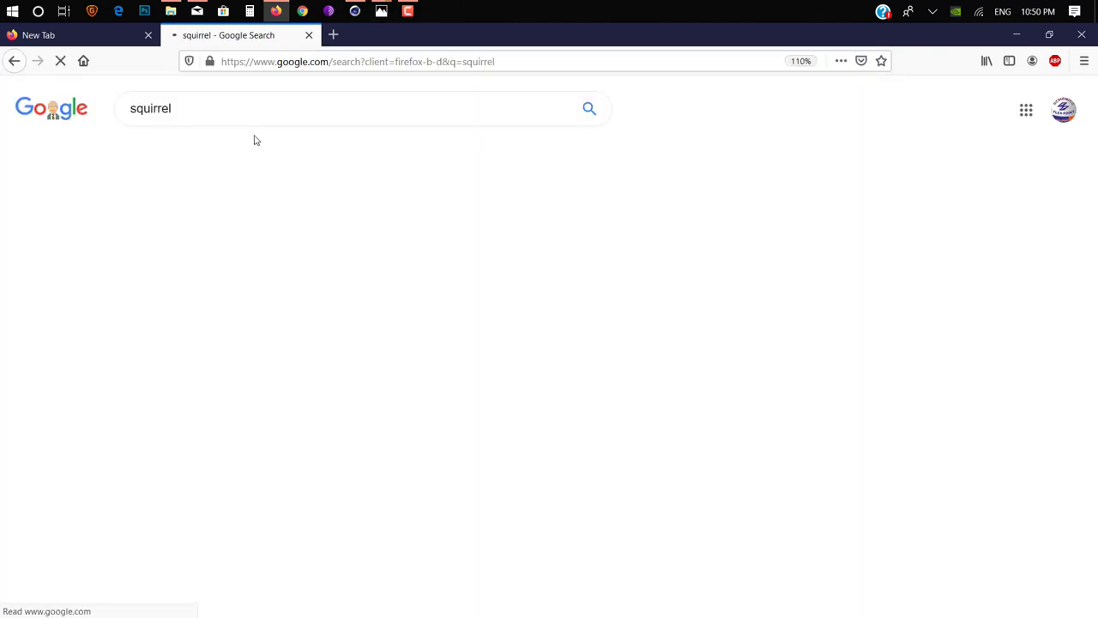
# Preview three squirrel photos in Google Images, then switch back to Cinema 4D
pyautogui.click(198, 166)
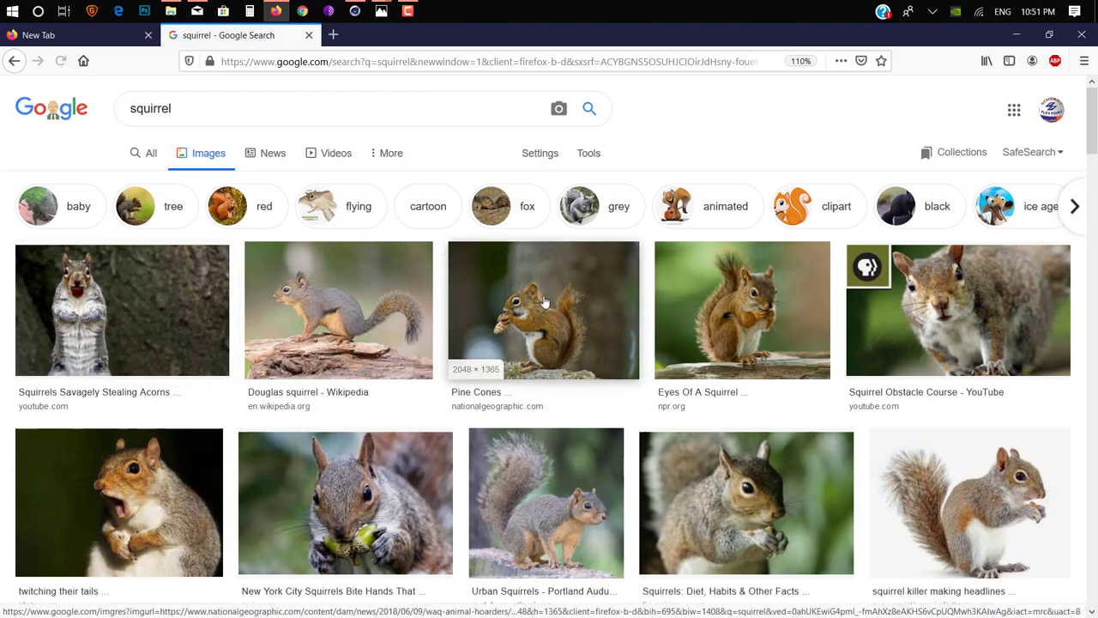
pyautogui.click(742, 309)
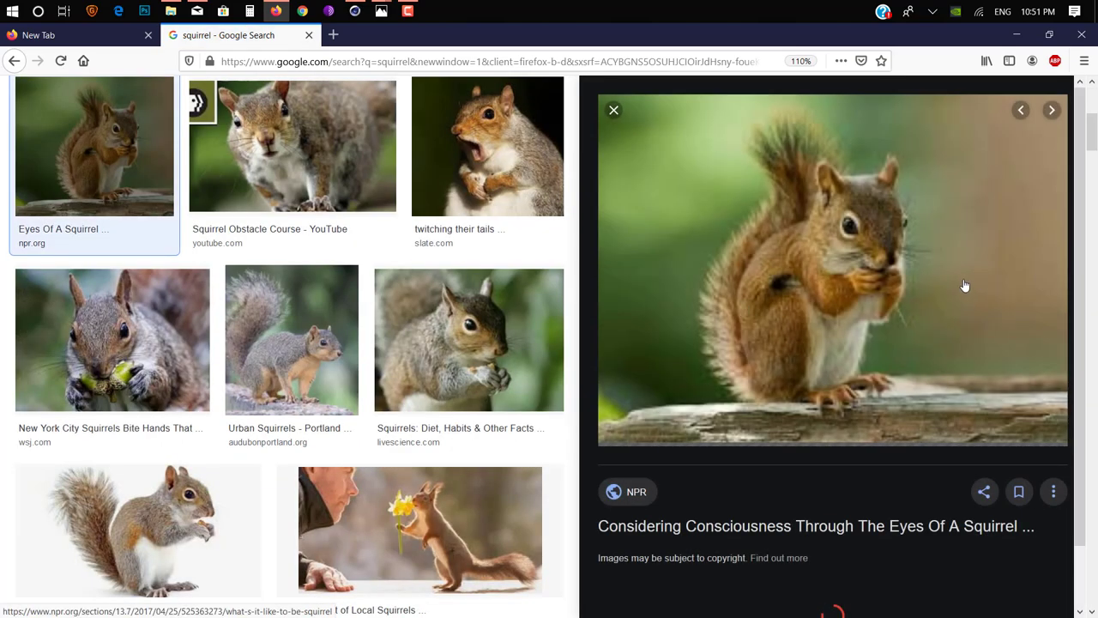
pyautogui.click(540, 348)
pyautogui.click(120, 335)
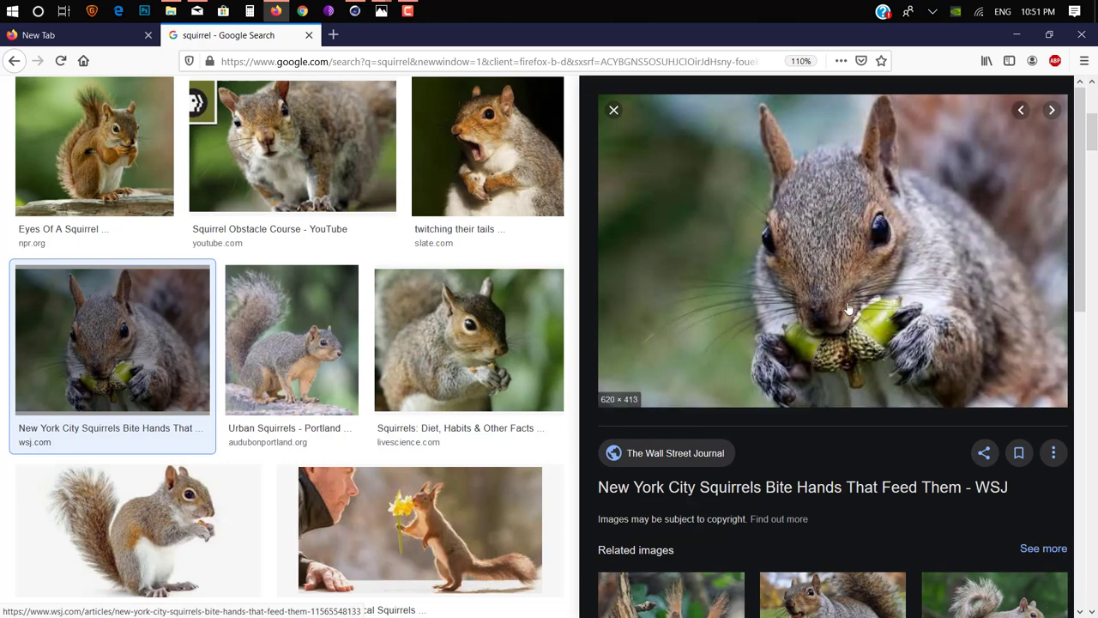
pyautogui.hotkey('alt', 'Tab')
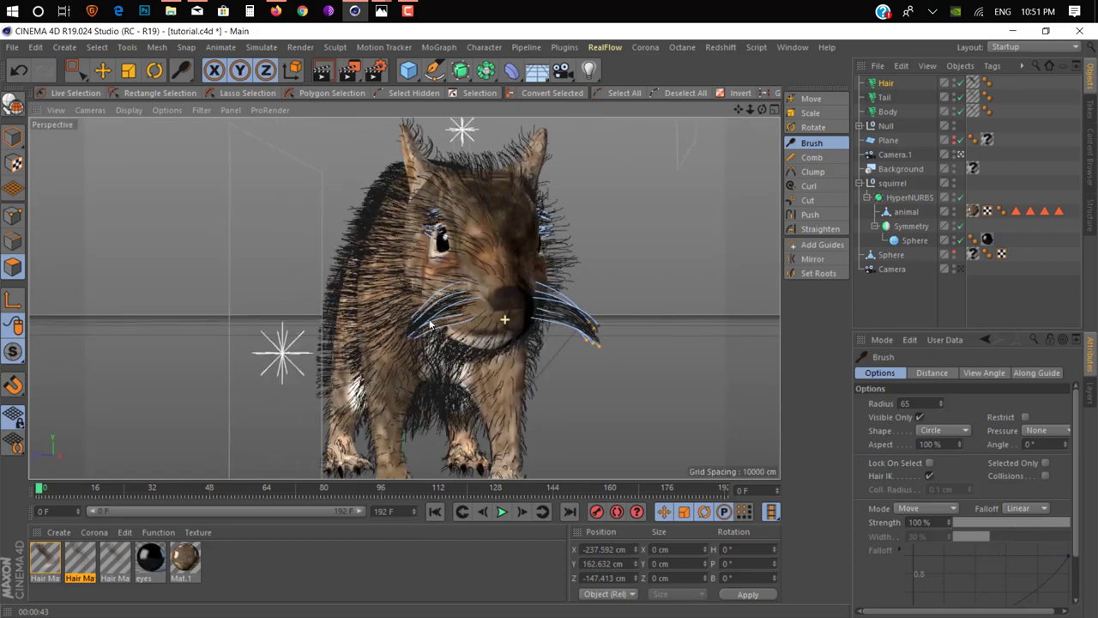
# Box-select the whisker guide tips on both sides of the muzzle
pyautogui.keyDown('alt'); pyautogui.moveTo(498, 318); pyautogui.dragTo(446, 321); pyautogui.keyUp('alt')
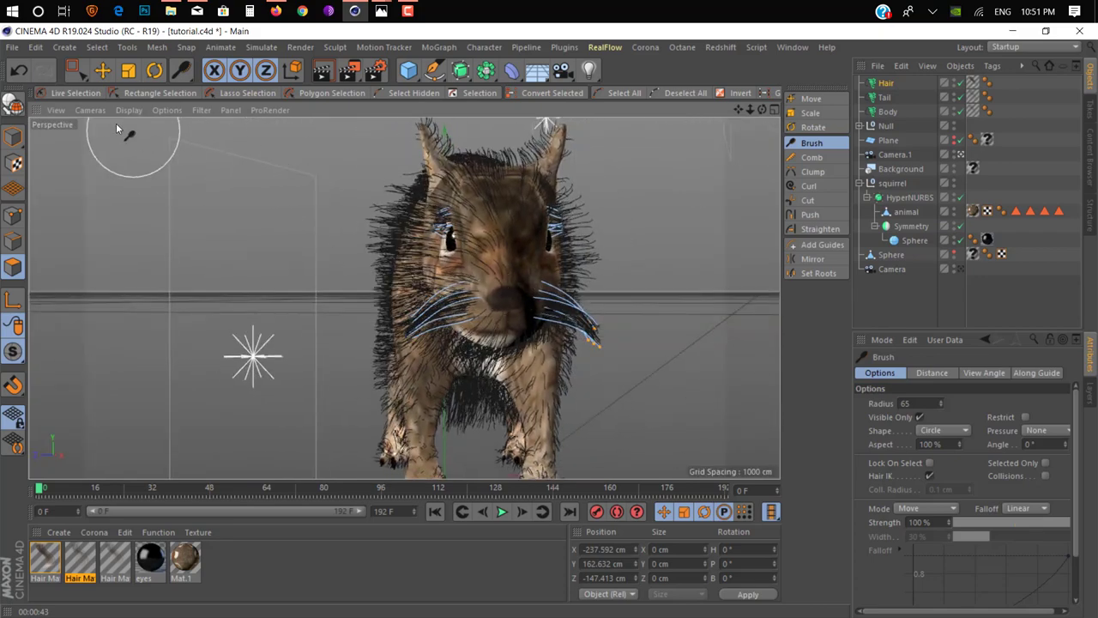
pyautogui.click(78, 95)
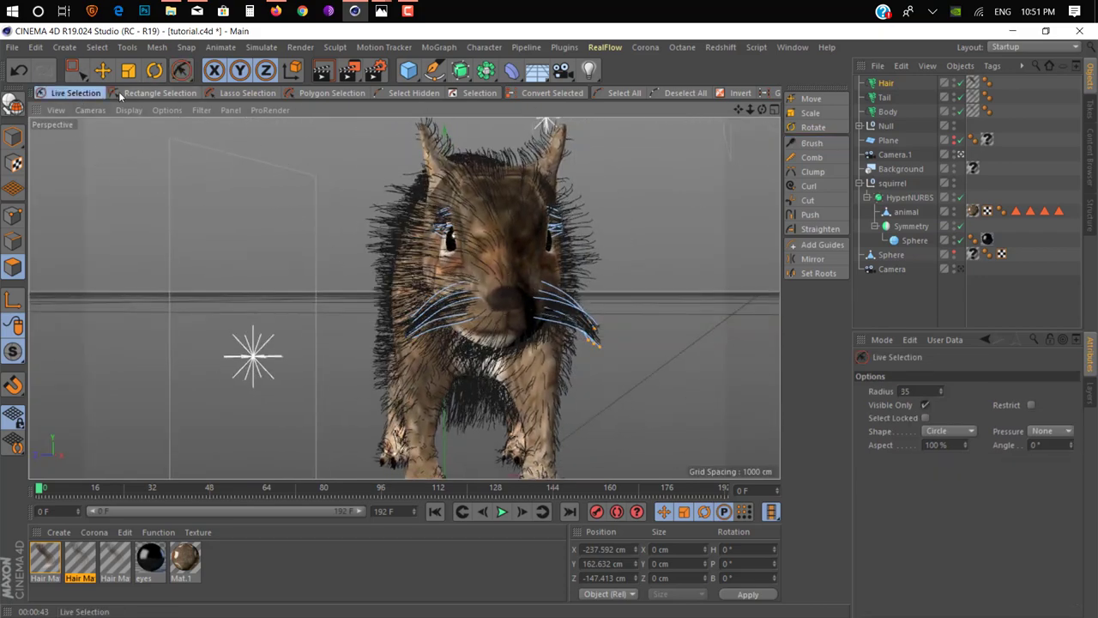
pyautogui.click(138, 97)
pyautogui.moveTo(423, 352); pyautogui.dragTo(424, 353)
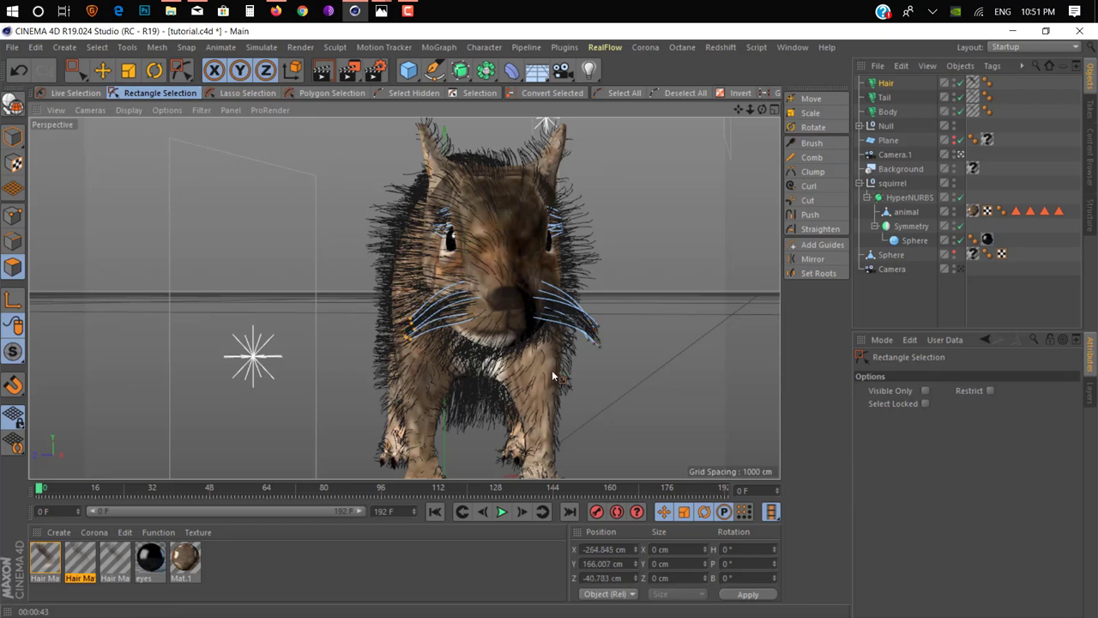
pyautogui.moveTo(619, 334)
pyautogui.mouseDown()
pyautogui.moveTo(674, 373)
pyautogui.moveTo(622, 356)
pyautogui.mouseUp()
# Straighten the whisker guides with the Straighten tool at 24.5% strength
pyautogui.click(811, 112)
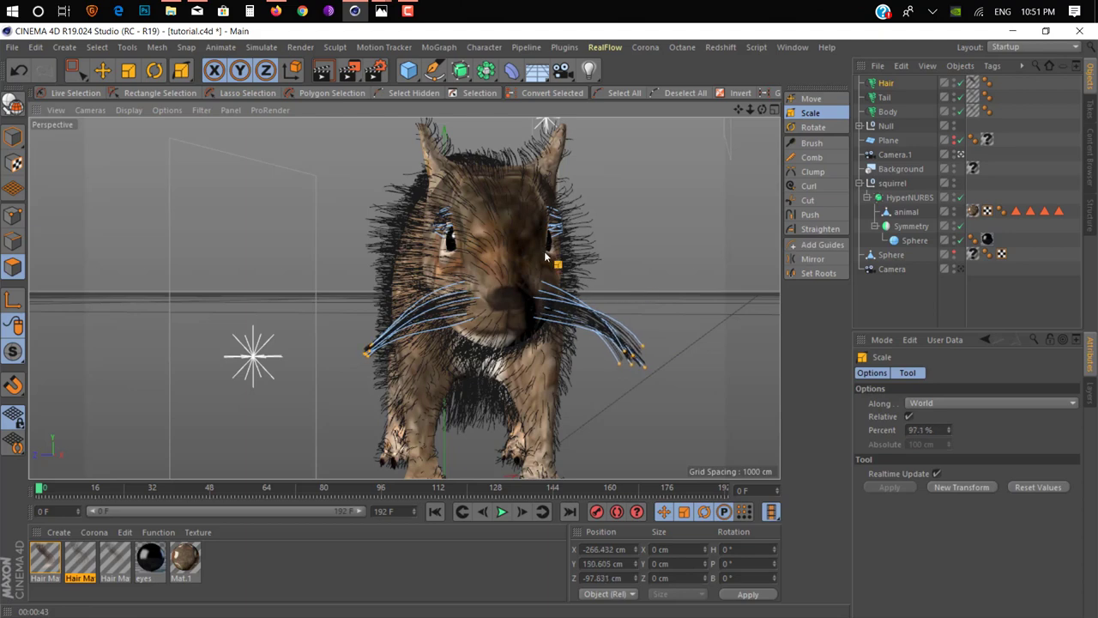
pyautogui.click(806, 98)
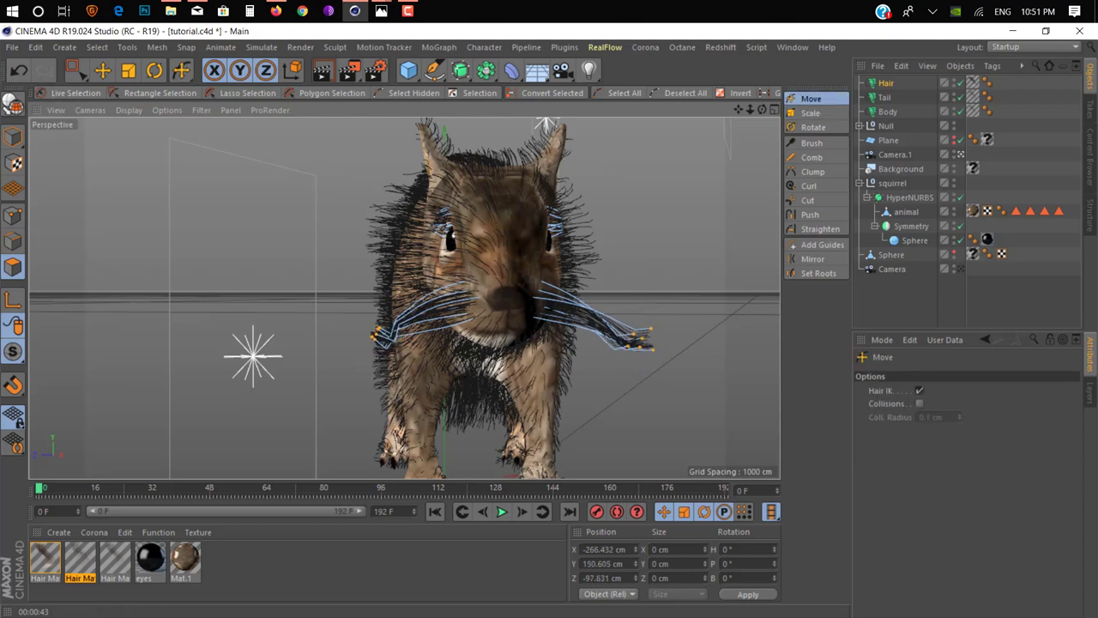
pyautogui.keyDown('alt'); pyautogui.moveTo(486, 391); pyautogui.dragTo(531, 377); pyautogui.keyUp('alt')
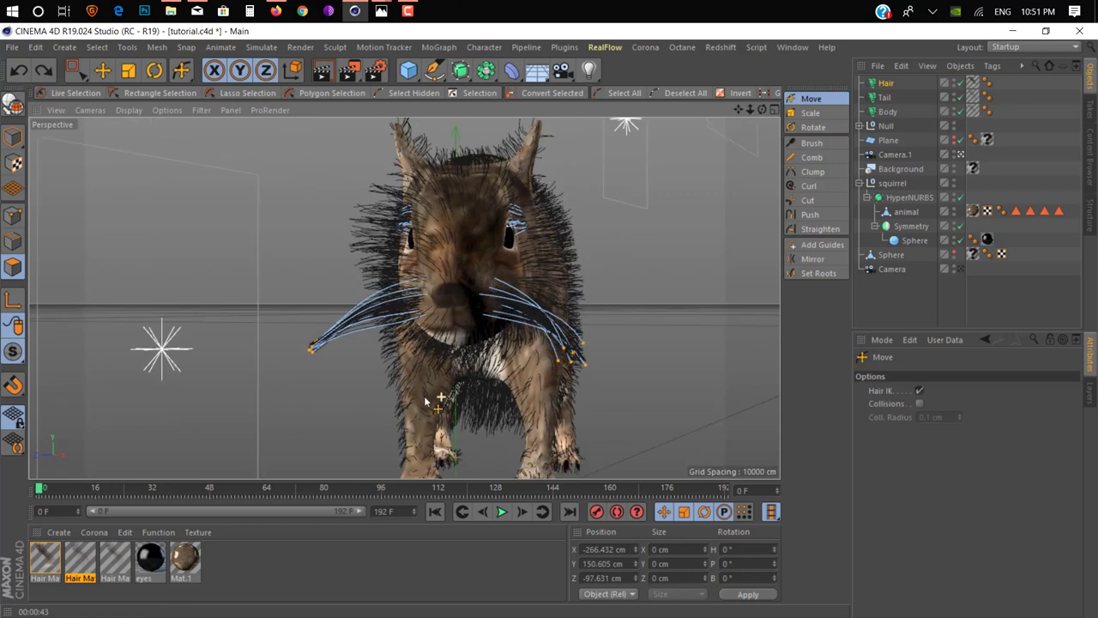
pyautogui.click(807, 227)
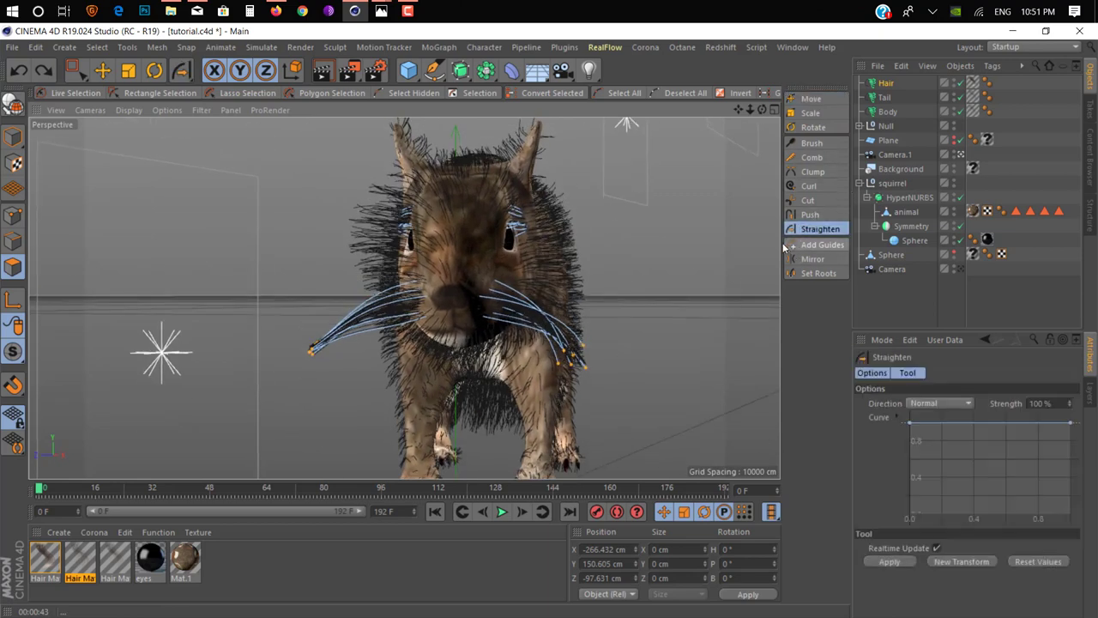
pyautogui.moveTo(540, 326)
pyautogui.mouseDown()
pyautogui.moveTo(605, 309)
pyautogui.moveTo(320, 346)
pyautogui.mouseUp()
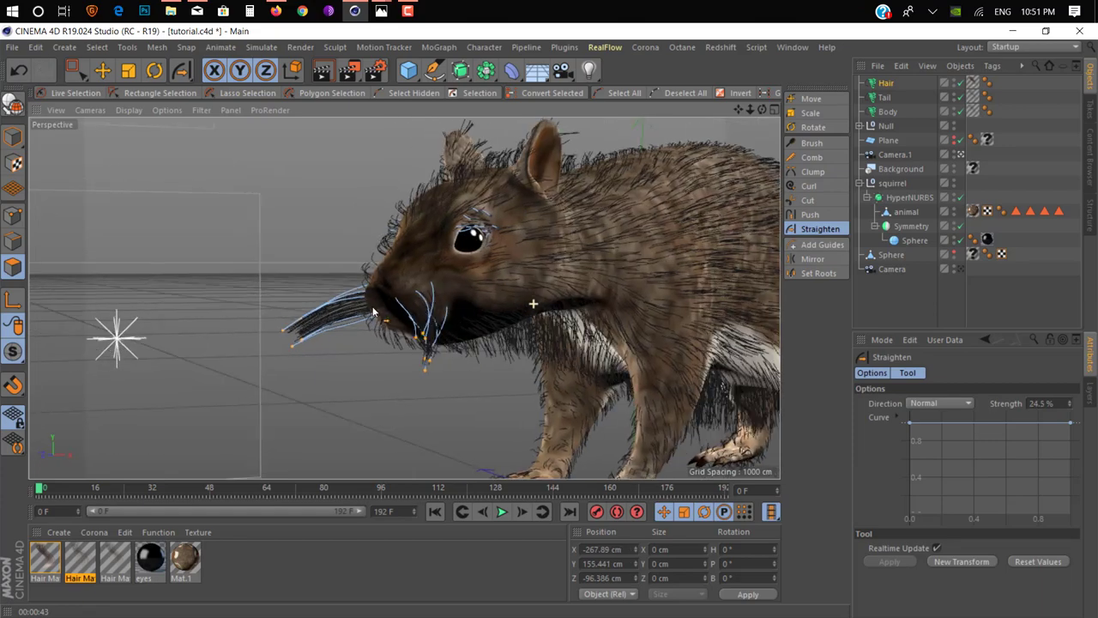
# Reposition the whisker guides back along the cheeks with the Move gizmo and Hair Move tool
pyautogui.click(102, 70)
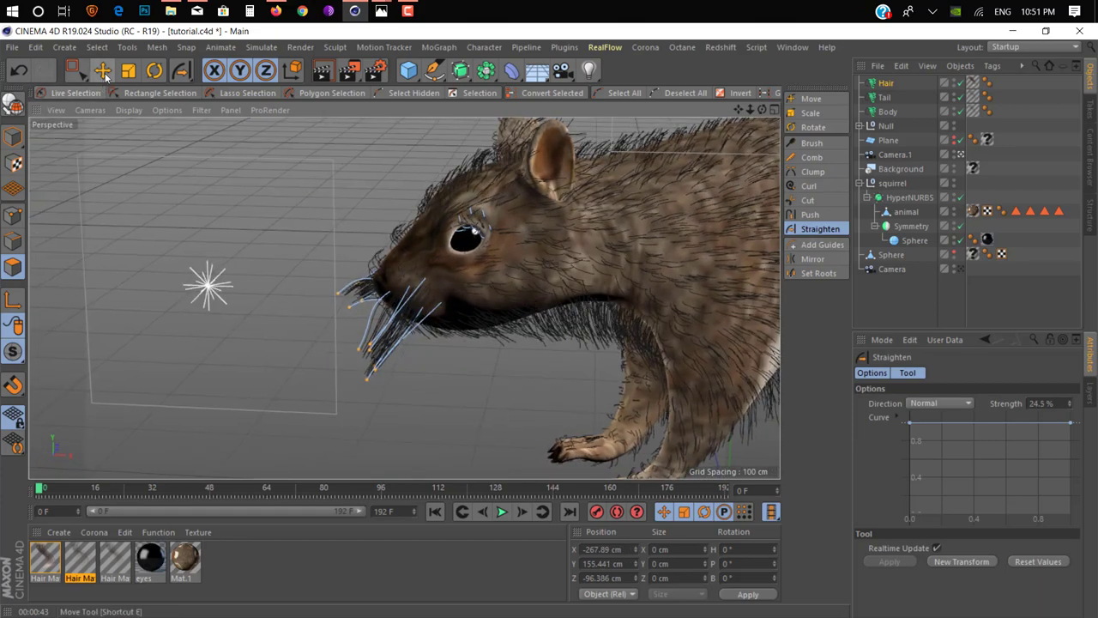
pyautogui.moveTo(275, 325); pyautogui.dragTo(259, 326)
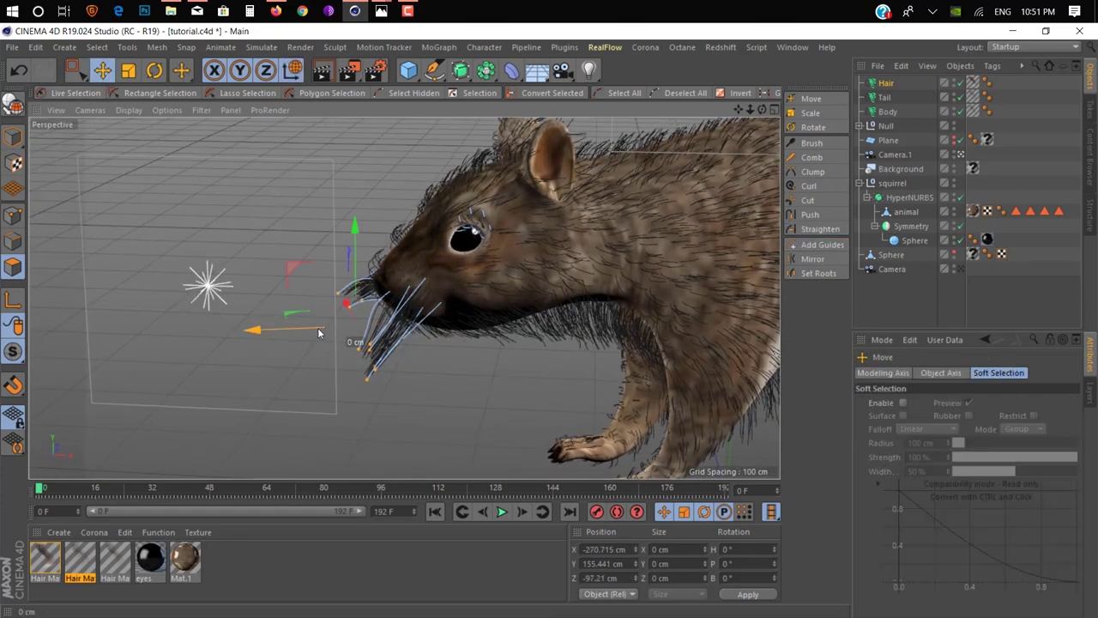
pyautogui.click(805, 100)
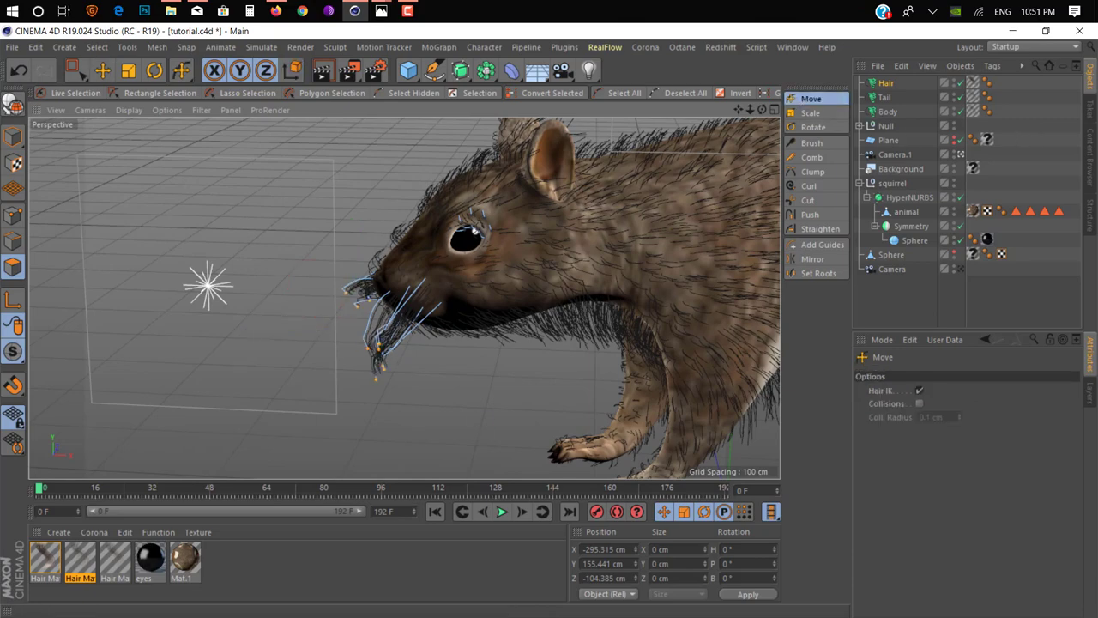
pyautogui.moveTo(369, 343)
pyautogui.mouseDown()
pyautogui.moveTo(507, 365)
pyautogui.moveTo(685, 303)
pyautogui.mouseUp()
pyautogui.moveTo(561, 375); pyautogui.dragTo(394, 370)
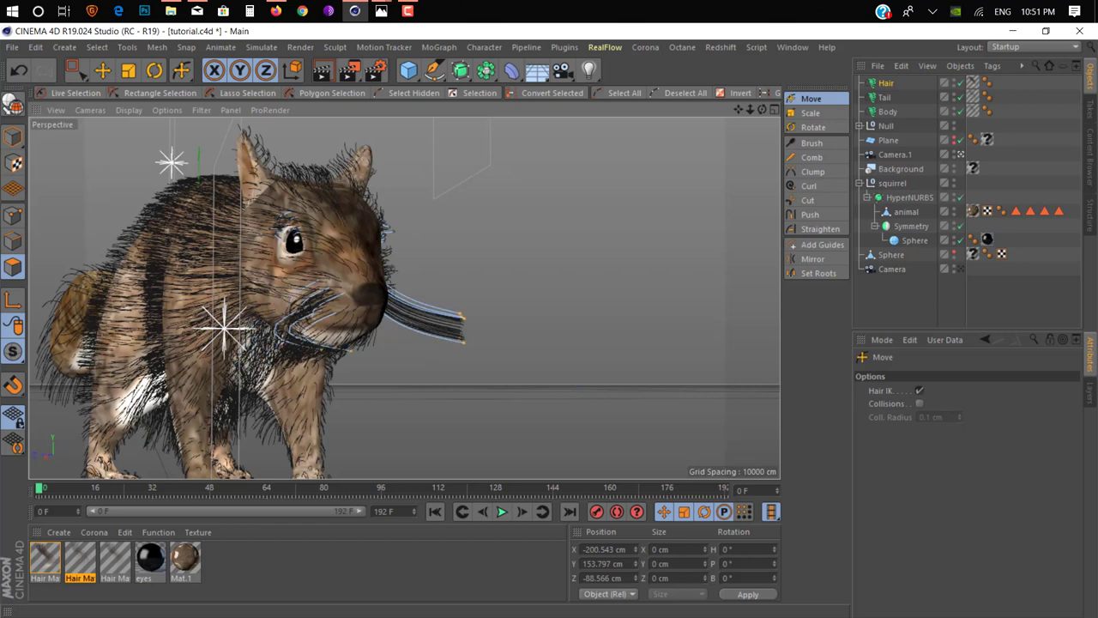
pyautogui.moveTo(398, 276)
pyautogui.keyDown('alt'); pyautogui.mouseDown()
pyautogui.moveTo(441, 380)
pyautogui.moveTo(403, 429)
pyautogui.moveTo(446, 463)
pyautogui.moveTo(415, 394)
pyautogui.moveTo(855, 152)
pyautogui.mouseUp(); pyautogui.keyUp('alt')
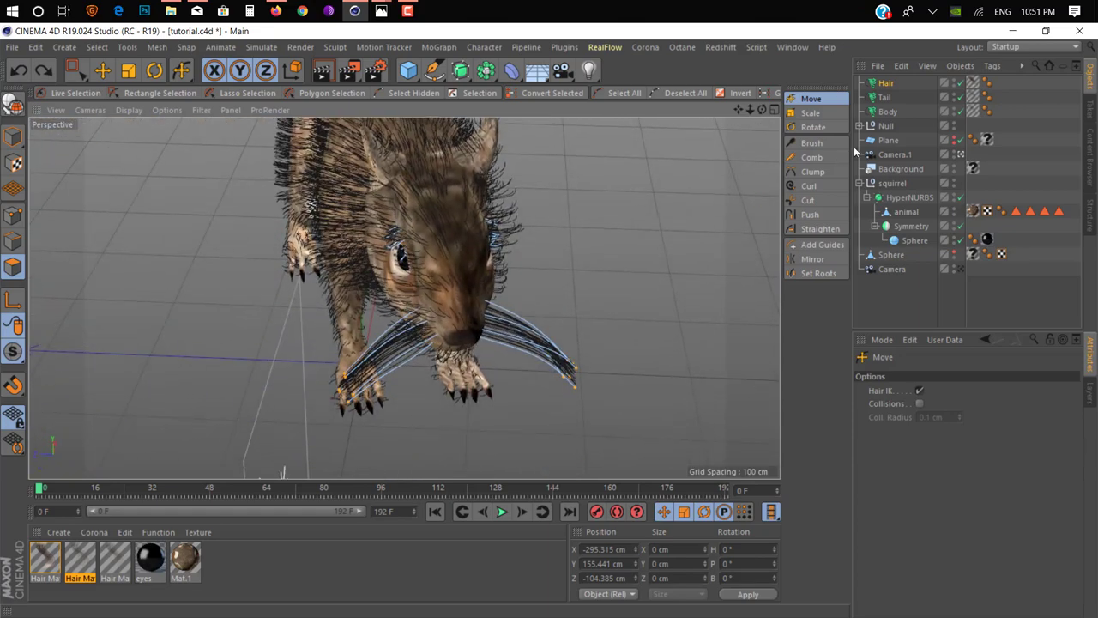
# Brush the left and right whisker tips outward and slightly upward
pyautogui.moveTo(428, 368); pyautogui.dragTo(282, 380)
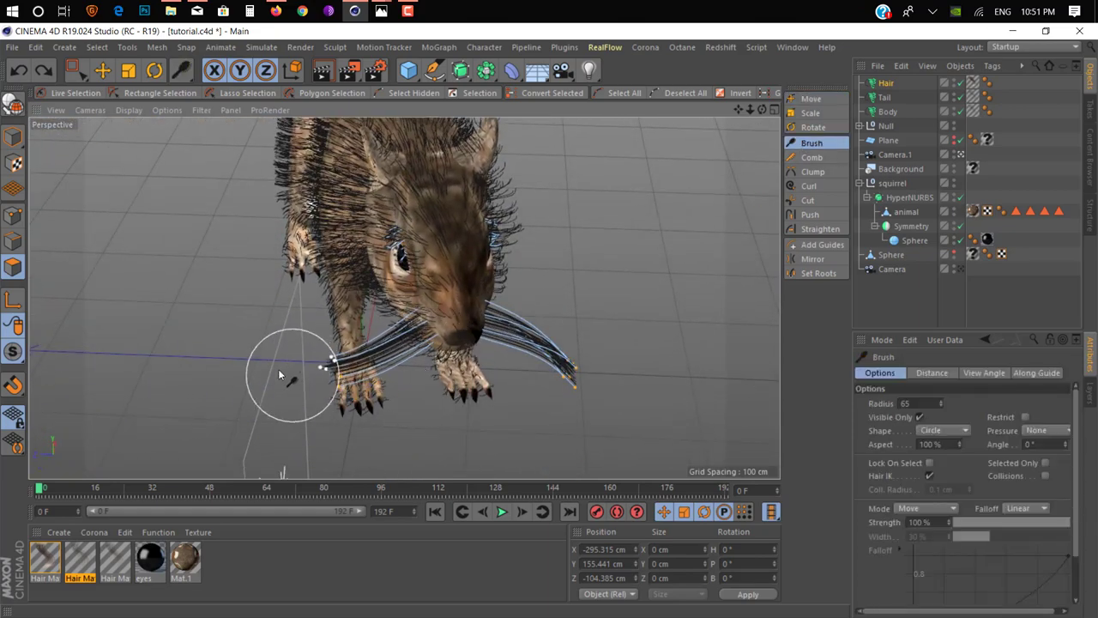
pyautogui.moveTo(649, 355)
pyautogui.keyDown('alt'); pyautogui.mouseDown()
pyautogui.moveTo(503, 343)
pyautogui.moveTo(593, 314)
pyautogui.mouseUp(); pyautogui.keyUp('alt')
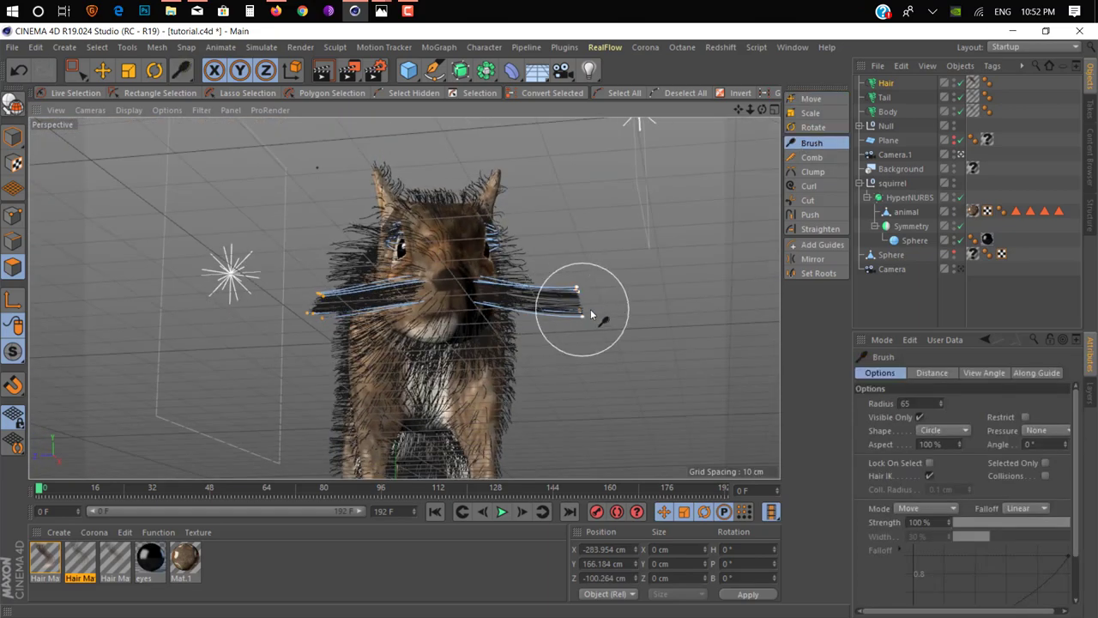
pyautogui.moveTo(301, 320); pyautogui.dragTo(313, 297)
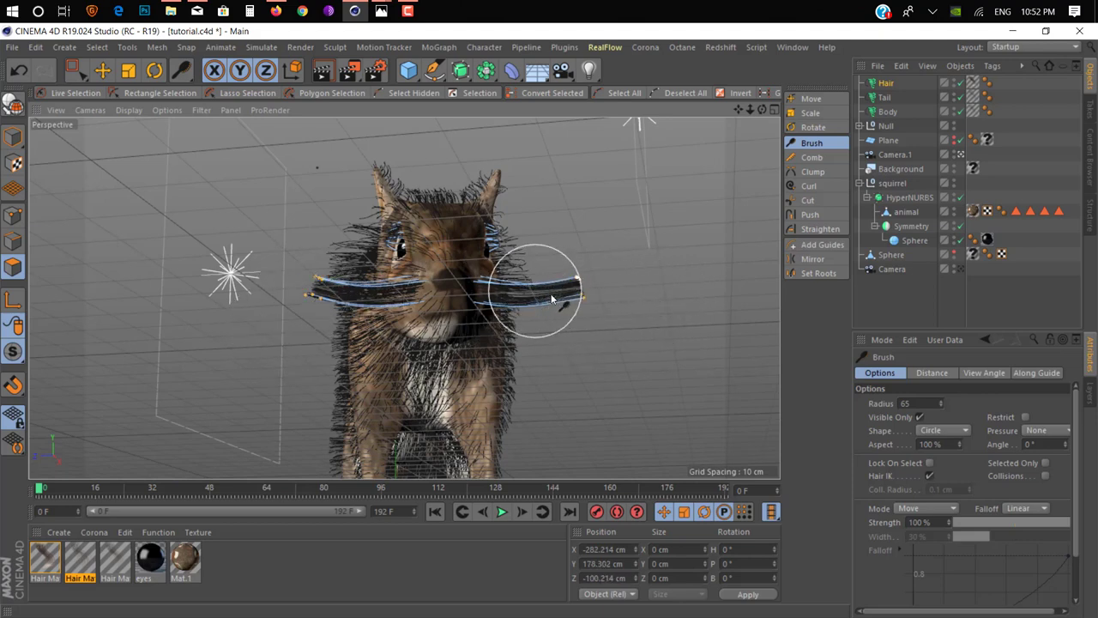
pyautogui.moveTo(553, 294); pyautogui.dragTo(605, 305)
# Set the Hair object's hair Count to 50
pyautogui.click(885, 83)
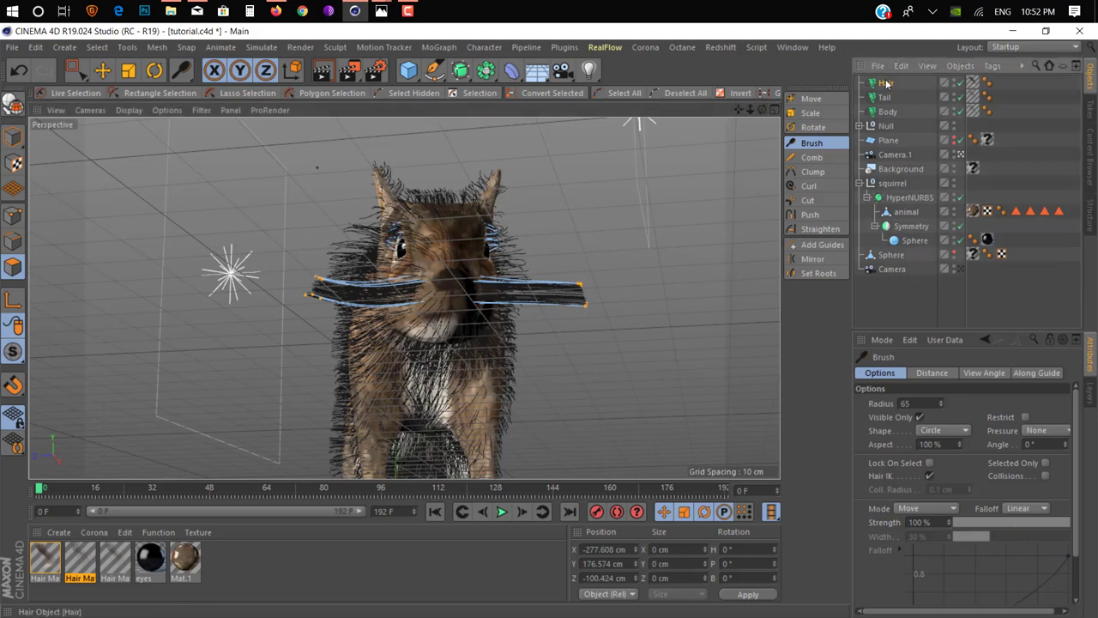
pyautogui.click(930, 468)
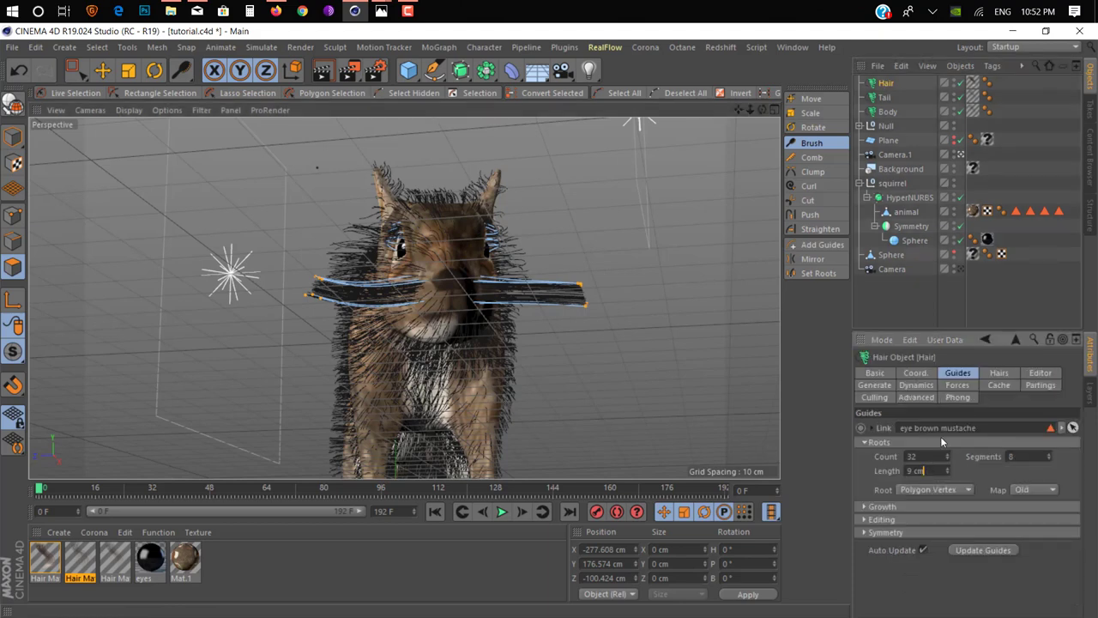
pyautogui.click(1000, 373)
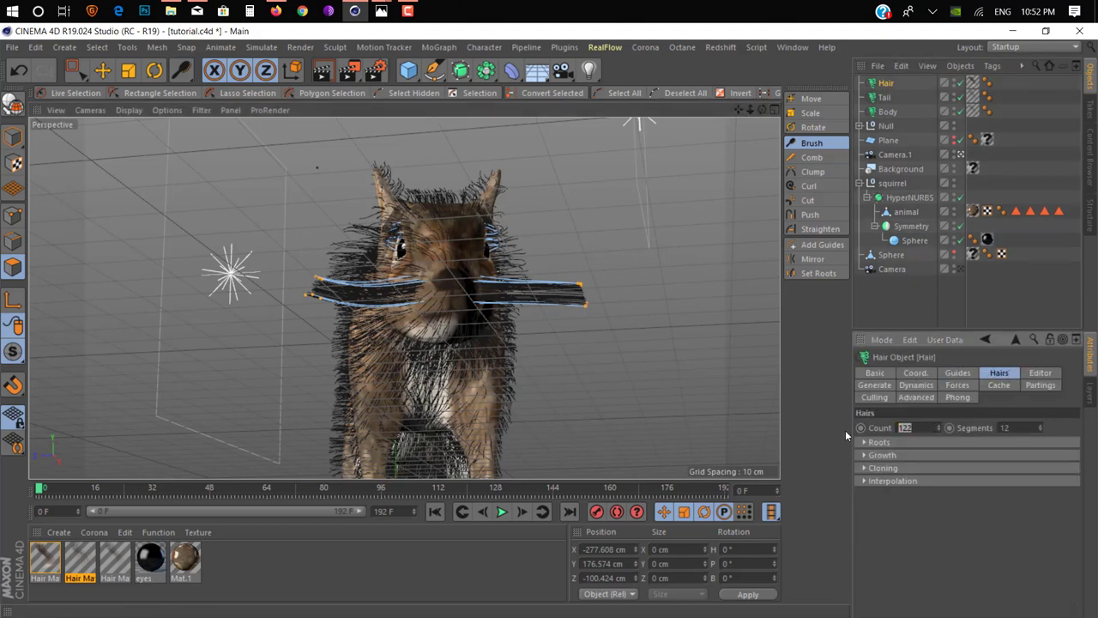
pyautogui.write('50')
pyautogui.press('Return')
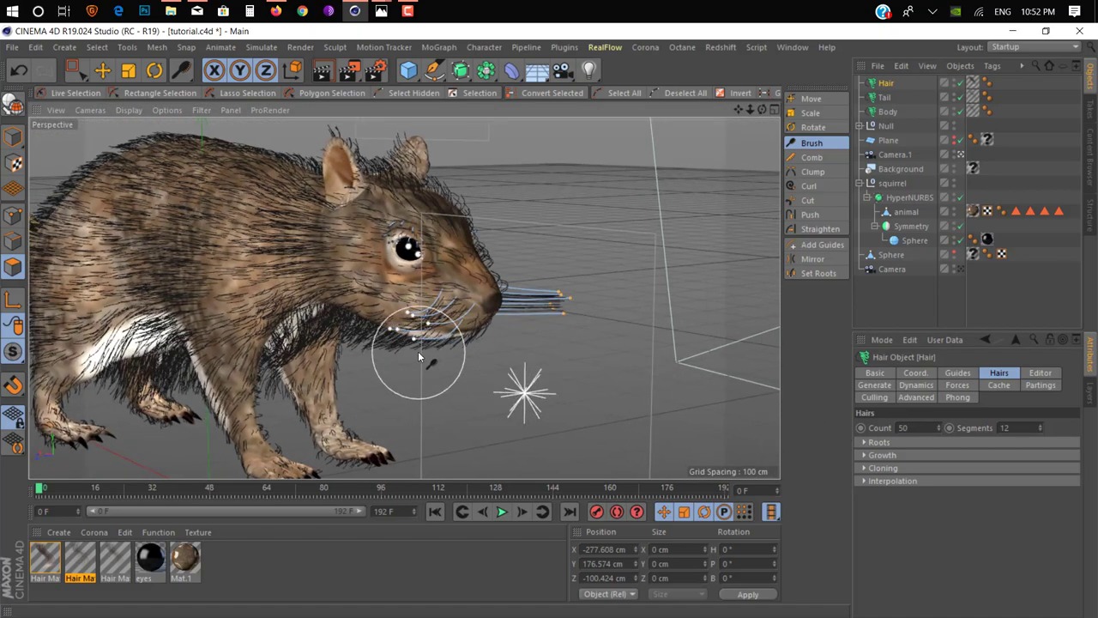
# Brush the whiskers on both sides into gentle upward curves
pyautogui.scroll(3, 422, 360)
pyautogui.scroll(3, 421, 357)
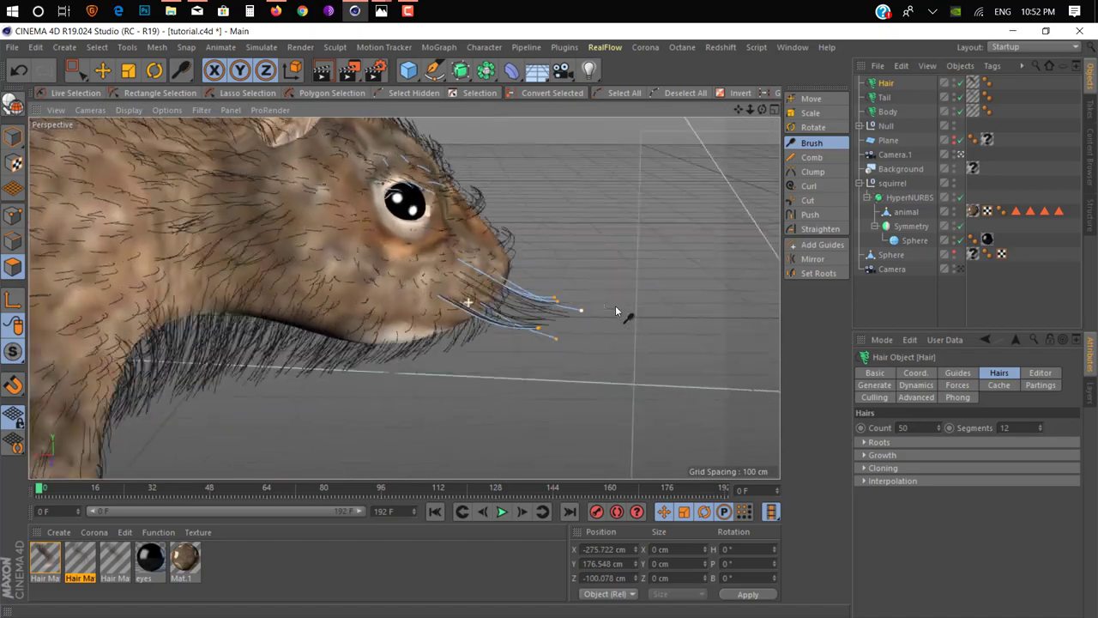
pyautogui.moveTo(615, 306)
pyautogui.keyDown('alt'); pyautogui.mouseDown()
pyautogui.moveTo(549, 318)
pyautogui.moveTo(611, 249)
pyautogui.moveTo(571, 367)
pyautogui.moveTo(633, 350)
pyautogui.moveTo(329, 313)
pyautogui.moveTo(641, 334)
pyautogui.mouseUp(); pyautogui.keyUp('alt')
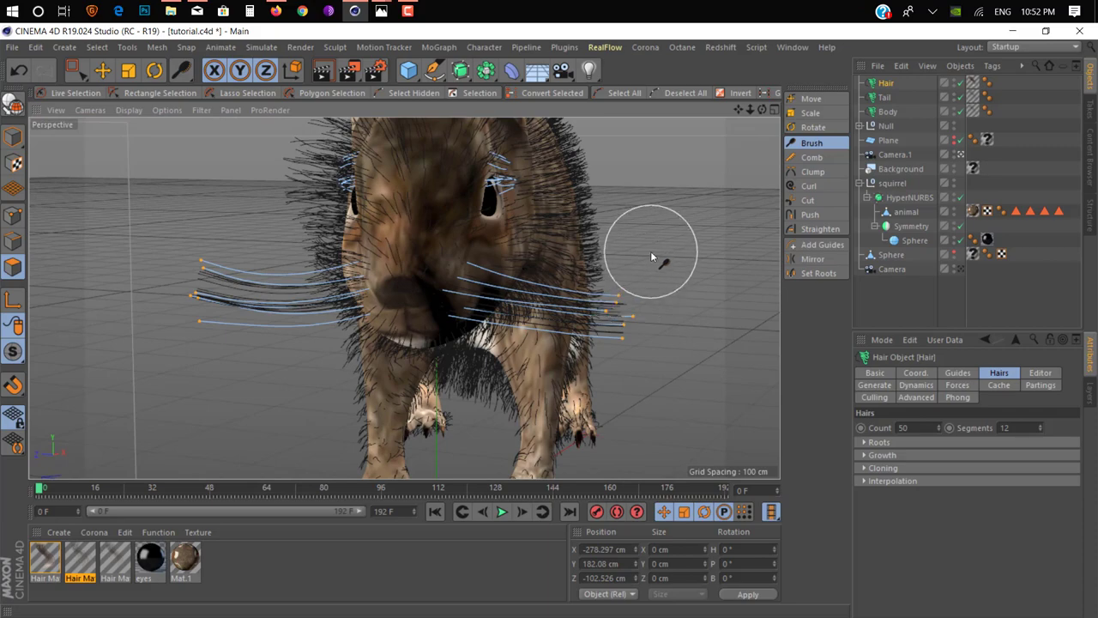
pyautogui.moveTo(650, 250)
pyautogui.mouseDown()
pyautogui.moveTo(625, 355)
pyautogui.moveTo(670, 331)
pyautogui.moveTo(625, 300)
pyautogui.moveTo(657, 263)
pyautogui.mouseUp()
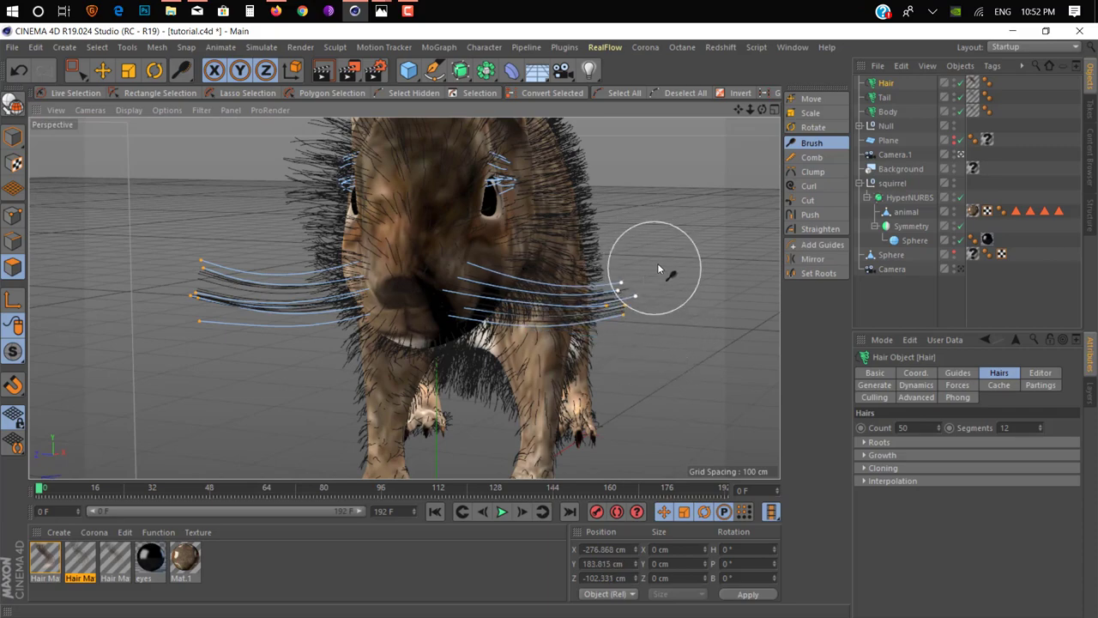
pyautogui.moveTo(269, 429)
pyautogui.keyDown('alt'); pyautogui.mouseDown()
pyautogui.moveTo(184, 257)
pyautogui.moveTo(197, 454)
pyautogui.moveTo(376, 401)
pyautogui.moveTo(356, 319)
pyautogui.mouseUp(); pyautogui.keyUp('alt')
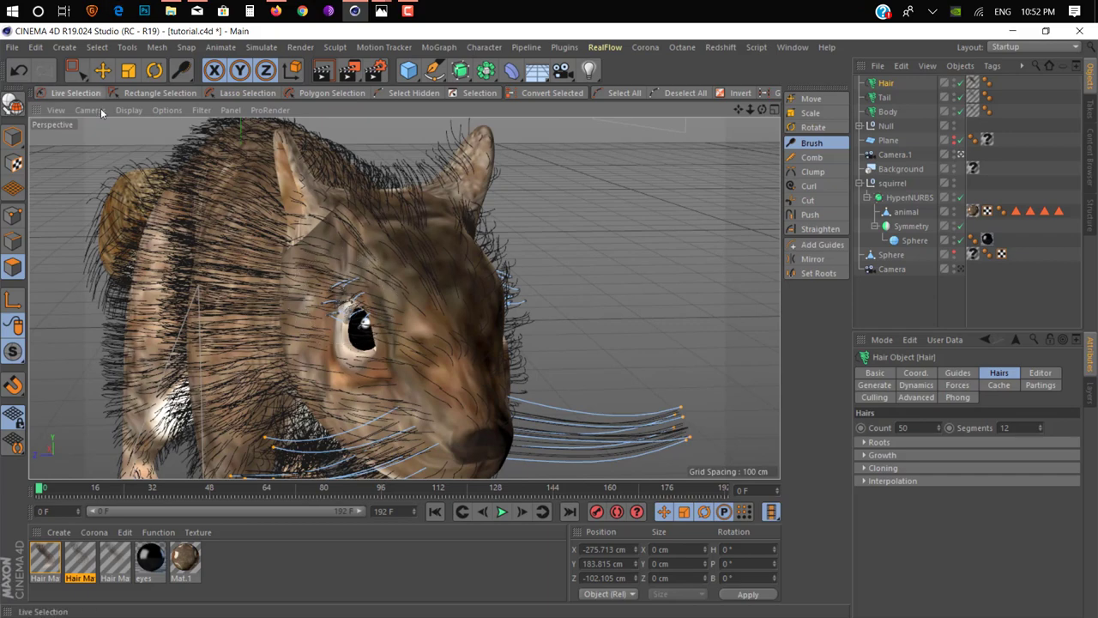
# Select the guides around the eye and scale them to 172.5%
pyautogui.click(74, 93)
pyautogui.moveTo(326, 302); pyautogui.dragTo(353, 292)
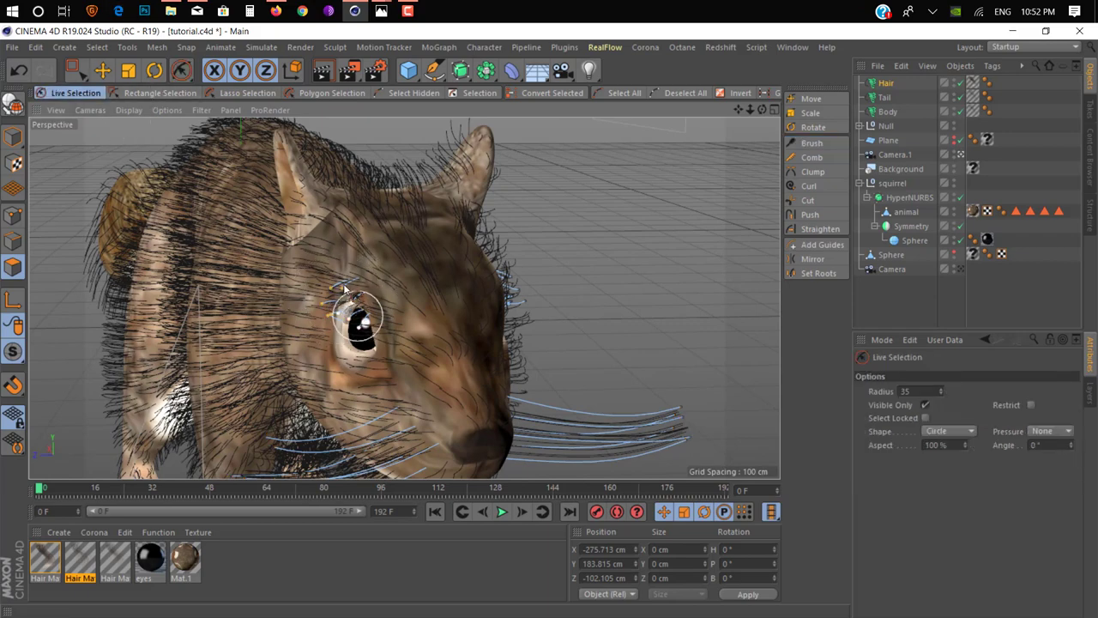
pyautogui.keyDown('alt'); pyautogui.moveTo(446, 307); pyautogui.dragTo(334, 303); pyautogui.keyUp('alt')
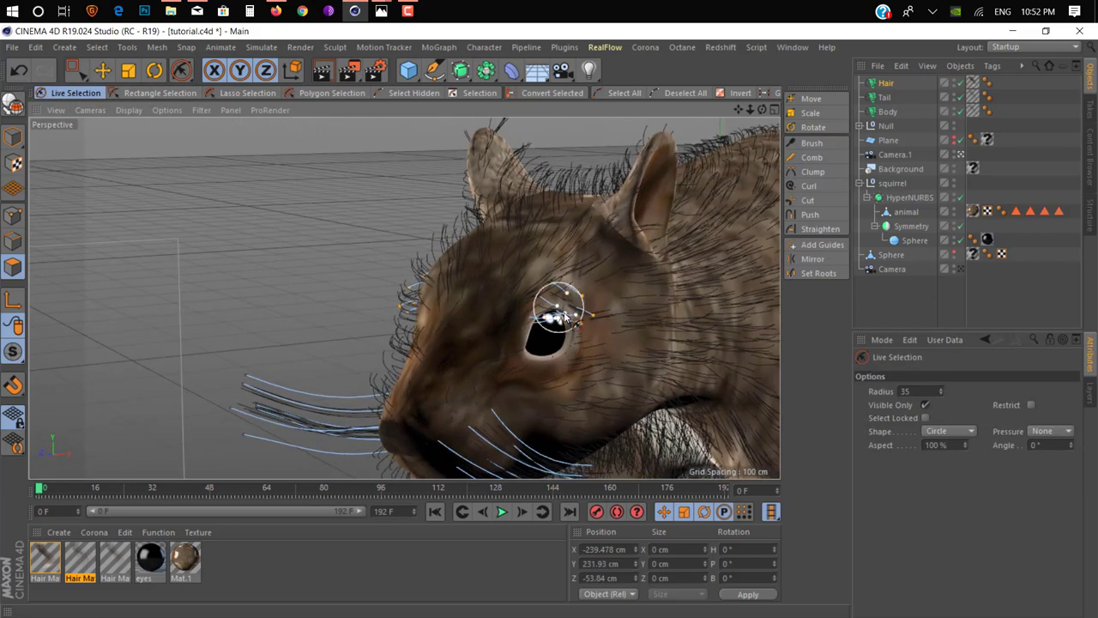
pyautogui.click(564, 318)
pyautogui.click(787, 113)
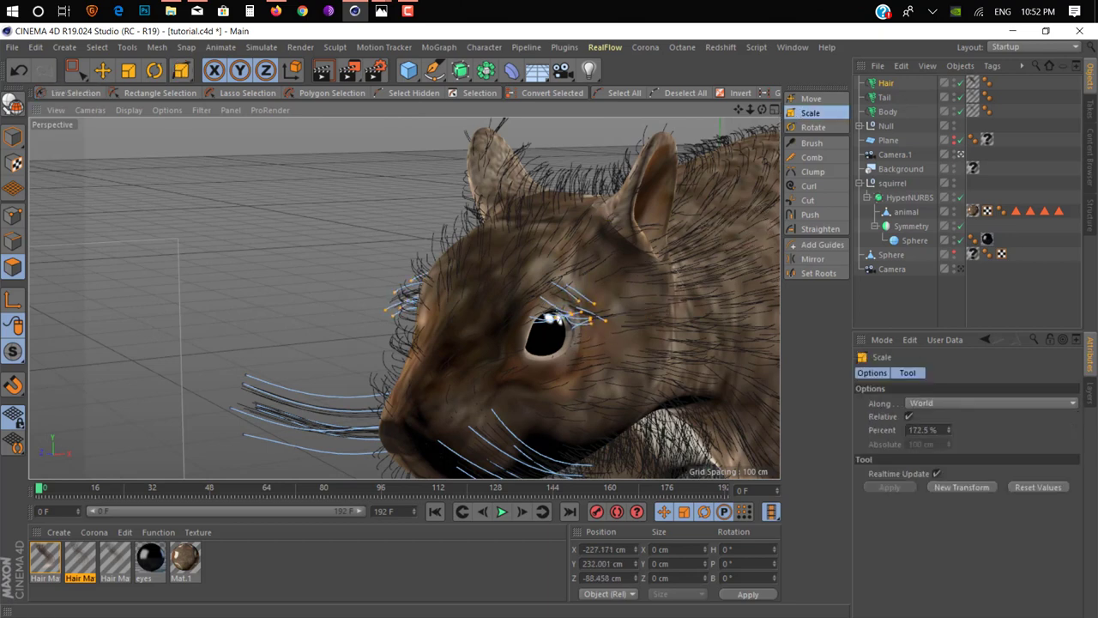
# Brush the eye guides upward into short eyelash-like eyebrow strands
pyautogui.click(806, 144)
pyautogui.moveTo(575, 344)
pyautogui.mouseDown()
pyautogui.moveTo(588, 318)
pyautogui.moveTo(538, 343)
pyautogui.moveTo(650, 326)
pyautogui.mouseUp()
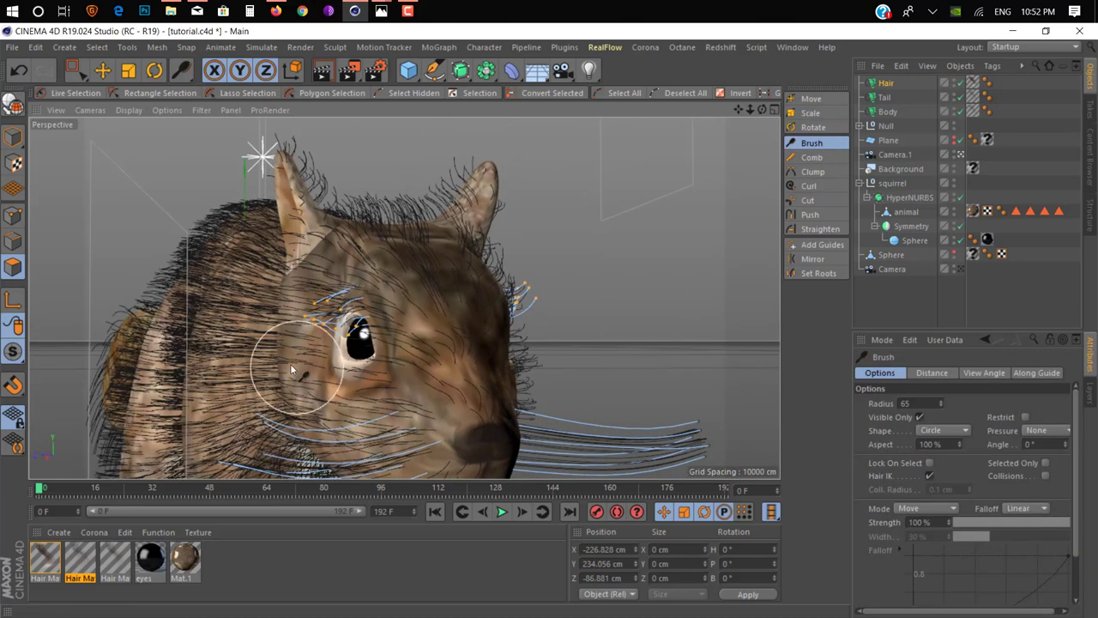
pyautogui.moveTo(306, 318)
pyautogui.mouseDown()
pyautogui.moveTo(326, 310)
pyautogui.moveTo(494, 379)
pyautogui.moveTo(454, 343)
pyautogui.mouseUp()
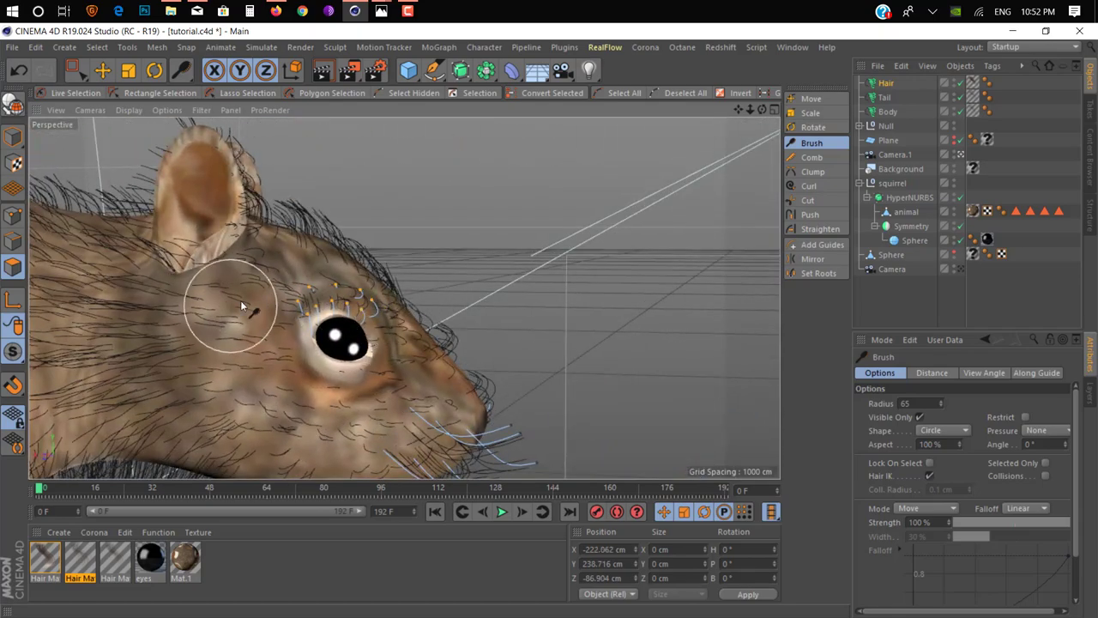
pyautogui.moveTo(306, 318); pyautogui.dragTo(421, 348)
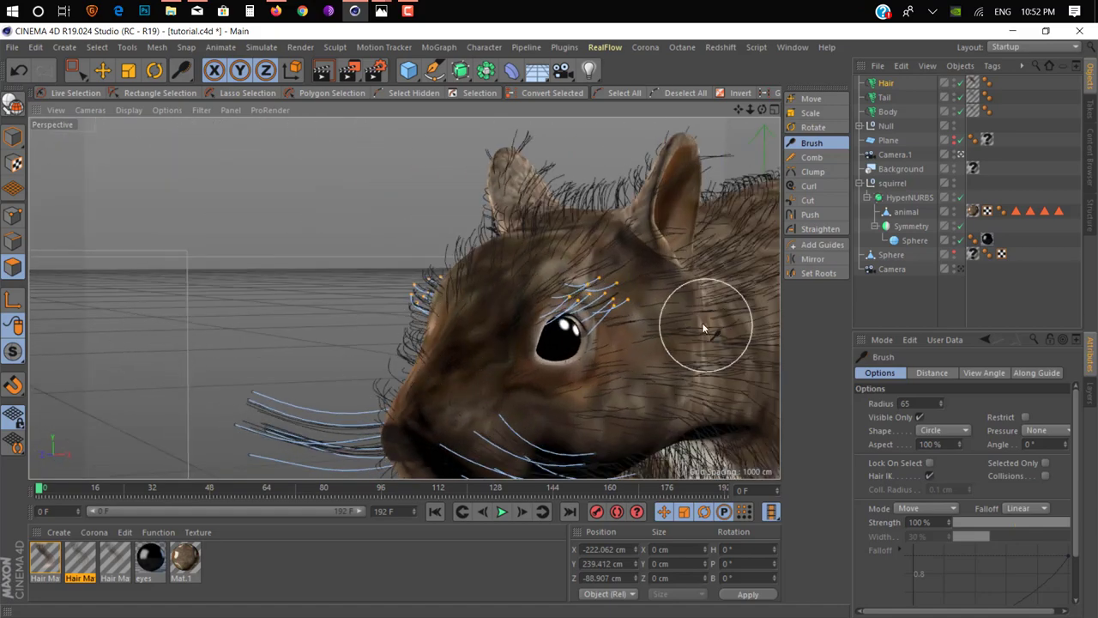
pyautogui.moveTo(702, 328); pyautogui.dragTo(646, 288)
pyautogui.moveTo(584, 247)
pyautogui.keyDown('alt'); pyautogui.mouseDown()
pyautogui.moveTo(615, 327)
pyautogui.moveTo(552, 279)
pyautogui.moveTo(709, 372)
pyautogui.moveTo(580, 326)
pyautogui.moveTo(480, 309)
pyautogui.moveTo(446, 262)
pyautogui.moveTo(358, 343)
pyautogui.moveTo(449, 307)
pyautogui.mouseUp(); pyautogui.keyUp('alt')
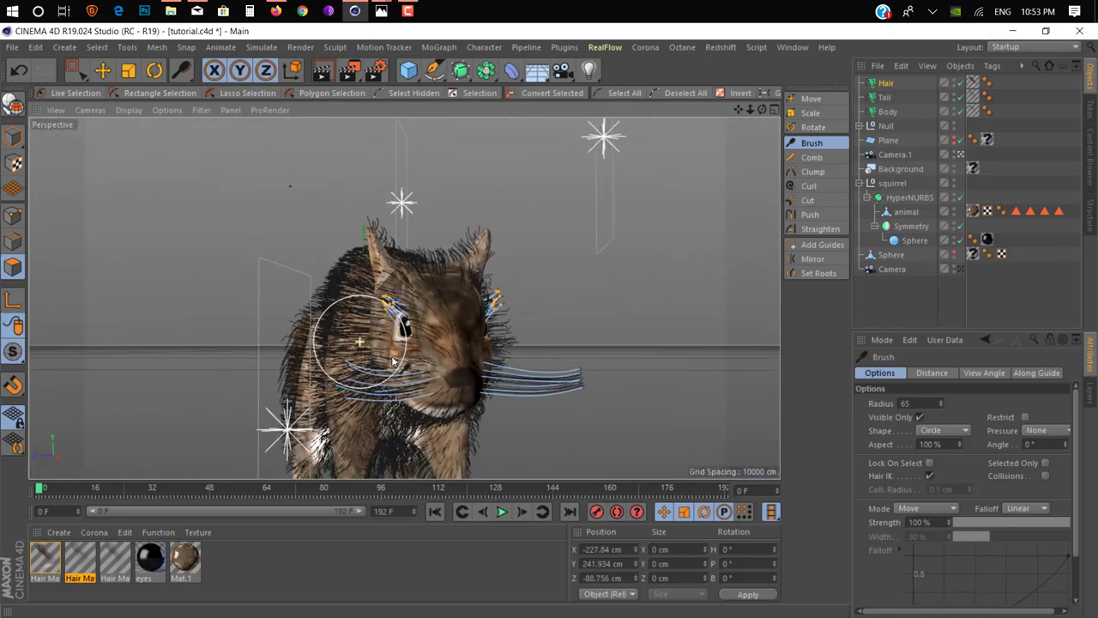
# Open the first Hair Mat and taper its hair thickness to zero at the tip
pyautogui.doubleClick(79, 563)
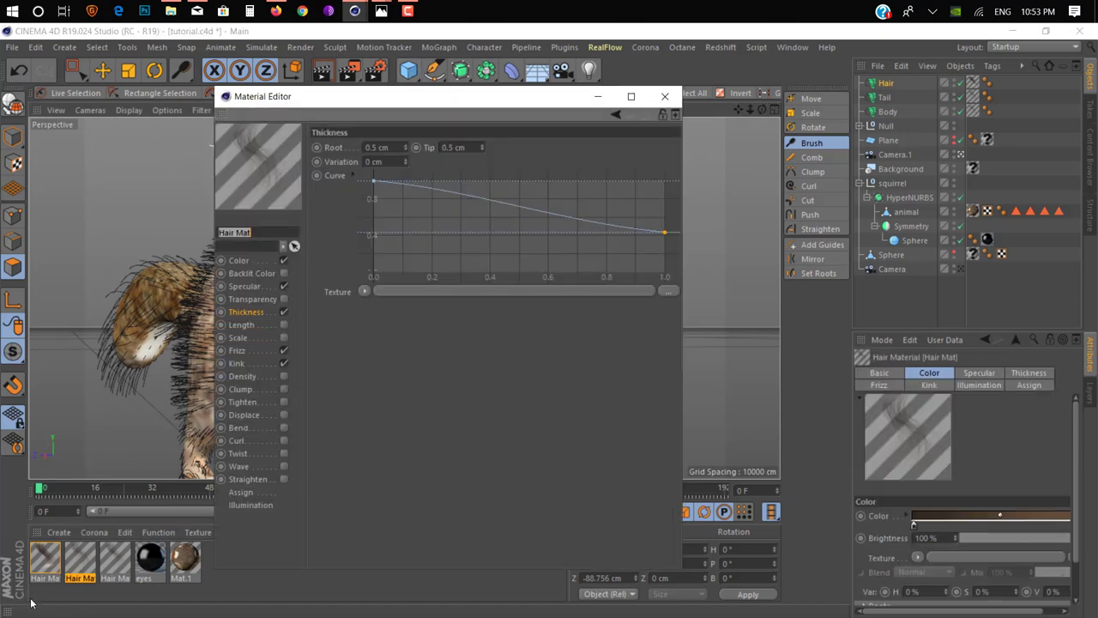
pyautogui.click(44, 559)
pyautogui.moveTo(410, 103)
pyautogui.mouseDown()
pyautogui.moveTo(827, 132)
pyautogui.moveTo(712, 138)
pyautogui.mouseUp()
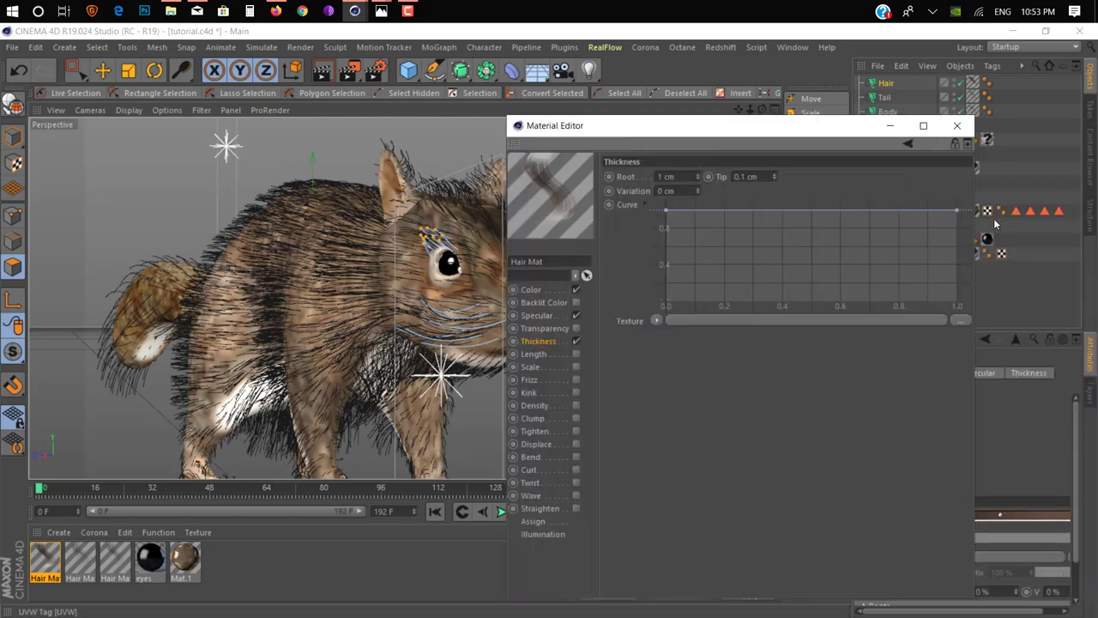
pyautogui.moveTo(958, 211); pyautogui.dragTo(958, 302)
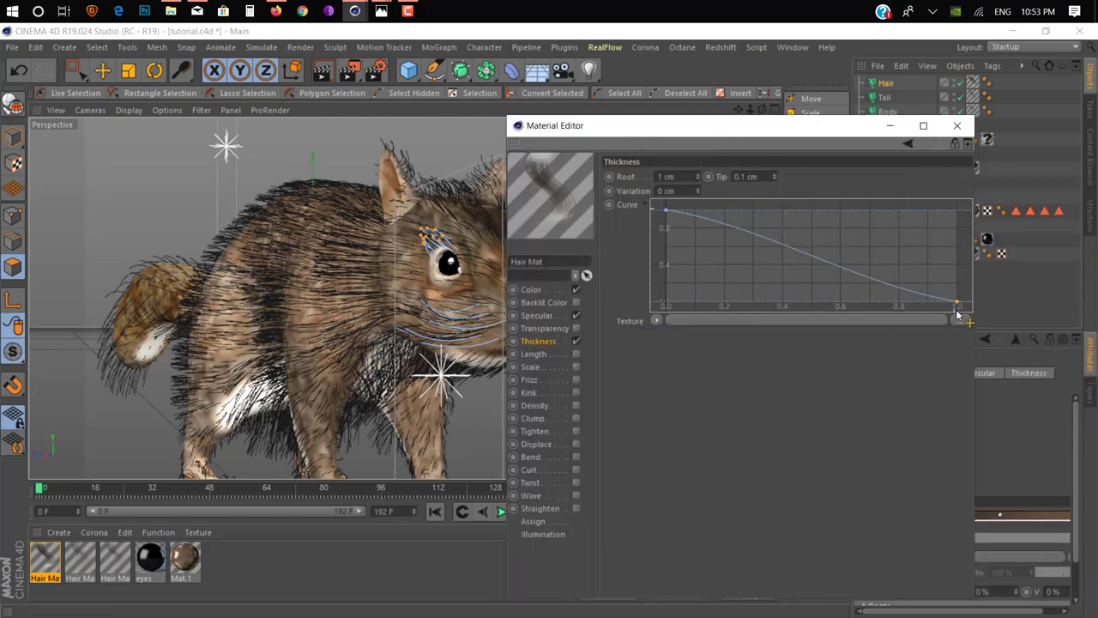
pyautogui.moveTo(629, 129)
pyautogui.mouseDown()
pyautogui.moveTo(772, 107)
pyautogui.moveTo(760, 91)
pyautogui.mouseUp()
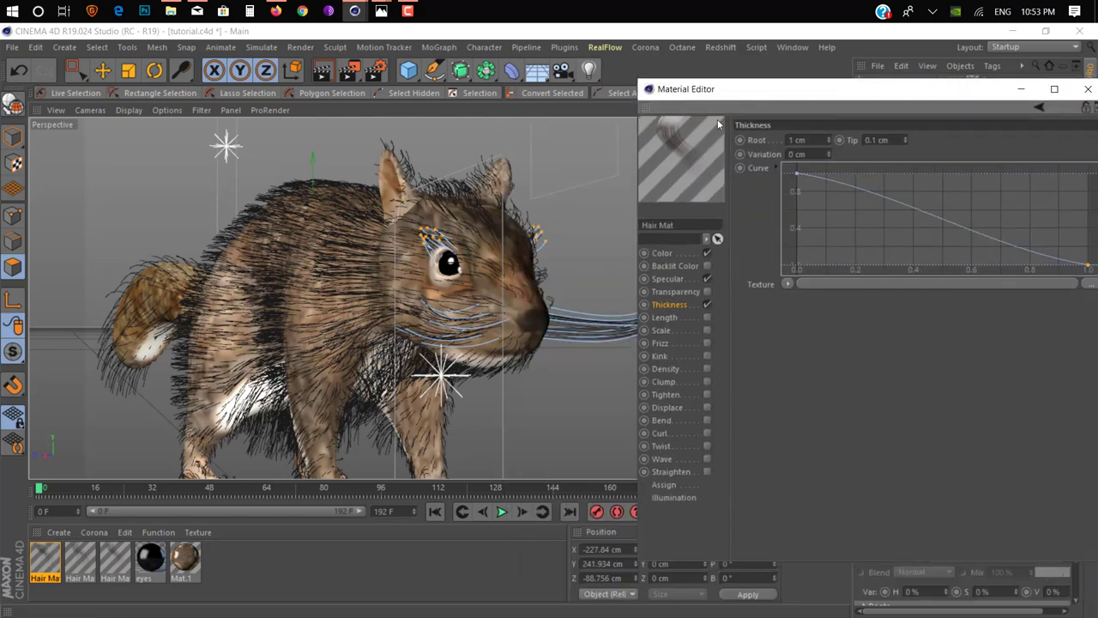
# Make the Hair Mat's colour gradient end in black
pyautogui.click(665, 254)
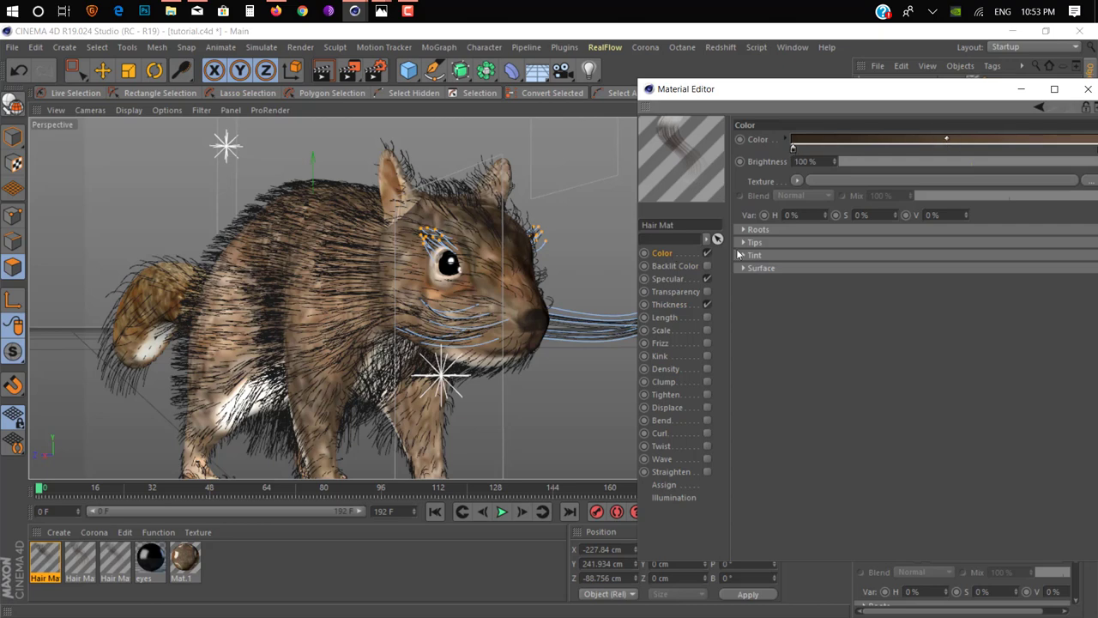
pyautogui.click(668, 276)
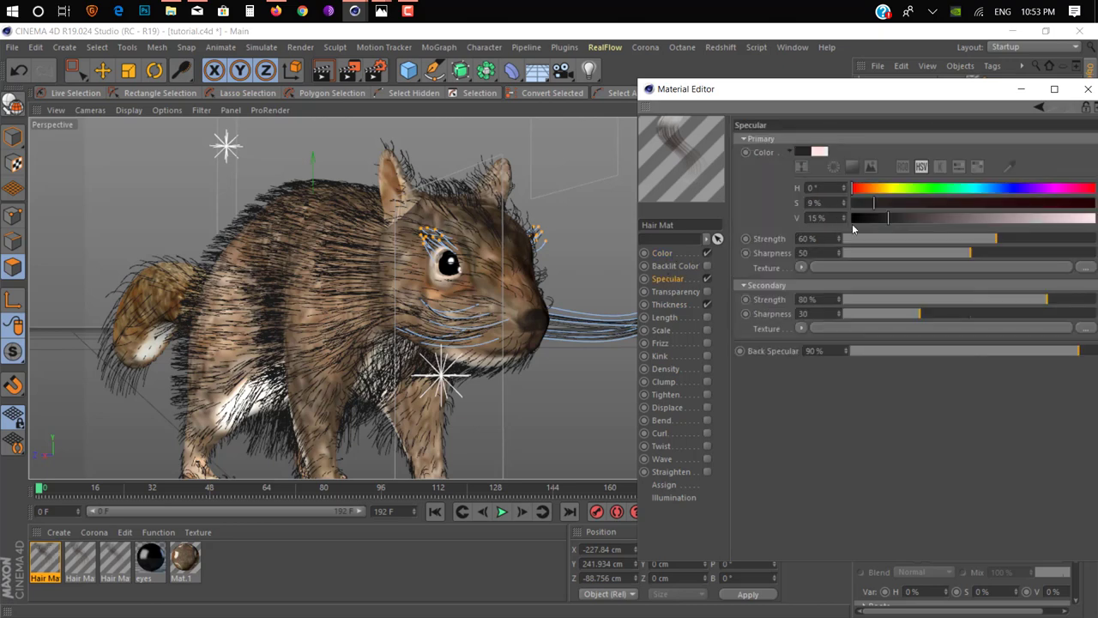
pyautogui.click(667, 255)
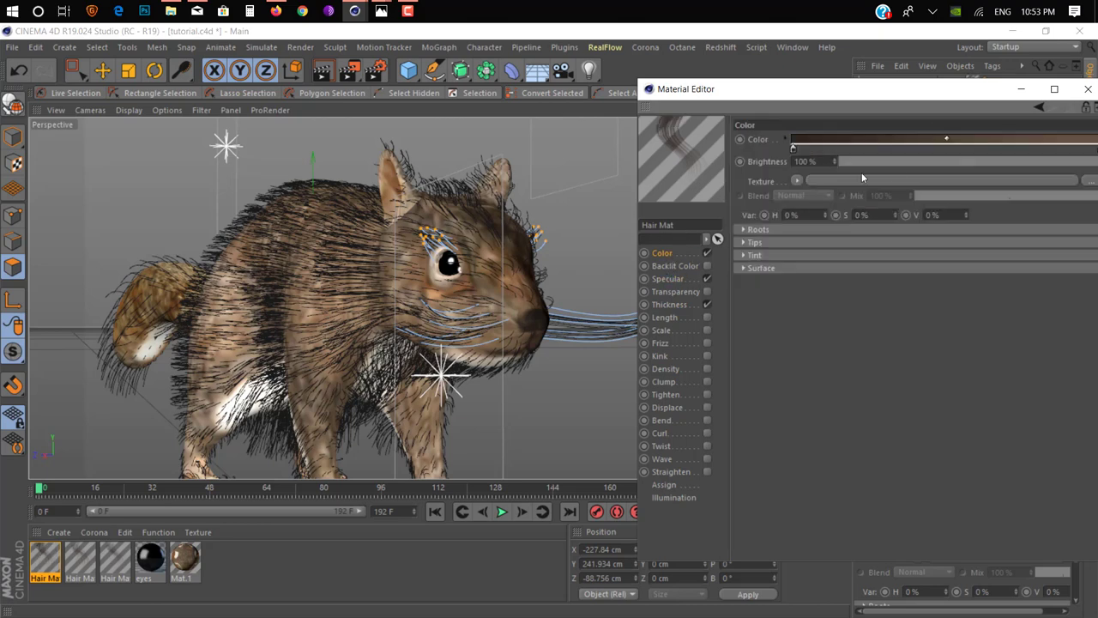
pyautogui.moveTo(895, 89); pyautogui.dragTo(837, 86)
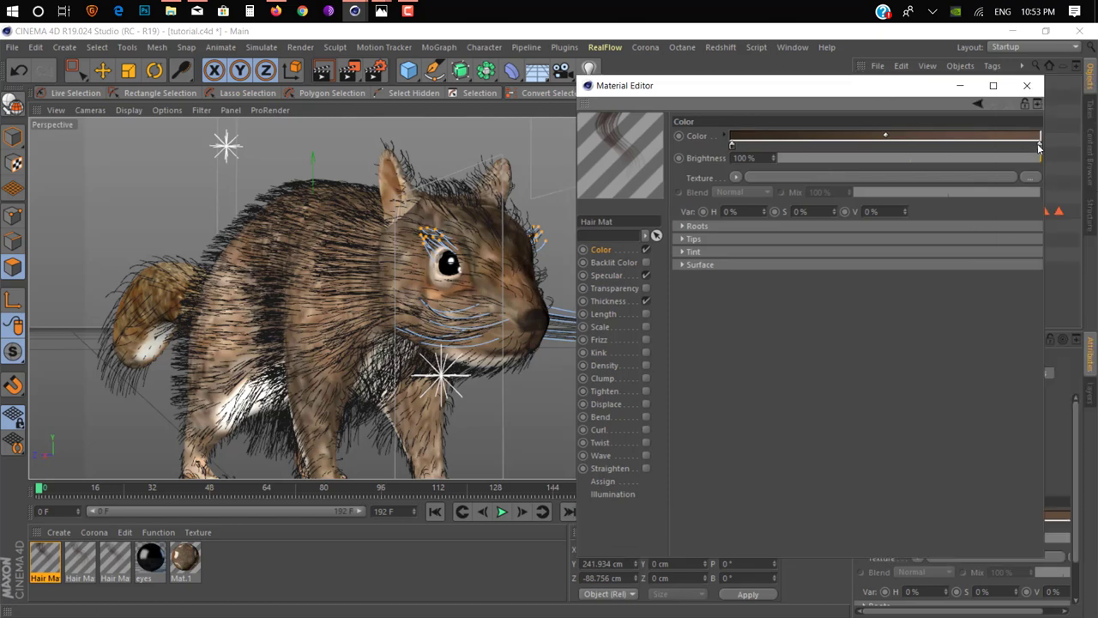
pyautogui.doubleClick(1039, 147)
pyautogui.click(977, 180)
pyautogui.click(916, 199)
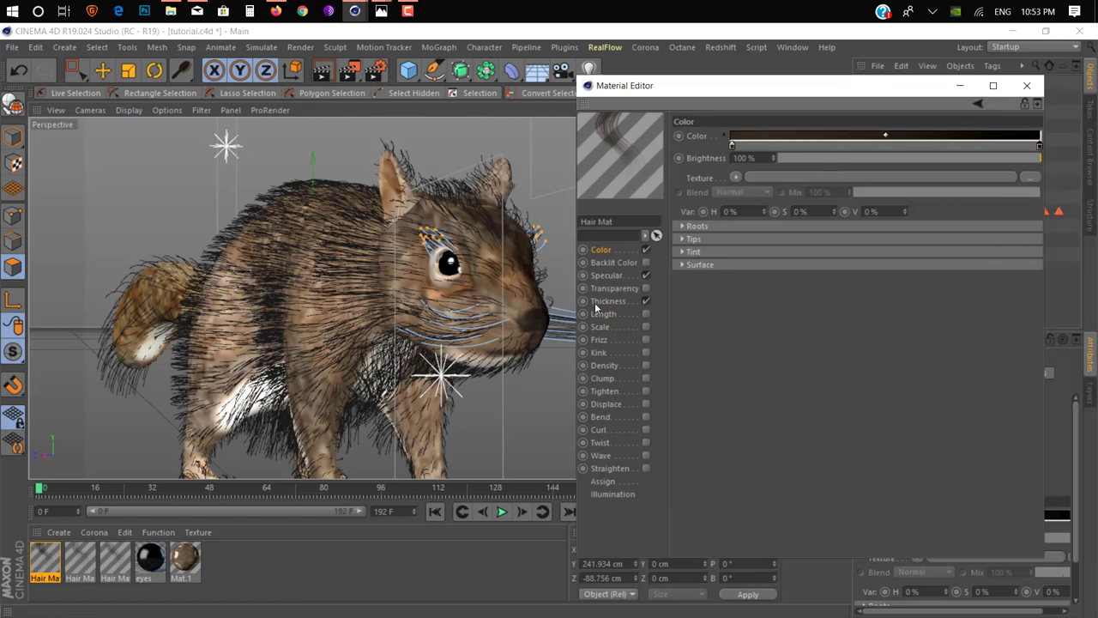
# Enable Frizz on the Hair Mat and lower it from 50% to 13%
pyautogui.click(645, 340)
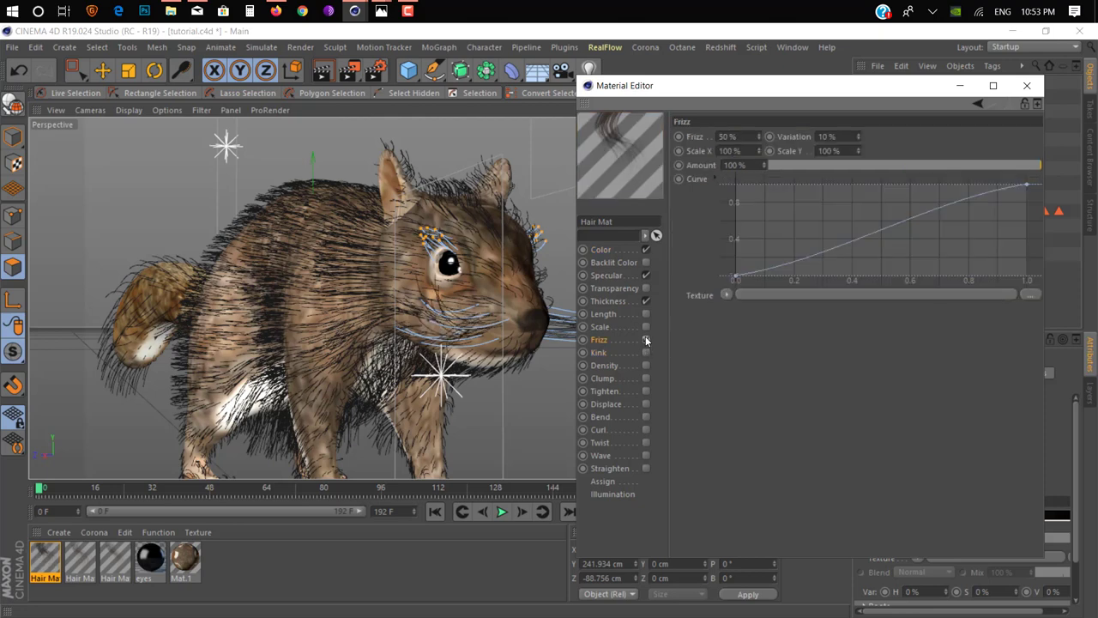
pyautogui.click(646, 340)
pyautogui.moveTo(758, 137); pyautogui.dragTo(758, 171)
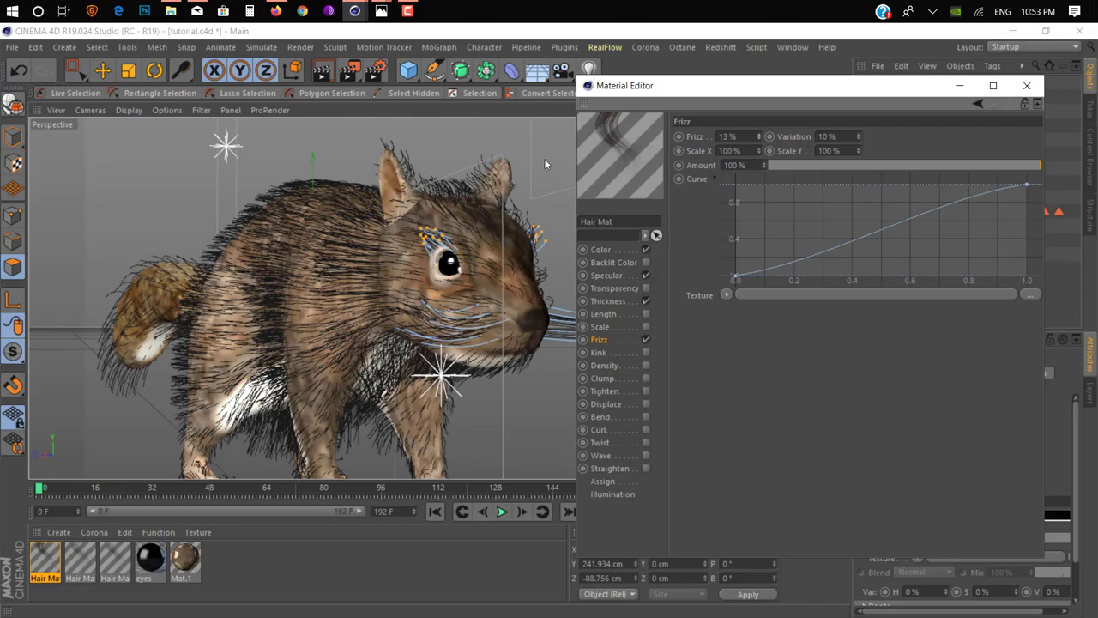
# Orbit to a close side view of the squirrel and render the viewport
pyautogui.keyDown('alt'); pyautogui.moveTo(544, 163); pyautogui.dragTo(388, 302); pyautogui.keyUp('alt')
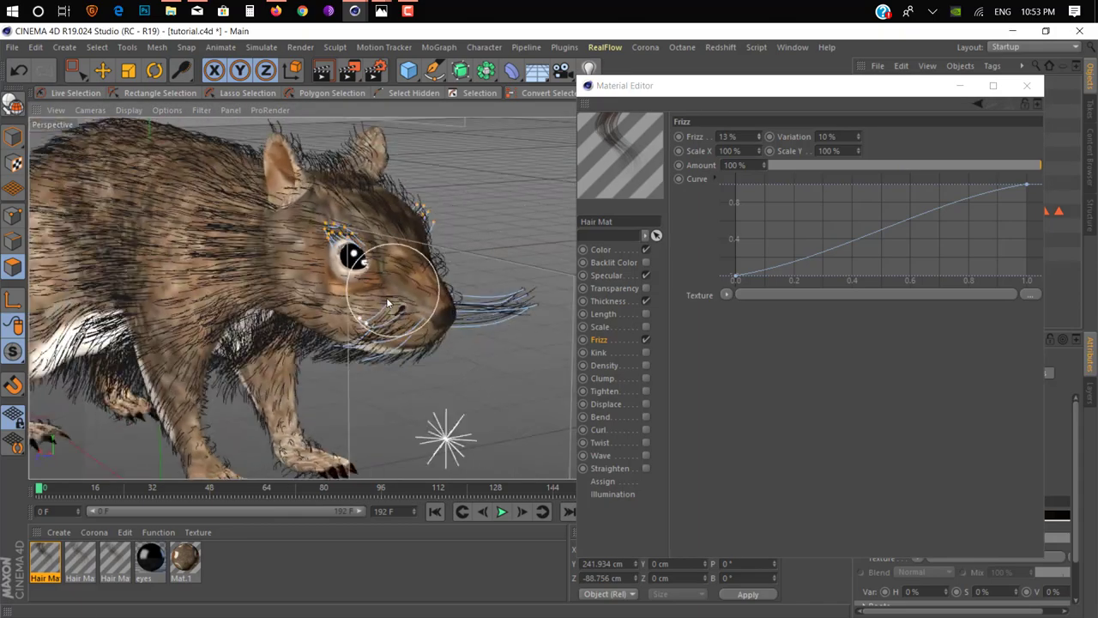
pyautogui.keyDown('alt'); pyautogui.moveTo(380, 319); pyautogui.dragTo(362, 233, button='middle'); pyautogui.keyUp('alt')
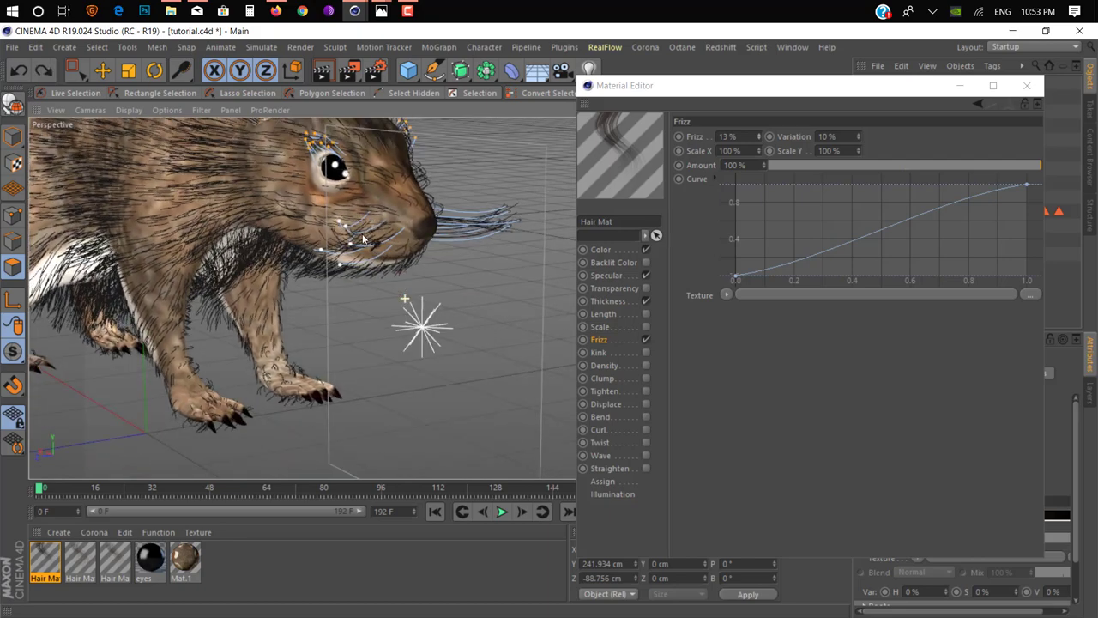
pyautogui.moveTo(362, 233)
pyautogui.keyDown('alt'); pyautogui.mouseDown()
pyautogui.moveTo(216, 221)
pyautogui.moveTo(377, 262)
pyautogui.mouseUp(); pyautogui.keyUp('alt')
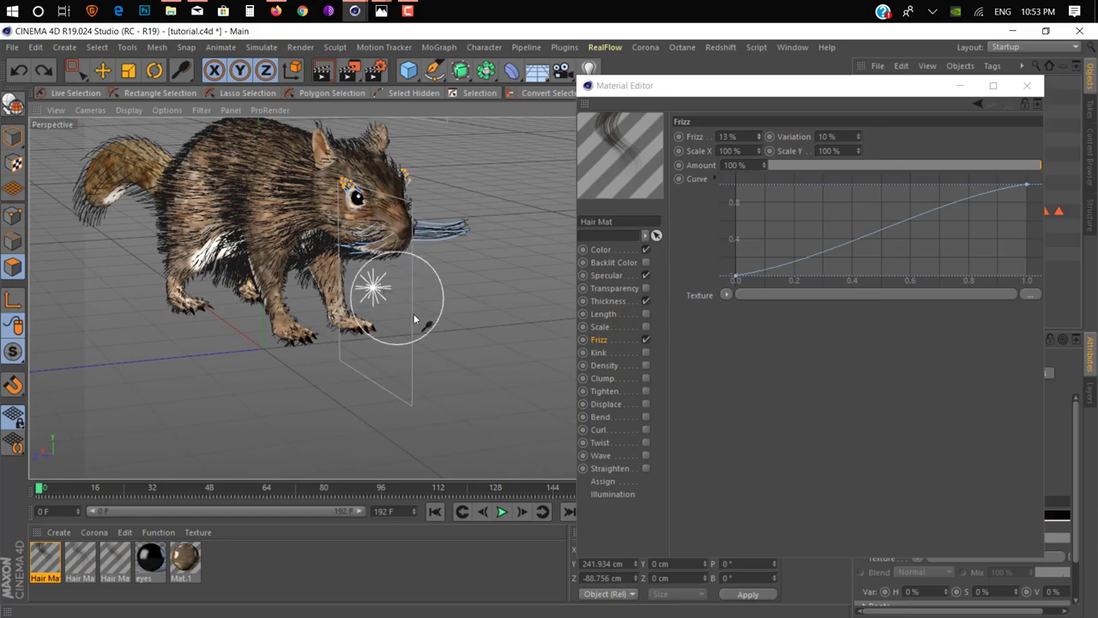
pyautogui.keyDown('alt'); pyautogui.moveTo(414, 319); pyautogui.dragTo(445, 281); pyautogui.keyUp('alt')
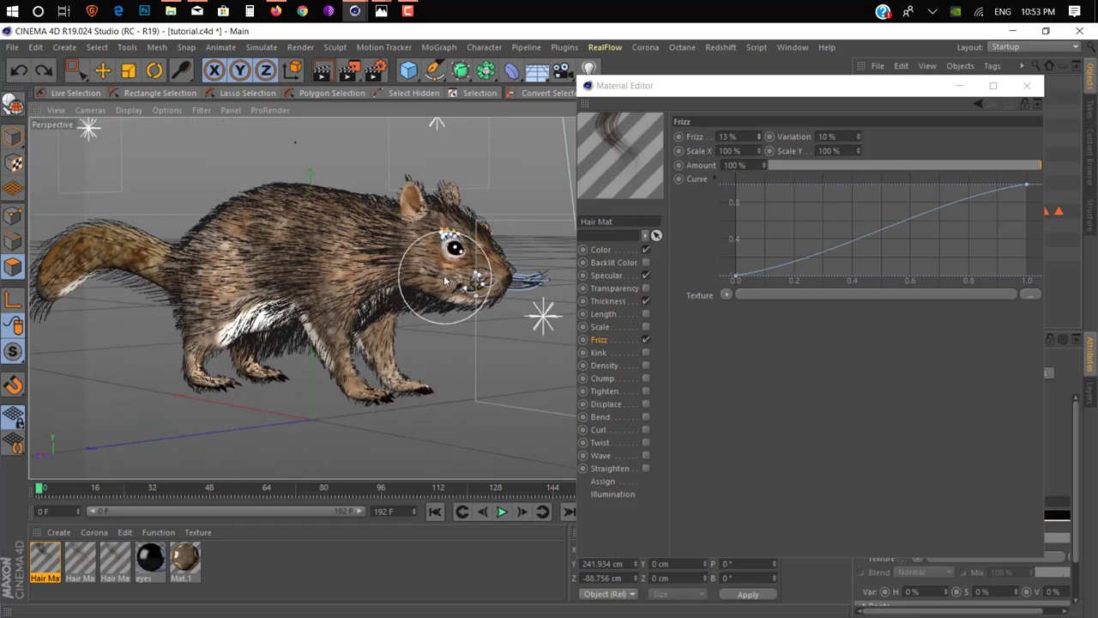
pyautogui.moveTo(349, 301)
pyautogui.keyDown('alt'); pyautogui.mouseDown()
pyautogui.moveTo(493, 305)
pyautogui.moveTo(450, 289)
pyautogui.moveTo(474, 285)
pyautogui.mouseUp(); pyautogui.keyUp('alt')
pyautogui.click(341, 68)
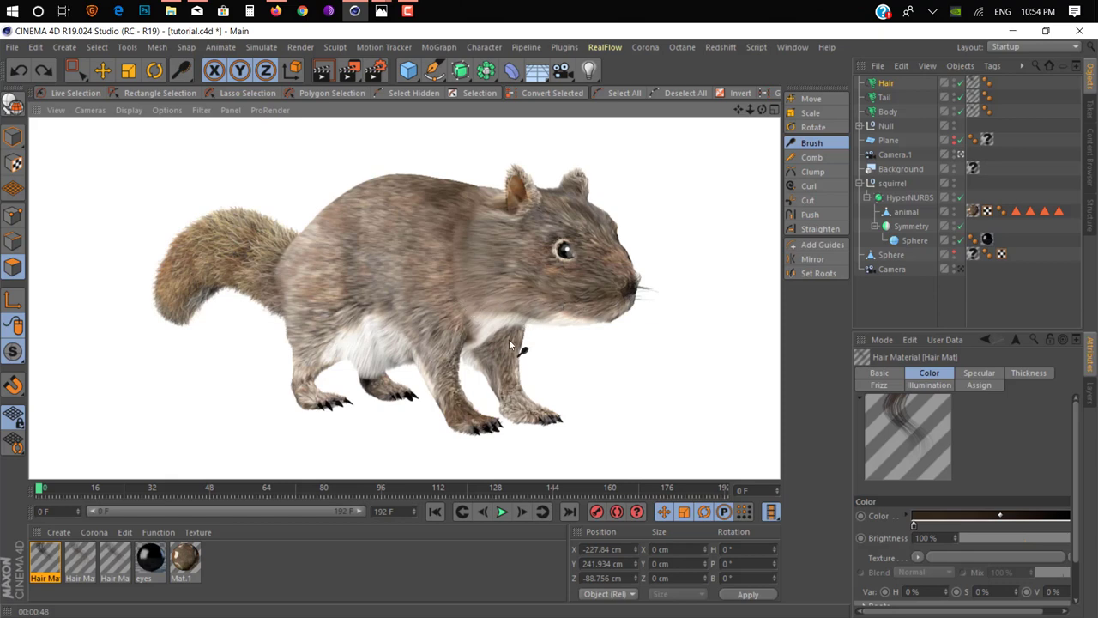
# Switch the Hair Mat from Frizz to Kink at 30% and close the Material Editor
pyautogui.doubleClick(33, 566)
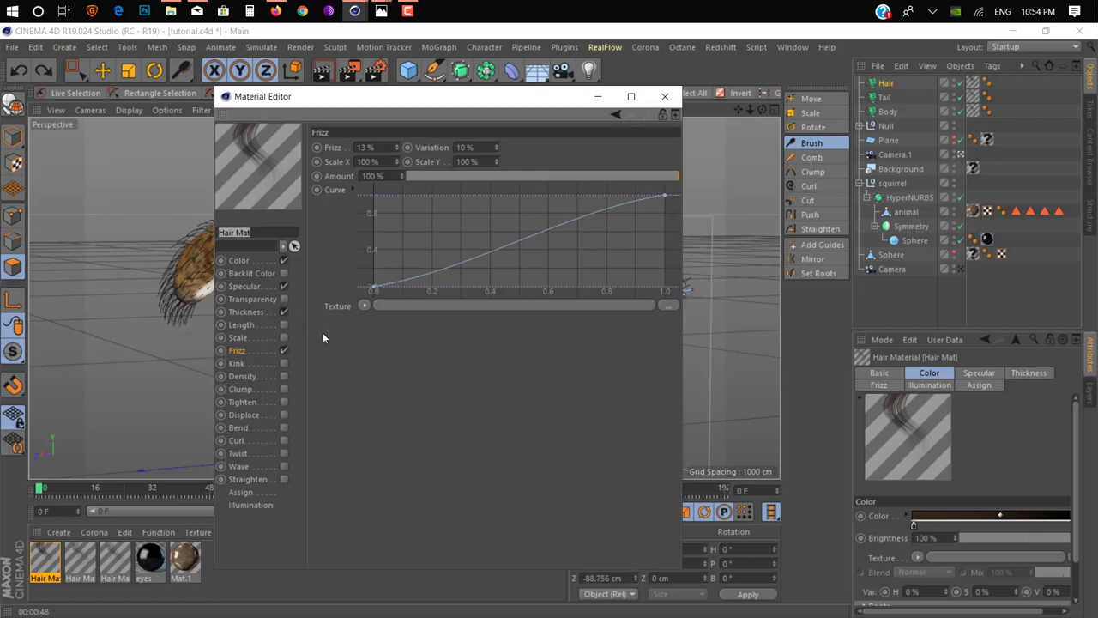
pyautogui.click(284, 351)
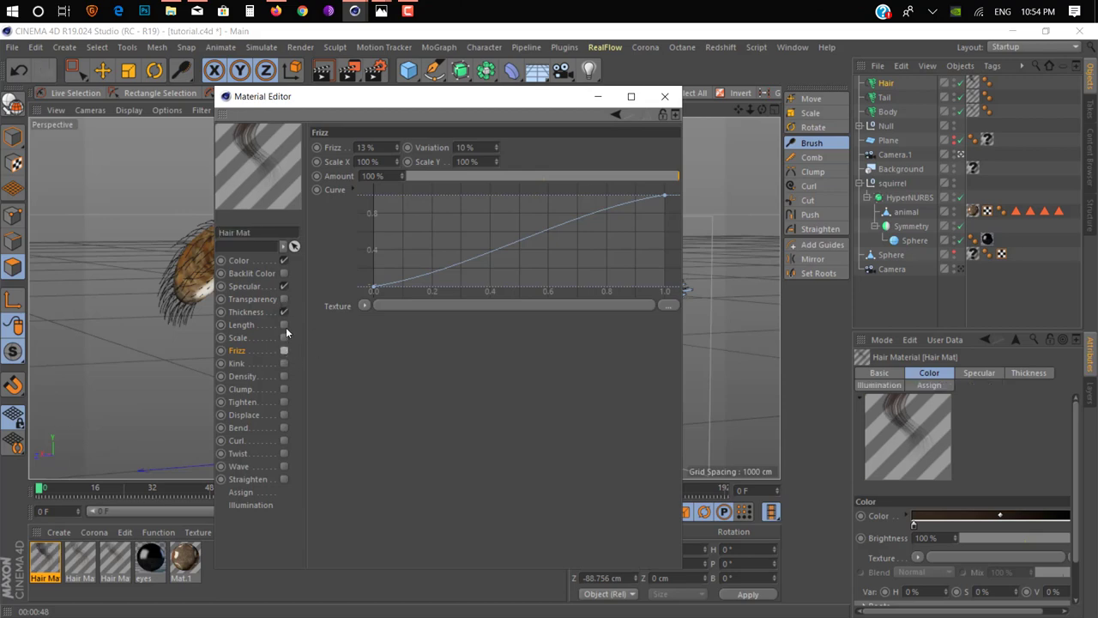
pyautogui.click(285, 364)
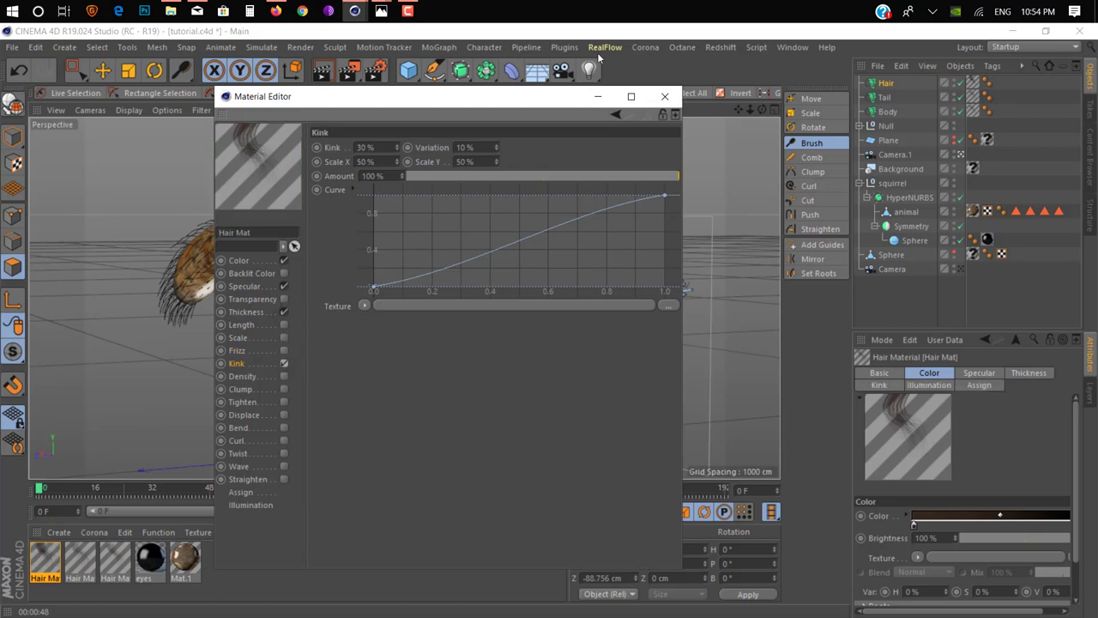
pyautogui.moveTo(524, 99); pyautogui.dragTo(301, 96)
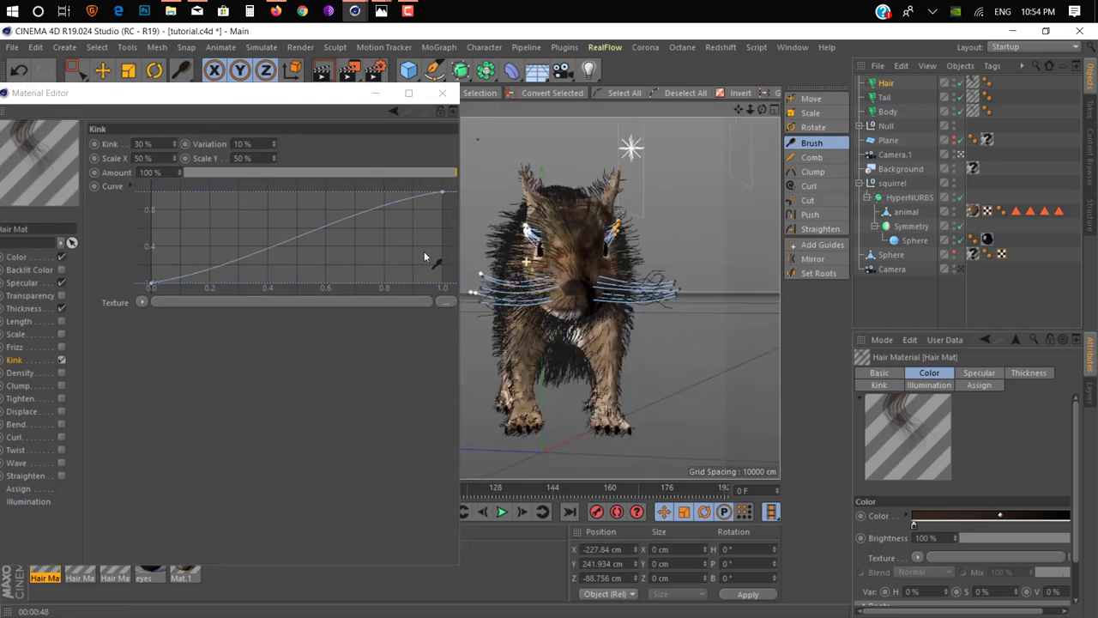
pyautogui.click(442, 93)
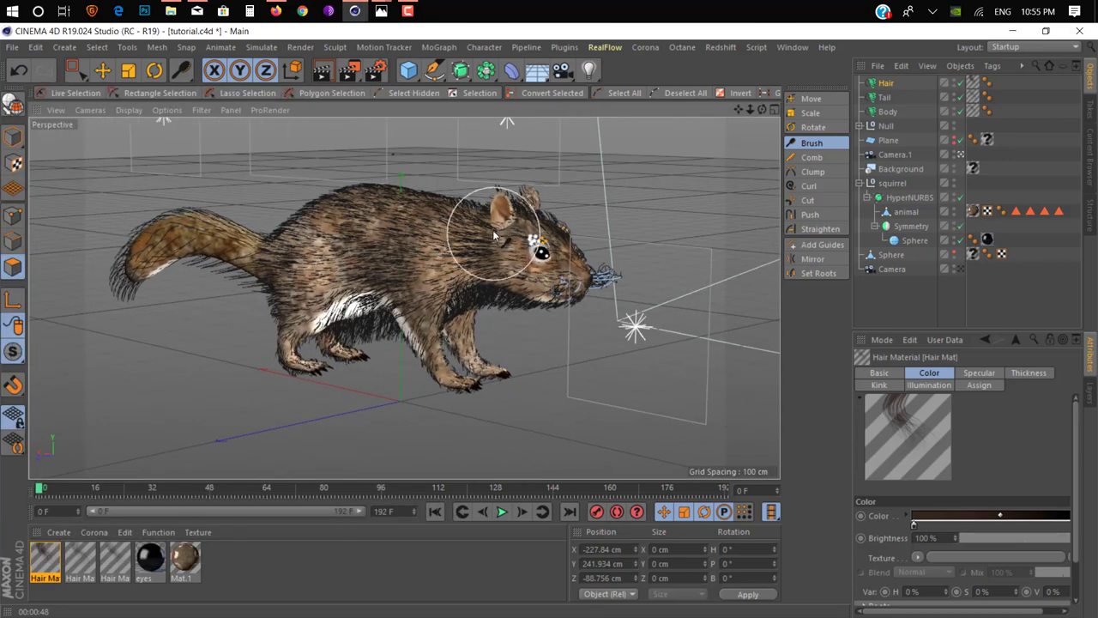
# Make the floor Plane visible and check the 1920x1080 output in Render Settings
pyautogui.click(953, 140)
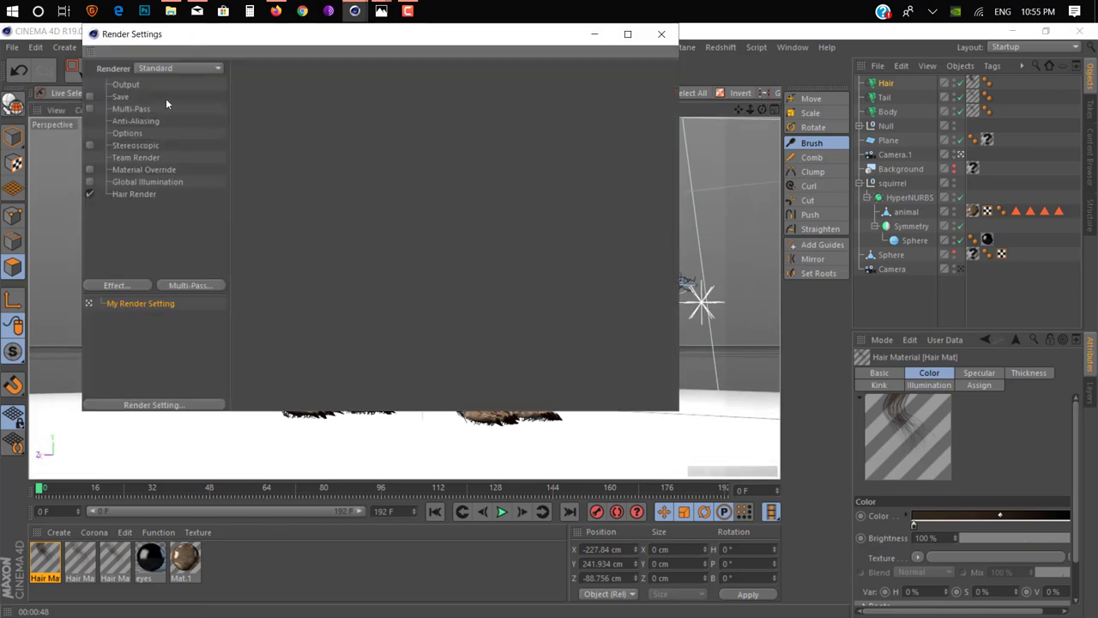
pyautogui.click(129, 85)
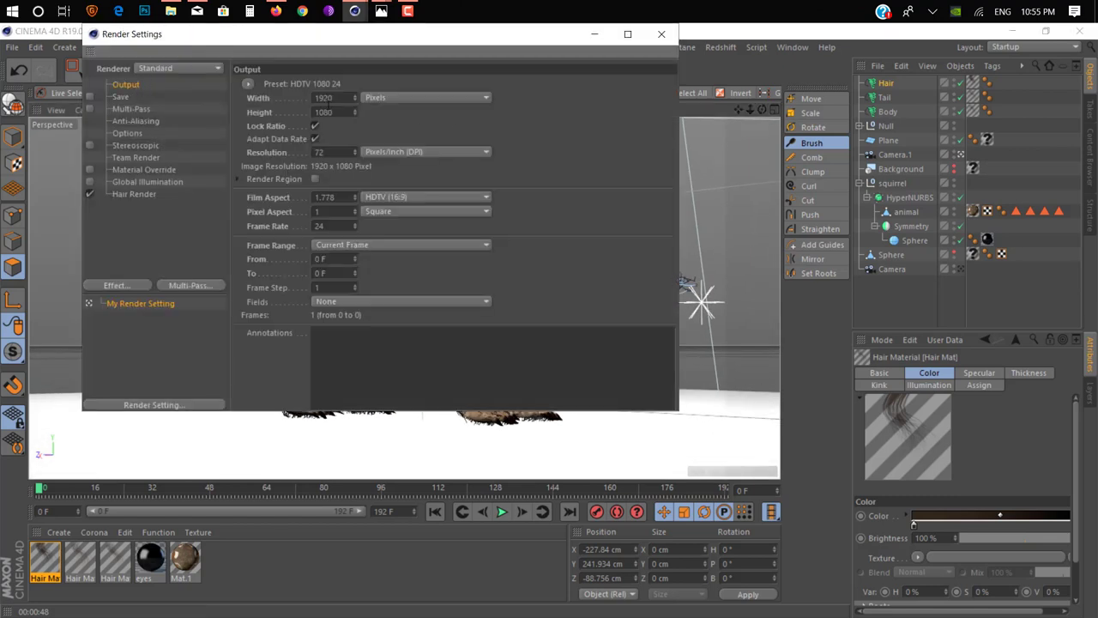
pyautogui.click(662, 33)
# Start a new full render in the Picture Viewer, then minimize it
pyautogui.click(359, 76)
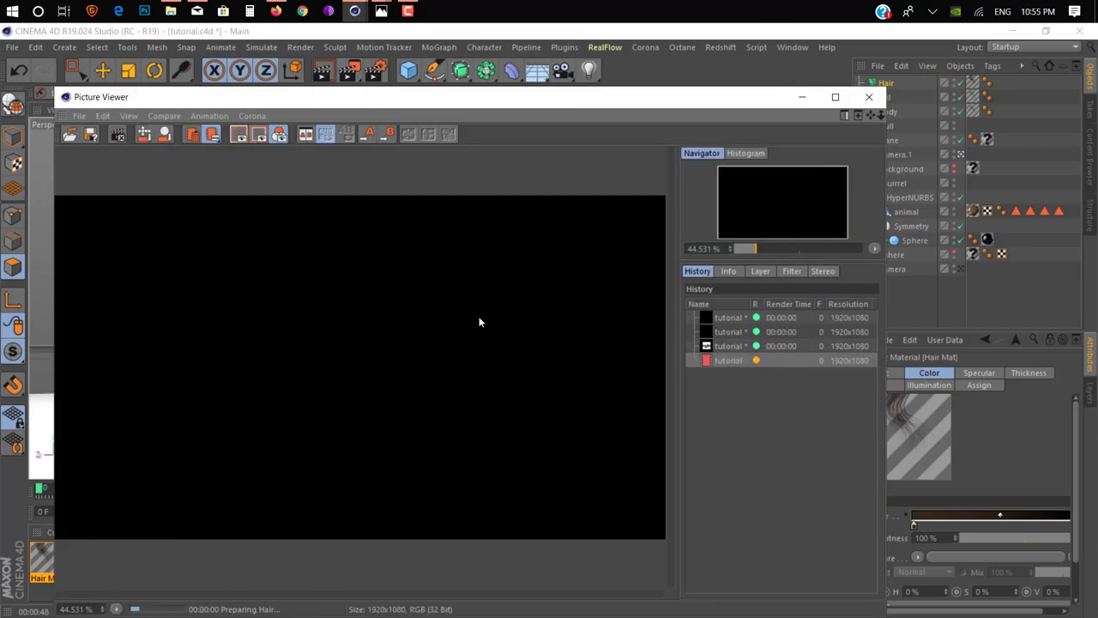
pyautogui.click(712, 345)
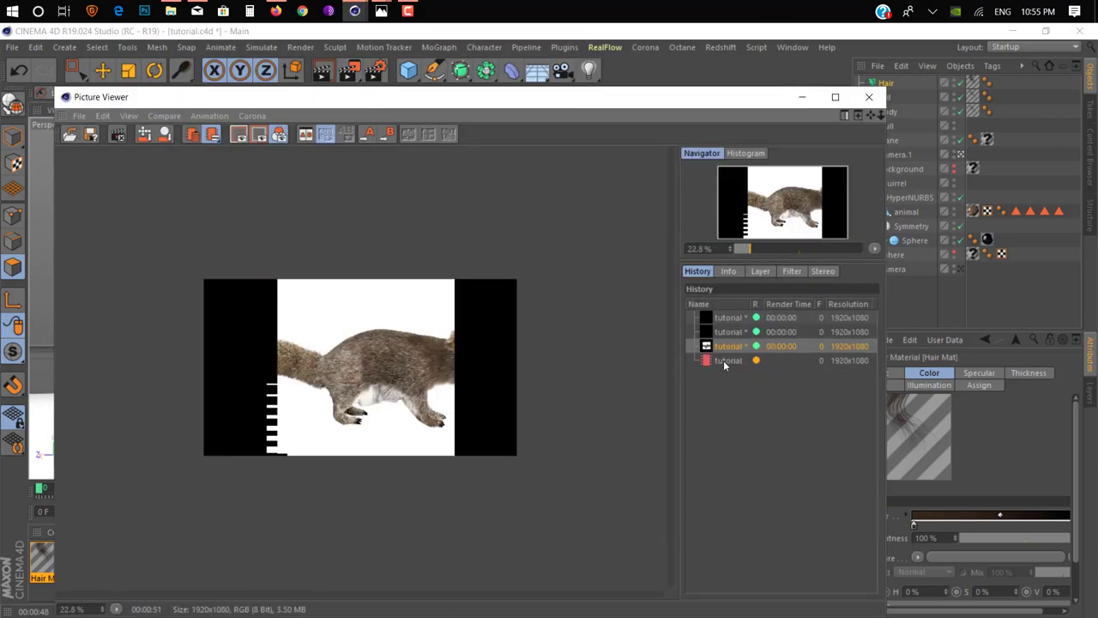
pyautogui.click(723, 361)
pyautogui.scroll(1, 351, 468)
pyautogui.scroll(2, 363, 453)
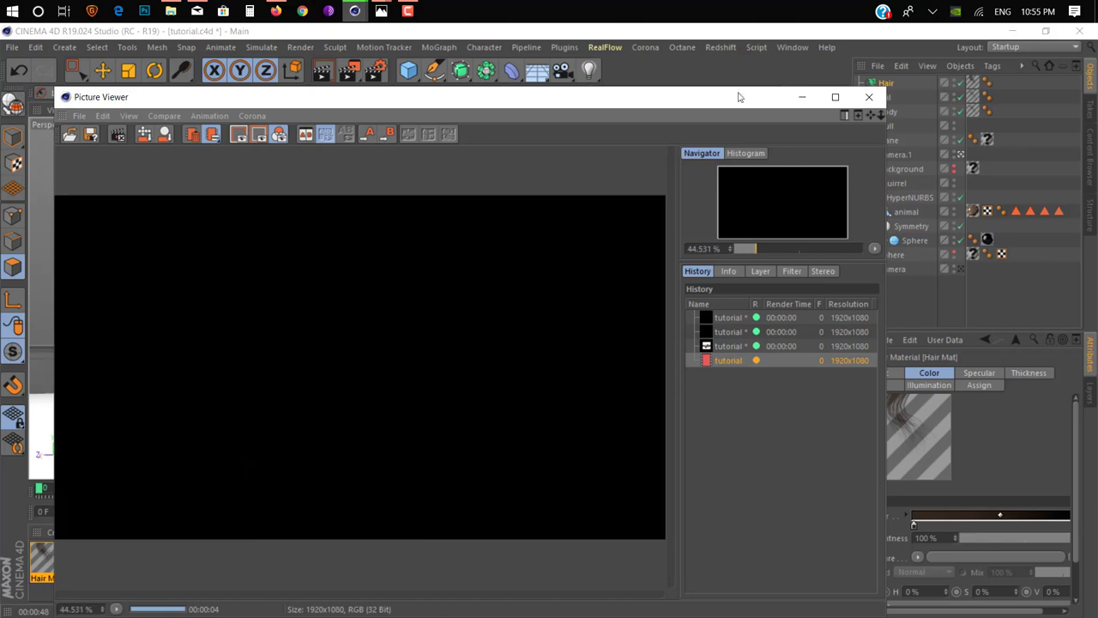
pyautogui.click(802, 97)
pyautogui.moveTo(552, 247)
pyautogui.keyDown('alt'); pyautogui.mouseDown()
pyautogui.moveTo(553, 273)
pyautogui.moveTo(539, 256)
pyautogui.mouseUp(); pyautogui.keyUp('alt')
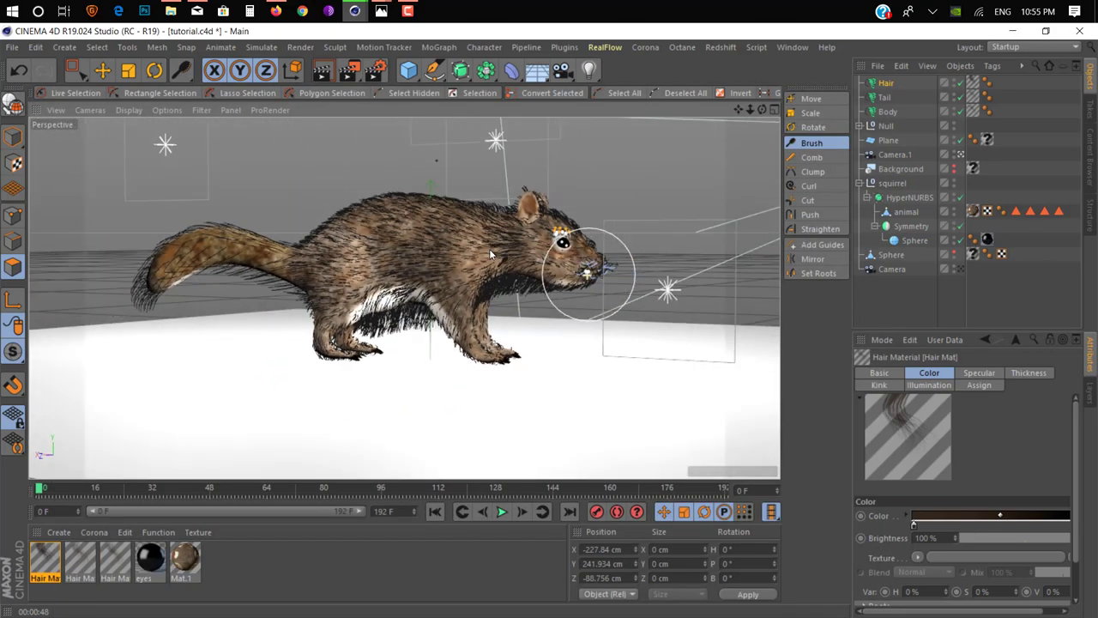
# Hide the Null group's lights and add a Redshift area light to the scene
pyautogui.press('e')
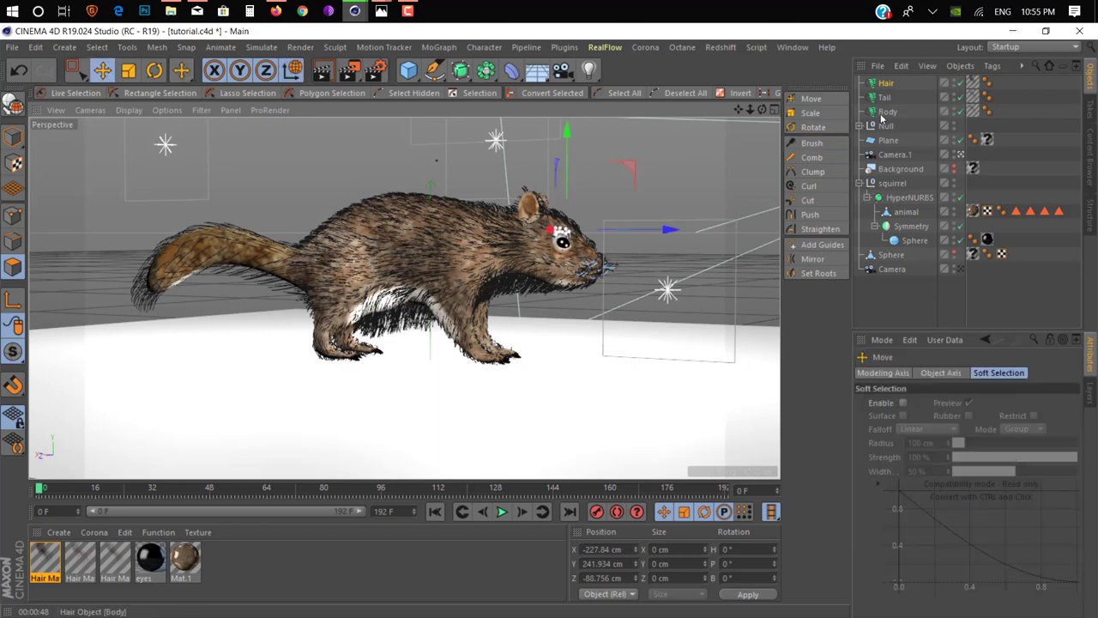
pyautogui.moveTo(856, 126); pyautogui.dragTo(866, 126)
pyautogui.click(870, 126)
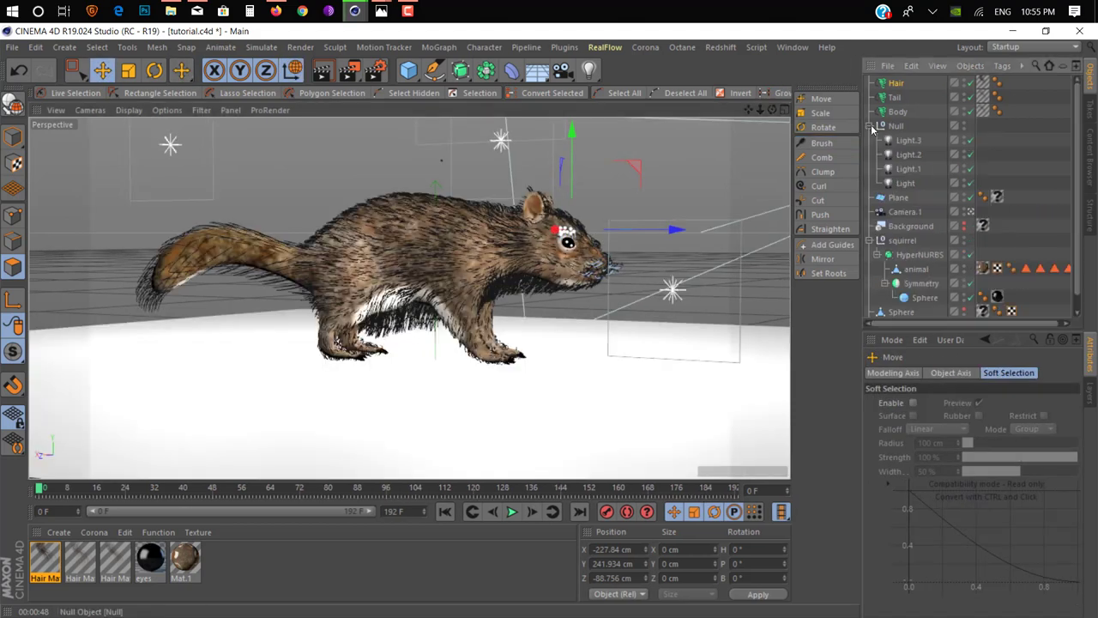
pyautogui.click(871, 126)
pyautogui.click(963, 125)
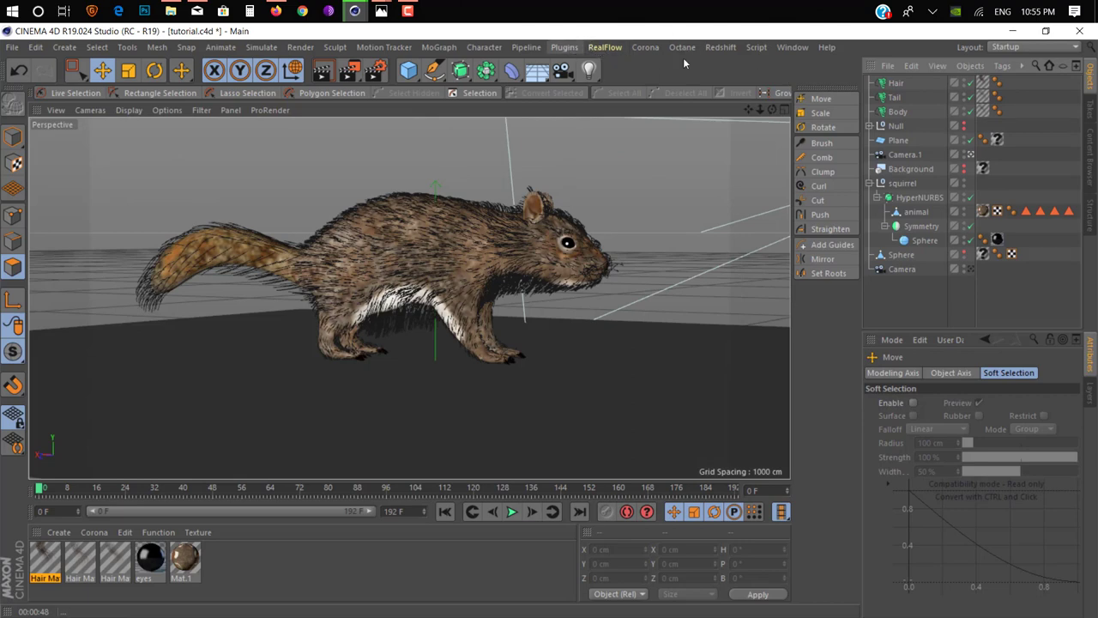
pyautogui.click(721, 47)
pyautogui.moveTo(731, 83)
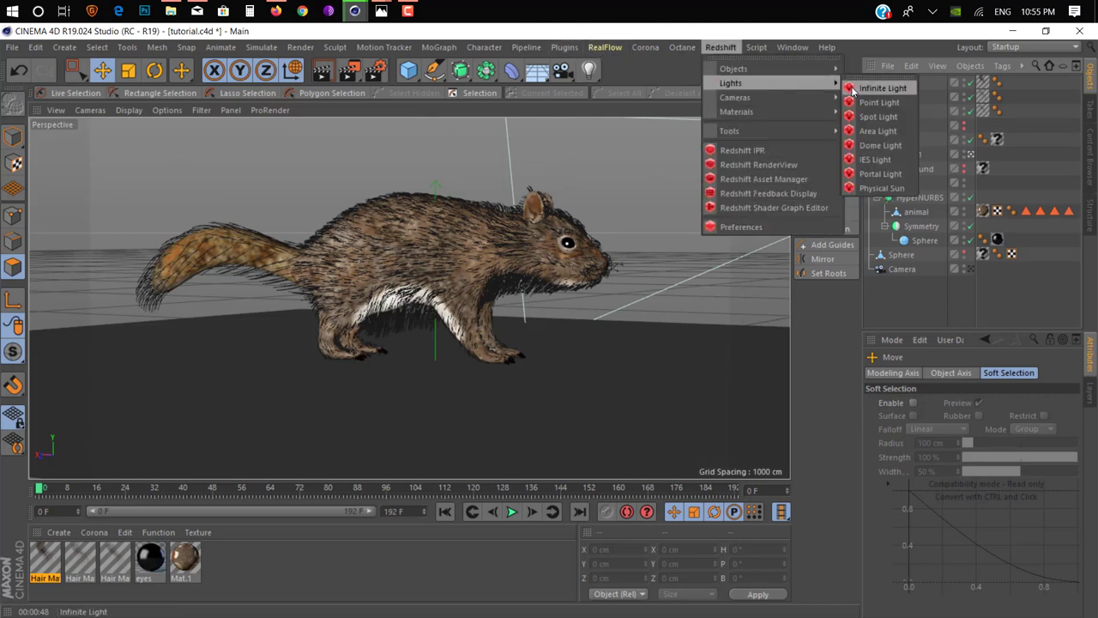
pyautogui.click(889, 131)
# Raise the area light above the squirrel, tilt it, and shift it left
pyautogui.moveTo(436, 360)
pyautogui.mouseDown()
pyautogui.moveTo(435, 299)
pyautogui.moveTo(335, 348)
pyautogui.moveTo(583, 321)
pyautogui.moveTo(416, 297)
pyautogui.moveTo(400, 270)
pyautogui.moveTo(651, 270)
pyautogui.moveTo(515, 250)
pyautogui.mouseUp()
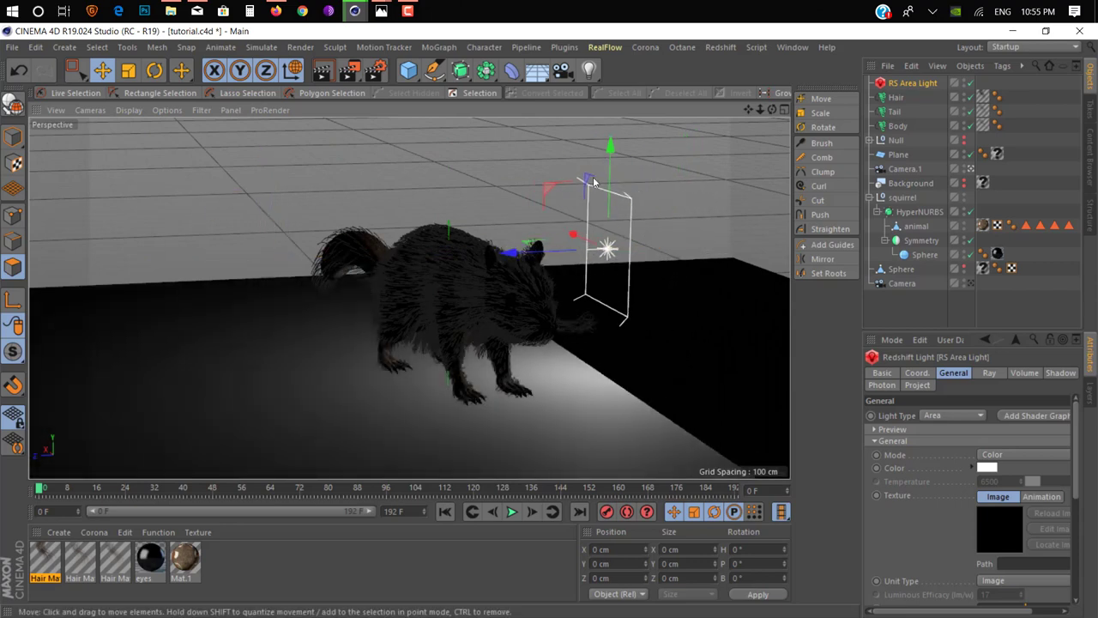
pyautogui.moveTo(614, 161); pyautogui.dragTo(614, 112)
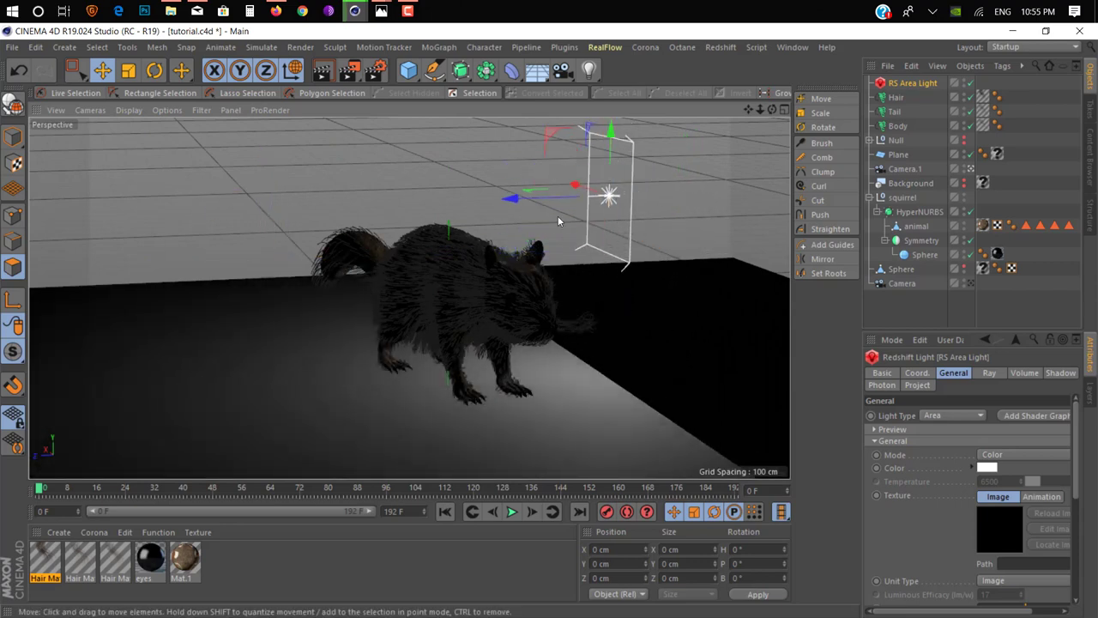
pyautogui.moveTo(549, 199)
pyautogui.mouseDown()
pyautogui.moveTo(270, 239)
pyautogui.moveTo(666, 231)
pyautogui.moveTo(532, 240)
pyautogui.moveTo(514, 326)
pyautogui.moveTo(427, 324)
pyautogui.moveTo(514, 385)
pyautogui.moveTo(562, 370)
pyautogui.mouseUp()
pyautogui.press('r')
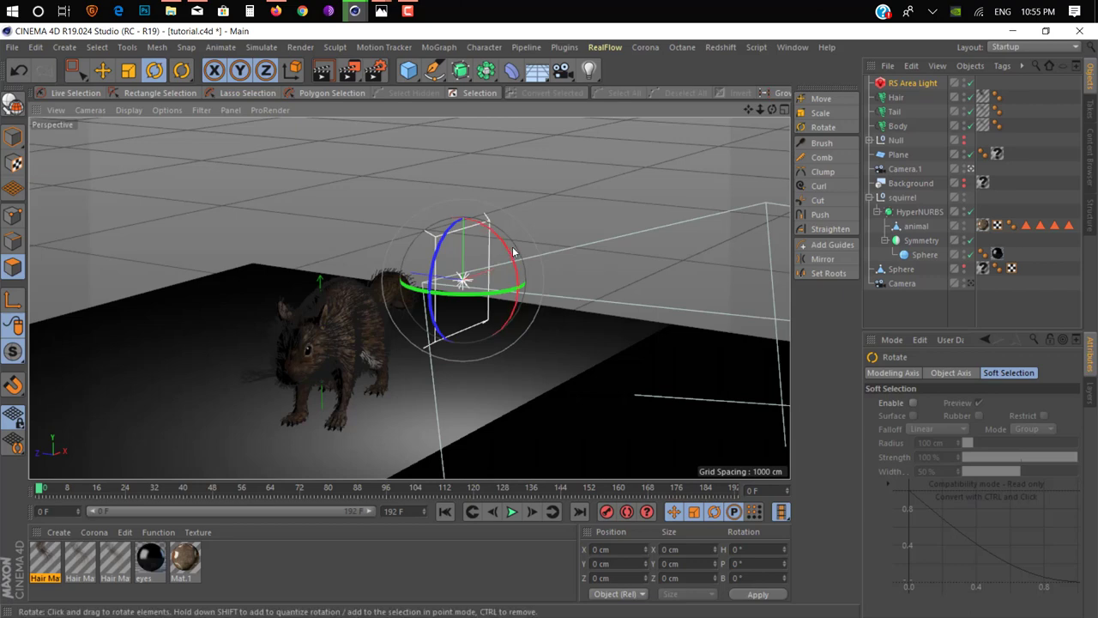
pyautogui.moveTo(509, 253)
pyautogui.mouseDown()
pyautogui.moveTo(457, 247)
pyautogui.moveTo(463, 216)
pyautogui.mouseUp()
pyautogui.press('e')
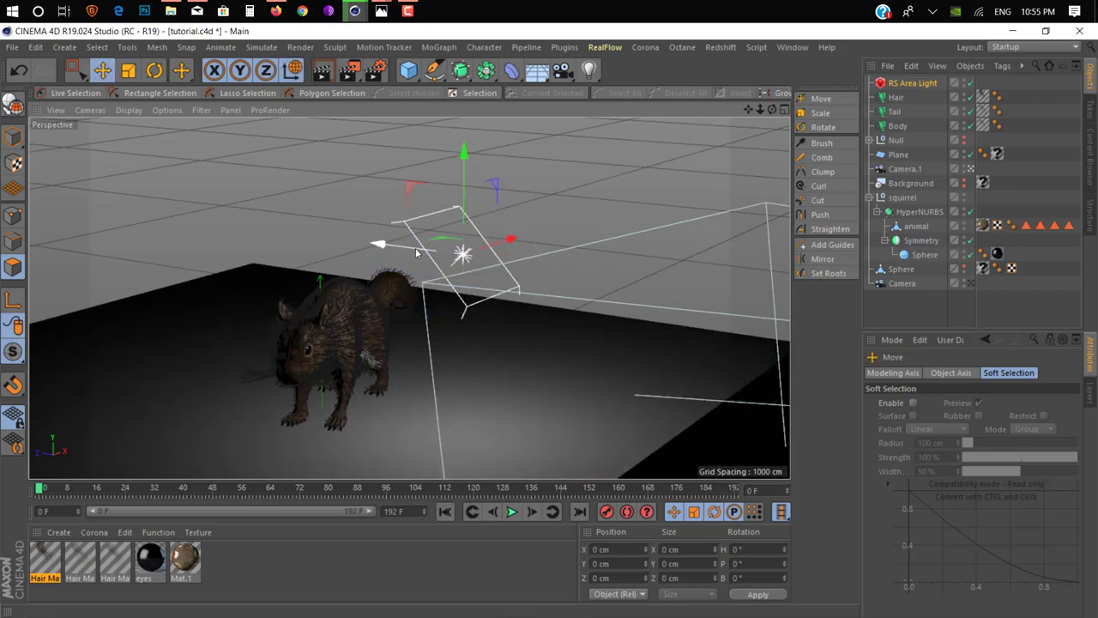
pyautogui.moveTo(416, 252)
pyautogui.mouseDown()
pyautogui.moveTo(376, 249)
pyautogui.moveTo(587, 288)
pyautogui.mouseUp()
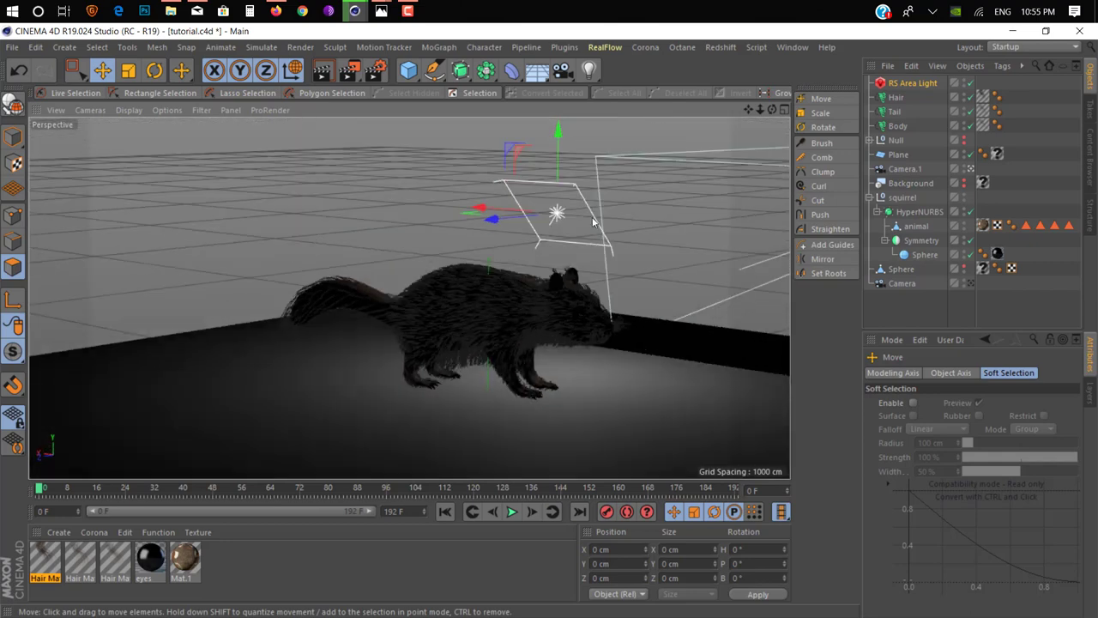
# Duplicate the light toward the tail as RS Area Light.1 and tilt it down onto the squirrel
pyautogui.moveTo(562, 245)
pyautogui.keyDown('alt'); pyautogui.mouseDown()
pyautogui.moveTo(448, 245)
pyautogui.moveTo(574, 252)
pyautogui.mouseUp(); pyautogui.keyUp('alt')
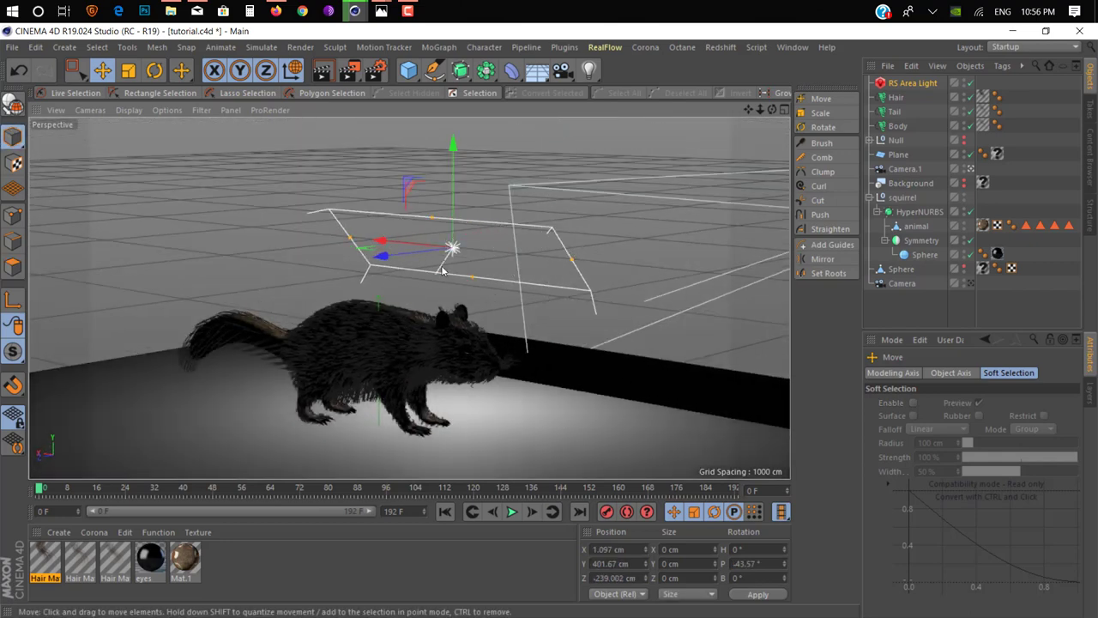
pyautogui.keyDown('ctrl'); pyautogui.moveTo(405, 260); pyautogui.dragTo(257, 273); pyautogui.keyUp('ctrl')
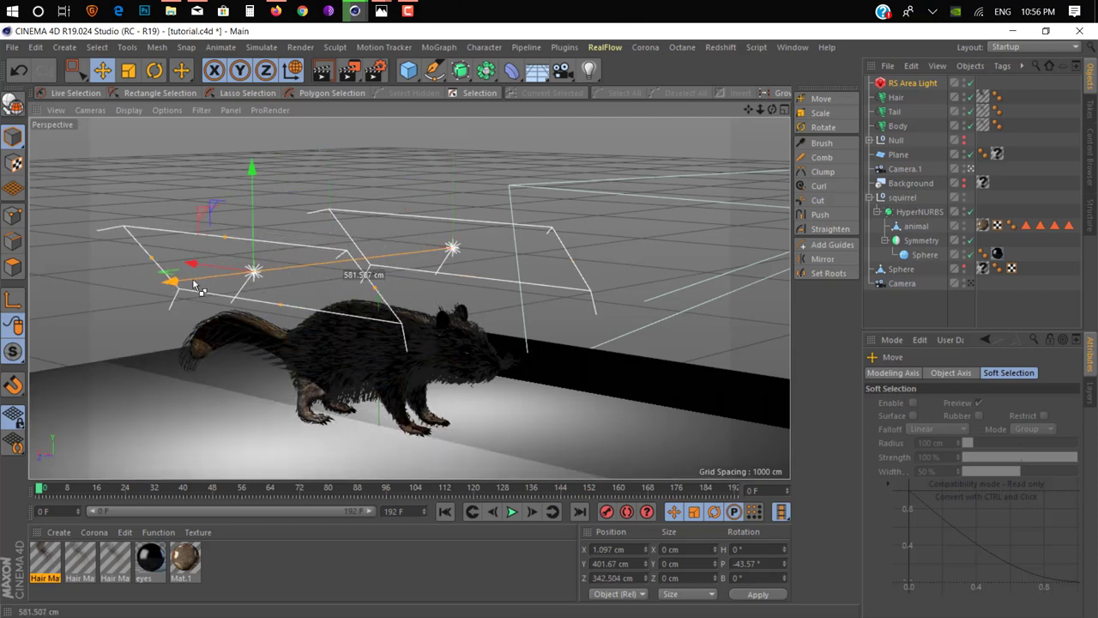
pyautogui.press('r')
pyautogui.moveTo(206, 279)
pyautogui.mouseDown()
pyautogui.moveTo(300, 433)
pyautogui.moveTo(288, 384)
pyautogui.mouseUp()
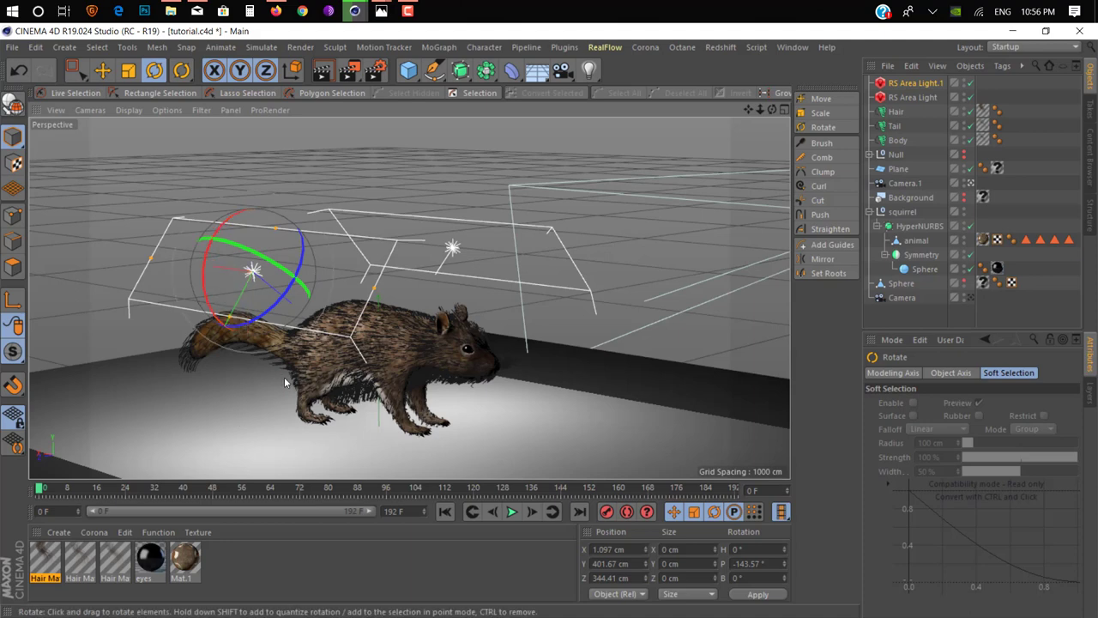
# Push RS Area Light.1 back, then copy it as RS Area Light.2 near the head, angled at the face
pyautogui.press('e')
pyautogui.moveTo(203, 276)
pyautogui.mouseDown()
pyautogui.moveTo(146, 272)
pyautogui.moveTo(188, 300)
pyautogui.mouseUp()
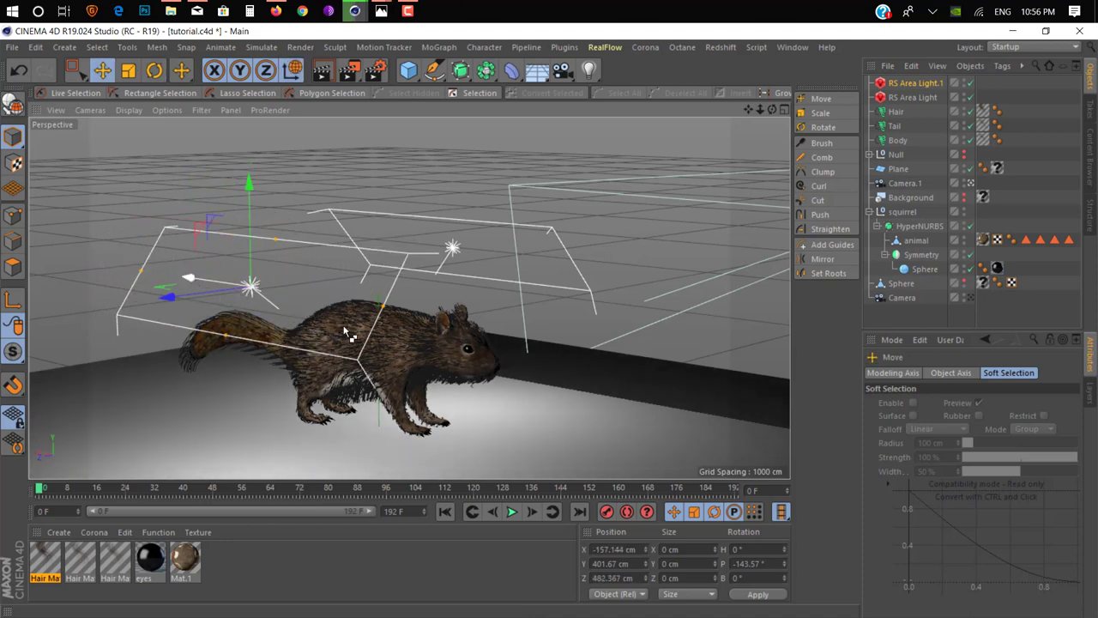
pyautogui.keyDown('ctrl'); pyautogui.moveTo(350, 335); pyautogui.dragTo(508, 311); pyautogui.keyUp('ctrl')
pyautogui.press('r')
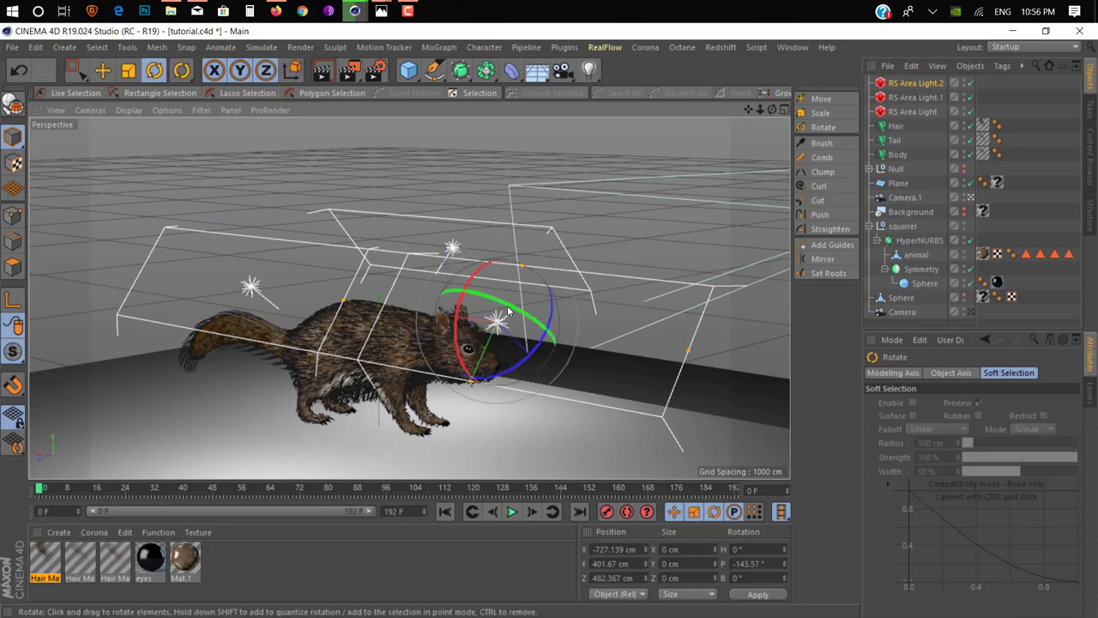
pyautogui.moveTo(579, 326); pyautogui.dragTo(428, 222)
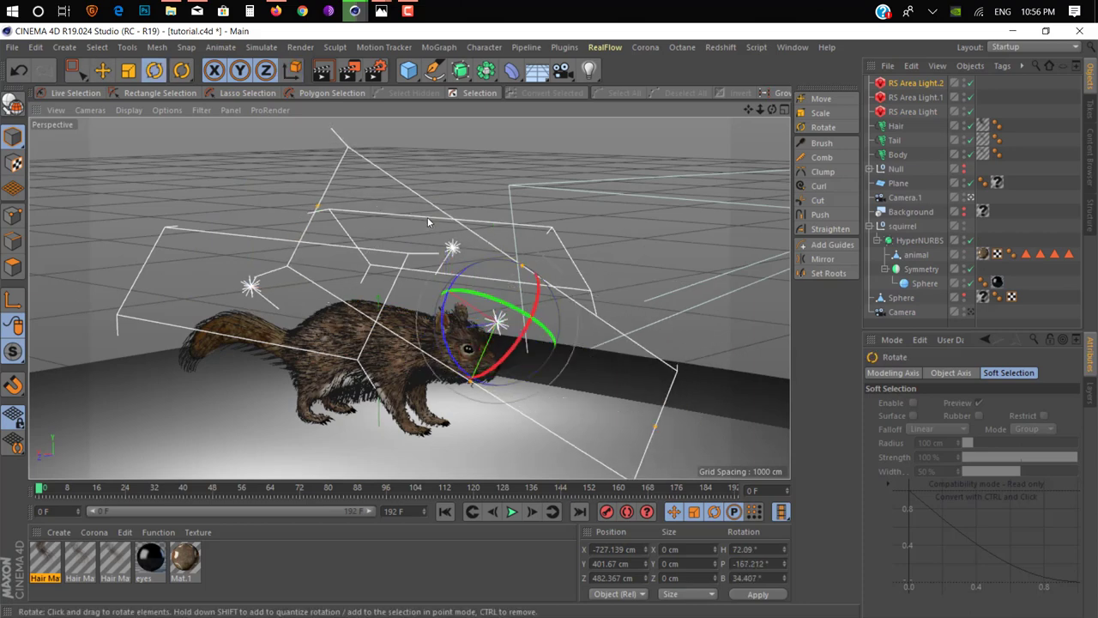
pyautogui.moveTo(316, 212)
pyautogui.mouseDown()
pyautogui.moveTo(515, 283)
pyautogui.moveTo(482, 281)
pyautogui.moveTo(454, 328)
pyautogui.moveTo(446, 377)
pyautogui.mouseUp()
pyautogui.hotkey('ctrl', 'z')
# Orbit the view to check the lighting from the side and front
pyautogui.scroll(3, 447, 381)
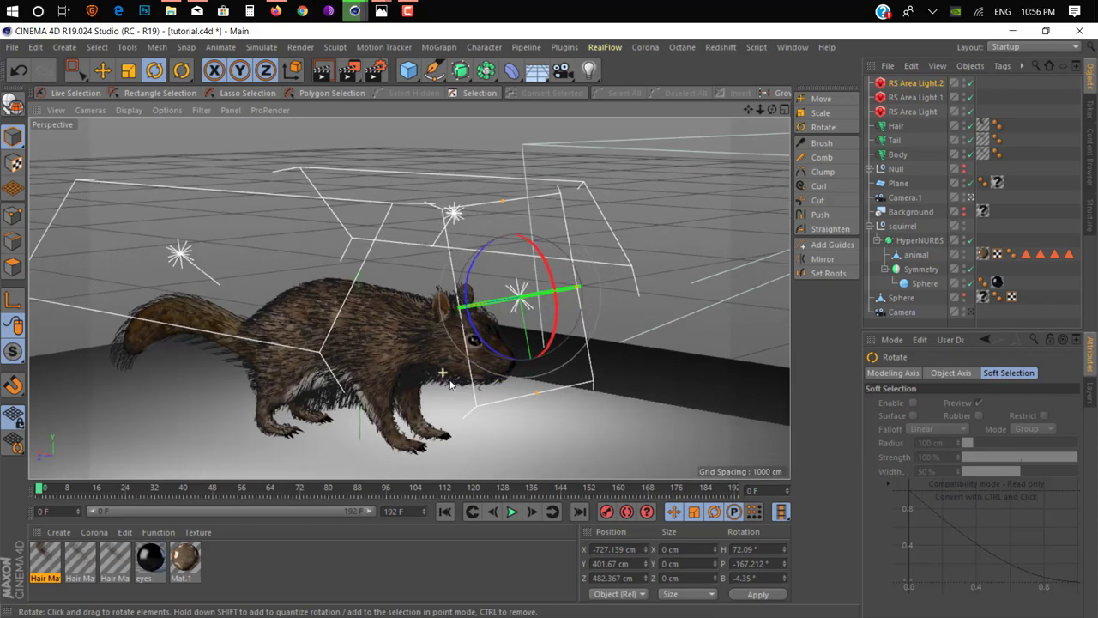
pyautogui.keyDown('alt'); pyautogui.moveTo(620, 304); pyautogui.dragTo(505, 342); pyautogui.keyUp('alt')
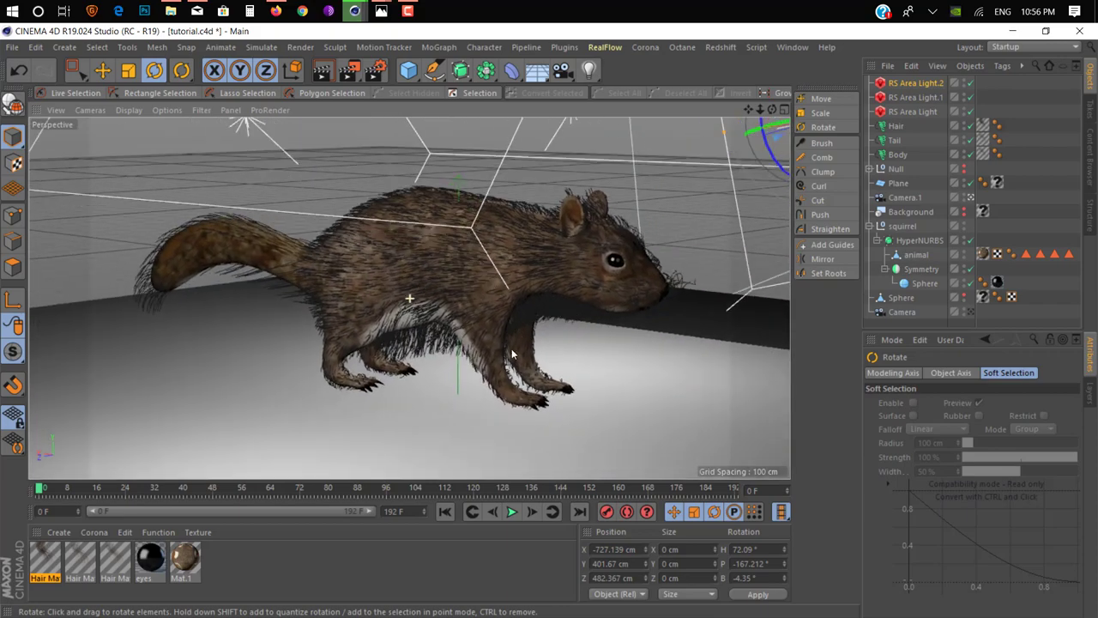
pyautogui.scroll(2, 506, 342)
pyautogui.moveTo(649, 289)
pyautogui.keyDown('alt'); pyautogui.mouseDown()
pyautogui.moveTo(520, 277)
pyautogui.moveTo(632, 283)
pyautogui.mouseUp(); pyautogui.keyUp('alt')
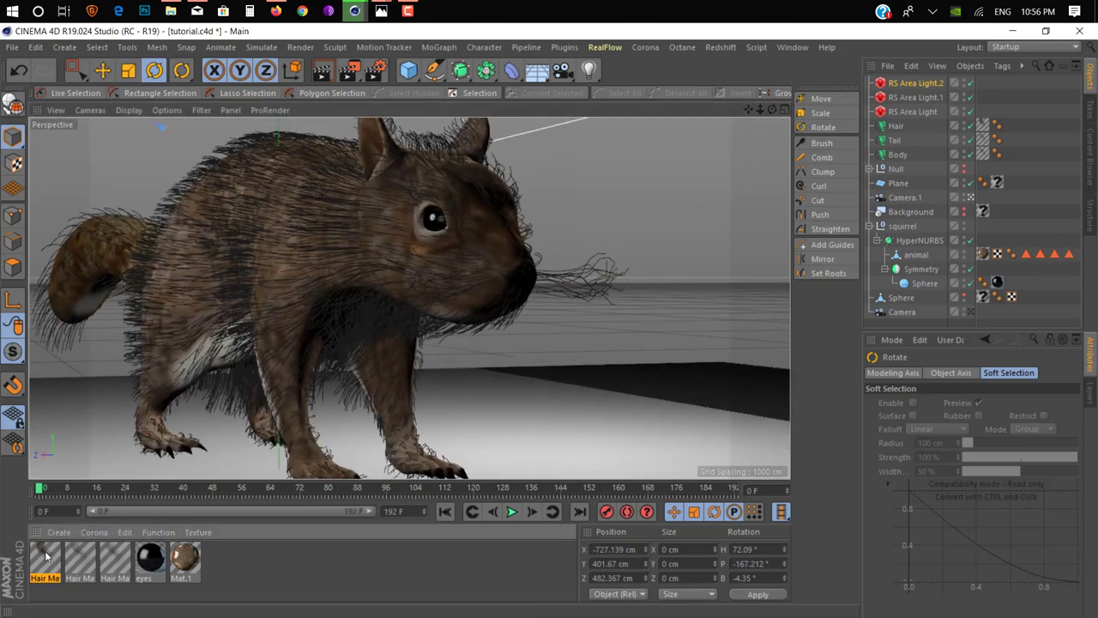
# Untick Kink in the Hair Mat and close the Material Editor
pyautogui.doubleClick(45, 559)
pyautogui.moveTo(386, 97); pyautogui.dragTo(910, 101)
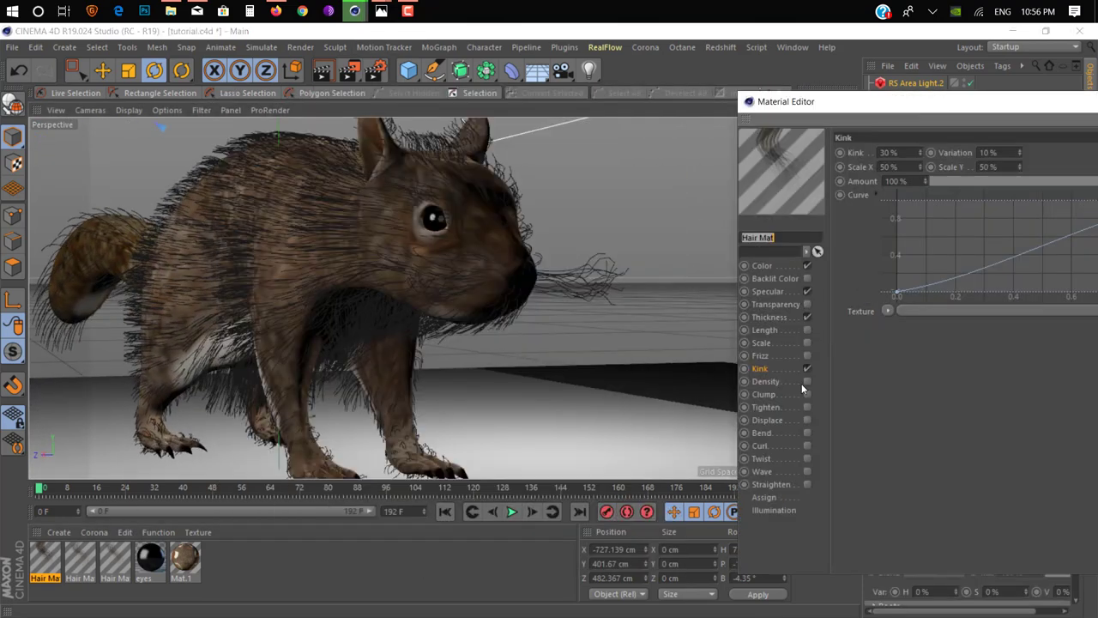
pyautogui.click(807, 369)
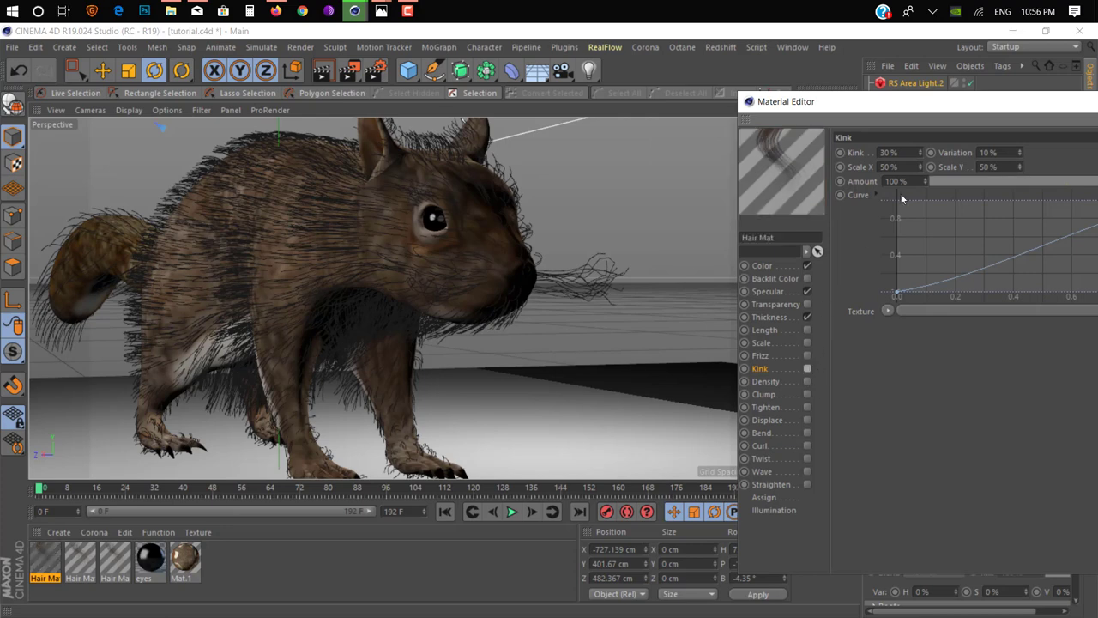
pyautogui.moveTo(973, 118); pyautogui.dragTo(795, 147)
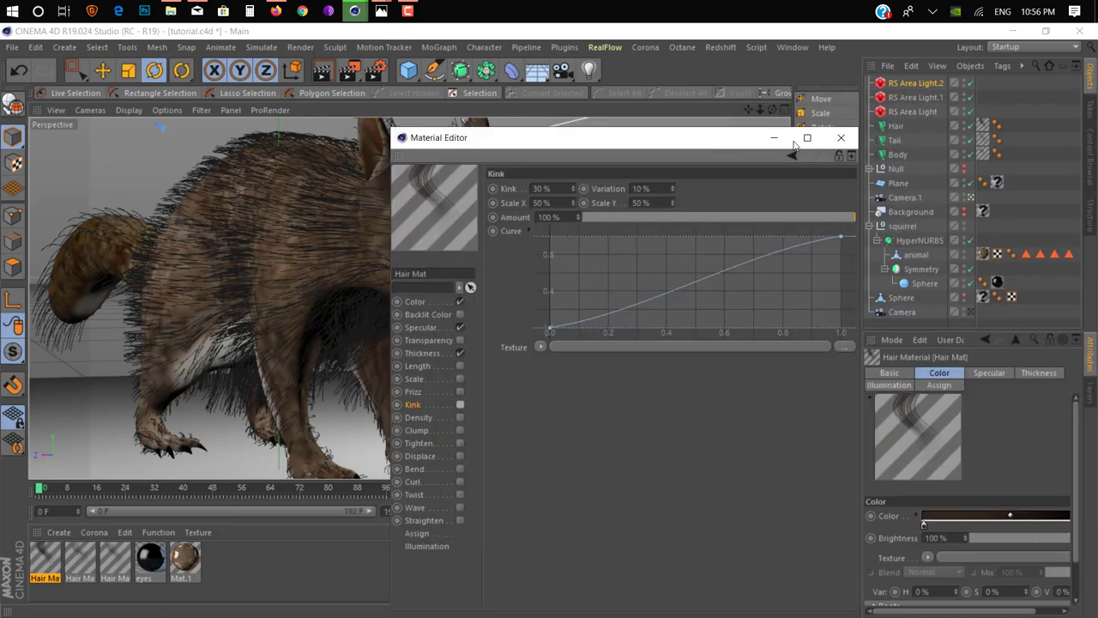
pyautogui.click(847, 139)
pyautogui.scroll(6, 508, 288)
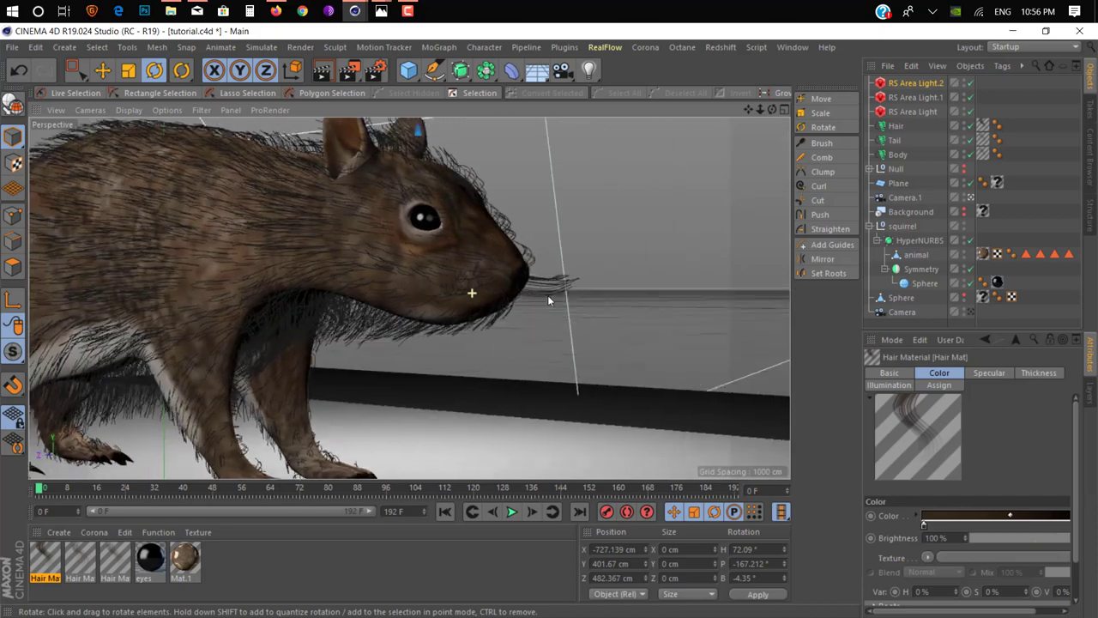
pyautogui.scroll(-2, 561, 321)
pyautogui.scroll(-2, 523, 310)
pyautogui.scroll(-2, 521, 291)
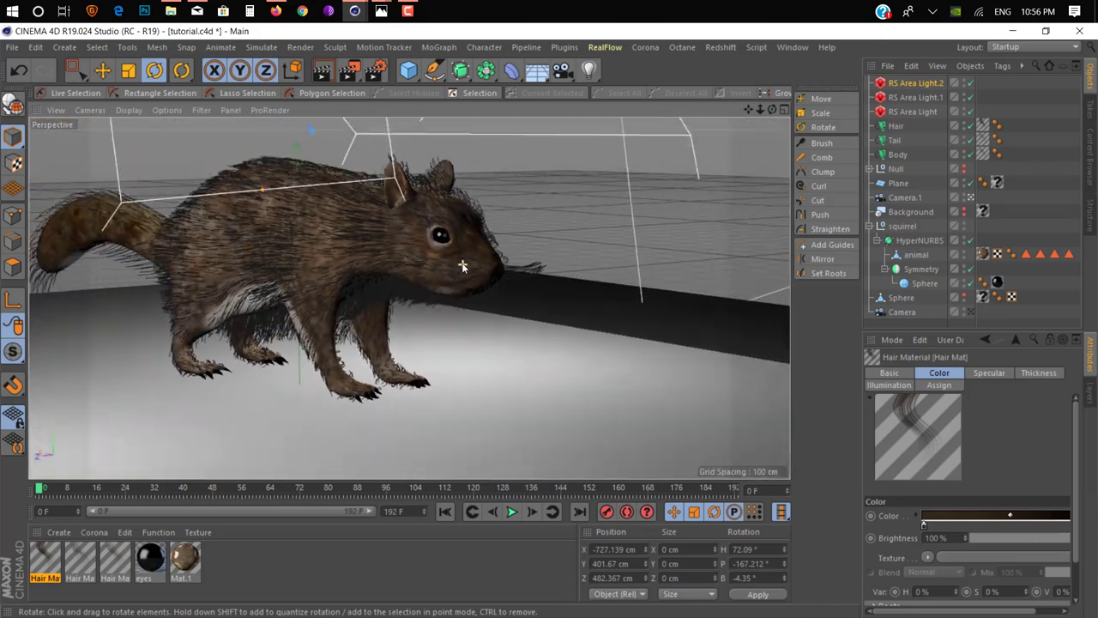
pyautogui.scroll(-1, 519, 278)
pyautogui.scroll(2, 536, 283)
pyautogui.scroll(2, 556, 290)
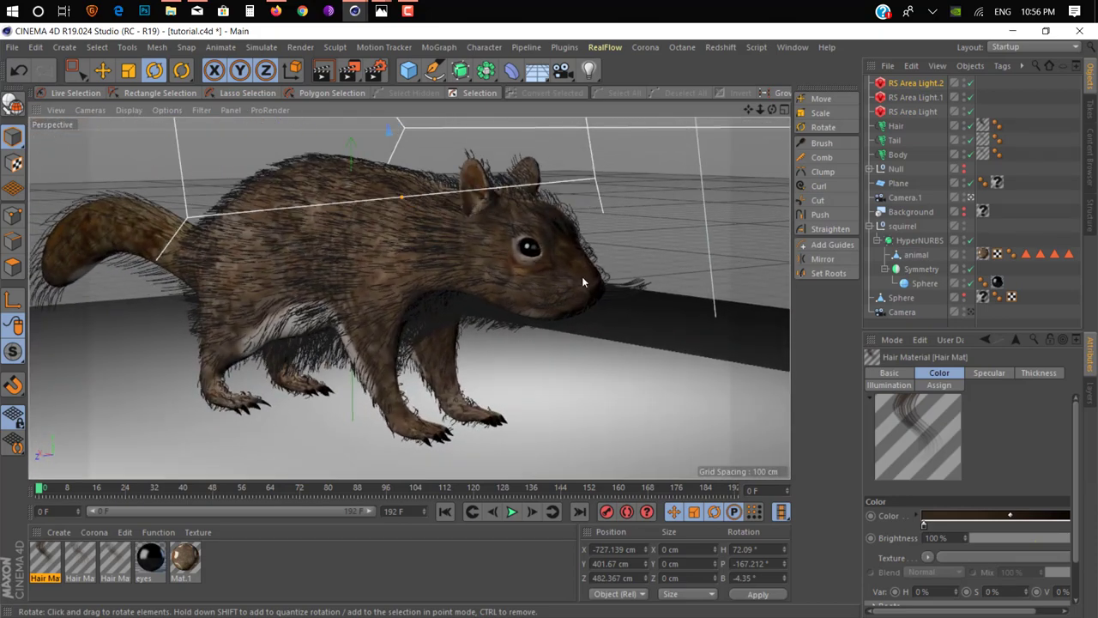
pyautogui.scroll(1, 626, 276)
pyautogui.moveTo(670, 277)
pyautogui.keyDown('alt'); pyautogui.mouseDown()
pyautogui.moveTo(654, 264)
pyautogui.moveTo(646, 272)
pyautogui.mouseUp(); pyautogui.keyUp('alt')
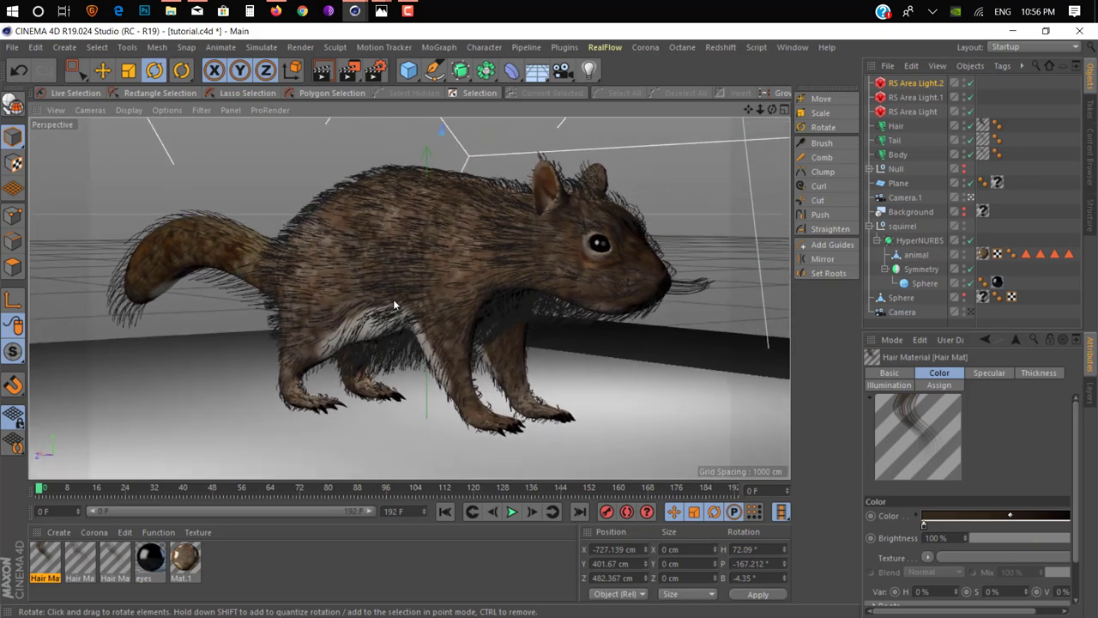
pyautogui.moveTo(354, 11)
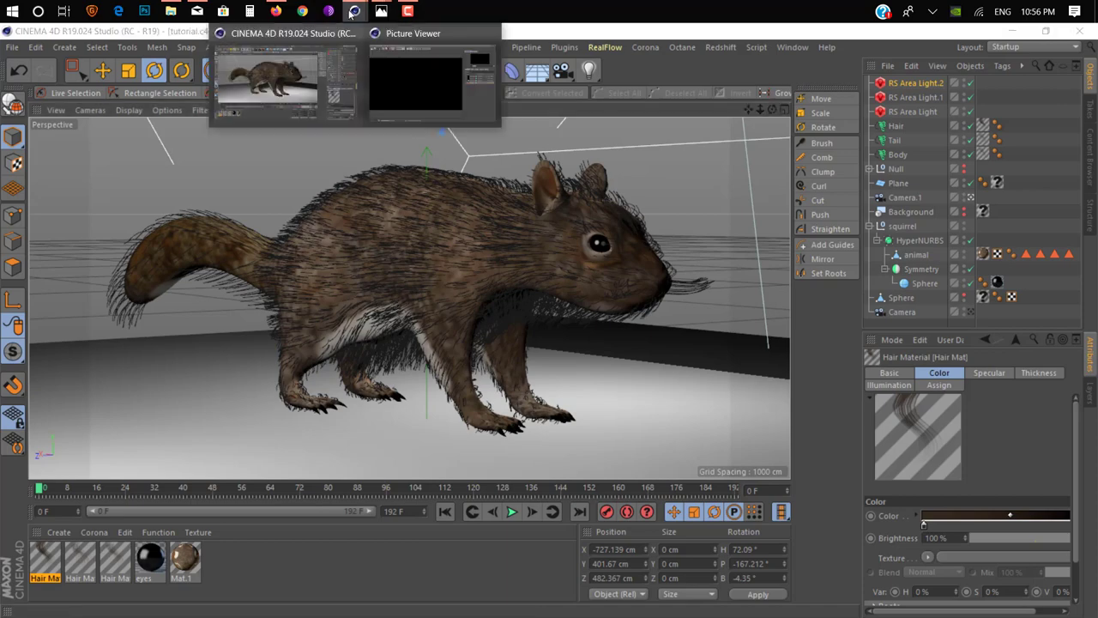
pyautogui.click(453, 102)
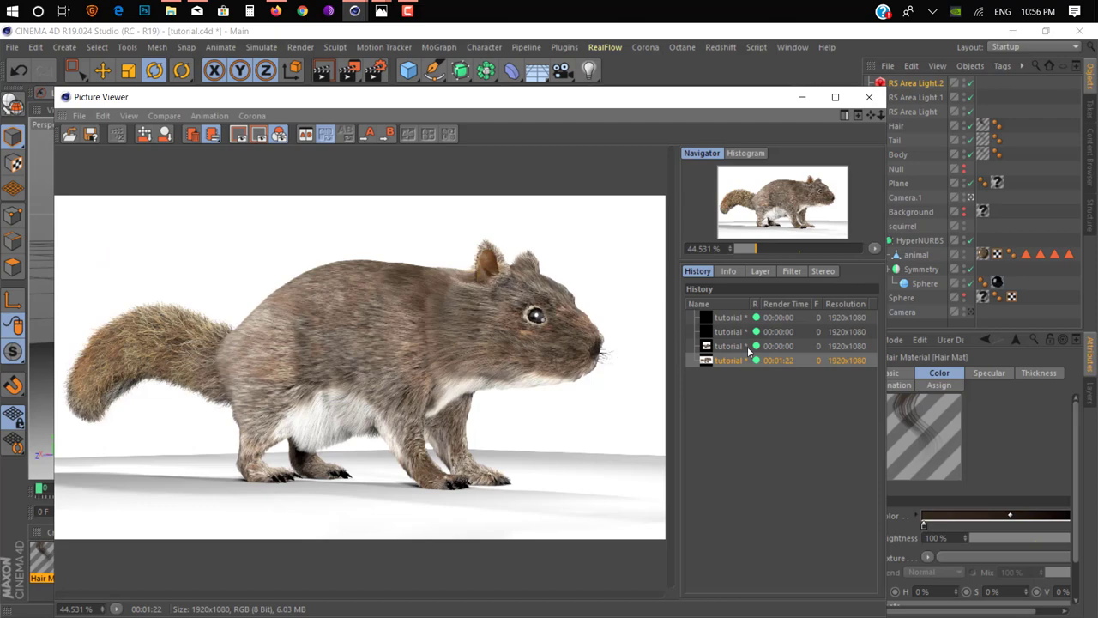
pyautogui.scroll(-1, 404, 376)
pyautogui.scroll(-1, 374, 418)
pyautogui.scroll(2, 373, 417)
pyautogui.scroll(1, 319, 384)
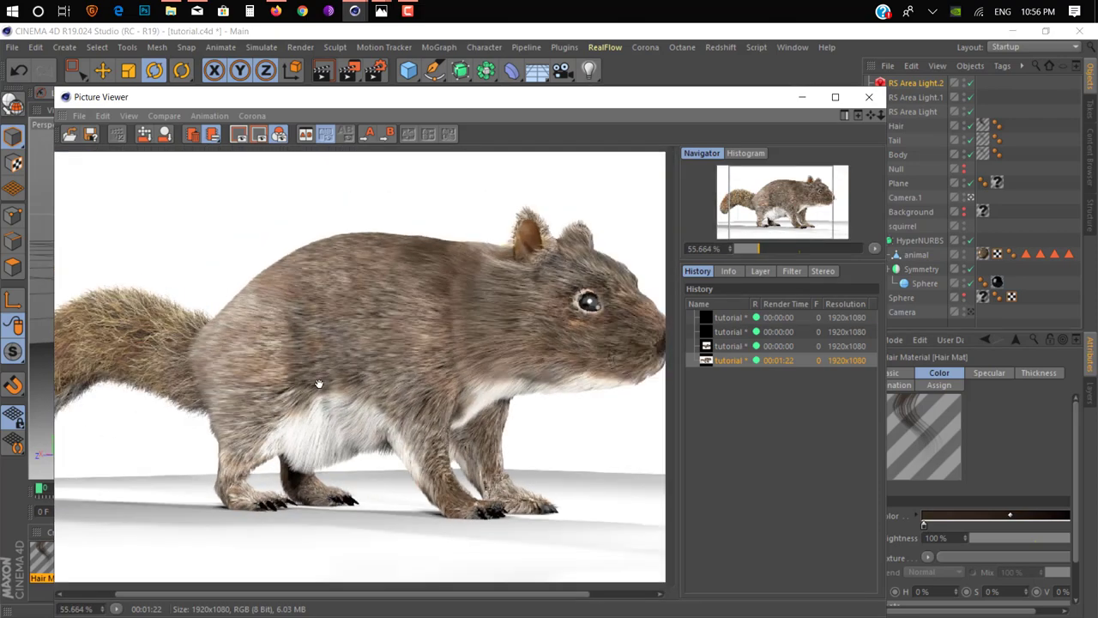
pyautogui.scroll(-1, 319, 384)
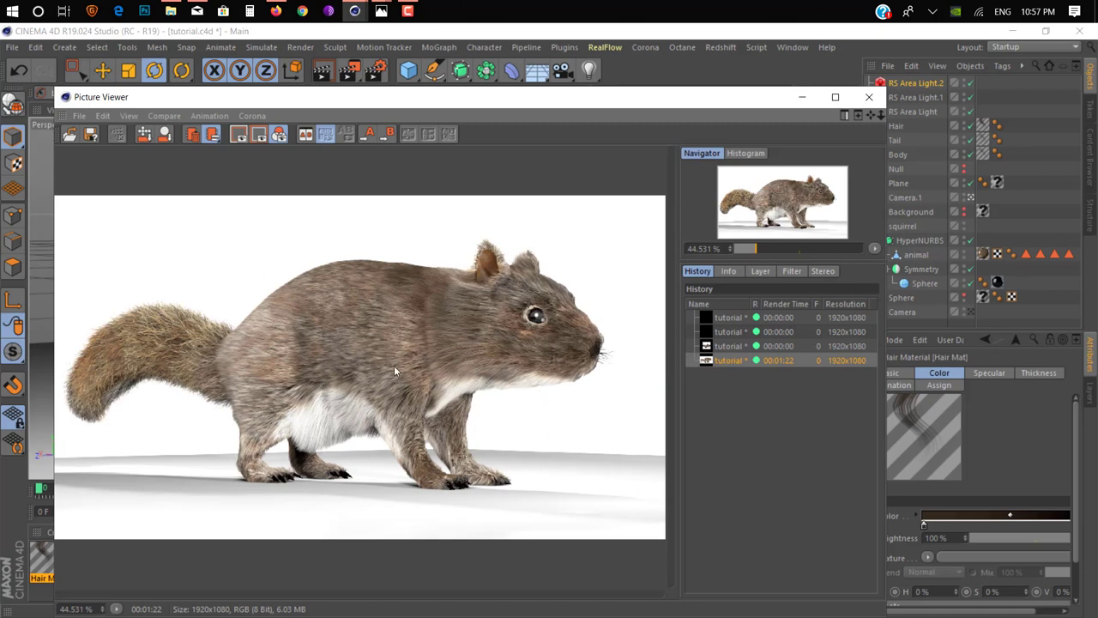
pyautogui.click(804, 98)
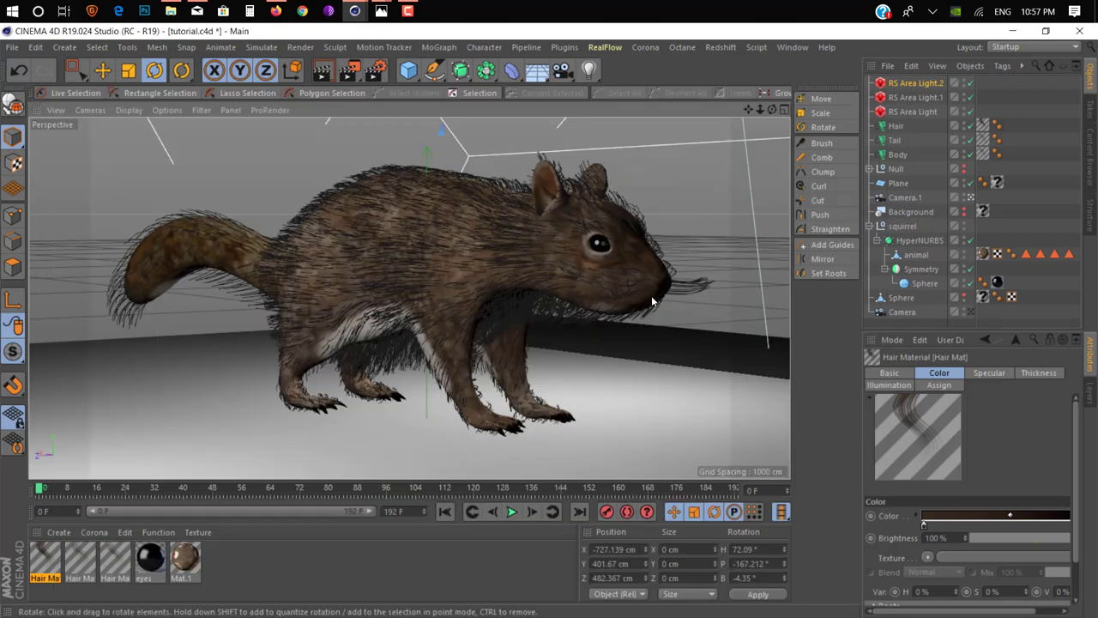
# With the hair Brush on the Body object, brush the guides under the jaw back
pyautogui.keyDown('alt'); pyautogui.moveTo(616, 278); pyautogui.dragTo(641, 258); pyautogui.keyUp('alt')
pyautogui.scroll(3, 640, 257)
pyautogui.click(821, 143)
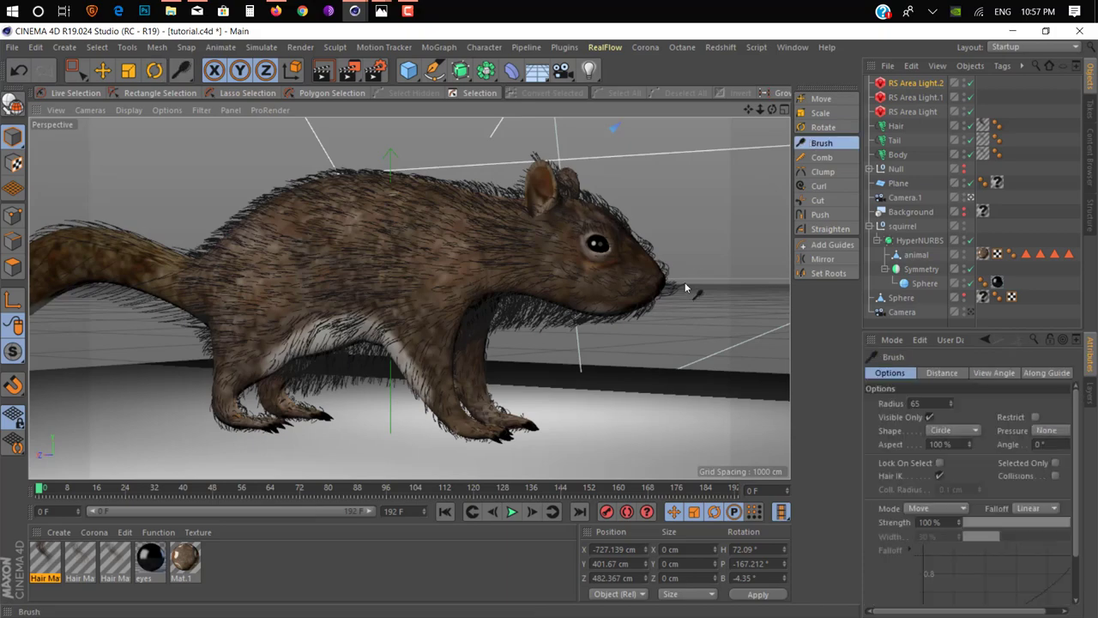
pyautogui.click(897, 154)
pyautogui.scroll(10, 637, 315)
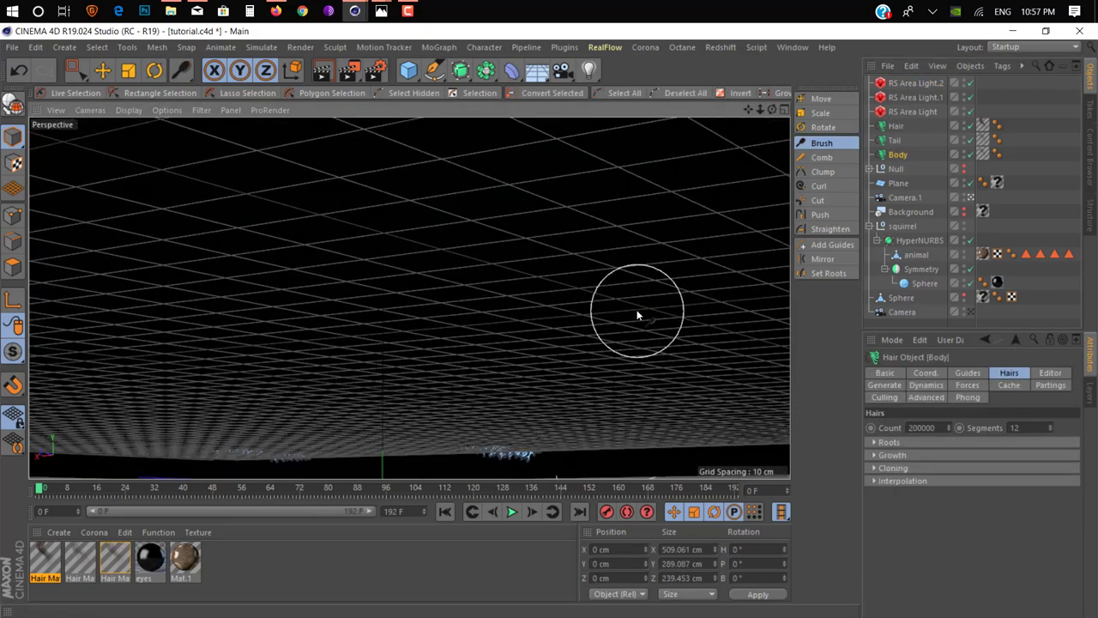
pyautogui.scroll(-10, 637, 315)
pyautogui.scroll(2, 636, 310)
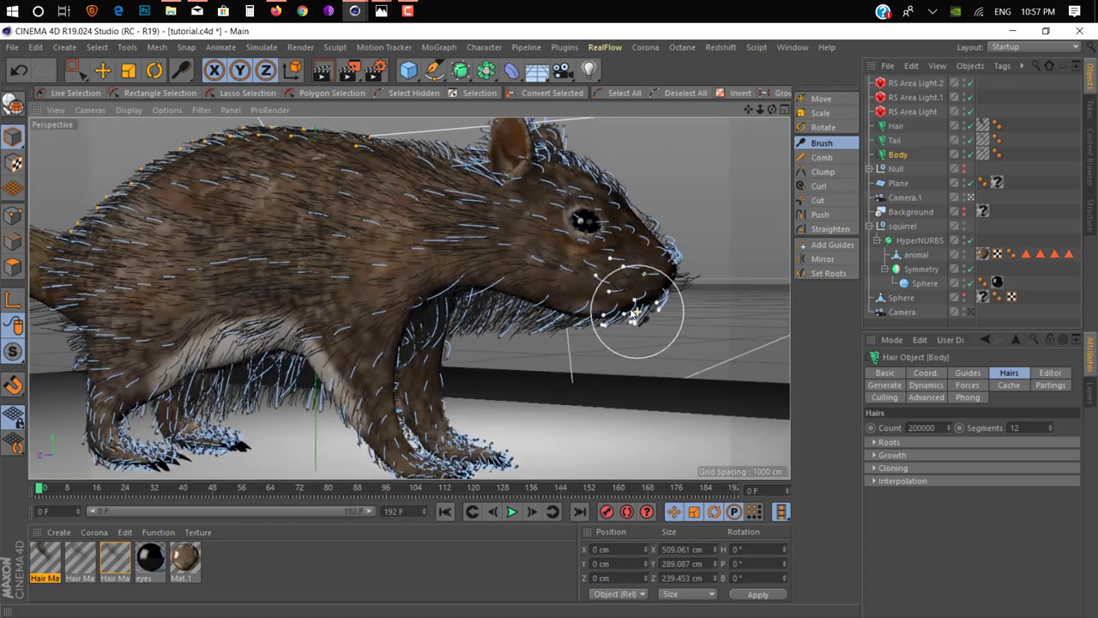
pyautogui.scroll(2, 631, 307)
pyautogui.scroll(2, 625, 307)
pyautogui.scroll(2, 605, 302)
pyautogui.scroll(1, 603, 300)
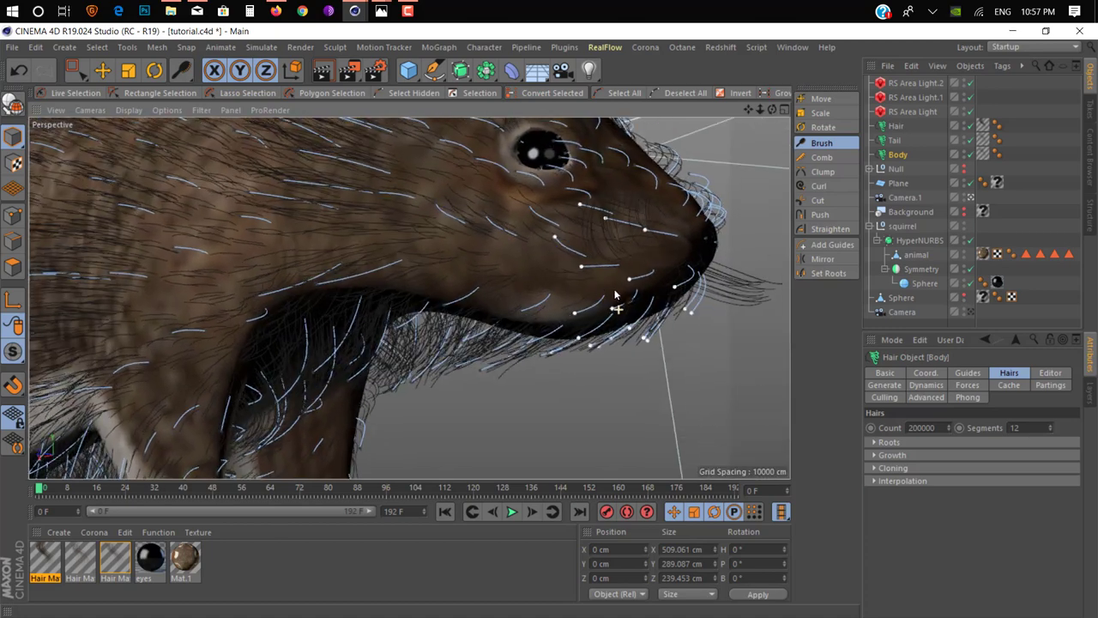
pyautogui.moveTo(537, 355); pyautogui.dragTo(453, 345)
pyautogui.moveTo(683, 315)
pyautogui.mouseDown()
pyautogui.moveTo(686, 306)
pyautogui.moveTo(614, 343)
pyautogui.mouseUp()
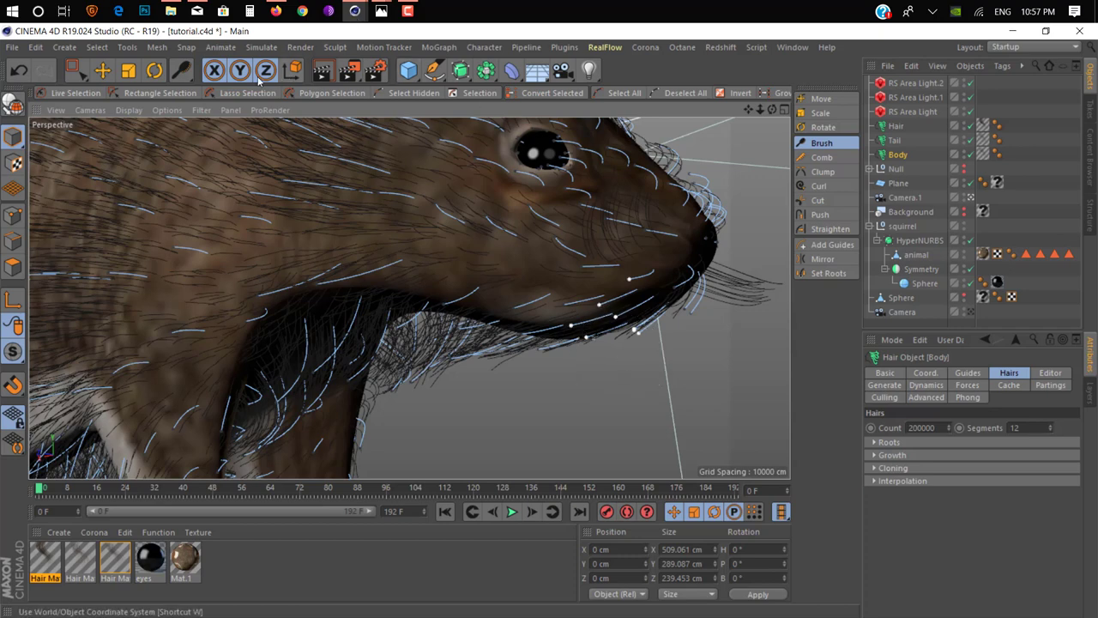
# Return to the Move tool and open Create > Redshift > Materials in the Material Manager
pyautogui.click(102, 71)
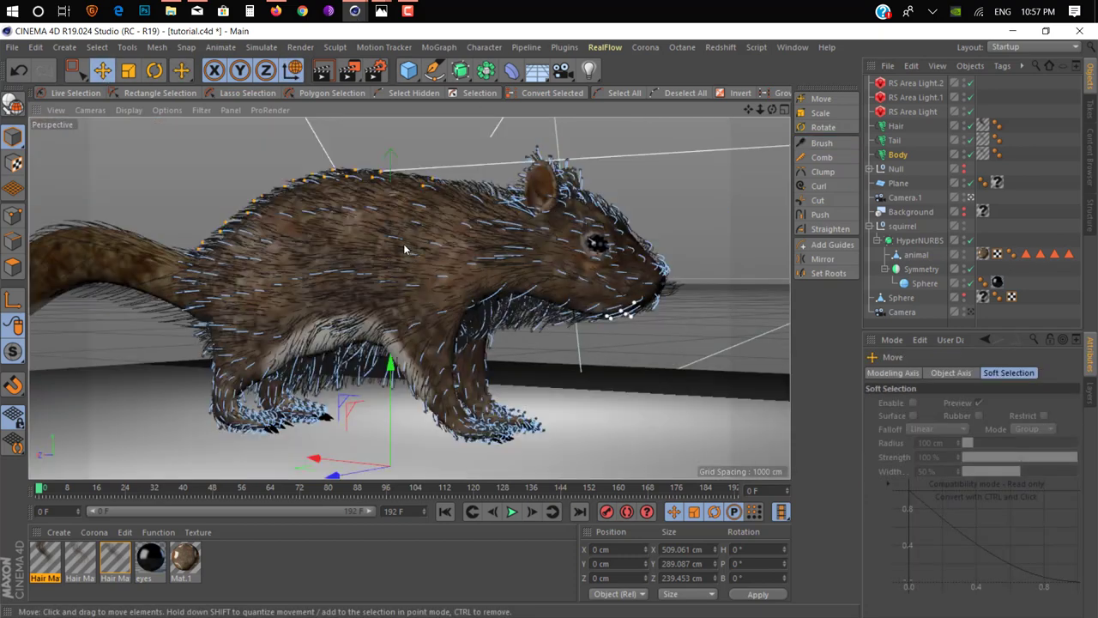
pyautogui.moveTo(420, 264)
pyautogui.keyDown('alt'); pyautogui.mouseDown()
pyautogui.moveTo(499, 260)
pyautogui.moveTo(30, 474)
pyautogui.mouseUp(); pyautogui.keyUp('alt')
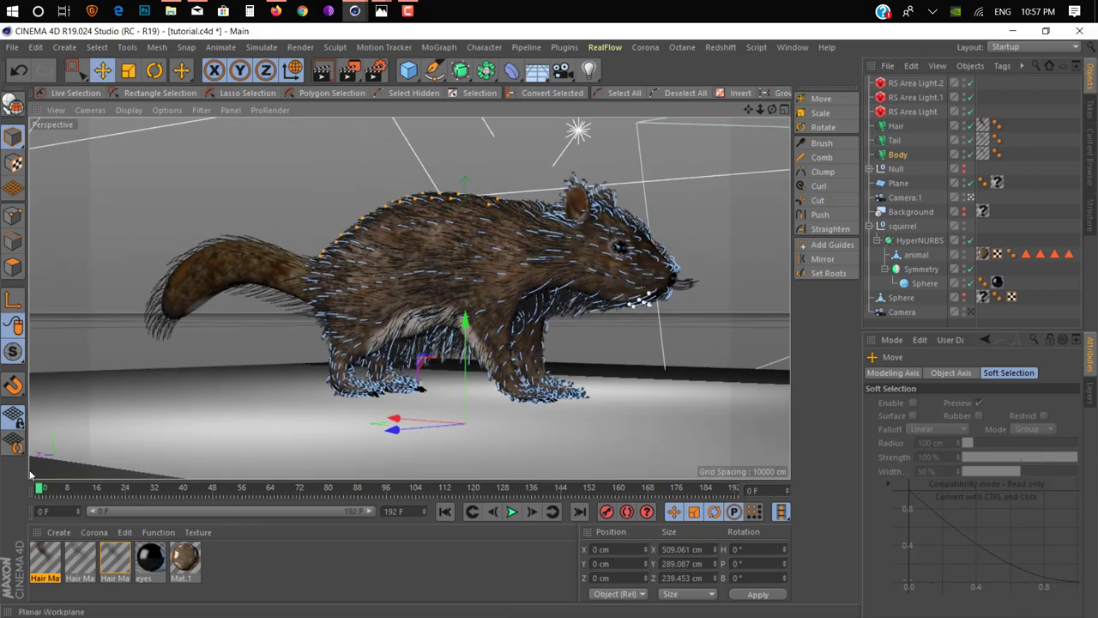
pyautogui.click(57, 532)
pyautogui.moveTo(233, 429)
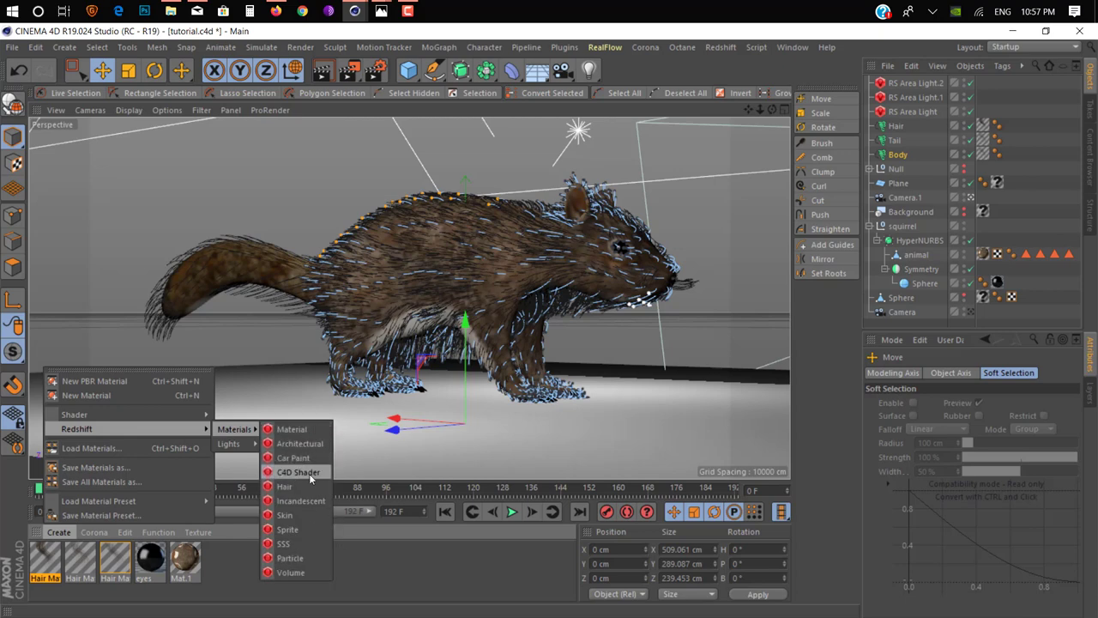
# Create a Redshift Hair material and apply RS Hair to the Body hair object
pyautogui.click(287, 486)
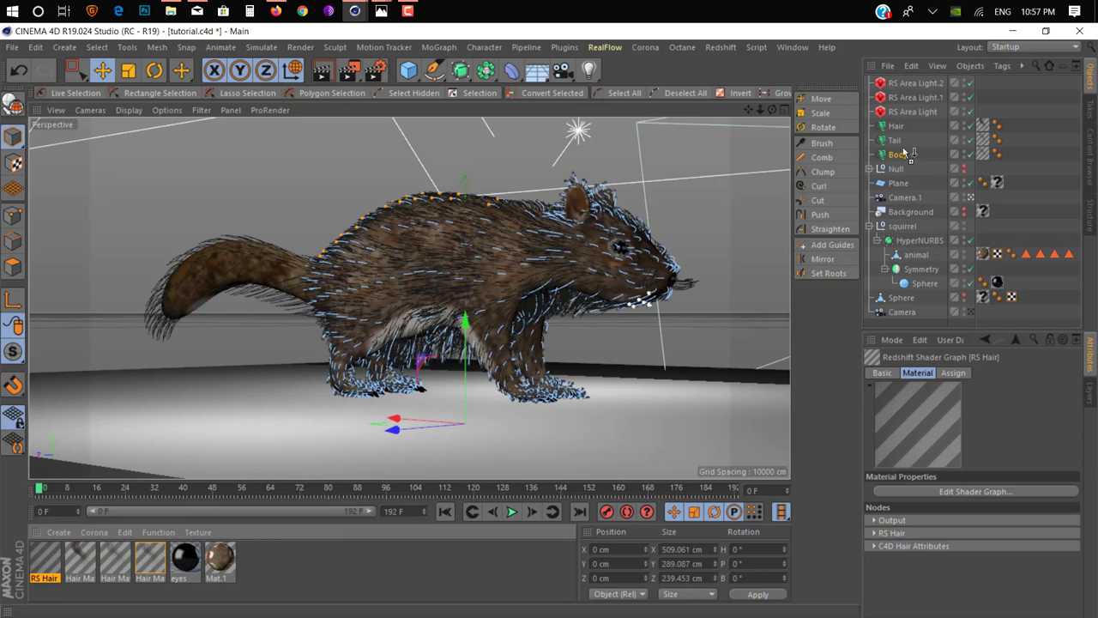
pyautogui.moveTo(898, 155); pyautogui.dragTo(897, 155)
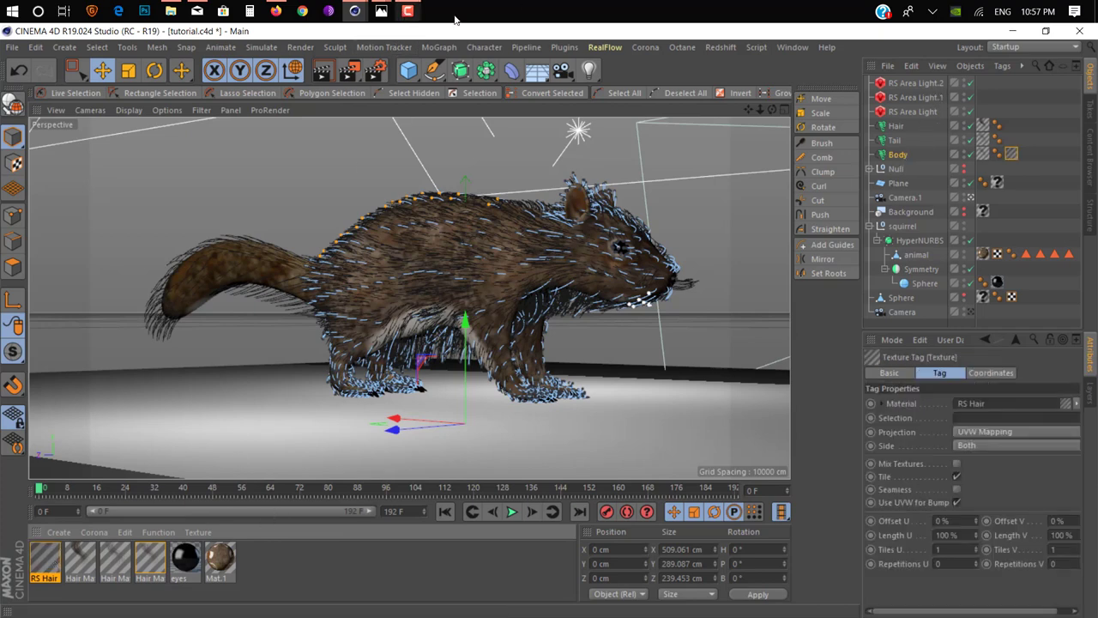
pyautogui.click(712, 48)
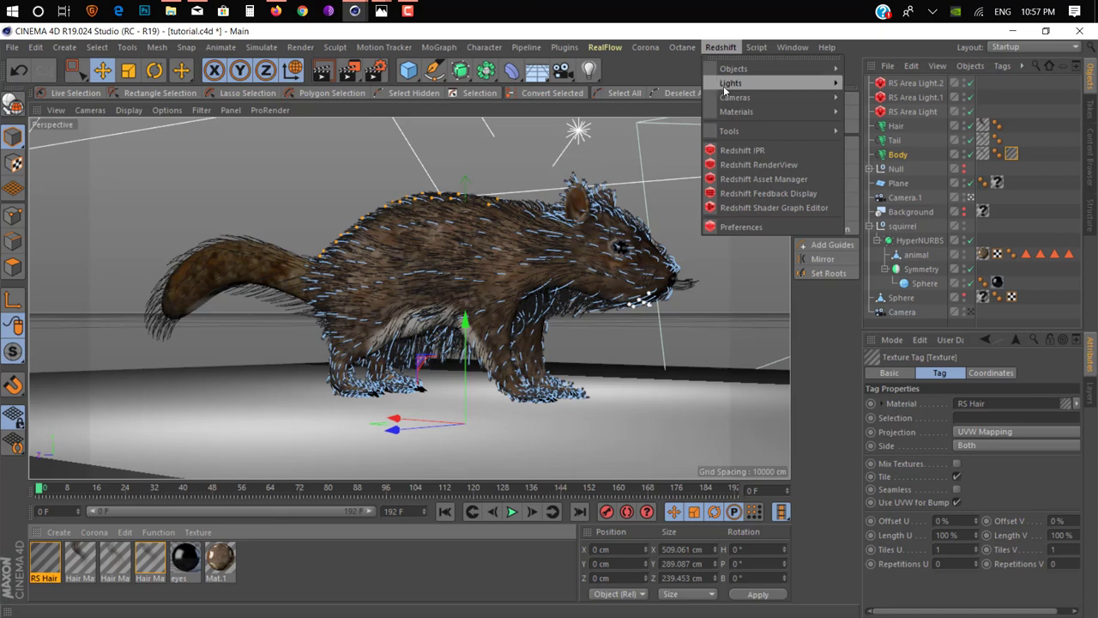
# Open the Redshift RenderView and position it beside the viewport
pyautogui.click(759, 169)
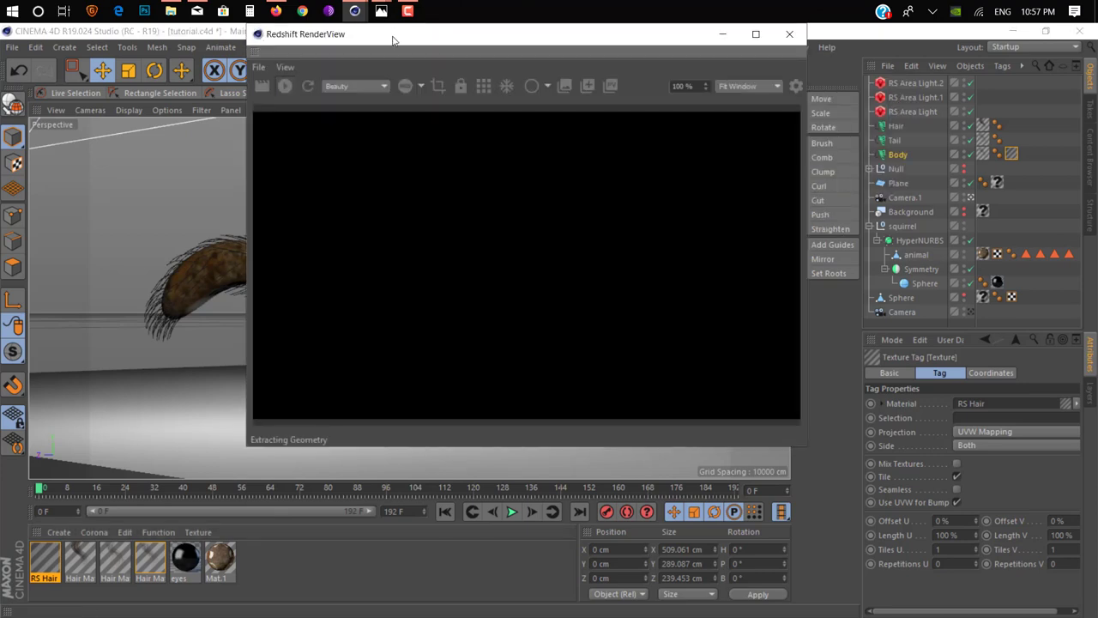
pyautogui.moveTo(393, 41)
pyautogui.mouseDown()
pyautogui.moveTo(475, 47)
pyautogui.moveTo(609, 116)
pyautogui.mouseUp()
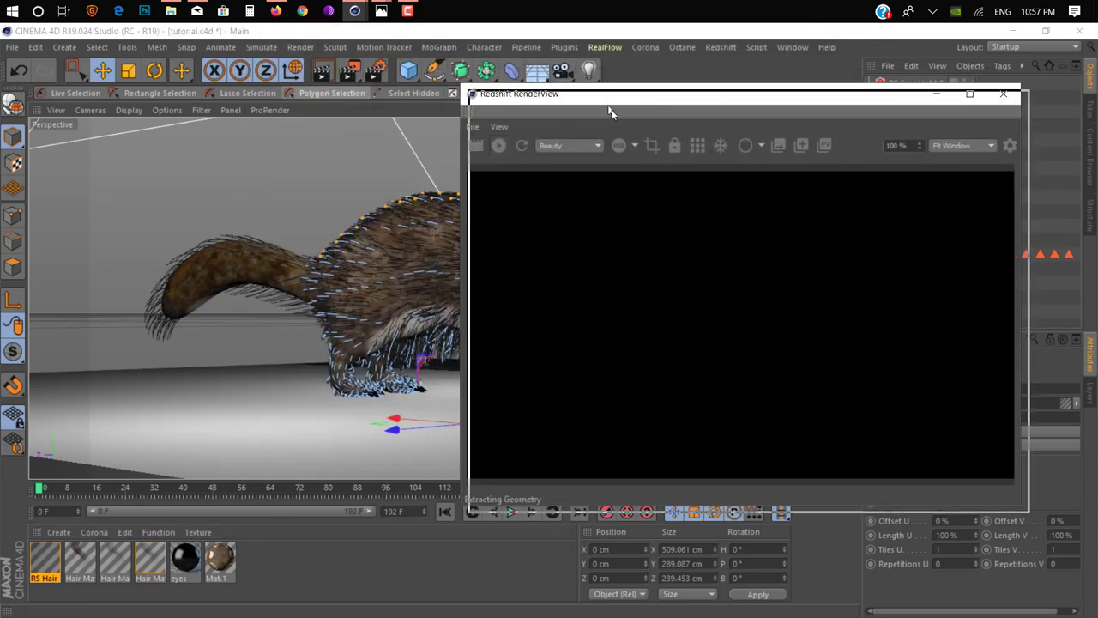
pyautogui.moveTo(609, 116); pyautogui.dragTo(601, 115)
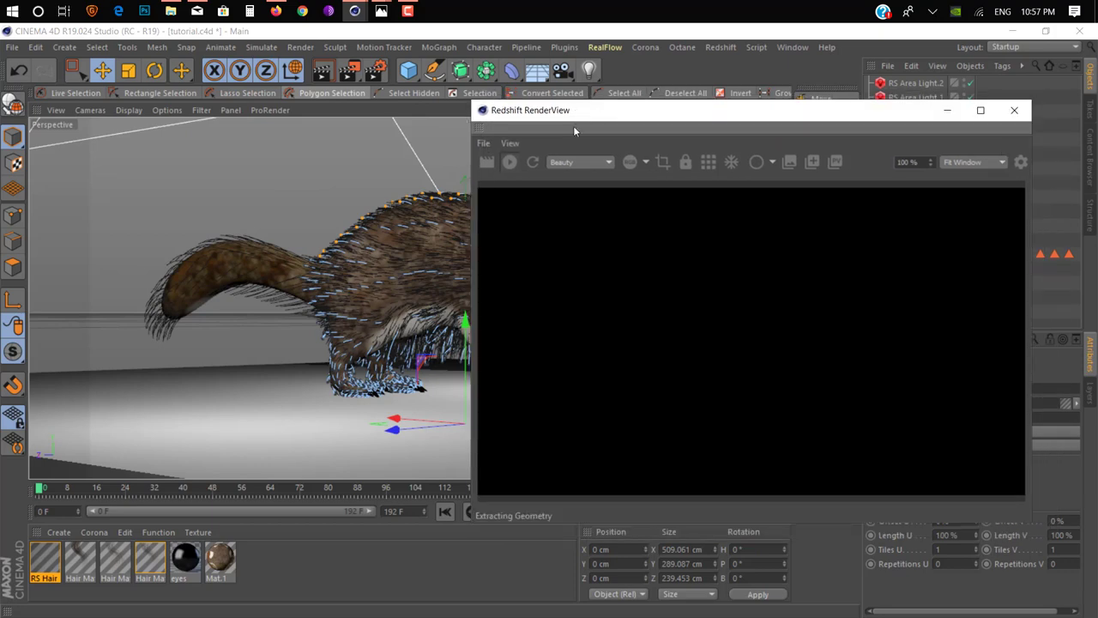
pyautogui.moveTo(574, 126); pyautogui.dragTo(671, 118)
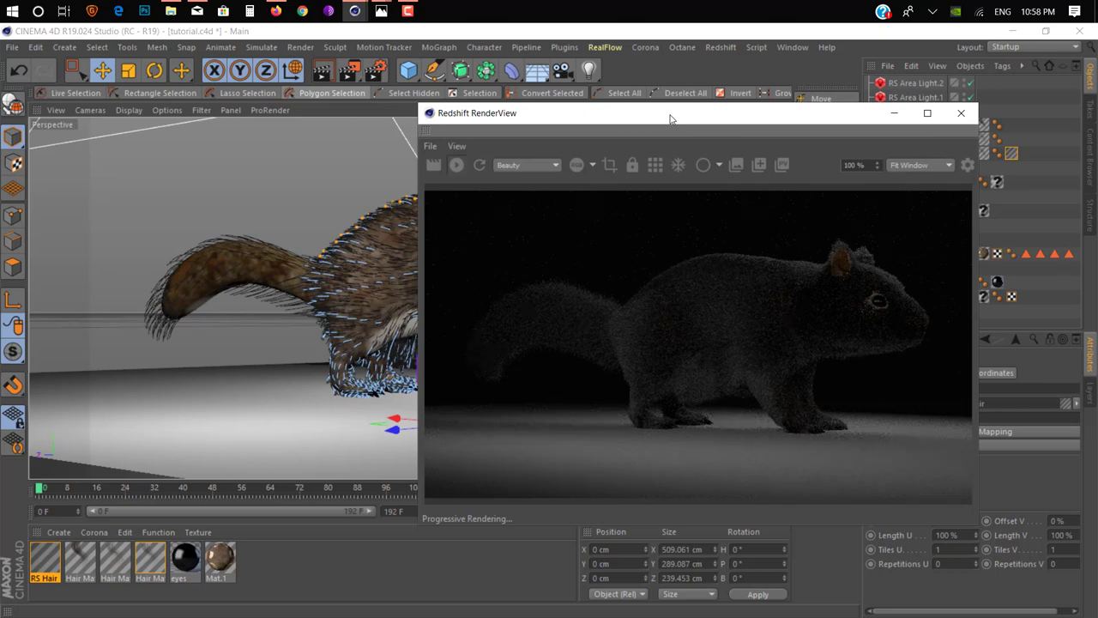
pyautogui.moveTo(671, 119); pyautogui.dragTo(421, 113)
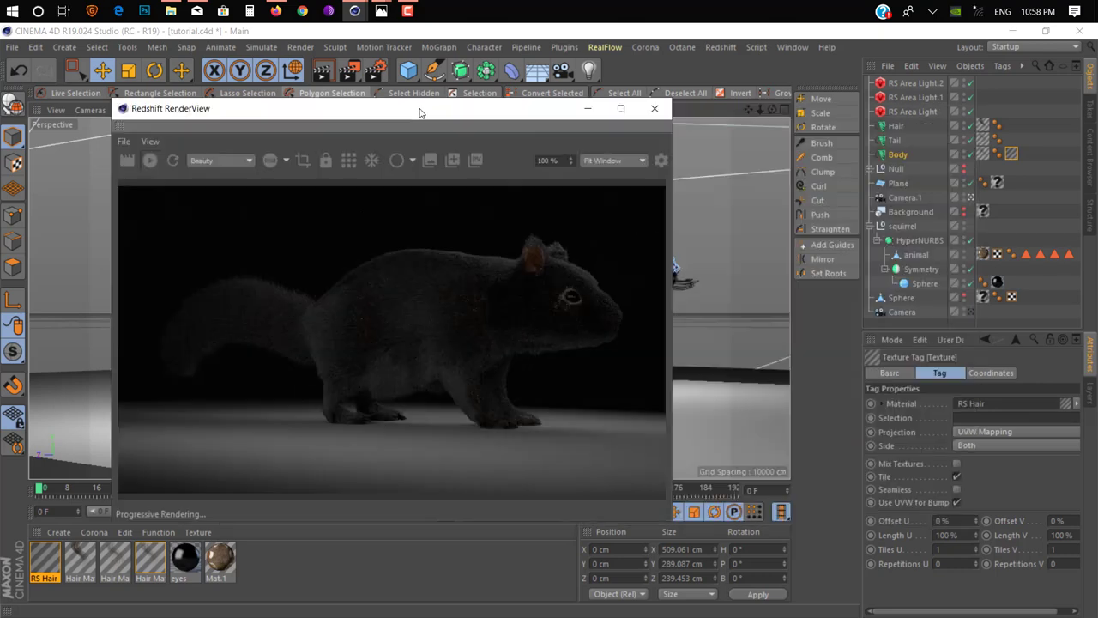
pyautogui.moveTo(485, 122); pyautogui.dragTo(447, 122)
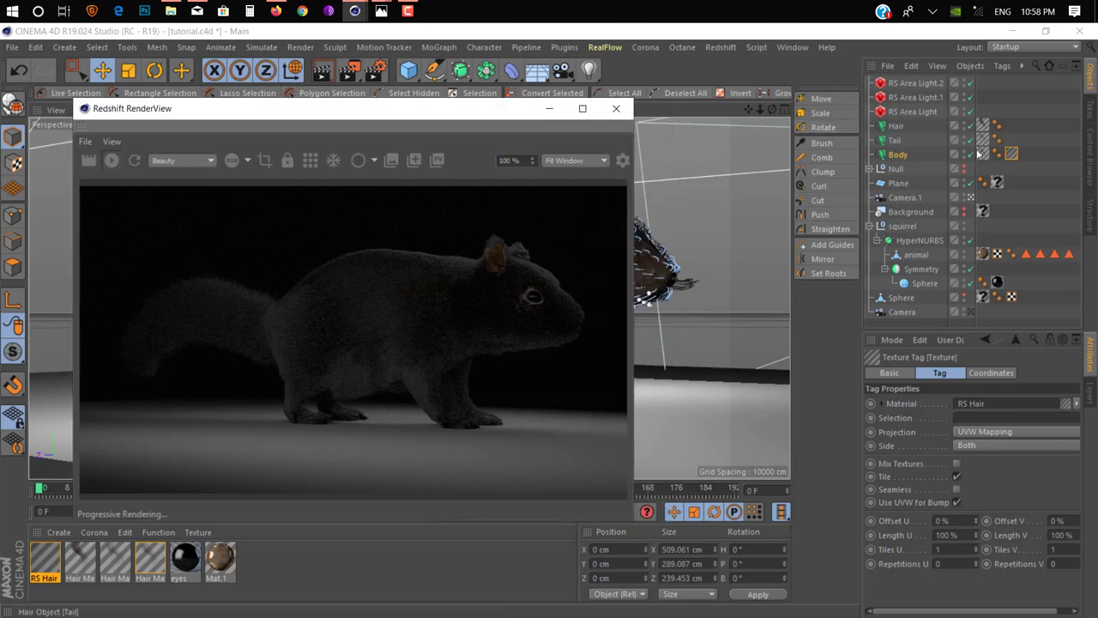
# Open the RS Hair material in the Material Editor
pyautogui.click(46, 562)
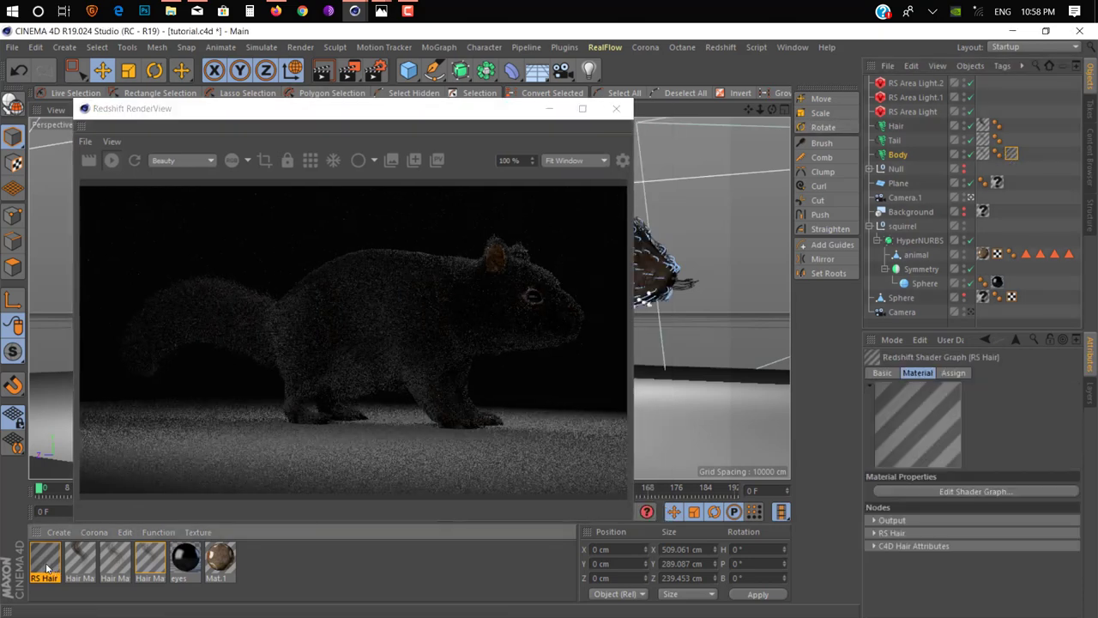
pyautogui.doubleClick(46, 562)
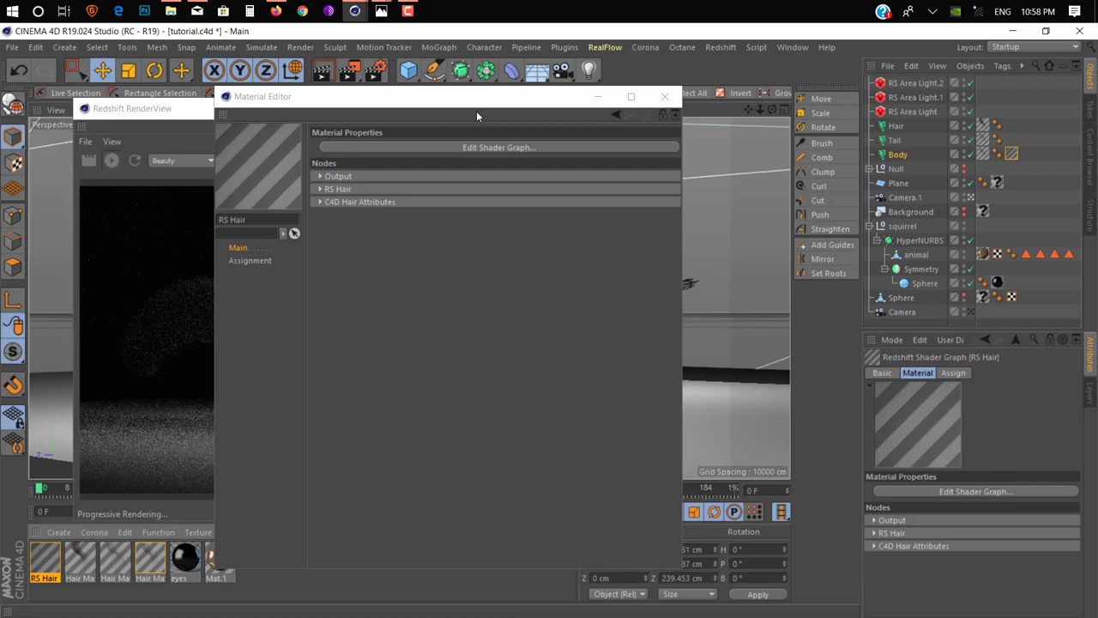
pyautogui.moveTo(476, 98); pyautogui.dragTo(879, 103)
pyautogui.moveTo(507, 115)
pyautogui.mouseDown()
pyautogui.moveTo(480, 105)
pyautogui.moveTo(422, 121)
pyautogui.mouseUp()
pyautogui.moveTo(890, 104); pyautogui.dragTo(537, 404)
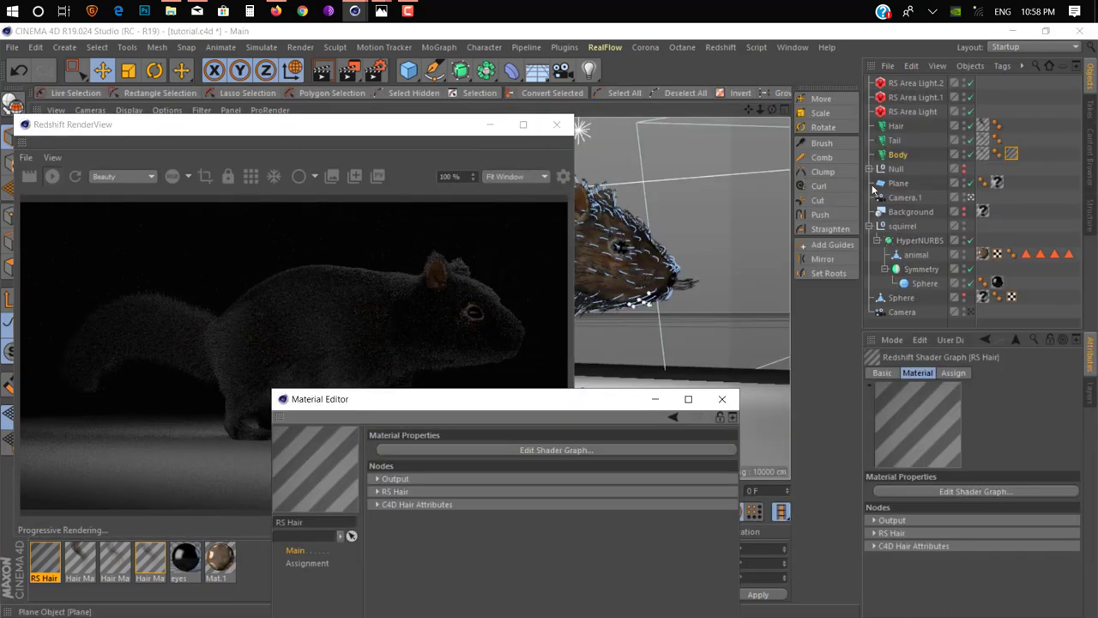
# Select the three area lights and set their Intensity Multiplier to 5
pyautogui.click(909, 111)
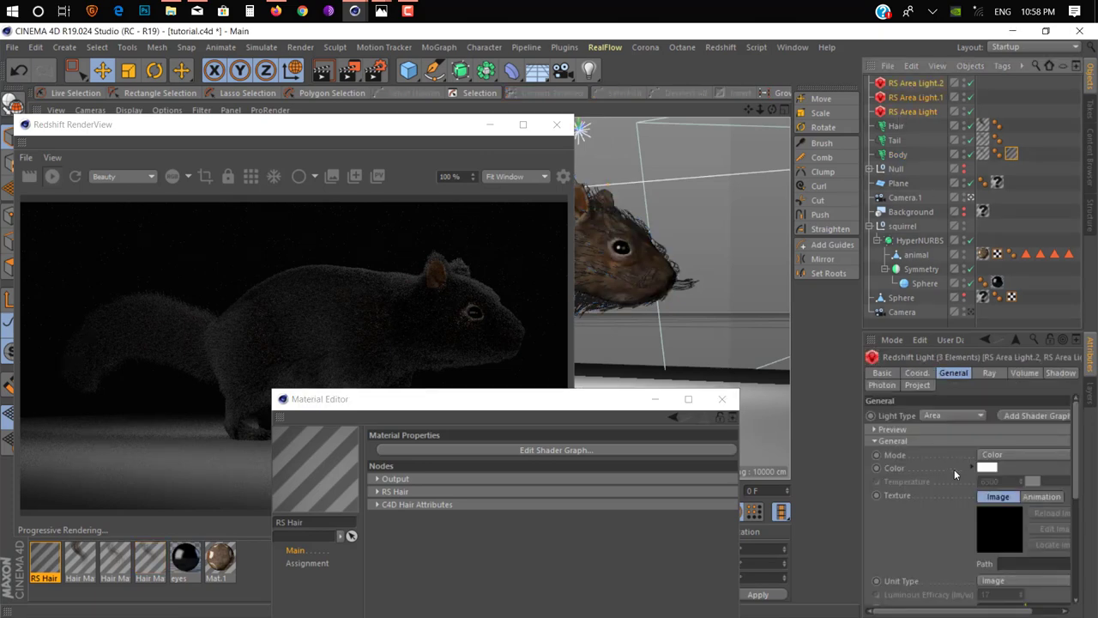
pyautogui.scroll(-5, 912, 555)
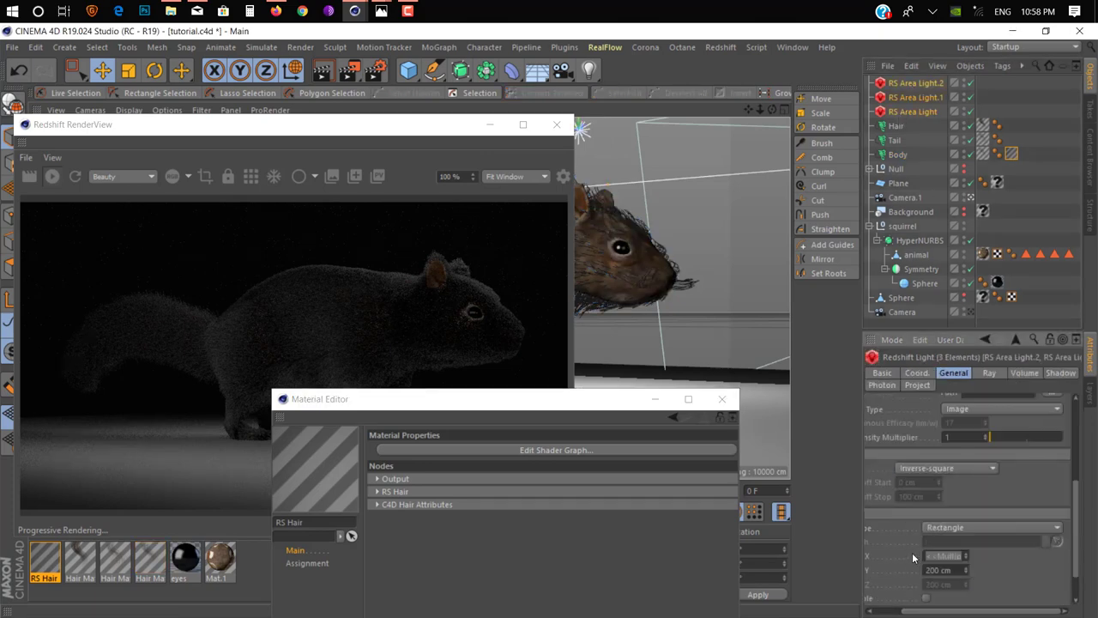
pyautogui.scroll(2, 903, 534)
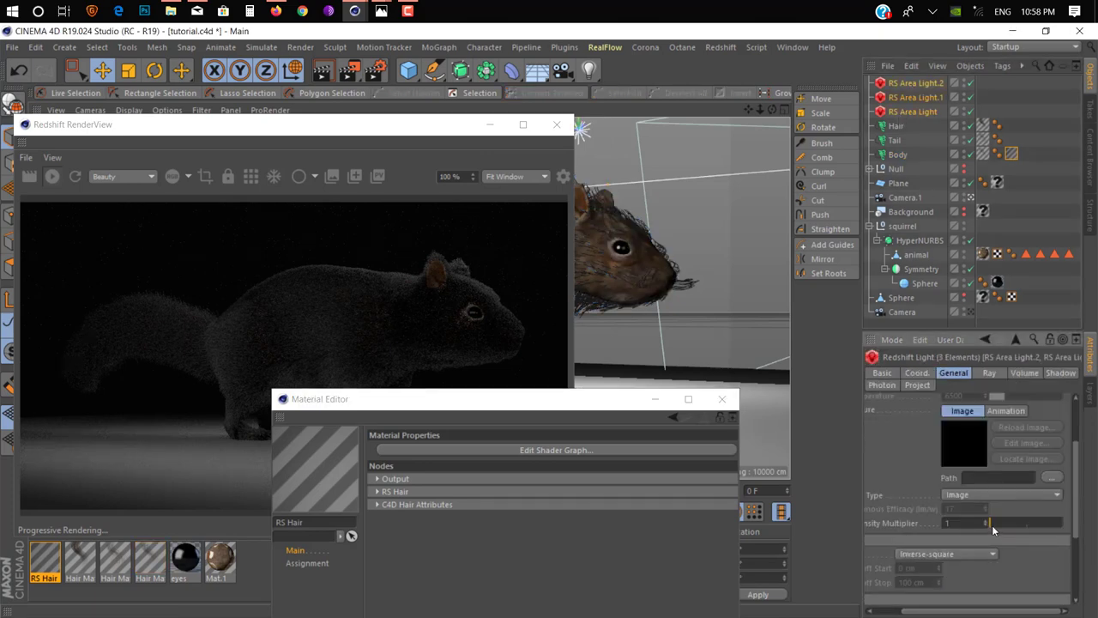
pyautogui.moveTo(992, 530); pyautogui.dragTo(996, 530)
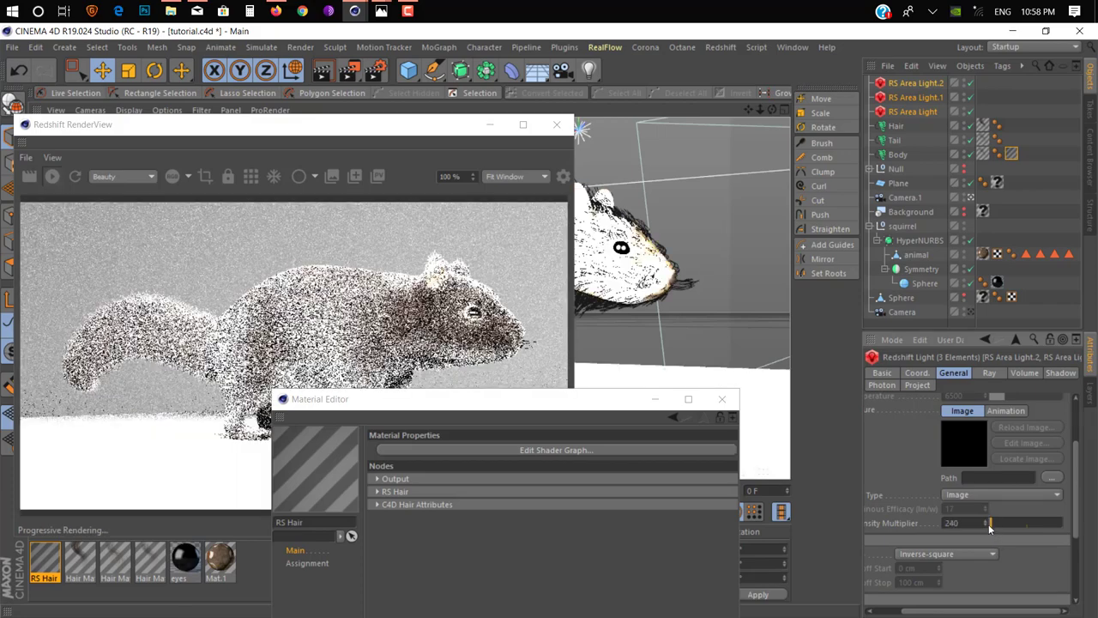
pyautogui.moveTo(988, 528); pyautogui.dragTo(986, 529)
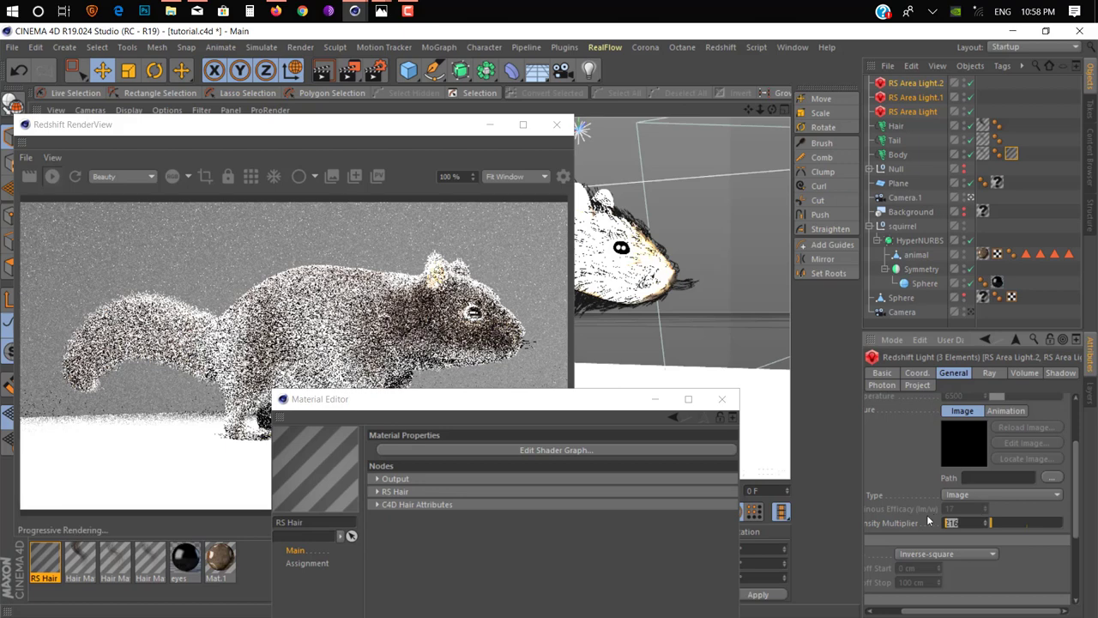
pyautogui.moveTo(984, 522); pyautogui.dragTo(1050, 549)
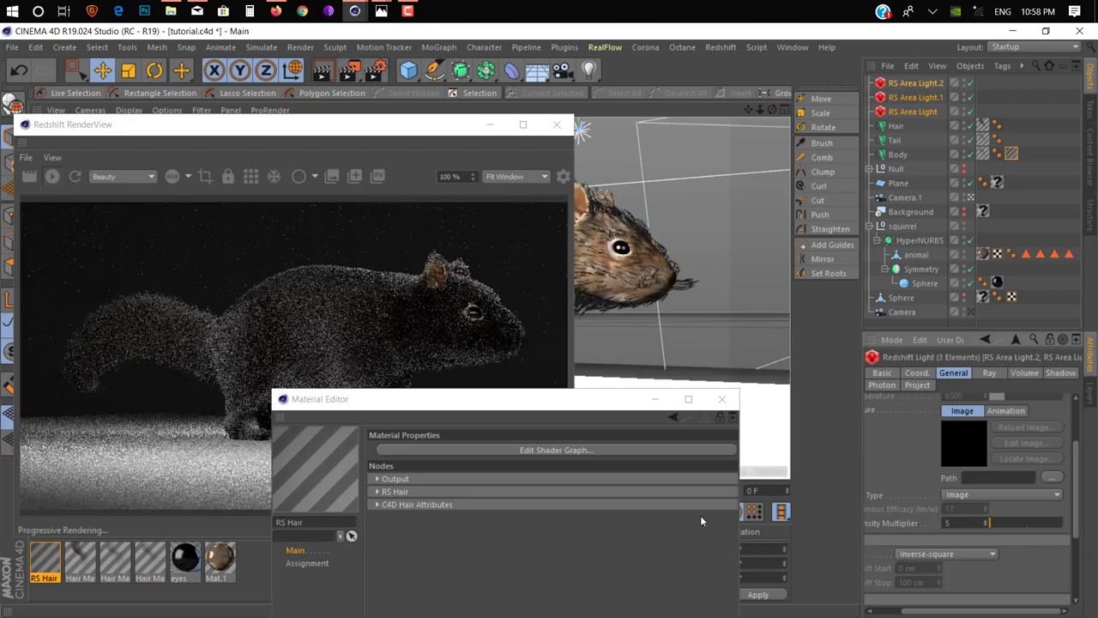
# Arrange the Material Editor at upper left and the RenderView on the right
pyautogui.moveTo(508, 400); pyautogui.dragTo(718, 402)
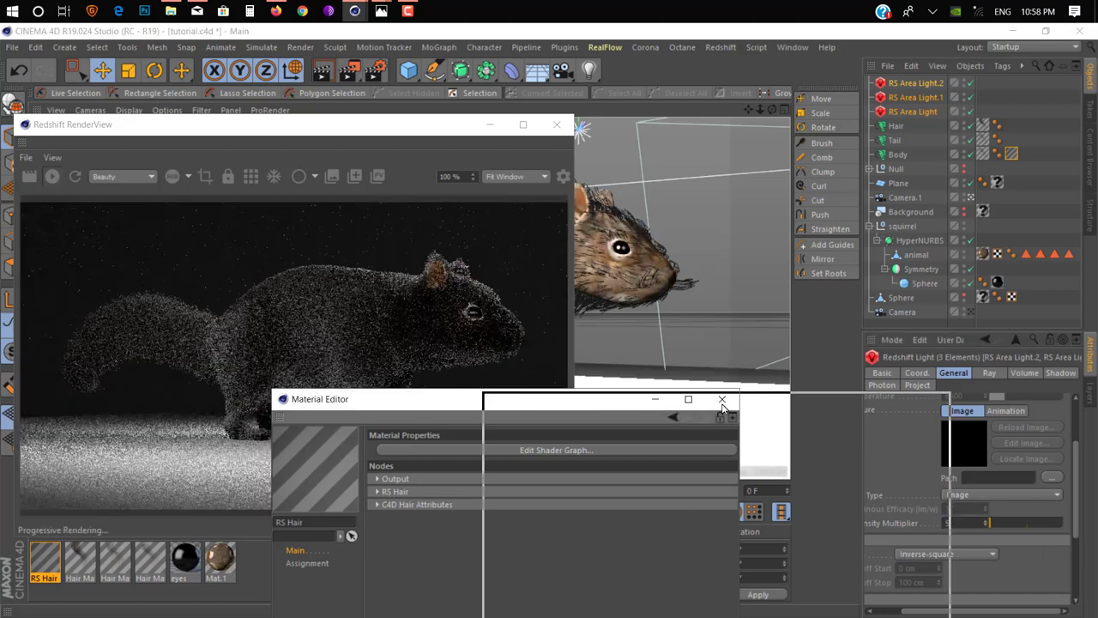
pyautogui.moveTo(314, 136); pyautogui.dragTo(841, 118)
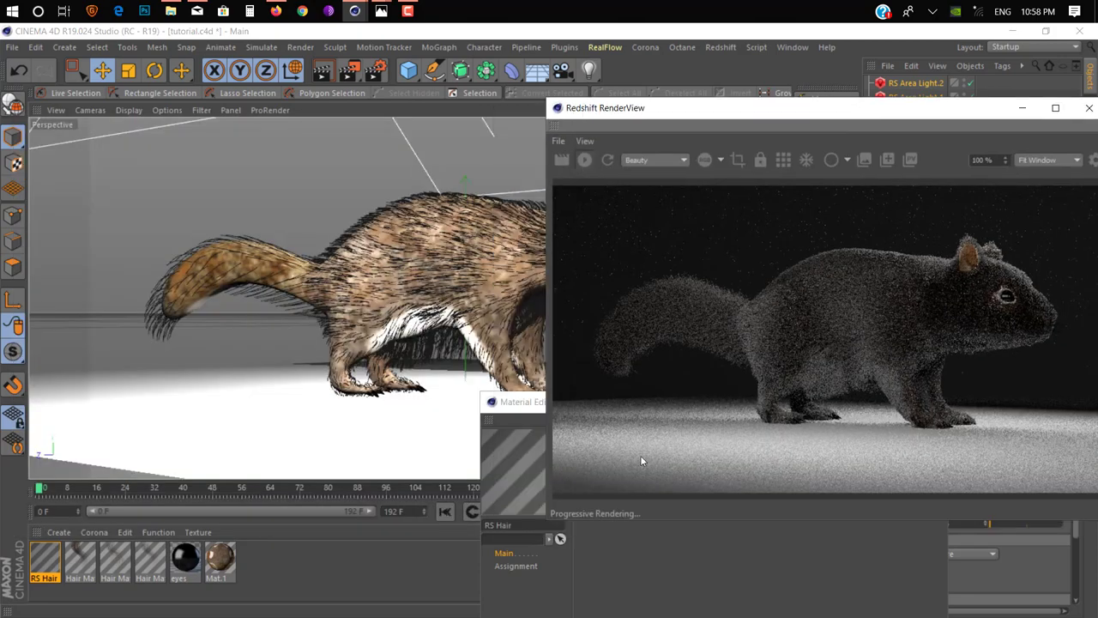
pyautogui.click(673, 527)
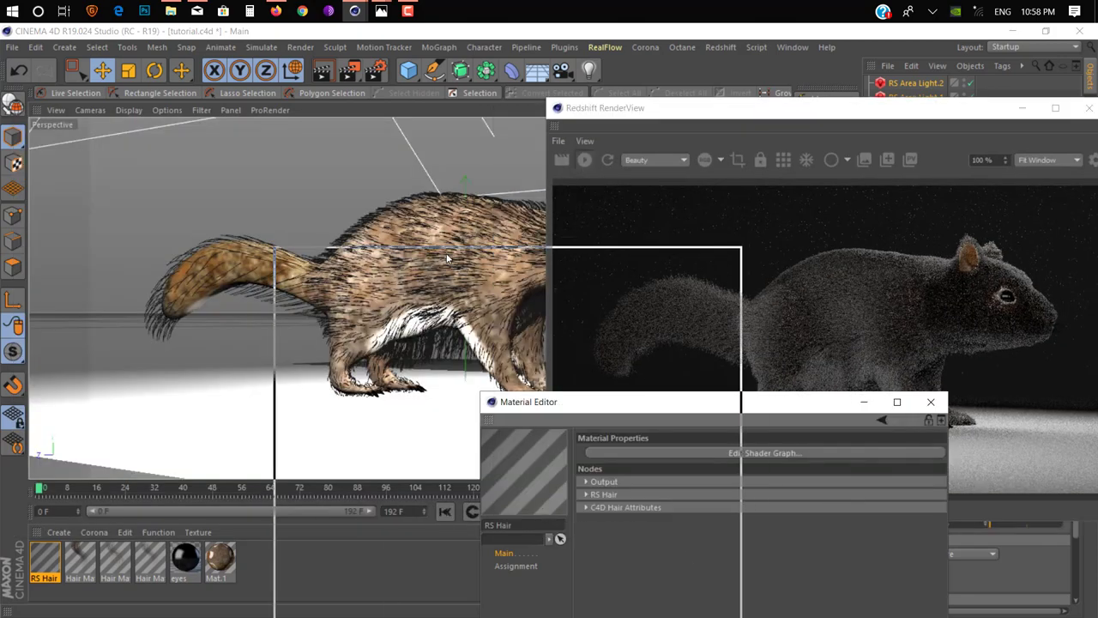
pyautogui.moveTo(652, 396); pyautogui.dragTo(214, 104)
# In RS Hair's shader graph, place C4D Hair Attributes beside RS Hair and unplug Diffuse Color
pyautogui.click(287, 160)
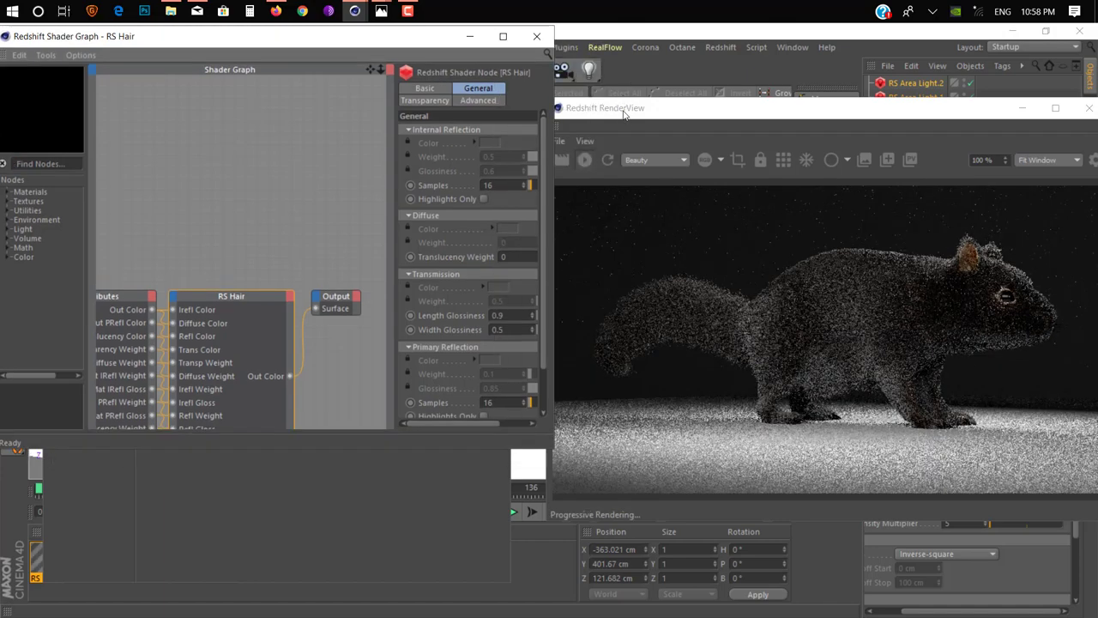
pyautogui.moveTo(628, 107); pyautogui.dragTo(649, 67)
pyautogui.click(243, 292)
pyautogui.moveTo(244, 294); pyautogui.dragTo(283, 201)
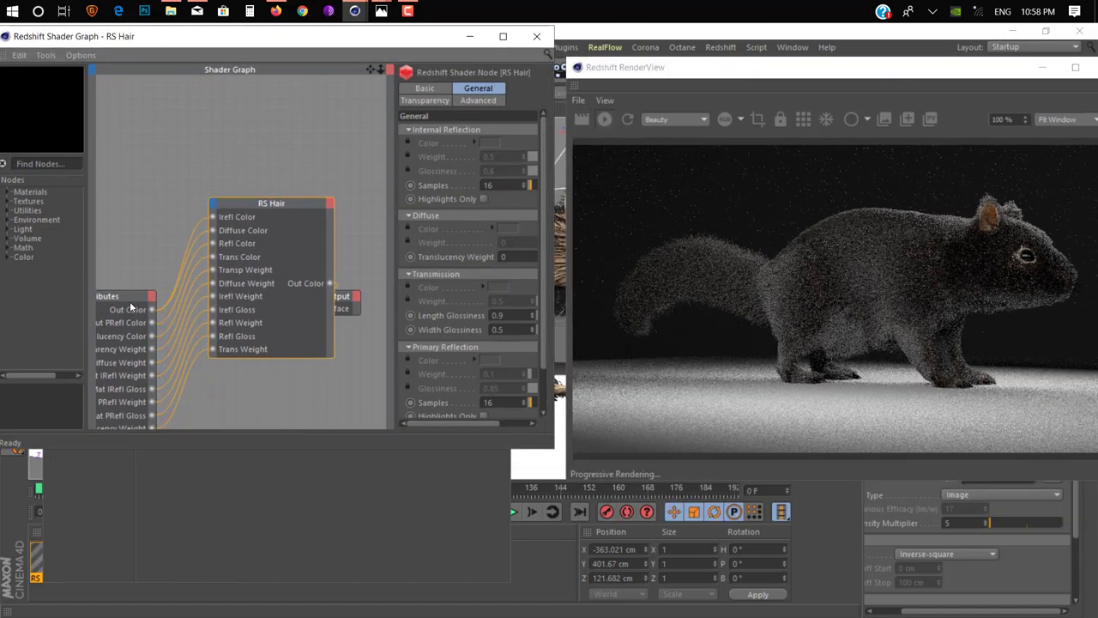
pyautogui.moveTo(121, 292)
pyautogui.mouseDown()
pyautogui.moveTo(139, 109)
pyautogui.moveTo(170, 96)
pyautogui.mouseUp()
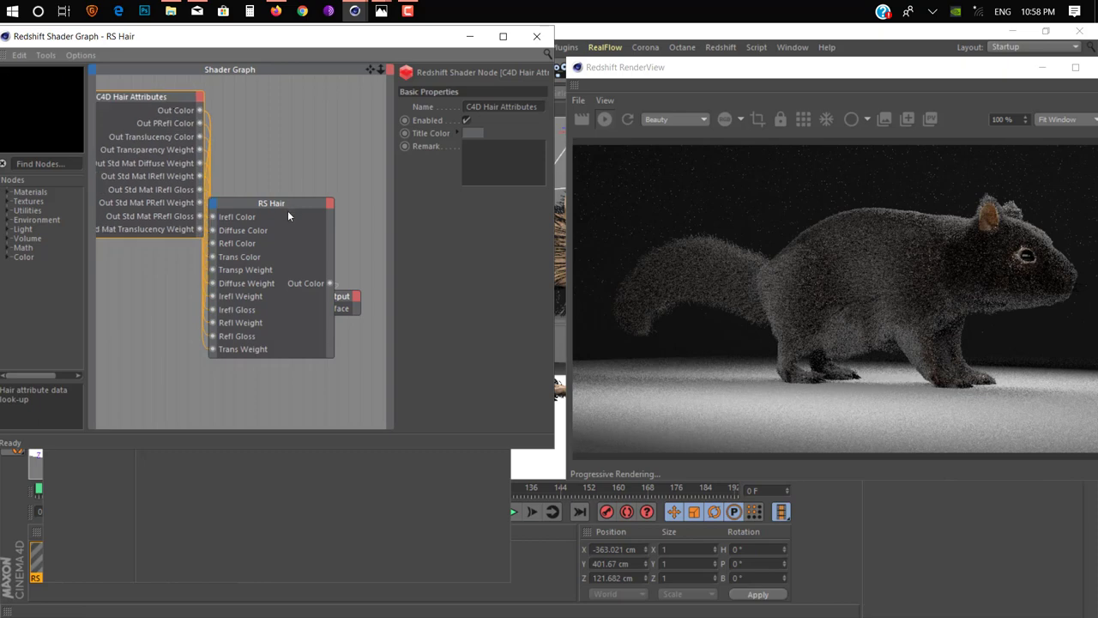
pyautogui.moveTo(287, 210)
pyautogui.mouseDown()
pyautogui.moveTo(323, 102)
pyautogui.moveTo(309, 80)
pyautogui.moveTo(307, 105)
pyautogui.mouseUp()
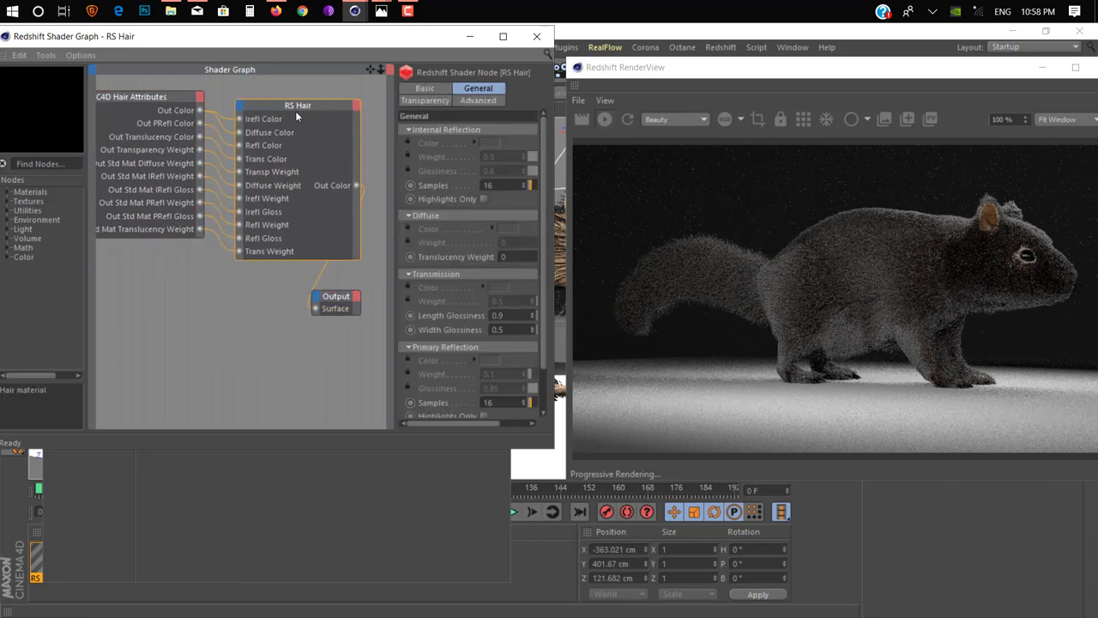
pyautogui.click(169, 119)
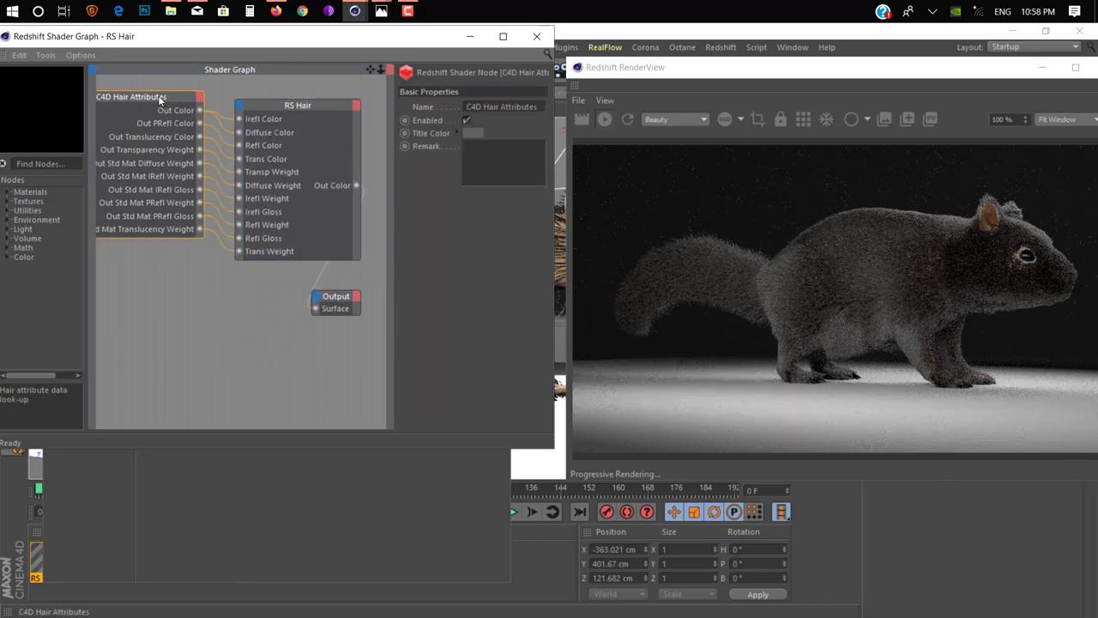
pyautogui.moveTo(157, 96)
pyautogui.mouseDown()
pyautogui.moveTo(172, 110)
pyautogui.moveTo(162, 119)
pyautogui.mouseUp()
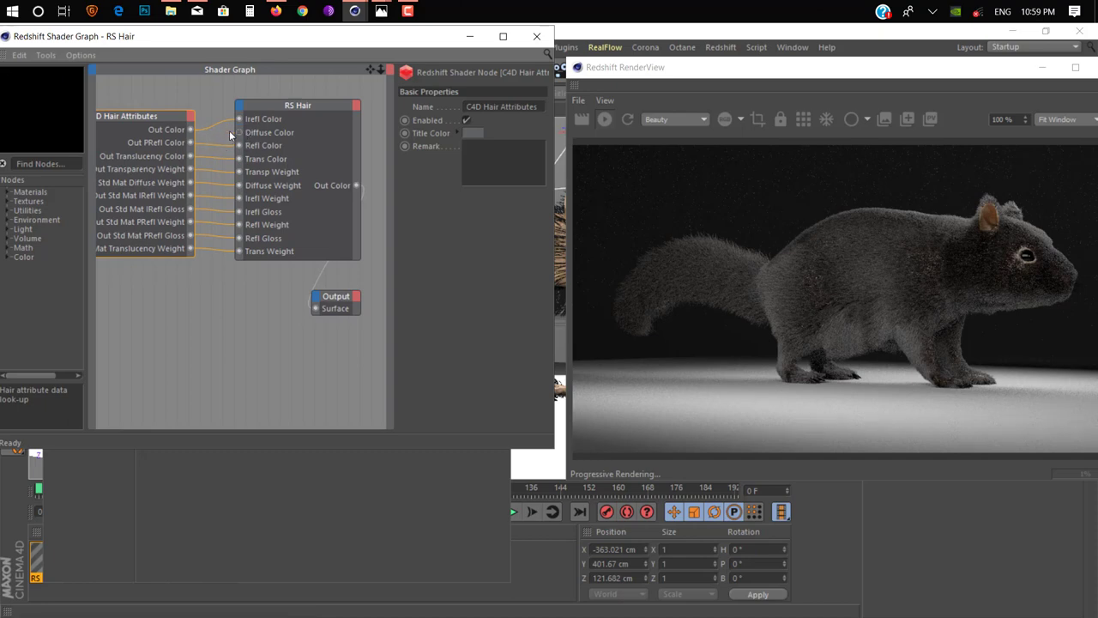
pyautogui.moveTo(239, 133); pyautogui.dragTo(155, 154)
# Search the node list for 'tex' and add an RS Texture node to the graph
pyautogui.click(60, 163)
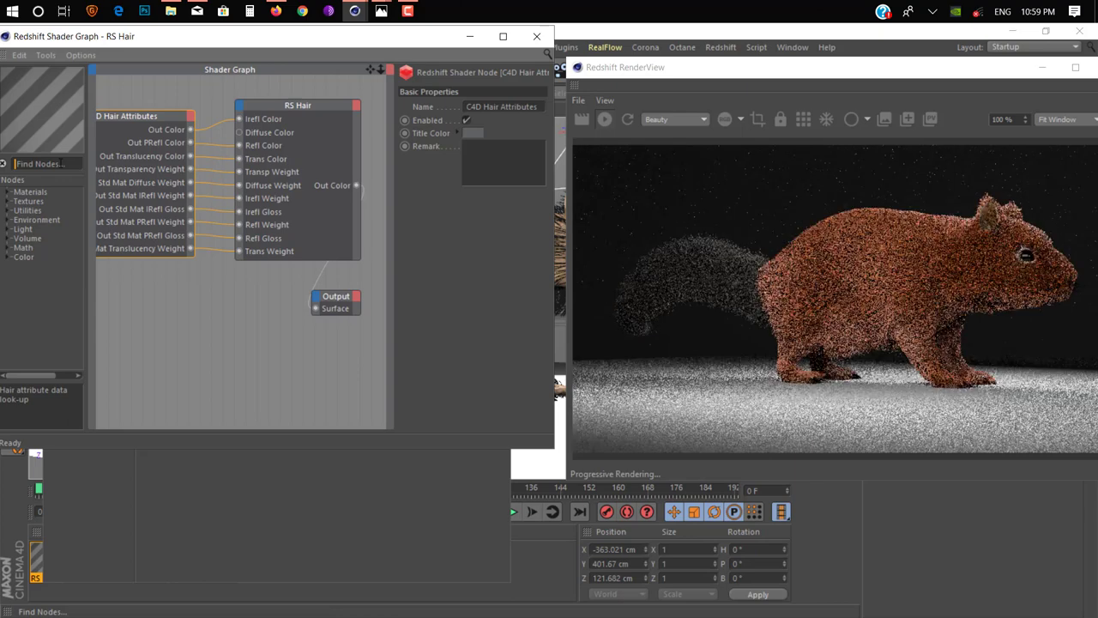
pyautogui.write('tex')
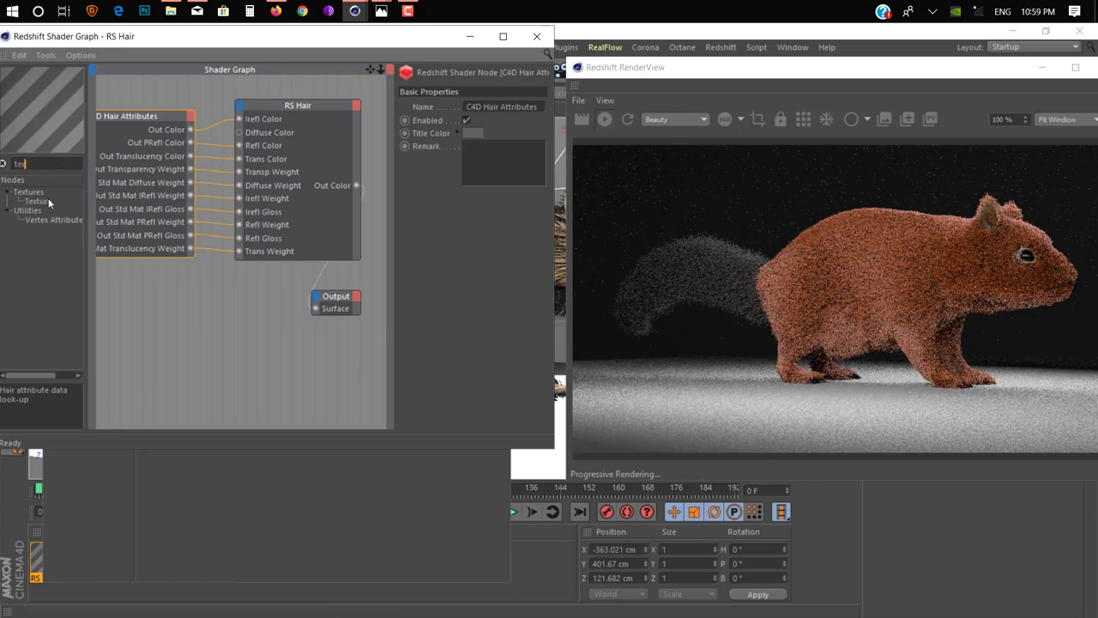
pyautogui.moveTo(48, 200)
pyautogui.mouseDown()
pyautogui.moveTo(189, 314)
pyautogui.moveTo(240, 133)
pyautogui.mouseUp()
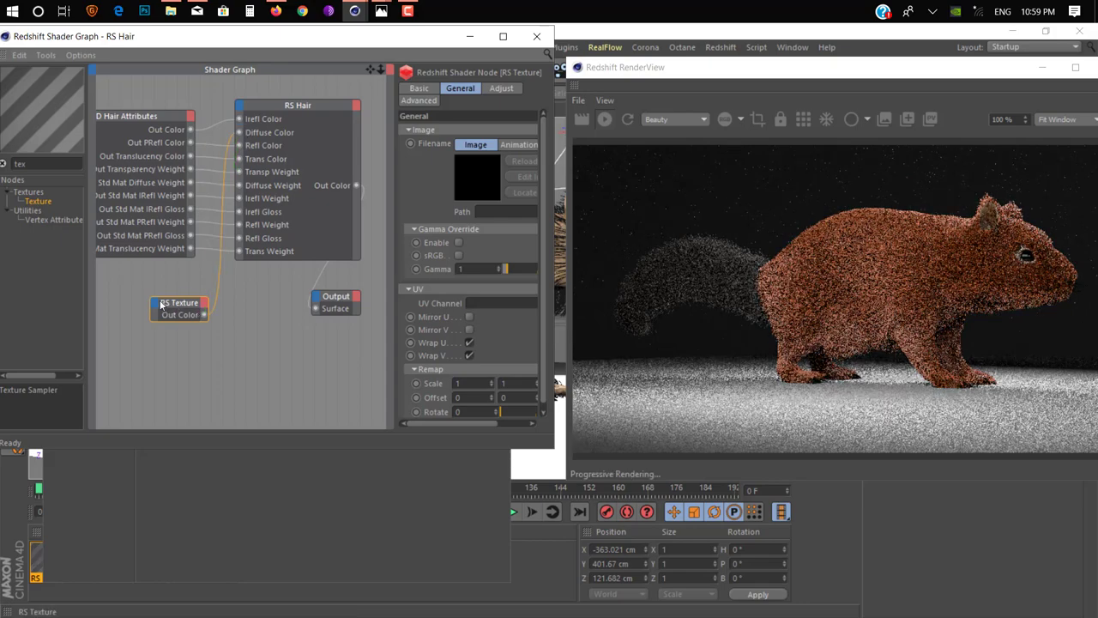
pyautogui.moveTo(175, 303); pyautogui.dragTo(155, 301)
# Widen the node panel, browse to Desktop without loading an image, then open RS Hair's settings
pyautogui.moveTo(399, 274); pyautogui.dragTo(355, 274)
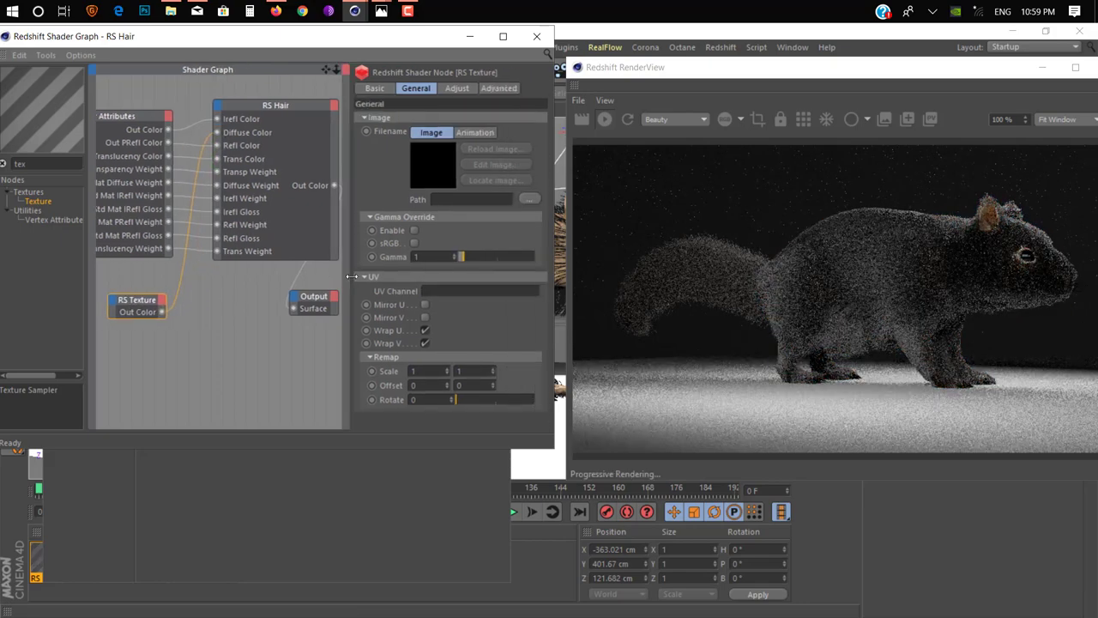
pyautogui.click(524, 200)
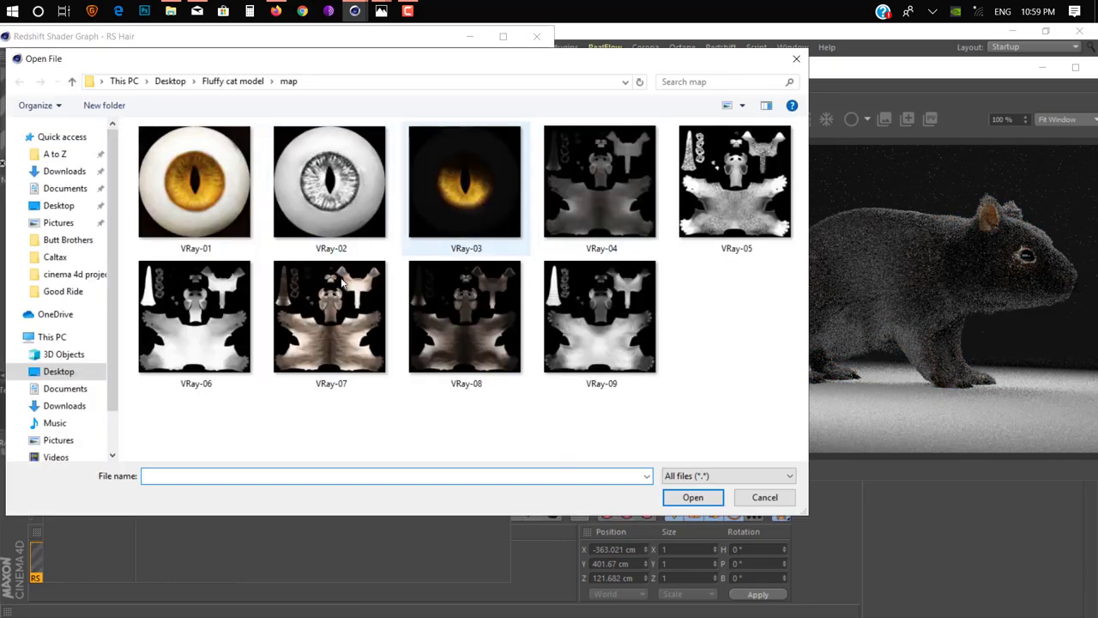
pyautogui.click(171, 82)
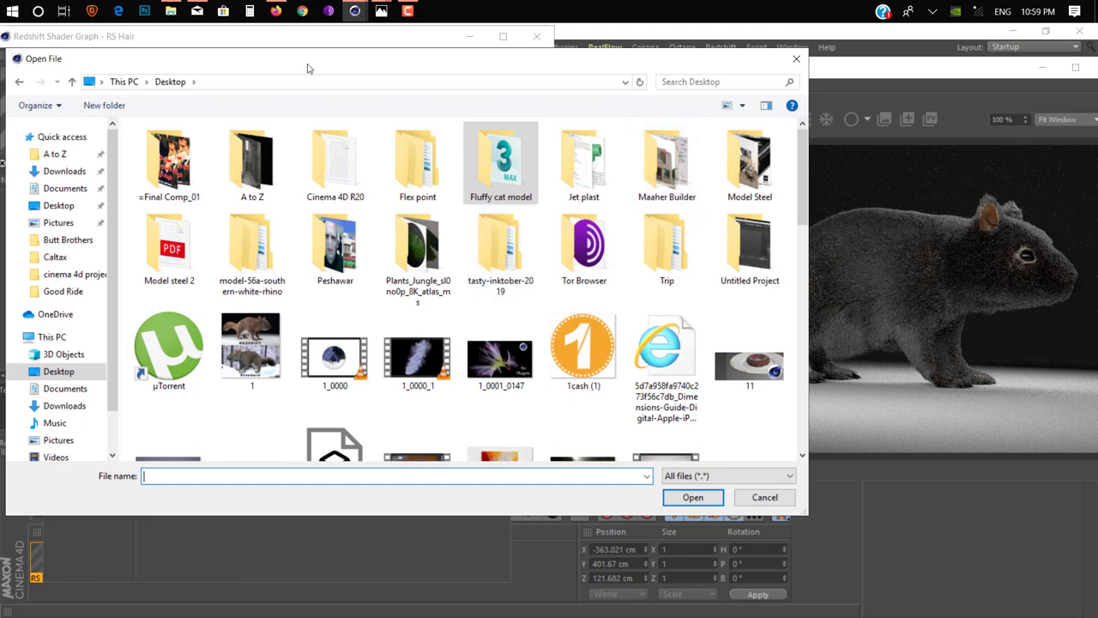
pyautogui.click(797, 59)
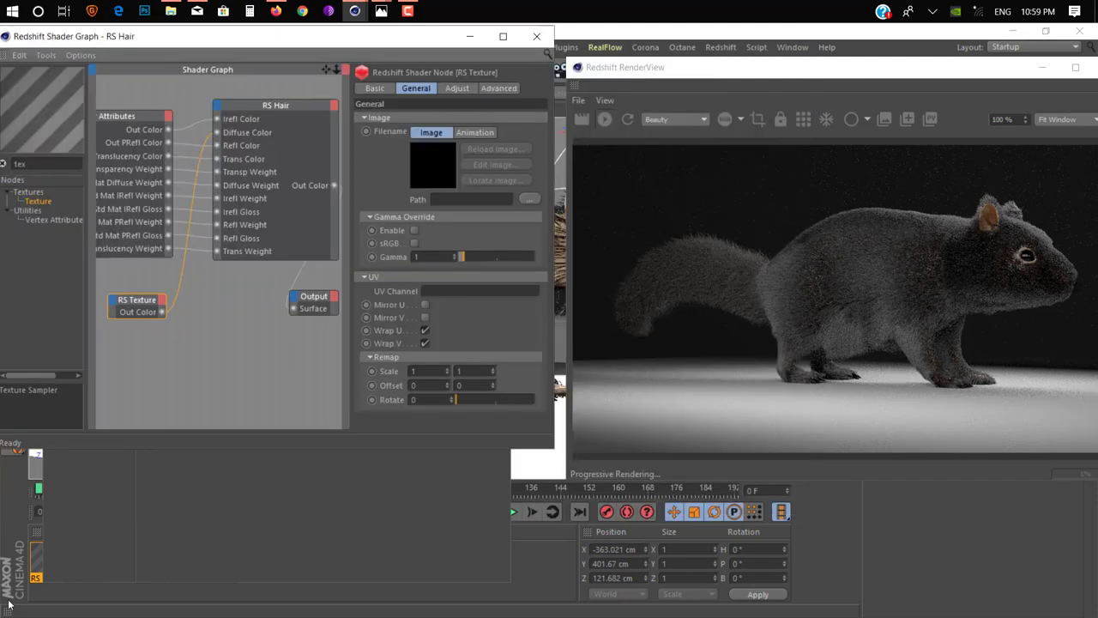
pyautogui.click(158, 463)
# Load skin.jpg from Mat.1's colour texture into the RS Texture node
pyautogui.moveTo(396, 115); pyautogui.dragTo(719, 118)
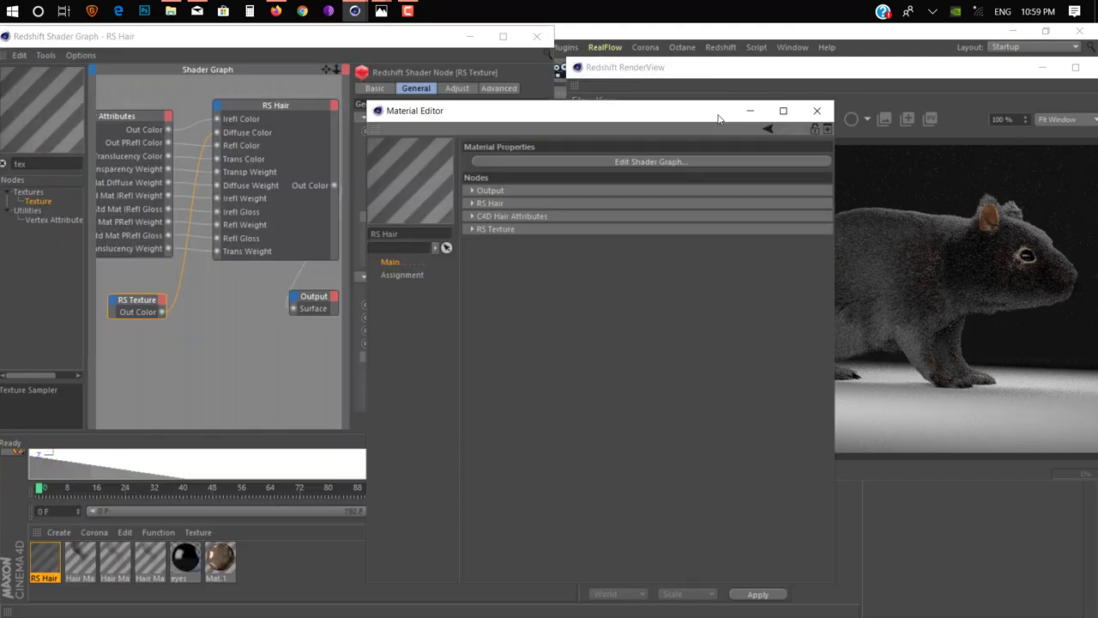
pyautogui.click(219, 562)
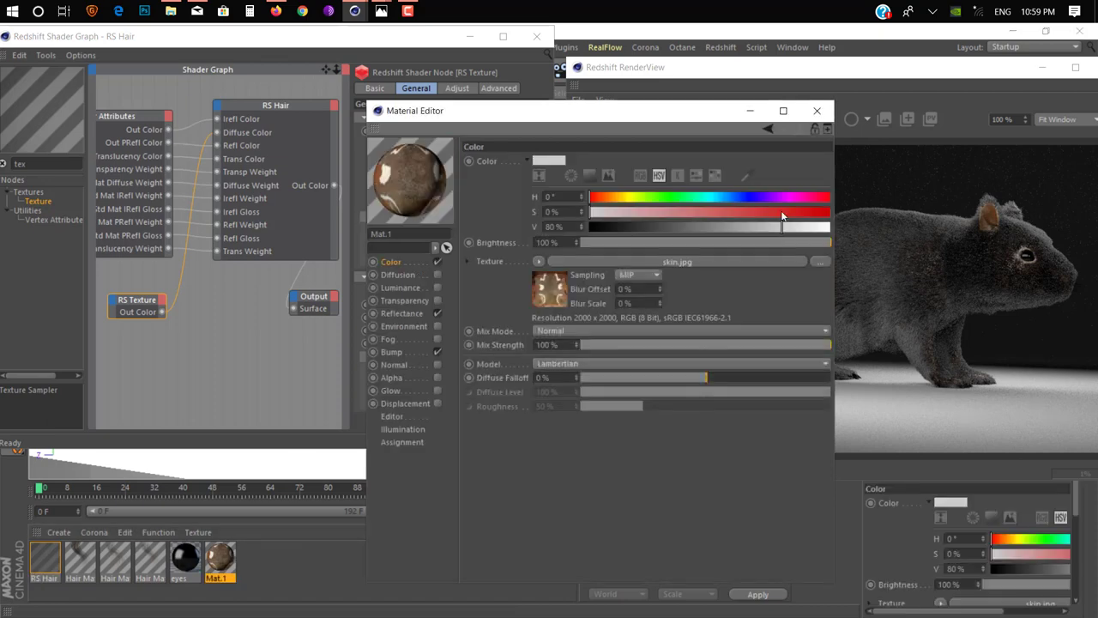
pyautogui.click(768, 254)
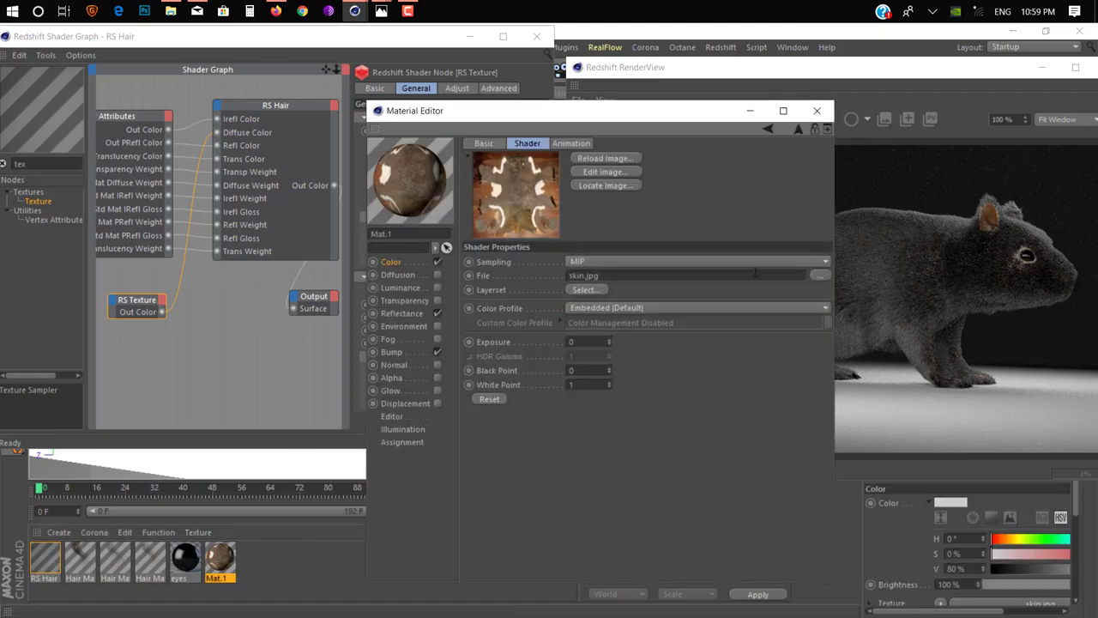
pyautogui.click(816, 111)
pyautogui.moveTo(495, 199); pyautogui.dragTo(495, 214)
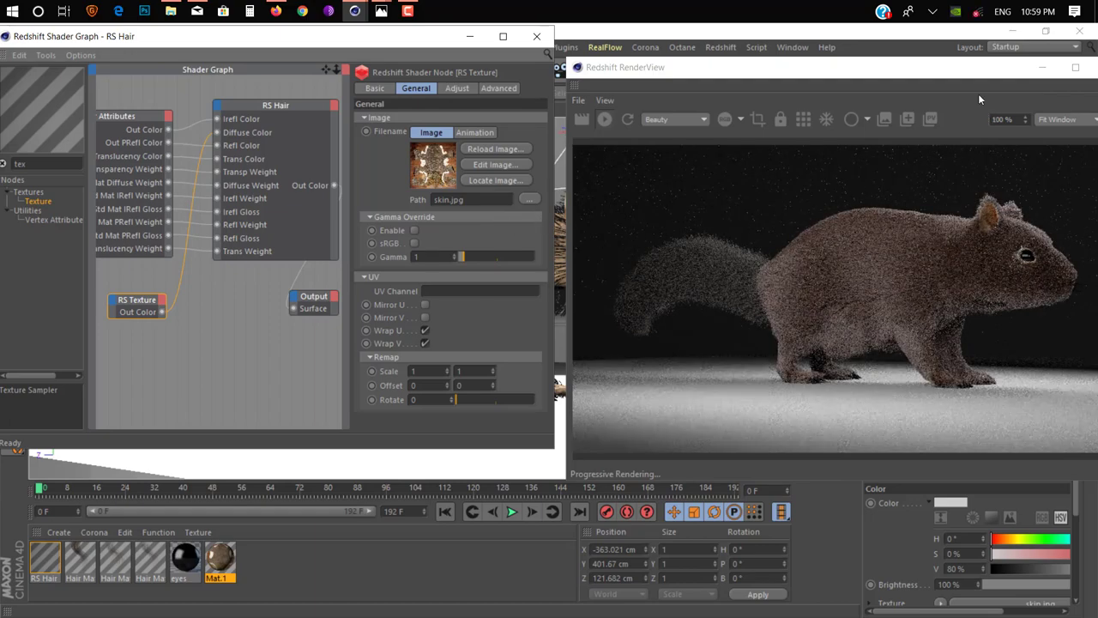
# Float the RenderView, delete the RS Texture node, and wire Attributes Out Color into Diffuse Color
pyautogui.moveTo(978, 67)
pyautogui.mouseDown()
pyautogui.moveTo(816, 76)
pyautogui.moveTo(922, 97)
pyautogui.mouseUp()
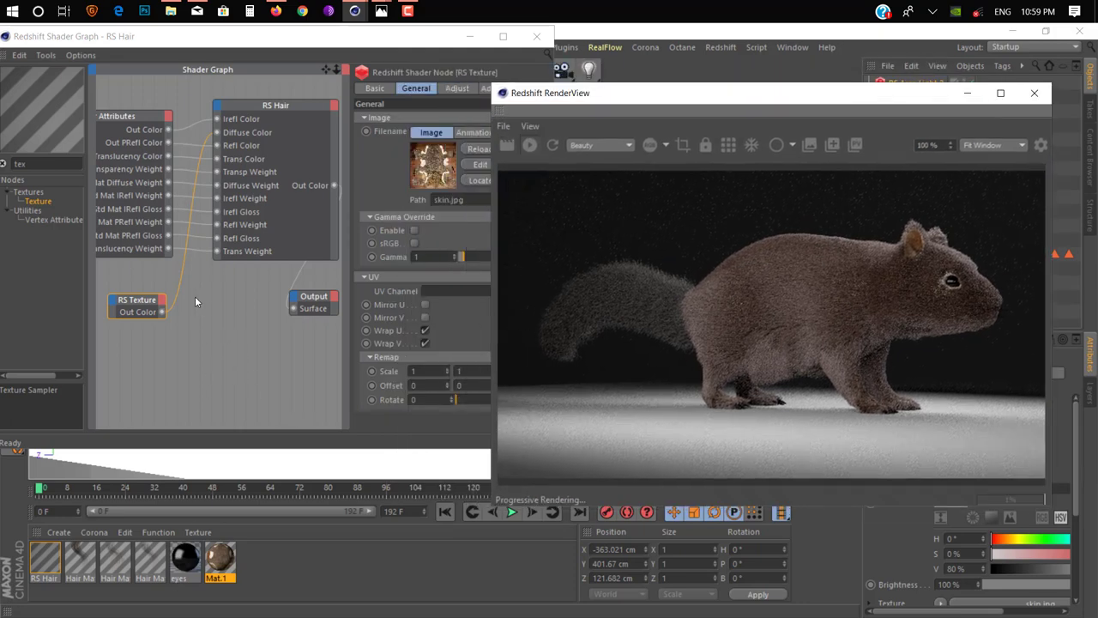
pyautogui.moveTo(138, 283); pyautogui.dragTo(168, 350)
pyautogui.press('Delete')
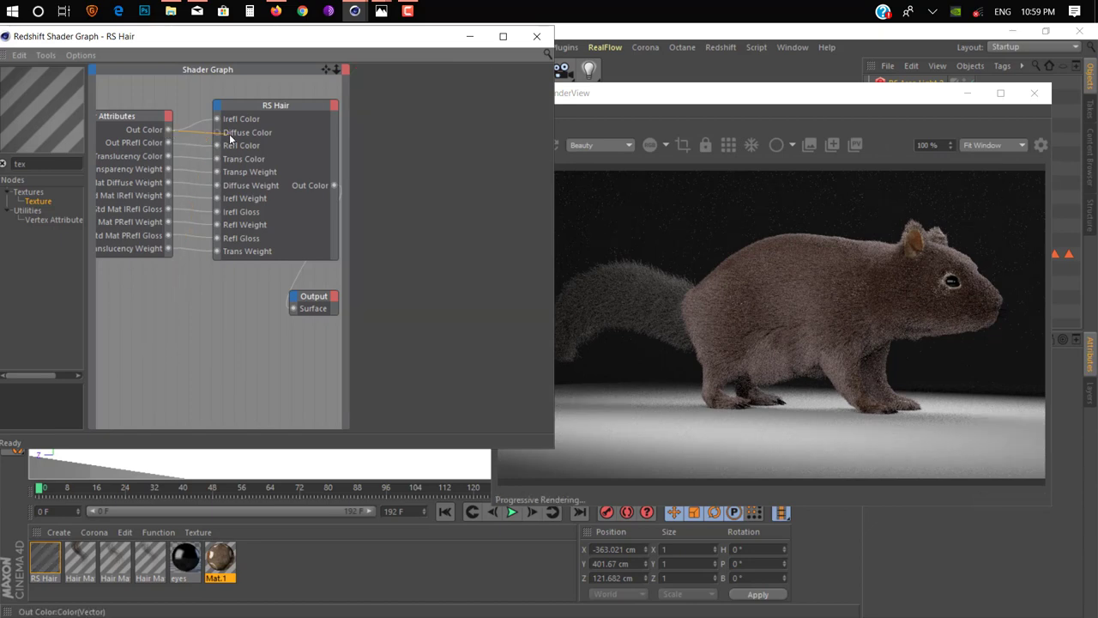
pyautogui.moveTo(230, 139); pyautogui.dragTo(221, 135)
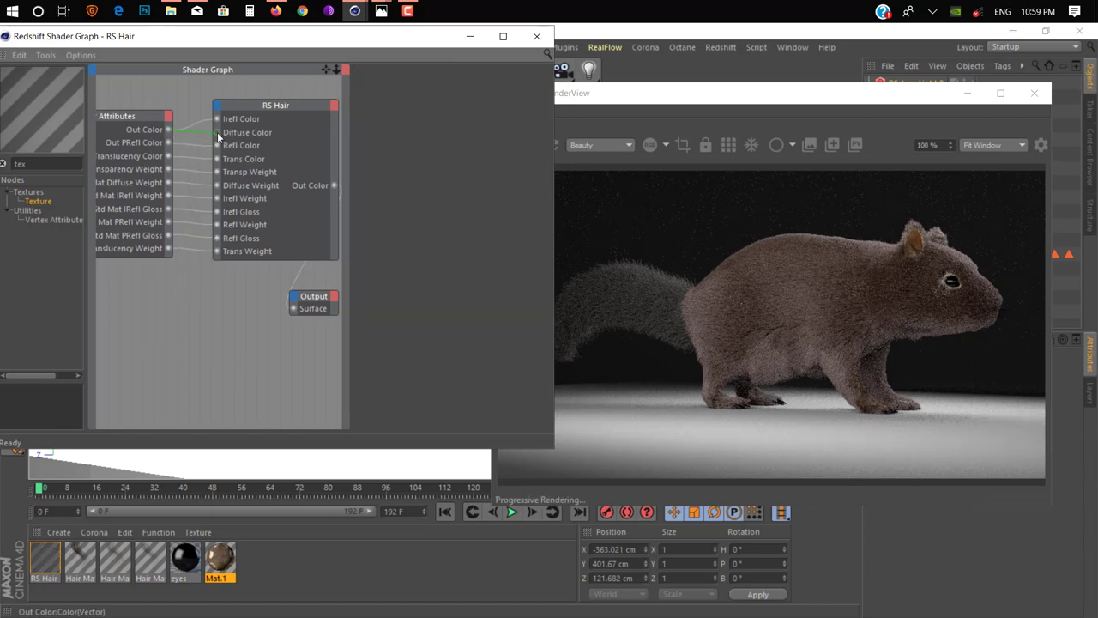
# Open Hair Mat's Color settings and cancel the texture file browser without picking an image
pyautogui.doubleClick(45, 555)
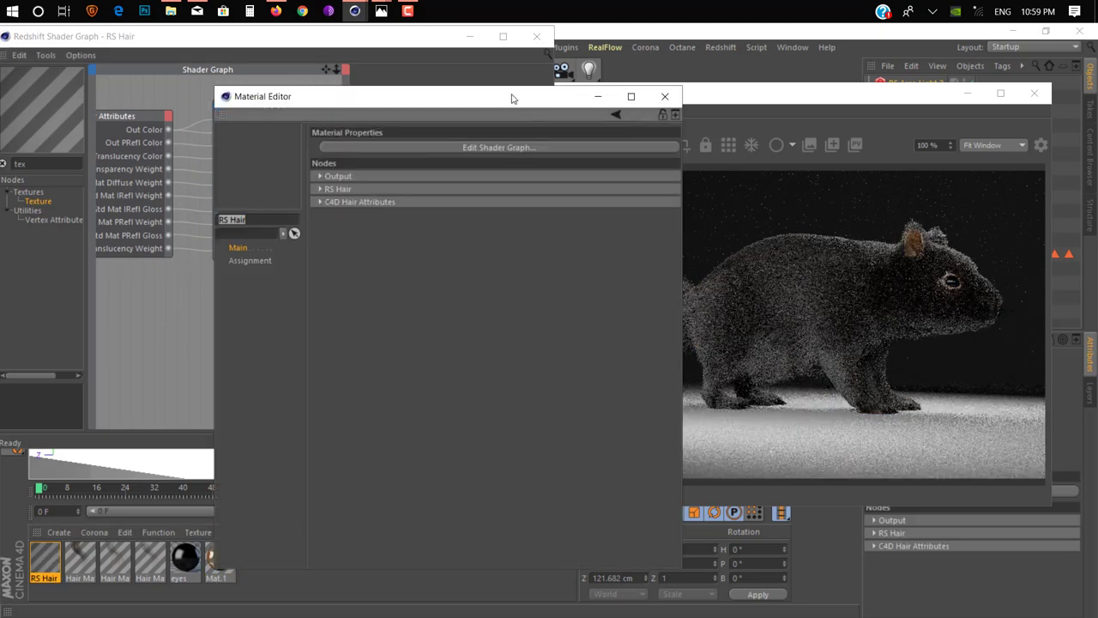
pyautogui.click(665, 96)
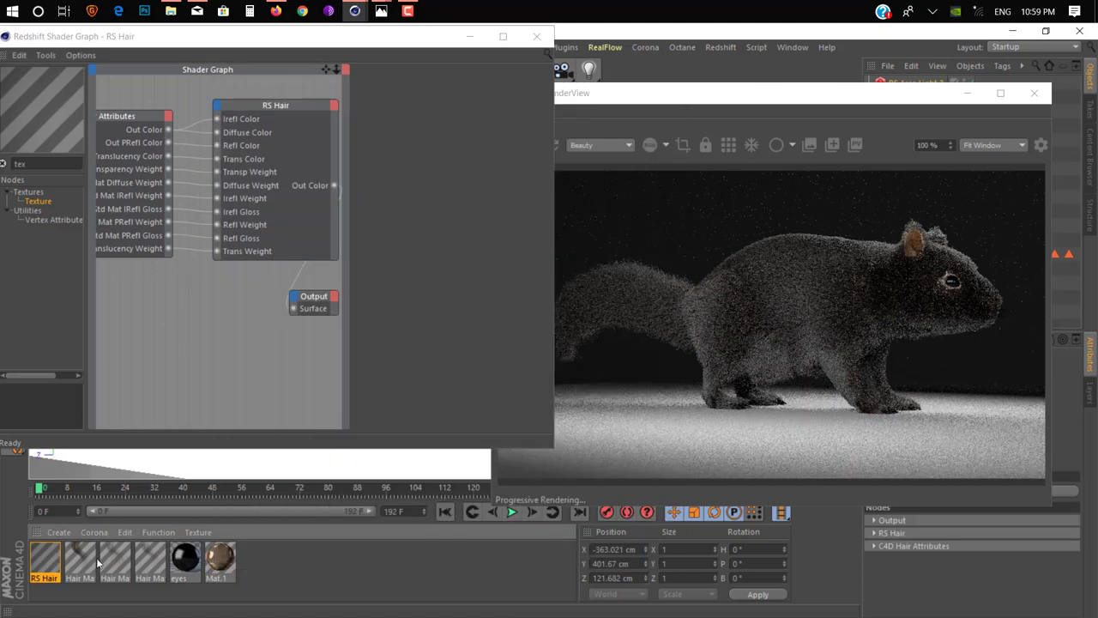
pyautogui.doubleClick(140, 560)
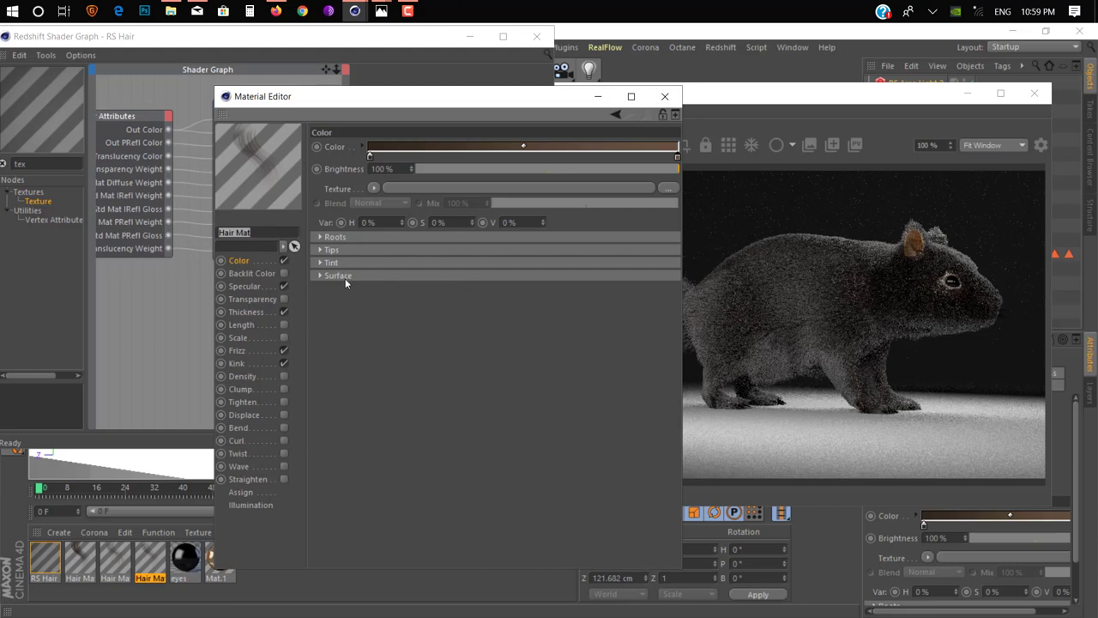
pyautogui.click(243, 261)
pyautogui.click(115, 573)
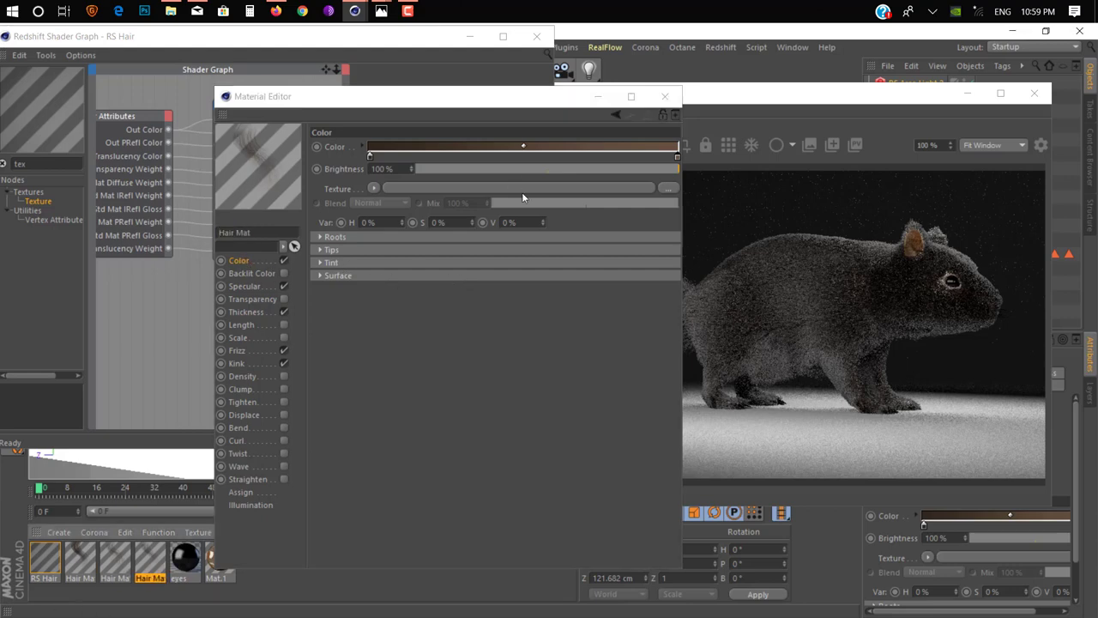
pyautogui.click(354, 248)
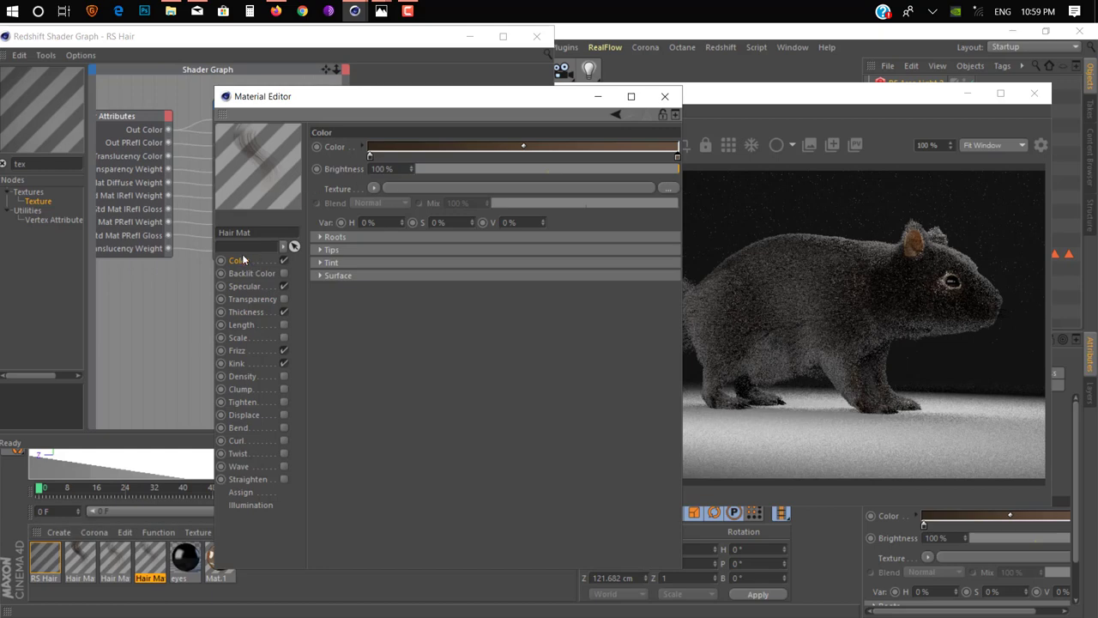
pyautogui.click(394, 187)
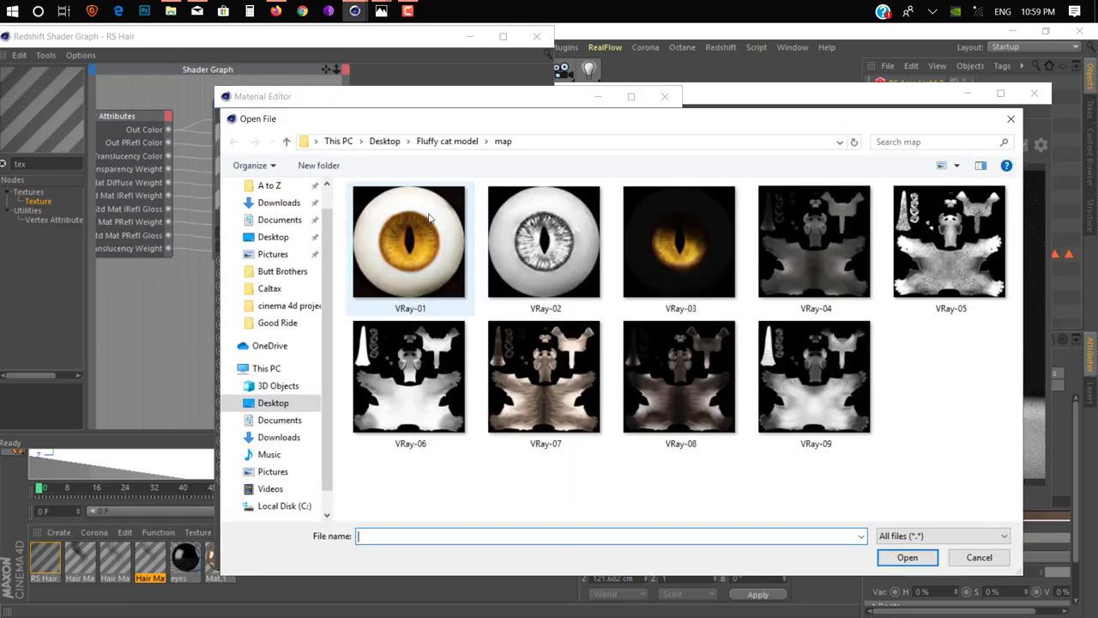
pyautogui.click(1011, 118)
# Try hair colour brightness values of 30%, 55%, 86%, 94%, 34%, and 41%, settling on 99%
pyautogui.click(495, 170)
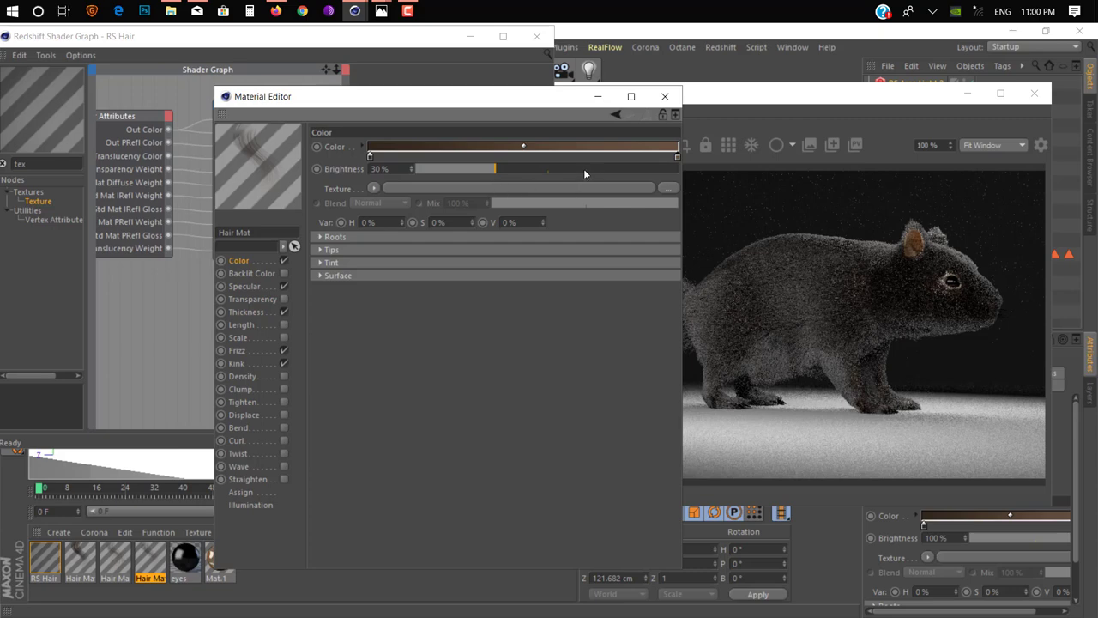
pyautogui.click(561, 169)
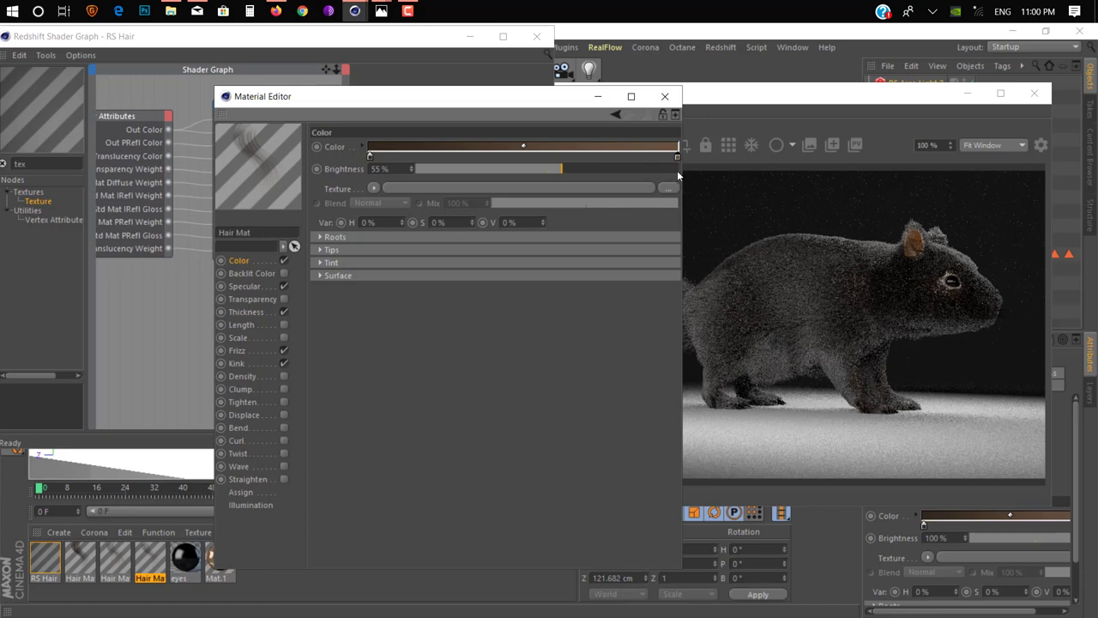
pyautogui.click(643, 169)
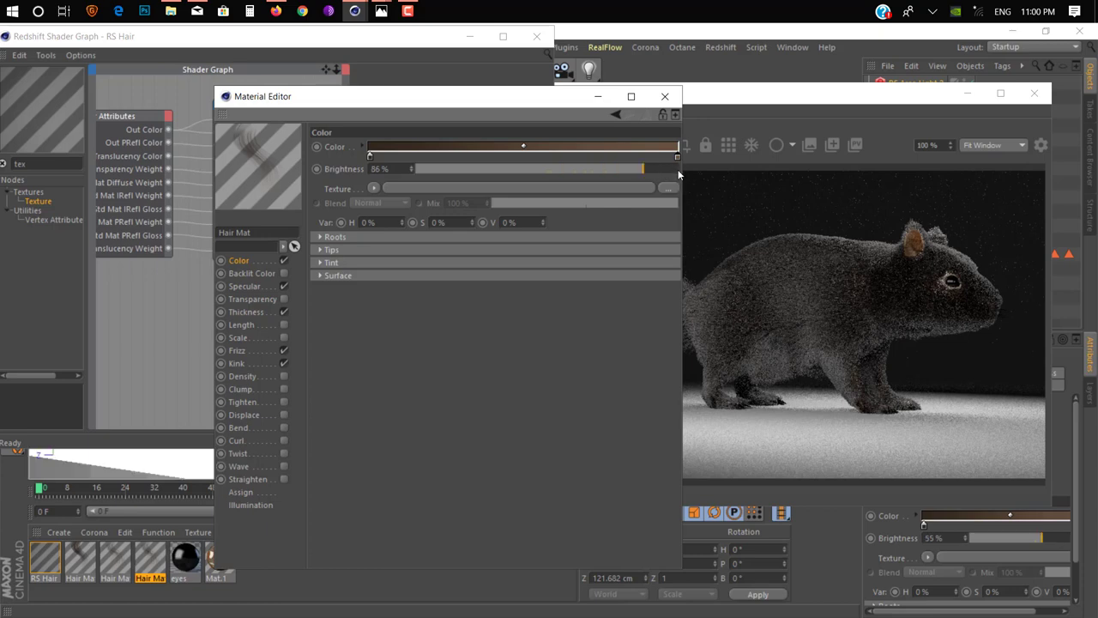
pyautogui.click(664, 169)
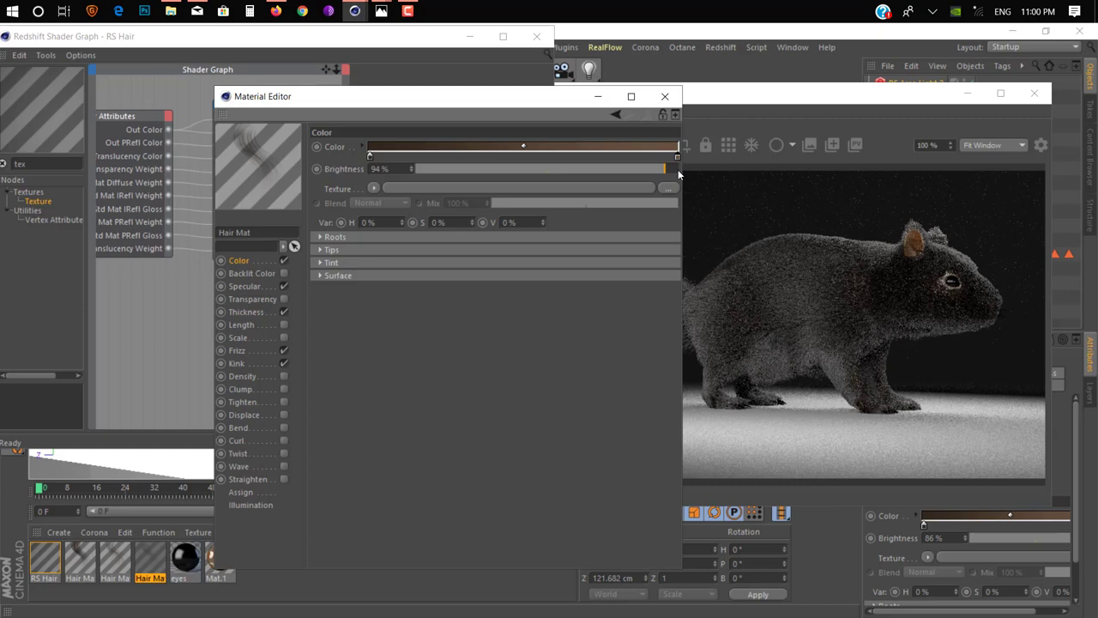
pyautogui.click(678, 169)
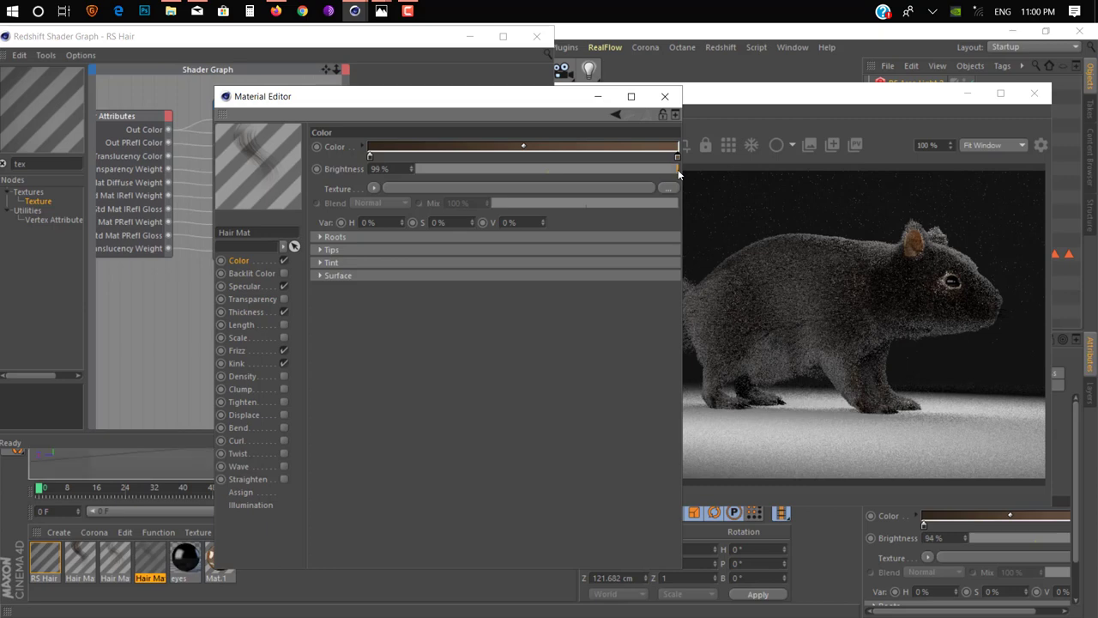
pyautogui.click(506, 169)
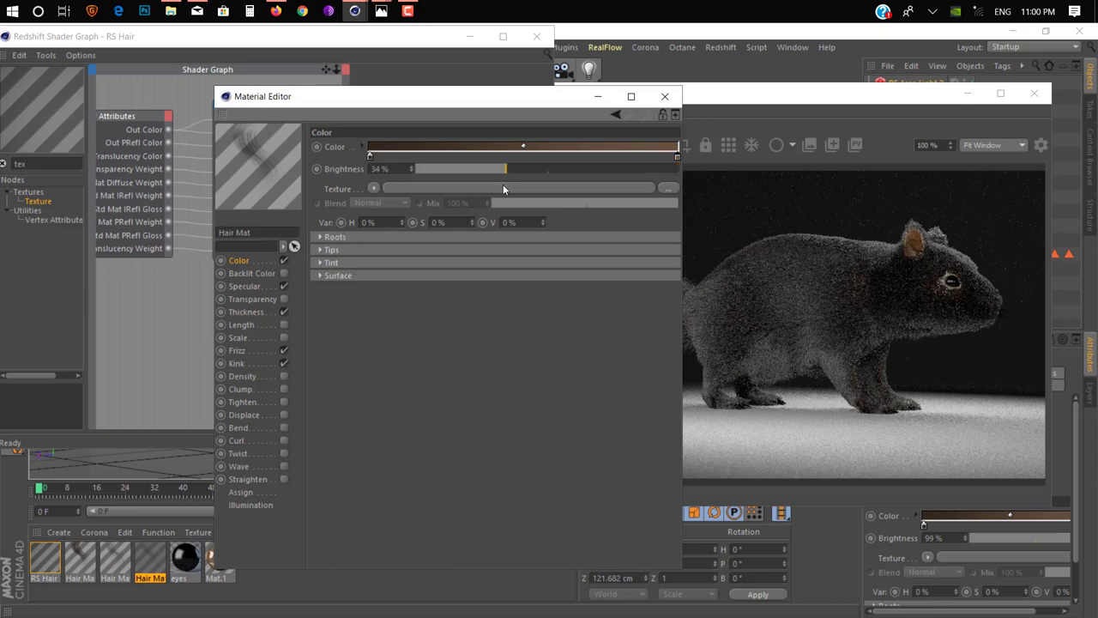
pyautogui.moveTo(523, 173); pyautogui.dragTo(579, 172)
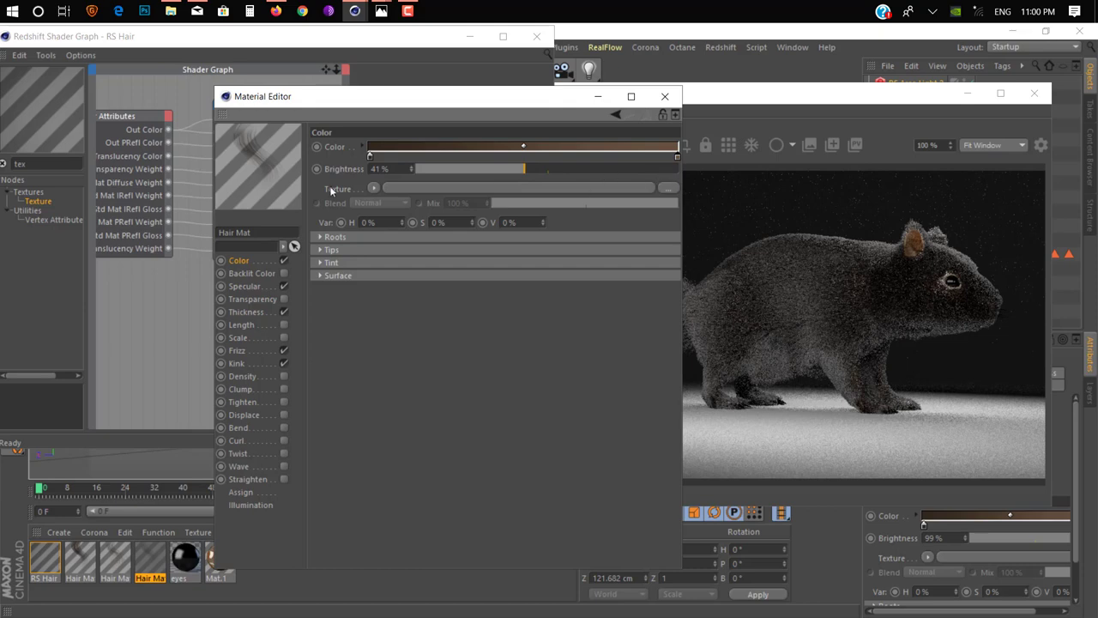
pyautogui.click(678, 169)
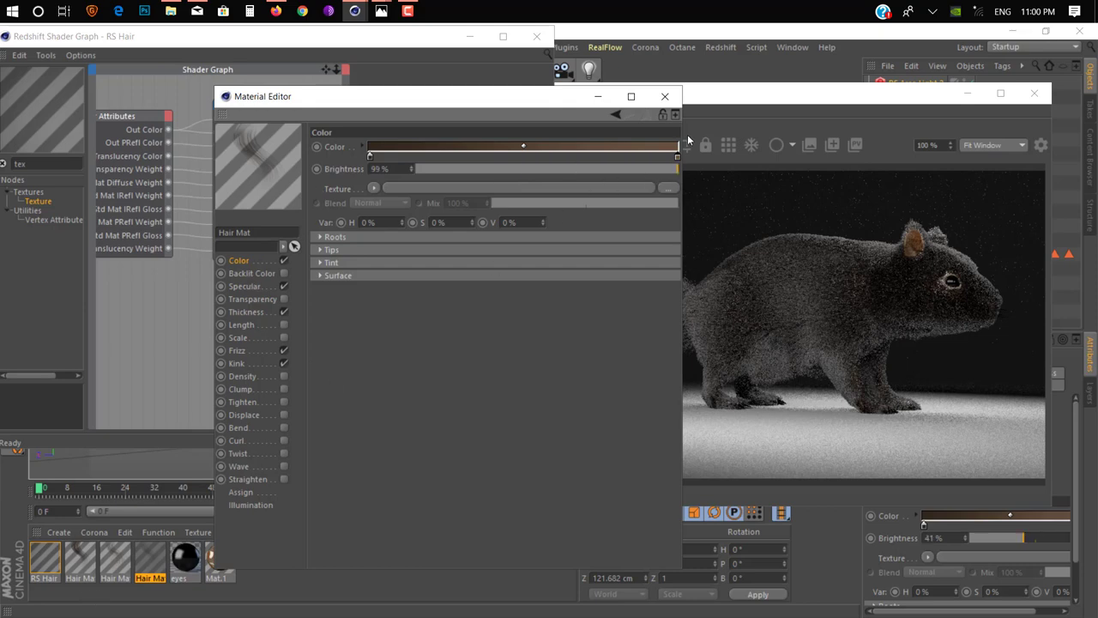
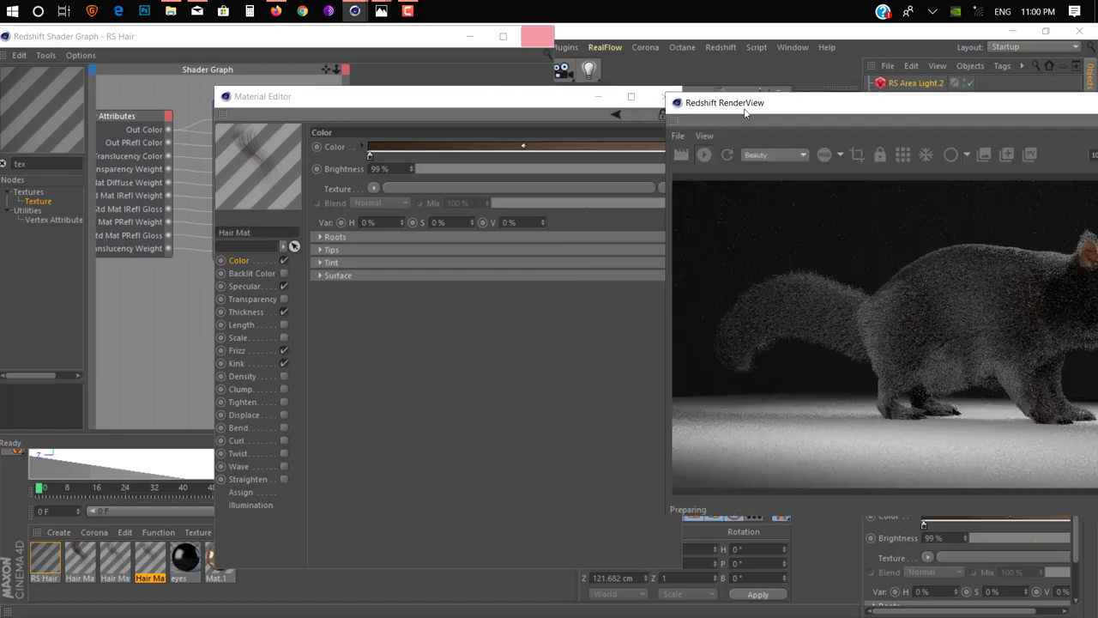
# Stop the render, close the Material Editor and Shader Graph, and re-render the squirrel
pyautogui.click(703, 155)
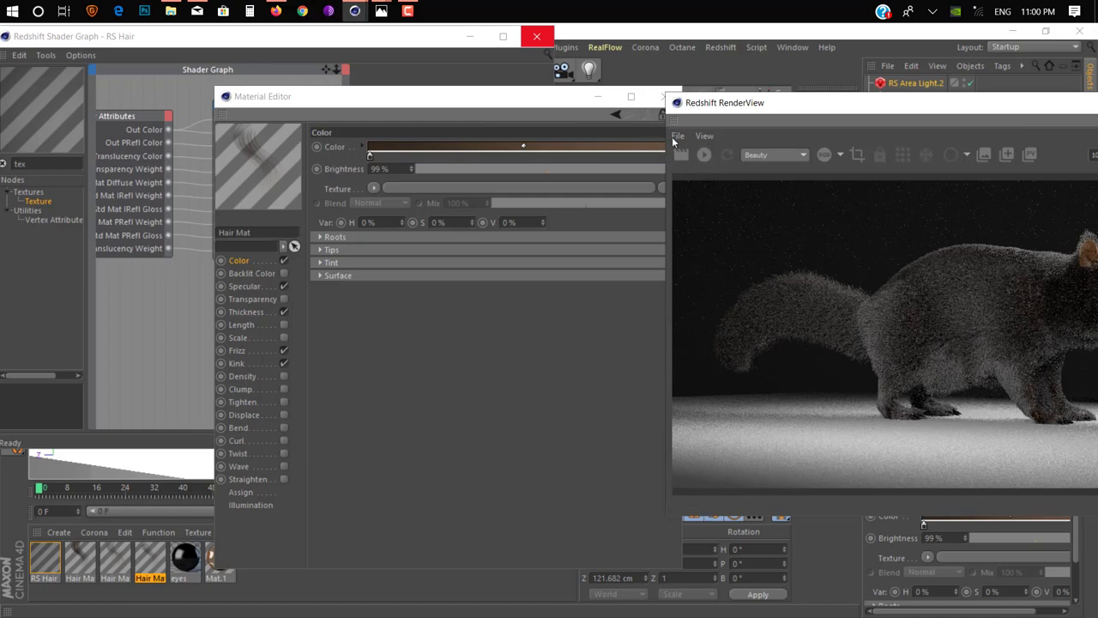
pyautogui.moveTo(793, 117); pyautogui.dragTo(682, 107)
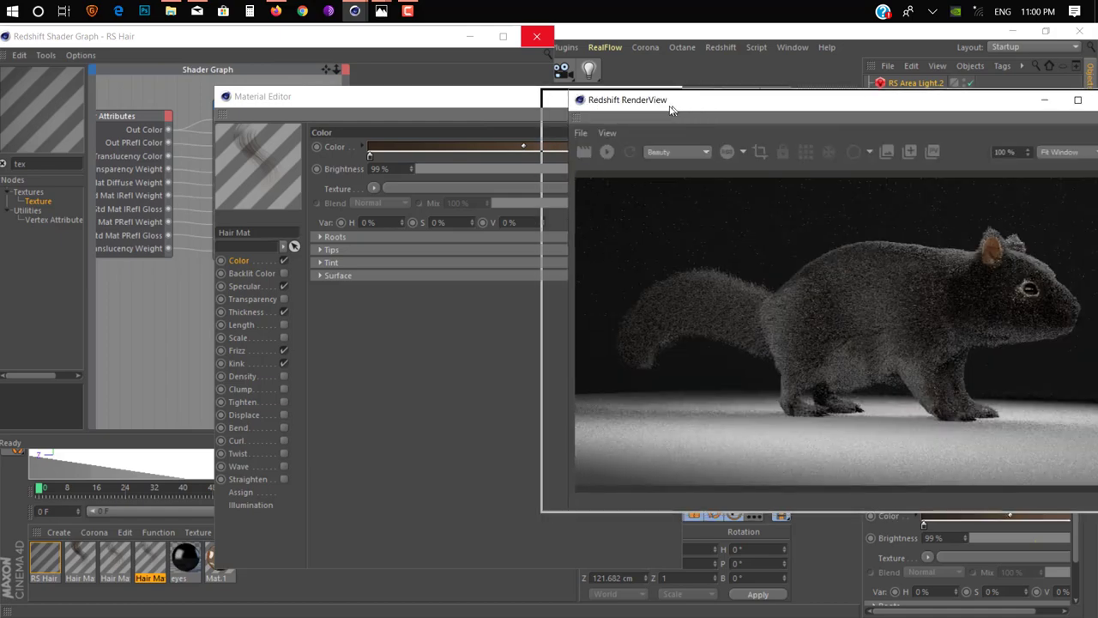
pyautogui.doubleClick(682, 107)
pyautogui.doubleClick(586, 38)
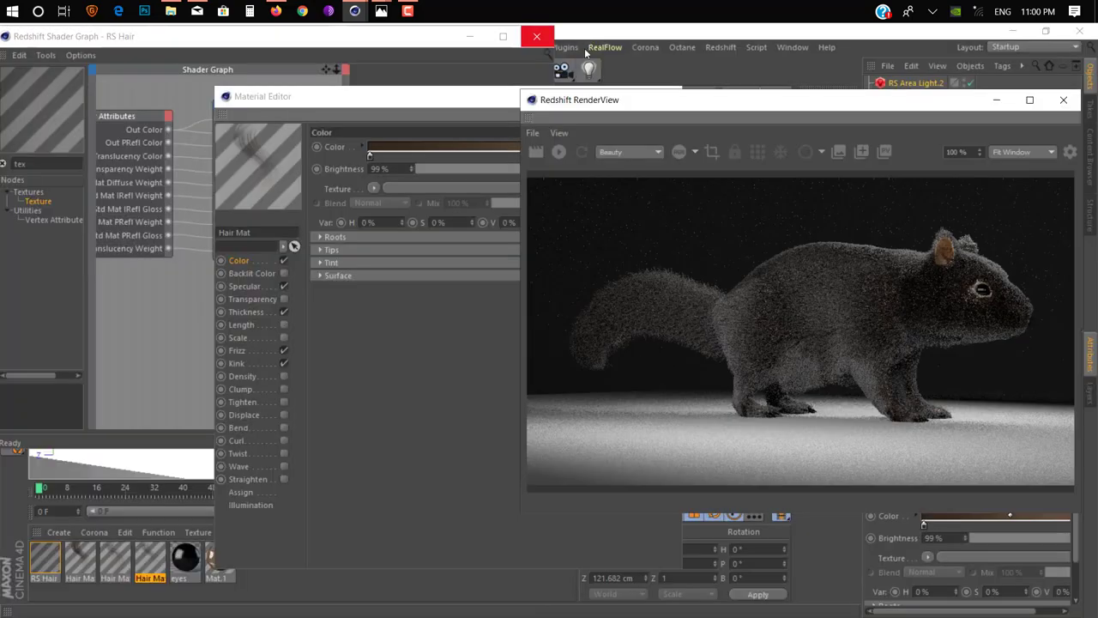
pyautogui.moveTo(640, 96); pyautogui.dragTo(658, 97)
pyautogui.click(684, 97)
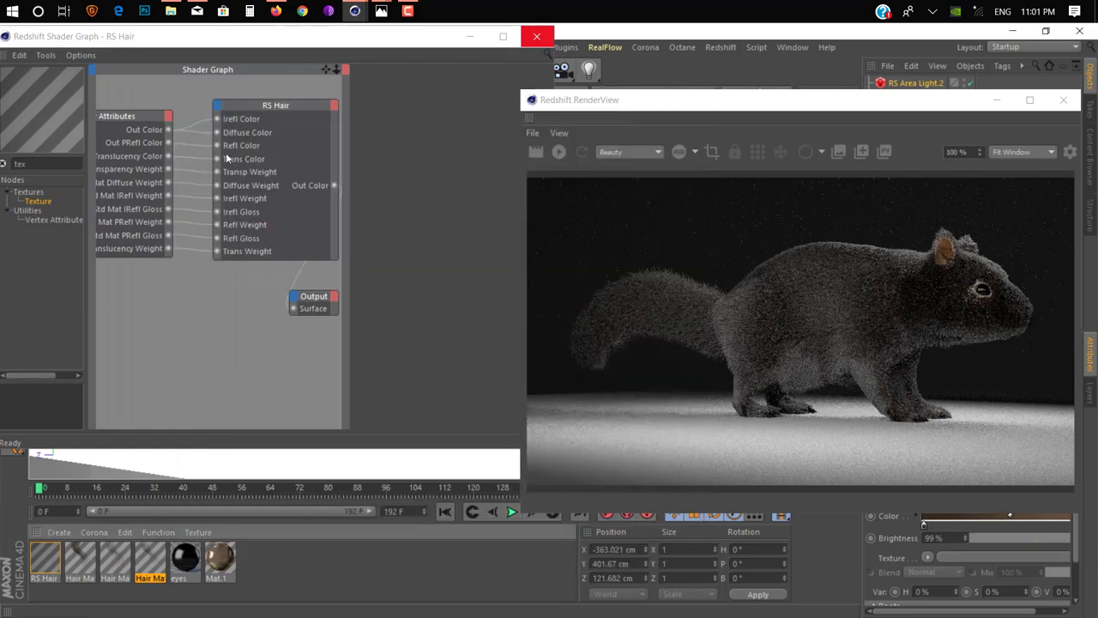
pyautogui.click(536, 40)
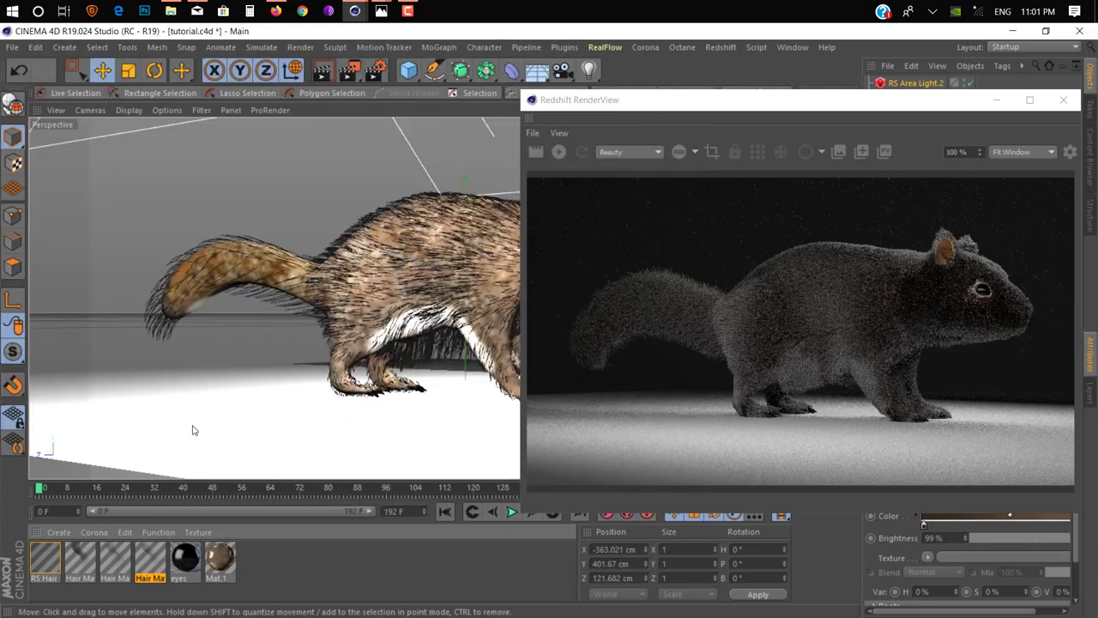
pyautogui.click(567, 154)
# Rename the three Hair Mat materials to Body, Tail and Mustache, then open Body
pyautogui.doubleClick(150, 578)
pyautogui.write('Bo')
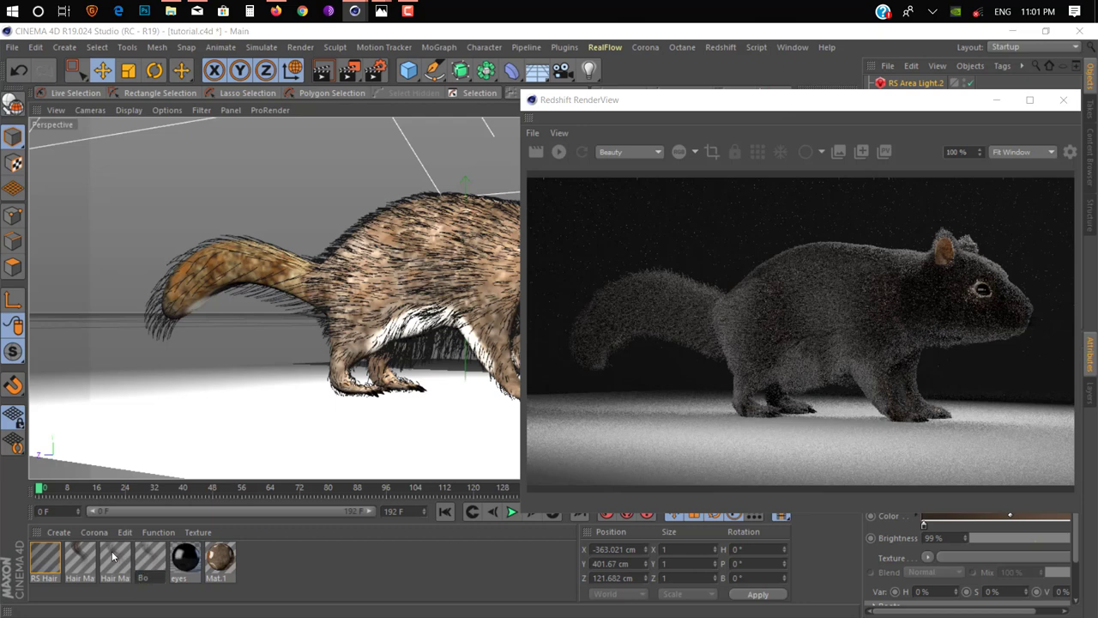
pyautogui.write('ddy')
pyautogui.write('y')
pyautogui.press('Return')
pyautogui.doubleClick(120, 579)
pyautogui.write('Tai')
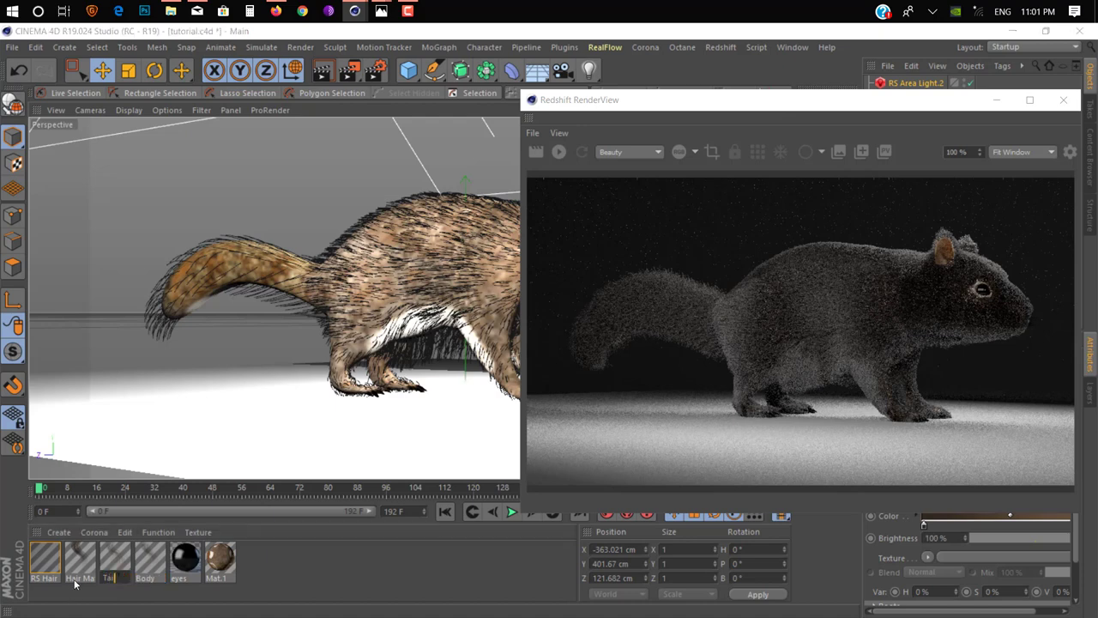
pyautogui.click(75, 580)
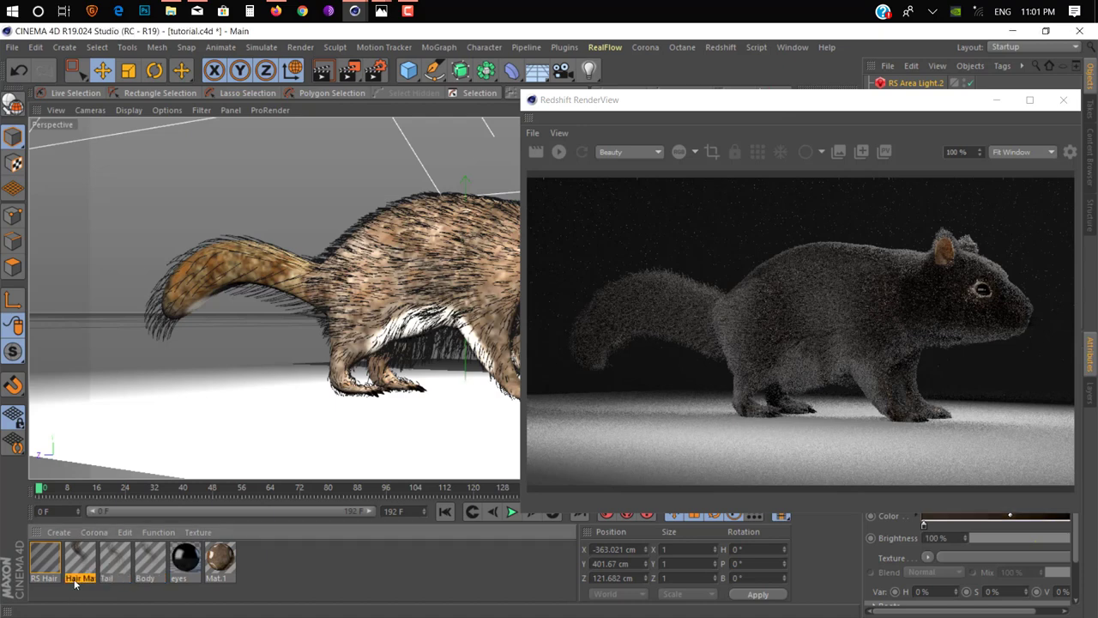
pyautogui.doubleClick(75, 579)
pyautogui.write('M')
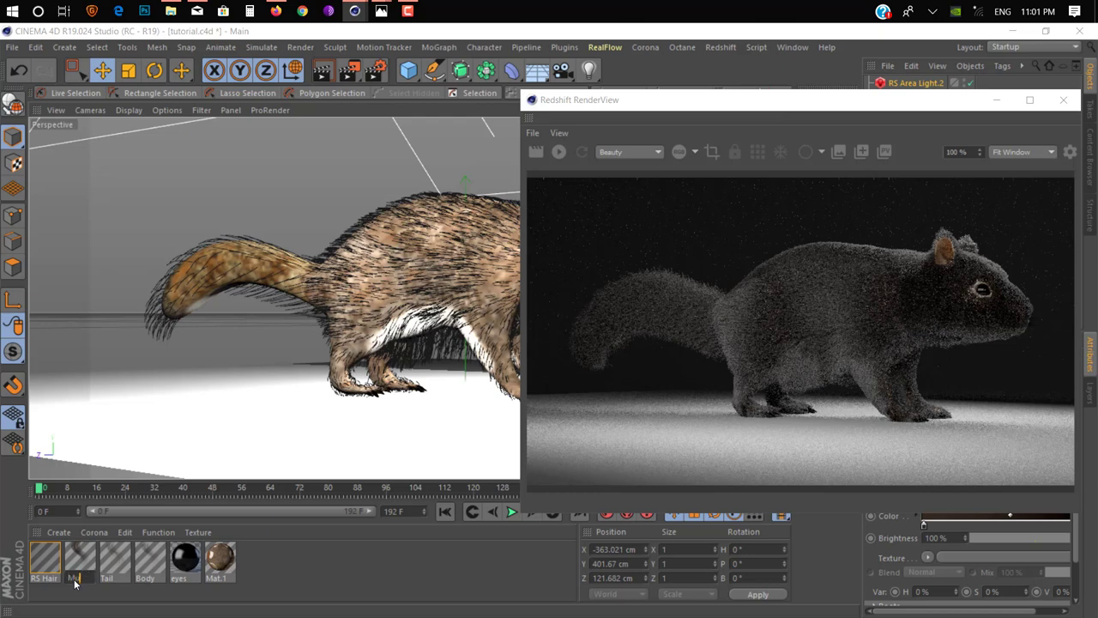
pyautogui.write('che')
pyautogui.press('Return')
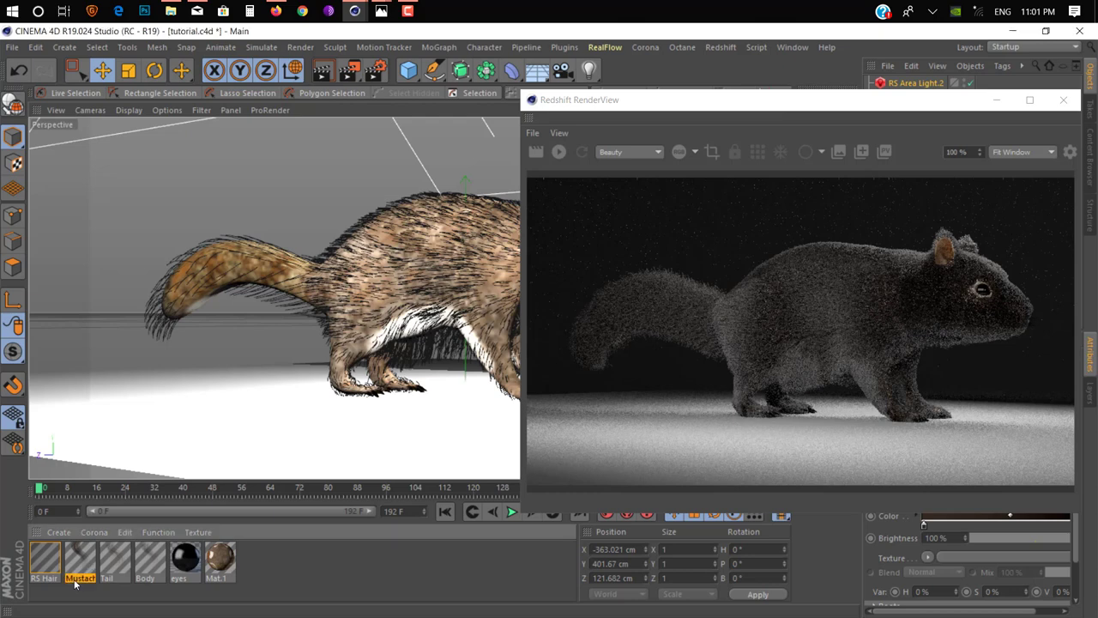
pyautogui.doubleClick(156, 551)
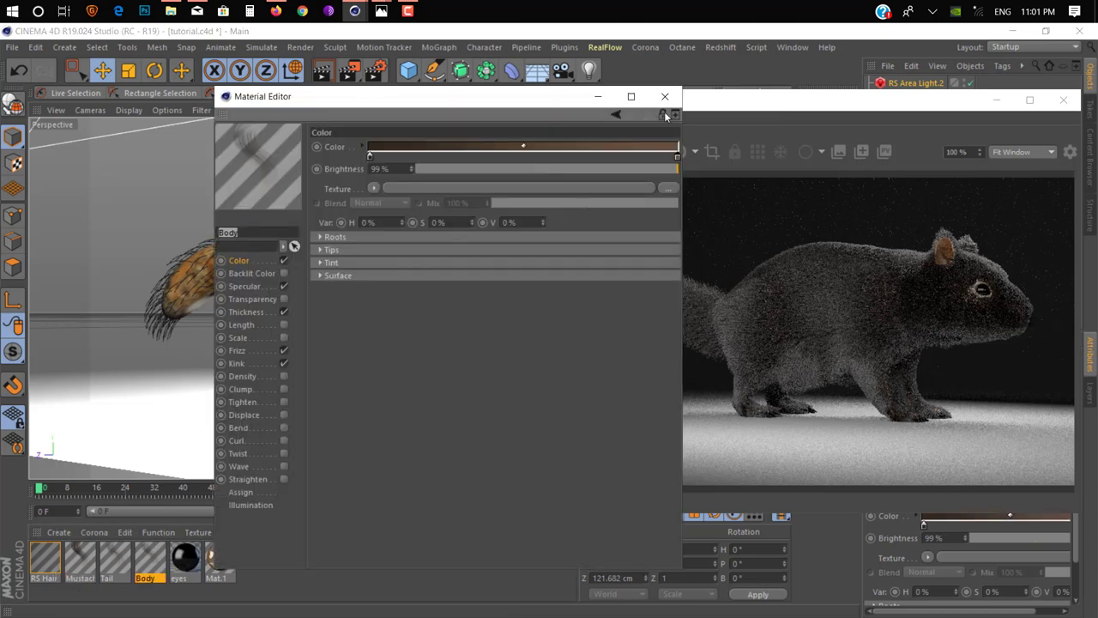
# Arrange the Material Editor and RenderView side by side, re-render, and browse for Body's colour texture
pyautogui.click(730, 101)
pyautogui.moveTo(645, 100); pyautogui.dragTo(742, 91)
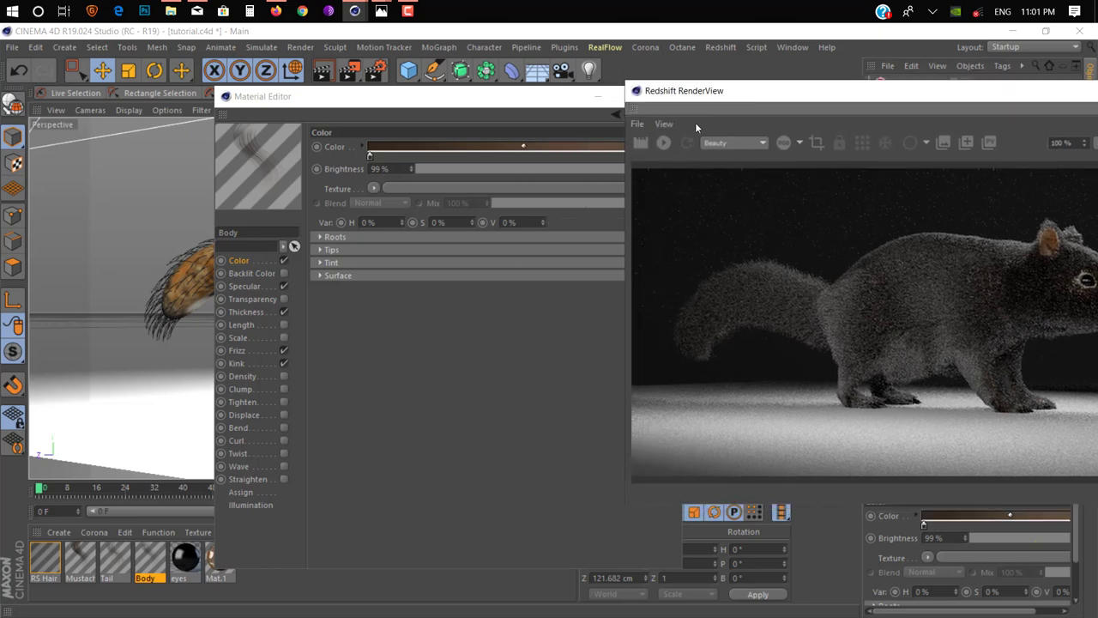
pyautogui.moveTo(473, 95); pyautogui.dragTo(353, 93)
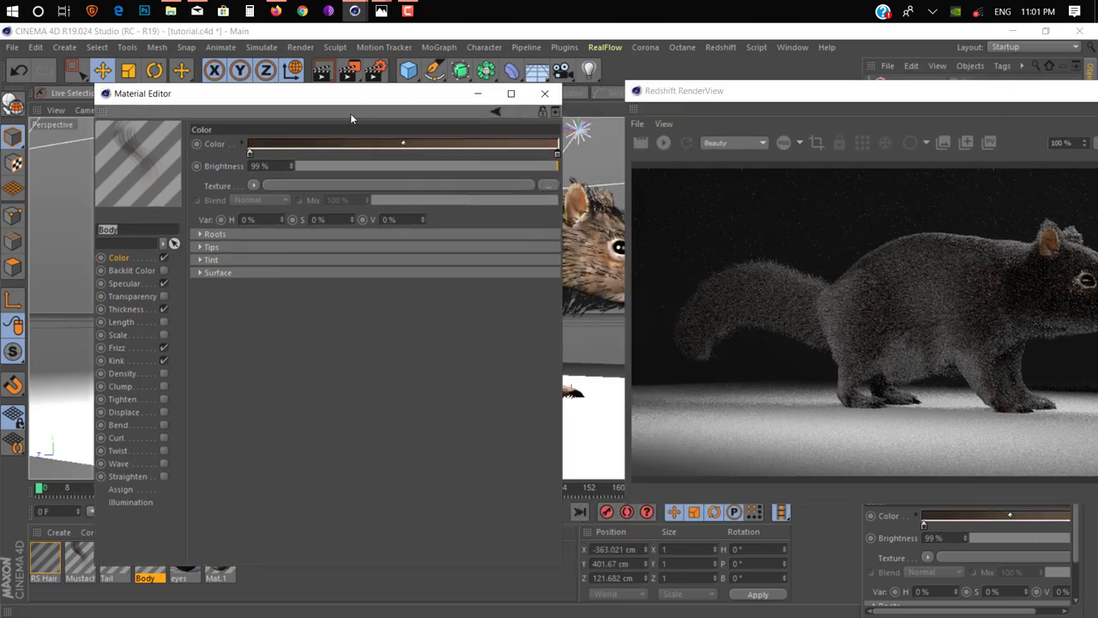
pyautogui.click(663, 142)
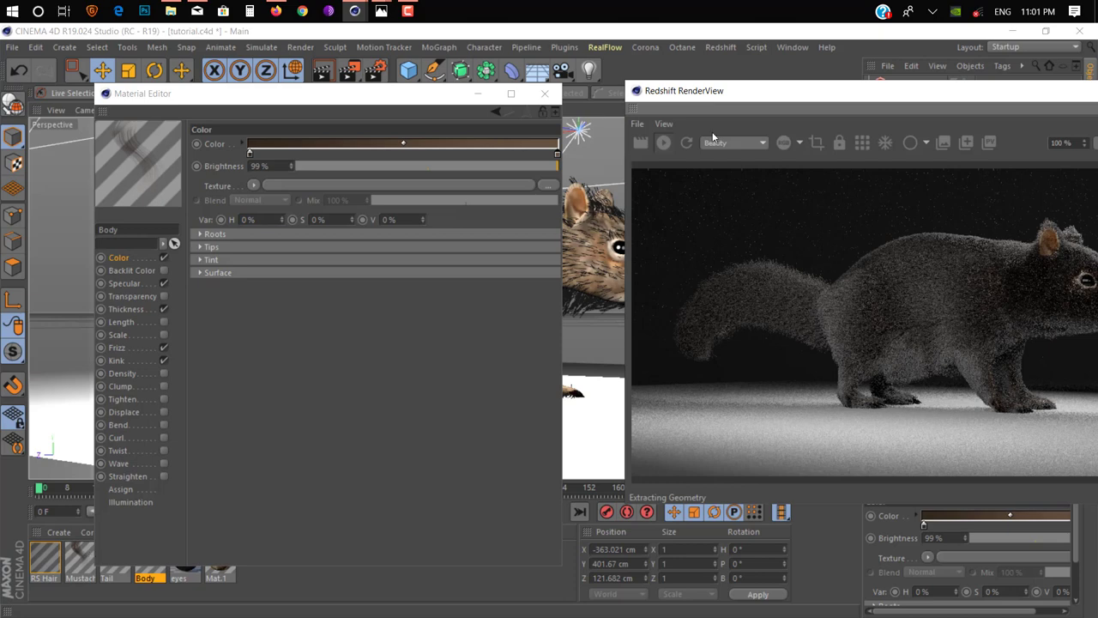
pyautogui.moveTo(760, 94); pyautogui.dragTo(701, 114)
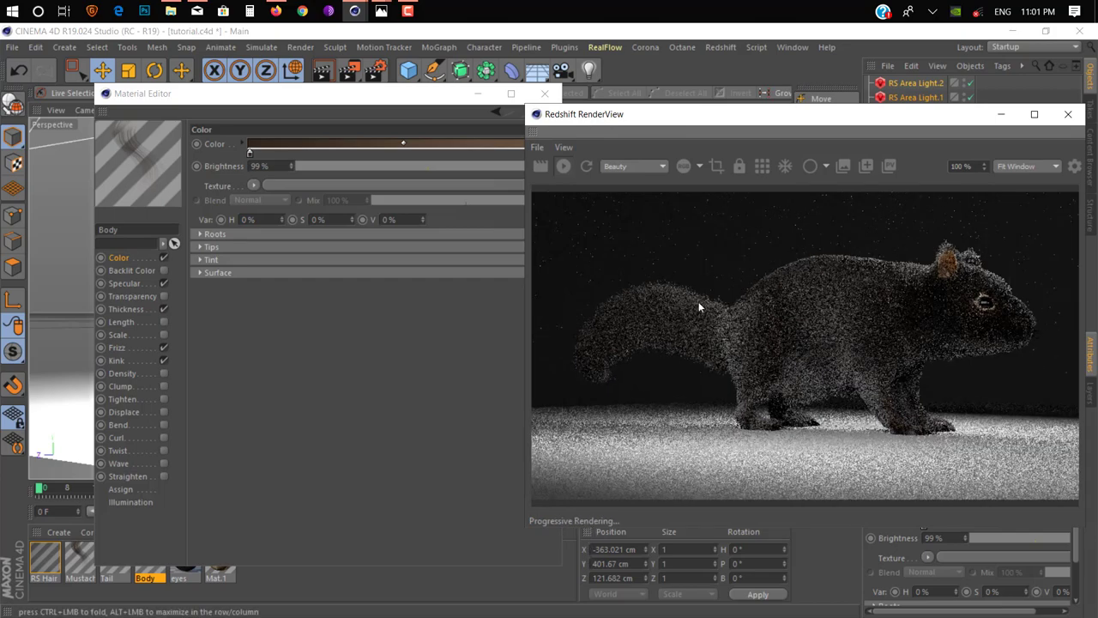
pyautogui.click(338, 185)
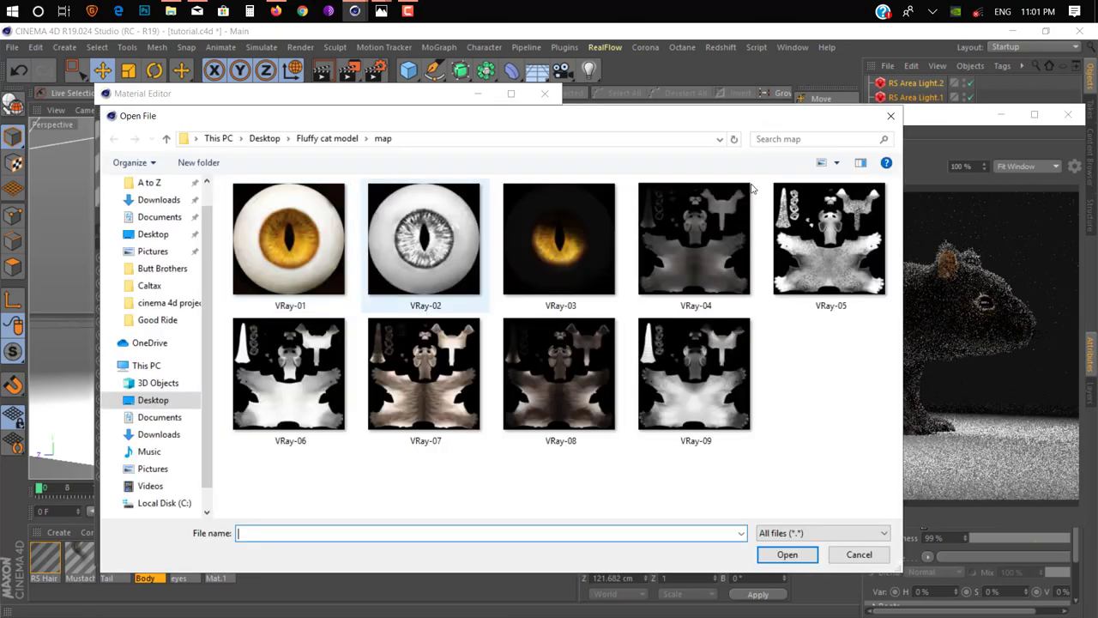
# Load a fur texture map into Body's colour channel without copying it, and check Mat.1's skin.jpg texture
pyautogui.doubleClick(639, 386)
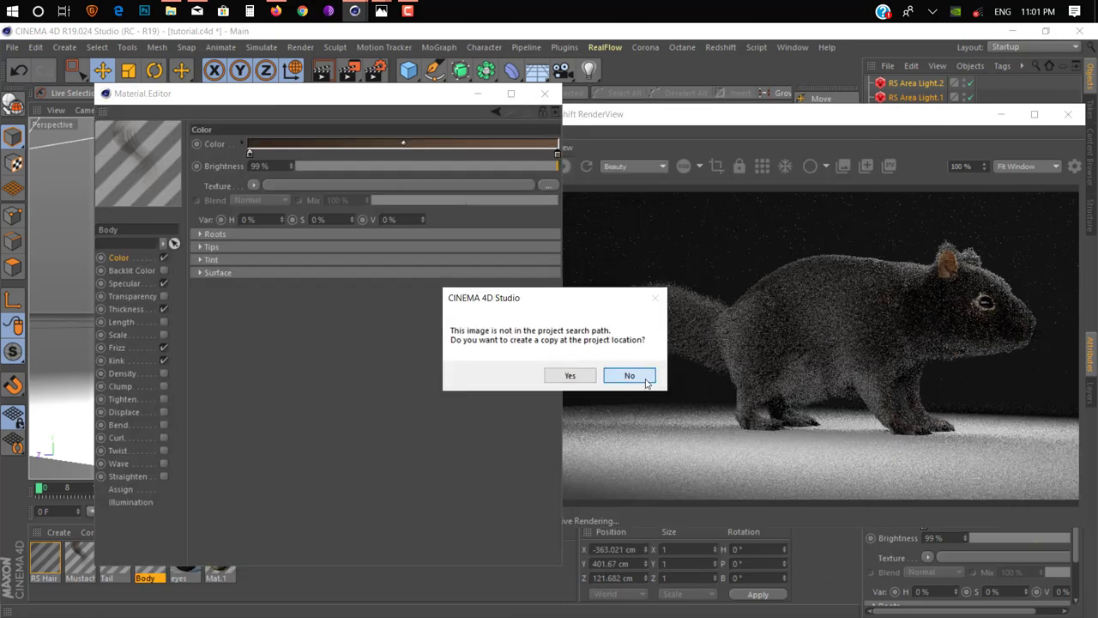
pyautogui.click(630, 375)
pyautogui.click(379, 185)
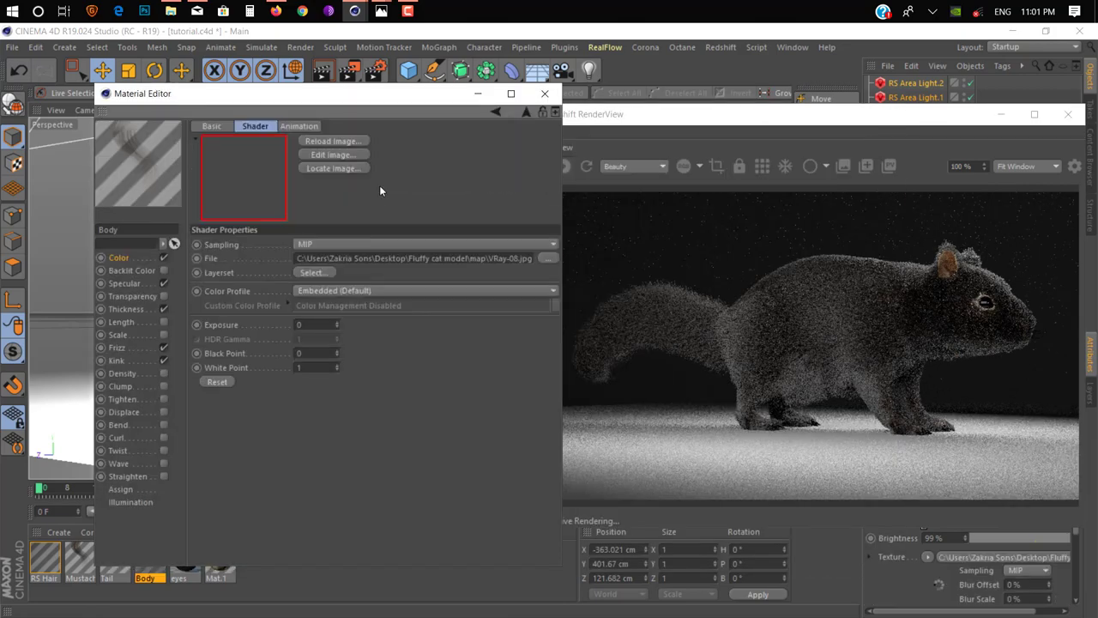
pyautogui.click(220, 577)
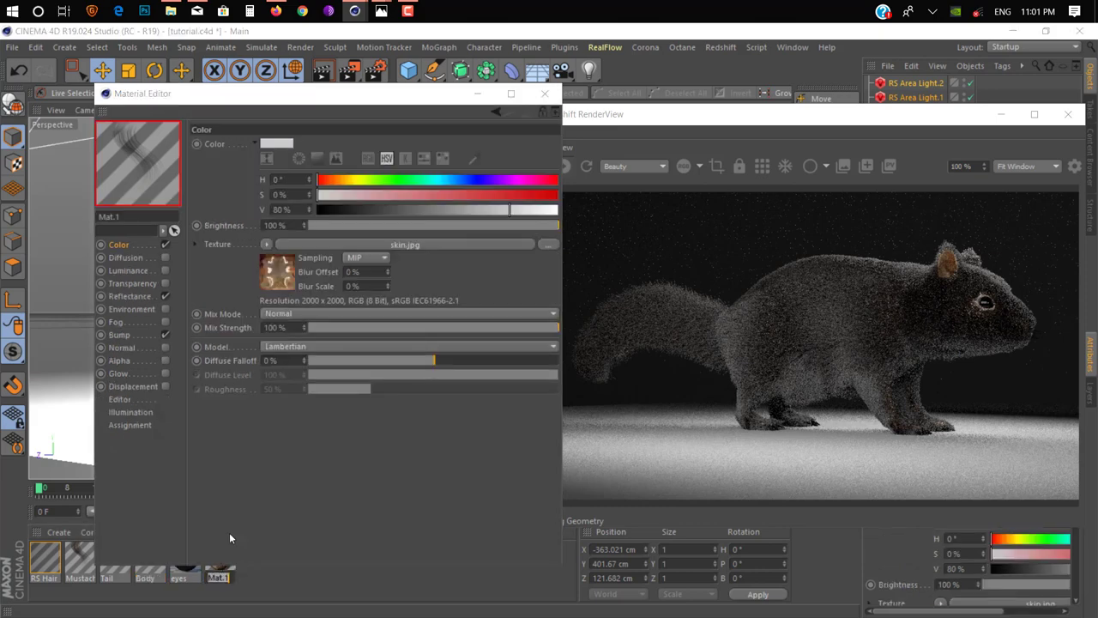
pyautogui.click(391, 245)
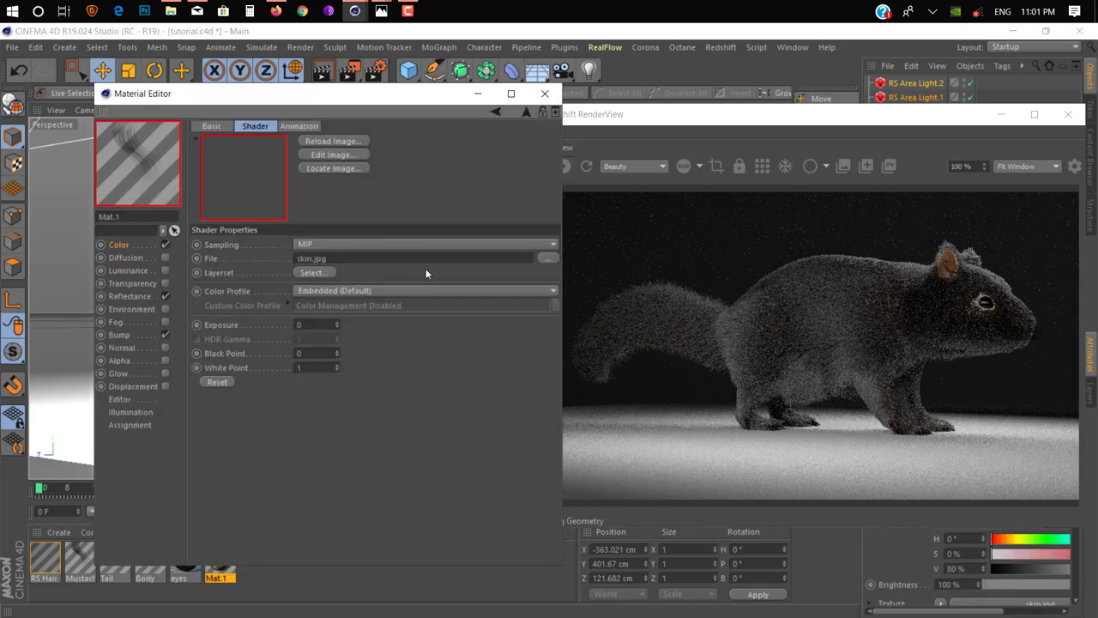
# Set Body's colour texture file to skin.jpg with MIP sampling and show its Color settings
pyautogui.click(152, 577)
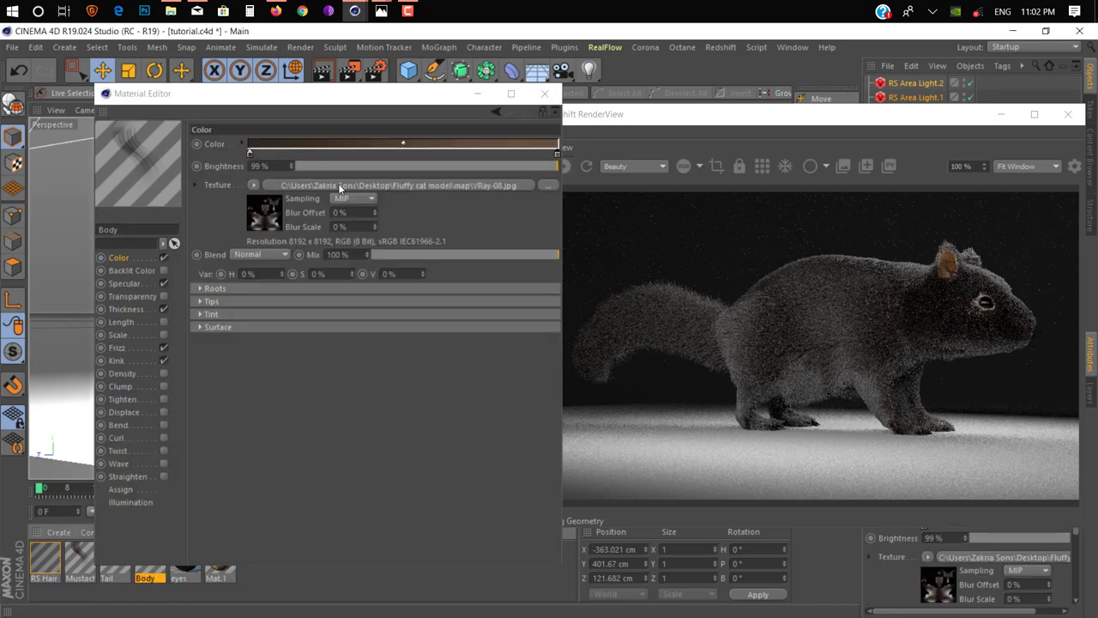
pyautogui.click(381, 185)
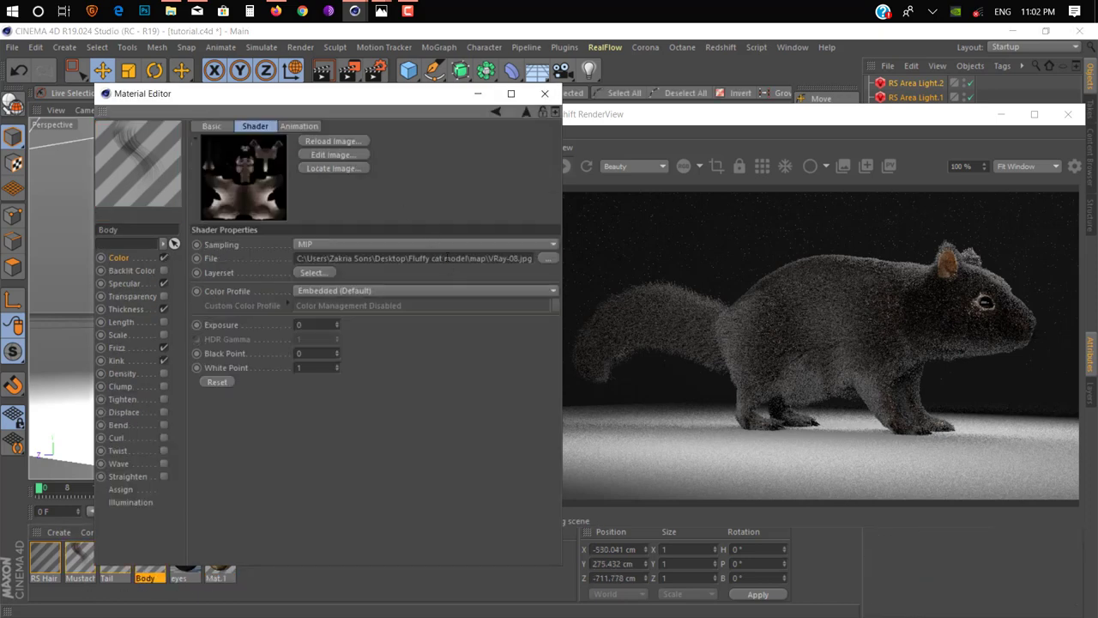
pyautogui.click(447, 258)
pyautogui.write('skin.jpg')
pyautogui.click(462, 244)
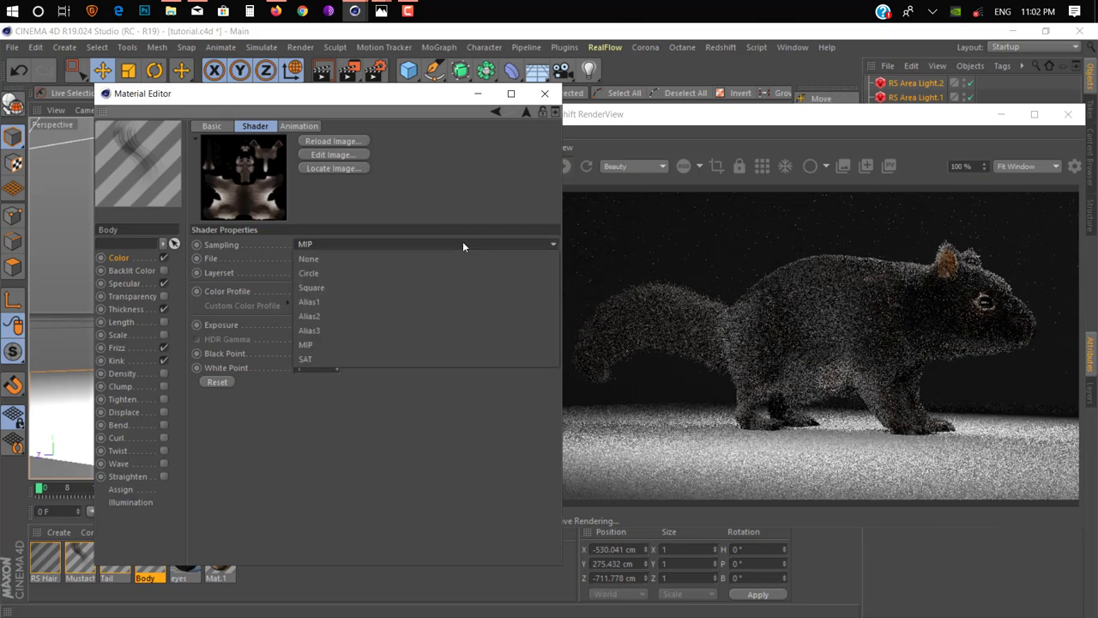
pyautogui.click(448, 245)
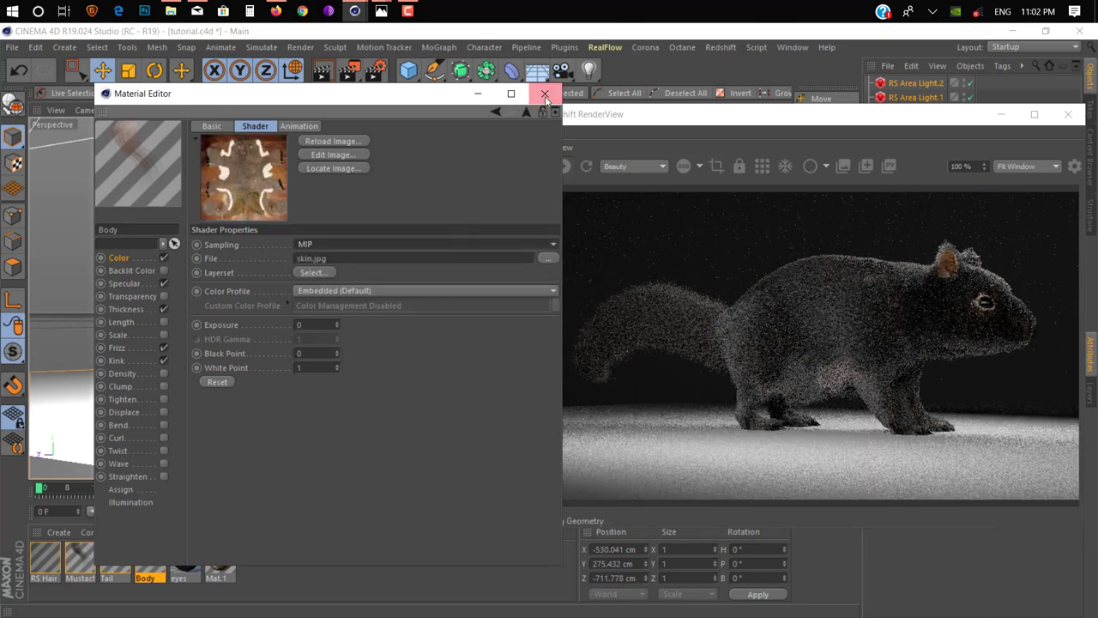
pyautogui.click(646, 122)
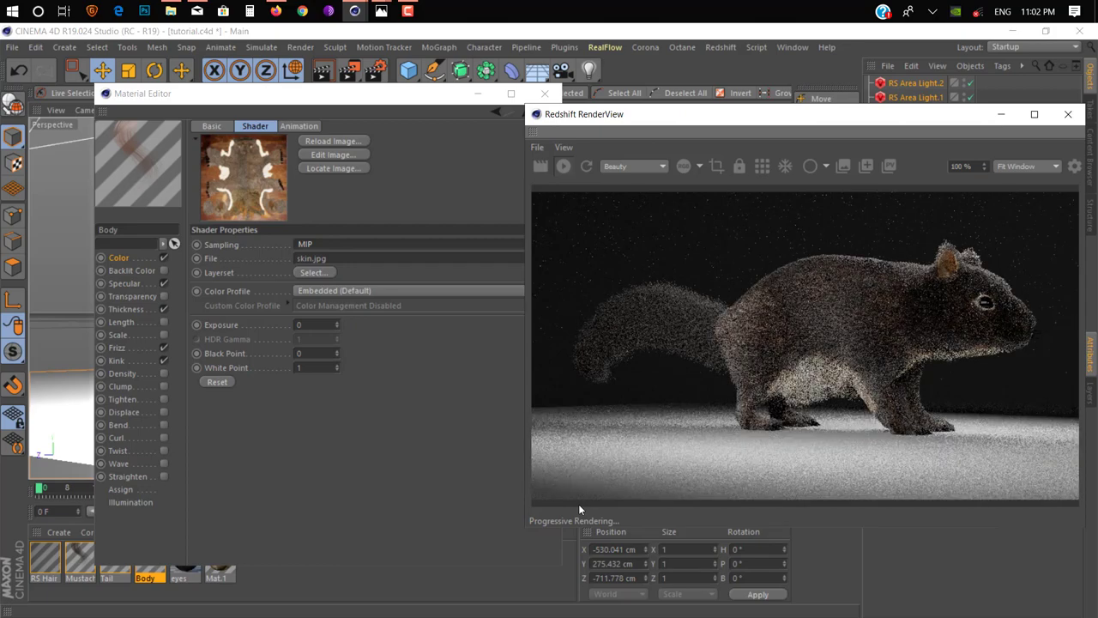
pyautogui.click(125, 258)
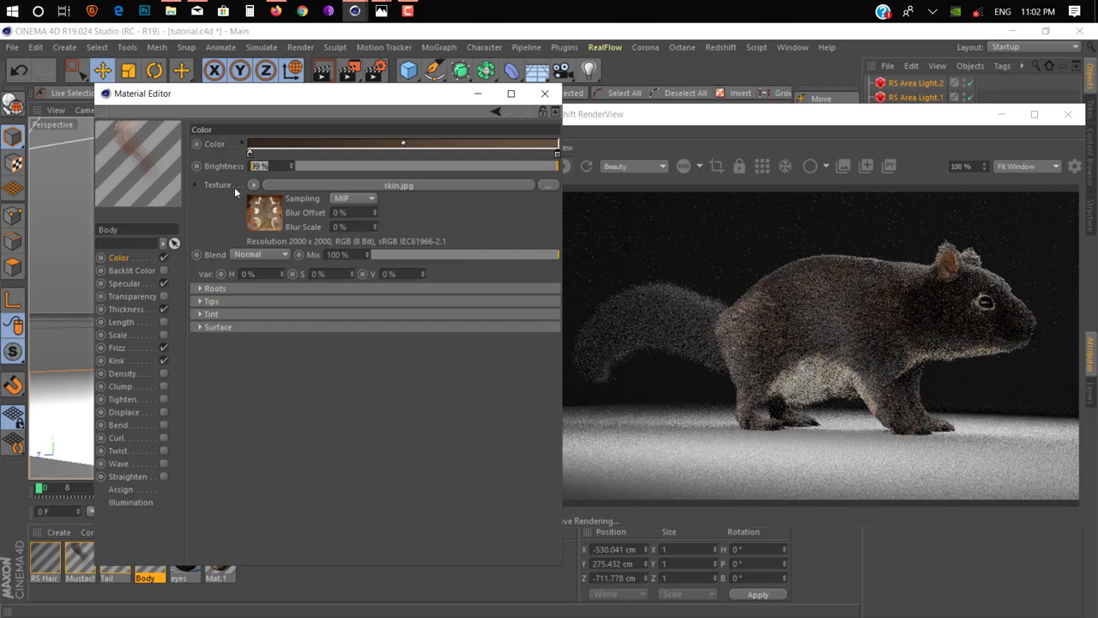
# Set Body's primary specular strength to 49%, then return to its Color settings
pyautogui.click(129, 284)
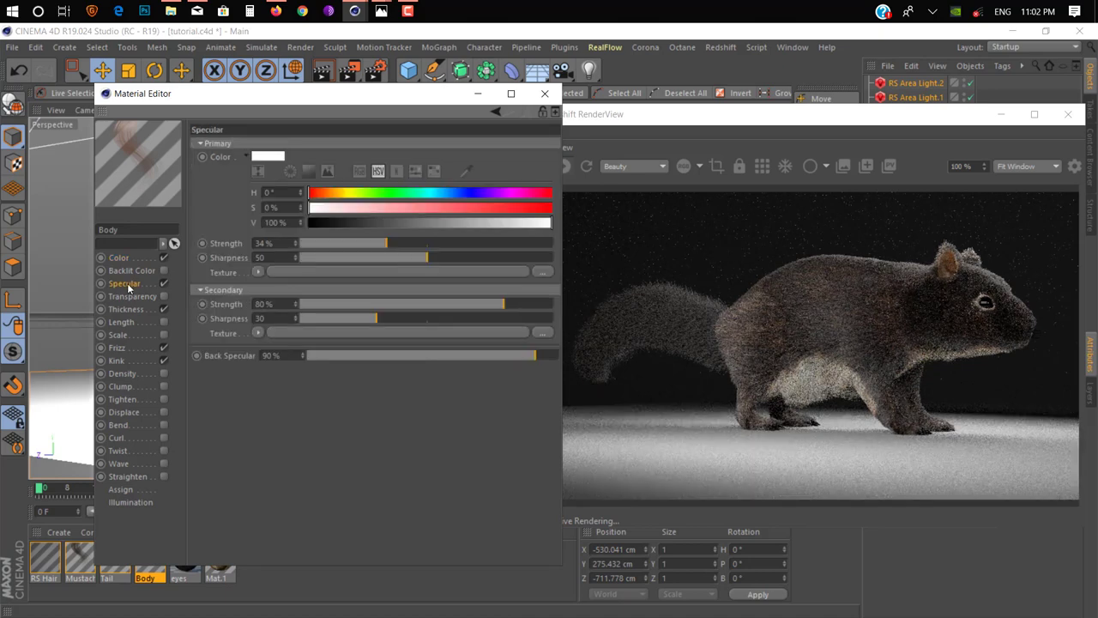
pyautogui.click(478, 243)
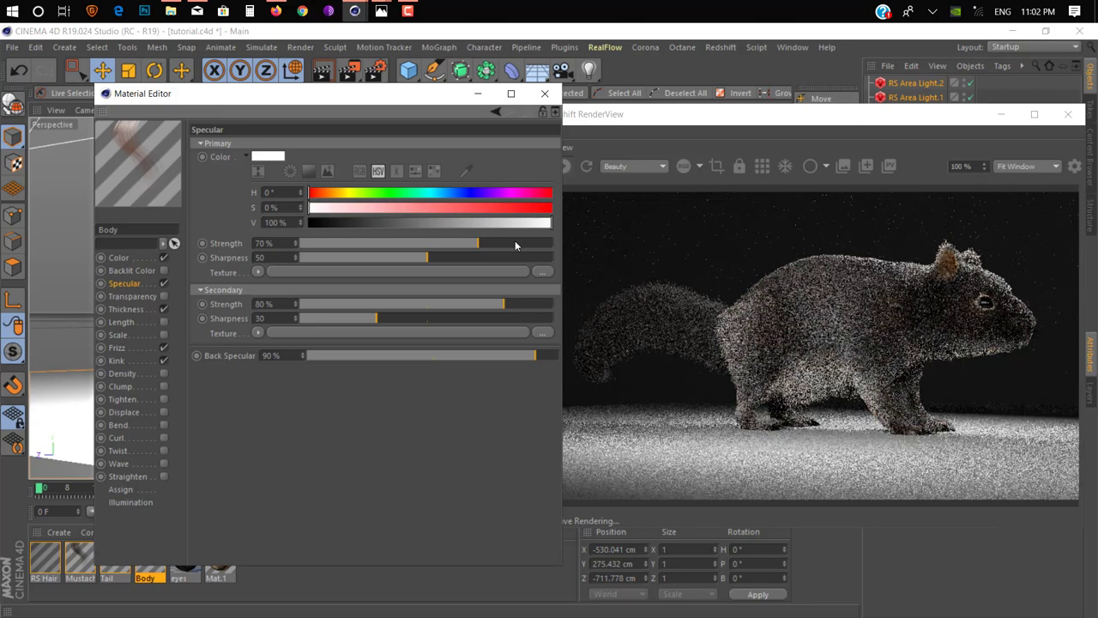
pyautogui.click(440, 246)
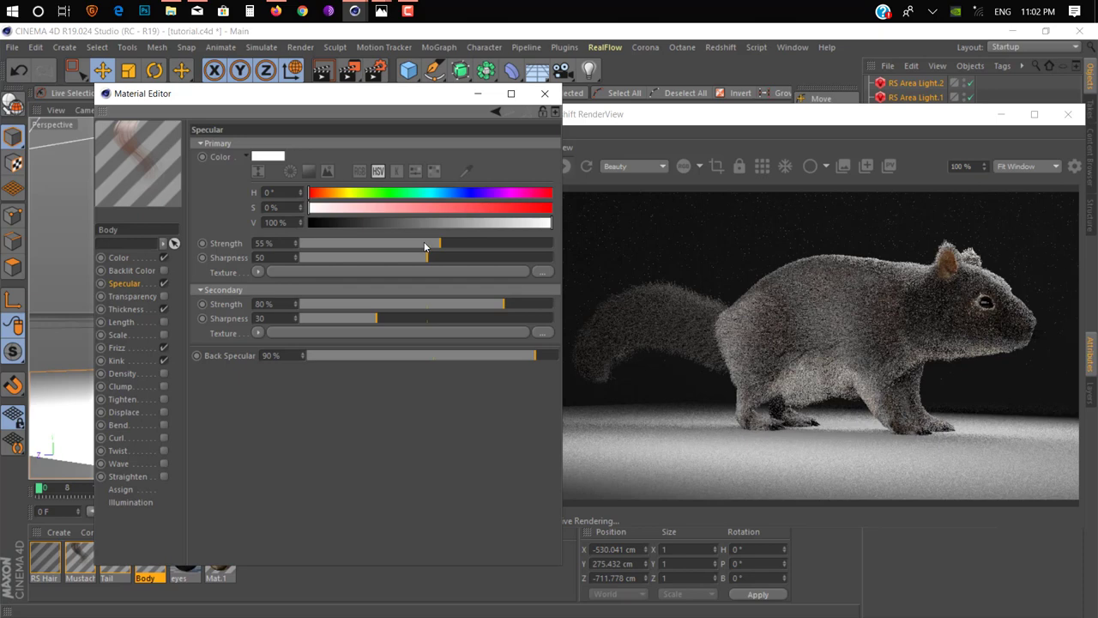
pyautogui.click(424, 246)
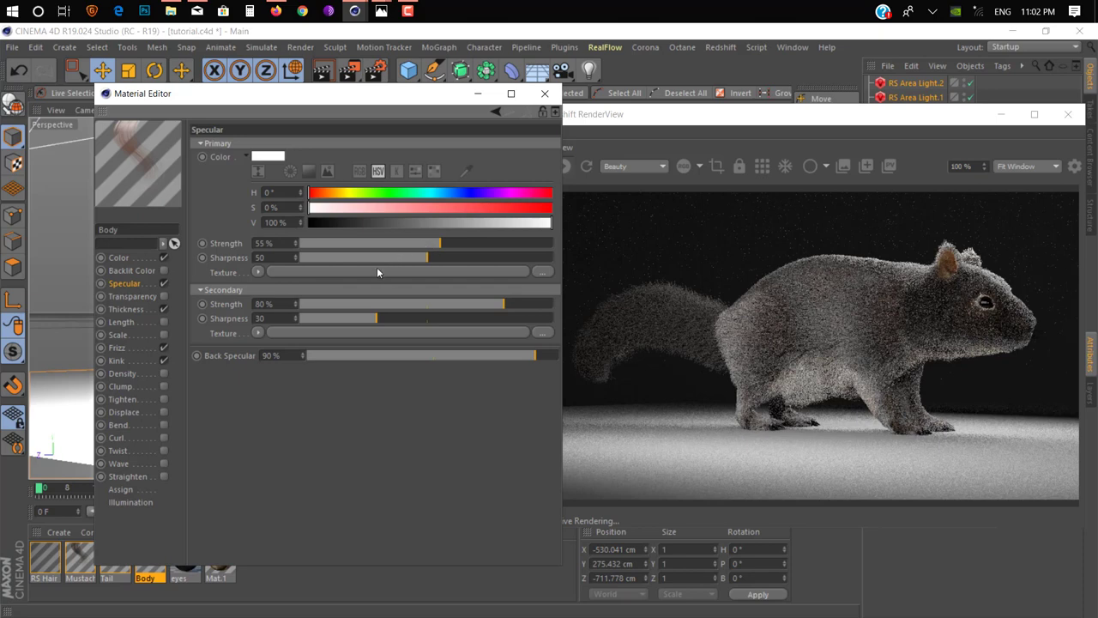
pyautogui.click(120, 257)
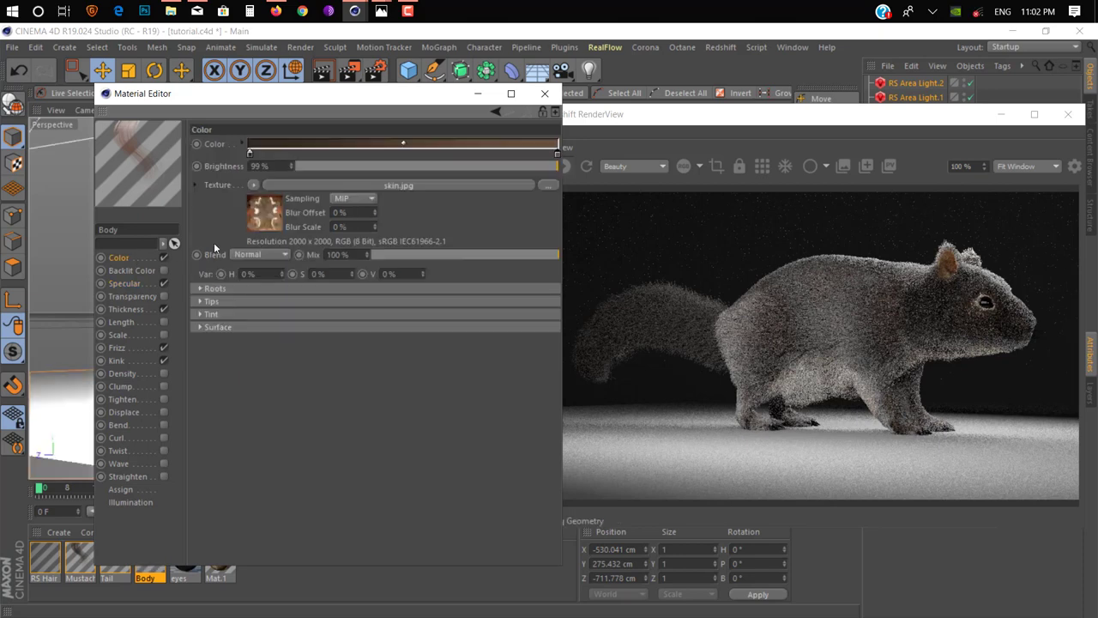
# Raise Body's colour brightness to 160%, then to 260%
pyautogui.doubleClick(283, 167)
pyautogui.write('1')
pyautogui.write('60')
pyautogui.press('Return')
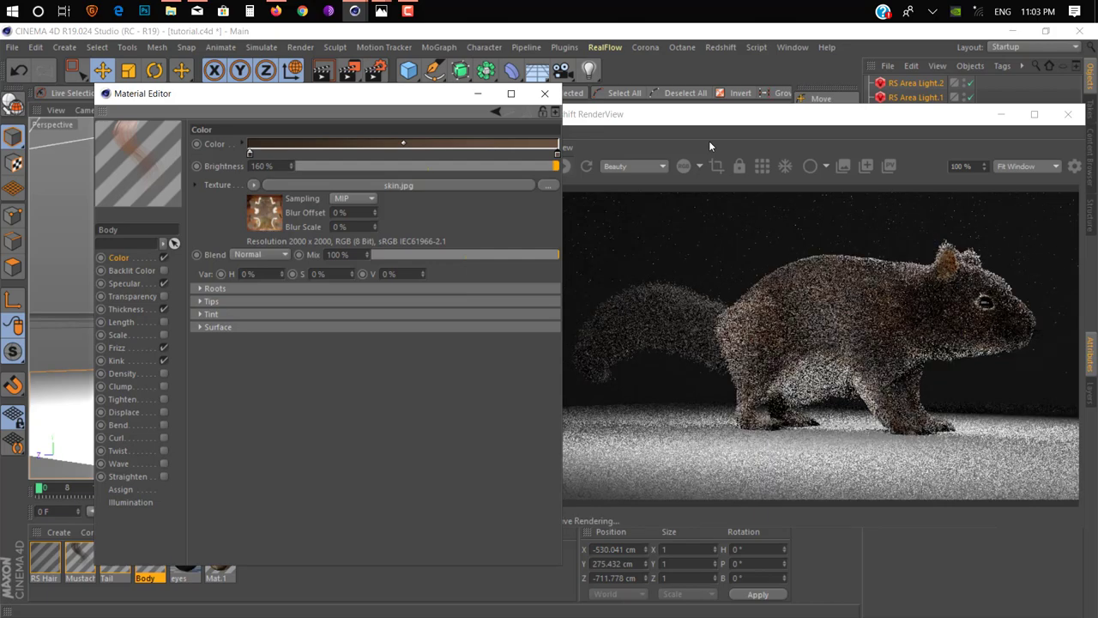
pyautogui.click(254, 166)
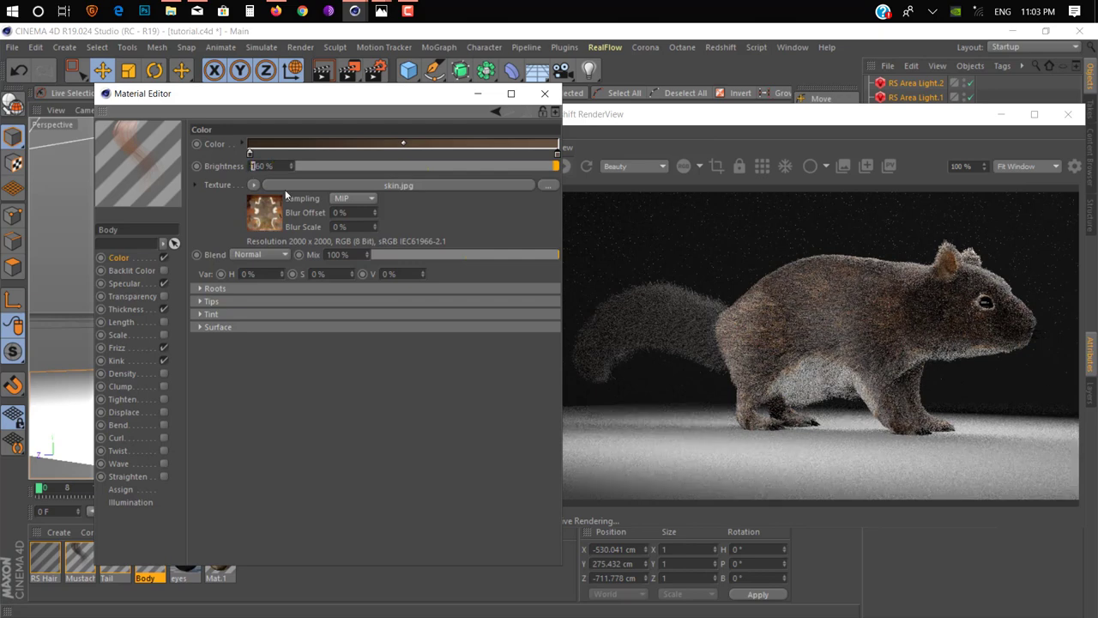
pyautogui.write('2')
pyautogui.press('Return')
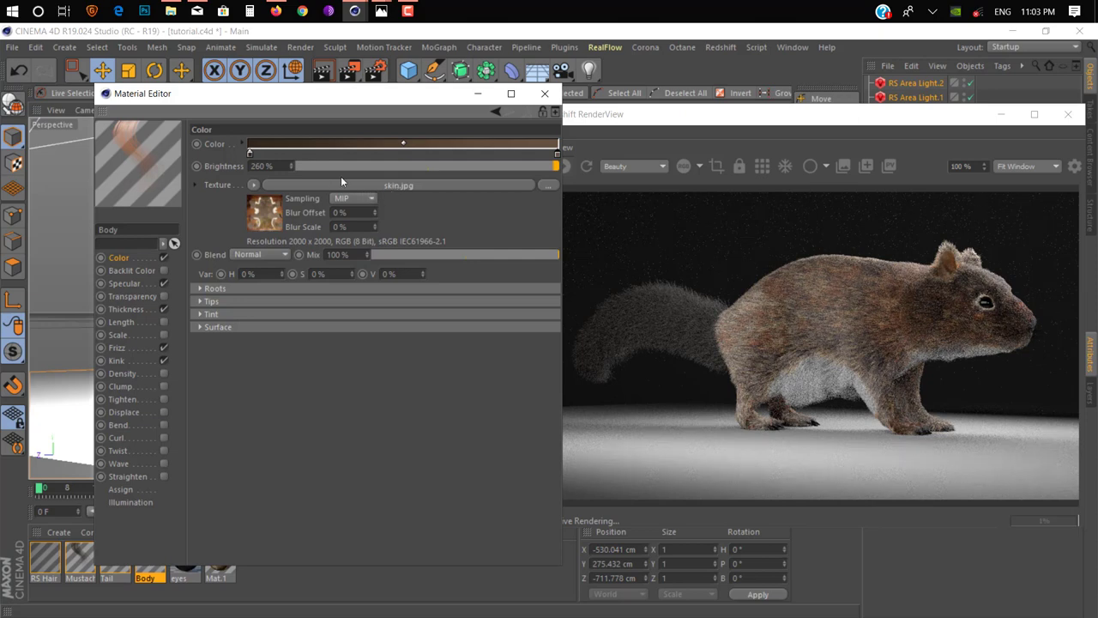
# Recheck Body's specular, reopen the editor on Body's Color settings, and right-click the Texture label
pyautogui.click(127, 286)
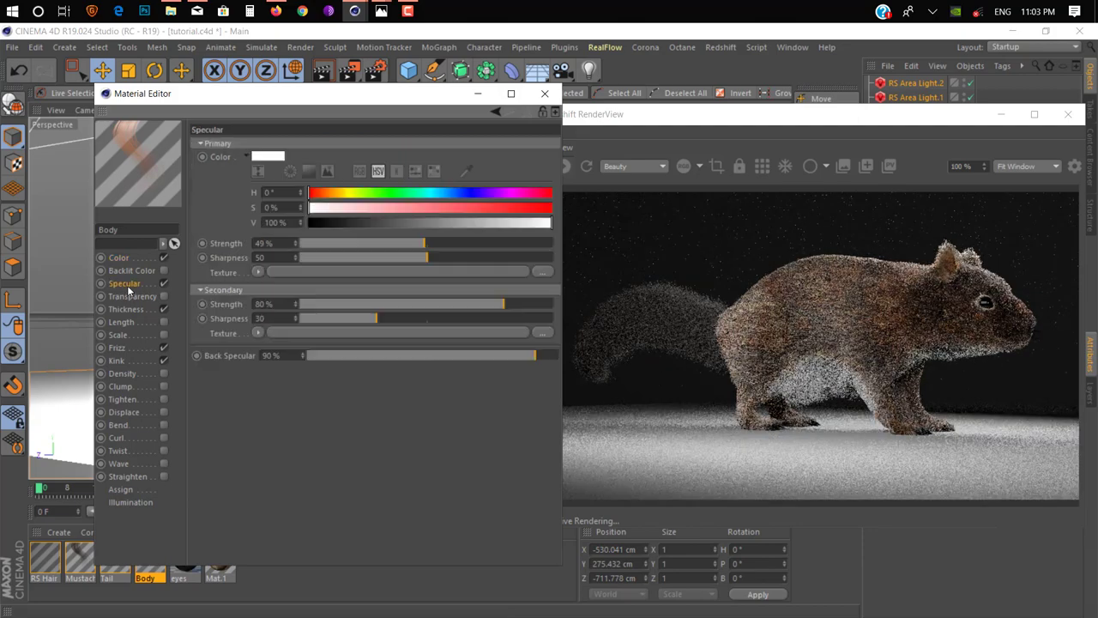
pyautogui.click(548, 94)
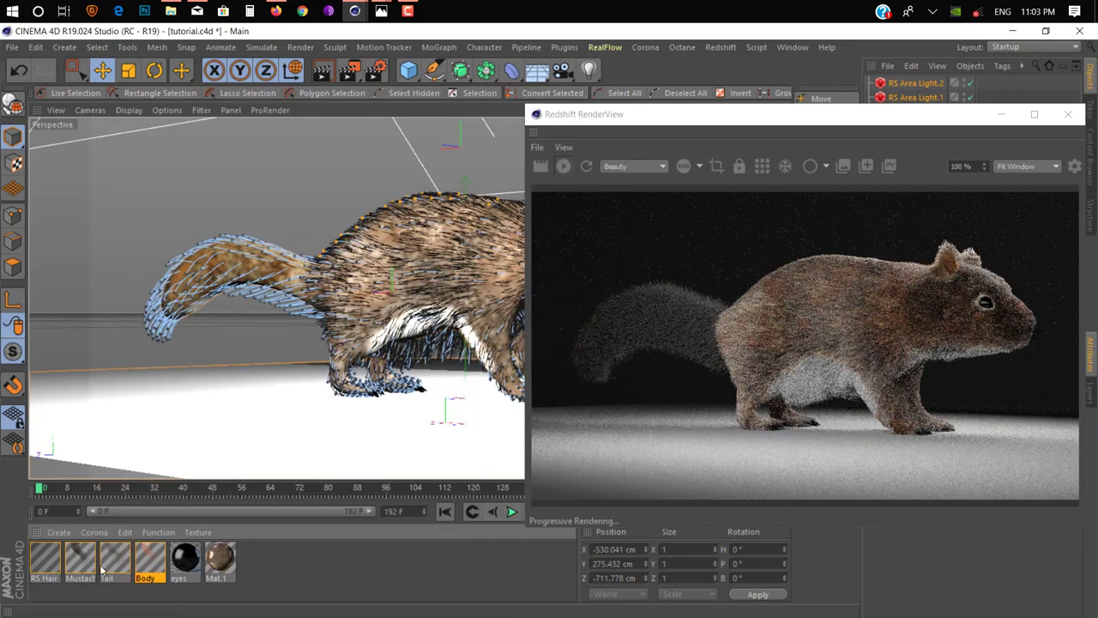
pyautogui.click(131, 566)
pyautogui.doubleClick(131, 567)
pyautogui.click(163, 553)
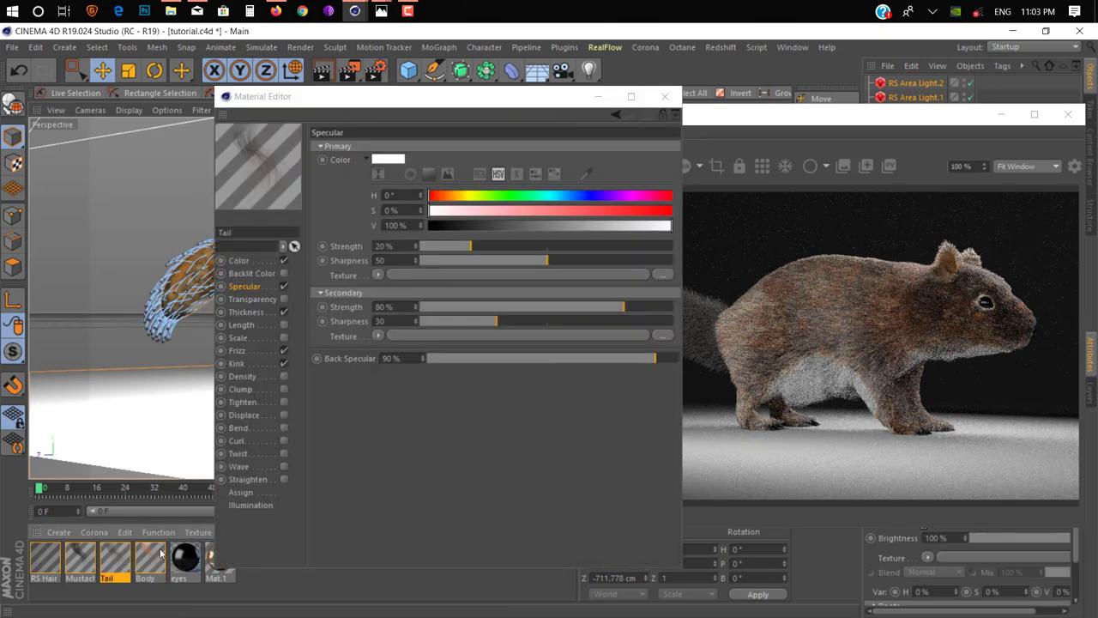
pyautogui.click(264, 260)
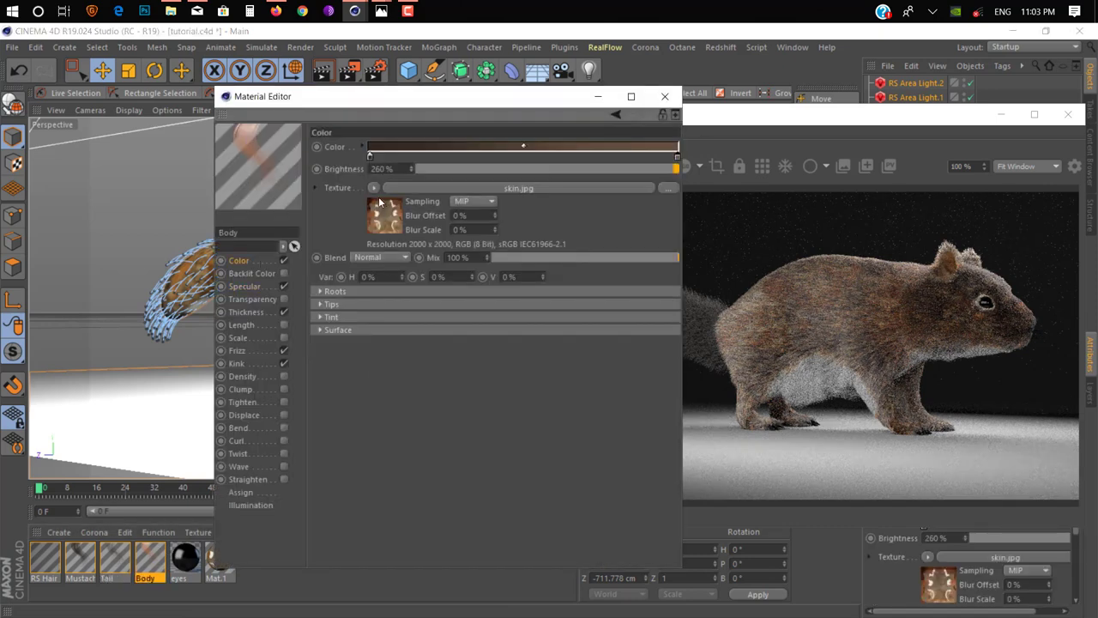
pyautogui.rightClick(382, 225)
pyautogui.click(341, 213)
# Copy Body's skin.jpg texture and paste it into the Tail material's colour Texture
pyautogui.rightClick(340, 187)
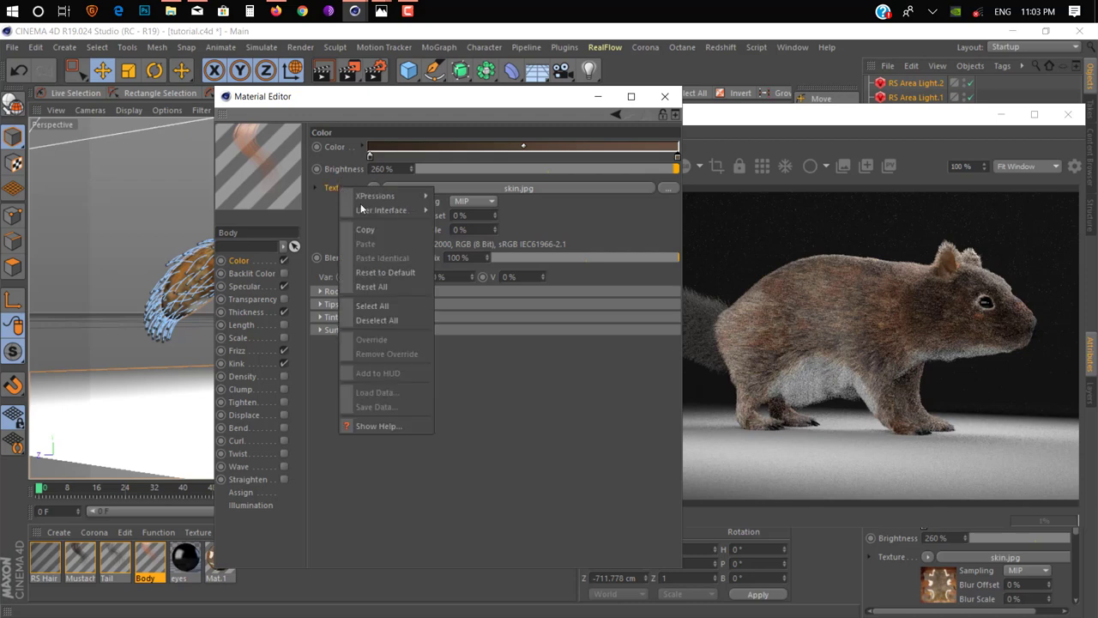
pyautogui.click(398, 235)
pyautogui.click(105, 567)
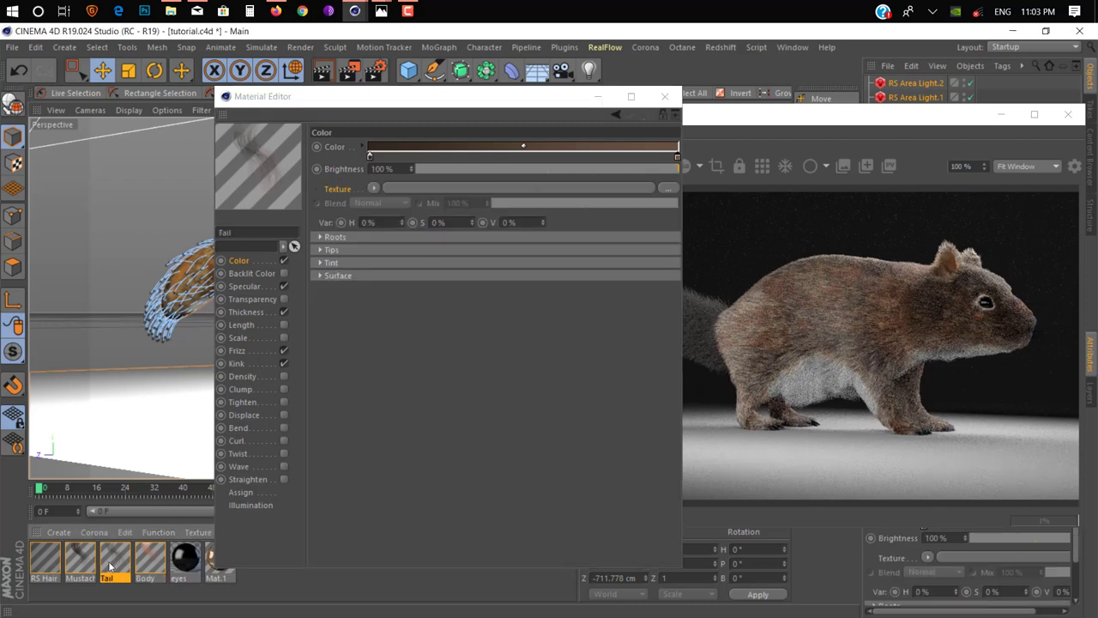
pyautogui.rightClick(333, 189)
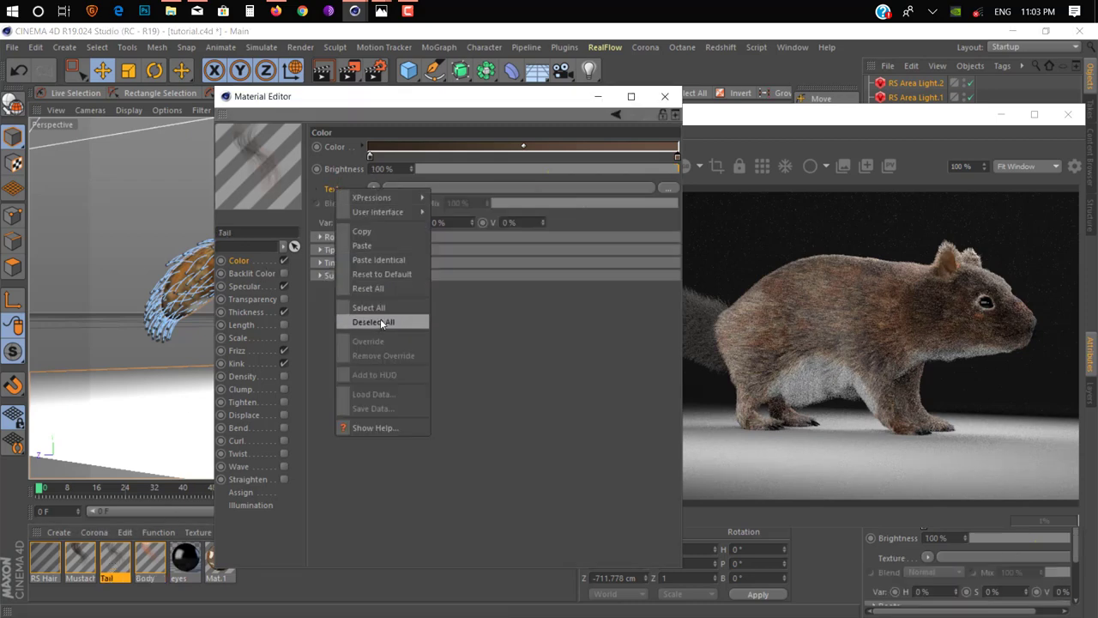
pyautogui.click(379, 247)
# Set Tail's colour brightness to 200% and close the Material Editor
pyautogui.doubleClick(381, 168)
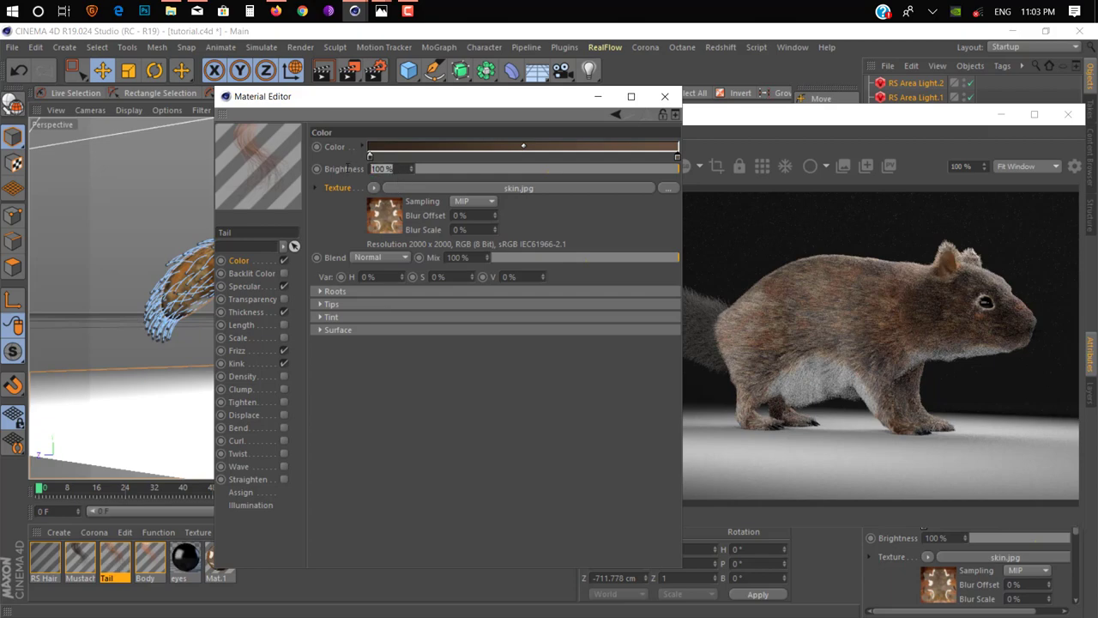
pyautogui.write('160')
pyautogui.press('Return')
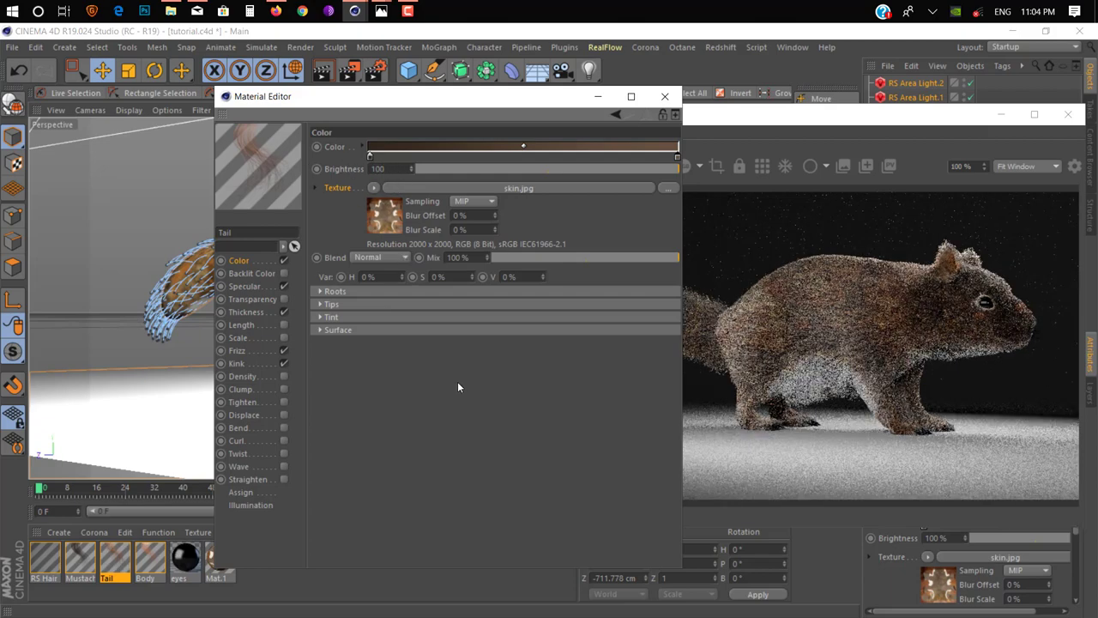
pyautogui.moveTo(539, 105)
pyautogui.mouseDown()
pyautogui.moveTo(394, 146)
pyautogui.moveTo(501, 144)
pyautogui.mouseUp()
pyautogui.write('200')
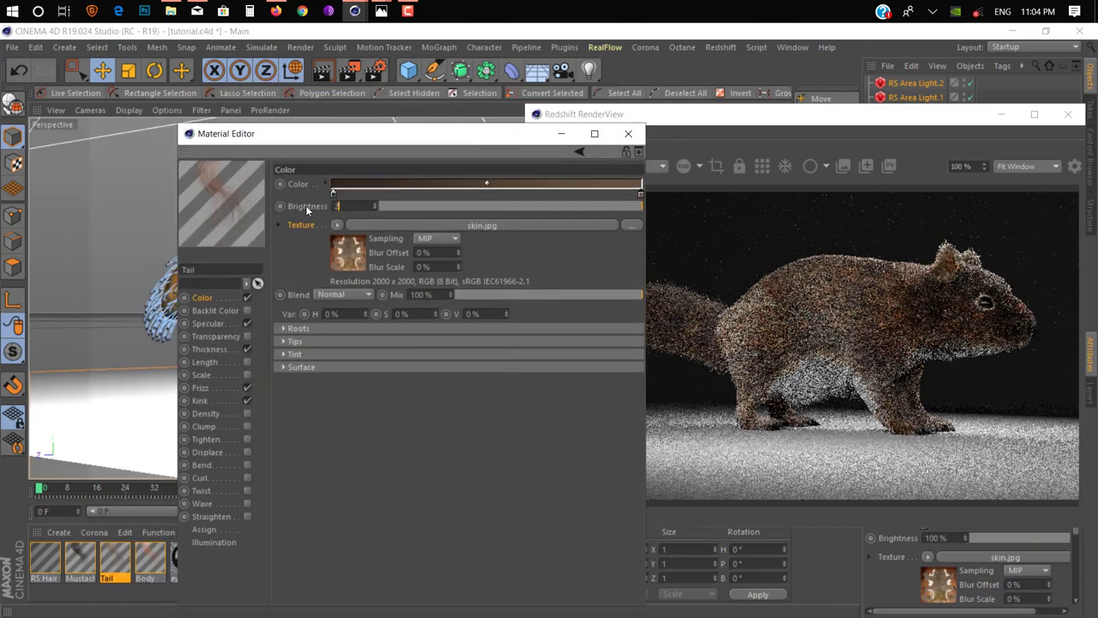
pyautogui.press('Return')
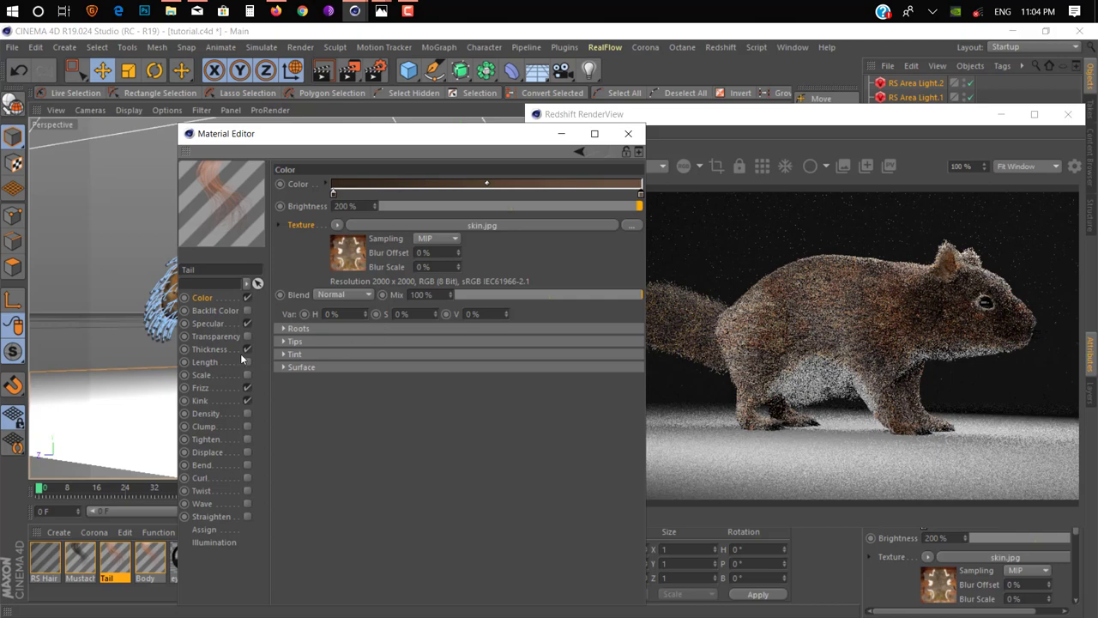
pyautogui.click(629, 134)
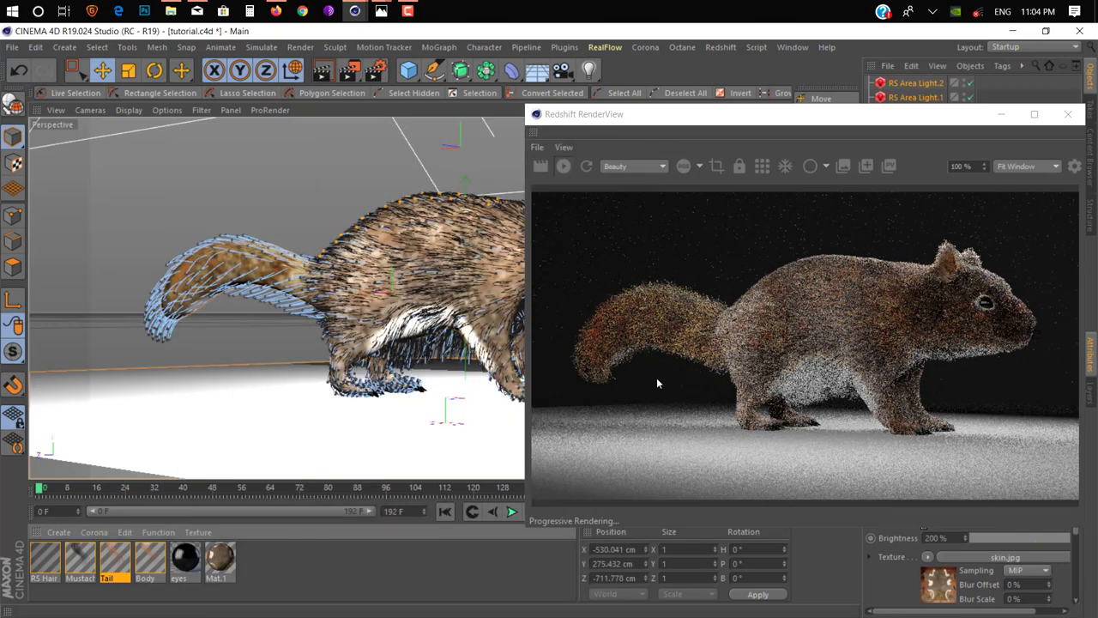
# Lower the Tail material's colour brightness to 150% and close the editor
pyautogui.doubleClick(141, 562)
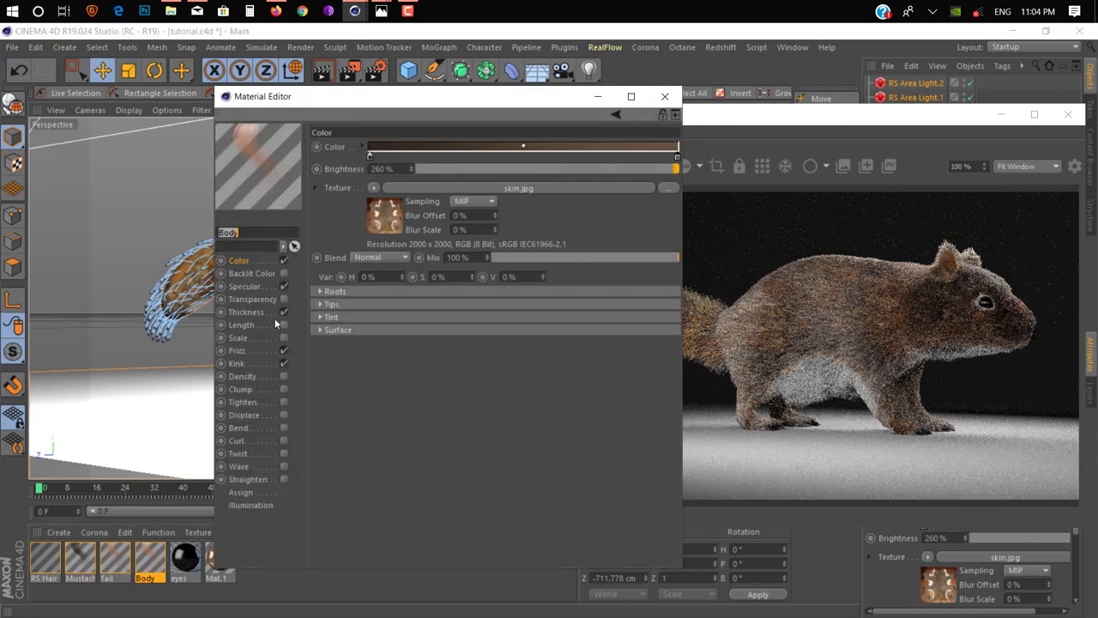
pyautogui.click(115, 561)
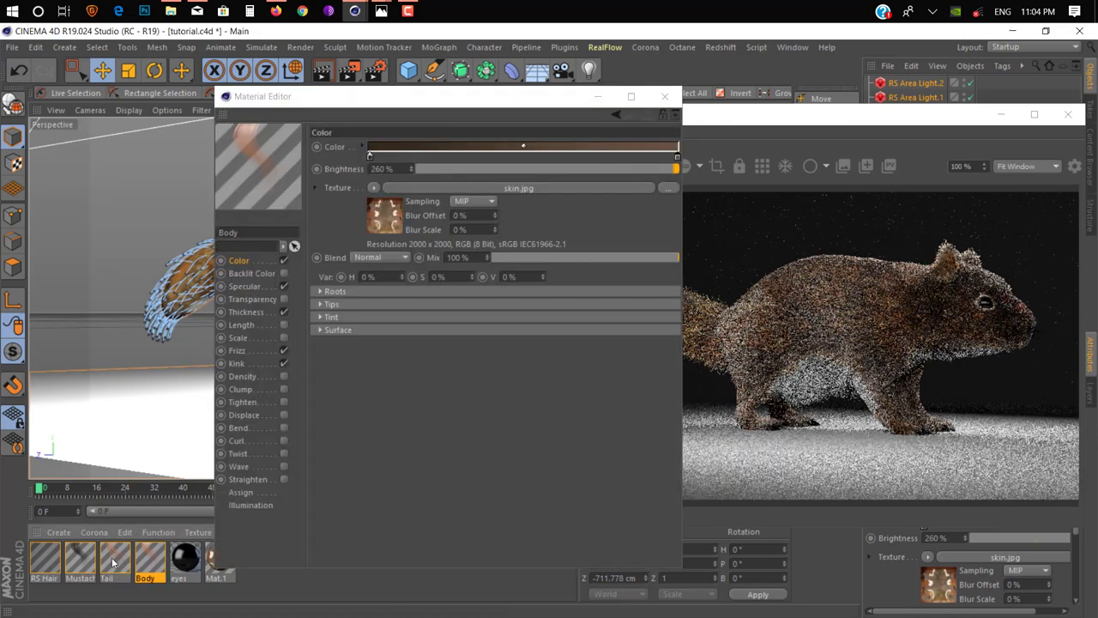
pyautogui.doubleClick(400, 167)
pyautogui.write('1')
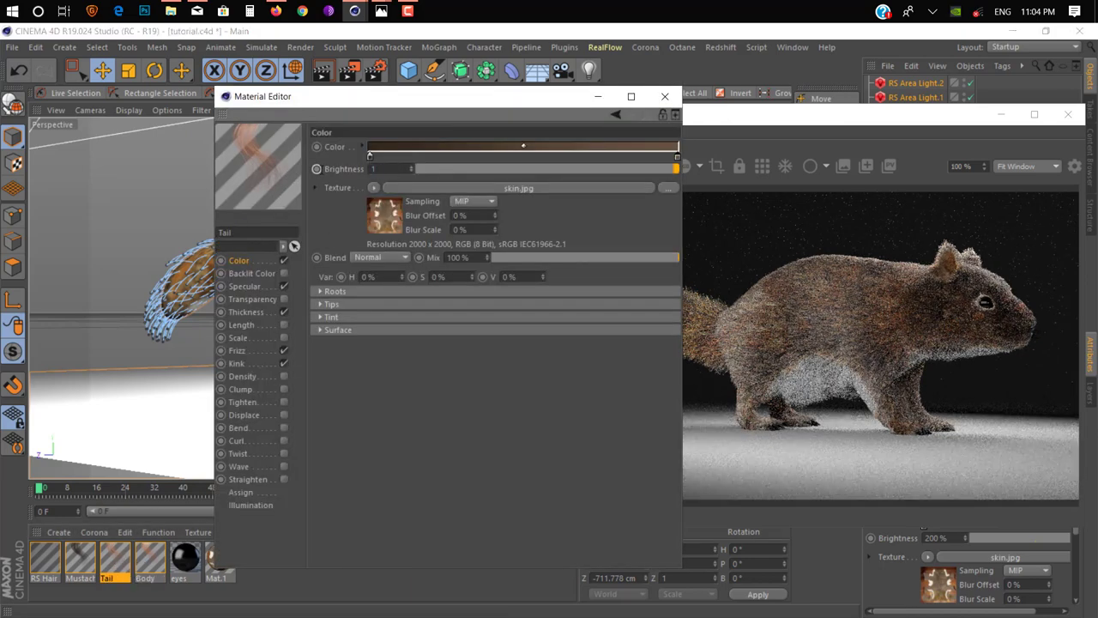
pyautogui.write('50')
pyautogui.click(666, 97)
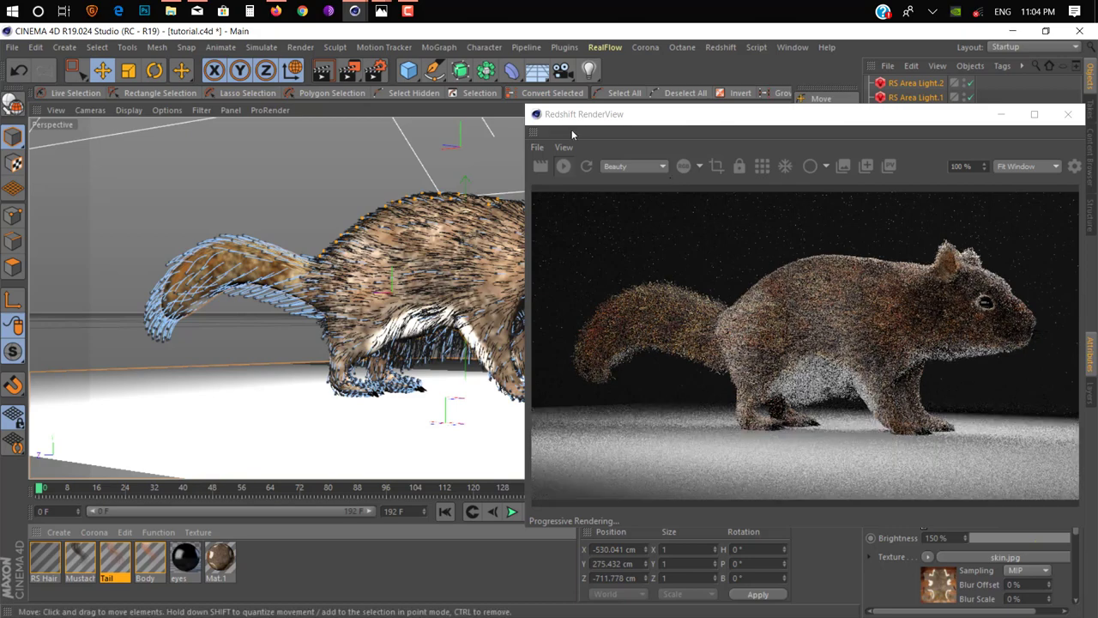
# Orbit the viewport to a side view of the squirrel and position the RenderView to show the live render
pyautogui.moveTo(897, 120); pyautogui.dragTo(342, 162)
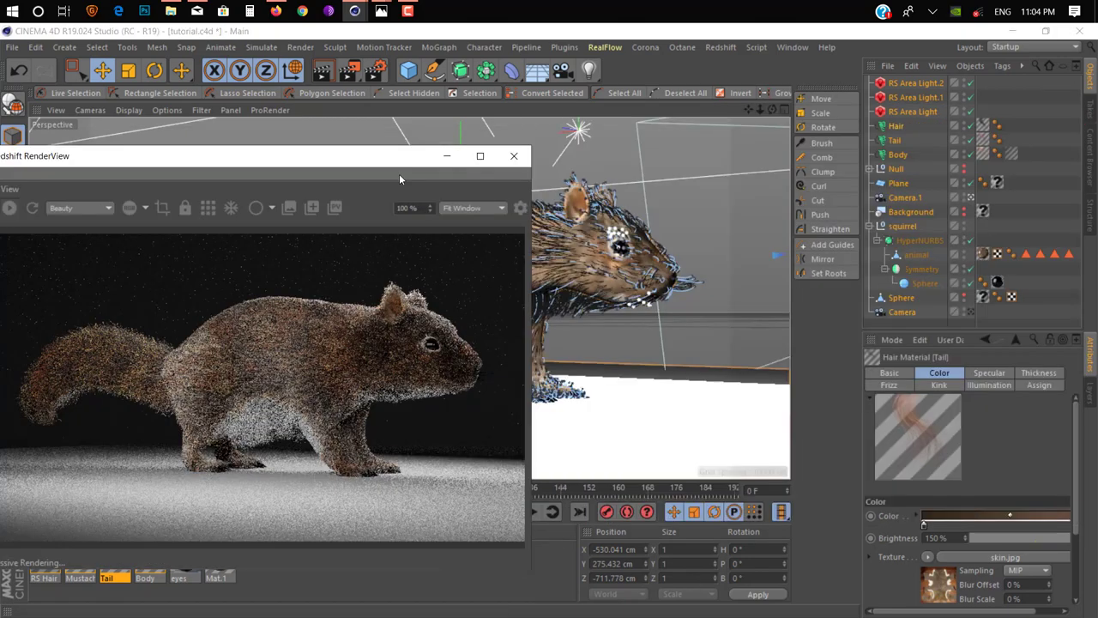
pyautogui.keyDown('alt'); pyautogui.moveTo(481, 266); pyautogui.dragTo(659, 268); pyautogui.keyUp('alt')
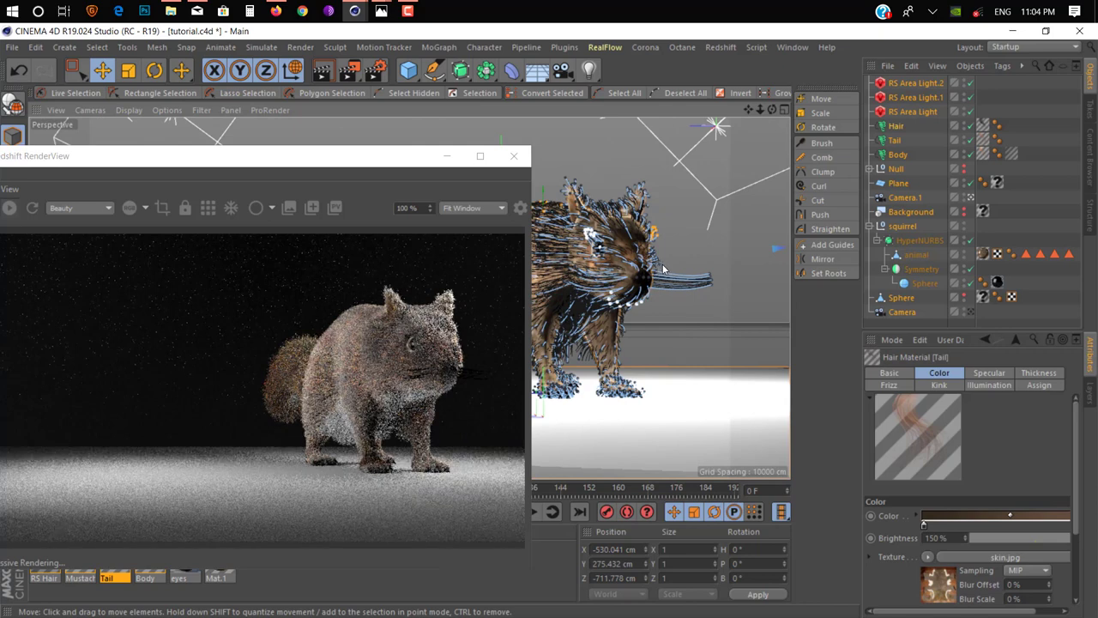
pyautogui.scroll(2, 660, 261)
pyautogui.moveTo(664, 251)
pyautogui.keyDown('alt'); pyautogui.mouseDown()
pyautogui.moveTo(727, 254)
pyautogui.moveTo(592, 241)
pyautogui.mouseUp(); pyautogui.keyUp('alt')
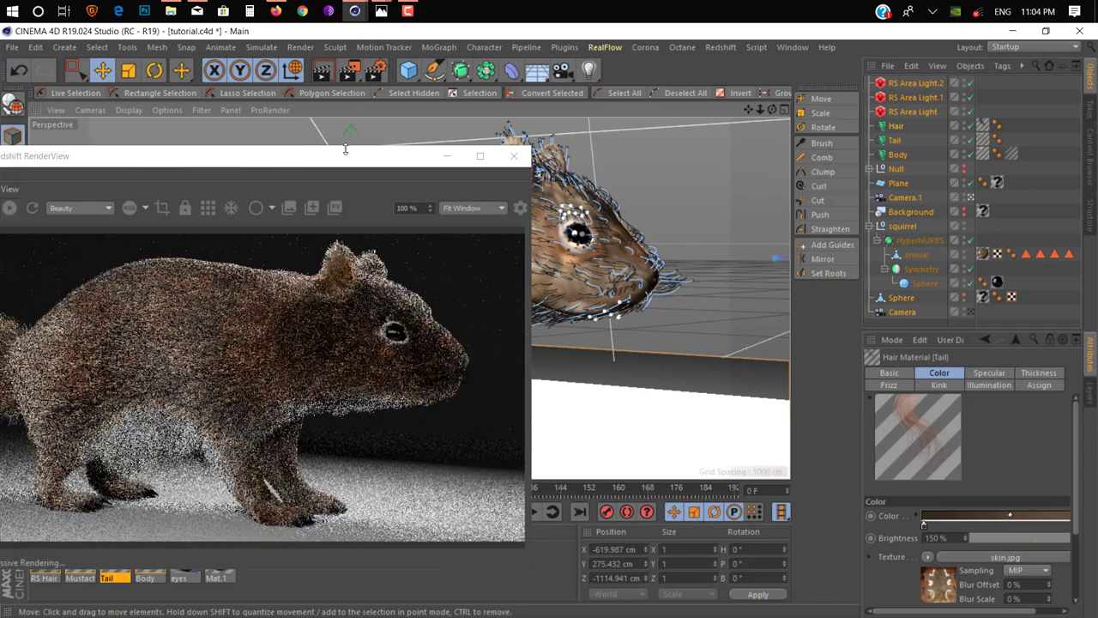
pyautogui.keyDown('alt'); pyautogui.moveTo(624, 239); pyautogui.dragTo(656, 233); pyautogui.keyUp('alt')
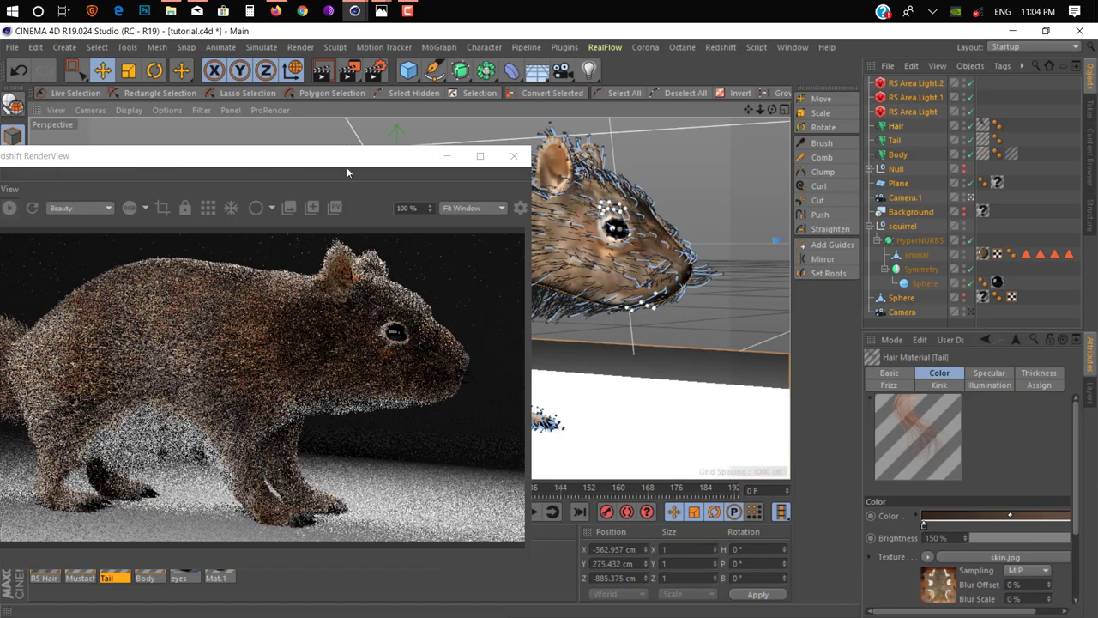
pyautogui.moveTo(374, 156); pyautogui.dragTo(868, 152)
pyautogui.keyDown('alt'); pyautogui.moveTo(395, 219); pyautogui.dragTo(424, 217); pyautogui.keyUp('alt')
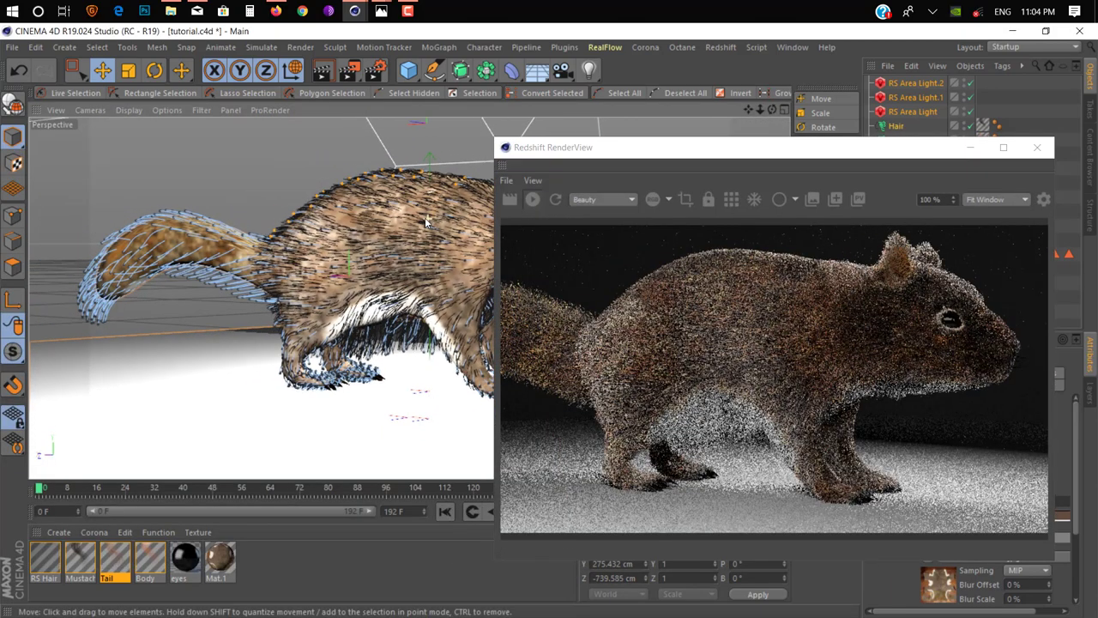
pyautogui.moveTo(695, 163); pyautogui.dragTo(335, 166)
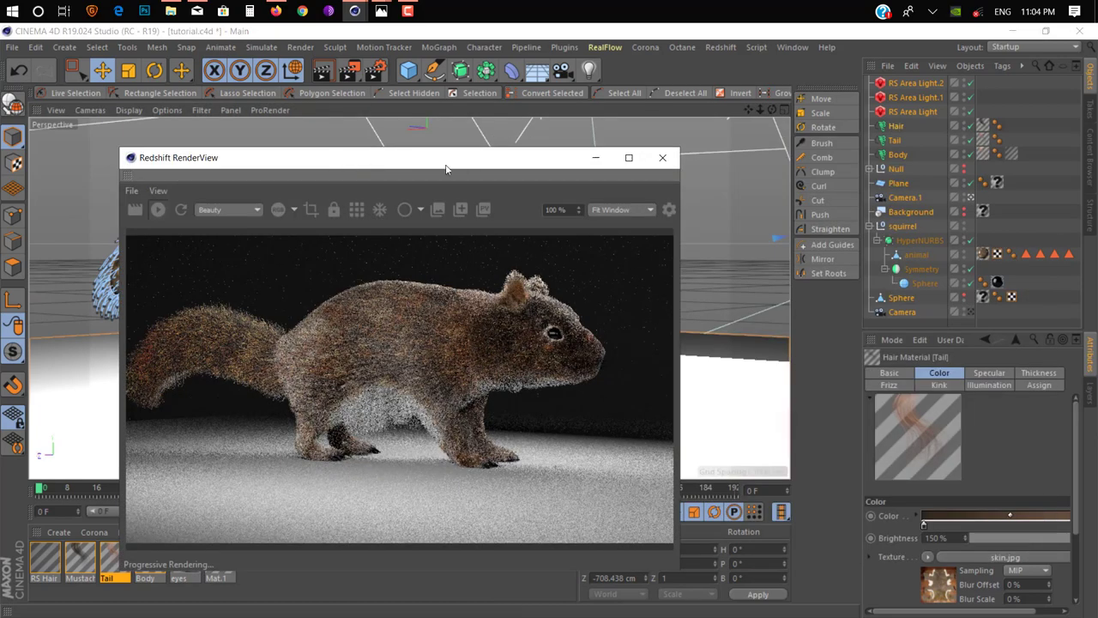
pyautogui.moveTo(448, 166)
pyautogui.mouseDown()
pyautogui.moveTo(414, 317)
pyautogui.moveTo(528, 129)
pyautogui.moveTo(723, 195)
pyautogui.mouseUp()
pyautogui.click(583, 193)
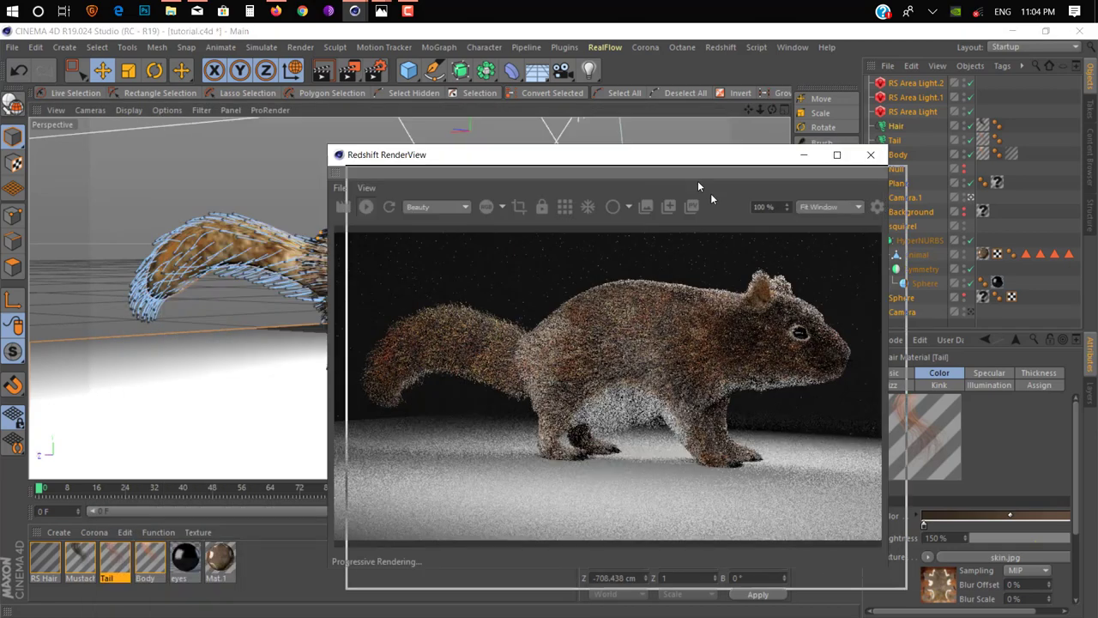
# Switch the renderer to Redshift and set Samples Max to 130
pyautogui.click(373, 69)
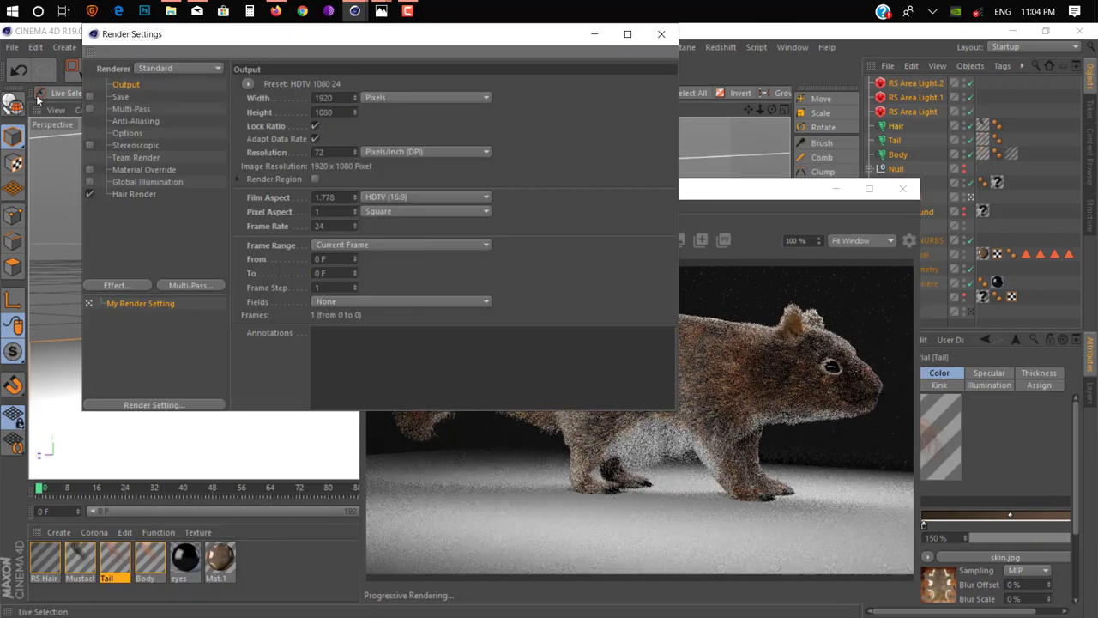
pyautogui.click(219, 67)
pyautogui.click(156, 139)
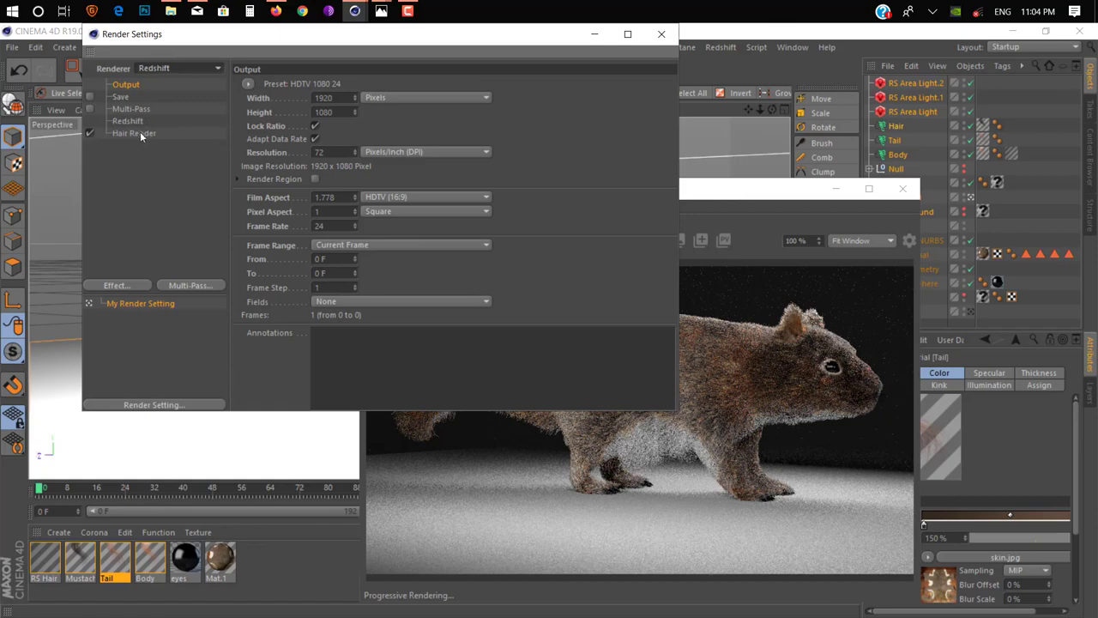
pyautogui.click(125, 121)
pyautogui.click(378, 209)
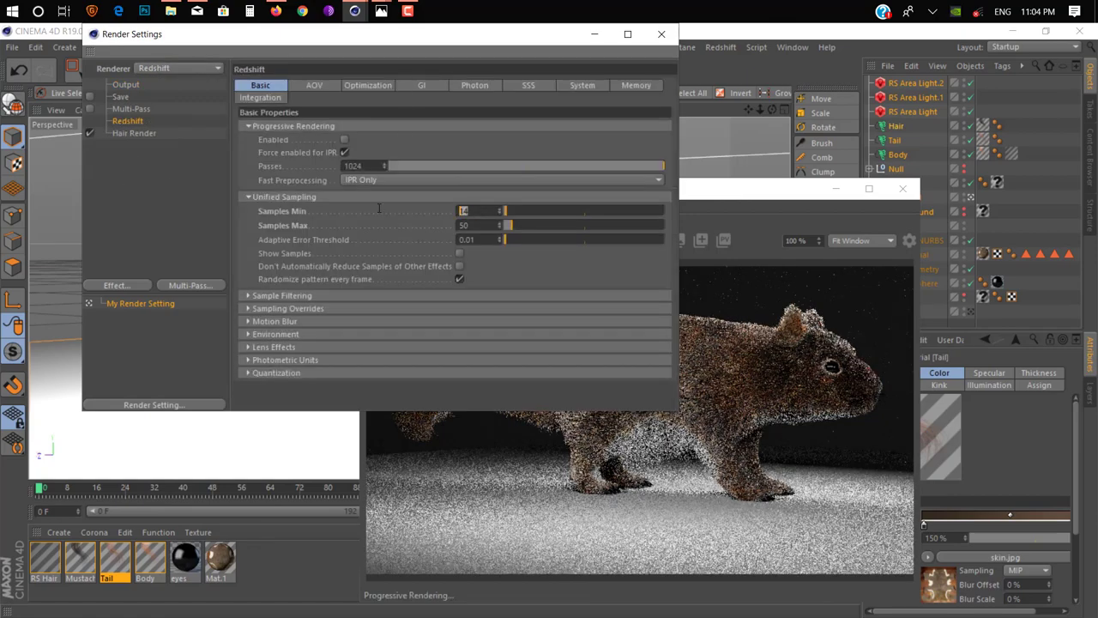
pyautogui.press('Tab')
pyautogui.write('1')
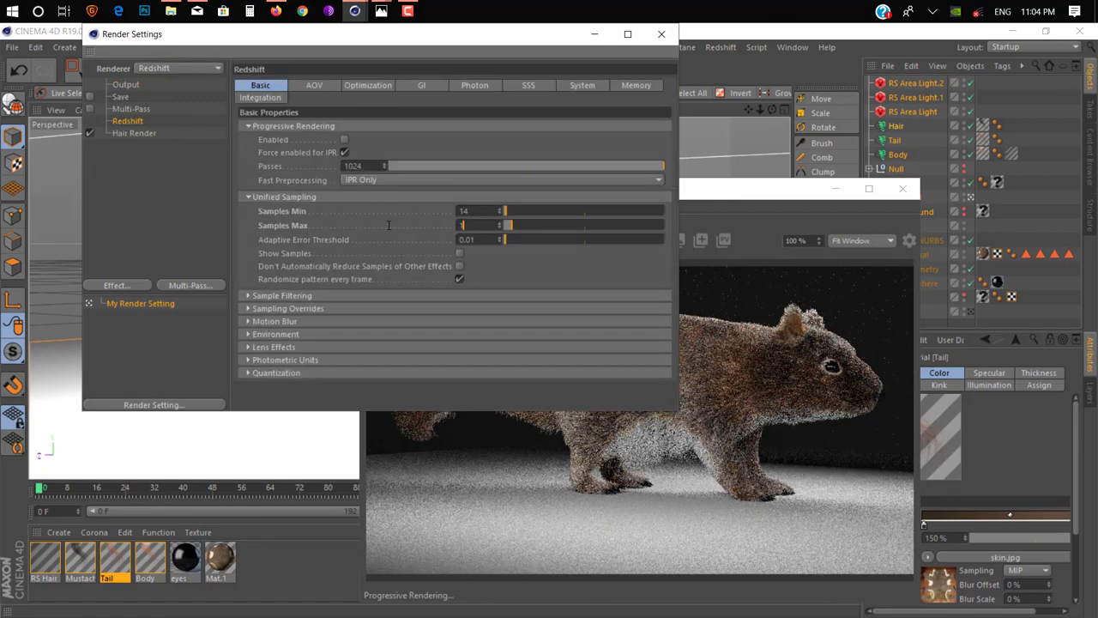
pyautogui.write('30')
pyautogui.press('Return')
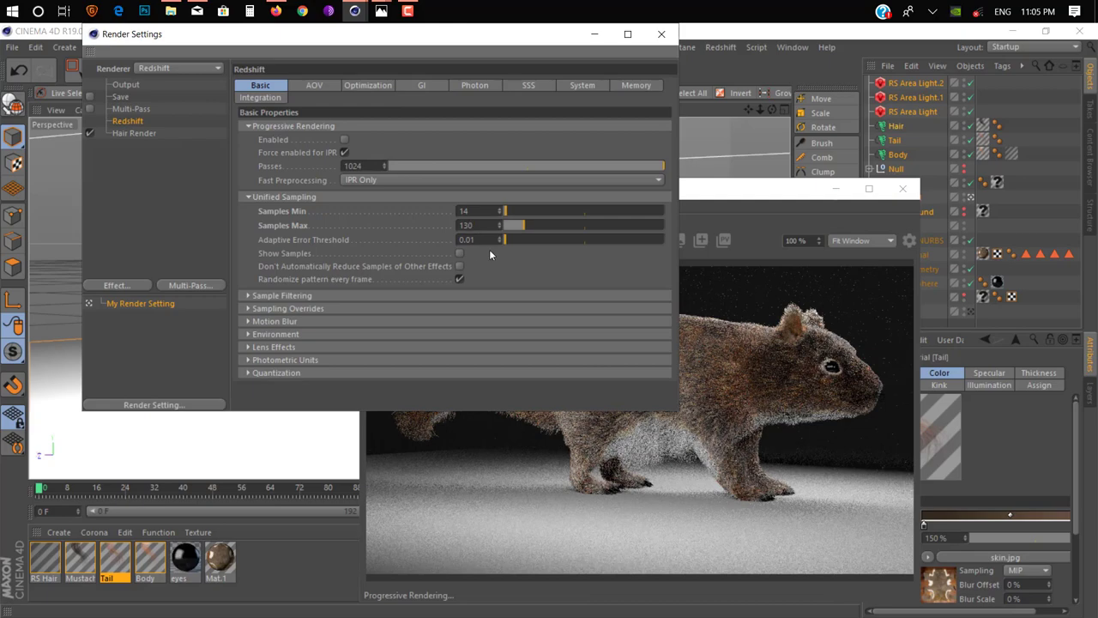
pyautogui.click(661, 33)
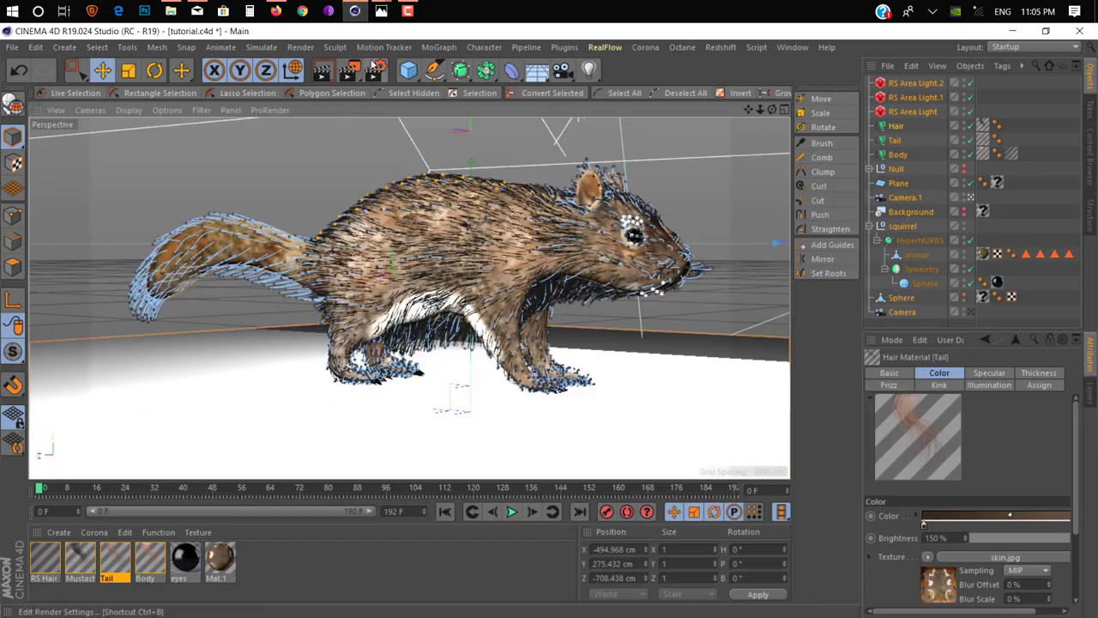
# Lower Samples Max to 40 and start the 1920x1080 Picture Viewer render
pyautogui.click(374, 69)
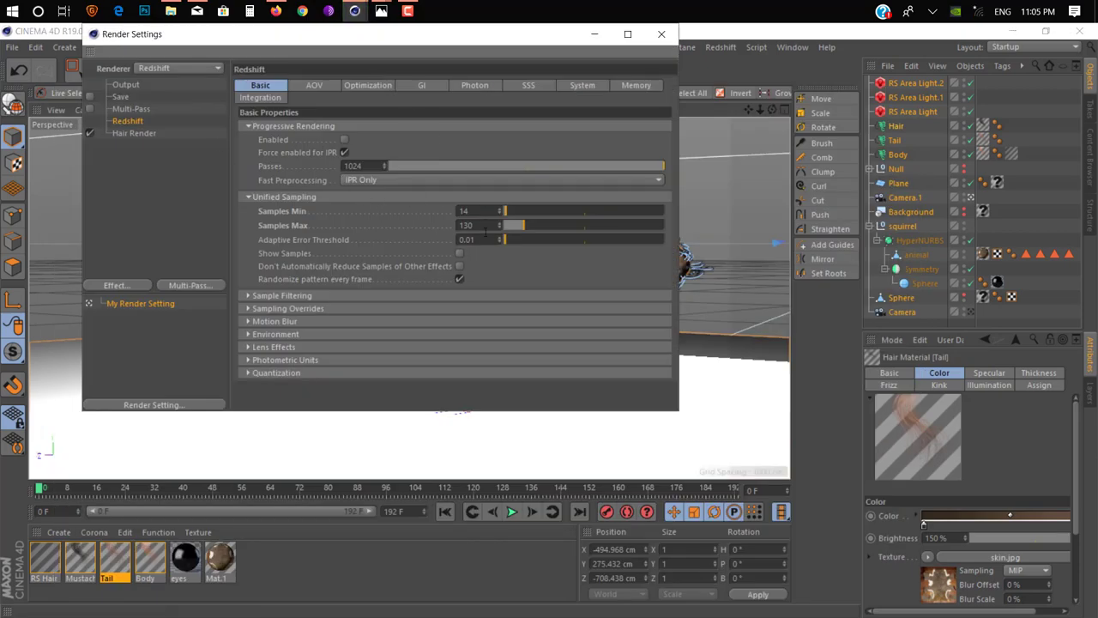
pyautogui.moveTo(486, 228); pyautogui.dragTo(374, 226)
pyautogui.write('40')
pyautogui.click(662, 33)
pyautogui.click(358, 73)
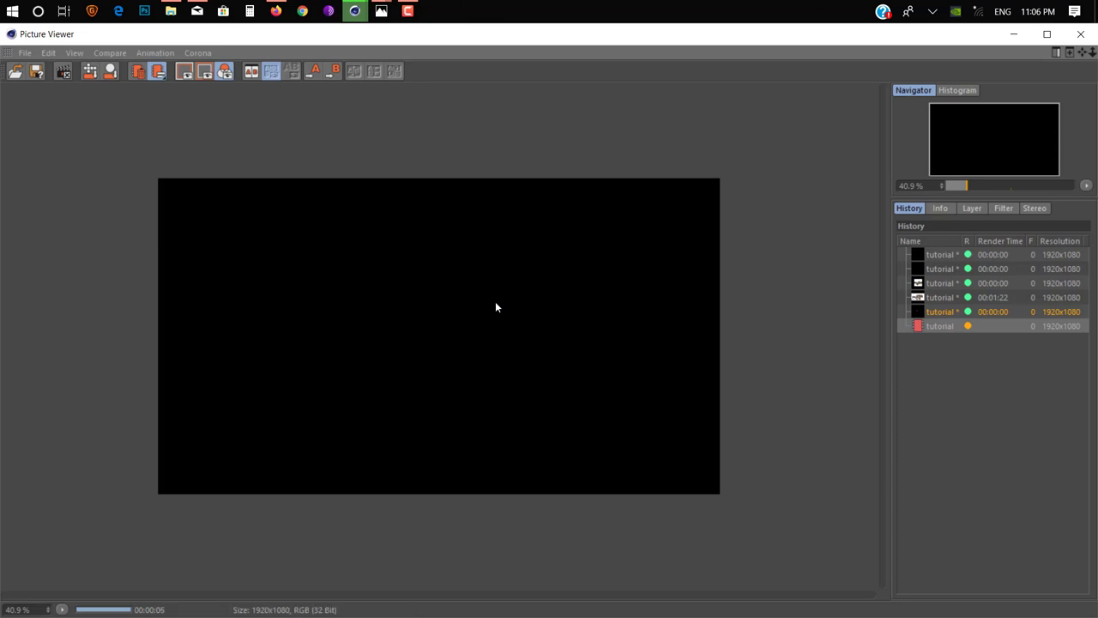
# Glance at the squirrel reference in Firefox, then zoom the finished Picture Viewer render in and out
pyautogui.click(274, 11)
pyautogui.click(275, 12)
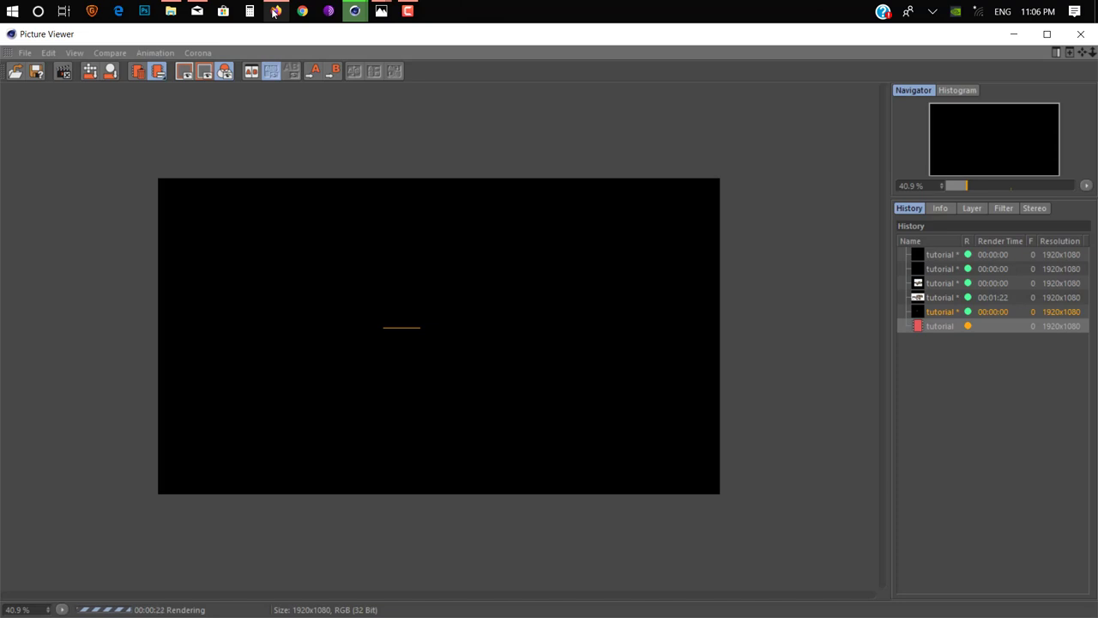
pyautogui.scroll(2, 391, 349)
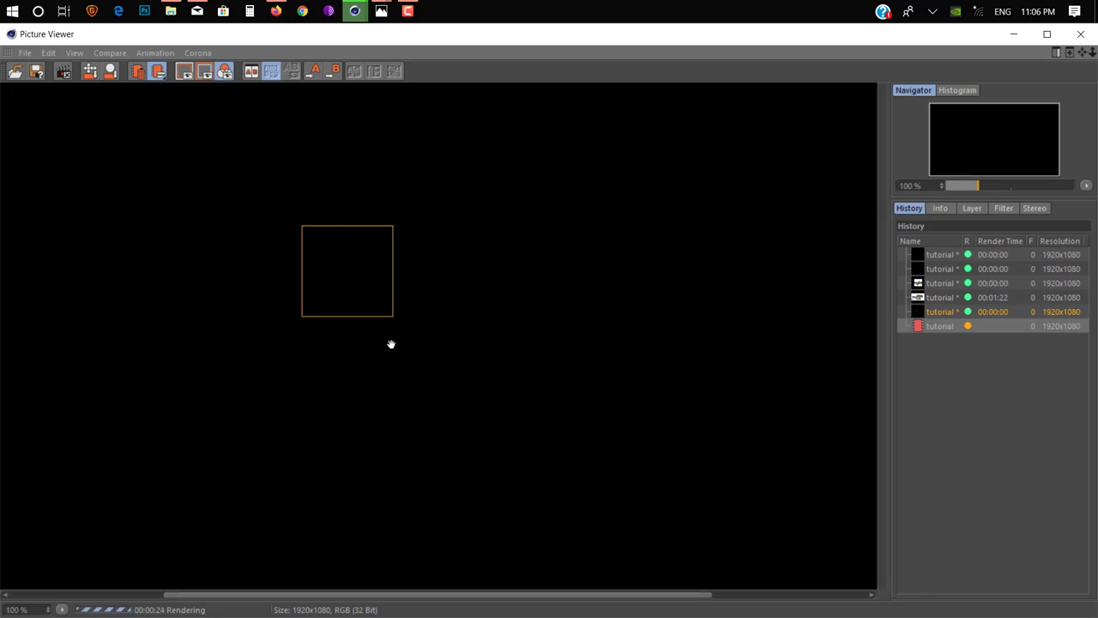
pyautogui.scroll(-1, 391, 349)
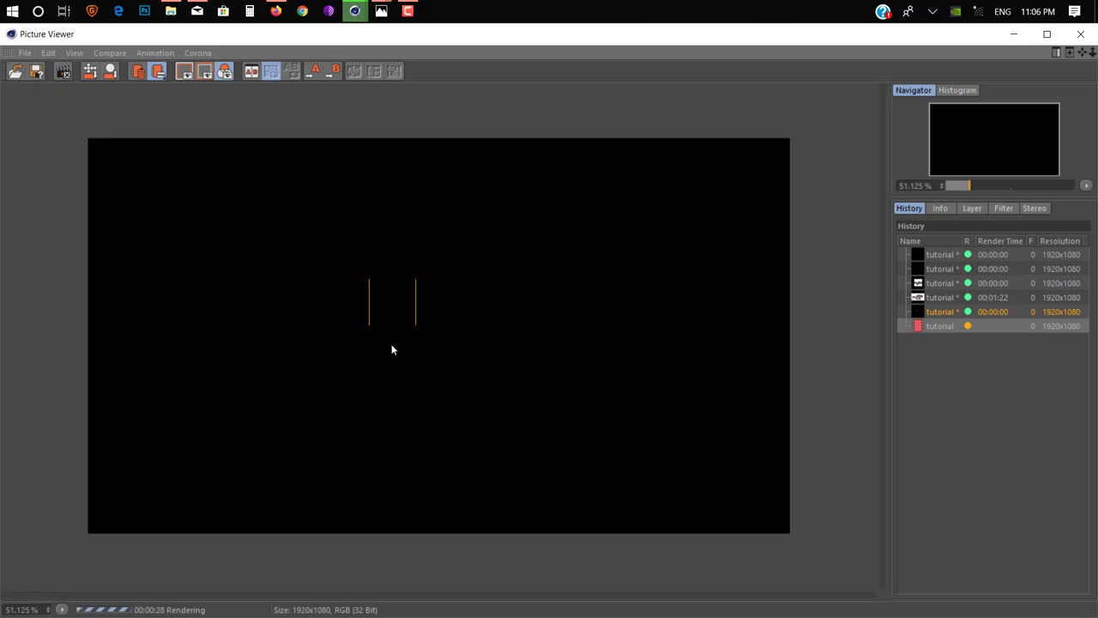
pyautogui.scroll(2, 391, 324)
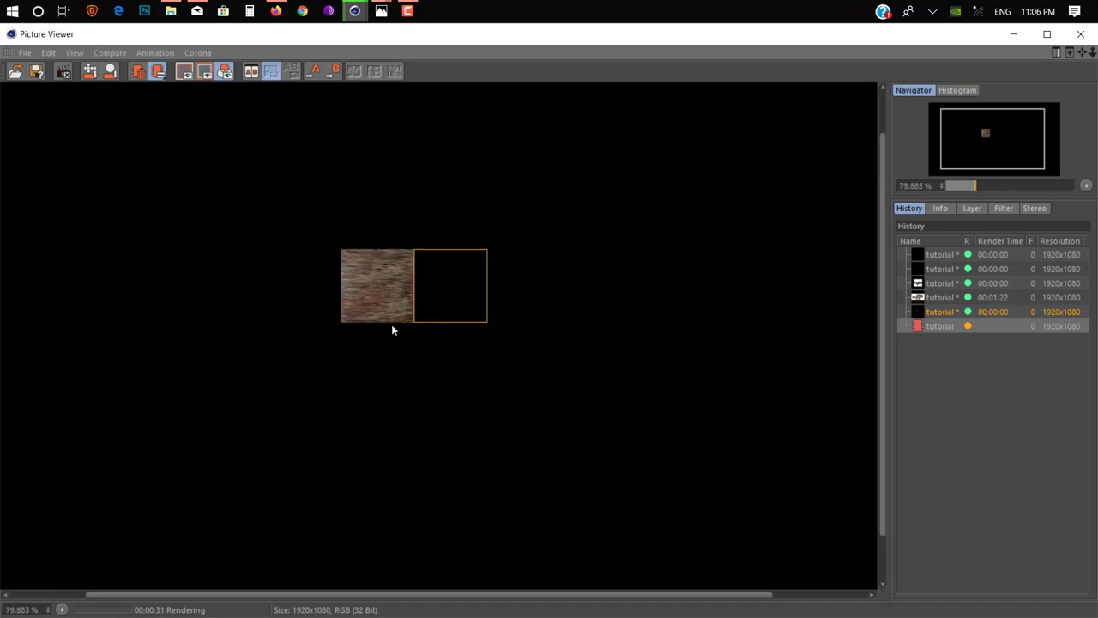
pyautogui.scroll(2, 391, 325)
pyautogui.scroll(2, 392, 325)
pyautogui.scroll(-3, 391, 325)
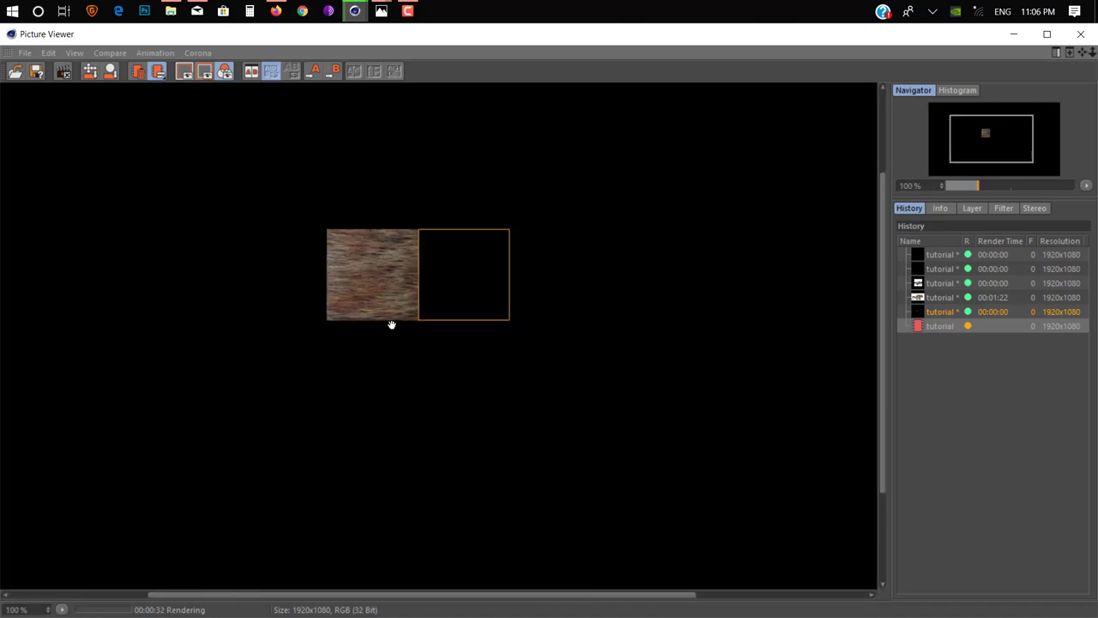
pyautogui.scroll(-2, 391, 325)
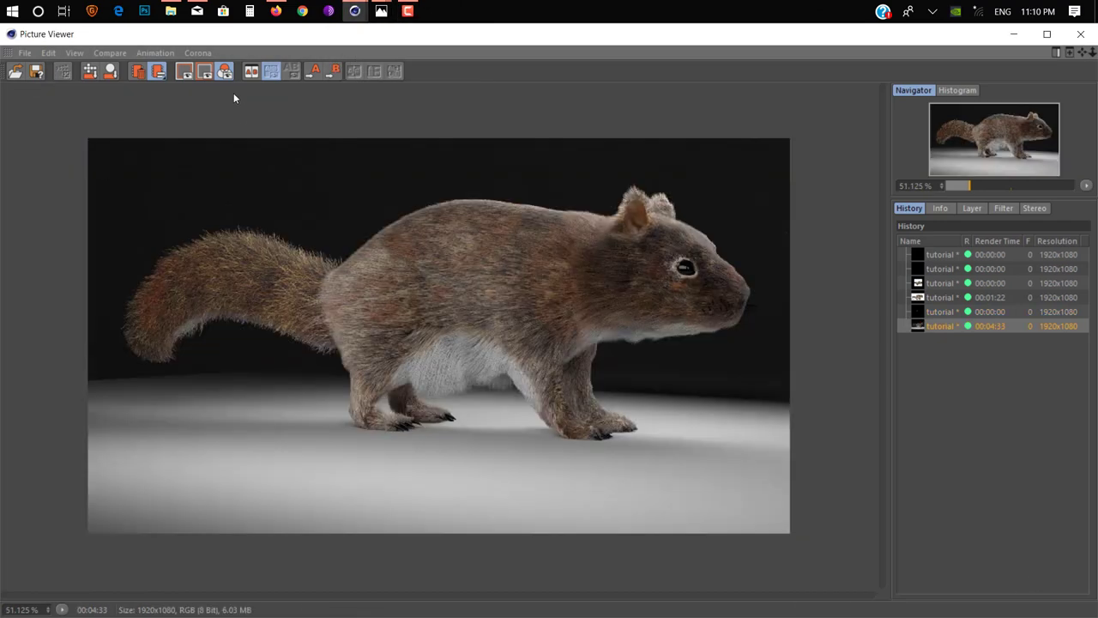
# In Picture Viewer History, set the 00:01:22 white-background render as A and the 00:04:33 dark render as B
pyautogui.click(937, 297)
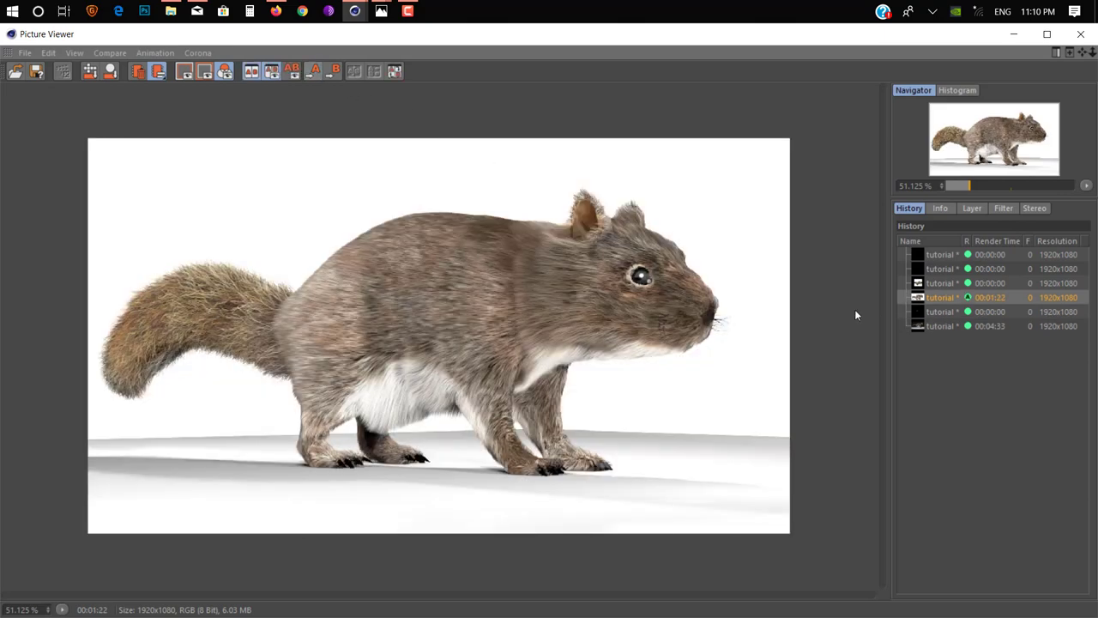
pyautogui.click(931, 326)
pyautogui.click(272, 74)
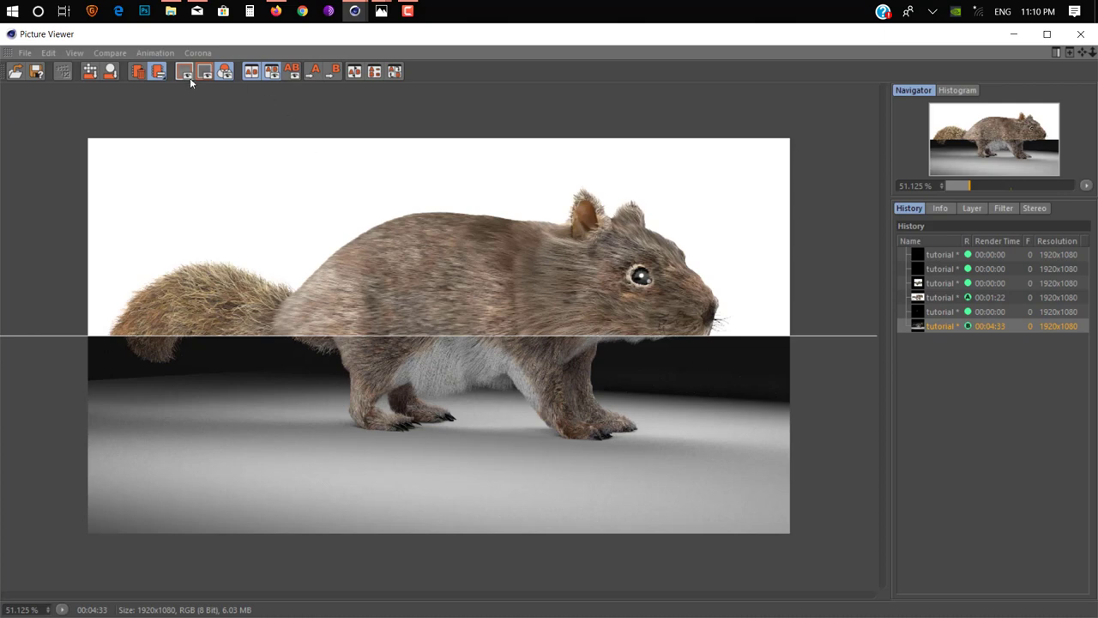
# Swap the A/B renders, use a vertical split, and drag the divider to widen the dark render
pyautogui.click(357, 74)
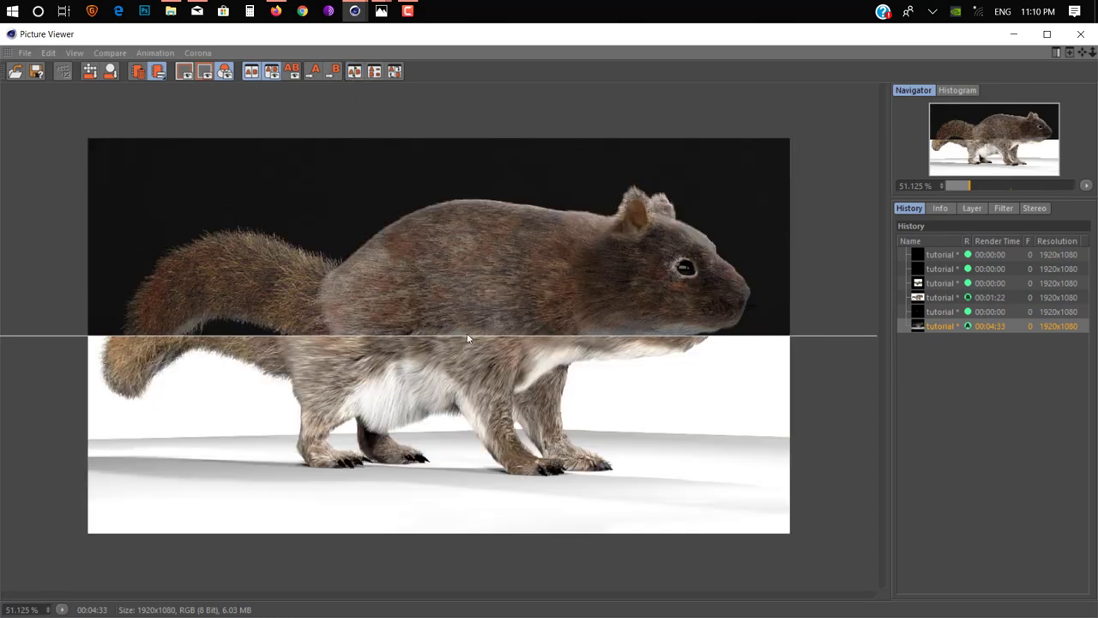
pyautogui.click(391, 72)
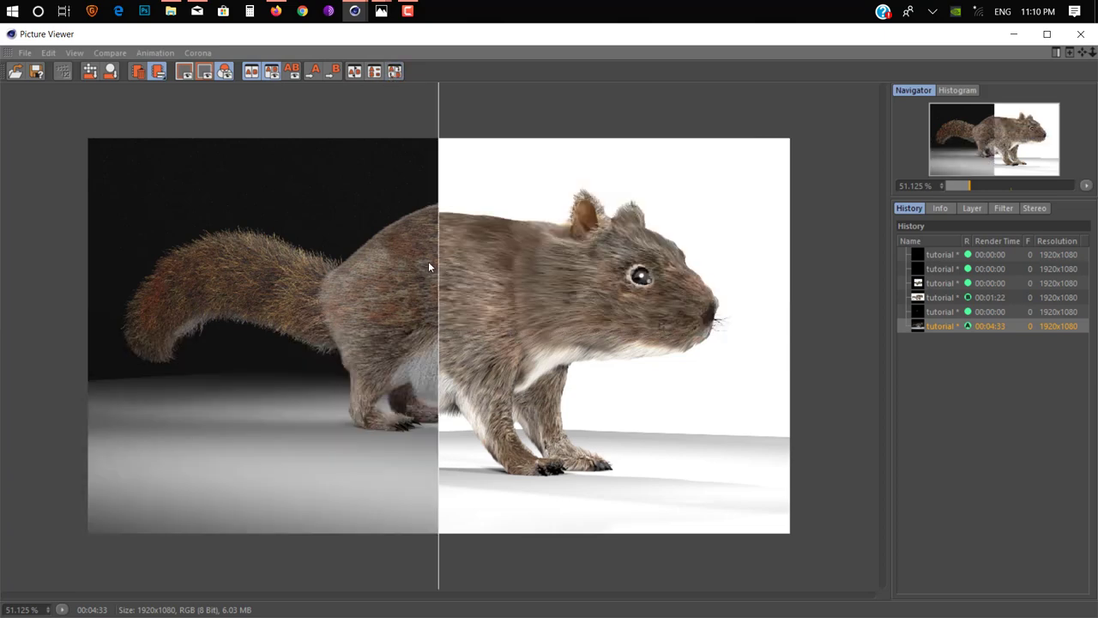
pyautogui.moveTo(440, 276)
pyautogui.mouseDown()
pyautogui.moveTo(623, 290)
pyautogui.moveTo(89, 285)
pyautogui.moveTo(793, 283)
pyautogui.moveTo(23, 271)
pyautogui.moveTo(711, 278)
pyautogui.moveTo(45, 270)
pyautogui.moveTo(720, 279)
pyautogui.moveTo(796, 289)
pyautogui.moveTo(46, 308)
pyautogui.moveTo(875, 332)
pyautogui.moveTo(4, 314)
pyautogui.moveTo(890, 324)
pyautogui.moveTo(52, 317)
pyautogui.moveTo(858, 317)
pyautogui.moveTo(86, 275)
pyautogui.mouseUp()
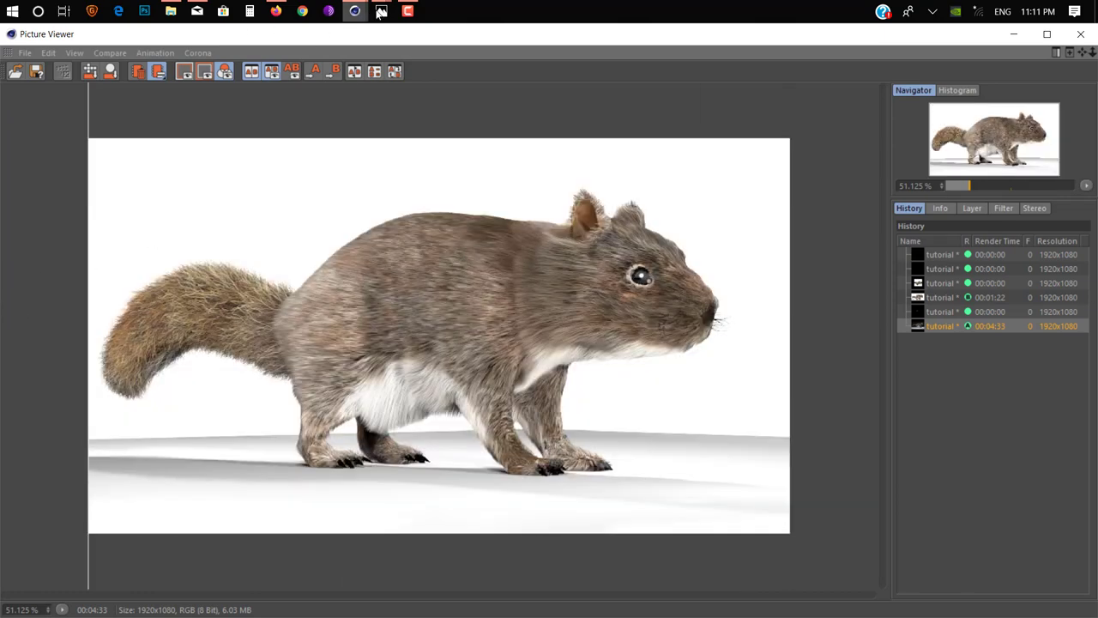
pyautogui.click(408, 11)
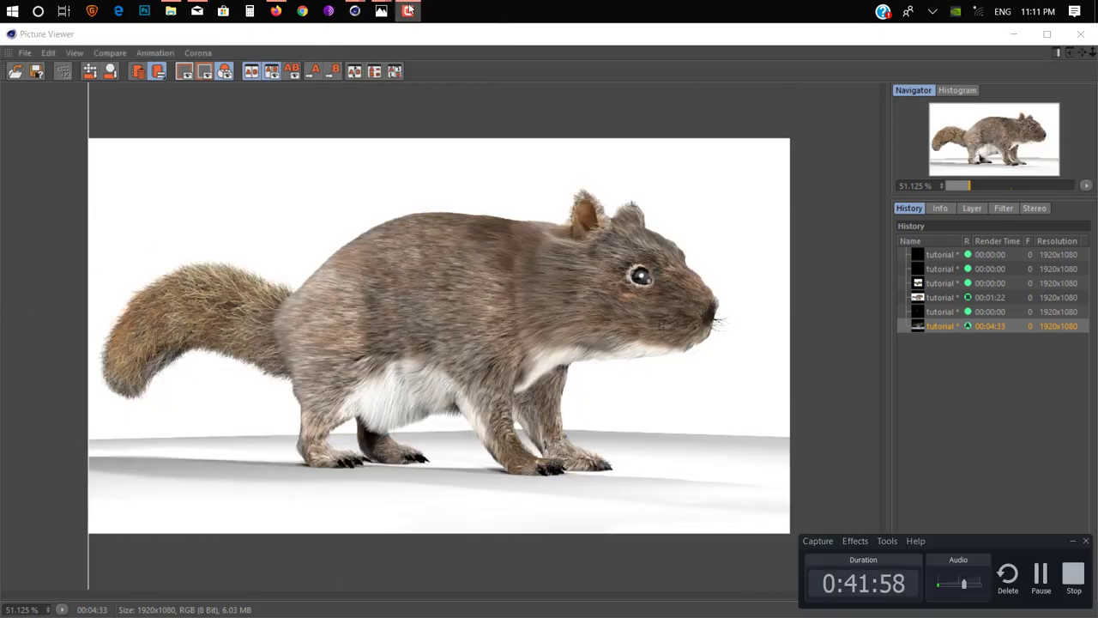